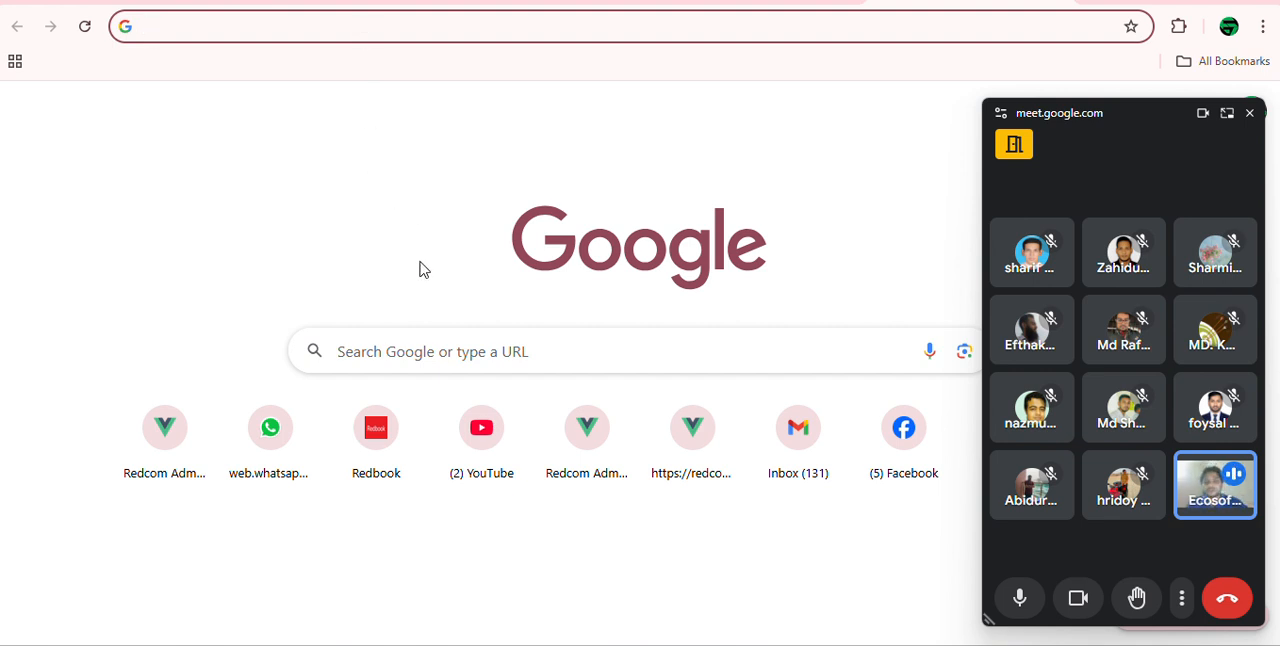
Step: Open the Redbook site from the shortcuts, close the floating meeting window, and reload the site to reach its public home page
click(377, 447)
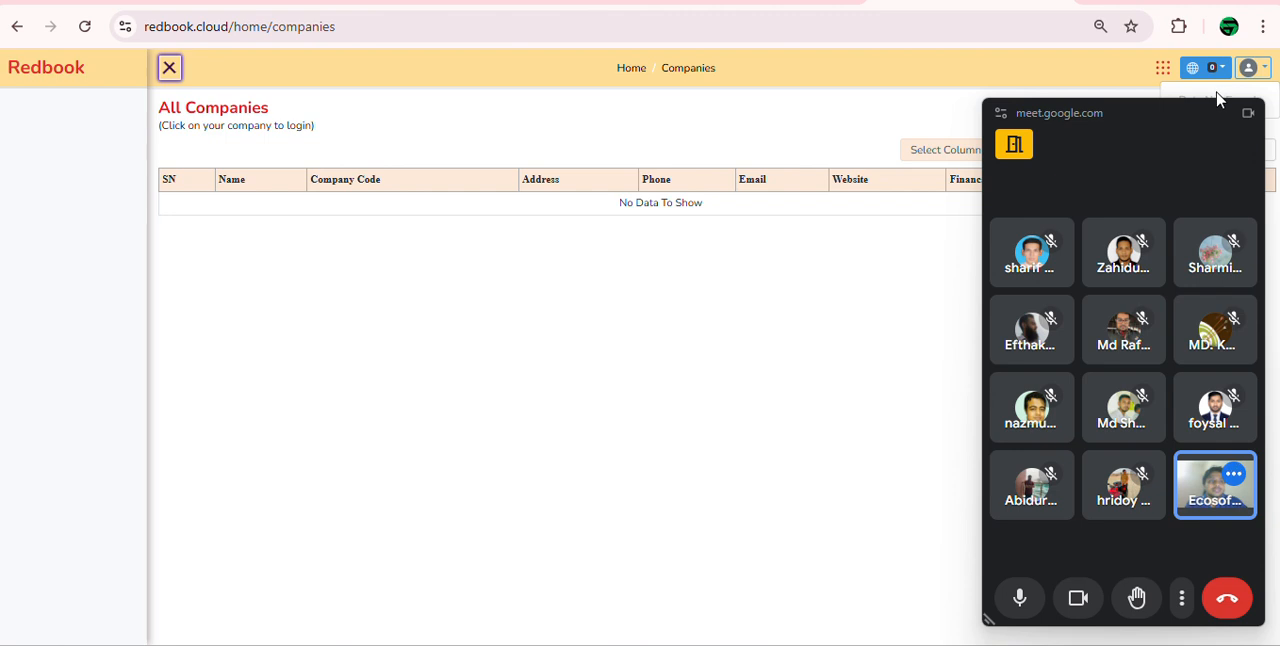
click(1249, 113)
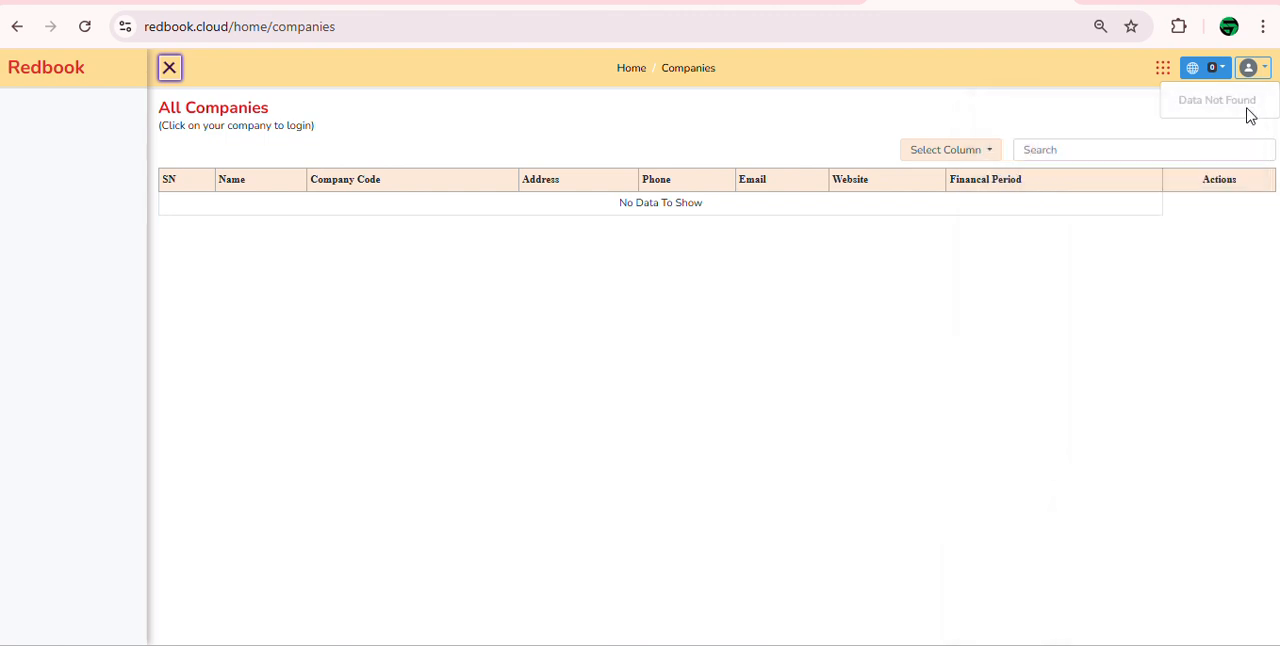
click(1256, 73)
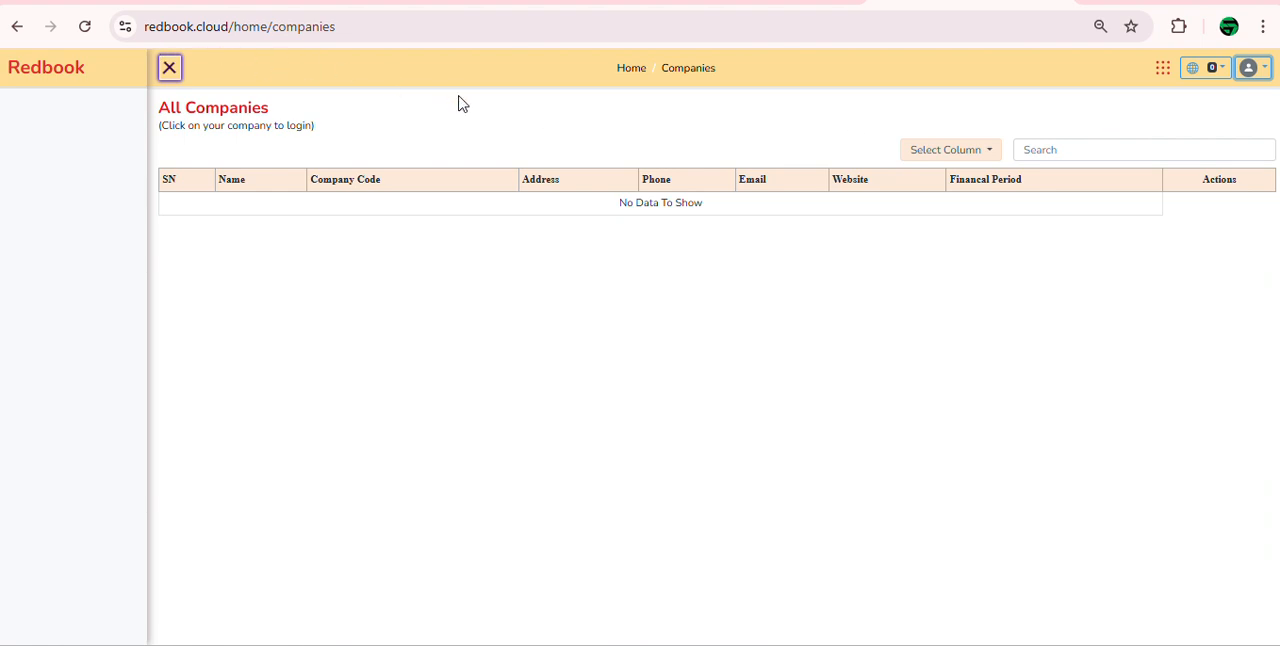
click(85, 26)
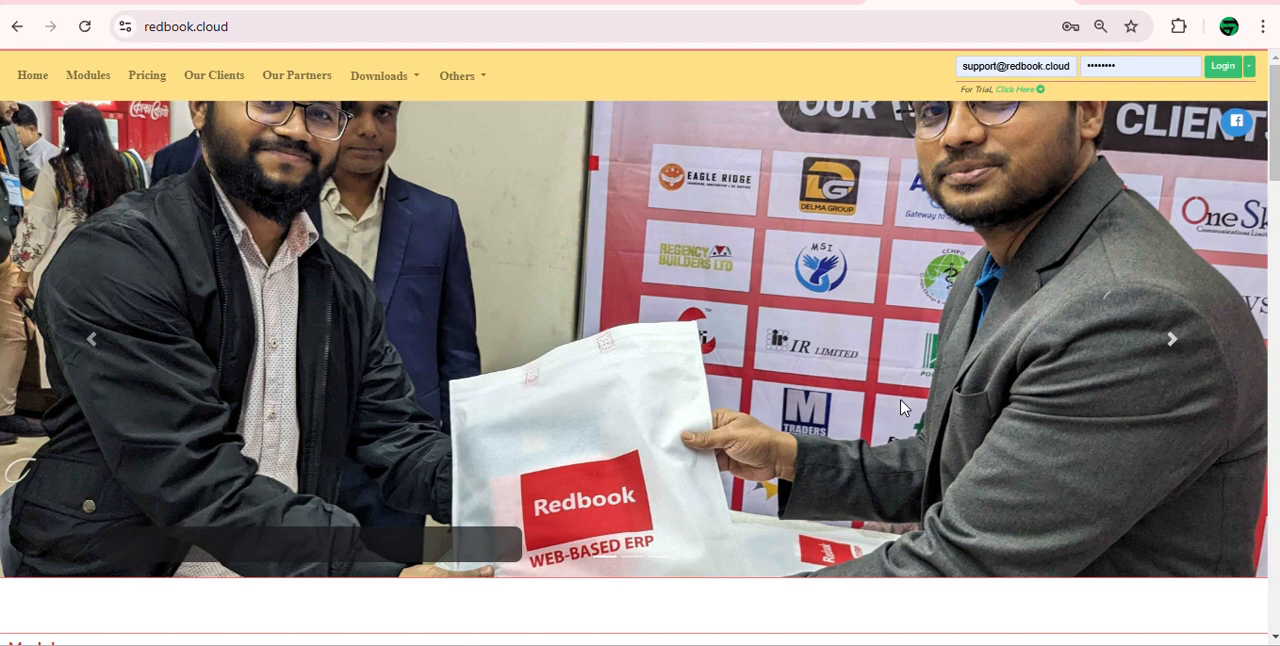
Step: Examine the home page slideshow and the Module section, from Accounting, Inventory, Procurement and Manufacturing through Fixed Assets
click(1173, 345)
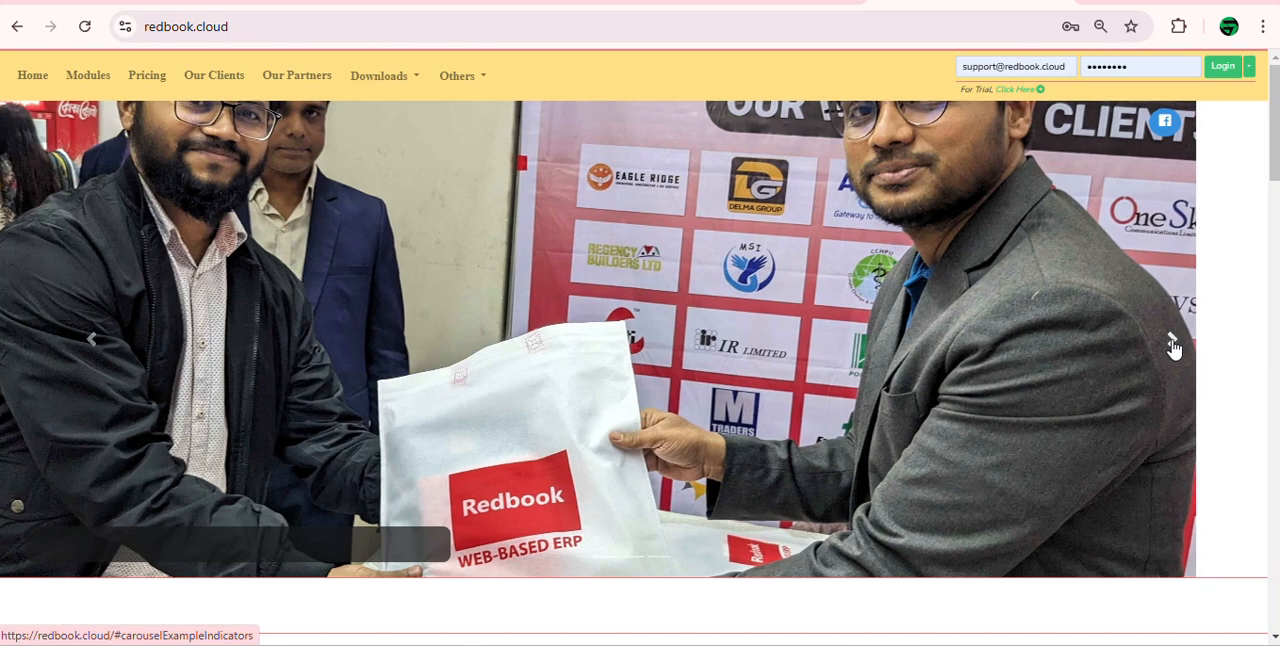
click(1152, 349)
scroll(737, 343, down, 3)
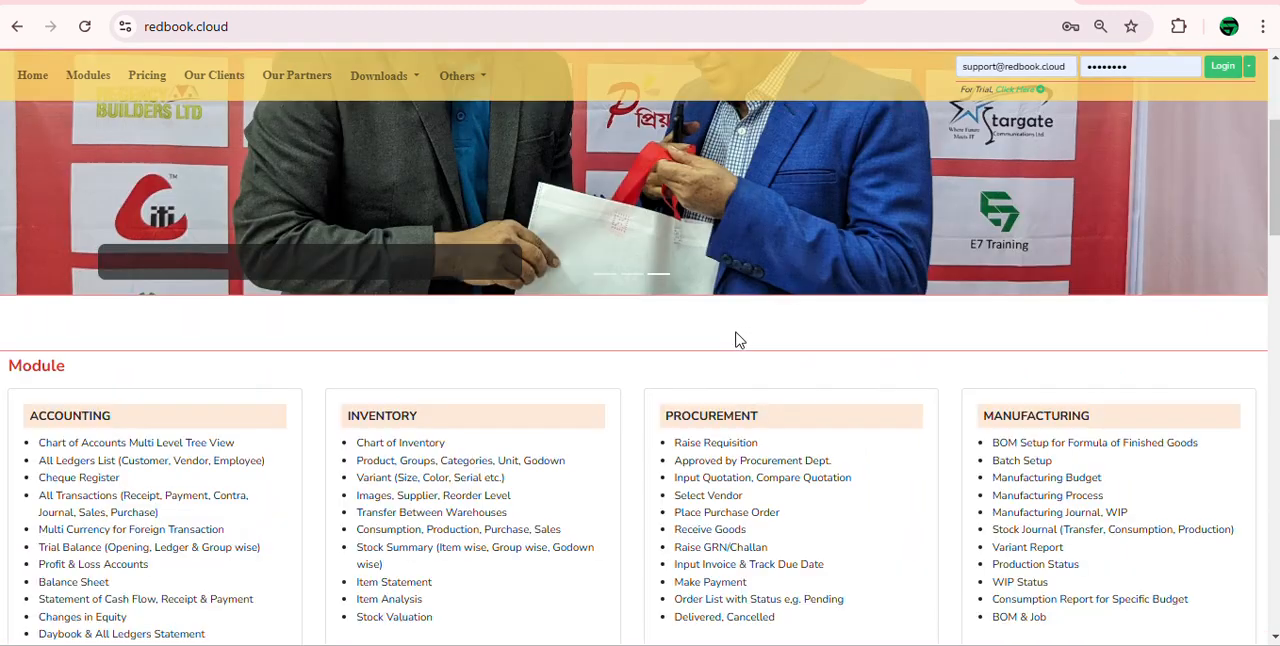
scroll(366, 366, down, 1)
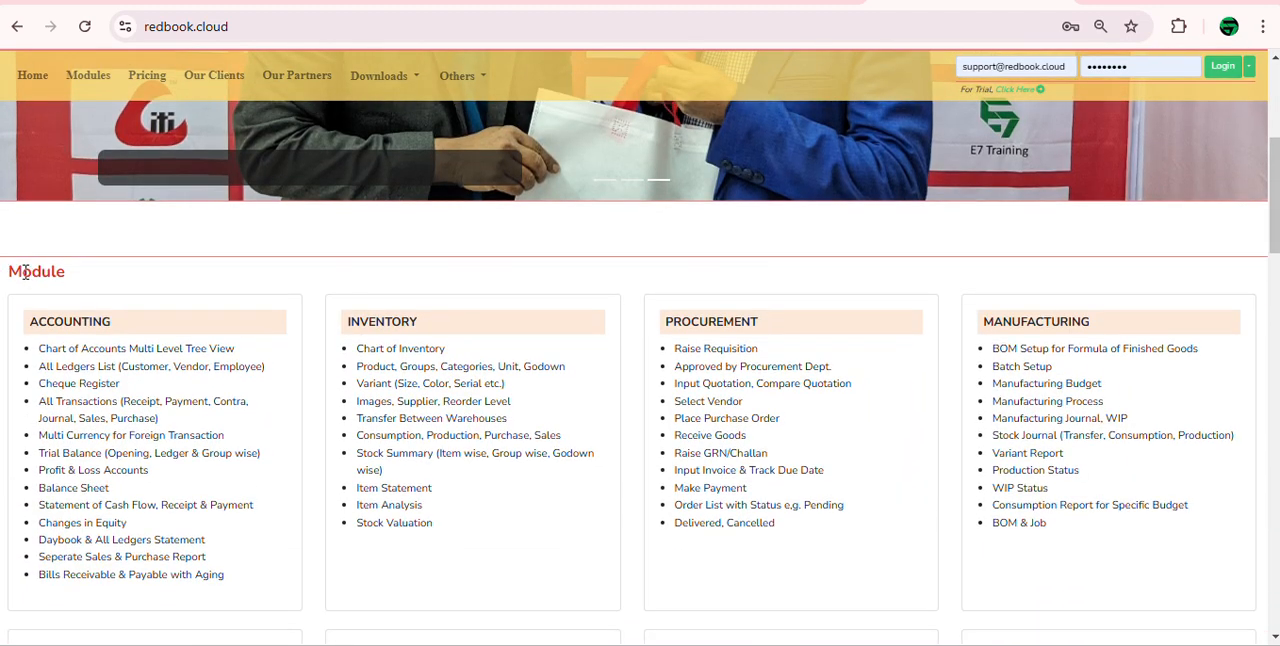
scroll(41, 283, down, 1)
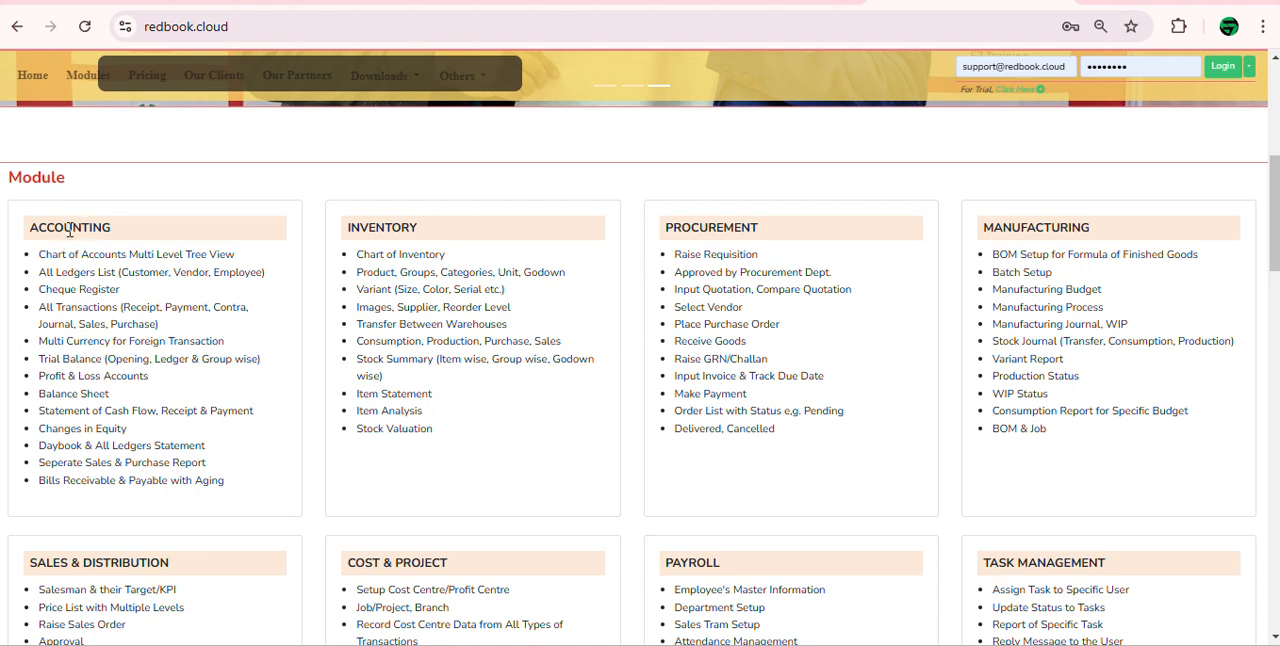
double_click(85, 228)
double_click(406, 220)
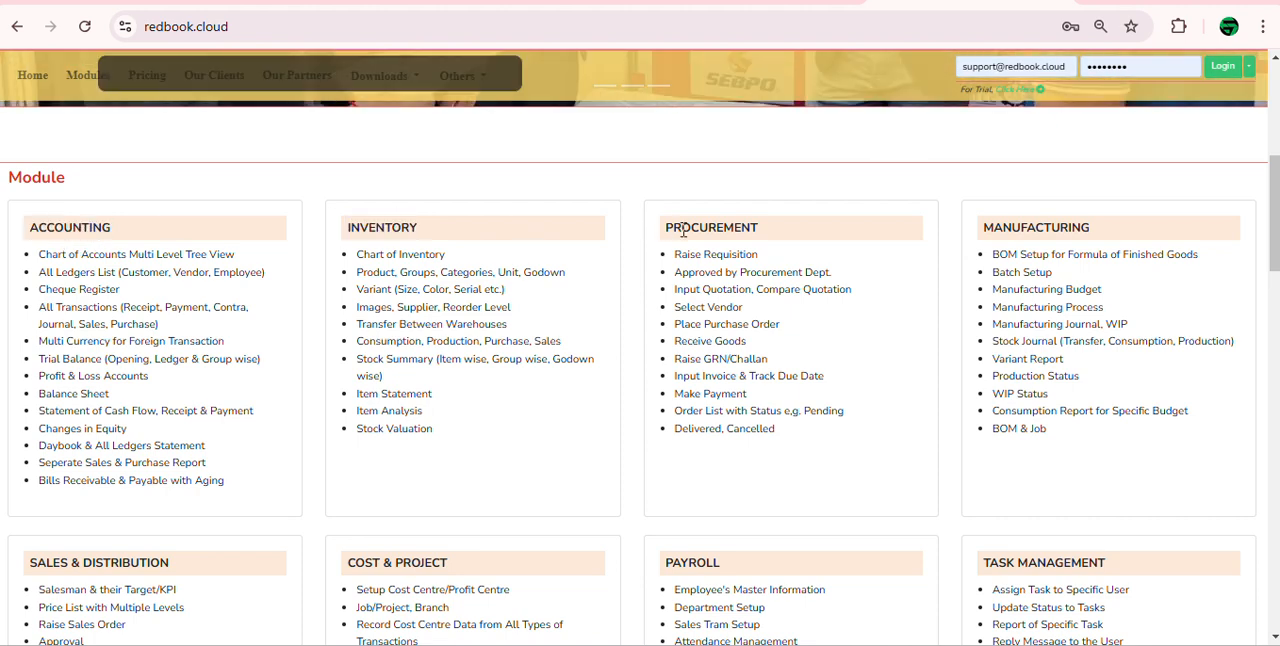
double_click(694, 227)
double_click(997, 222)
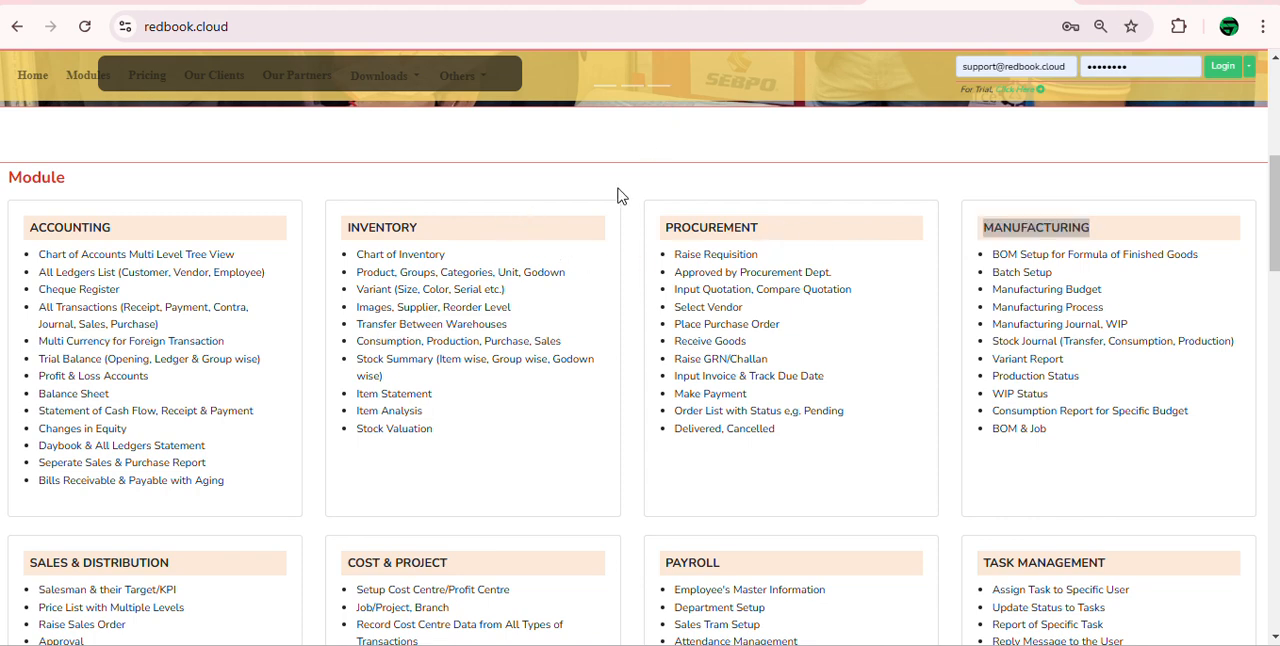
scroll(263, 314, down, 2)
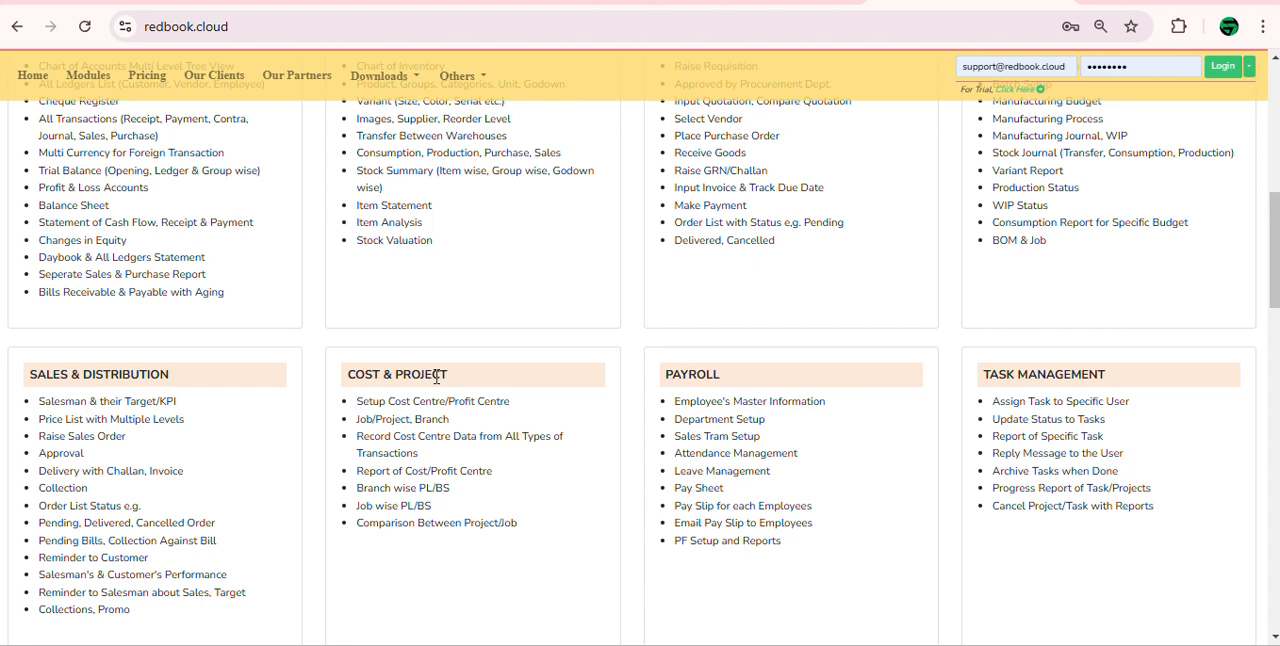
scroll(340, 400, down, 1)
scroll(903, 294, down, 3)
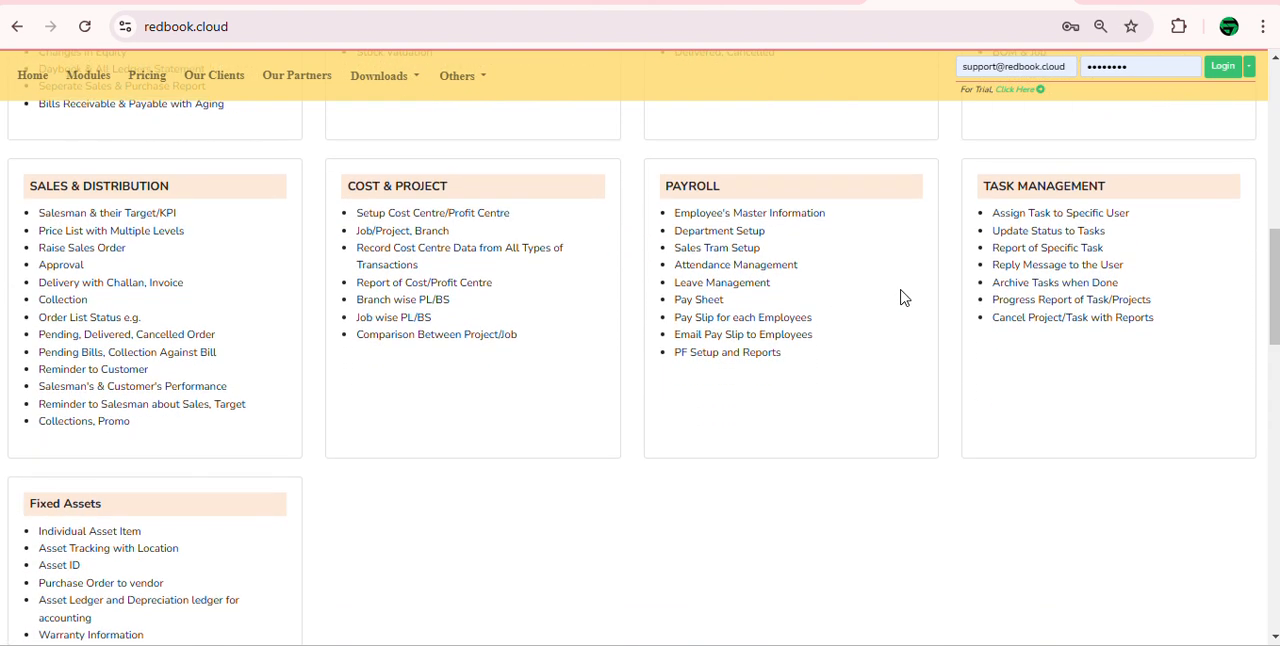
scroll(160, 332, down, 2)
scroll(200, 337, down, 3)
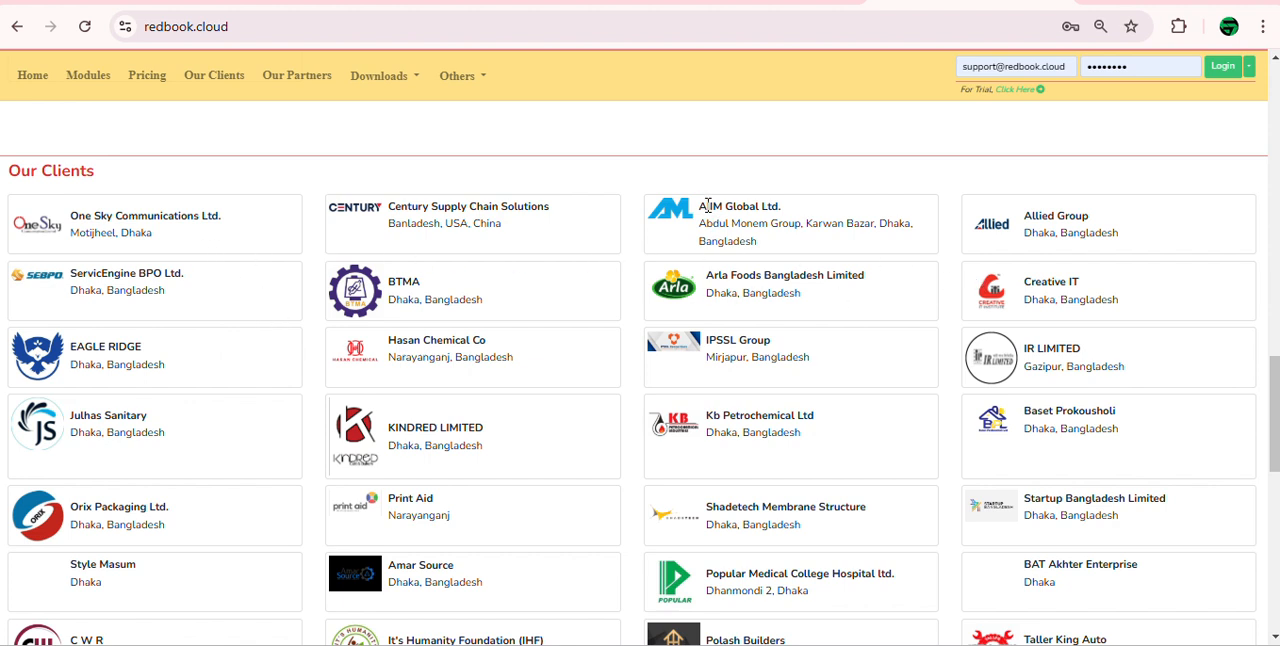
Step: Examine the Our Clients list, highlighting entries such as AIIM Global, Allied Group and Popular Medical College Hospital, and return to the site address
drag(707, 205, 808, 209)
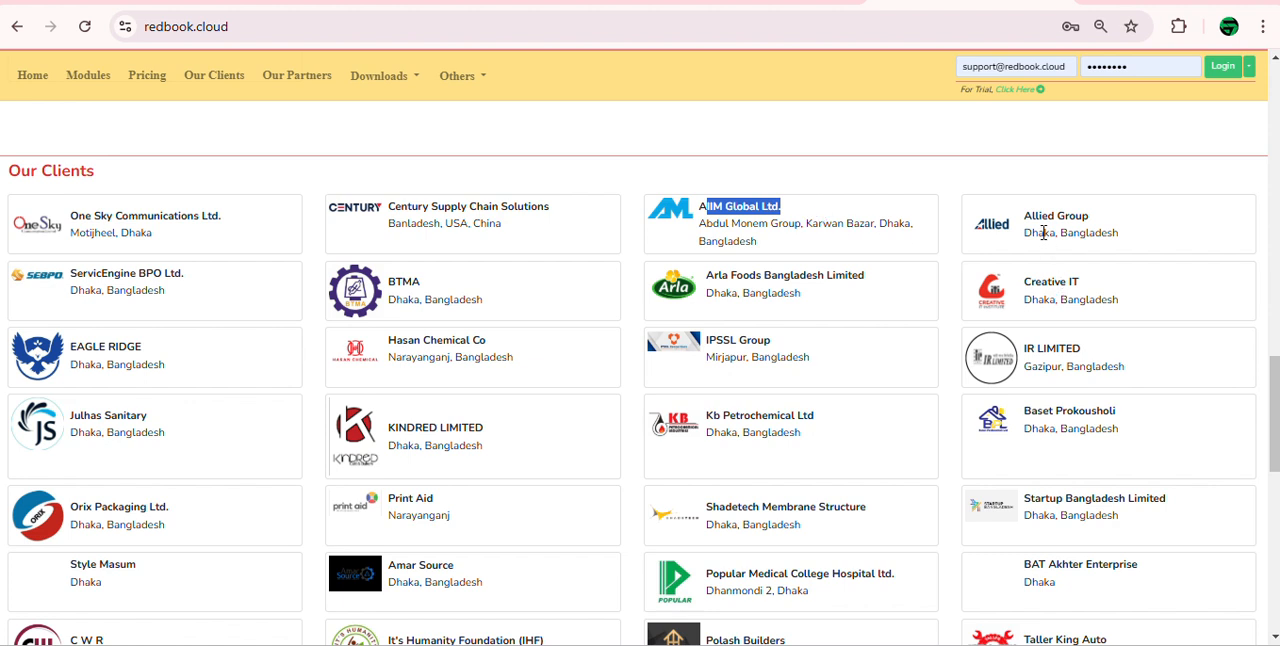
drag(1031, 215, 1089, 216)
drag(713, 274, 813, 276)
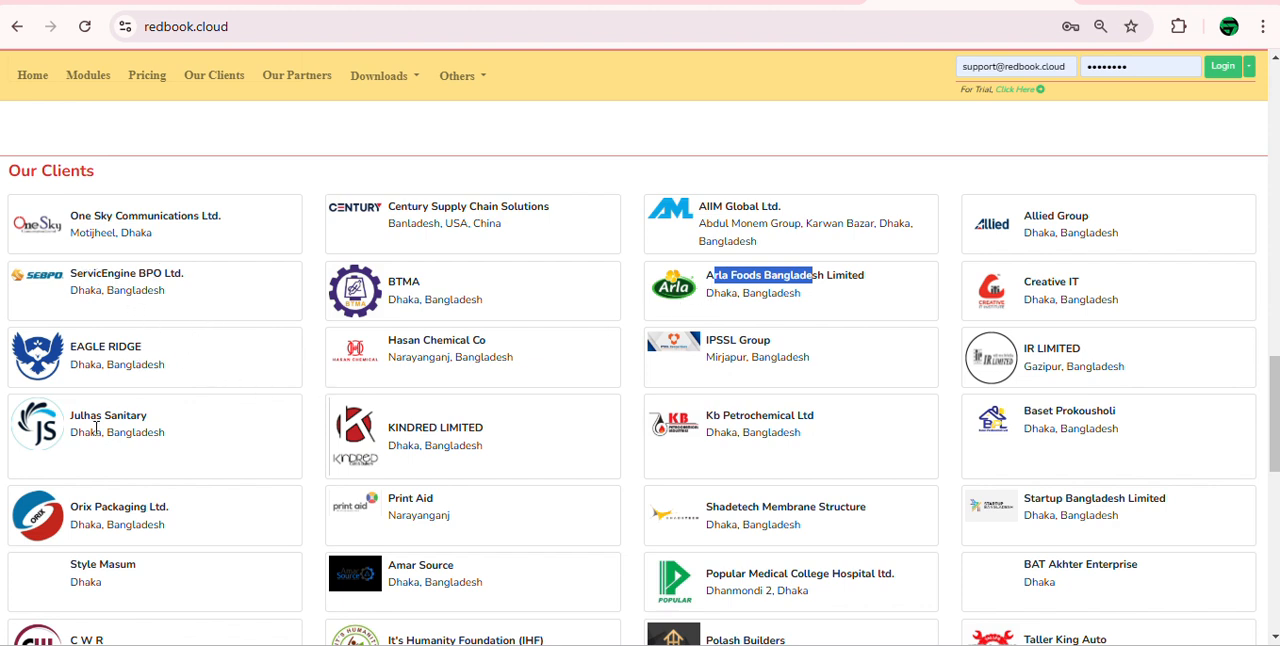
click(703, 580)
drag(703, 580, 878, 575)
scroll(648, 452, down, 1)
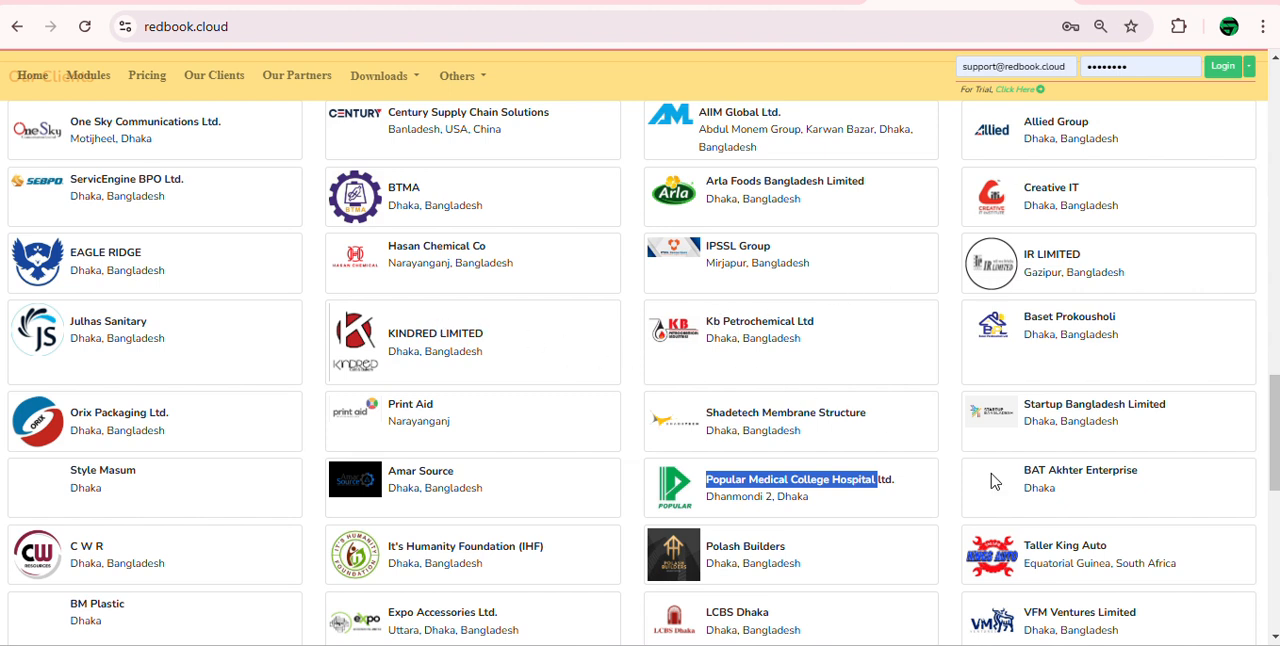
drag(1110, 540, 1106, 571)
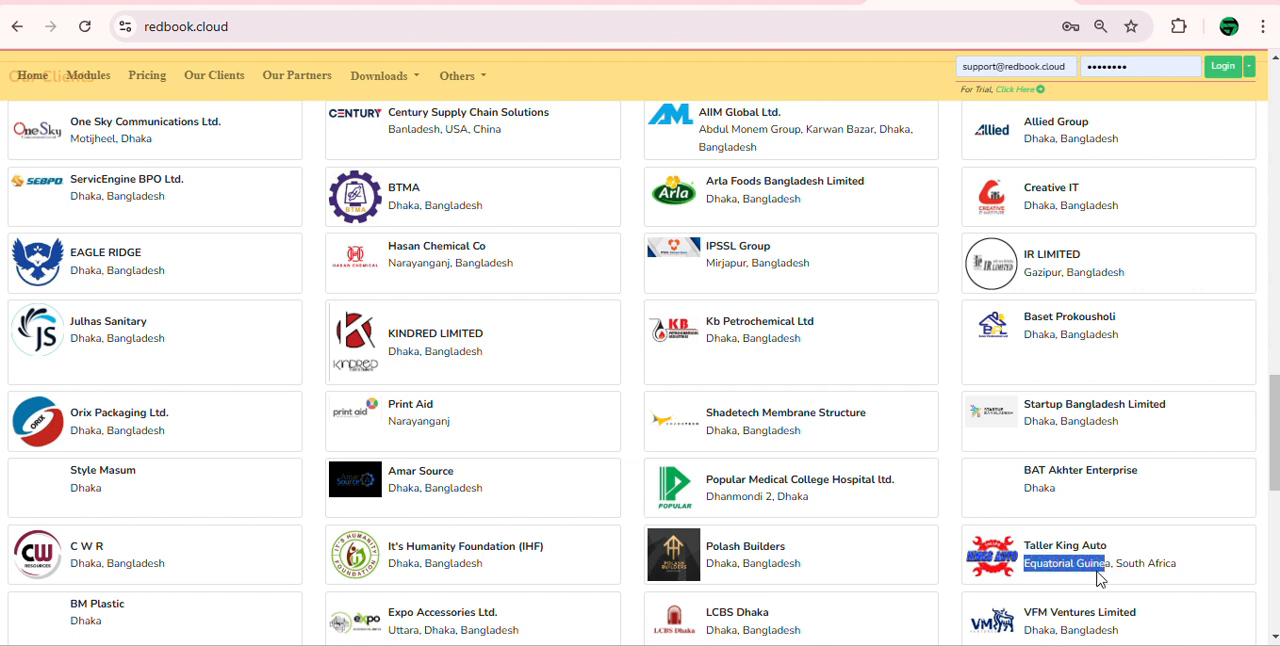
click(1099, 579)
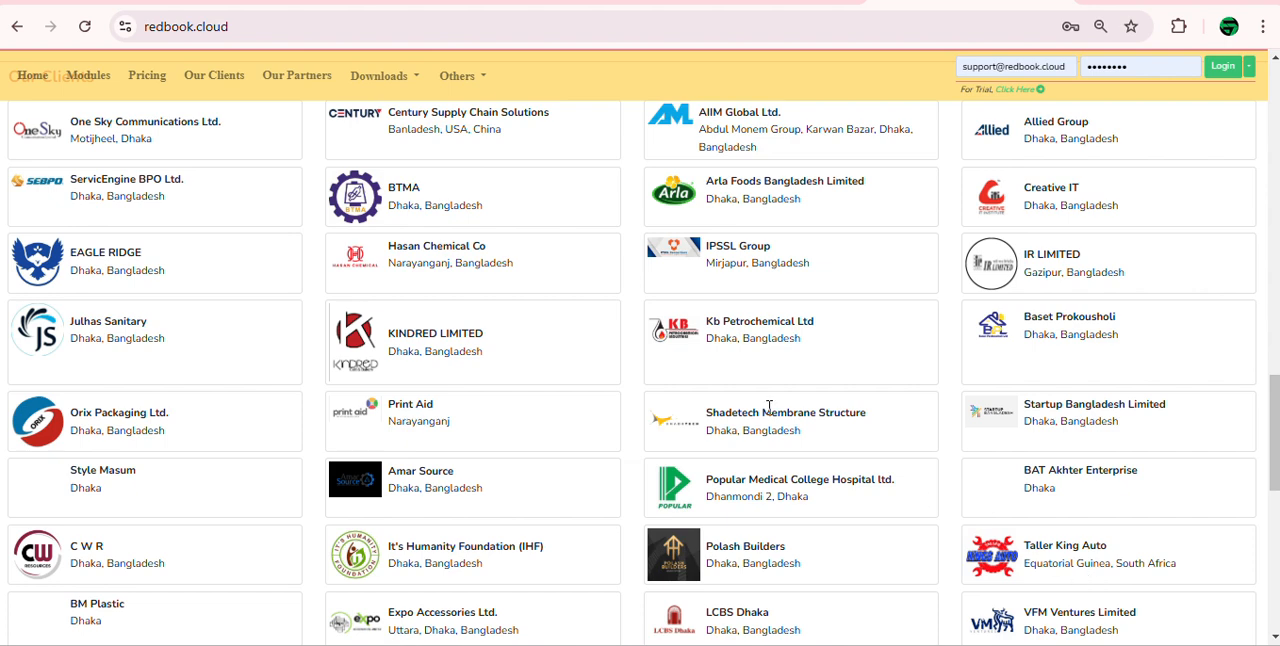
scroll(769, 405, down, 1)
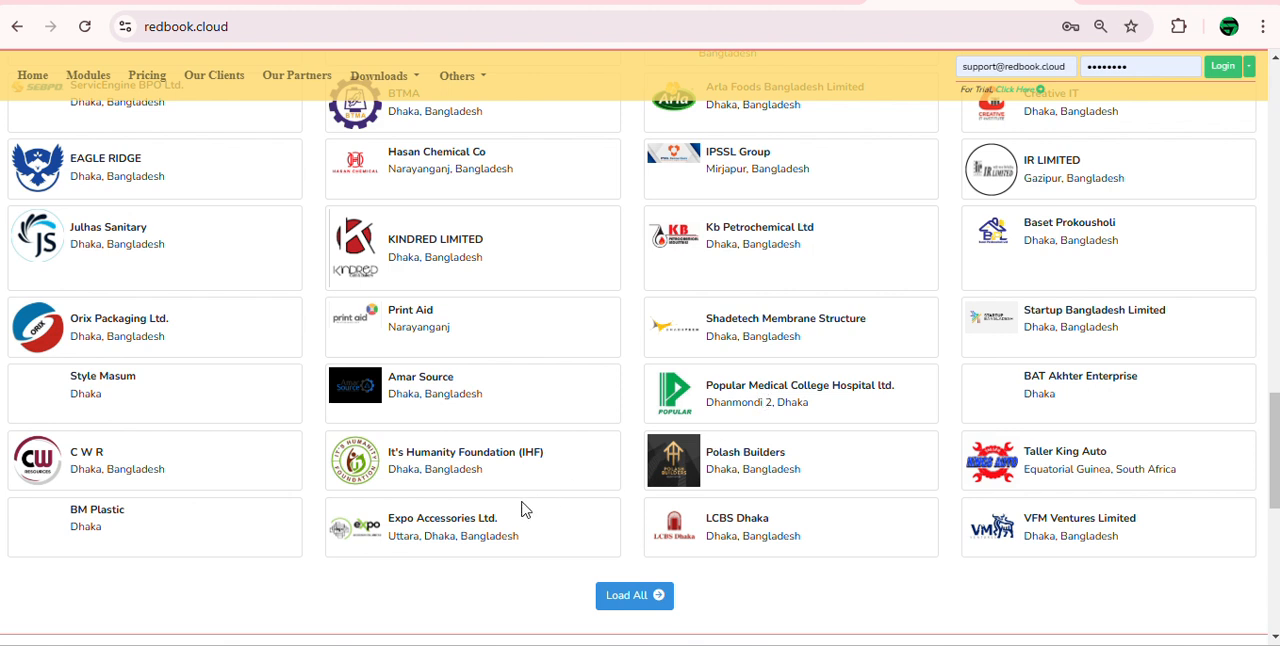
drag(498, 522, 396, 530)
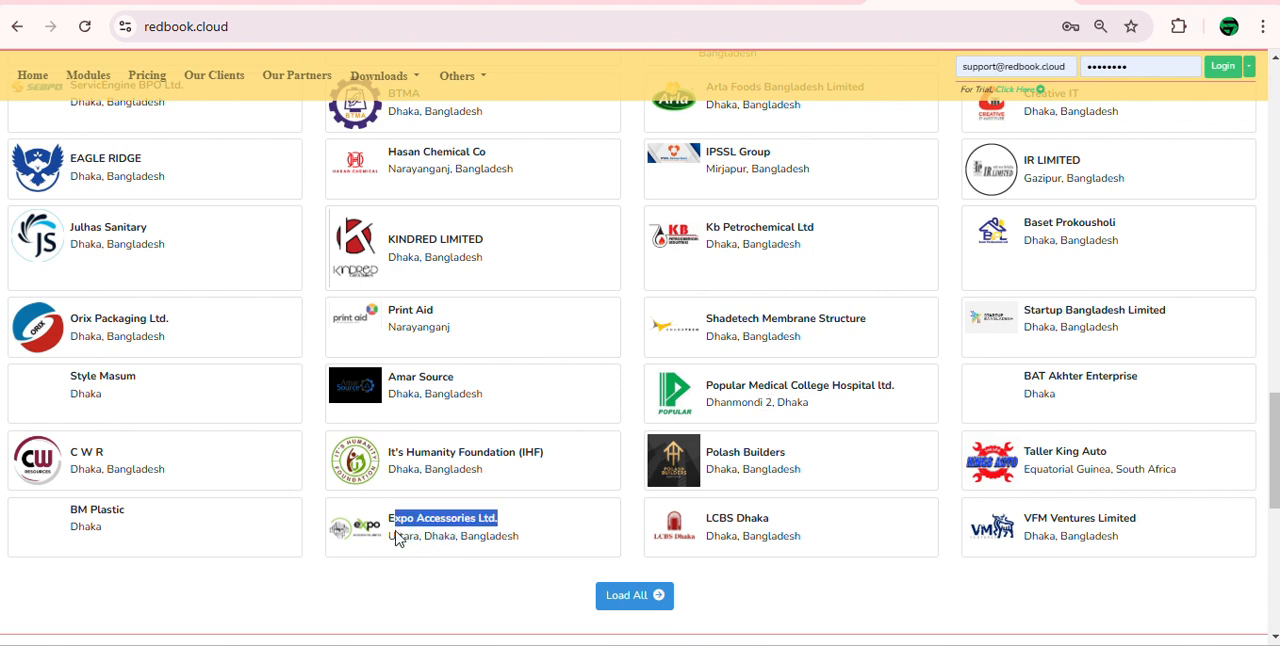
click(402, 596)
scroll(600, 333, up, 2)
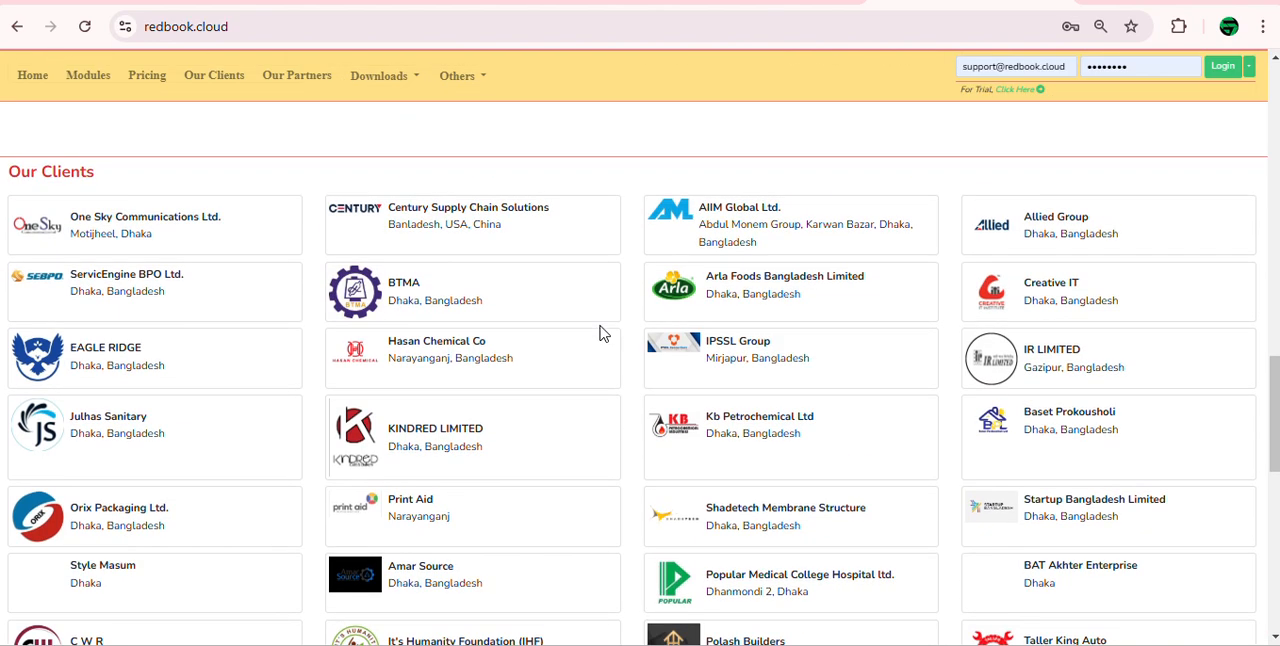
scroll(694, 249, up, 15)
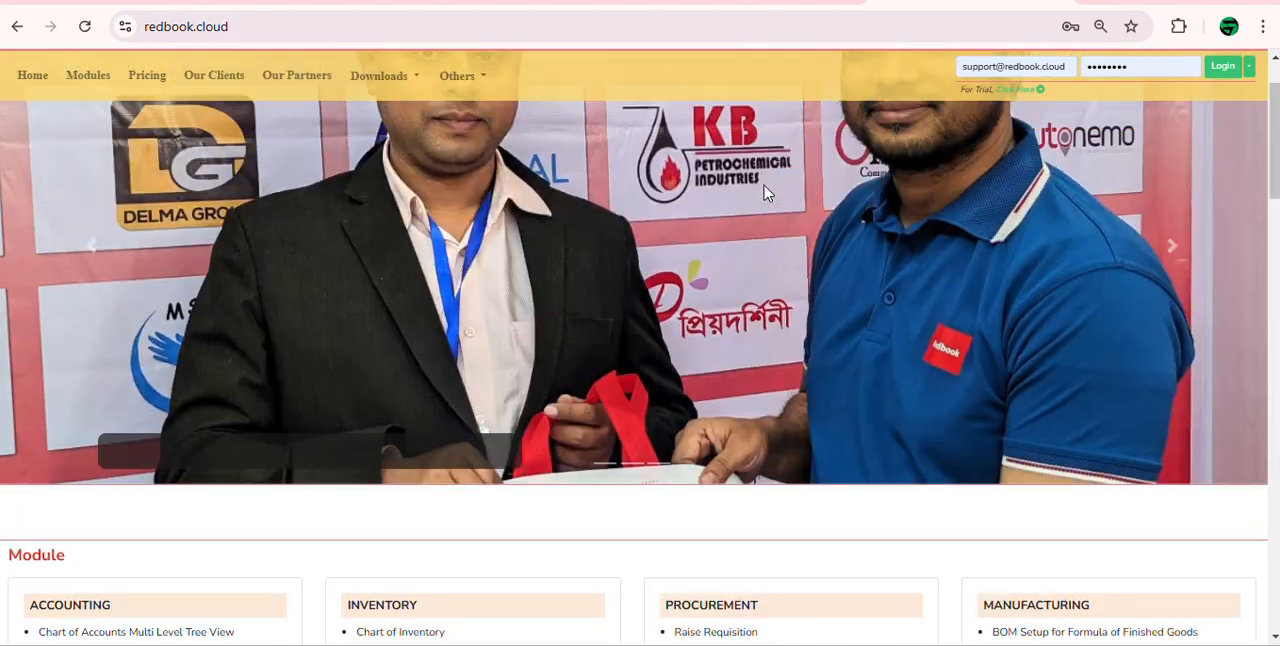
scroll(766, 192, up, 1)
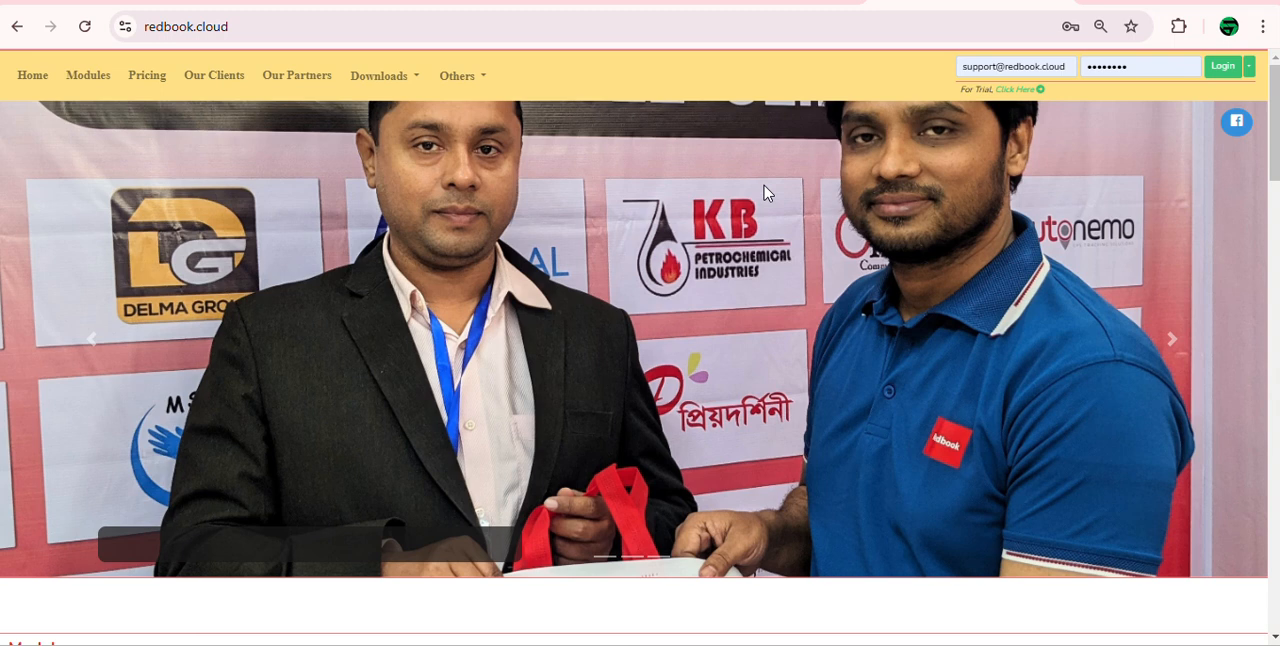
click(267, 26)
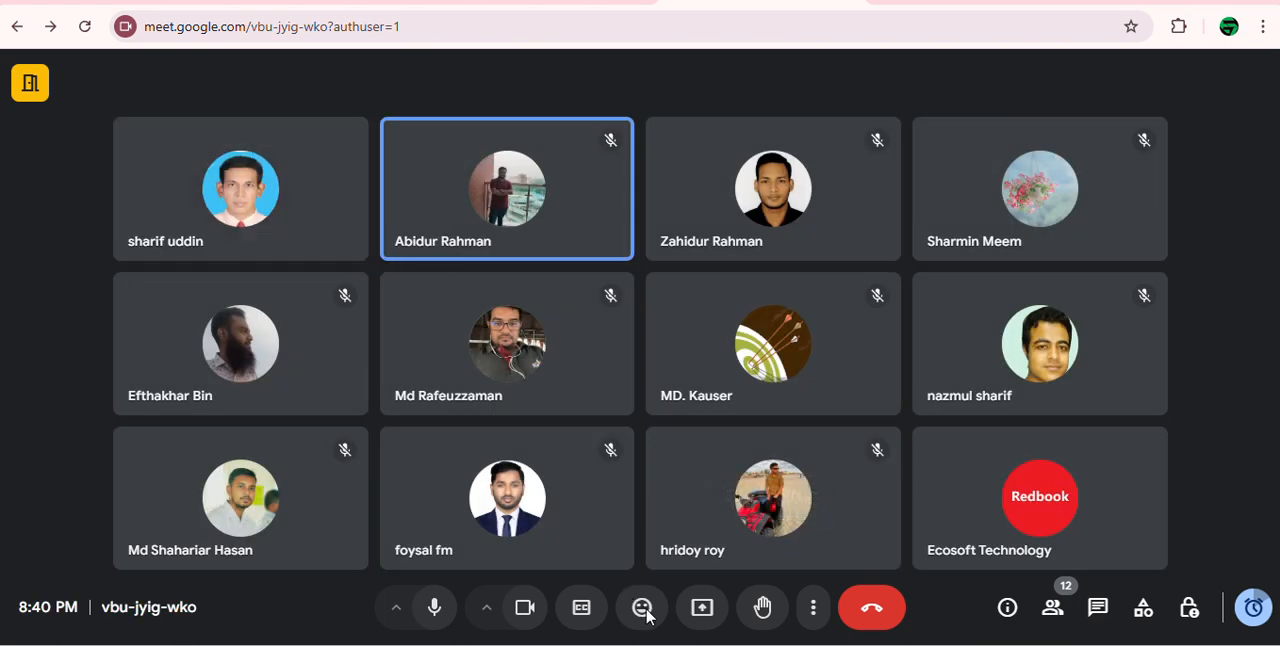
Step: Share the entire screen with the participants of the Google Meet call
click(702, 610)
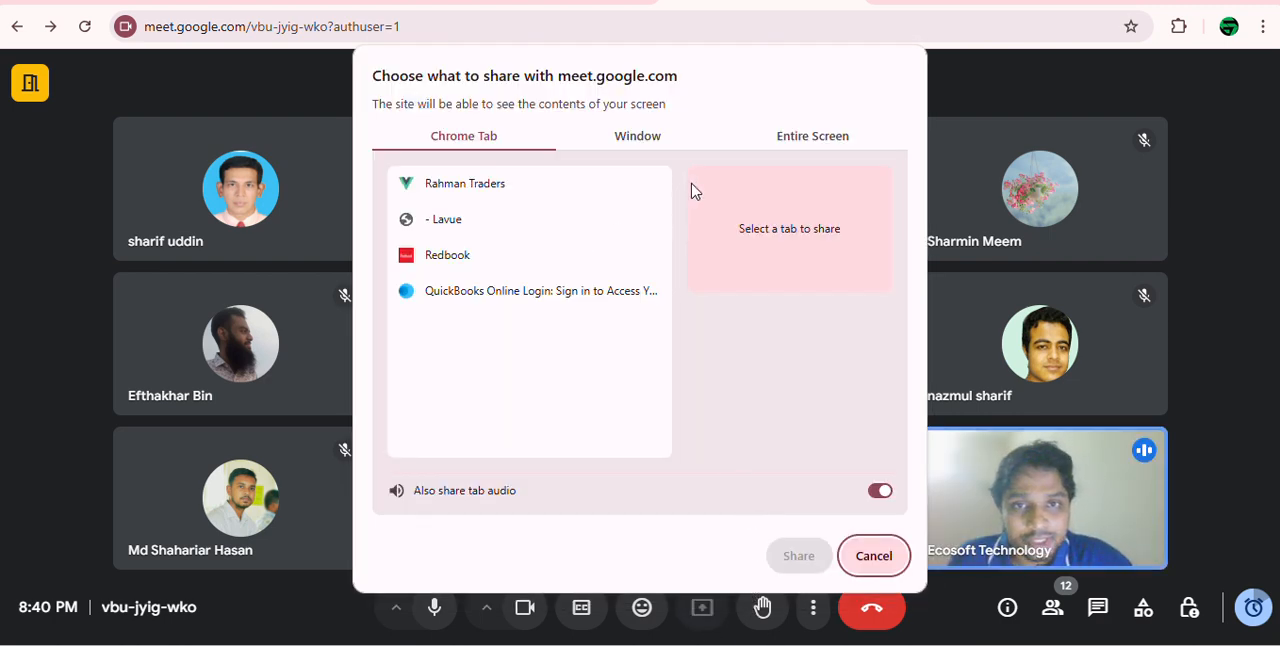
click(806, 139)
click(522, 271)
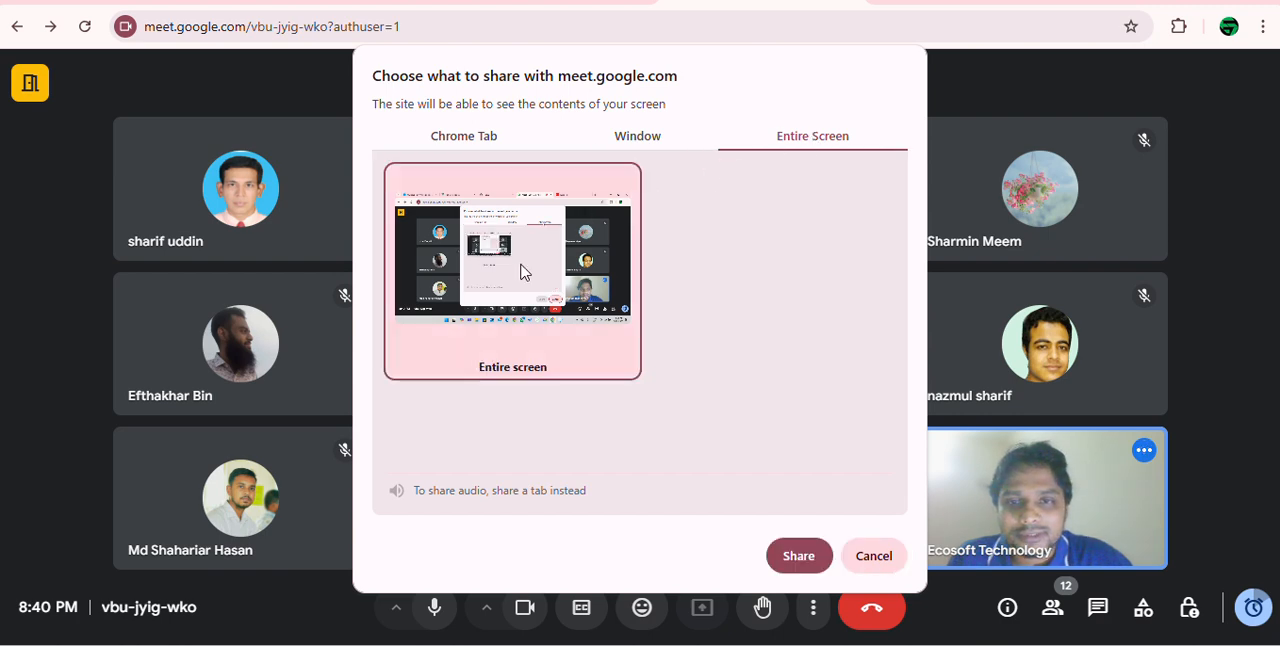
click(806, 556)
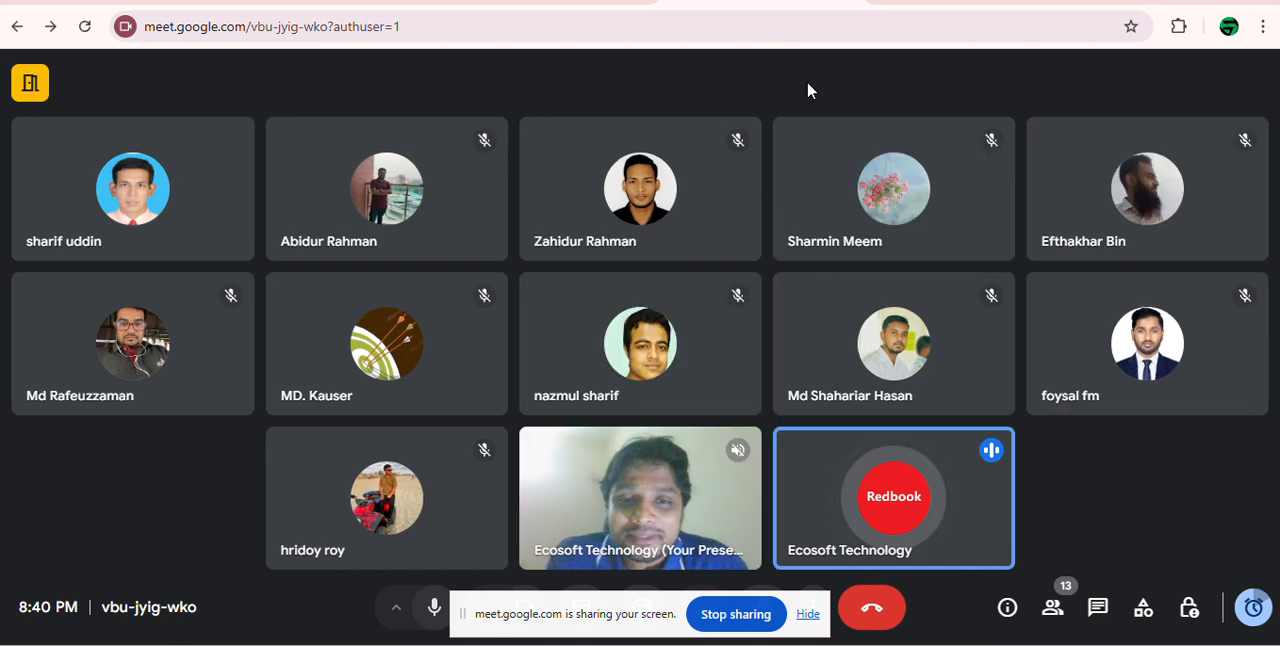
Step: Switch back to the Redbook home page, close the floating meeting window, and point out the redbook.cloud address
click(955, 7)
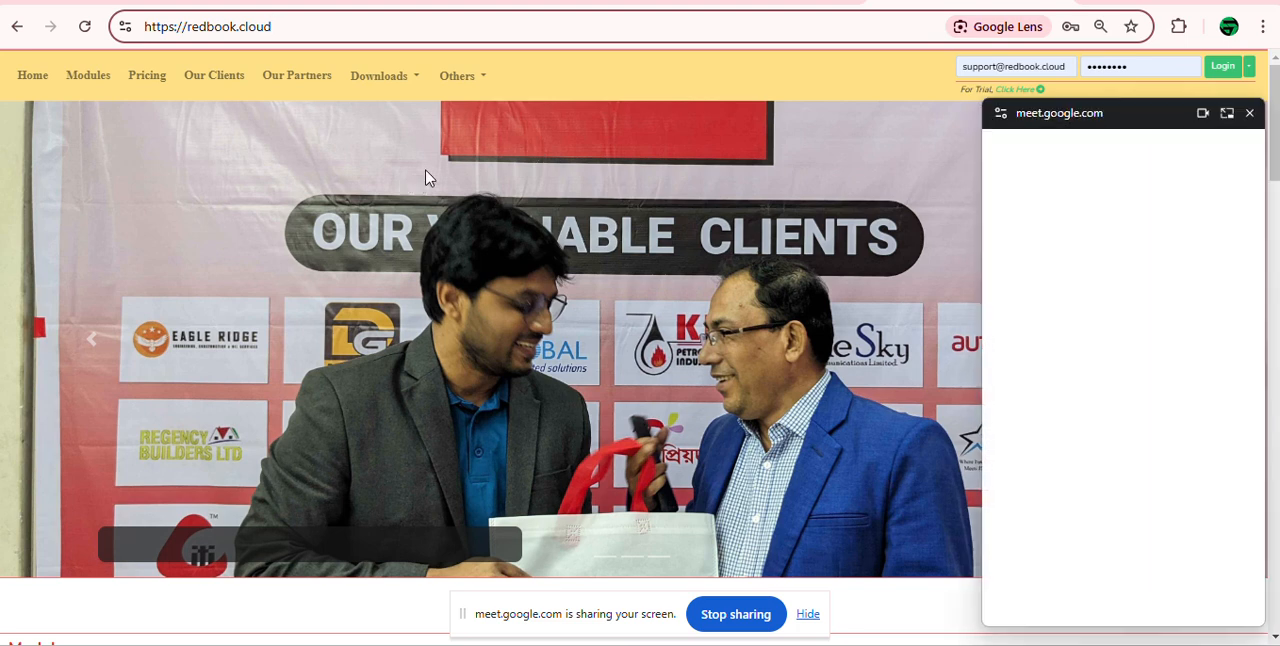
click(1248, 117)
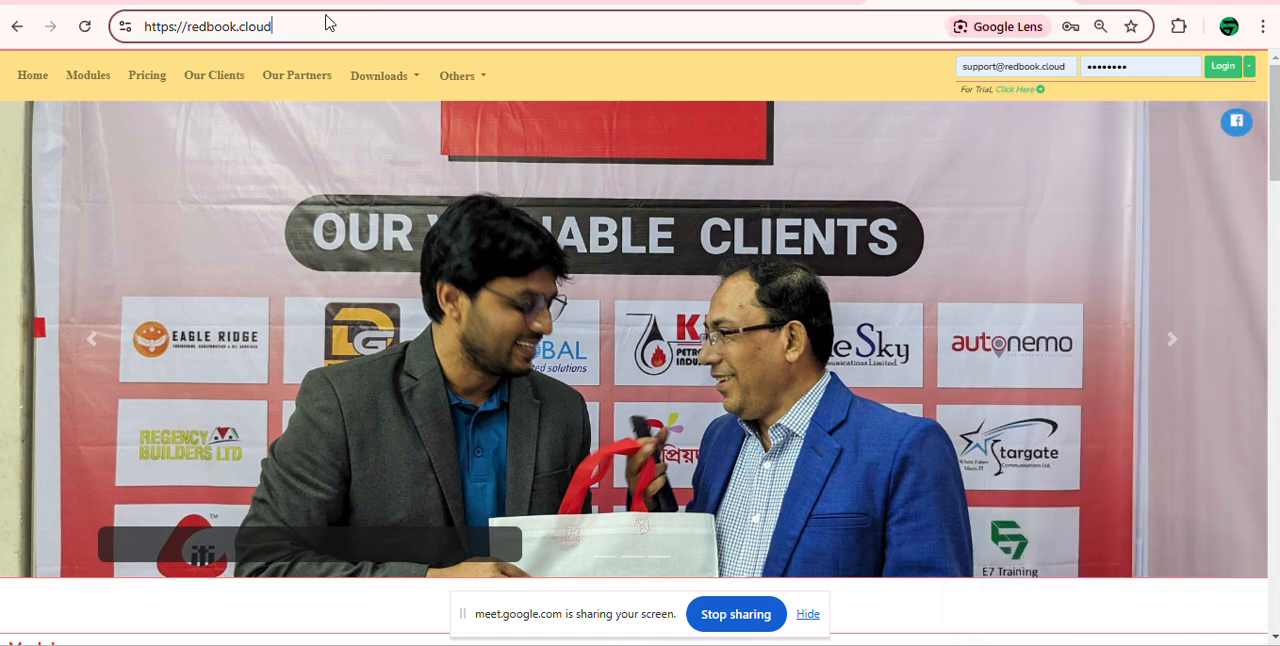
drag(302, 27, 152, 30)
click(258, 27)
Step: Review the home page again, covering the slideshow, the Module section and the Our Clients list
scroll(631, 452, down, 3)
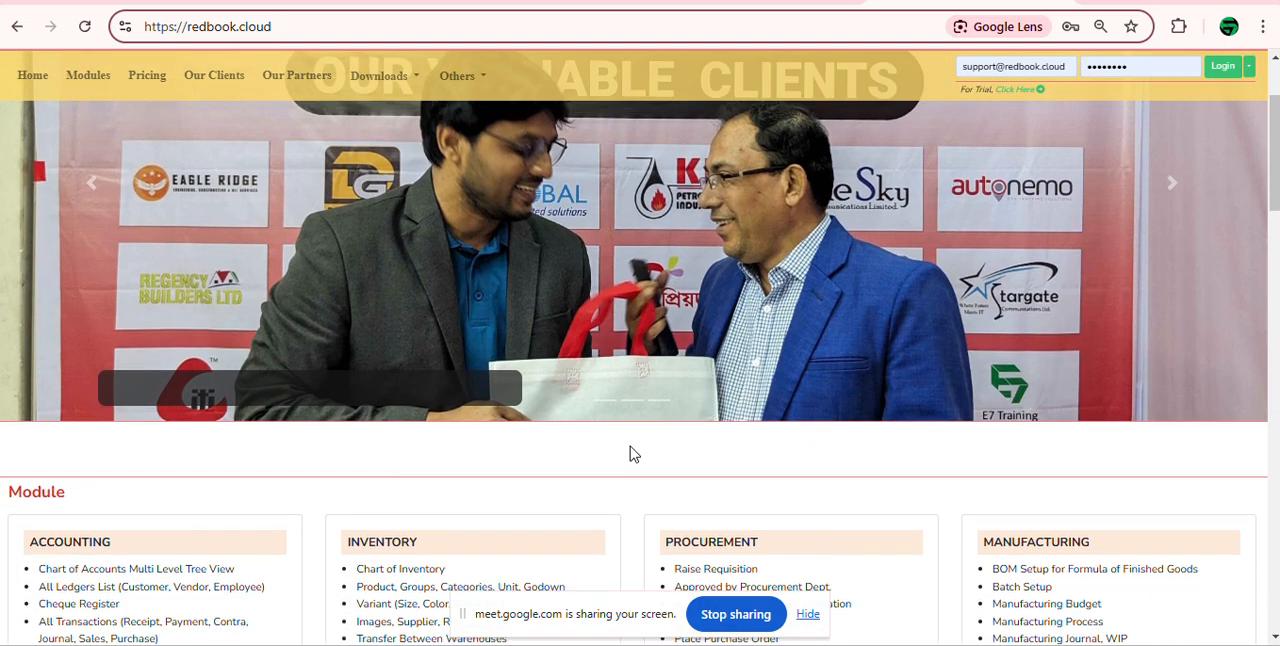
scroll(983, 341, up, 3)
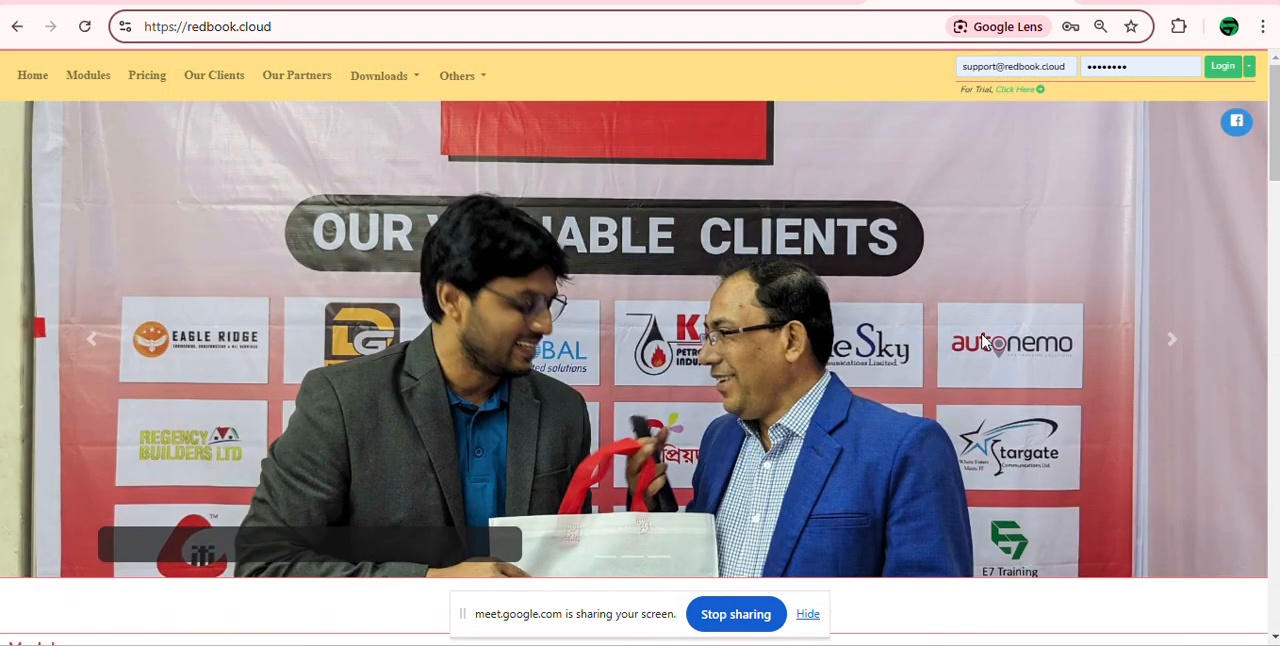
click(1172, 342)
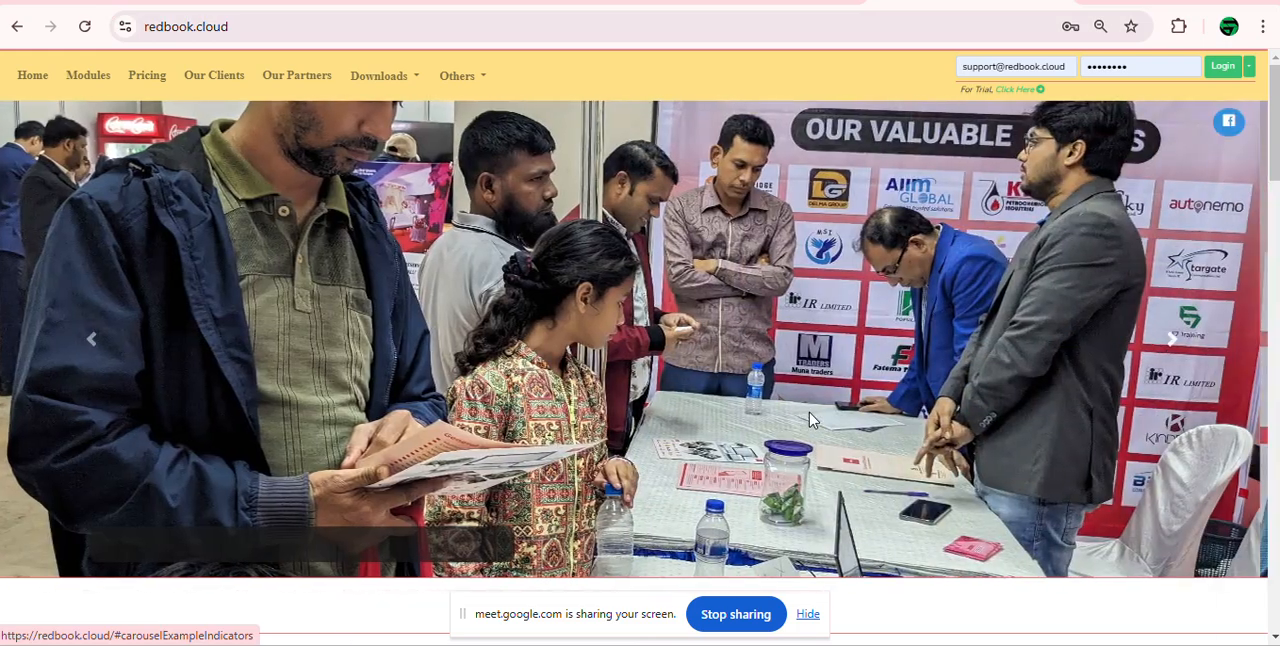
scroll(797, 420, down, 4)
scroll(527, 403, down, 10)
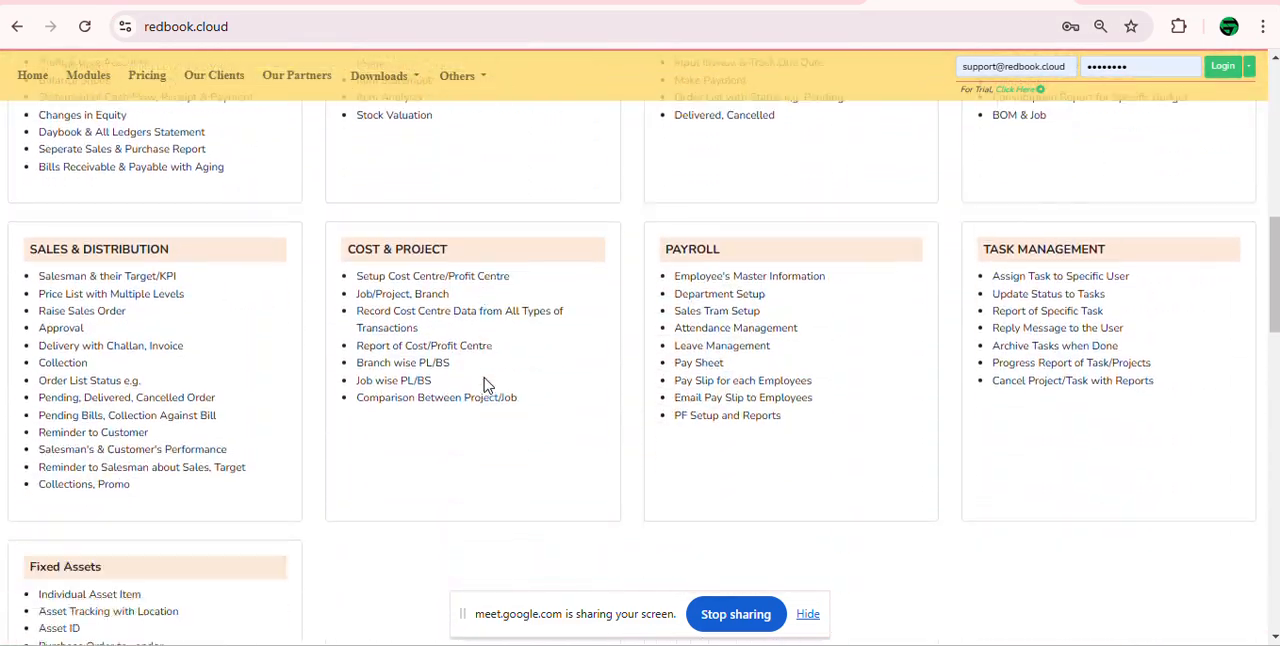
scroll(487, 385, down, 3)
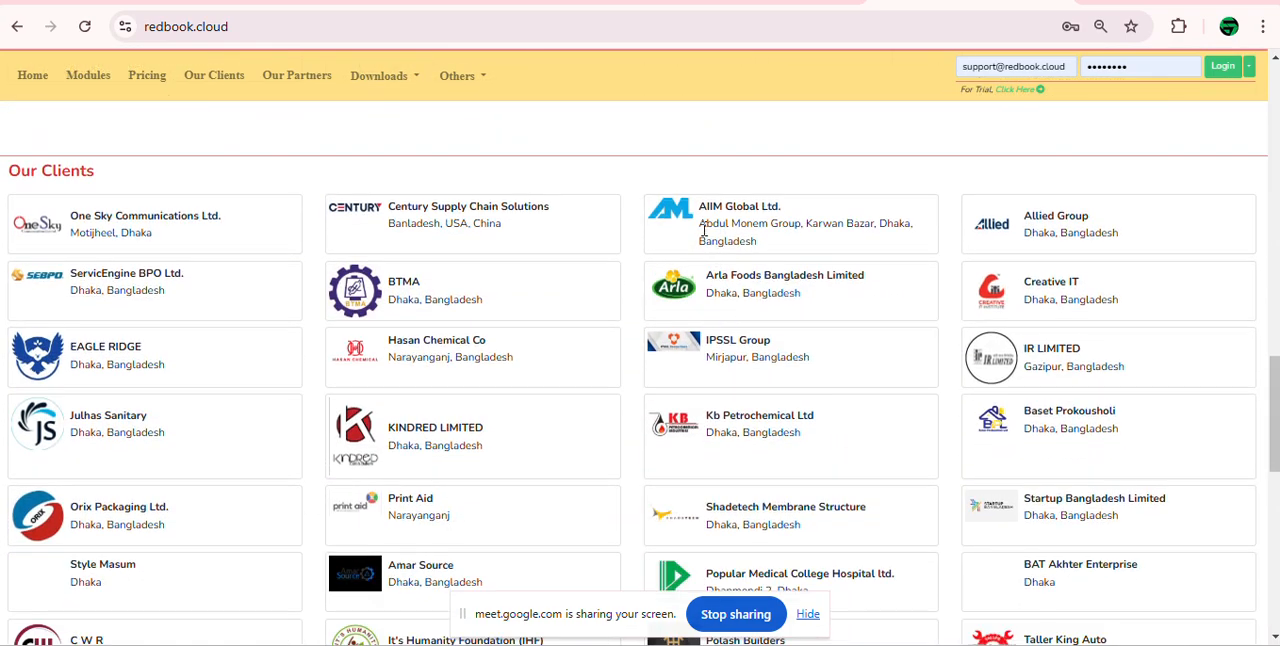
scroll(620, 475, down, 2)
scroll(650, 478, up, 18)
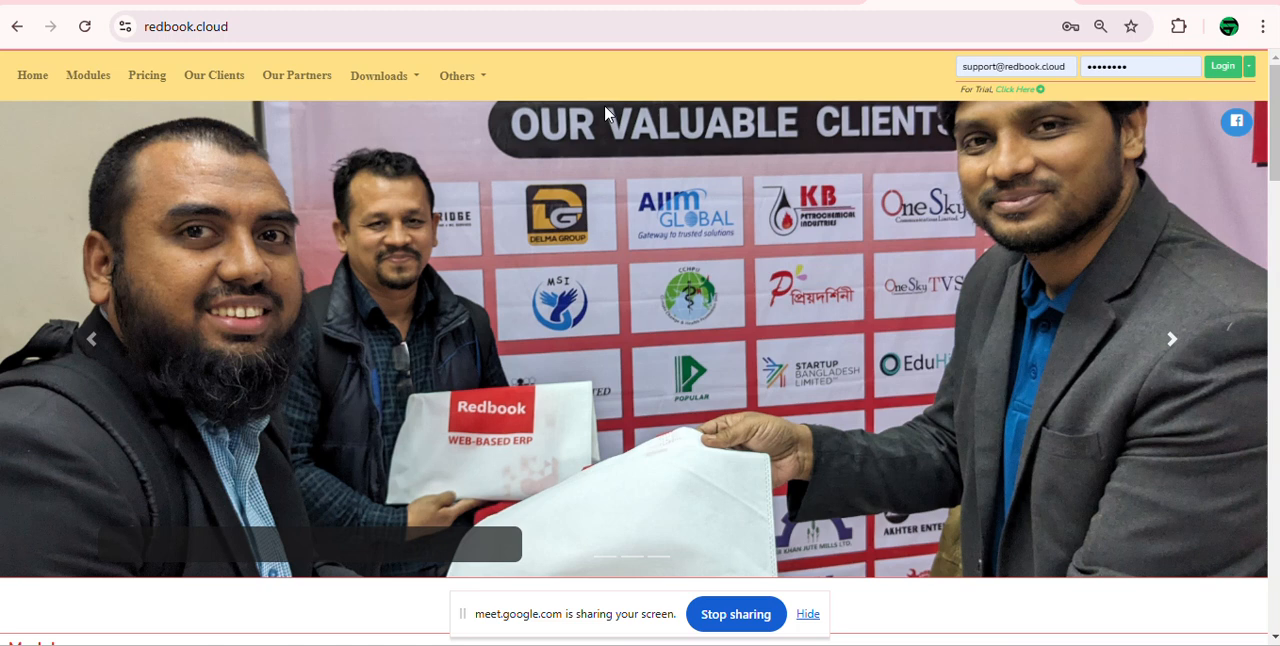
Step: Open the Redbook trial site, reload it to show the login form, and point out the prefilled e-mail and password
click(1016, 96)
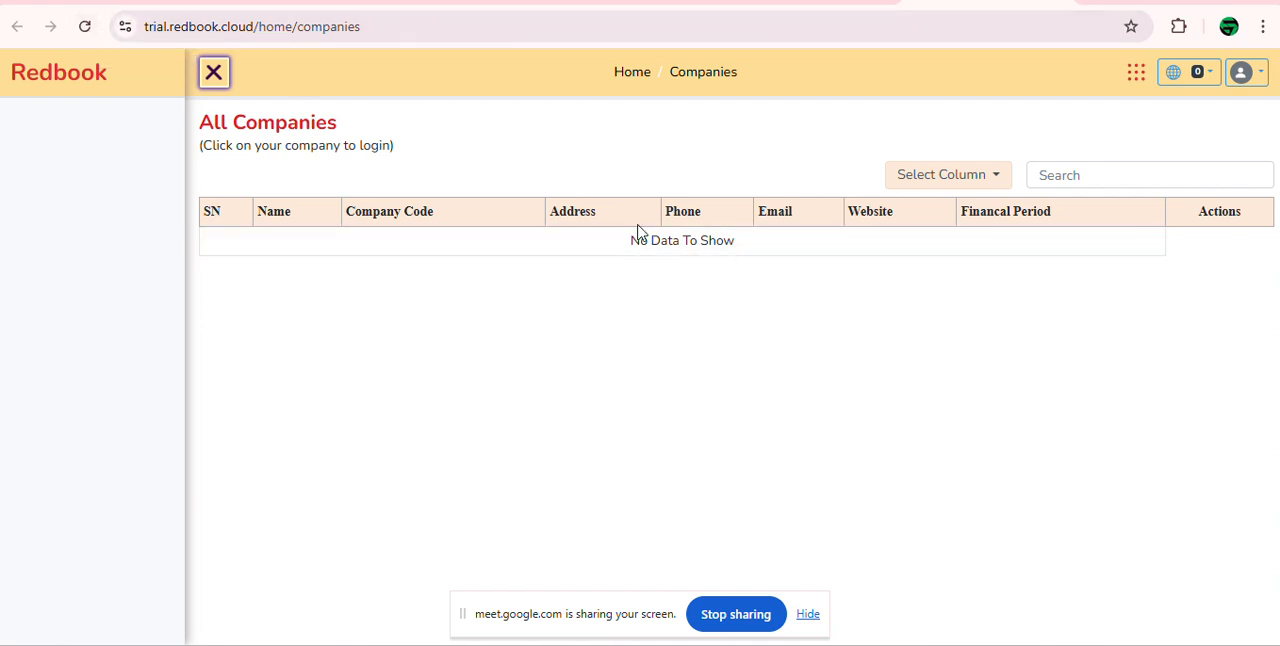
click(86, 27)
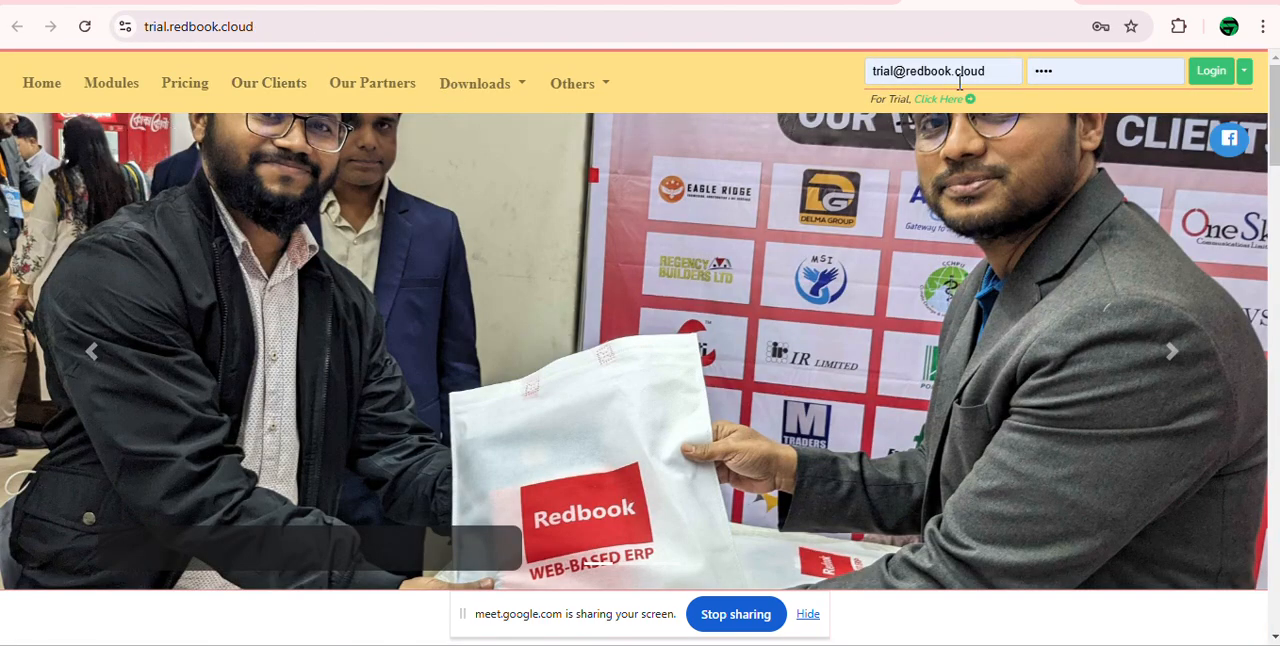
click(1131, 71)
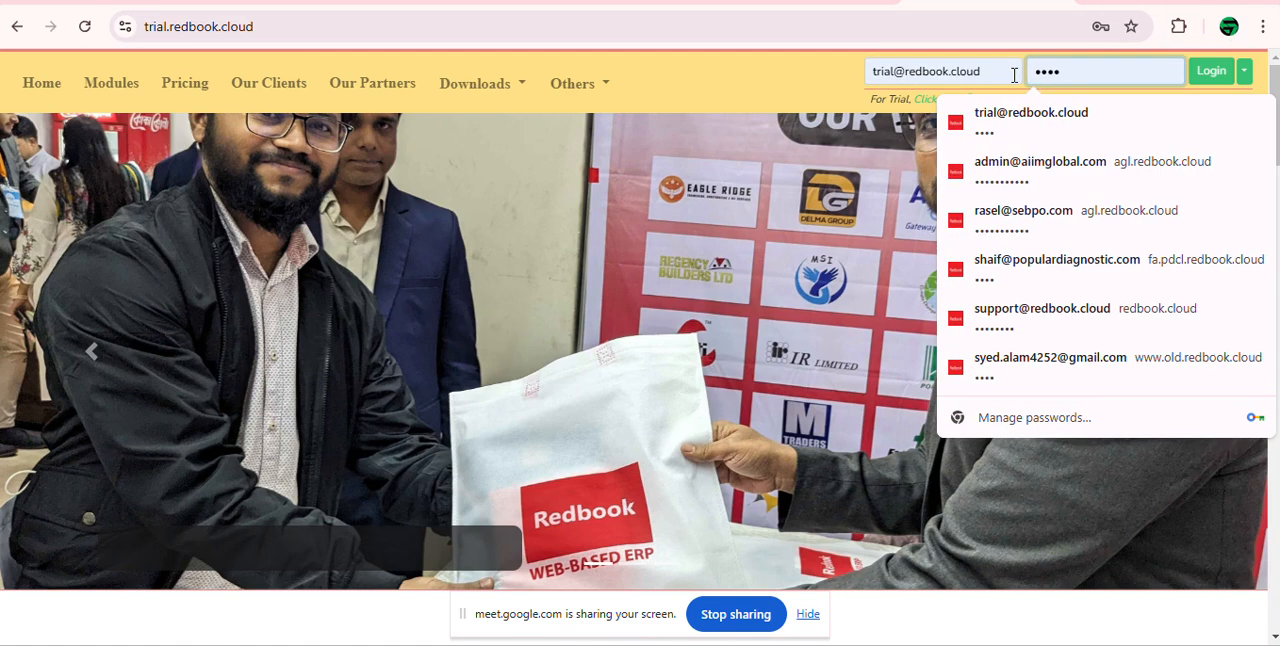
click(1003, 71)
drag(1004, 71, 884, 64)
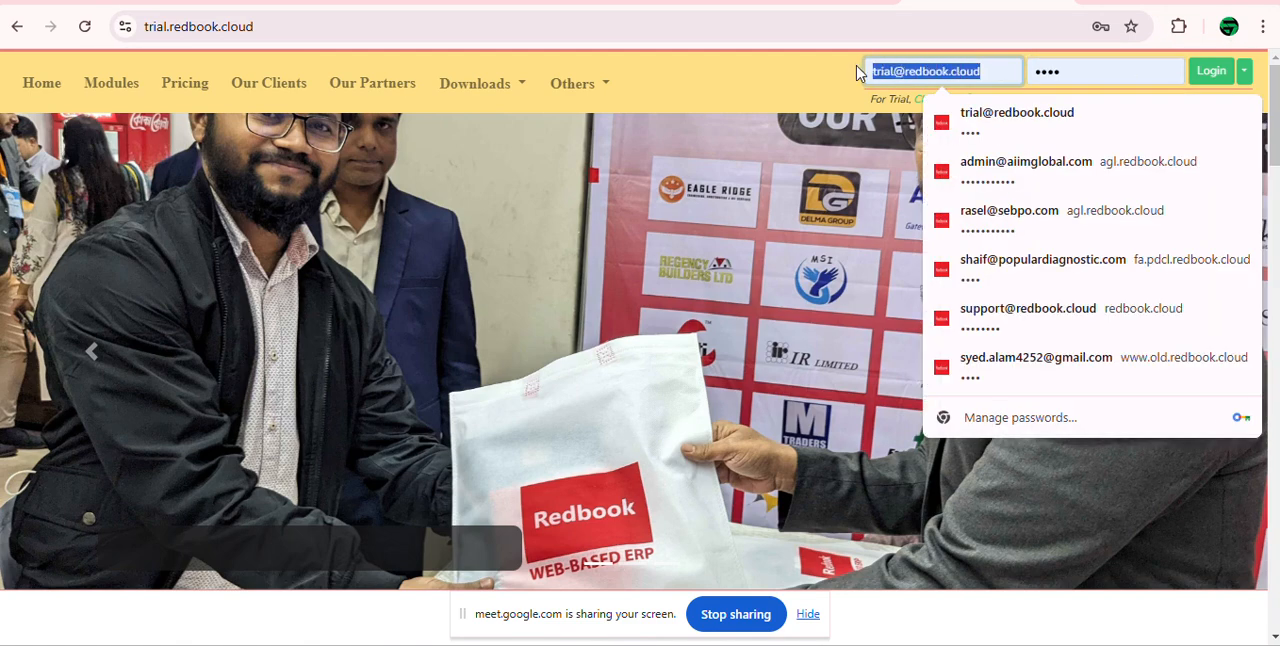
click(848, 82)
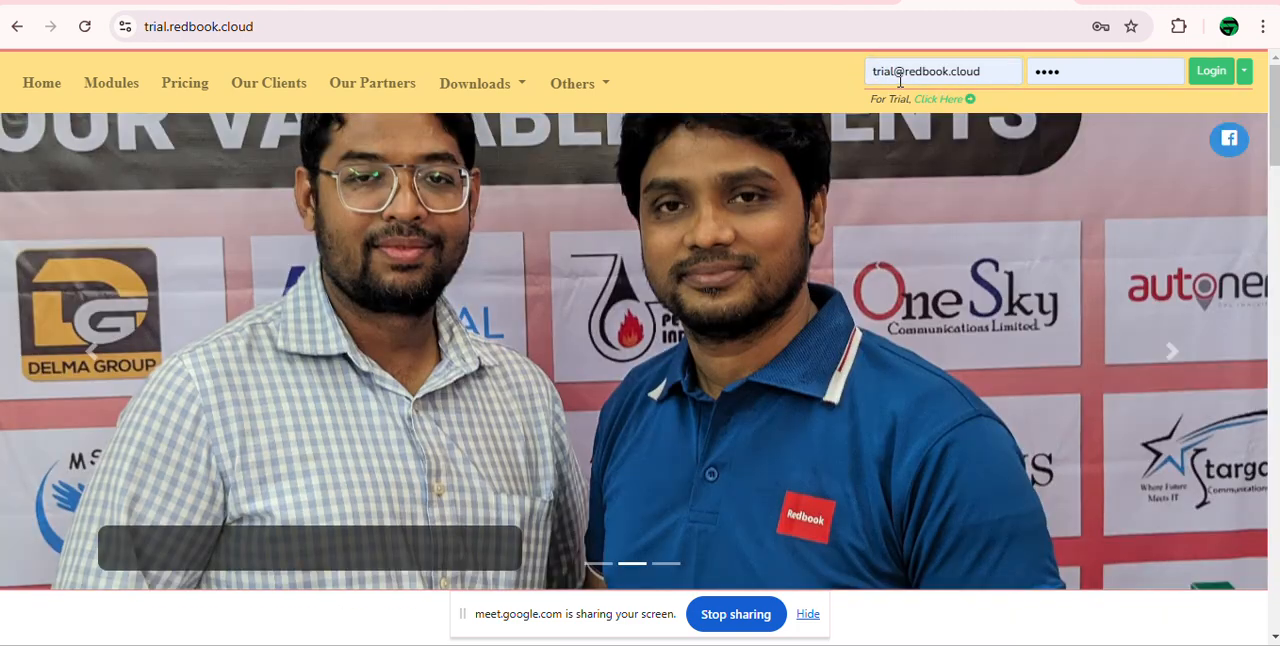
Step: Log in to the trial site with the saved trial account
click(995, 76)
key(Tab)
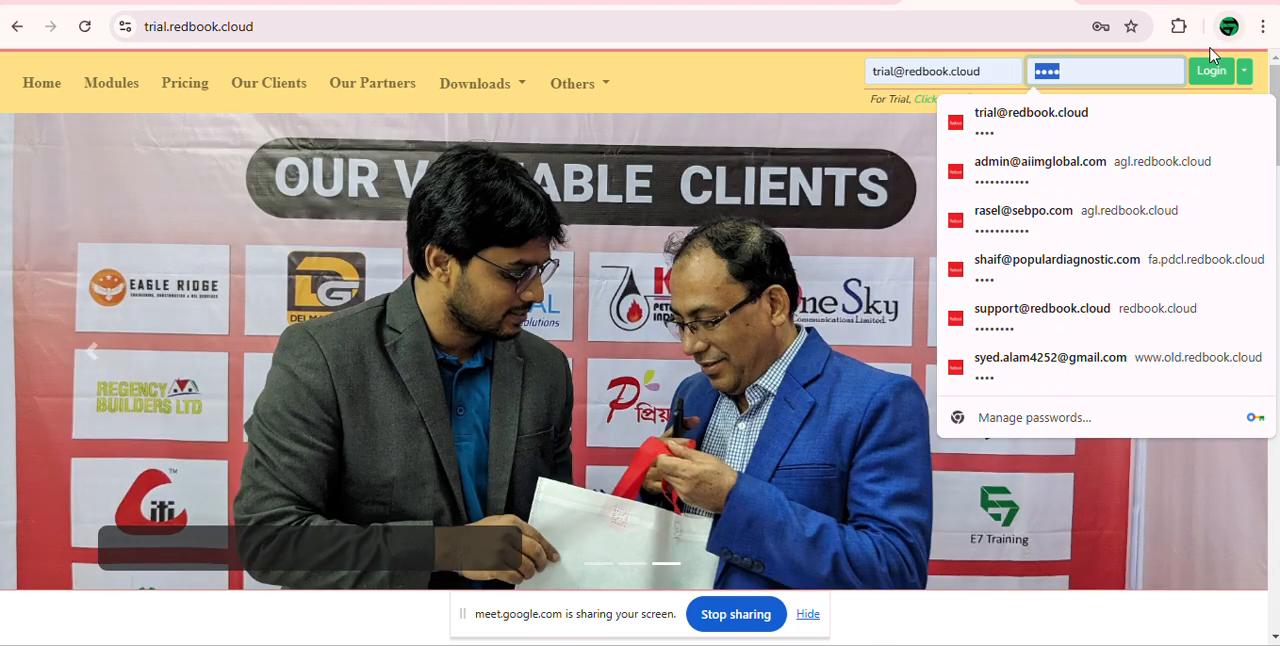
click(1209, 71)
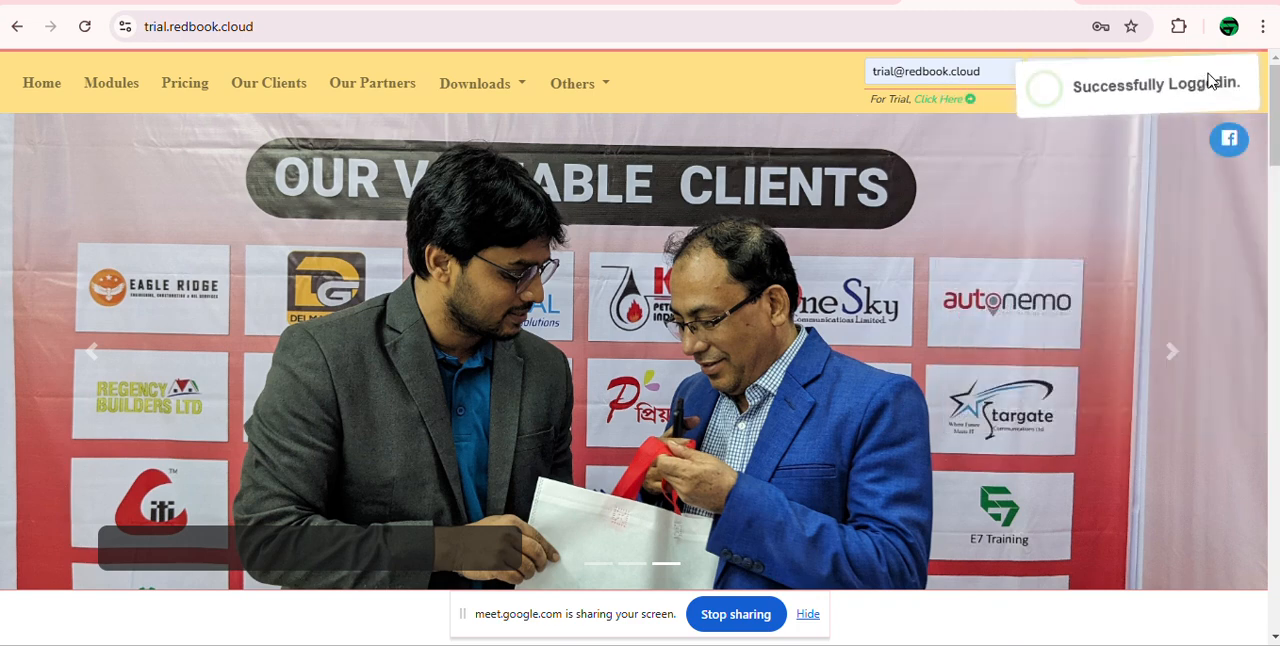
Step: Return to the Google Meet call and turn off the camera
key(ctrl+shift+Tab)
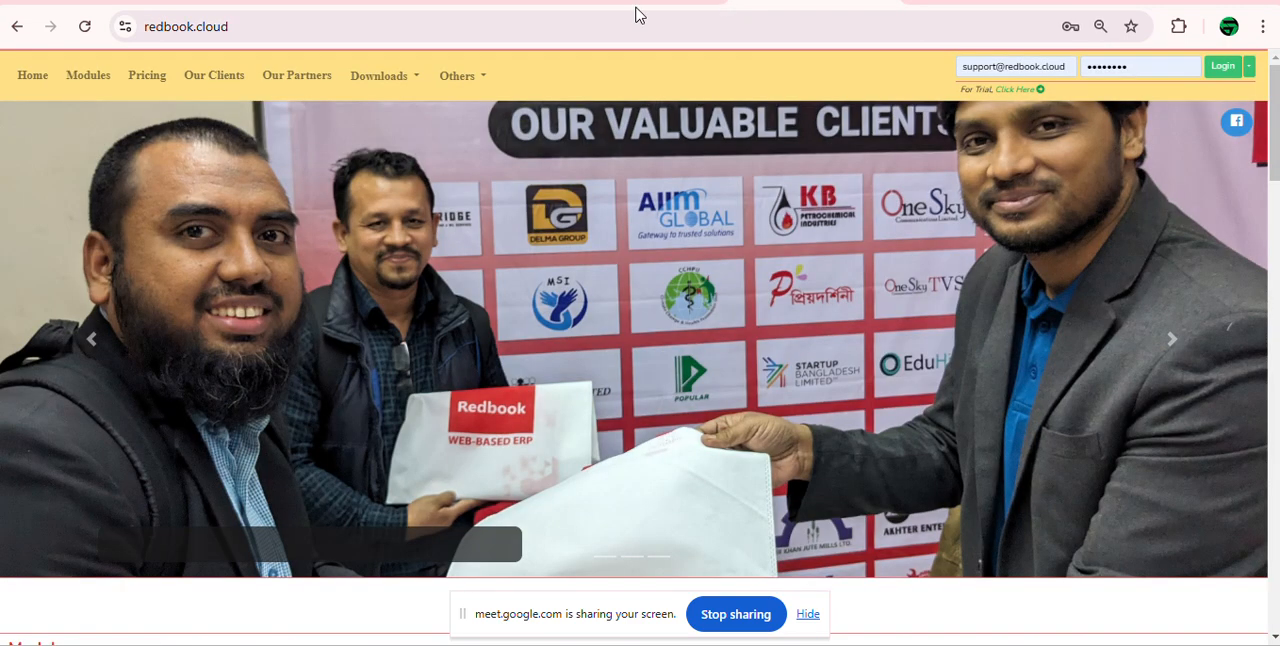
key(ctrl+shift+Tab)
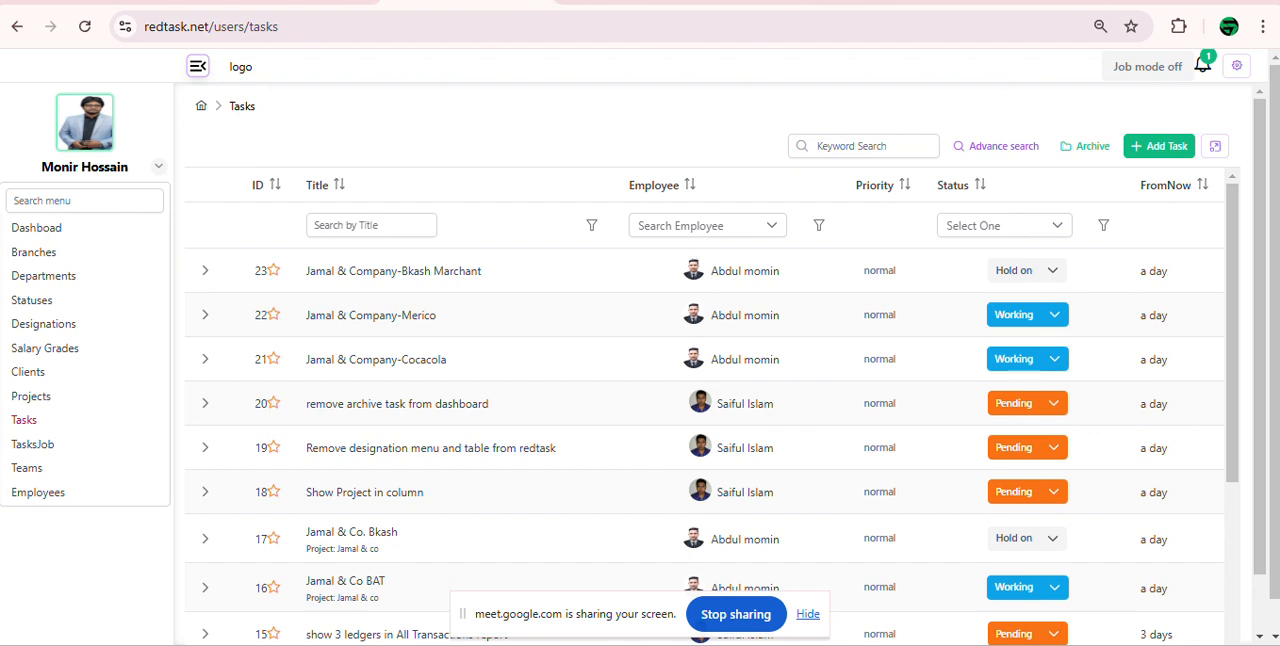
click(547, 1)
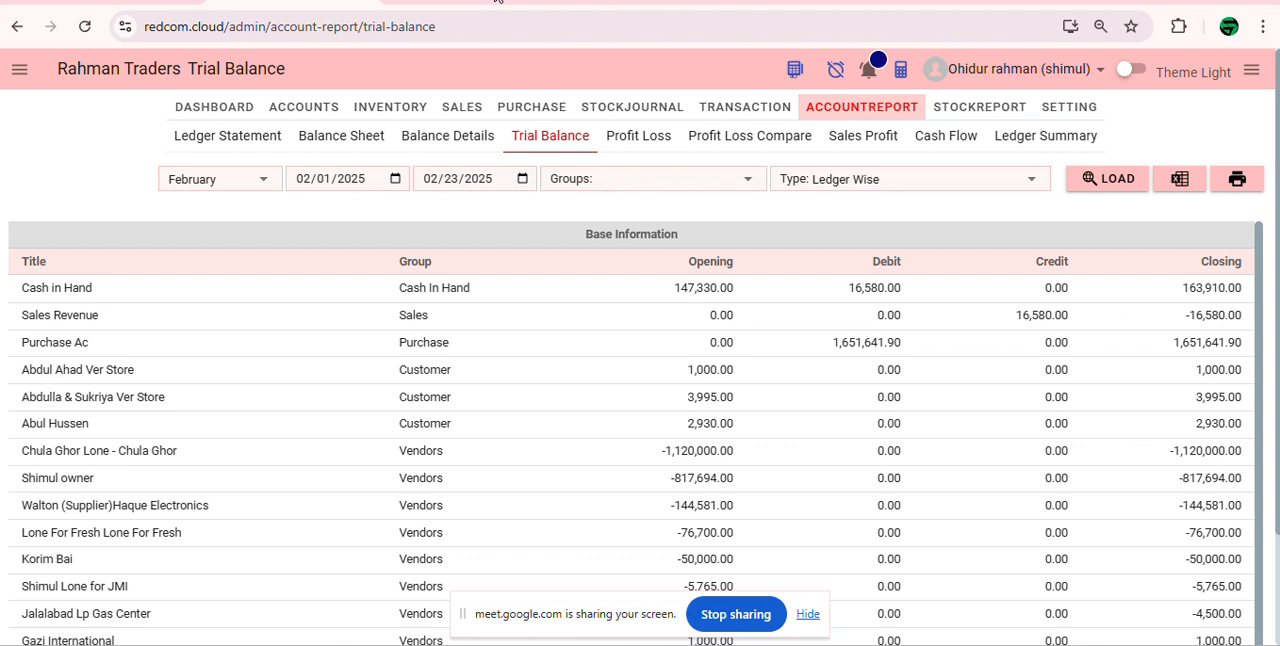
drag(1116, 1, 1101, 41)
click(636, 36)
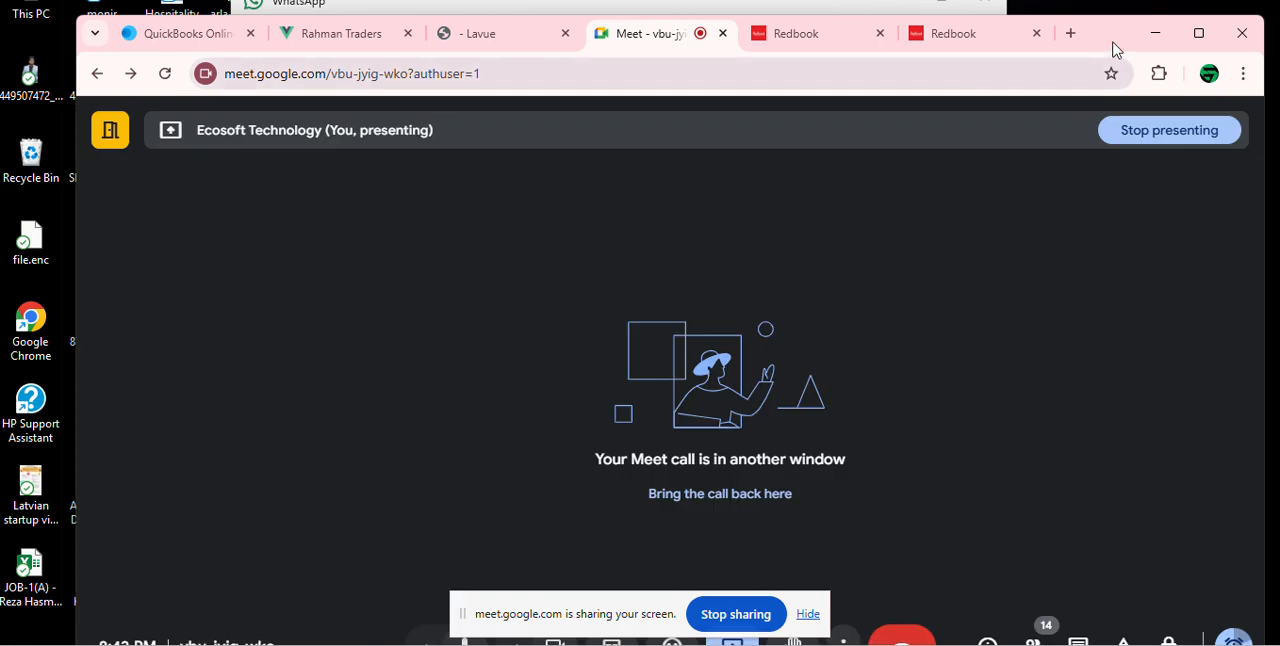
drag(1106, 29, 1098, 0)
key(ctrl+t)
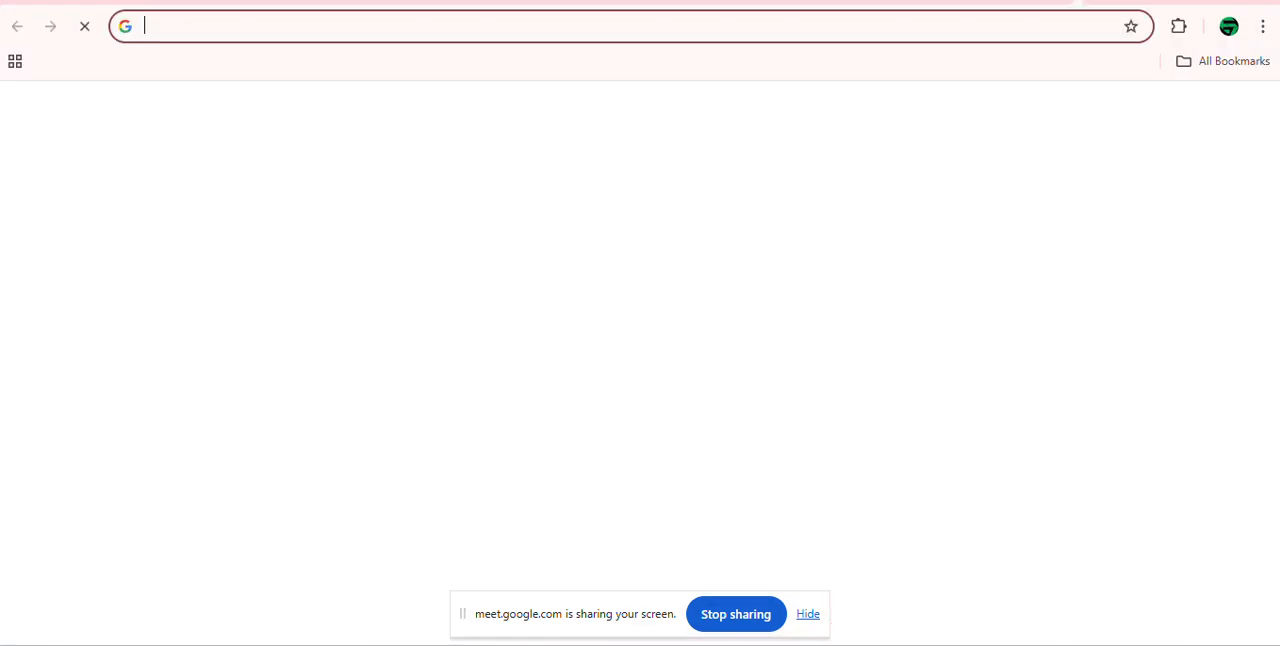
click(898, 1)
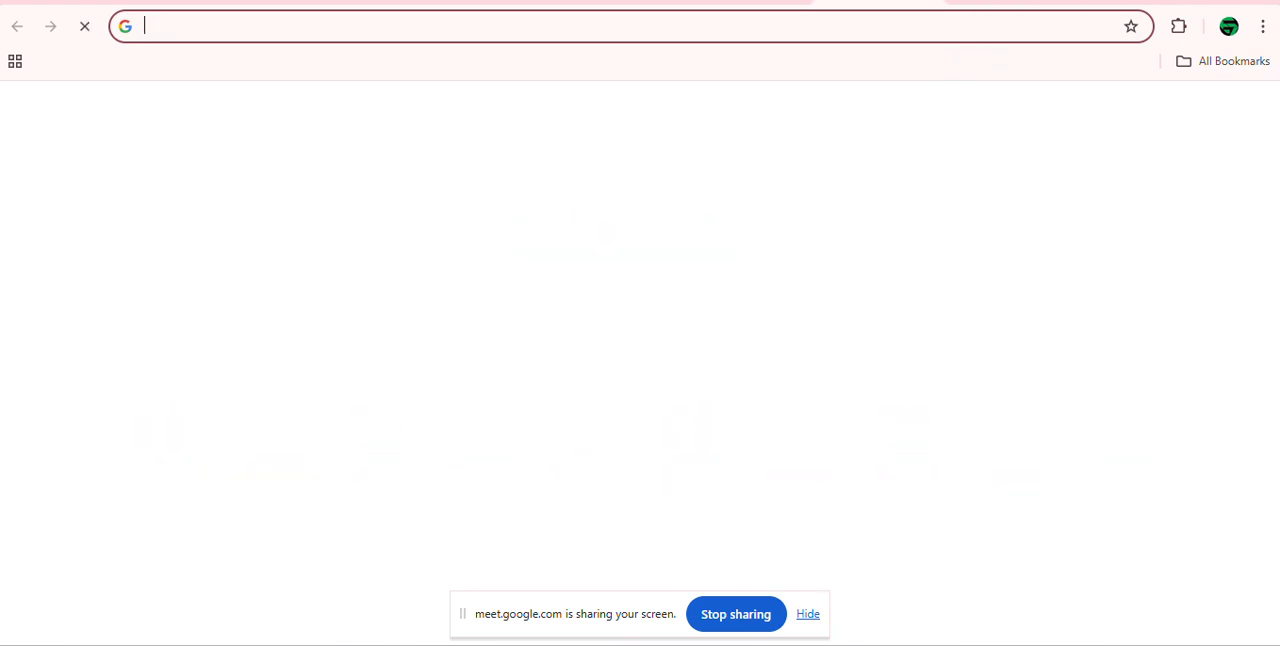
click(500, 1)
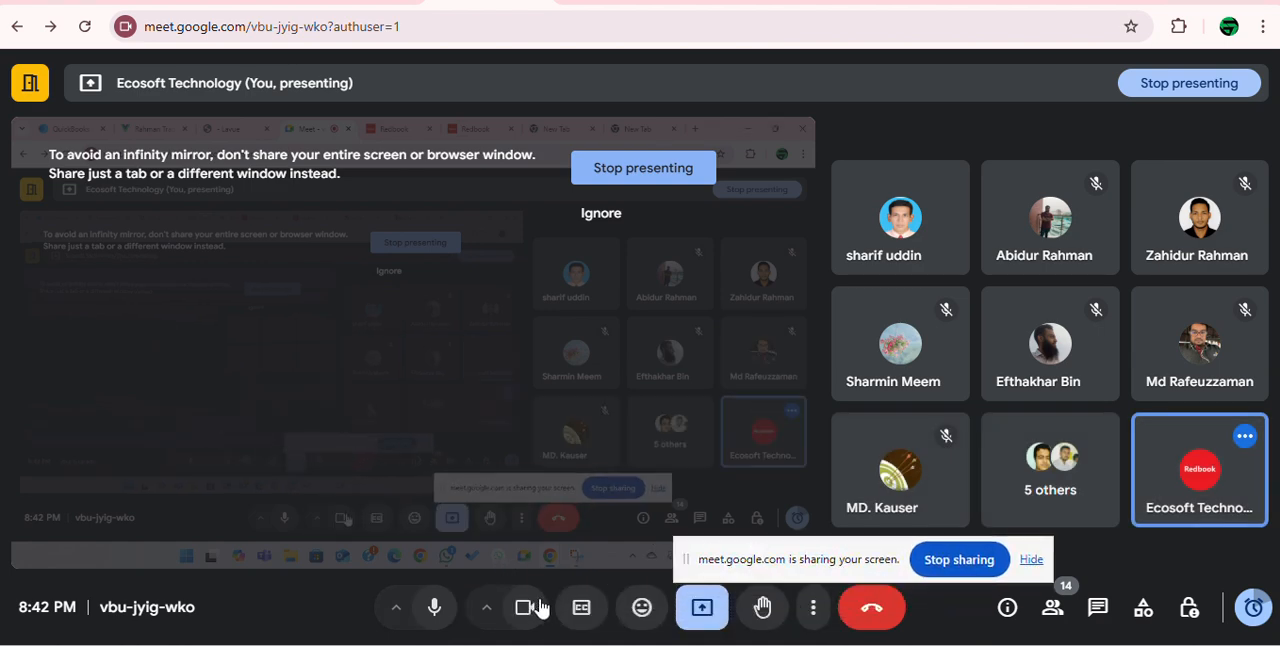
click(528, 608)
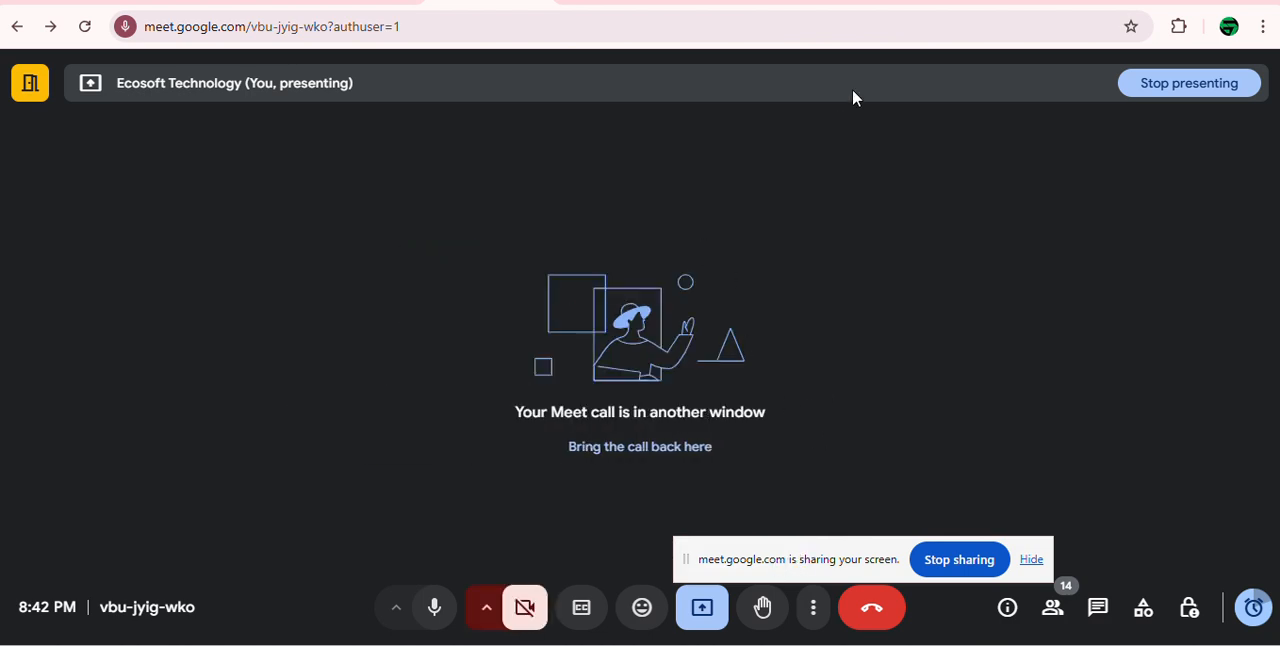
Step: Switch back to the trial site's All Companies page and close the floating meeting window
click(880, 3)
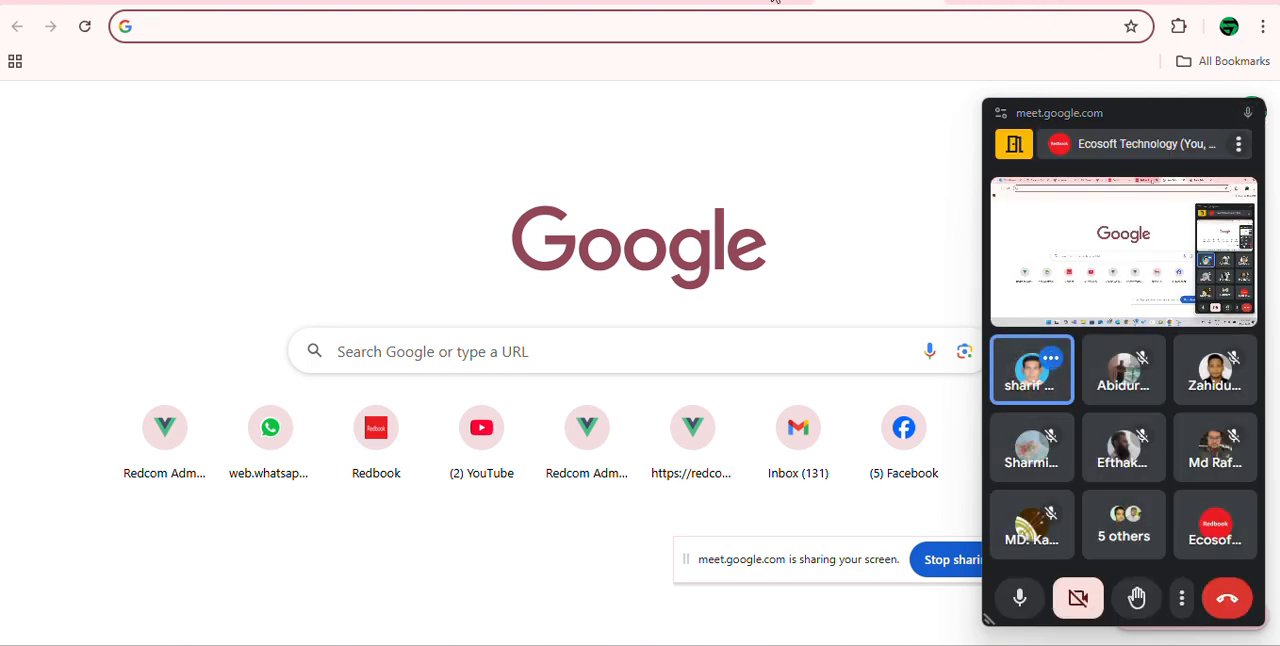
click(775, 2)
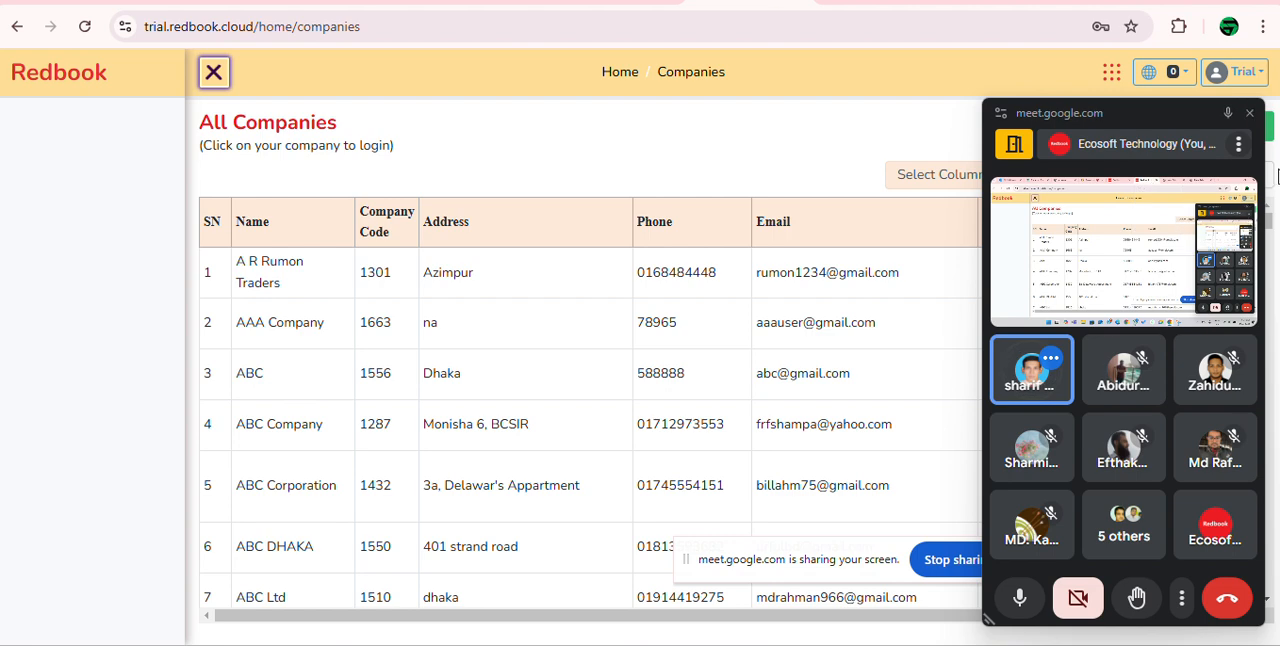
click(1250, 113)
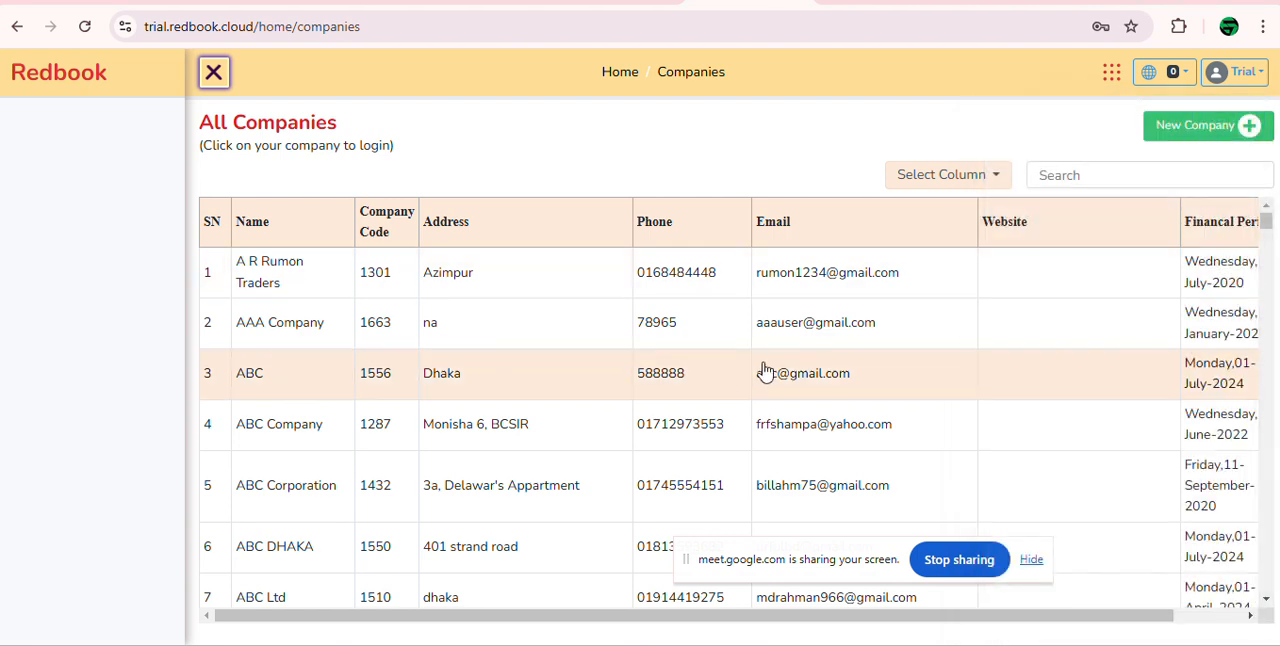
Step: Examine the All Companies list through to its last entry and return to the first one
scroll(674, 357, down, 4)
scroll(667, 358, down, 9)
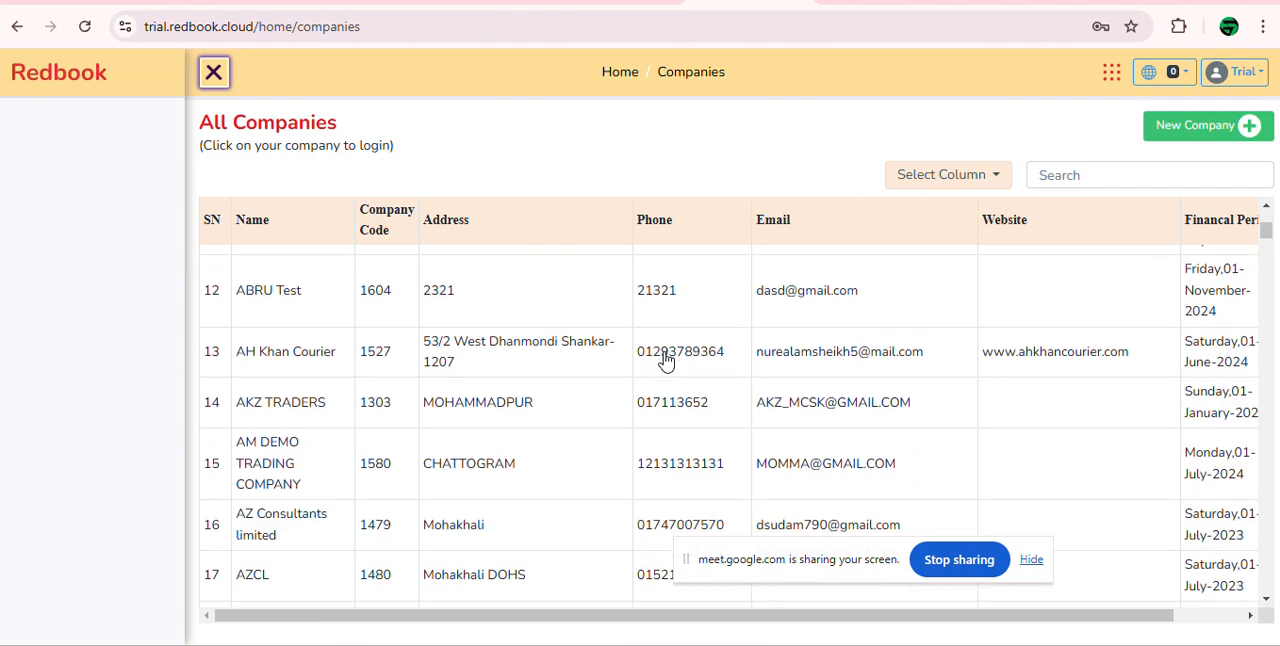
scroll(661, 364, down, 2)
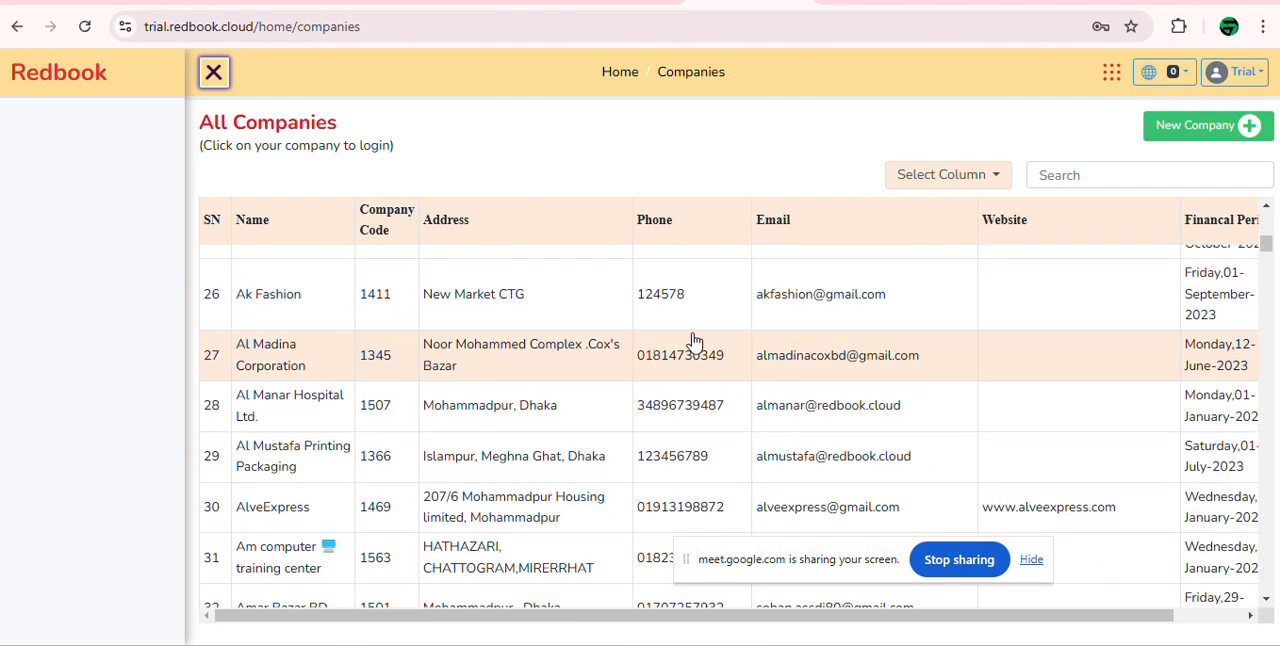
drag(1268, 245, 1268, 582)
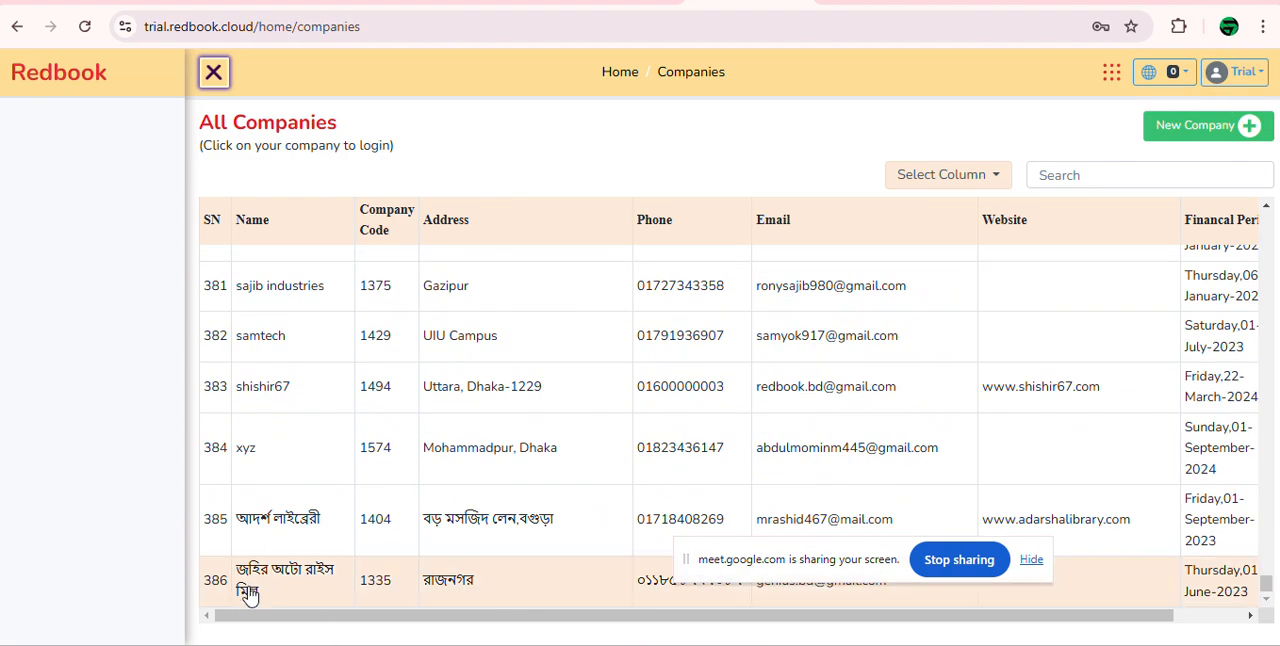
drag(1267, 585, 1267, 244)
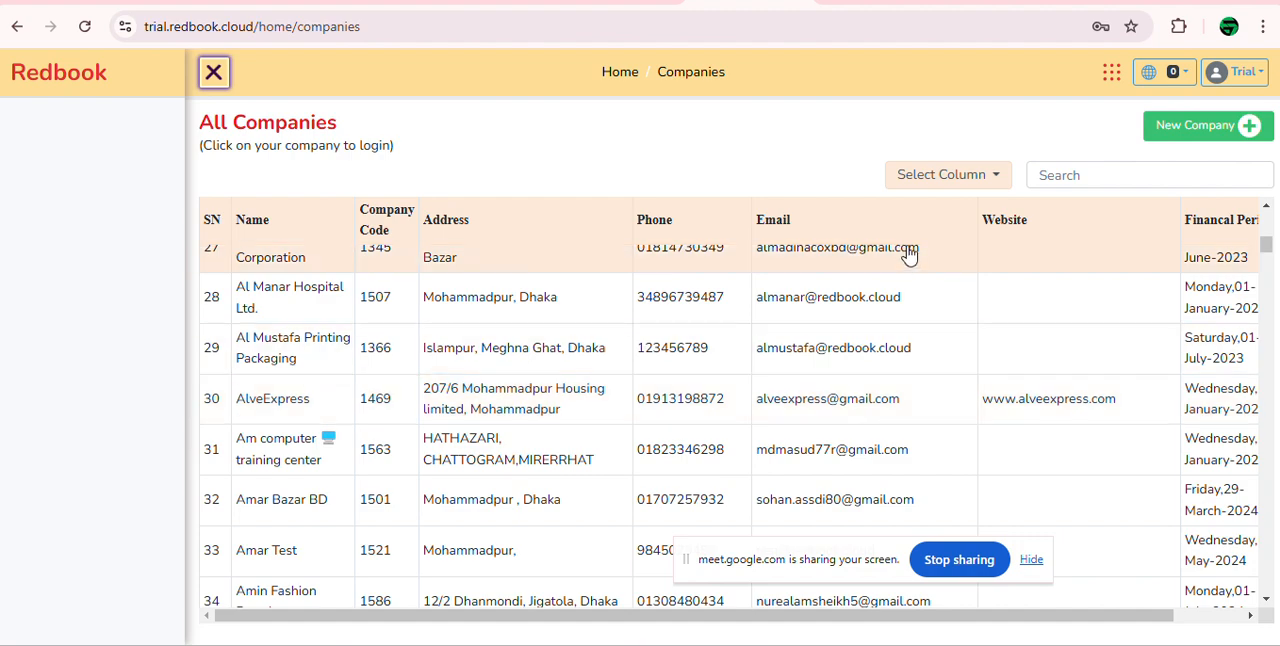
scroll(1254, 271, up, 1)
scroll(1255, 278, up, 5)
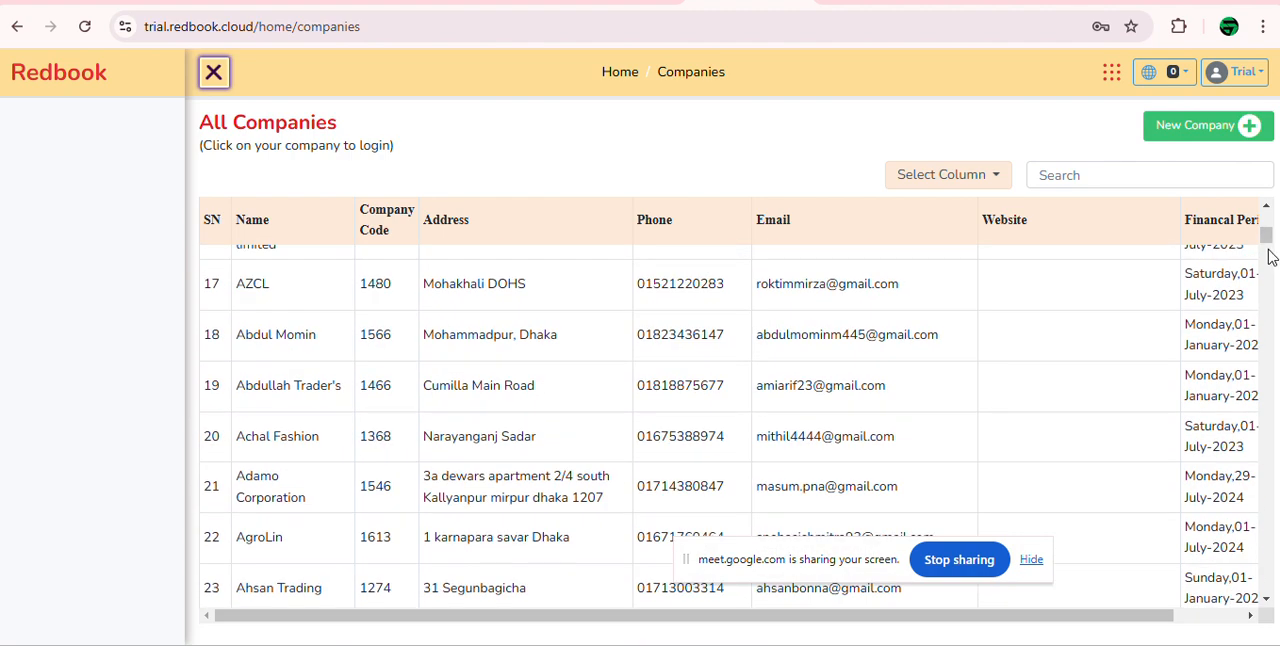
drag(1270, 244, 1272, 205)
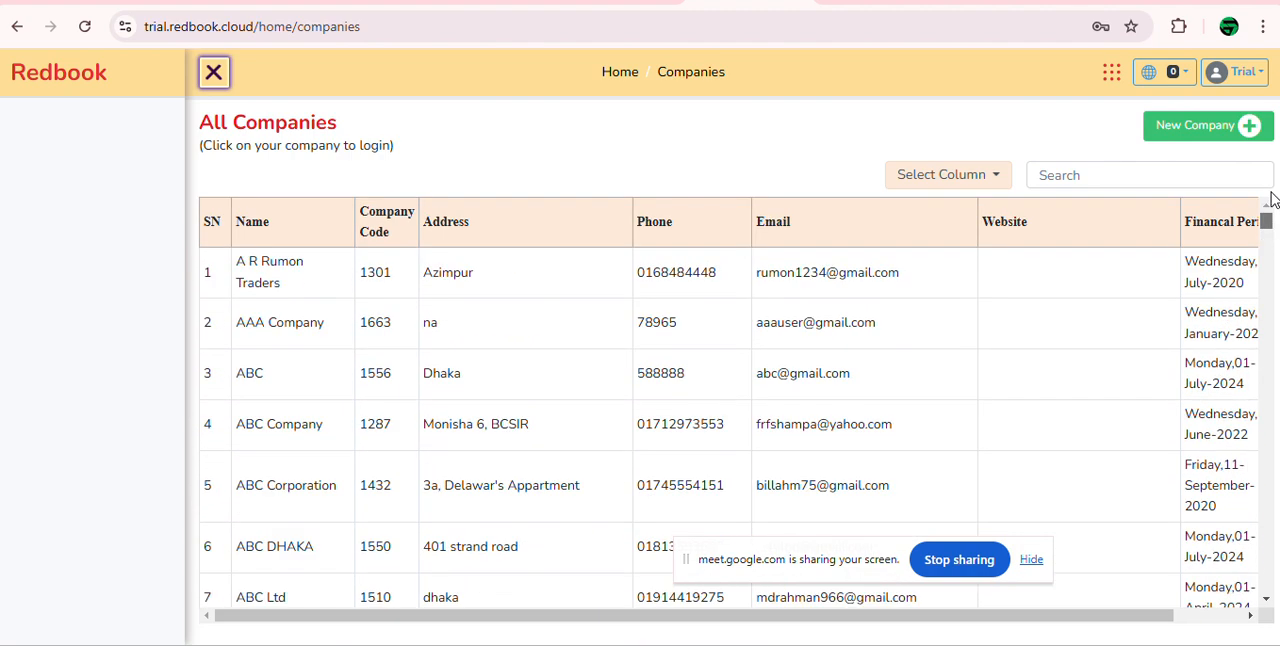
Step: Start a new company entry and name it Trial Company Feb 25
click(1203, 135)
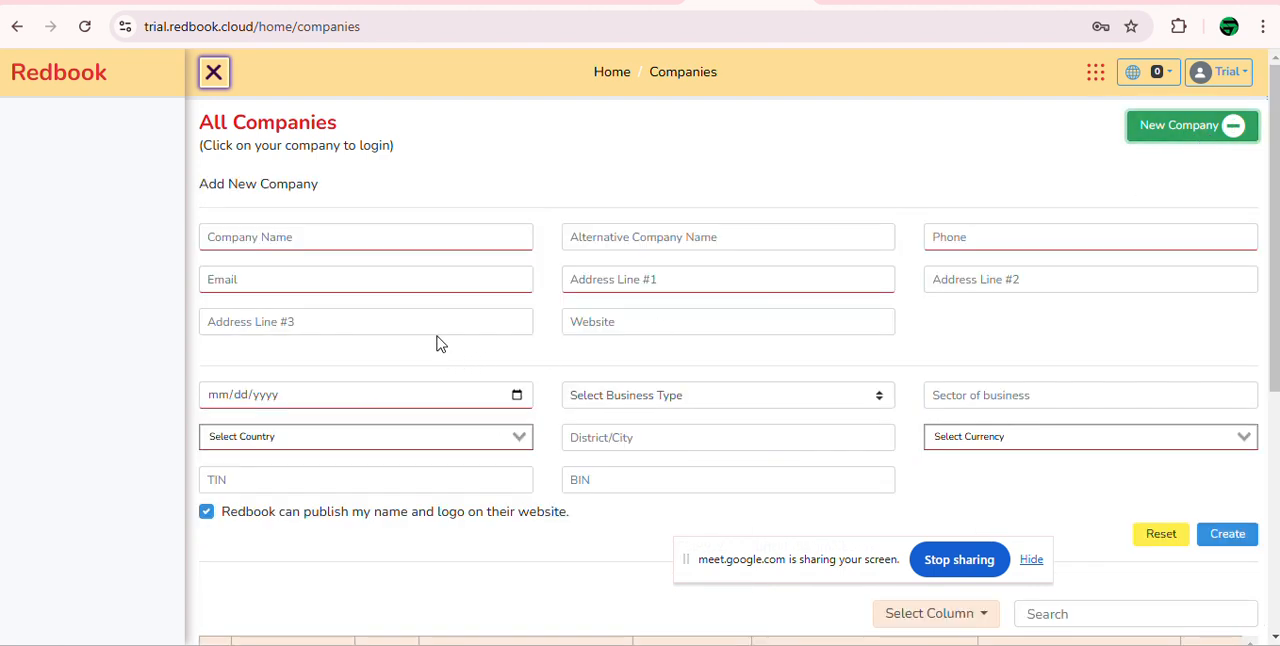
click(429, 238)
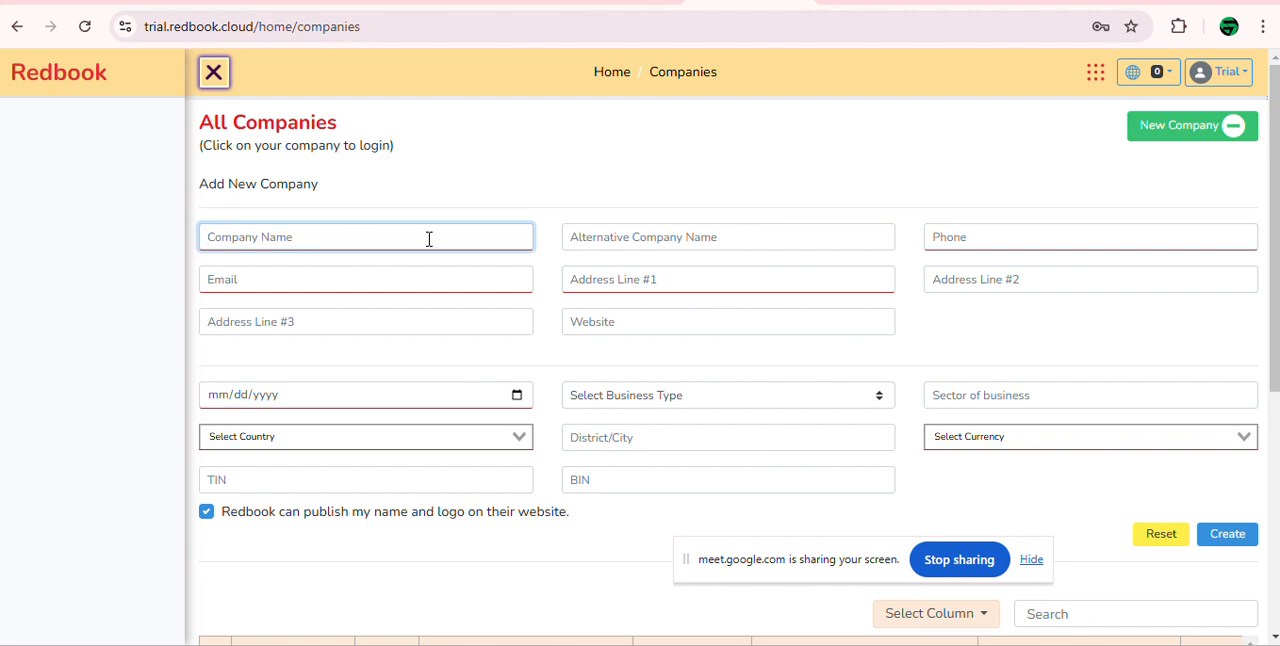
text(Trial COompany Feb 25)
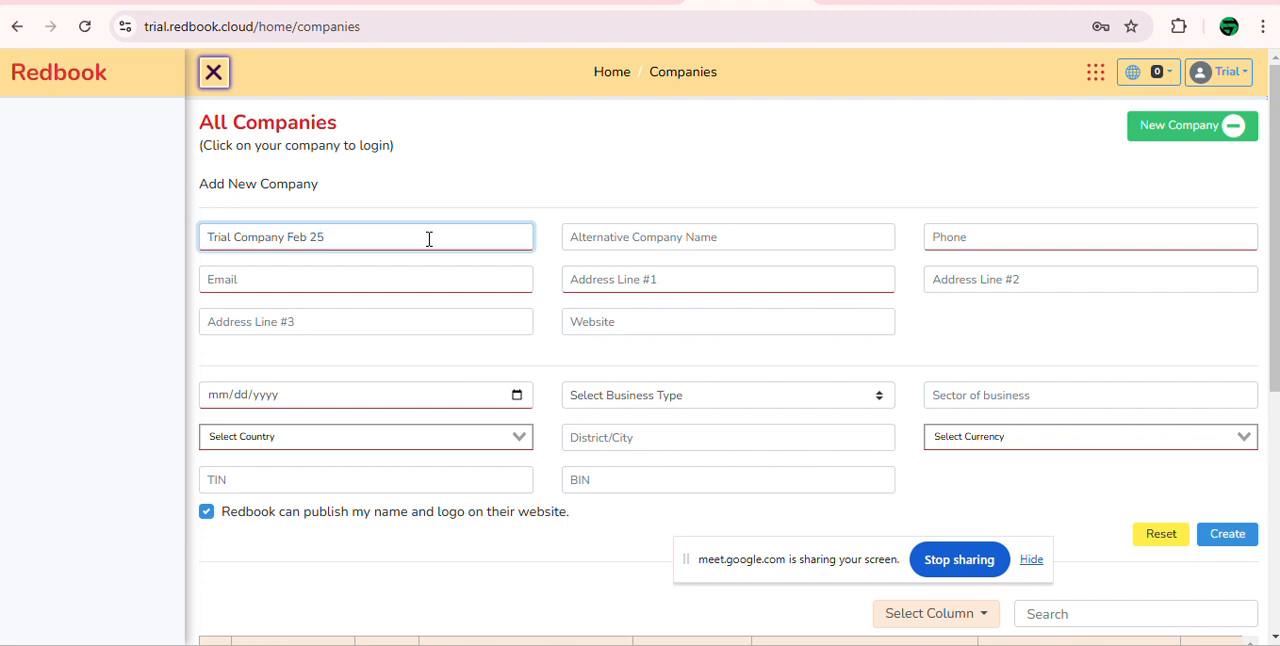
Step: Enter the new company's phone number, removing the stray letter, and its e-mail address
click(985, 235)
text(89w4739847)
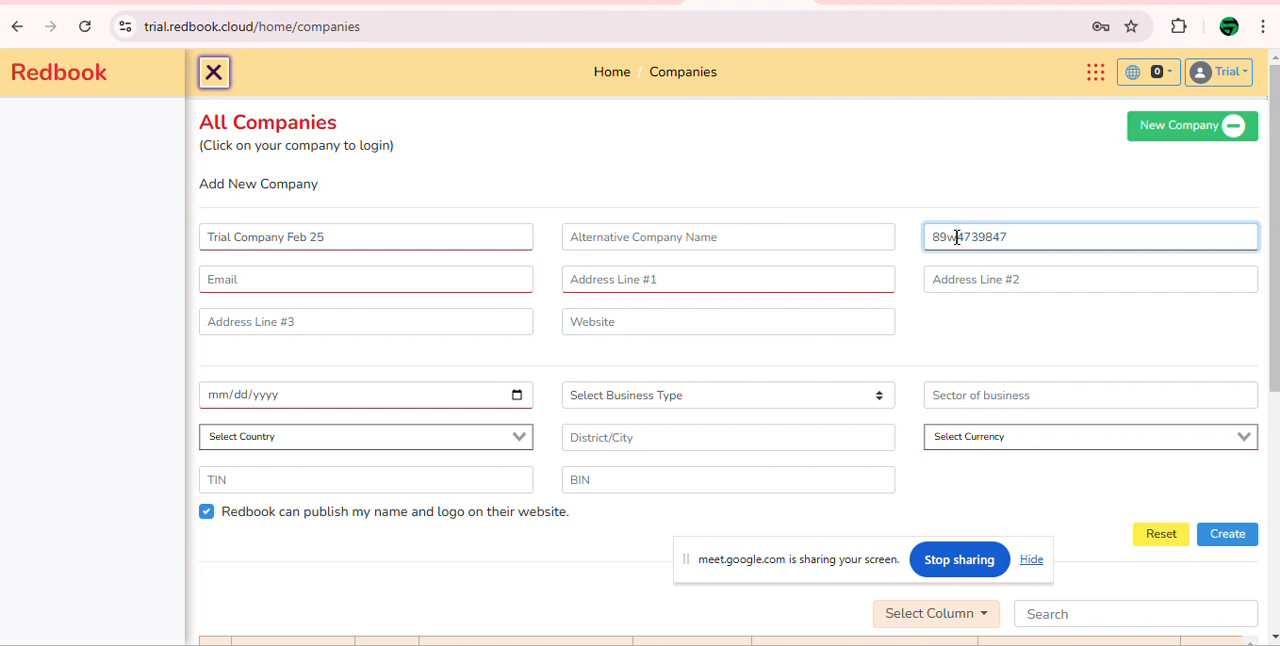
key(BackSpace)
key(Tab)
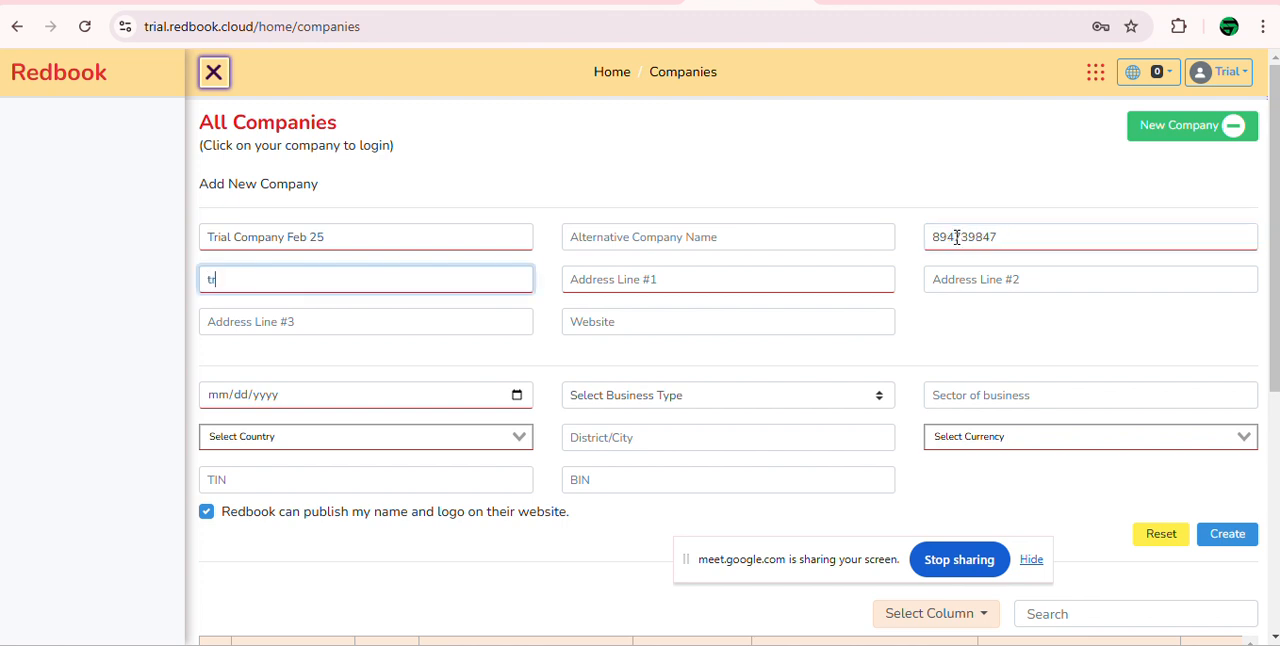
Step: Fill in Address Line #1 with the new company's postal address
key(Tab)
text(M)
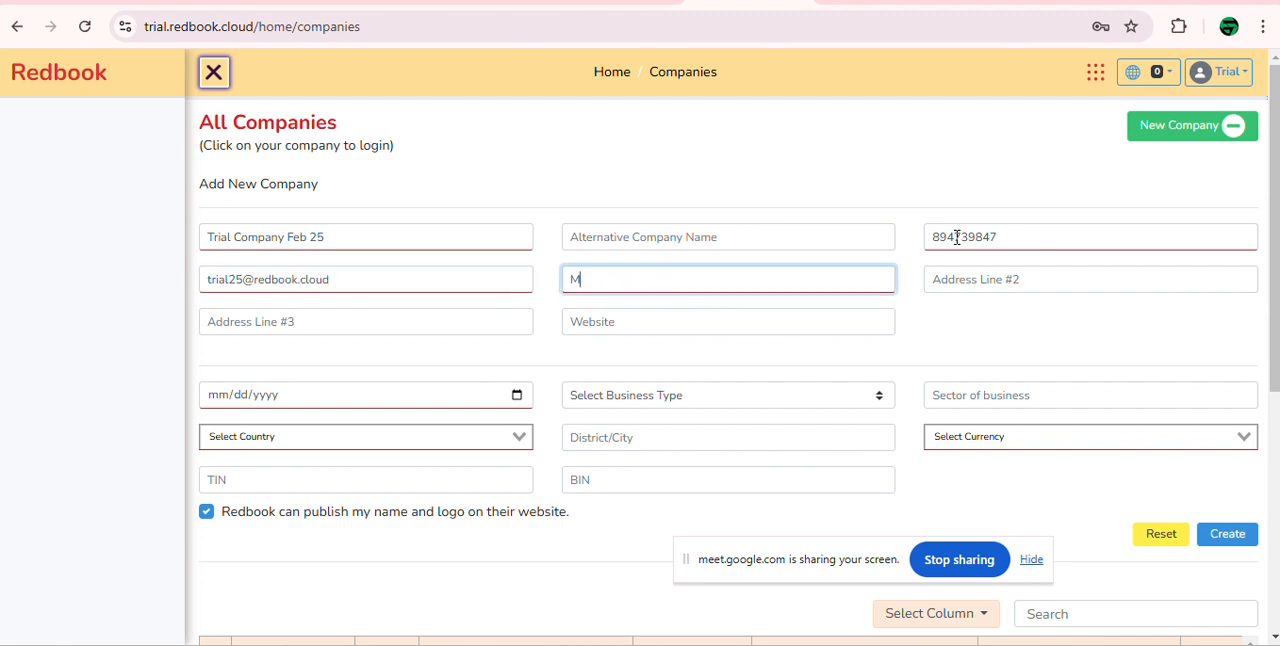
text(ohammadpur, Dhaka 1207)
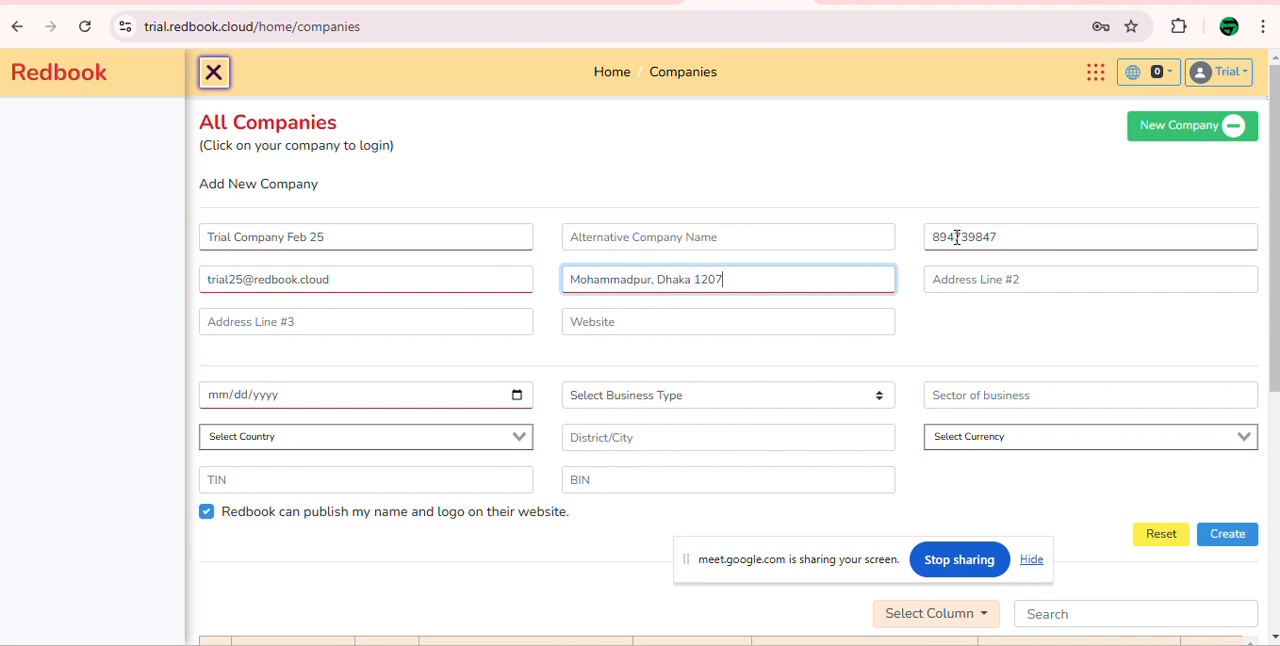
Step: Skip the remaining address and website fields and set the new company's date to 02/01/2025
key(Tab)
key(Tab)
key(Tab)
key(Tab)
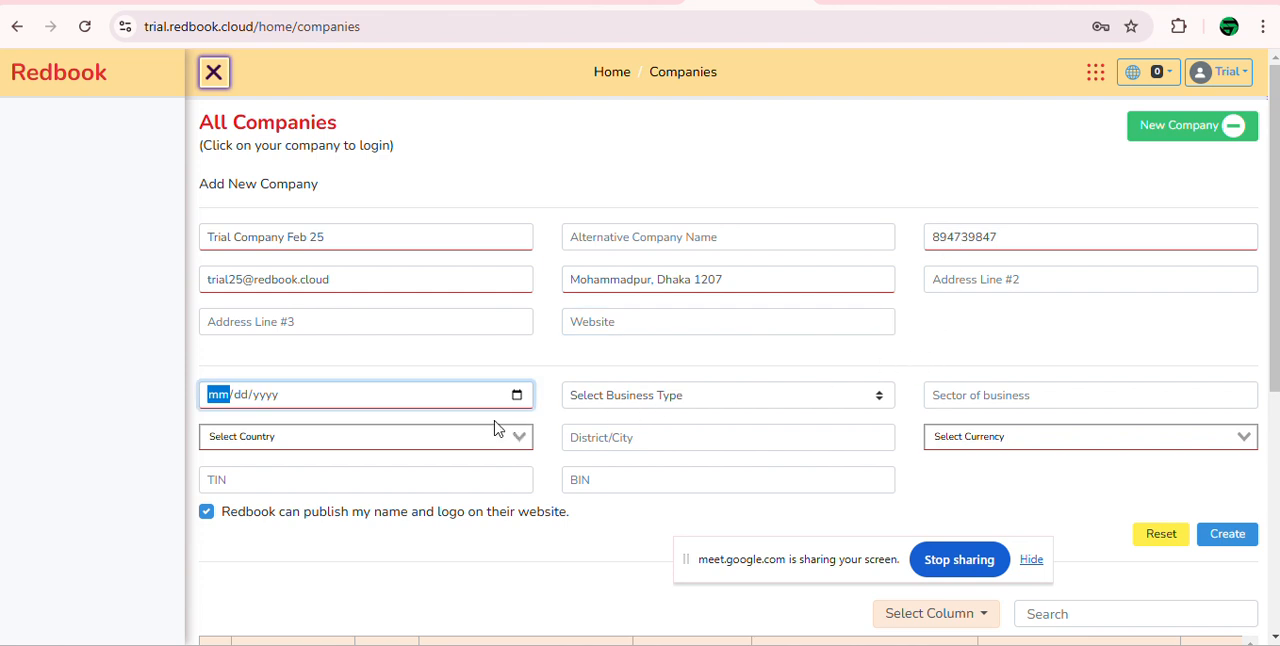
click(516, 395)
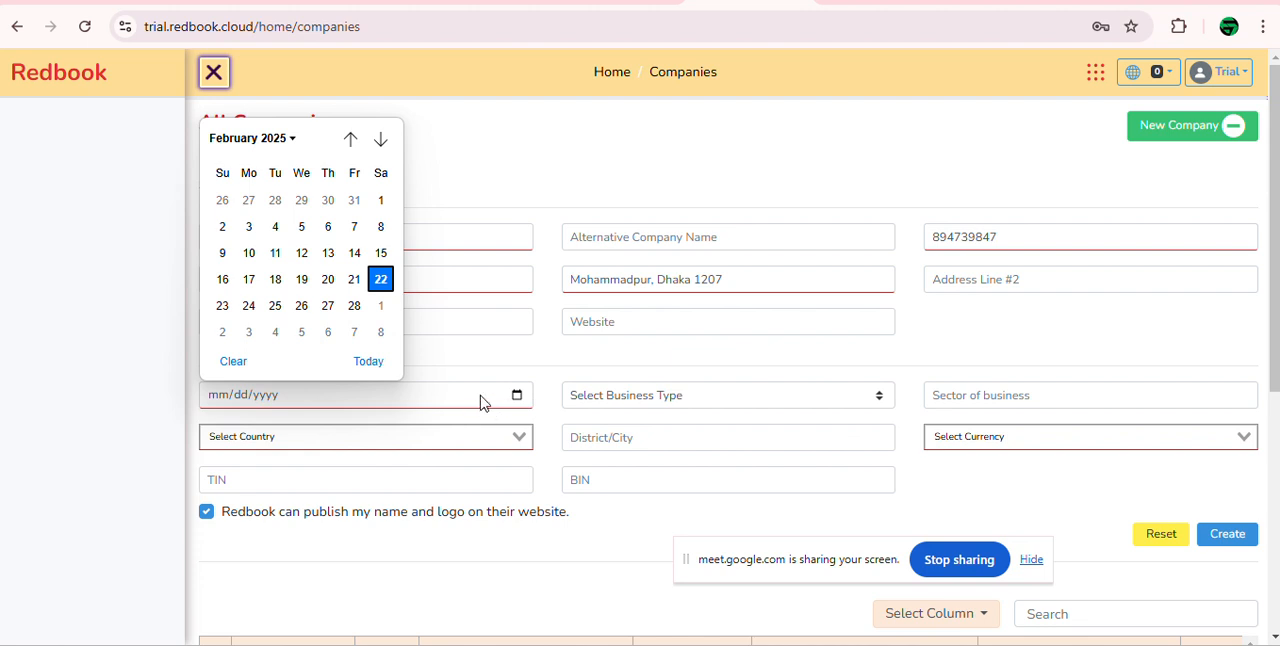
click(381, 201)
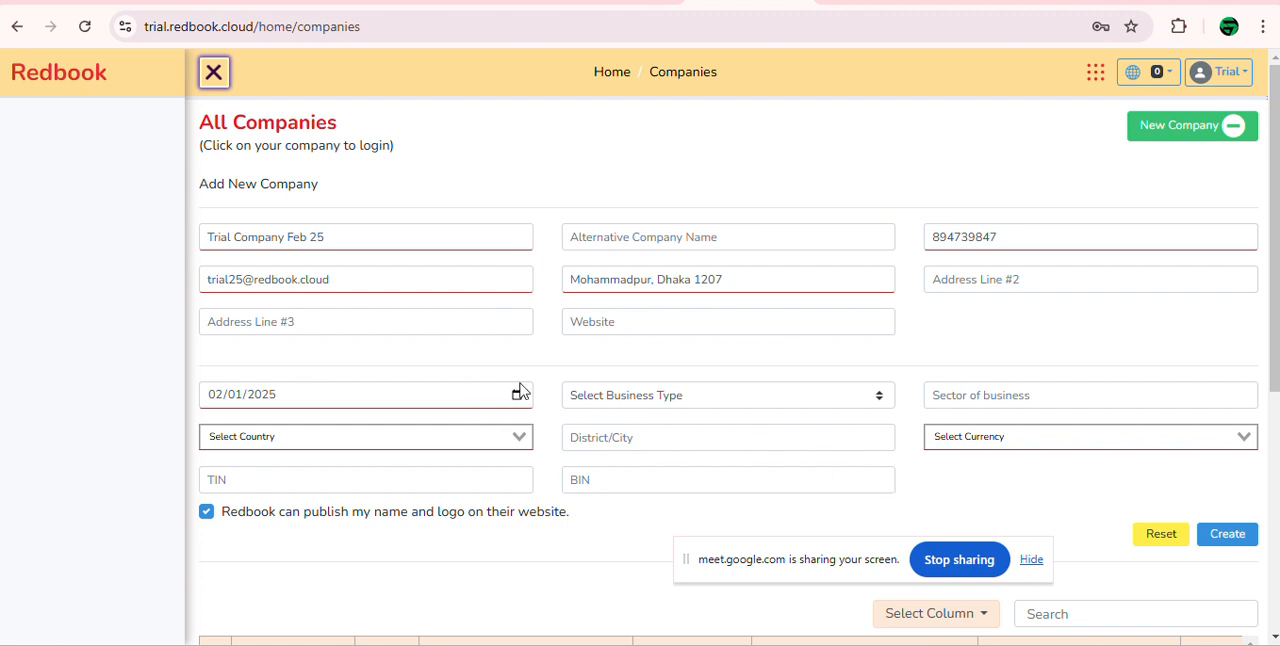
Step: Set the new company's country to Bangladesh and its district/city to Dhaka
click(512, 440)
text(bang)
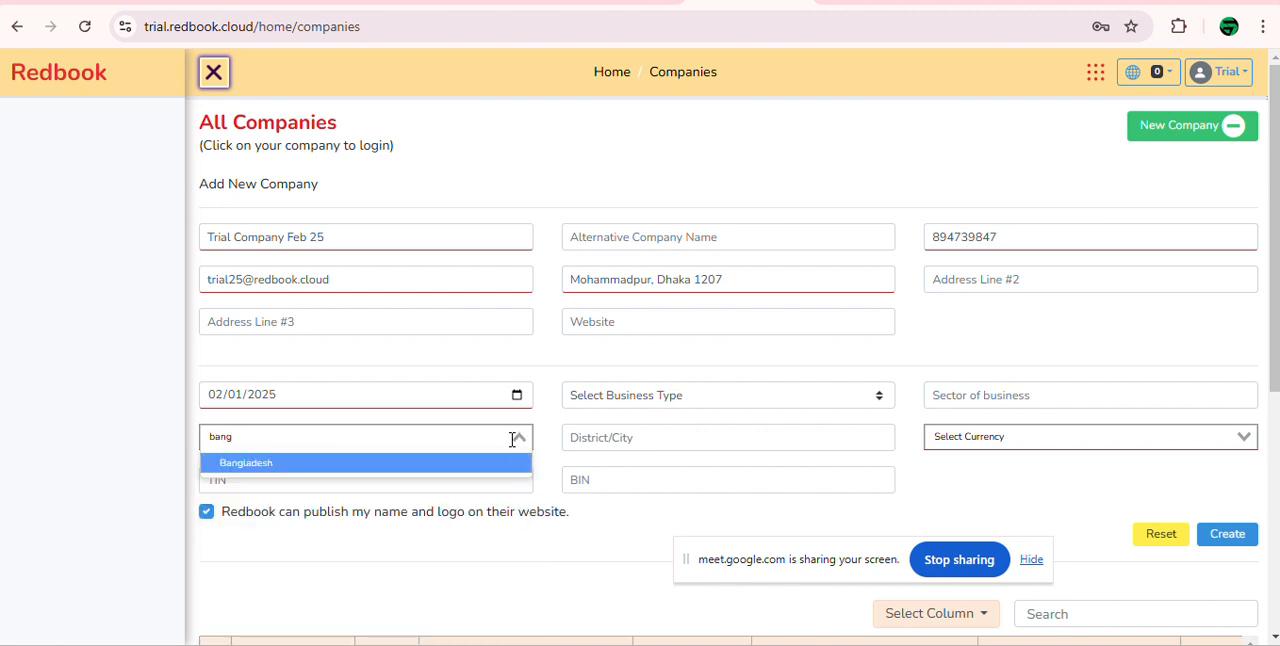
key(Return)
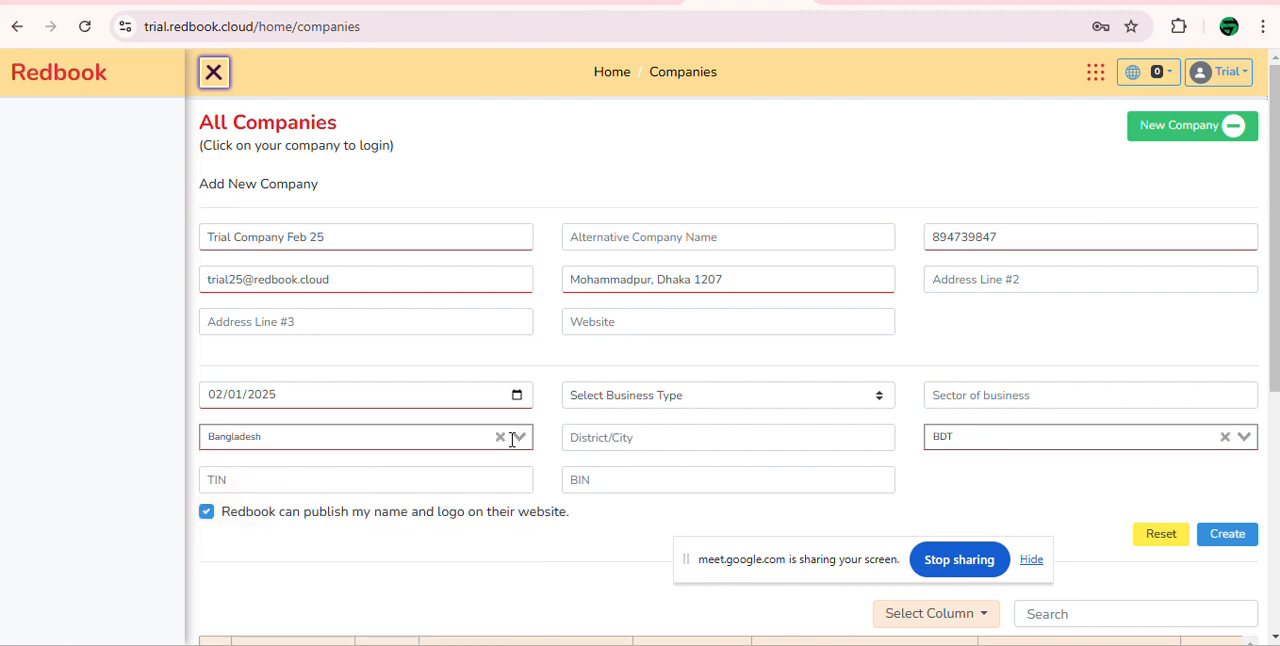
click(677, 440)
text(Dhaka)
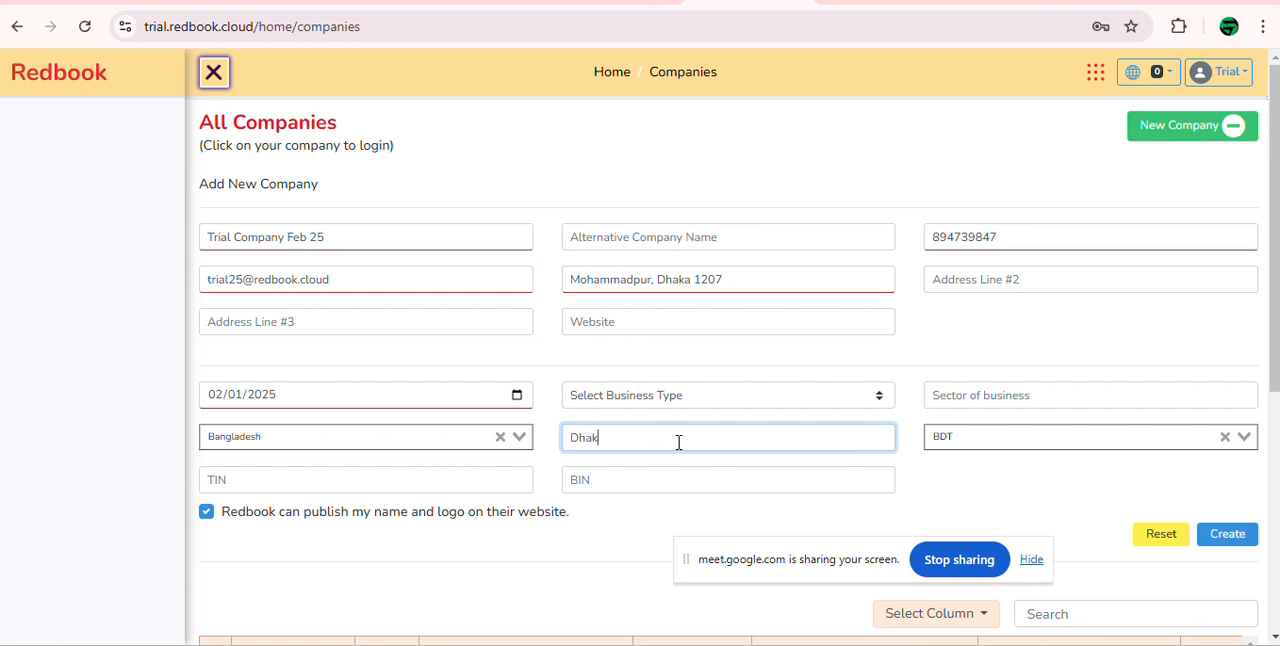
Step: Try to create the company with TIN and BIN left blank, declining the browser's offer to save the address, and submit it again
click(474, 479)
click(598, 481)
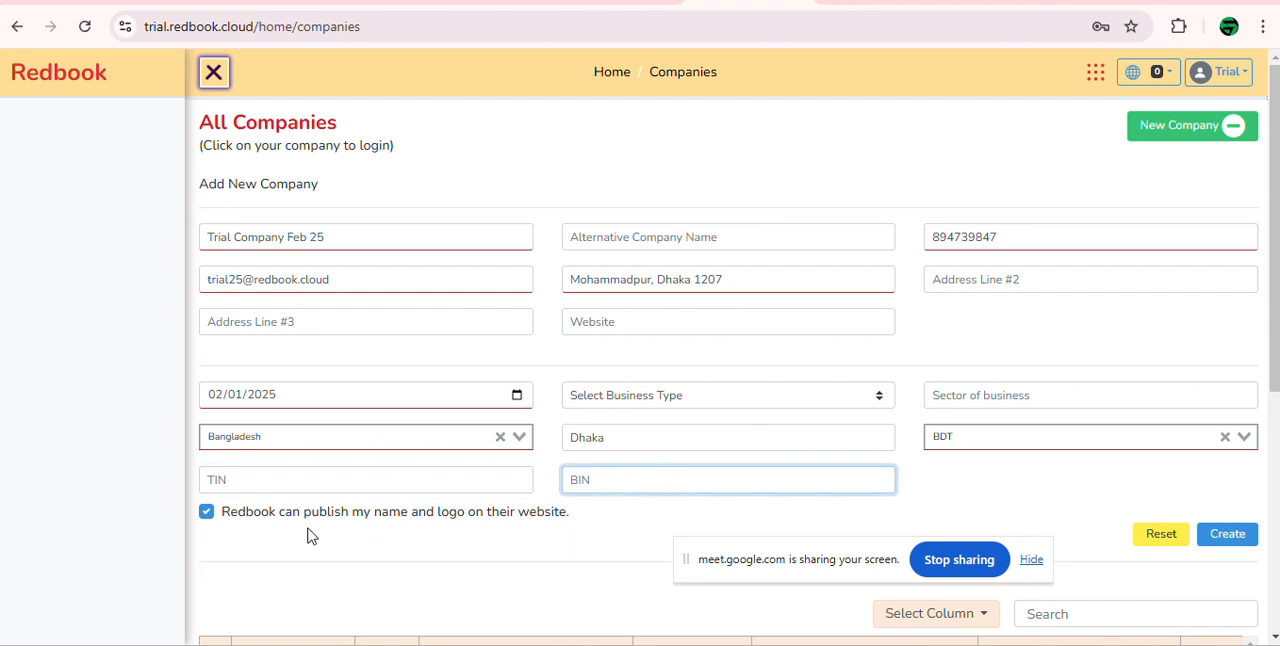
click(1235, 541)
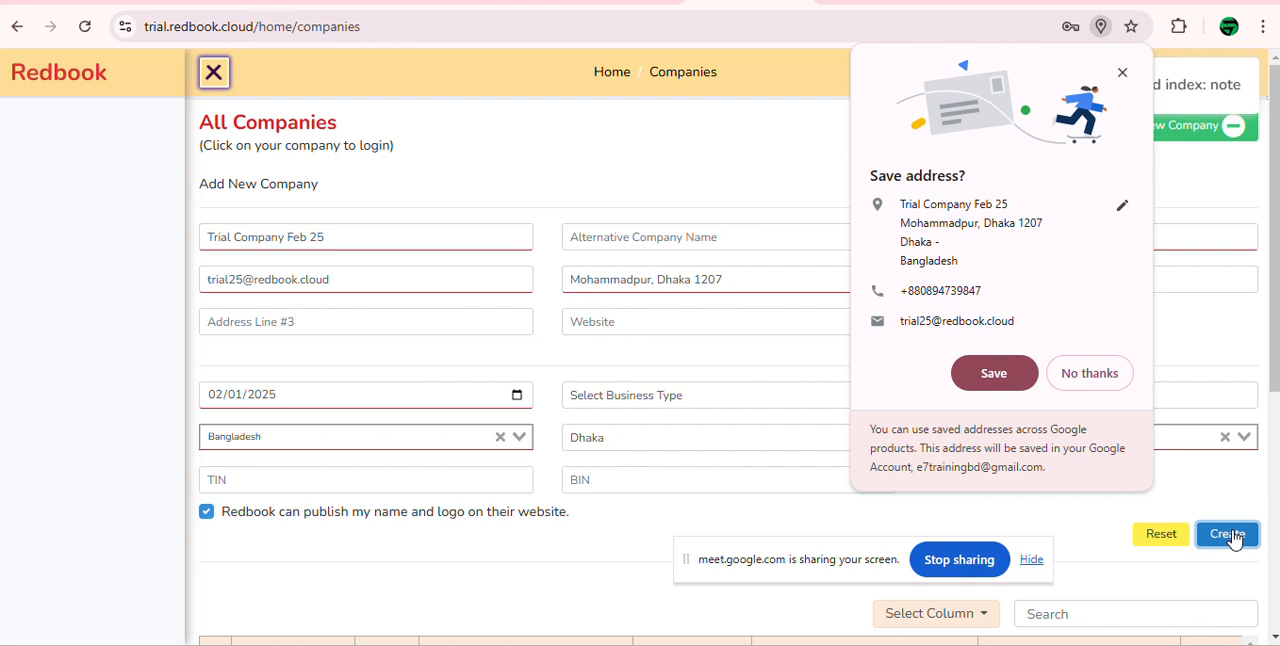
click(1090, 373)
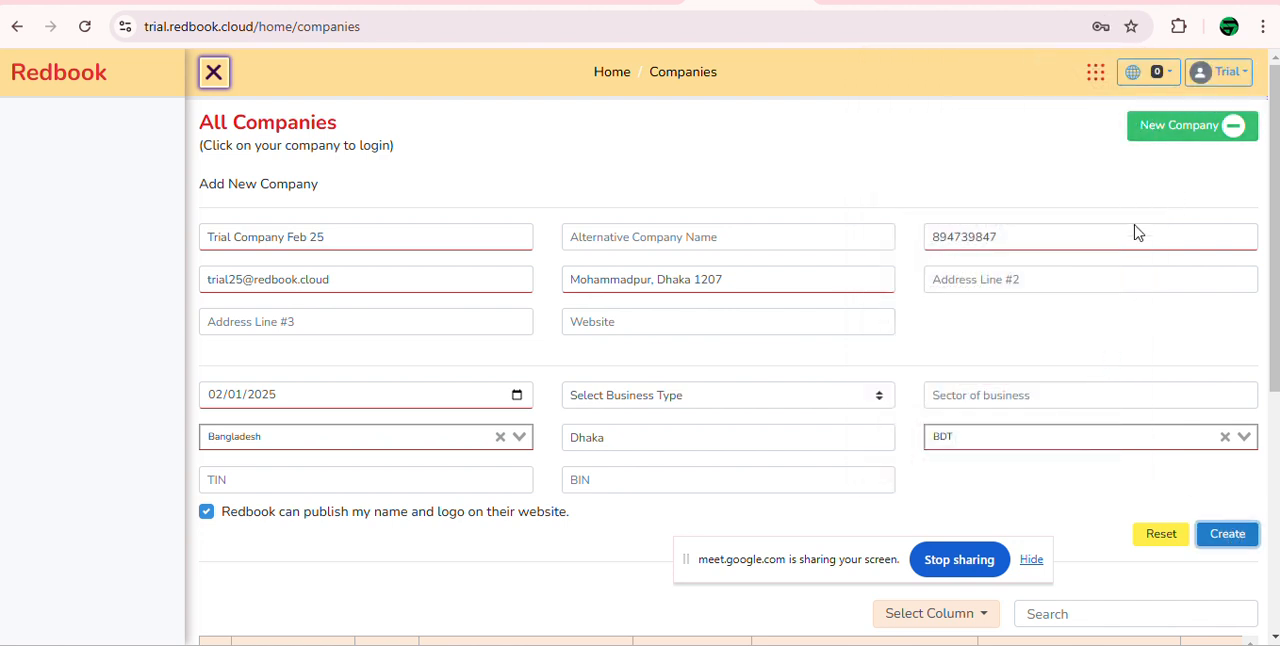
click(1227, 534)
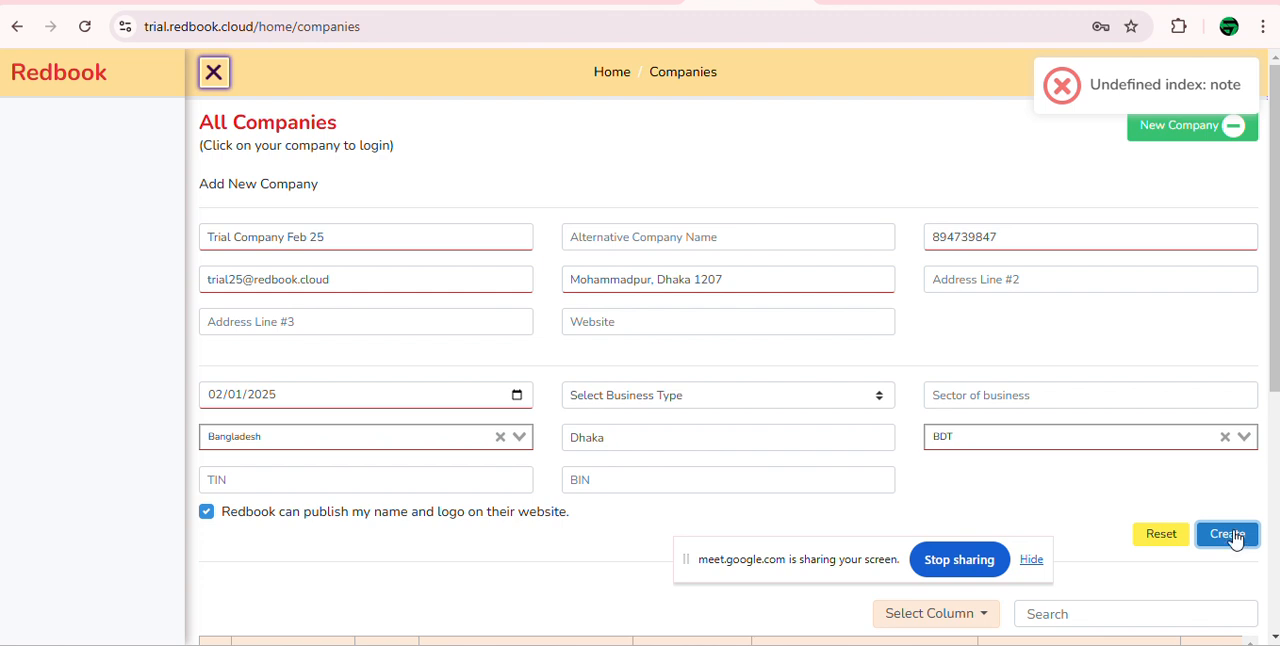
Step: Fill in the company's TIN and BIN and try to create it again
scroll(277, 471, down, 1)
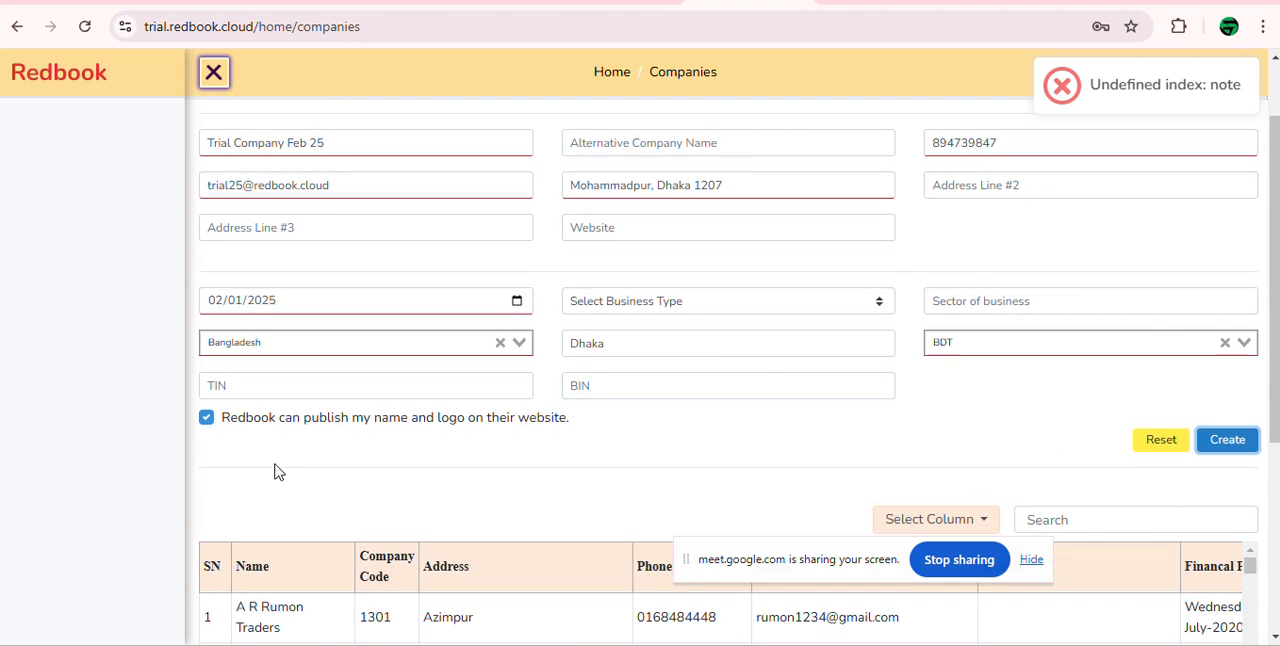
click(323, 383)
text(14141)
click(640, 385)
text(552525)
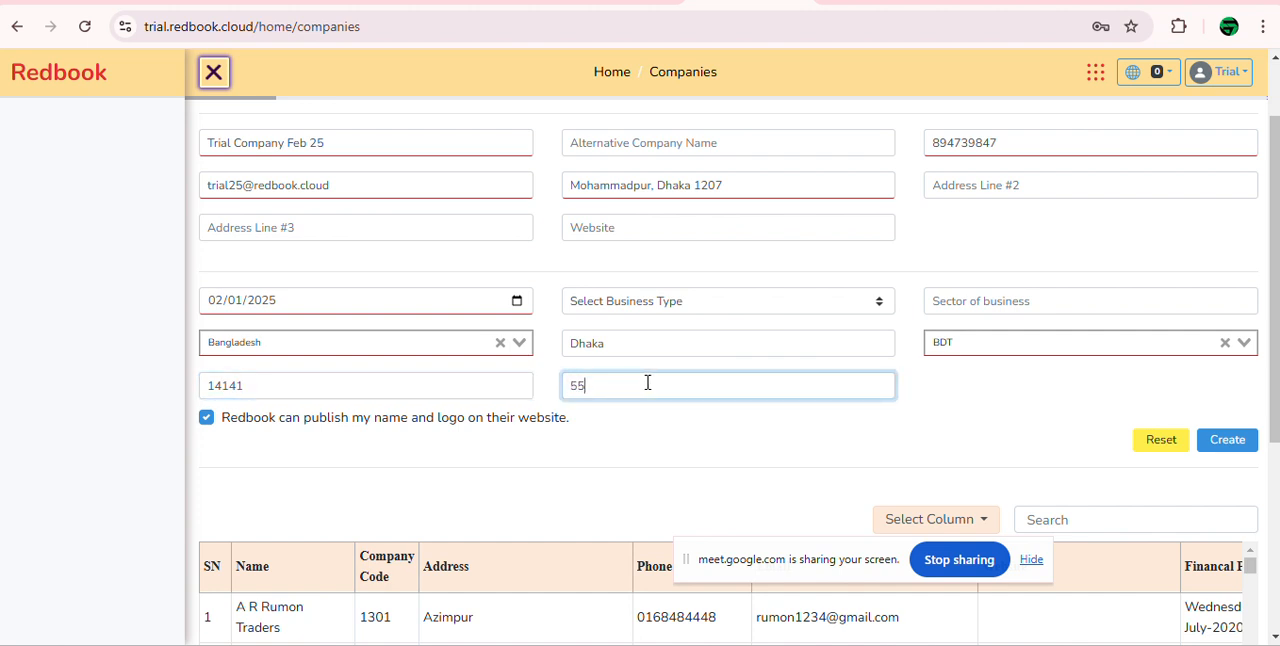
click(1224, 450)
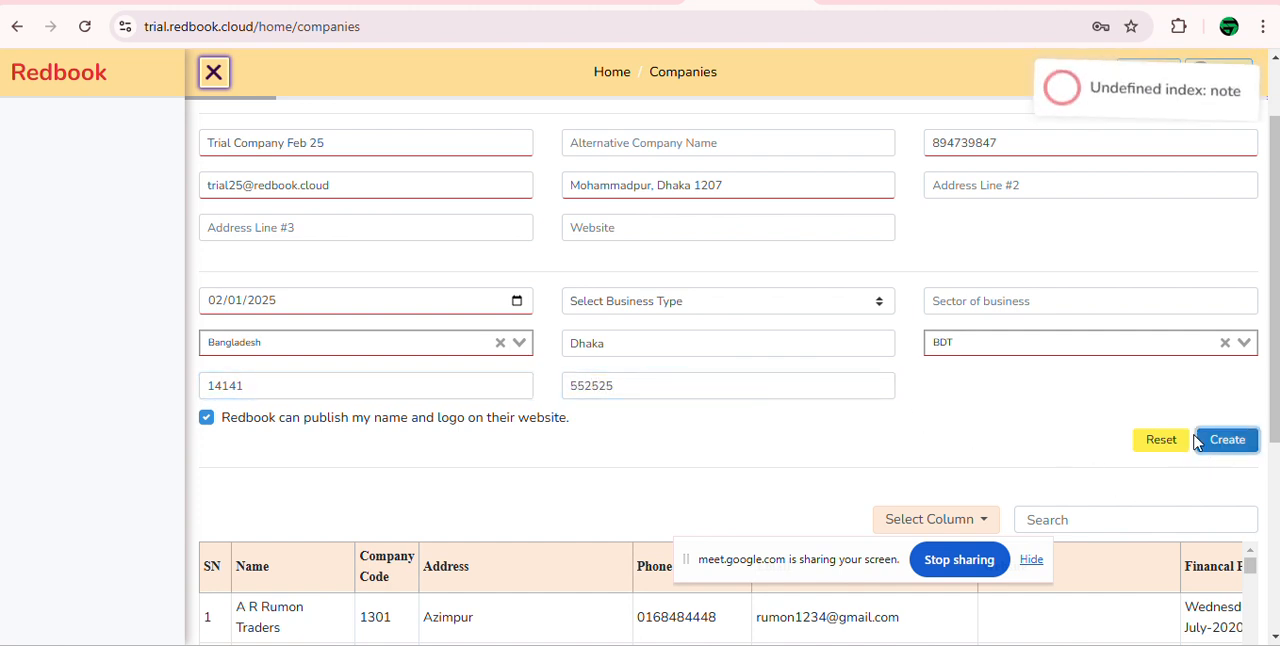
Step: Reload the companies page and start a fresh company entry named Trial Company
click(86, 28)
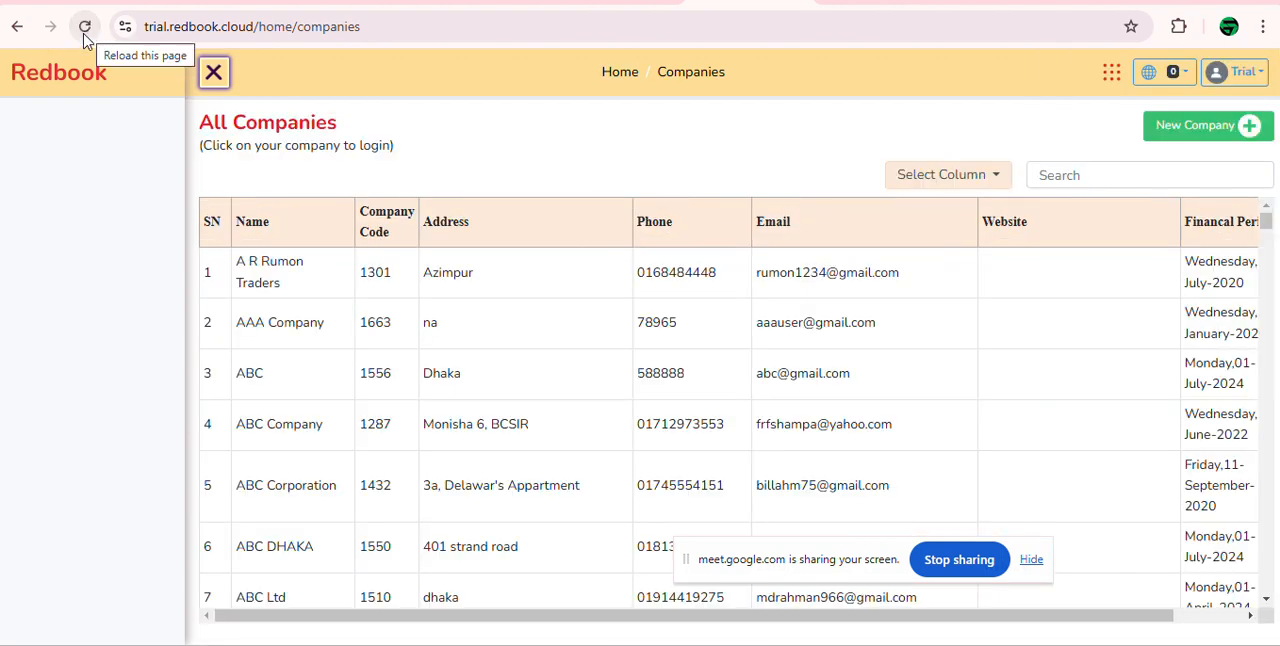
click(86, 28)
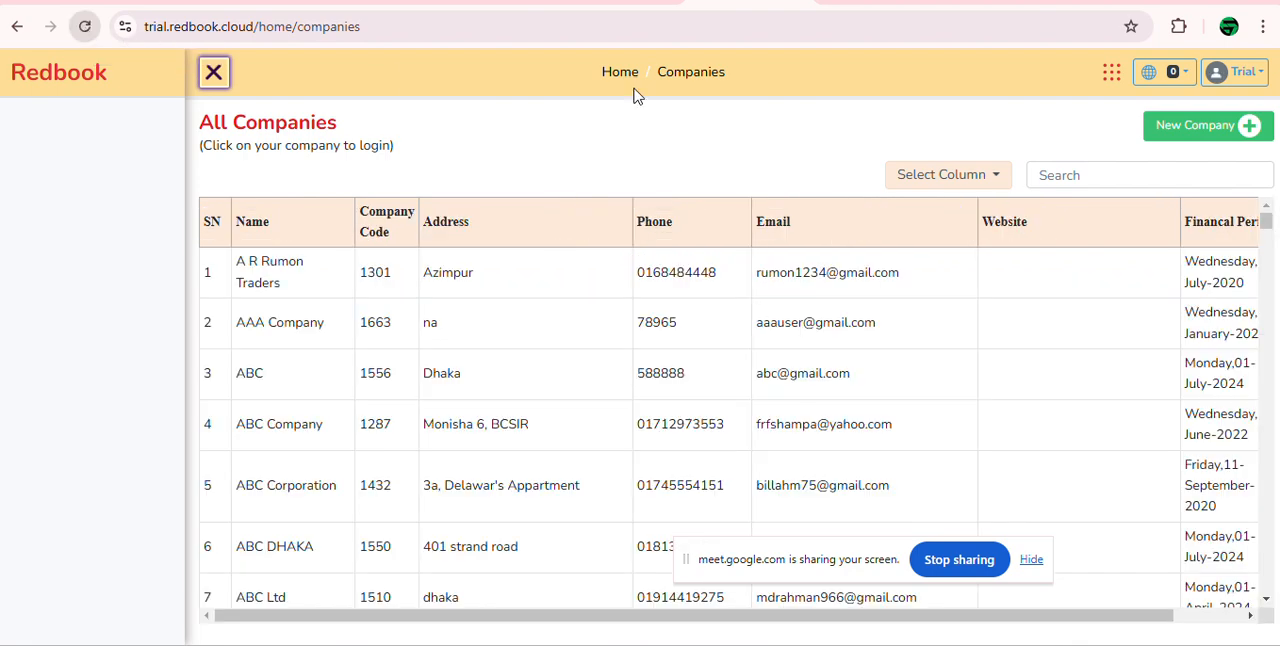
click(1218, 138)
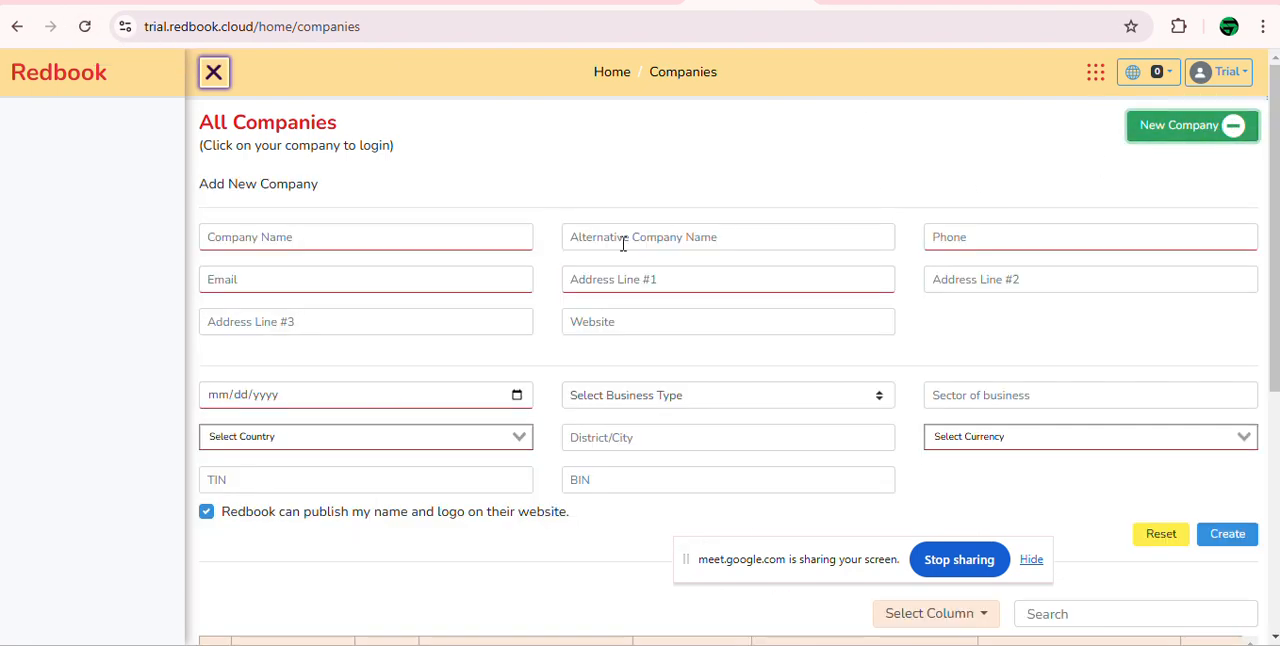
click(474, 246)
text(Tria)
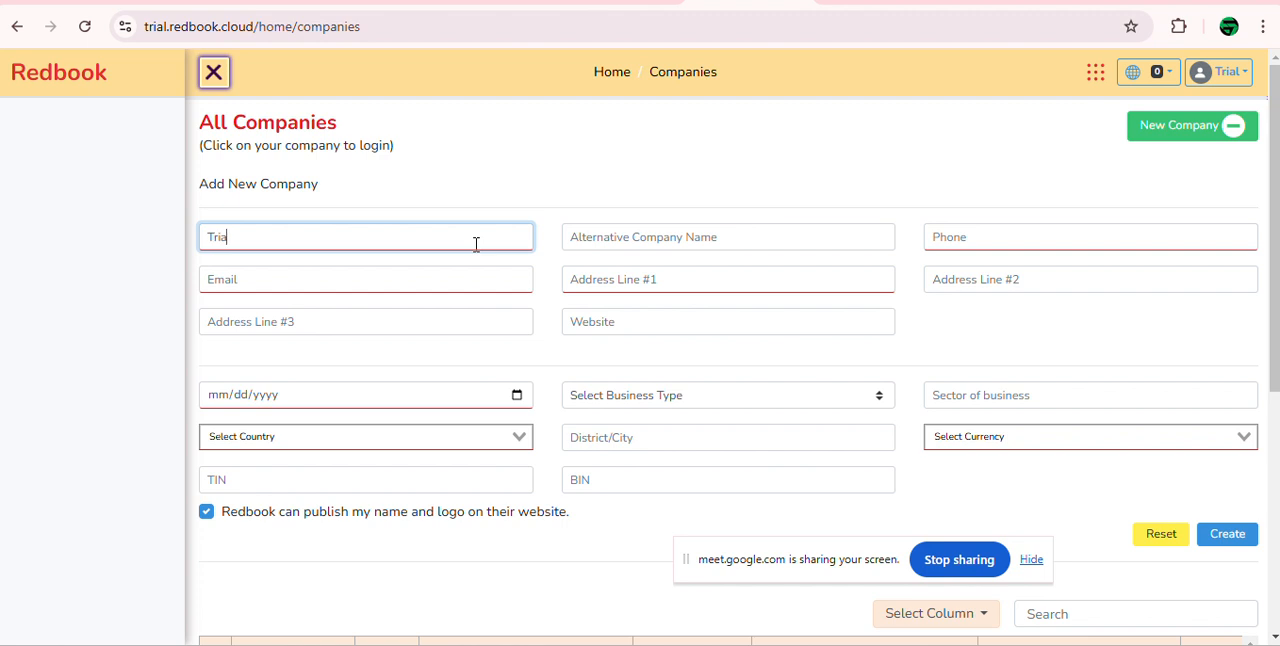
text(l COmpany)
Step: Skip the alternative name and enter the new company's phone number and e-mail address
key(Tab)
key(Tab)
text(9y788u9)
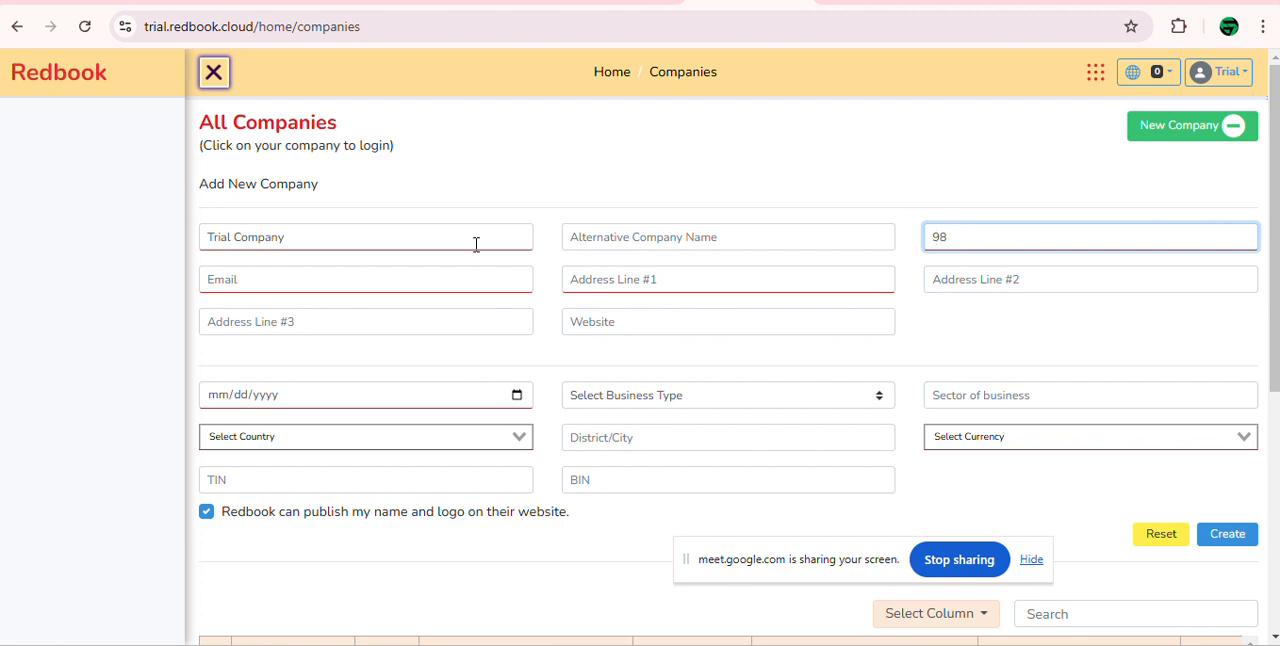
text(7587)
key(Tab)
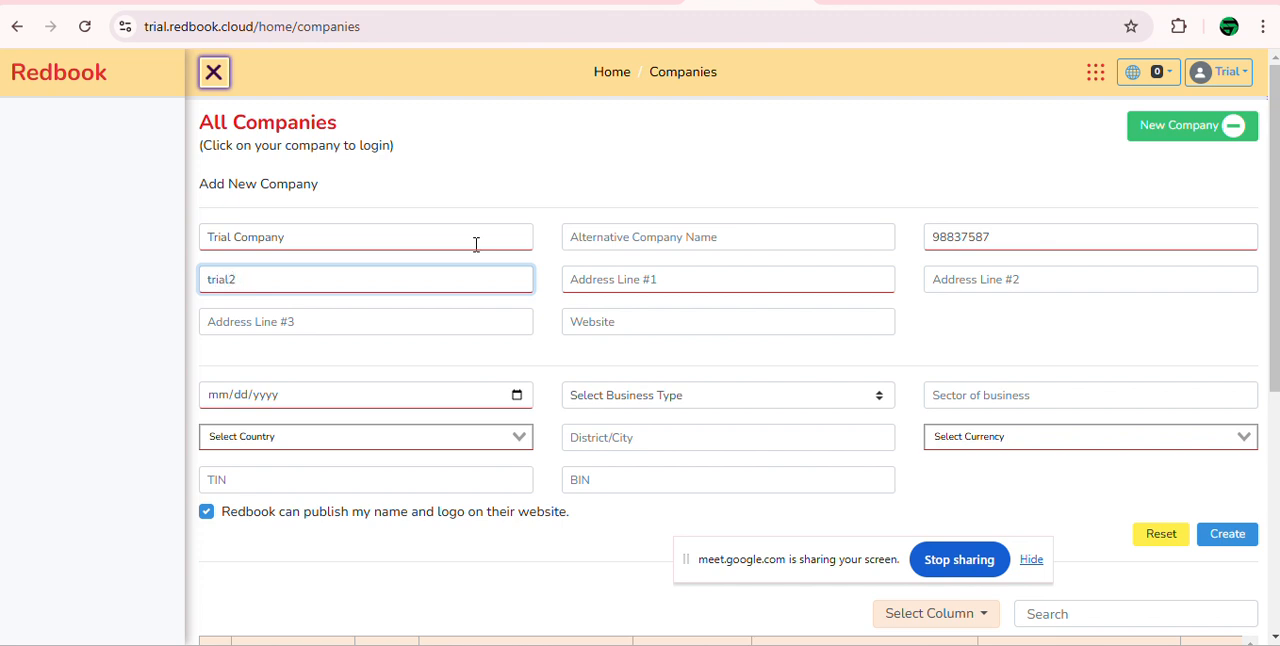
Step: Fill in Address Line #1, leave the other address and website fields blank, and set the date to 02/01/2025
text(Mohamma)
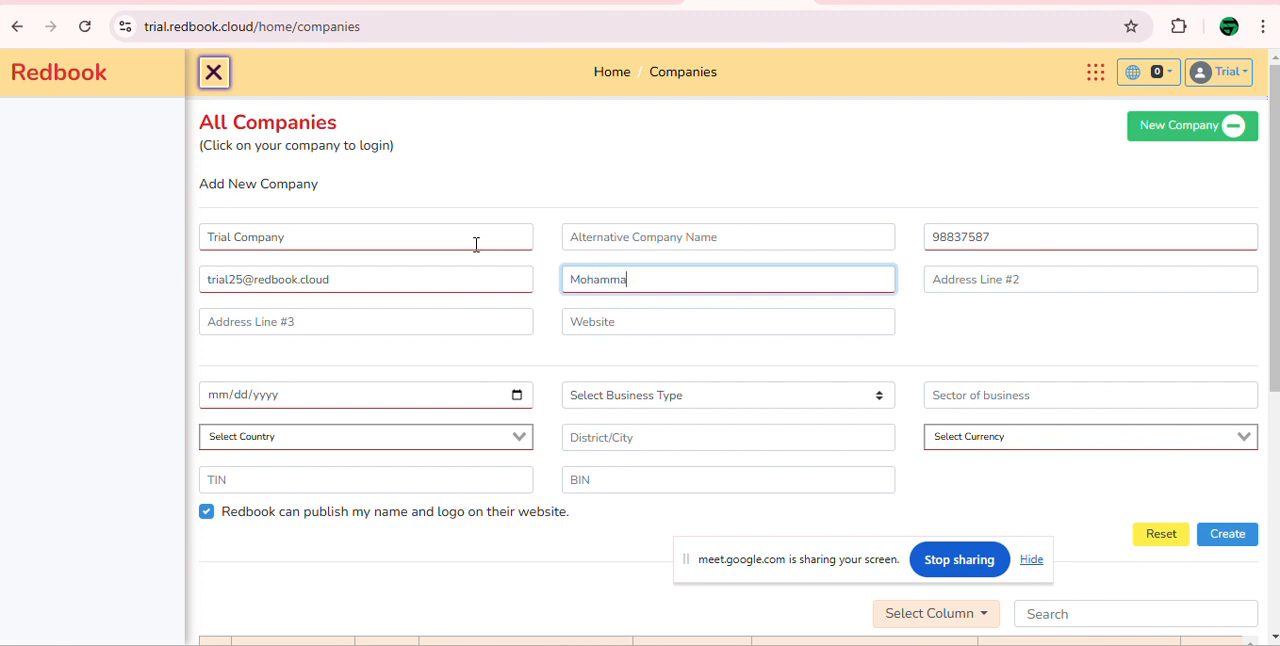
text(pdur, Dhaka)
key(Tab)
key(Tab)
key(Tab)
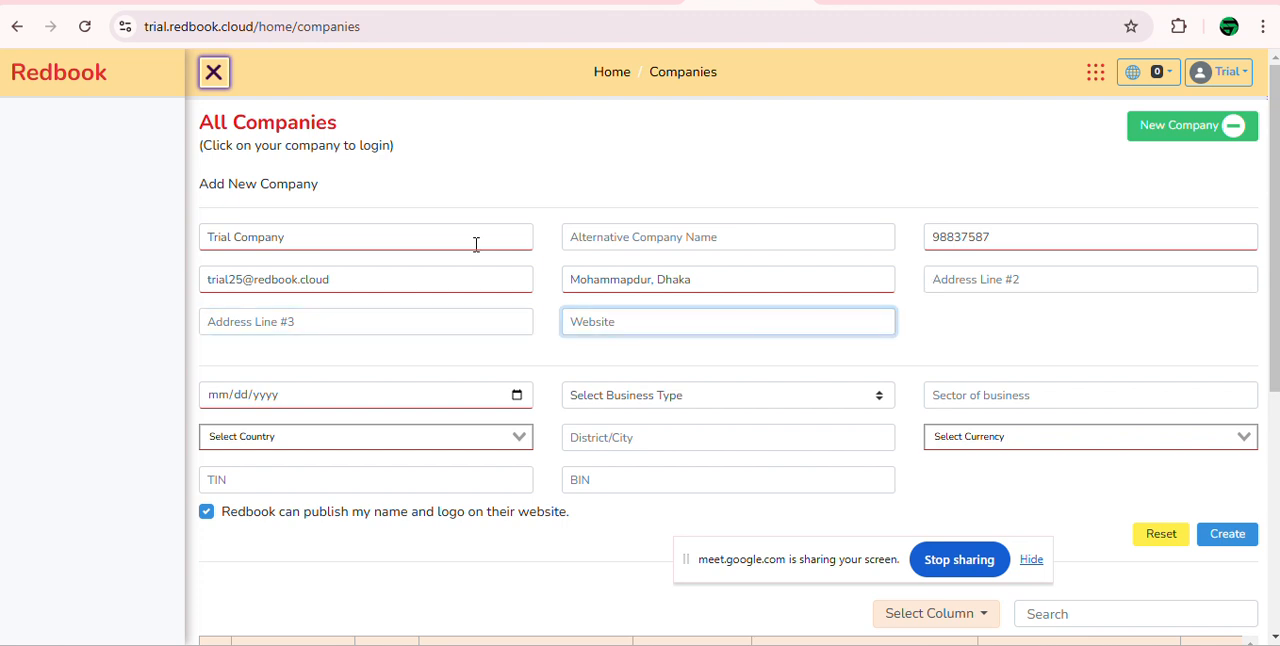
click(524, 398)
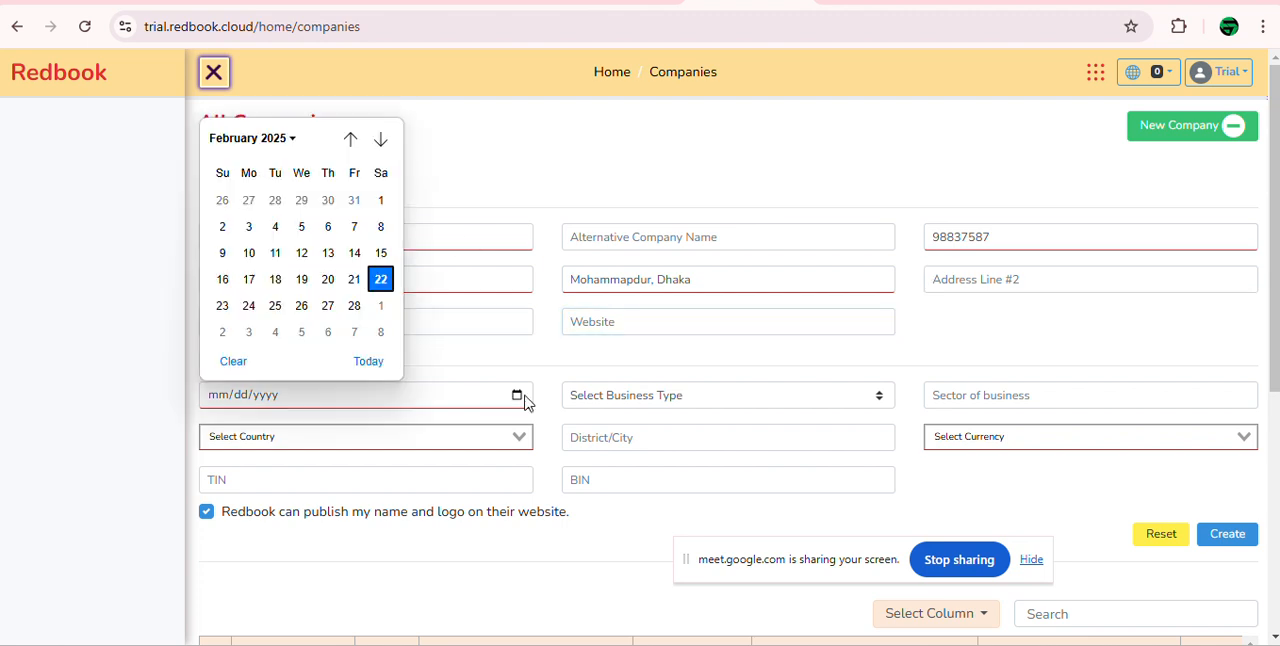
click(381, 200)
Step: Set the country to Bangladesh and try to create the company
click(407, 448)
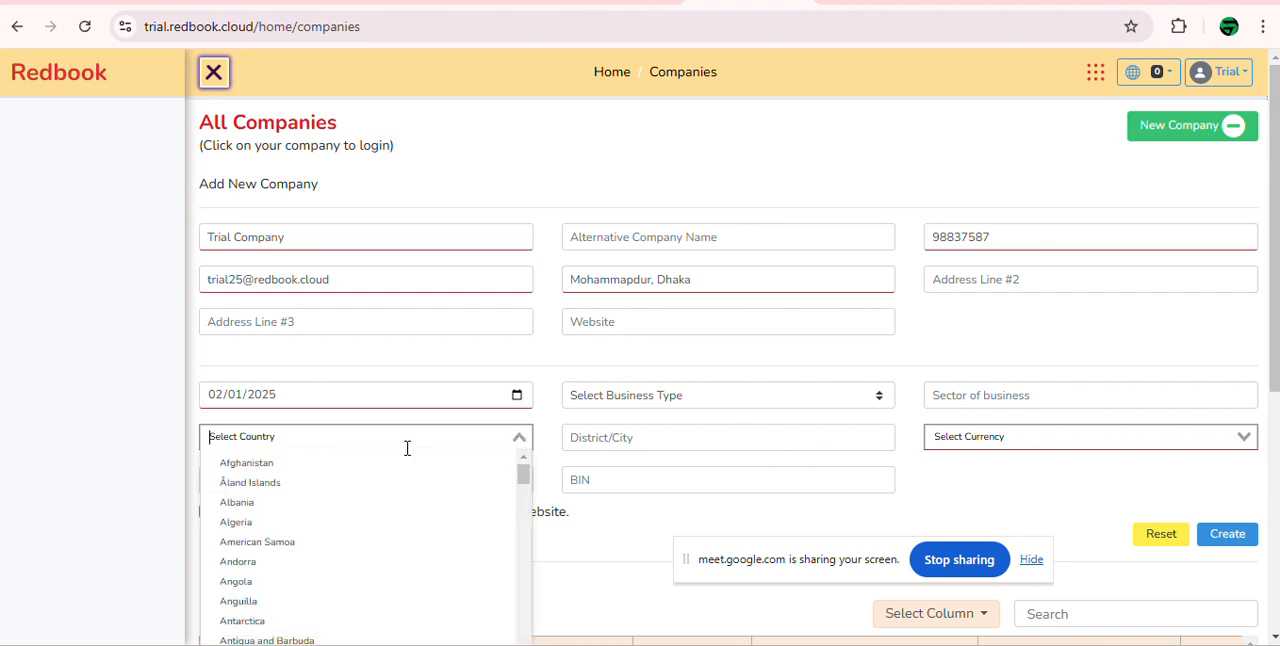
text(bang)
key(Return)
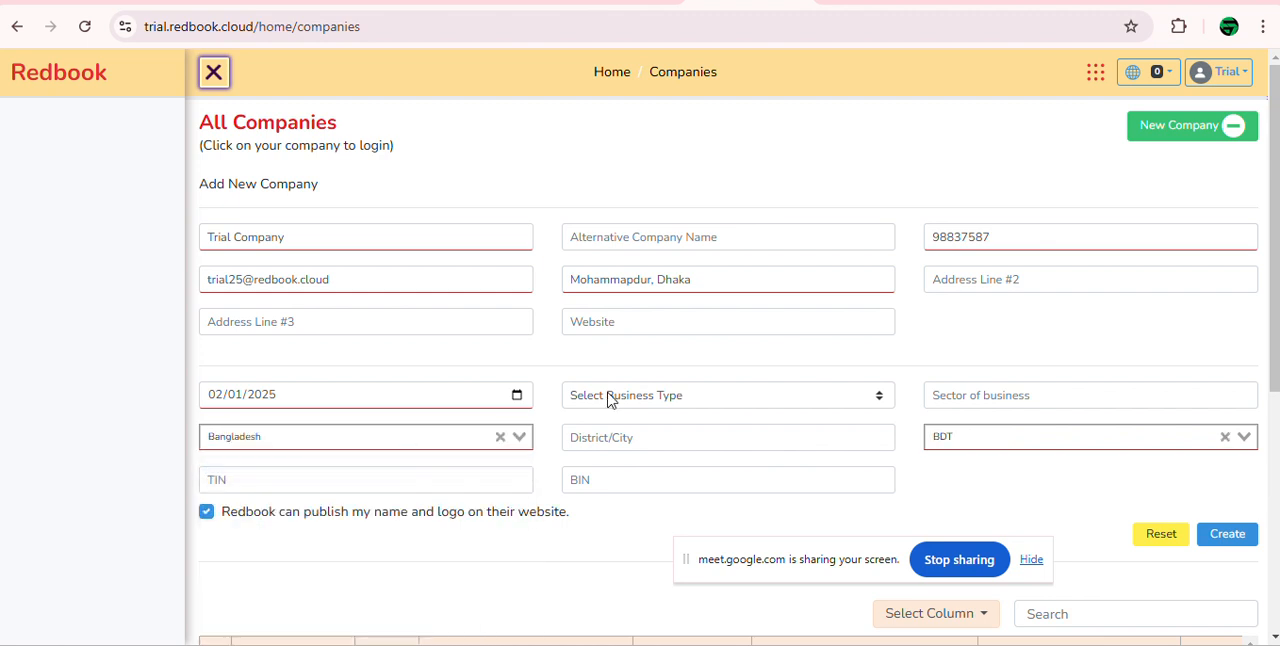
click(1243, 543)
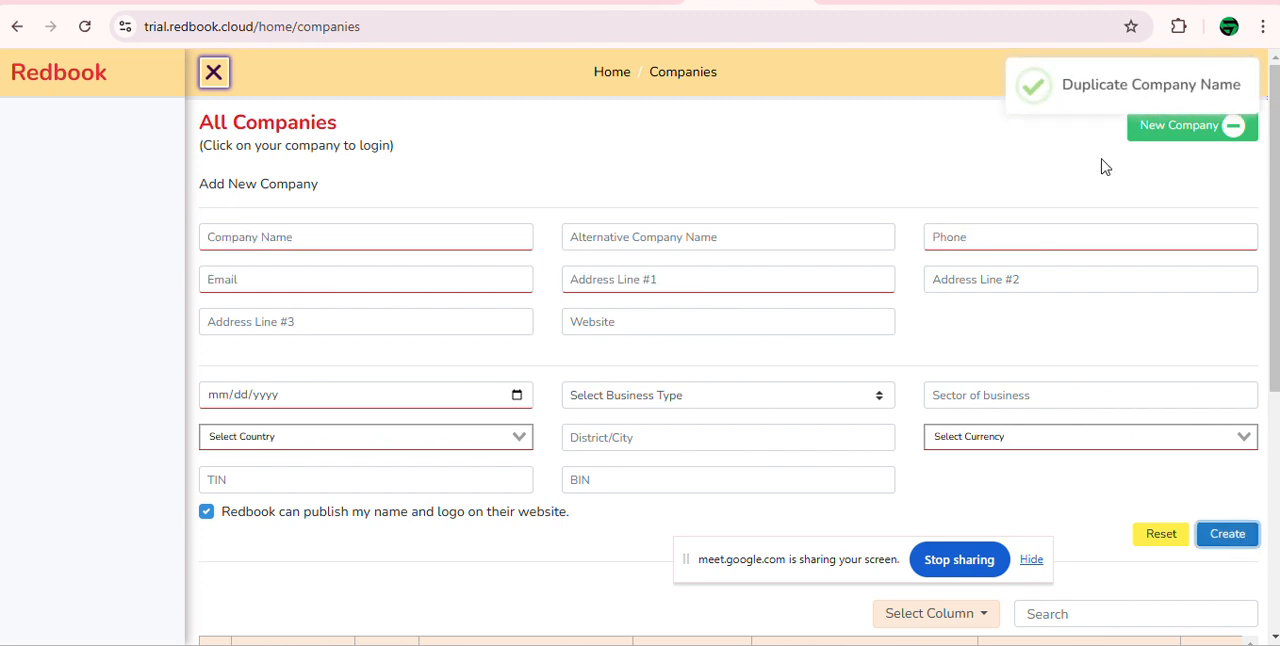
Step: Close the new company form and search the company list for "trial co"
click(1222, 138)
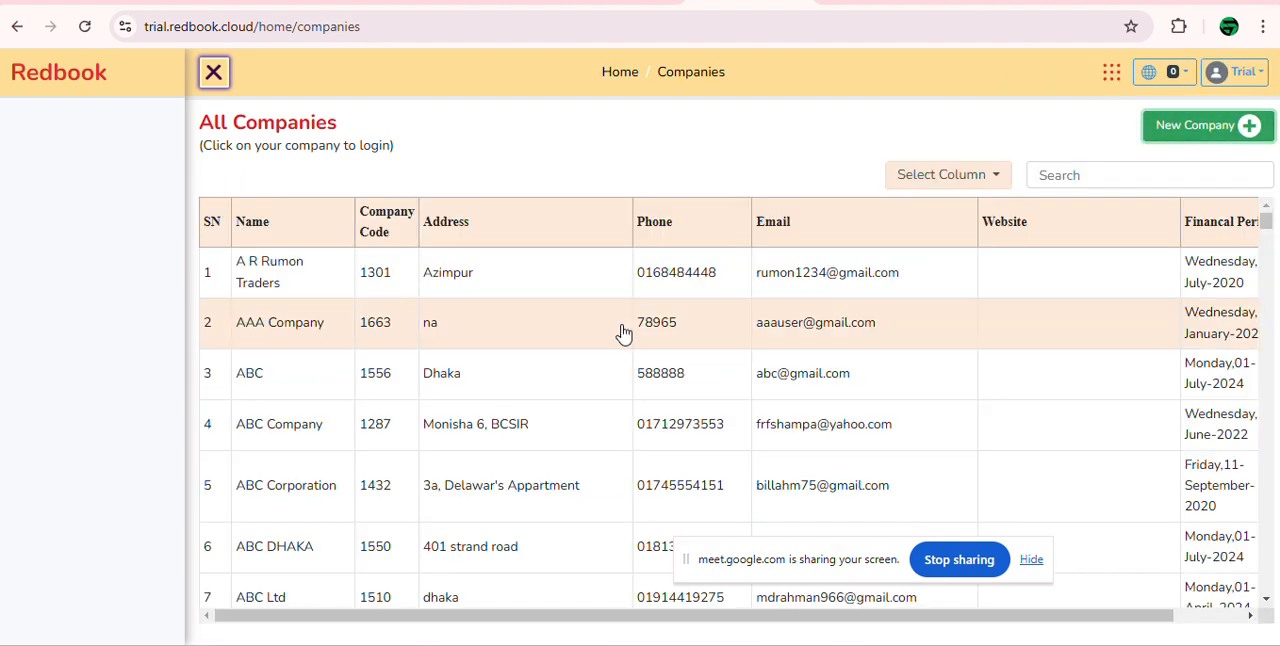
click(1091, 175)
text(trial)
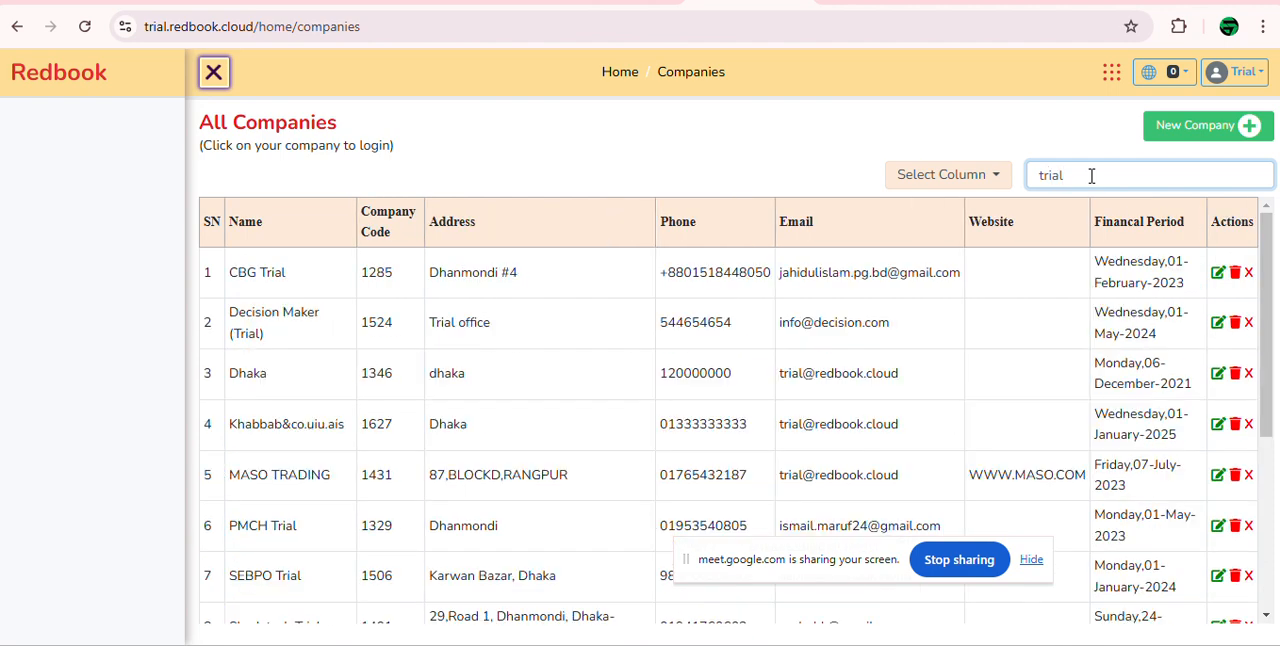
text( co)
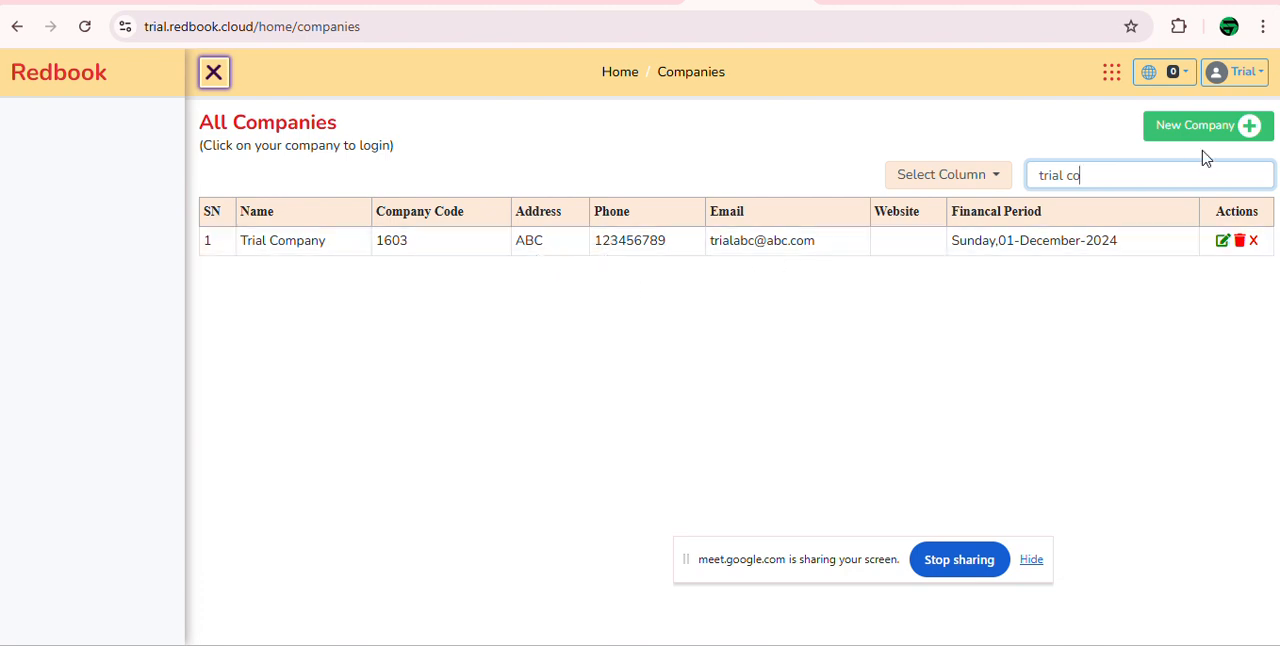
Step: Search the company list for "trial" and "trial2", and clear the search
key(BackSpace)
key(BackSpace)
key(BackSpace)
key(BackSpace)
key(BackSpace)
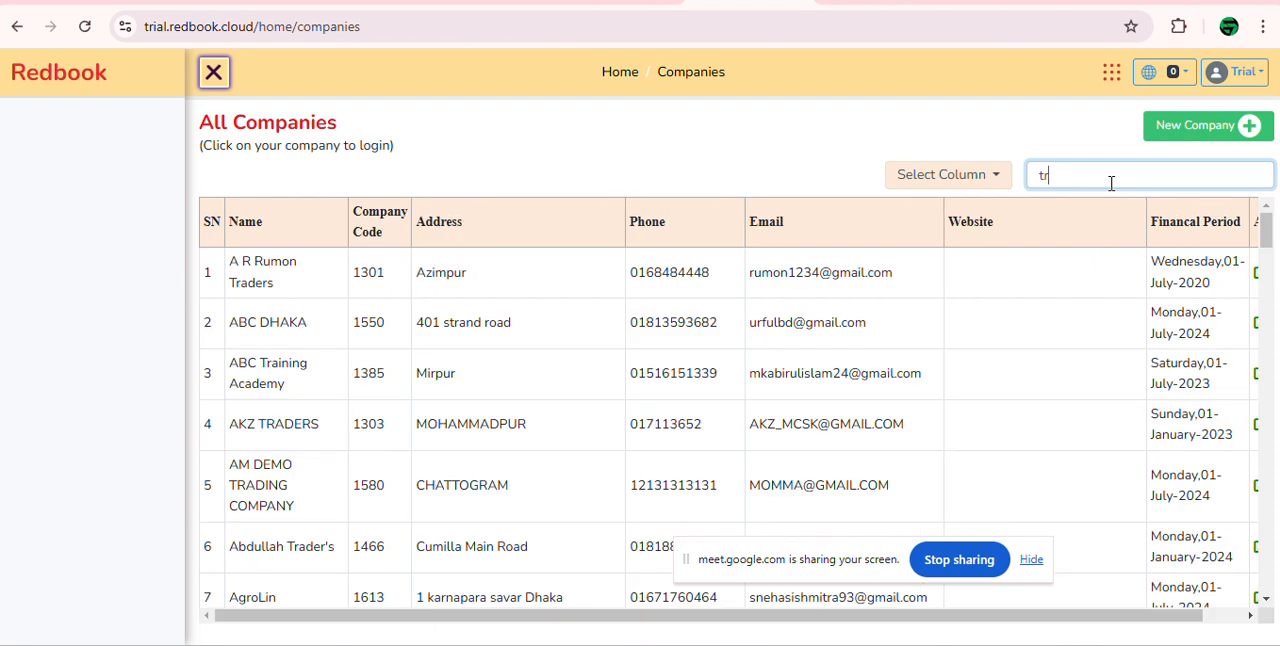
text(ial)
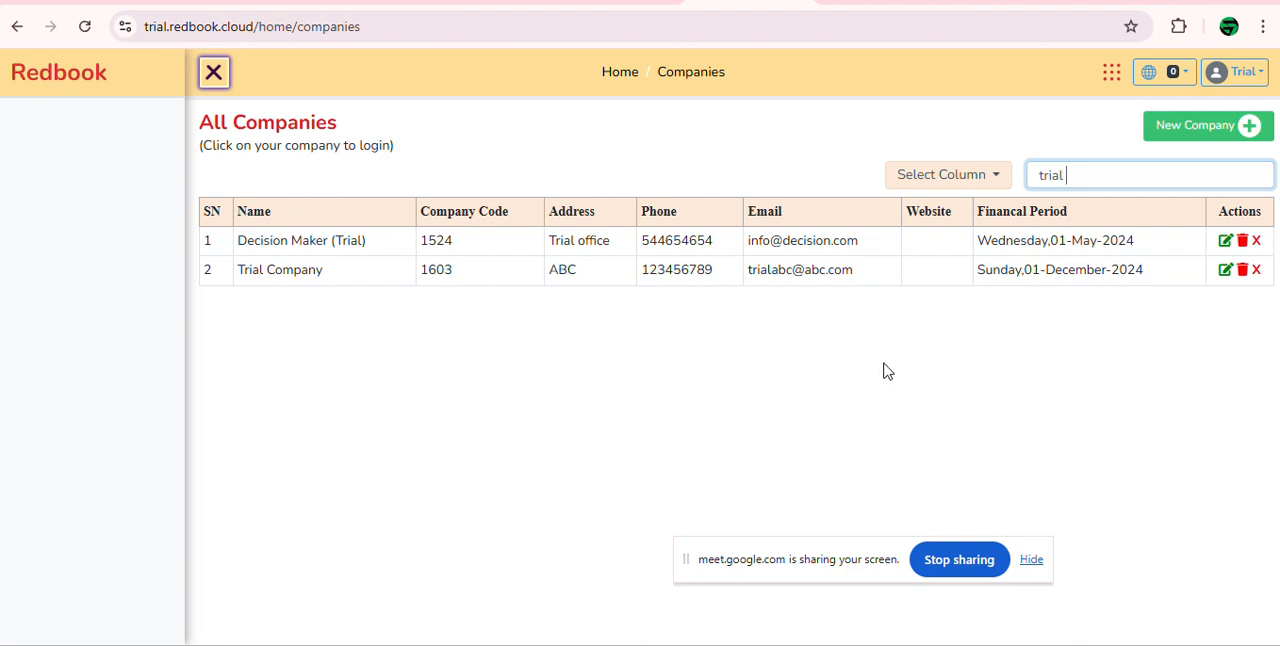
key(BackSpace)
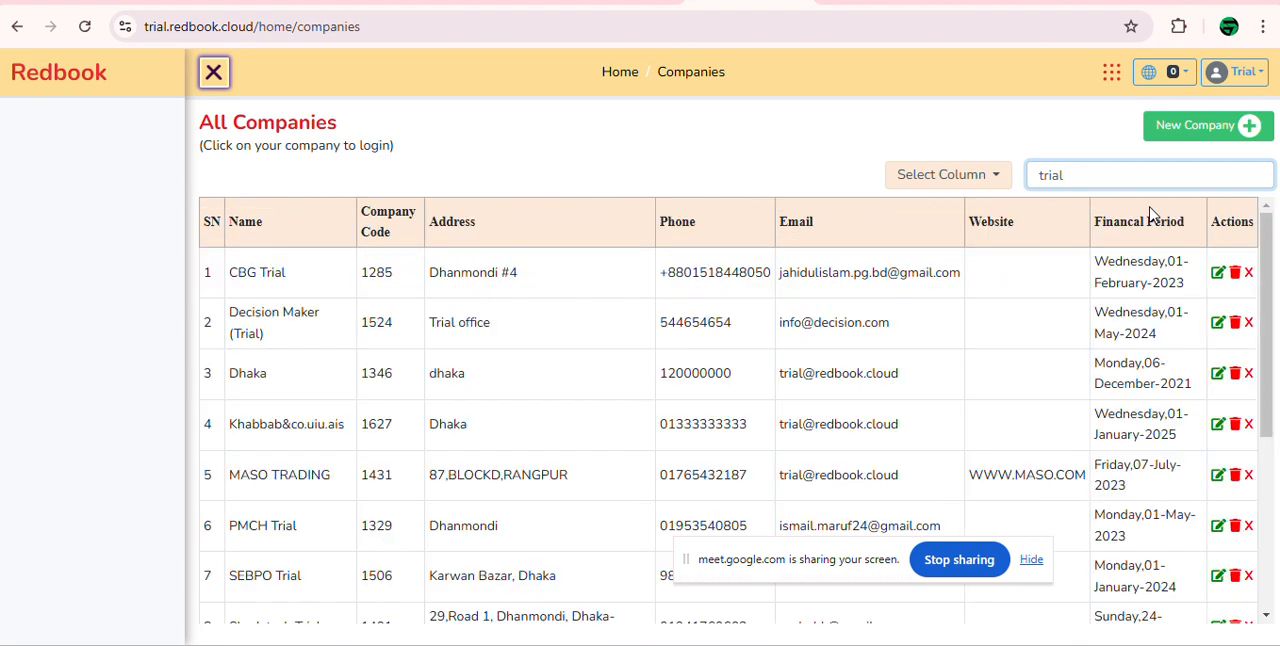
text(2)
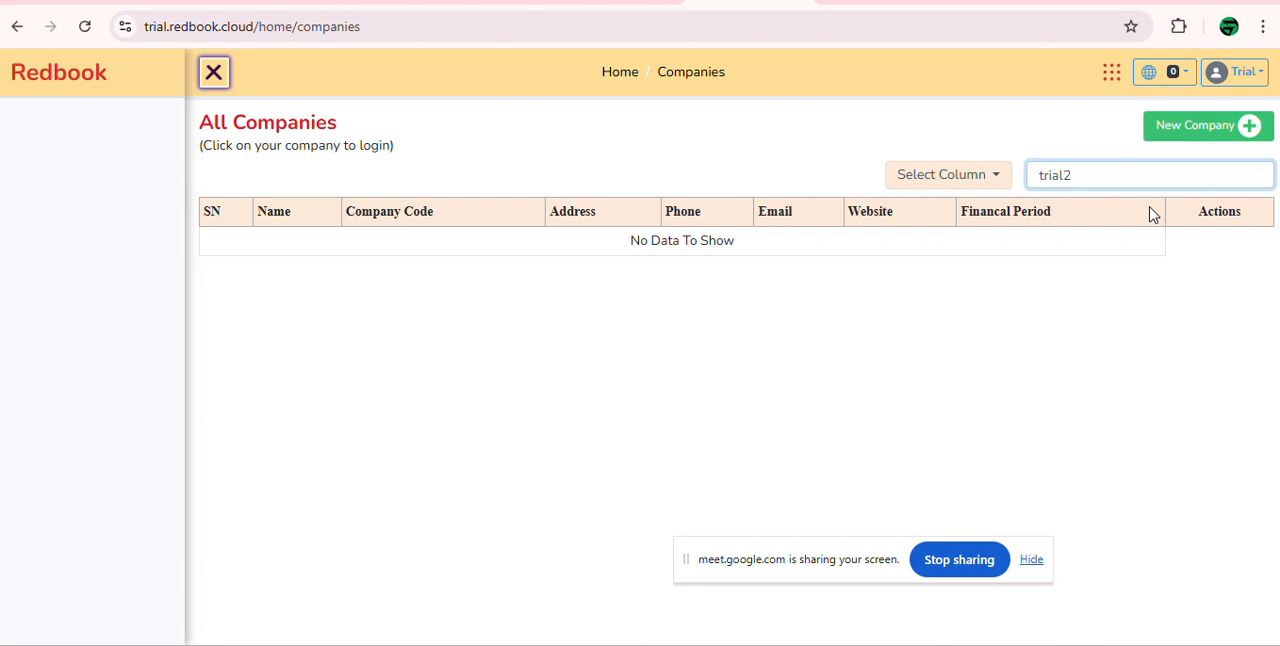
key(BackSpace)
key(BackSpace)
key(BackSpace)
key(BackSpace)
key(BackSpace)
key(BackSpace)
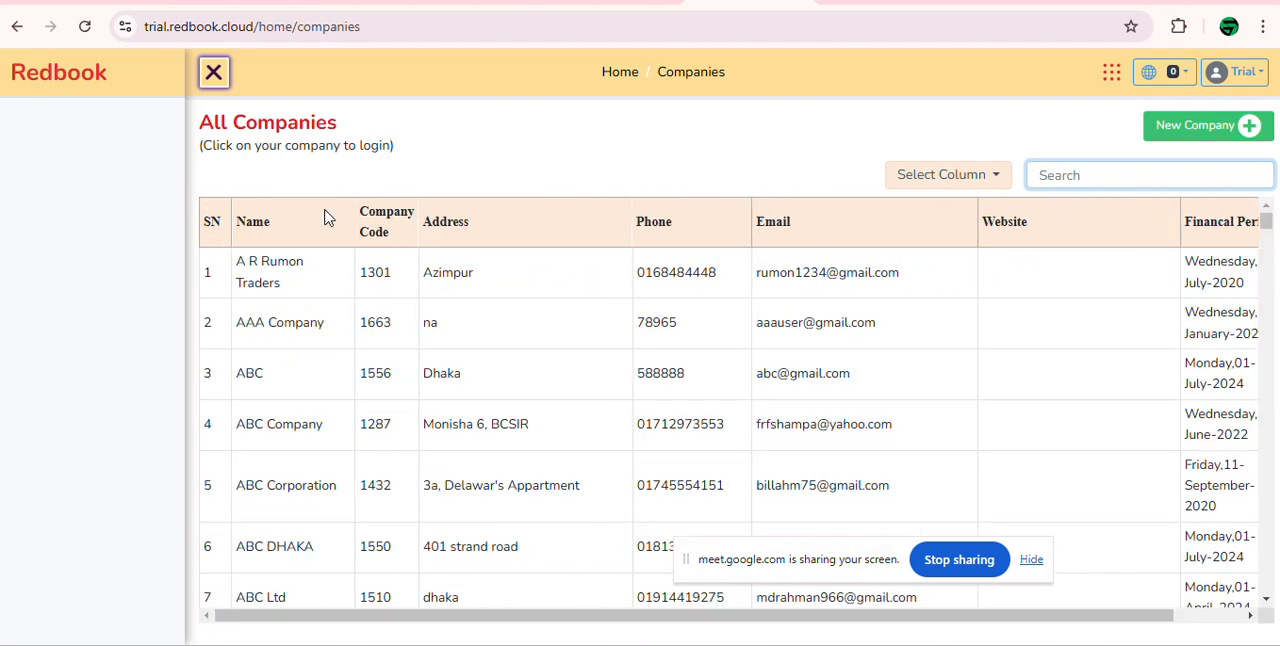
Step: Reload the companies page, look for "trial2" with the browser's page search, and clear the search text
click(85, 26)
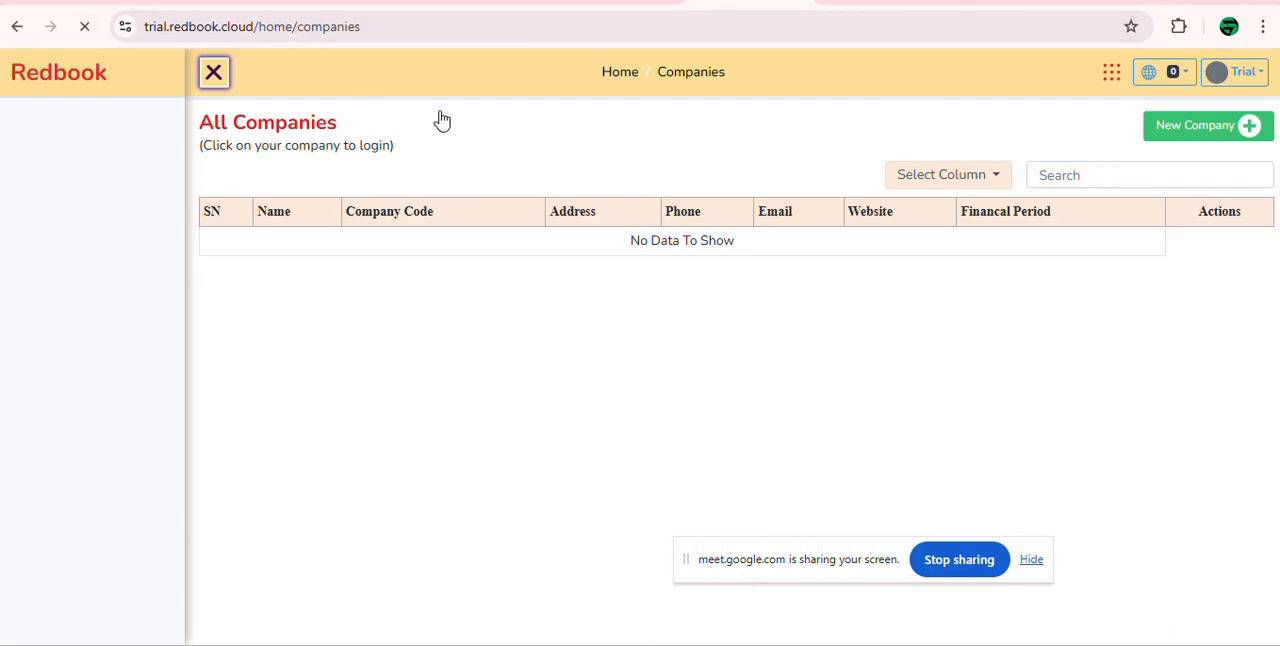
key(ctrl+f)
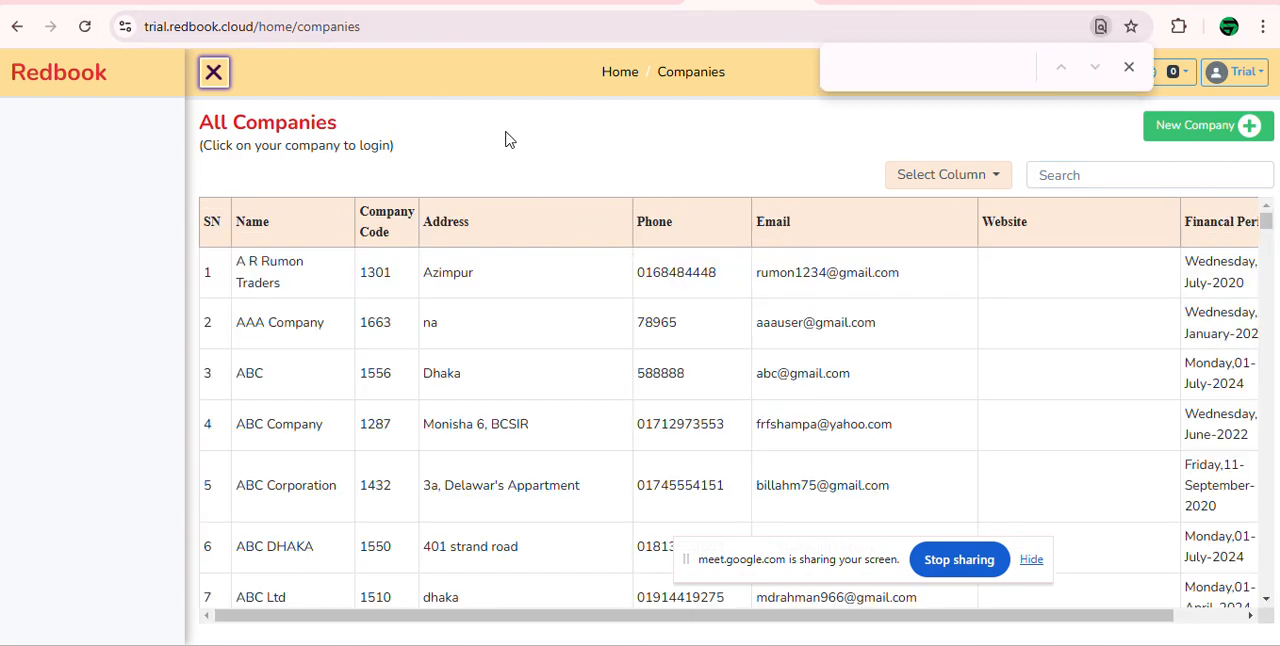
text(trial2)
key(BackSpace)
key(BackSpace)
key(BackSpace)
key(BackSpace)
key(BackSpace)
Step: Search the company list for "trial c"
click(1168, 188)
text(tria)
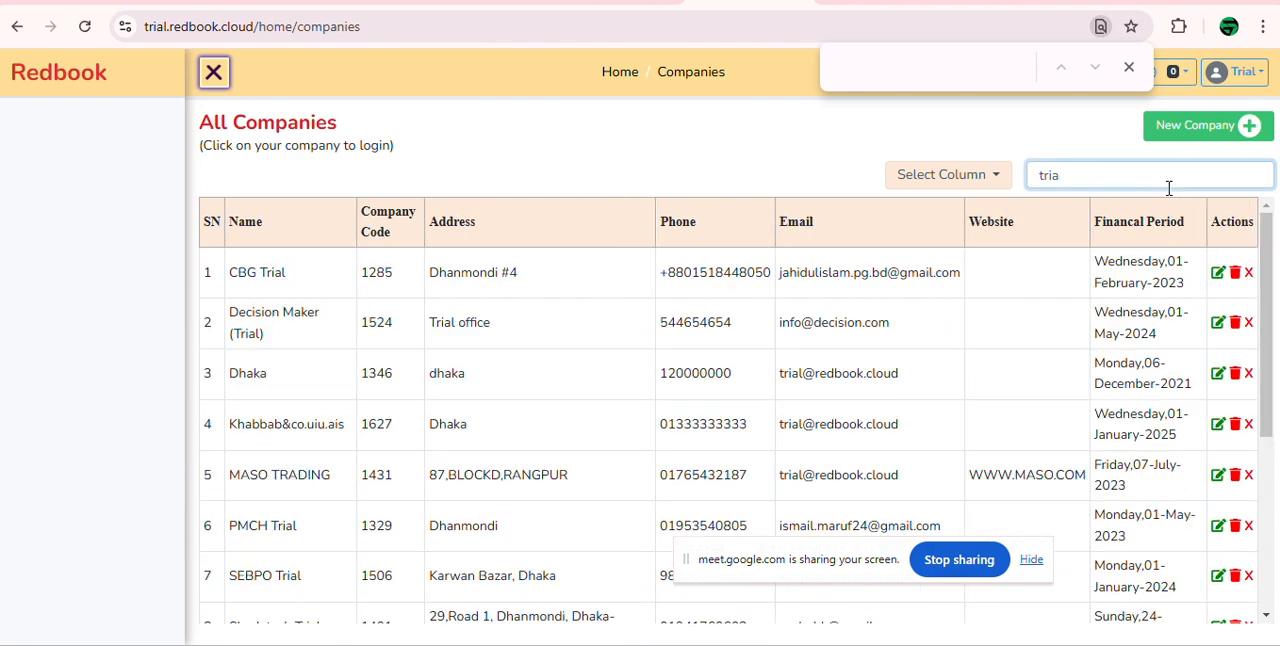
text( co)
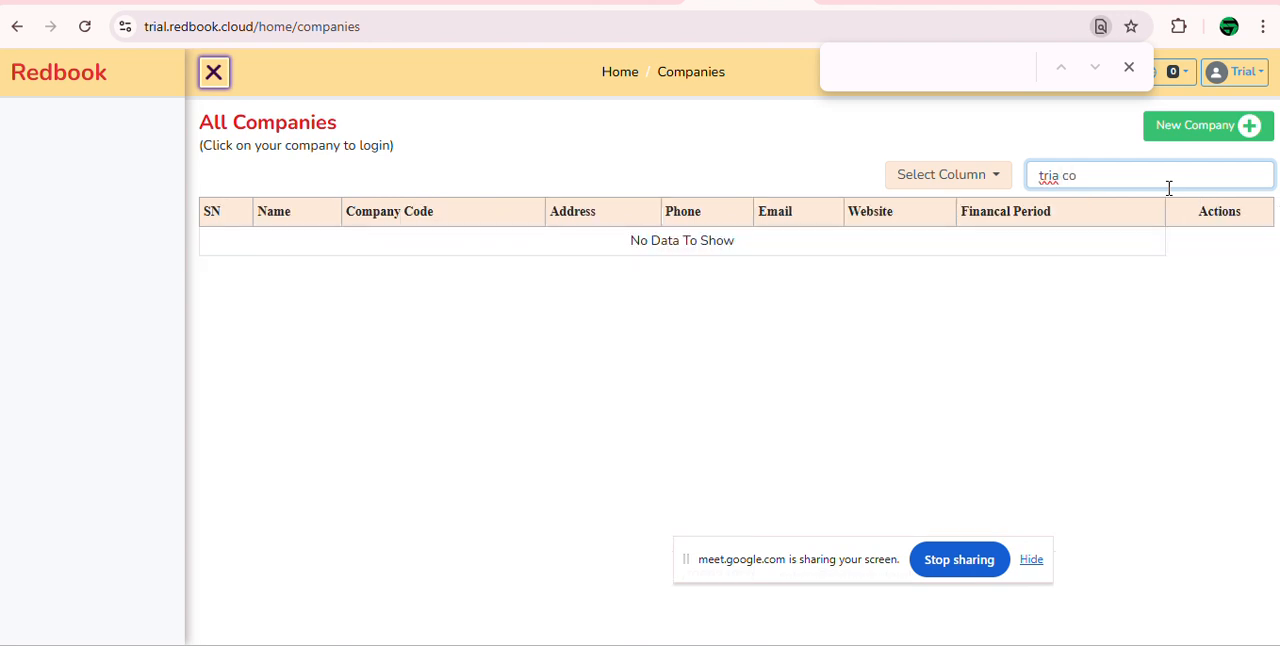
key(BackSpace)
key(BackSpace)
text(l c)
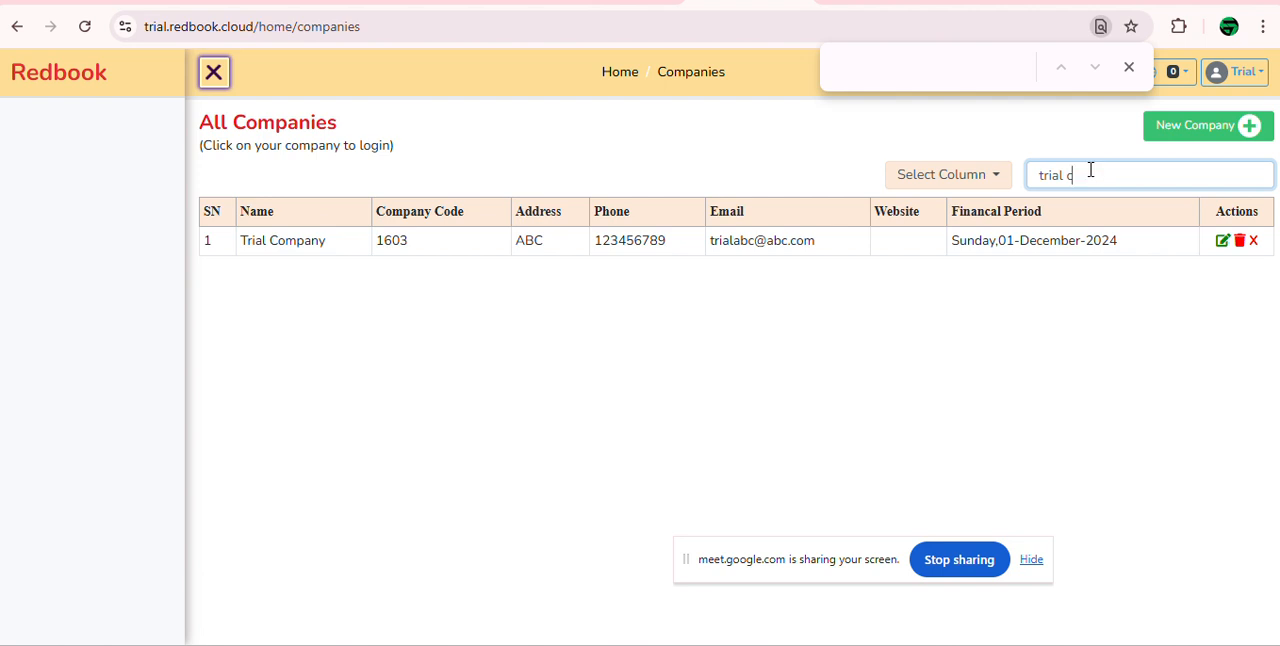
Step: Clear the company search and look through the full company list, including the Financial Period and Actions columns
key(ctrl+a)
key(BackSpace)
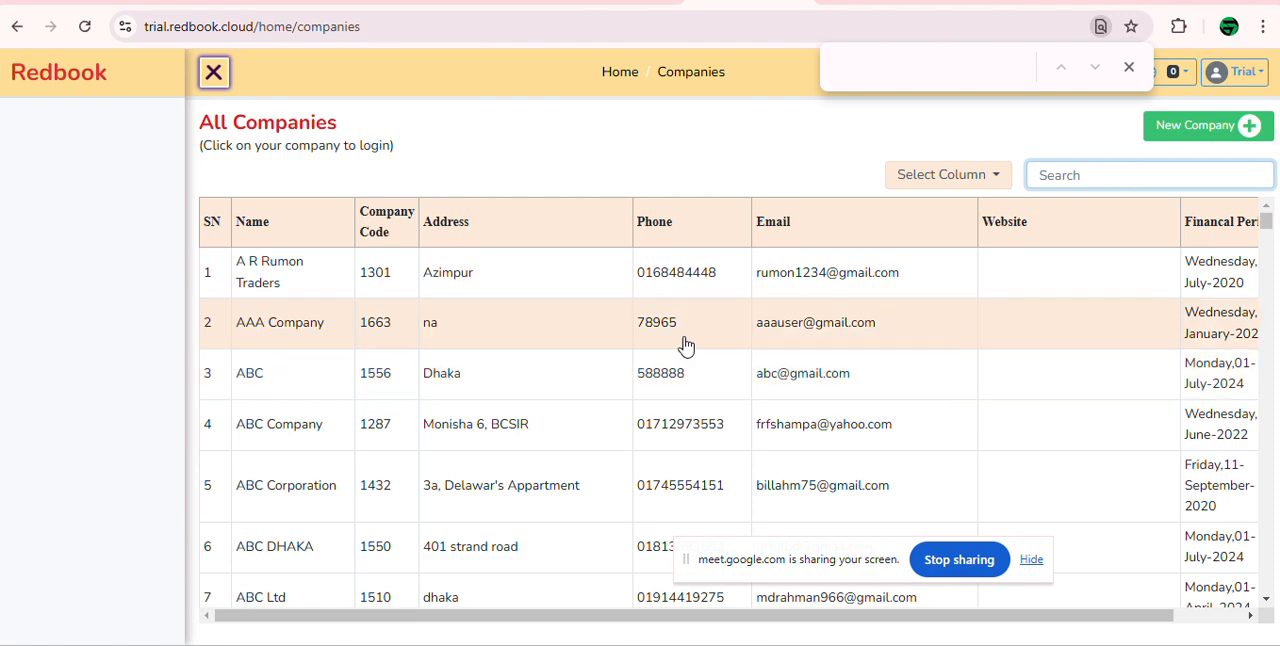
drag(1105, 615, 1175, 615)
scroll(1175, 315, down, 1)
scroll(1175, 318, down, 15)
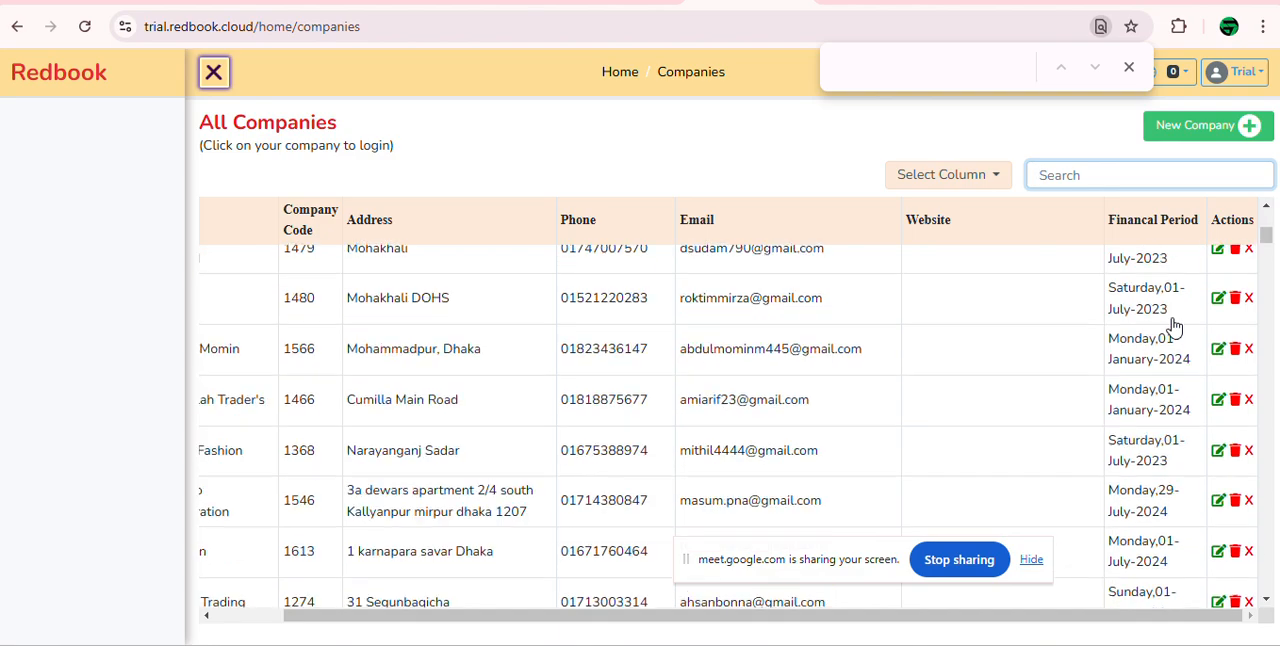
scroll(1175, 330, down, 15)
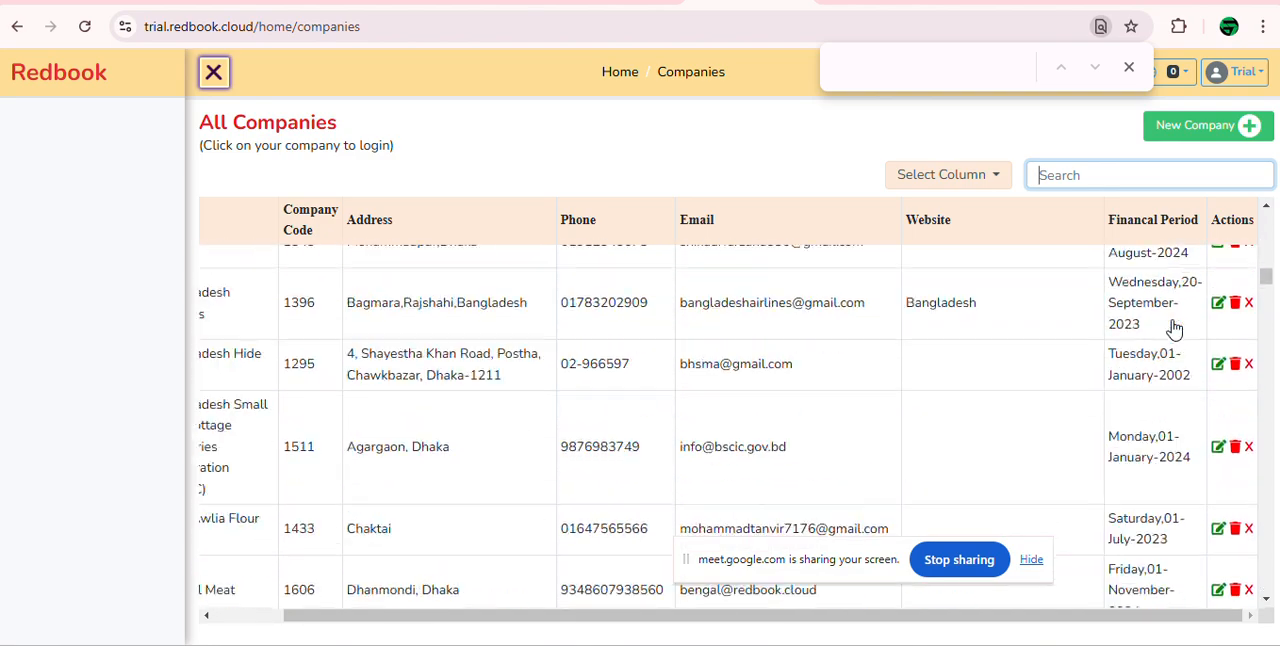
scroll(1175, 330, down, 10)
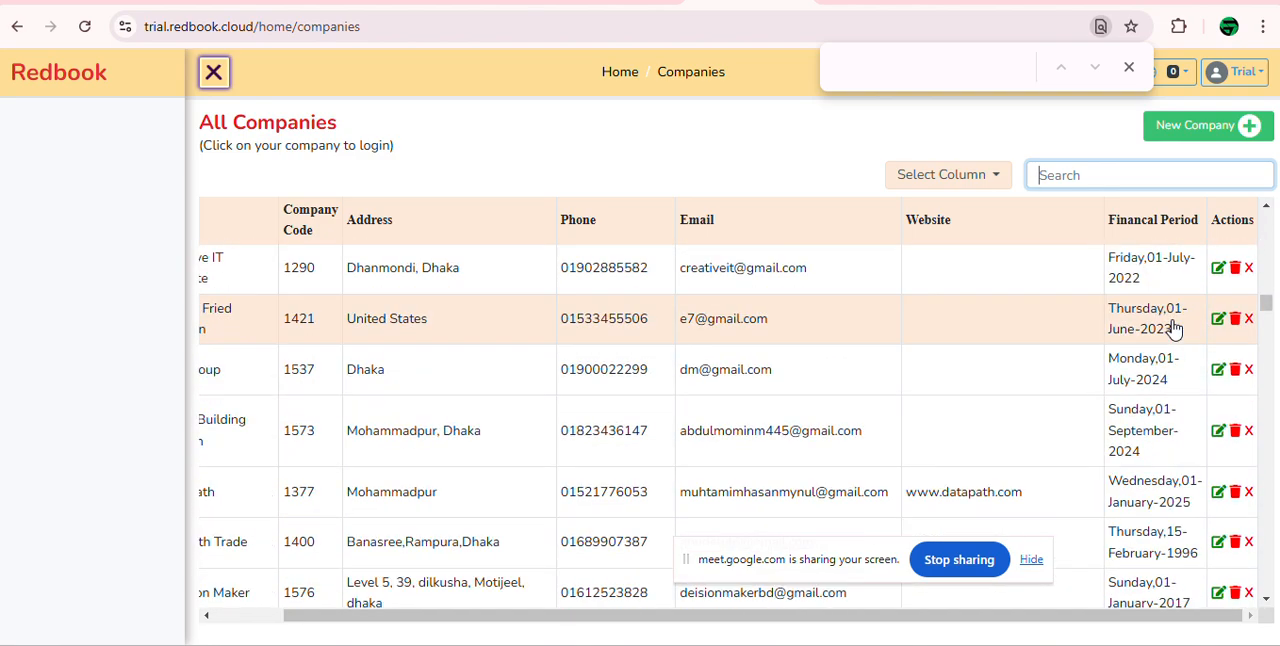
scroll(1175, 330, up, 15)
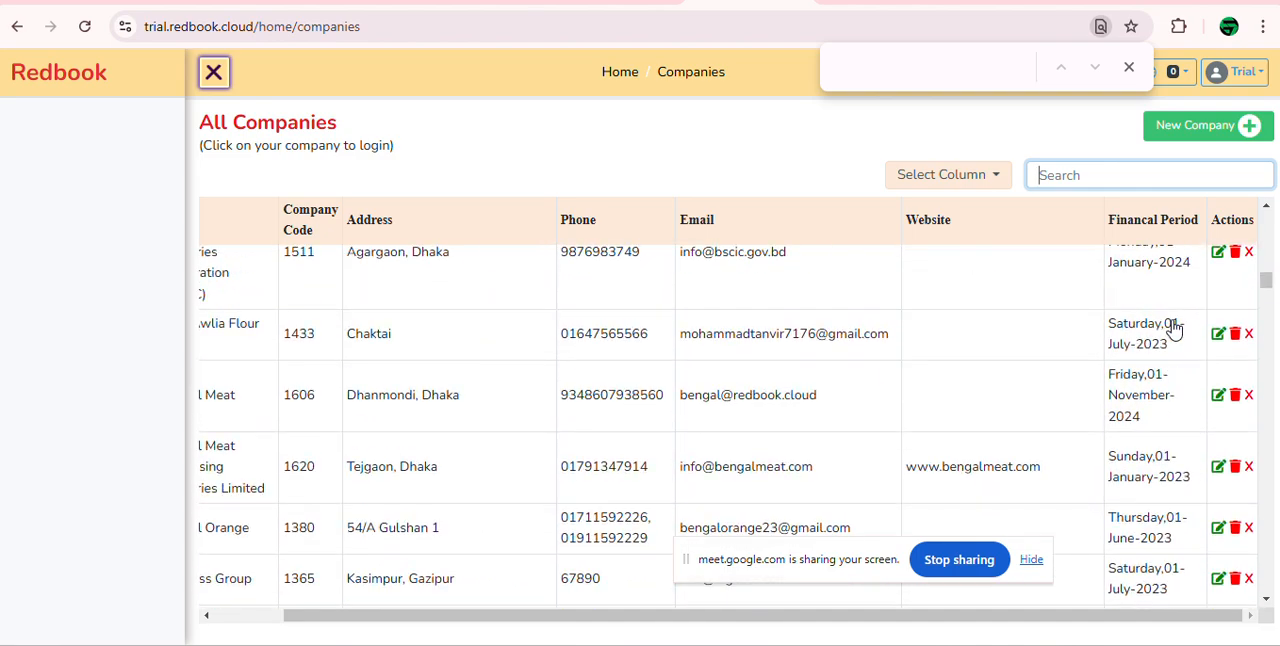
scroll(1175, 330, up, 3)
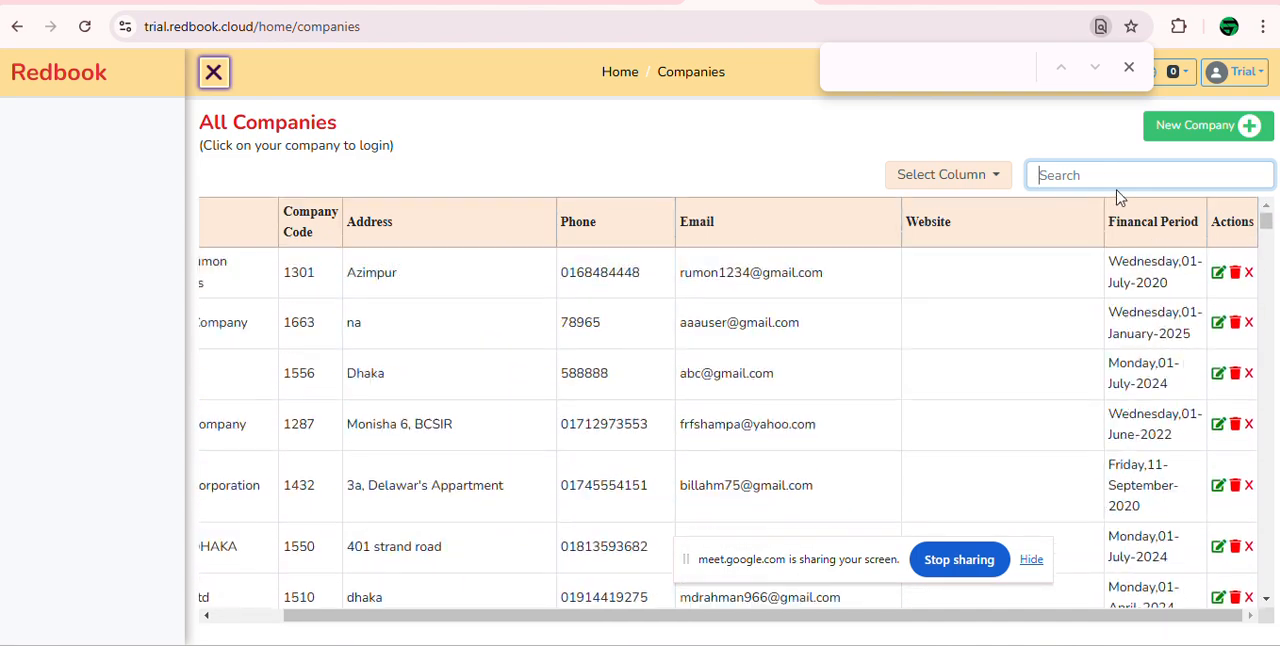
Step: Search the company list for "trial", log in to Trial Company, and close the browser's page search
click(1110, 178)
text(tria)
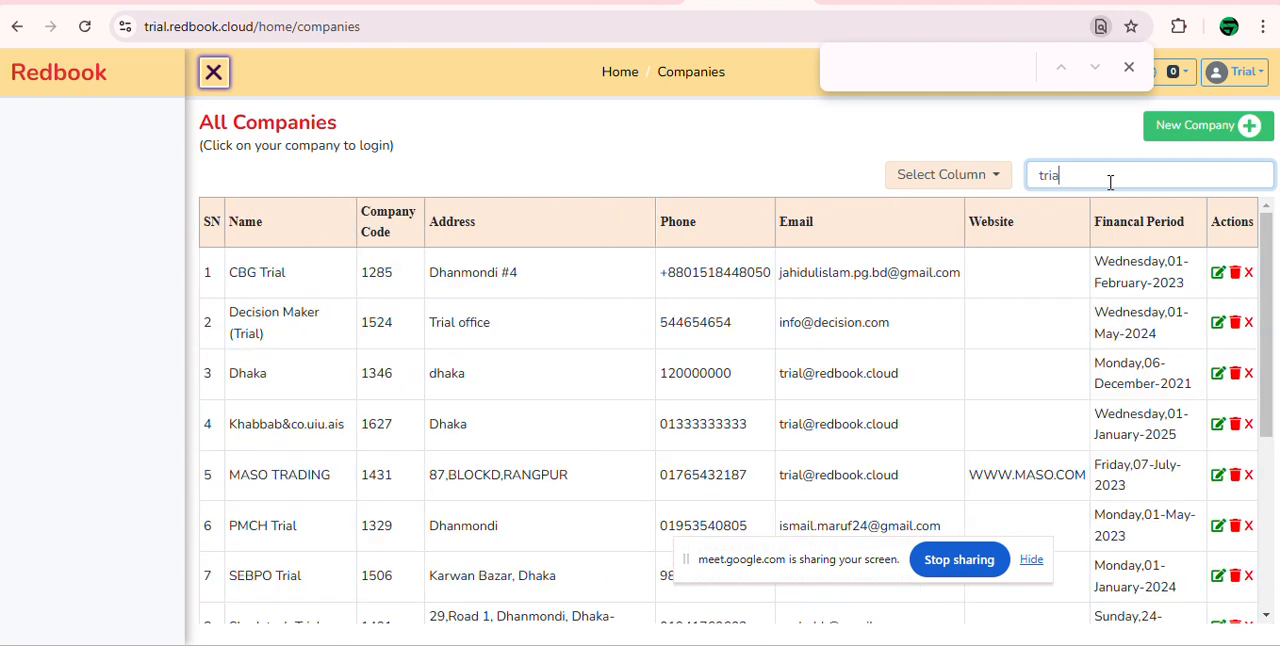
text(l)
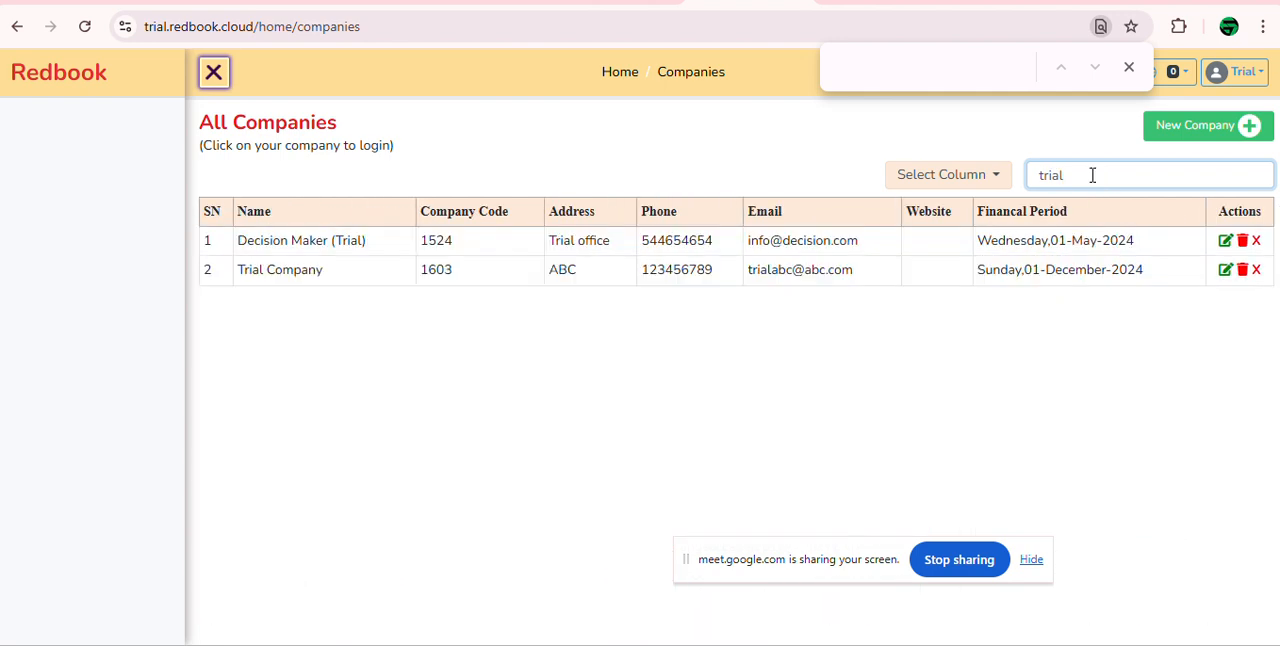
click(492, 280)
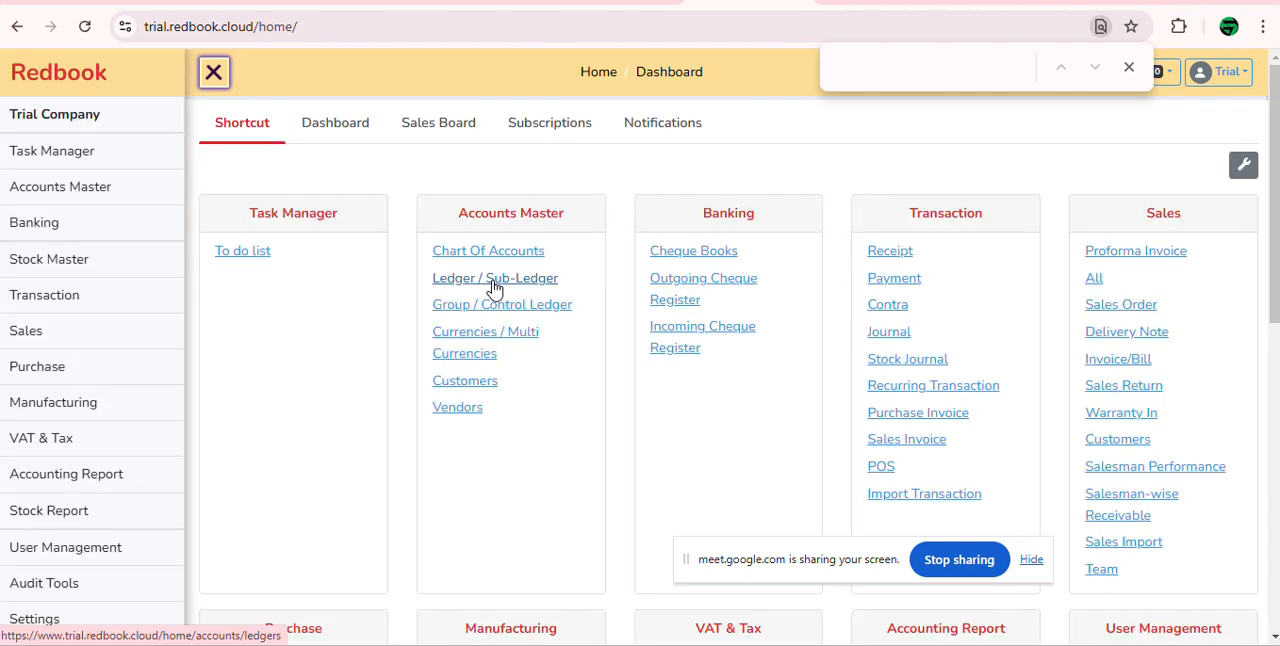
click(1128, 68)
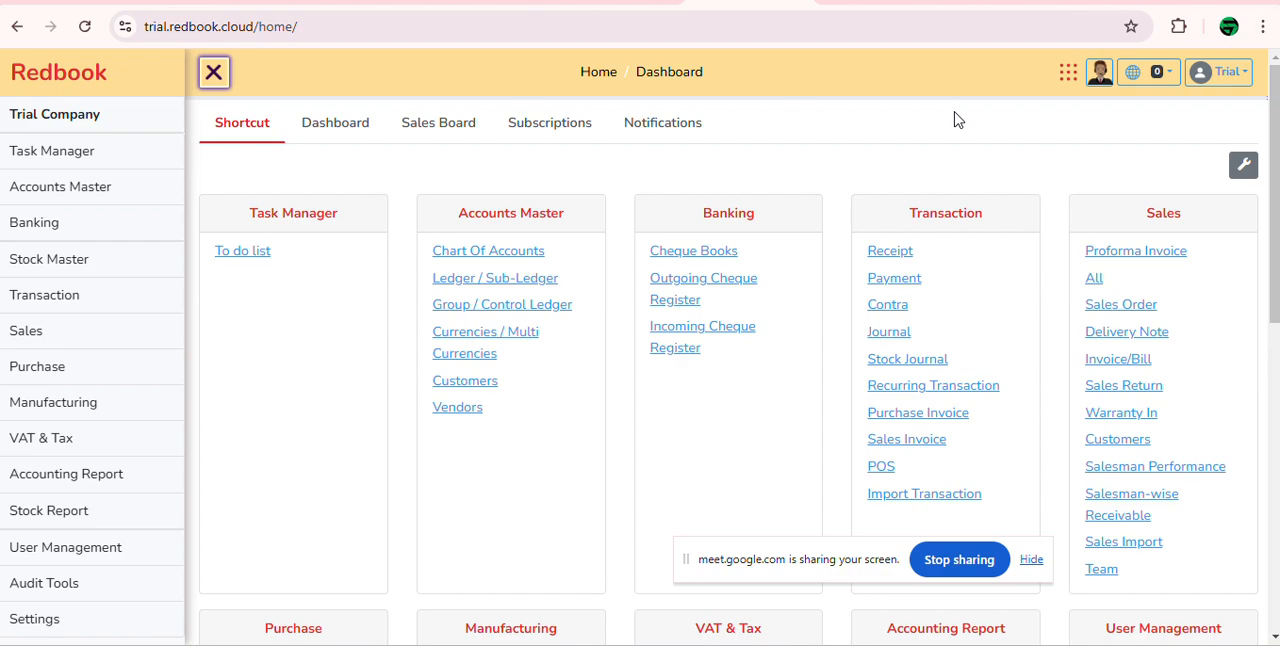
Step: Examine the module shortcuts on the company home page, from Task Manager and Accounts Master to Audit Tools and Settings
scroll(580, 340, down, 7)
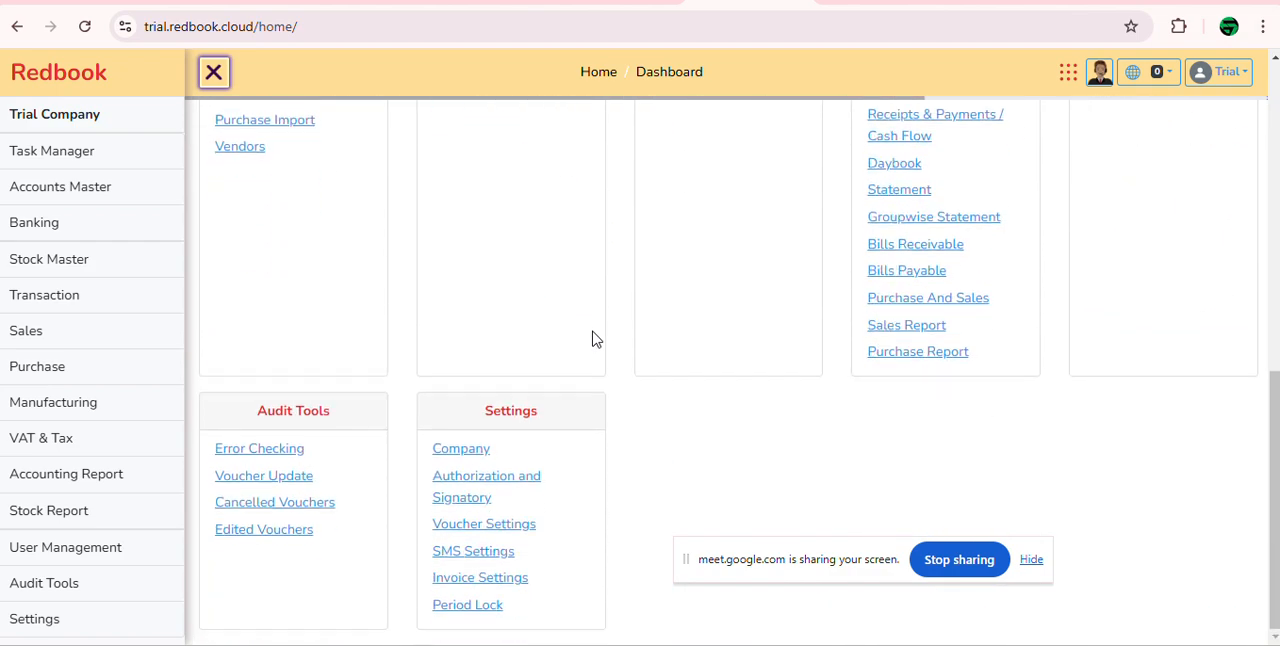
scroll(592, 340, up, 7)
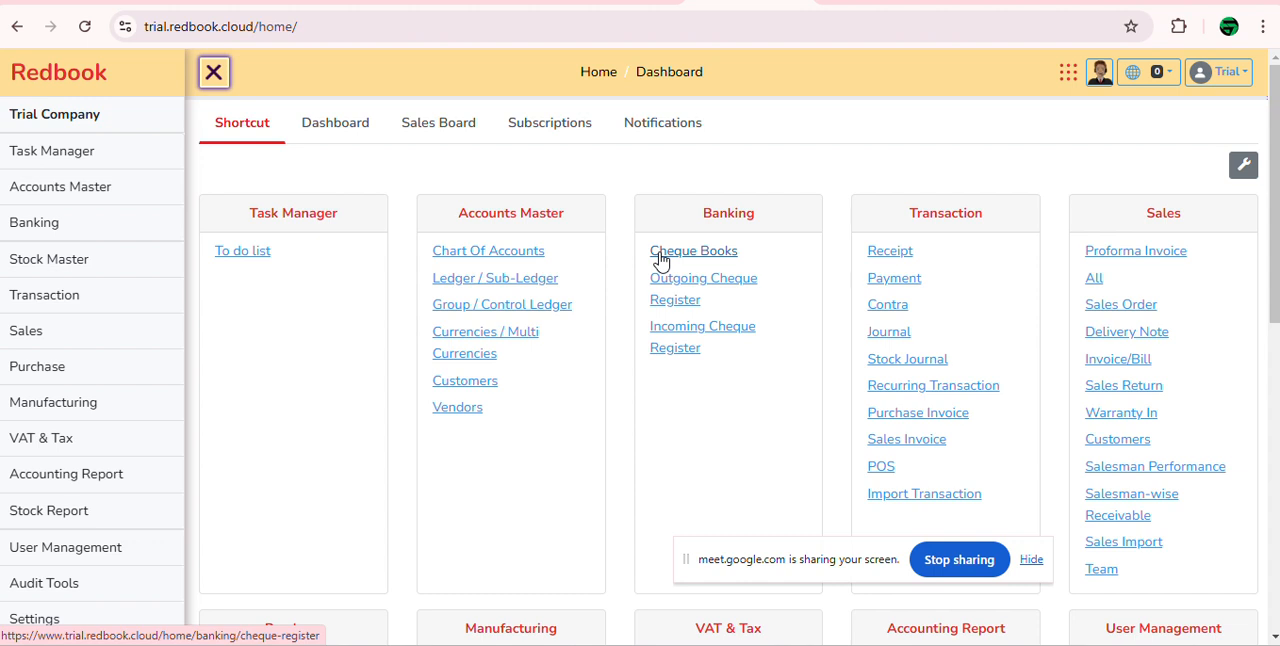
scroll(452, 229, down, 1)
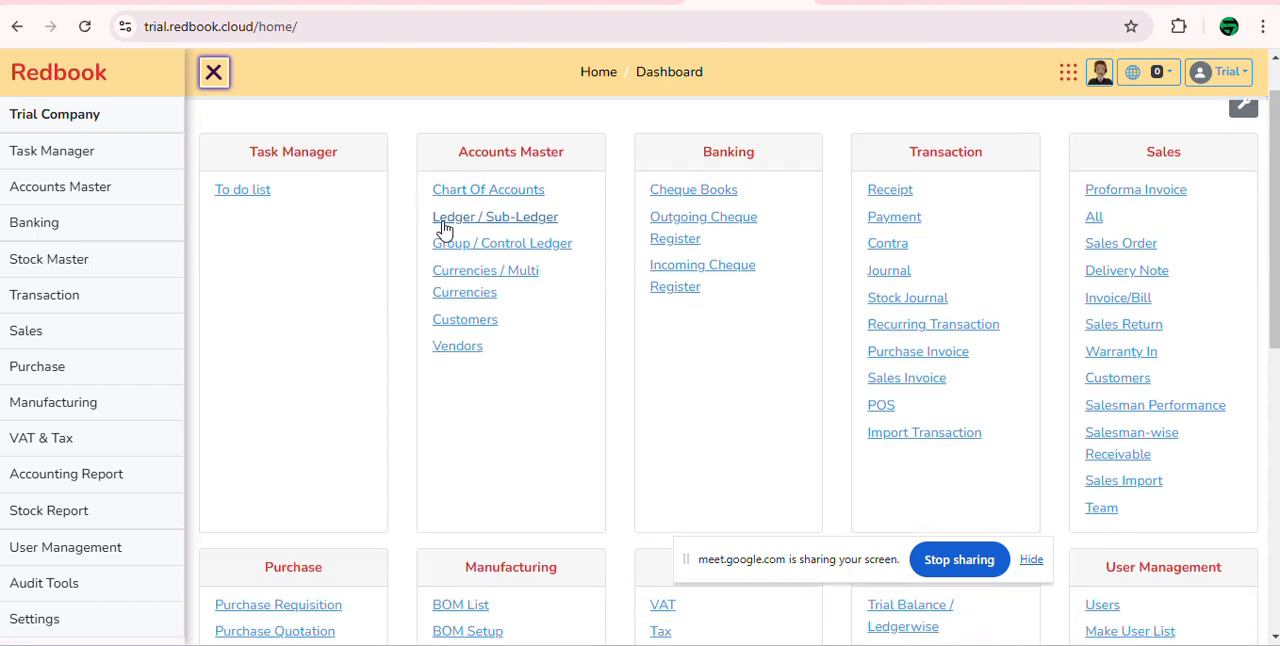
scroll(444, 229, up, 1)
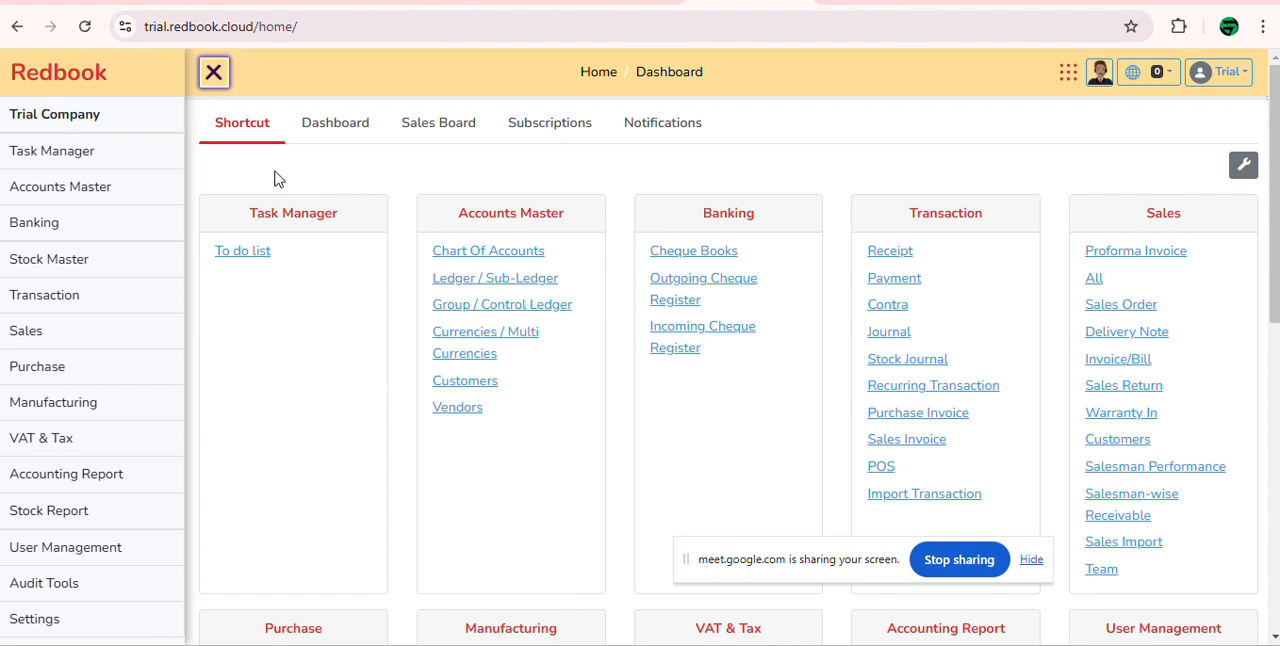
scroll(443, 206, down, 2)
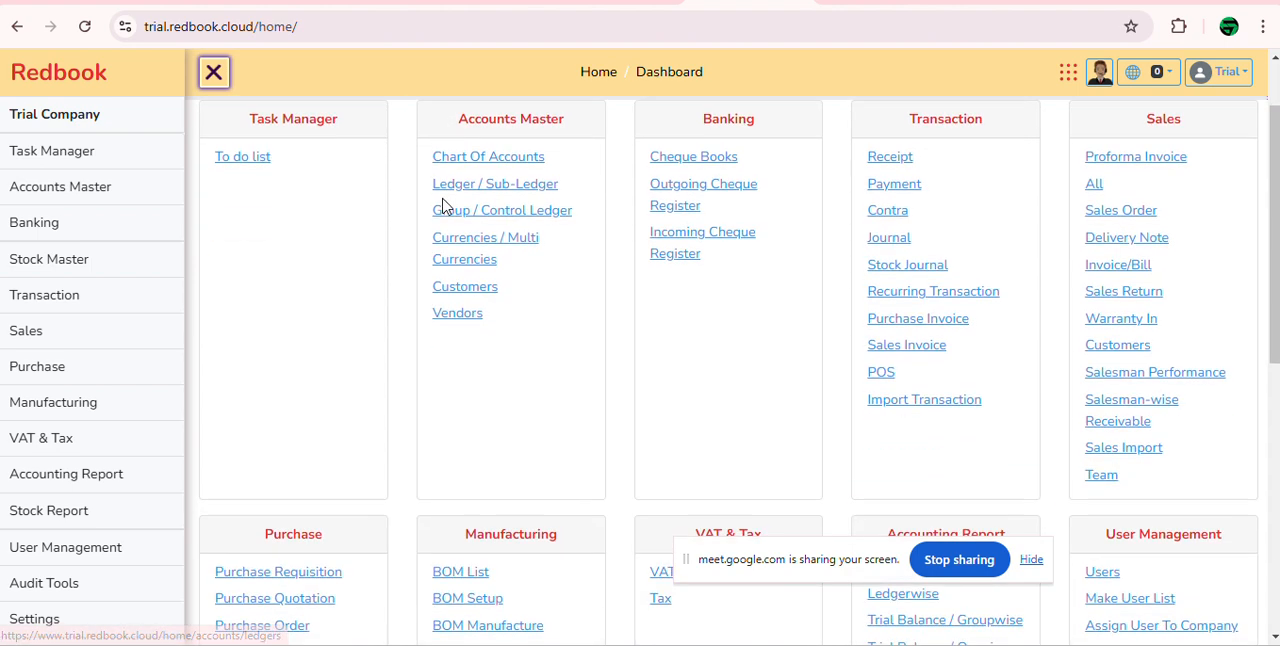
scroll(443, 206, up, 2)
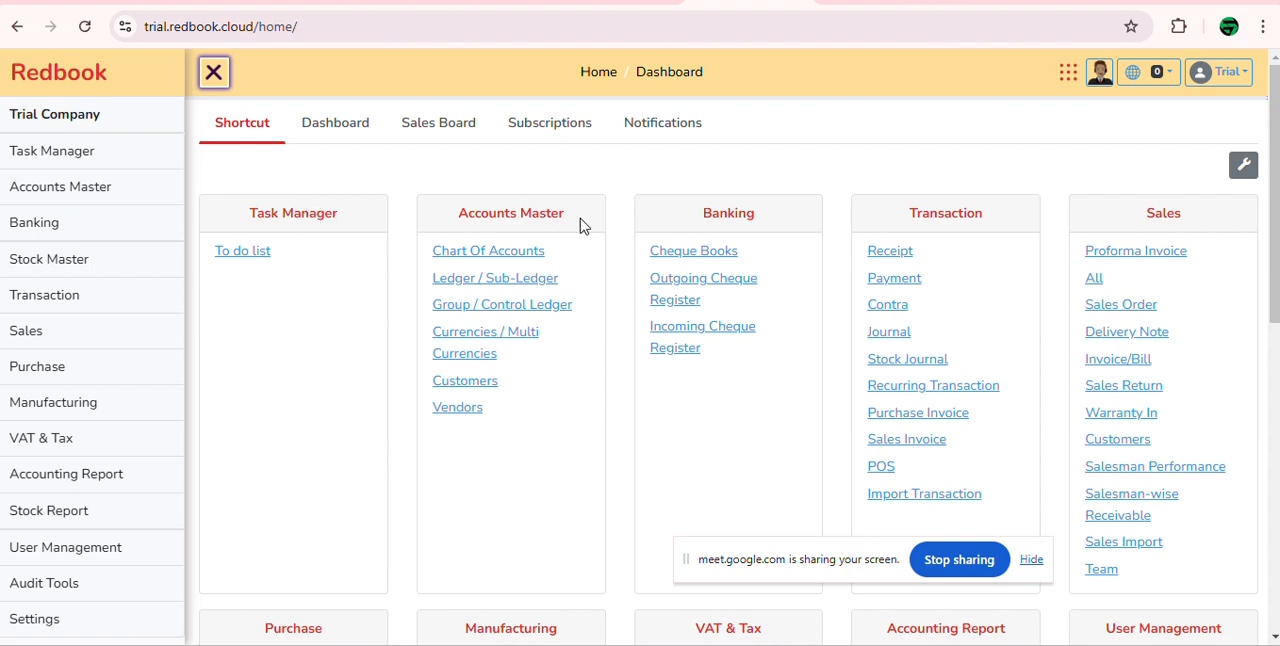
scroll(922, 256, down, 8)
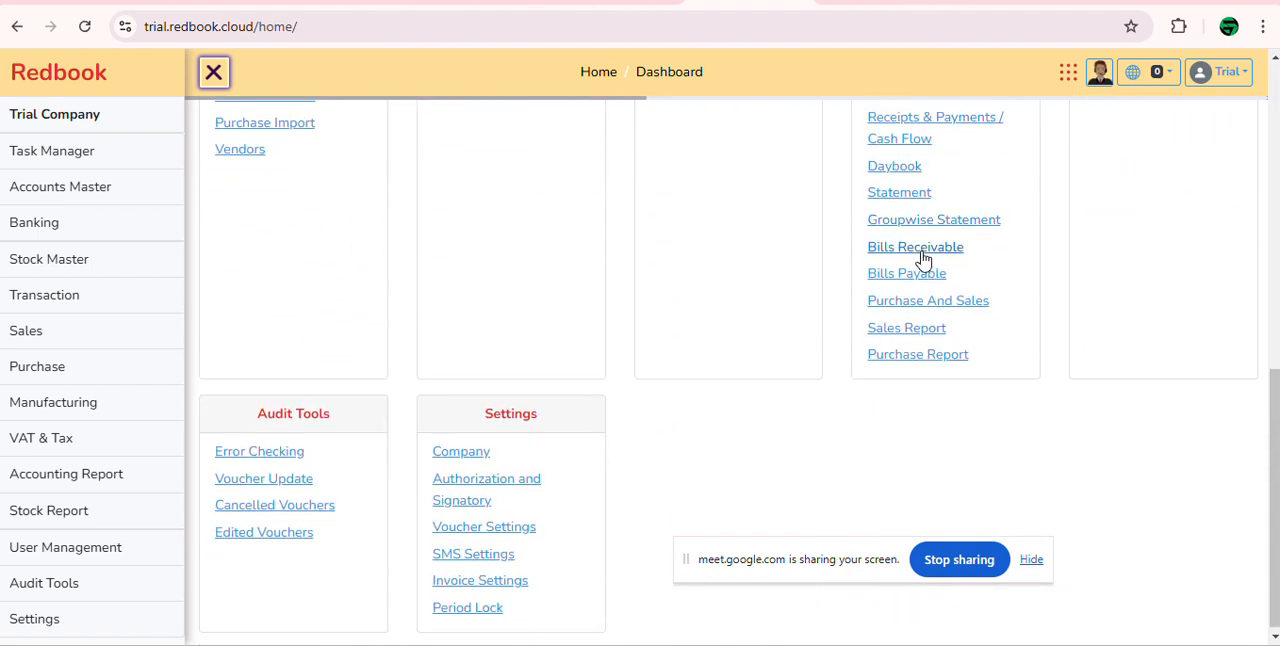
scroll(922, 256, up, 8)
mouse_move(71, 200)
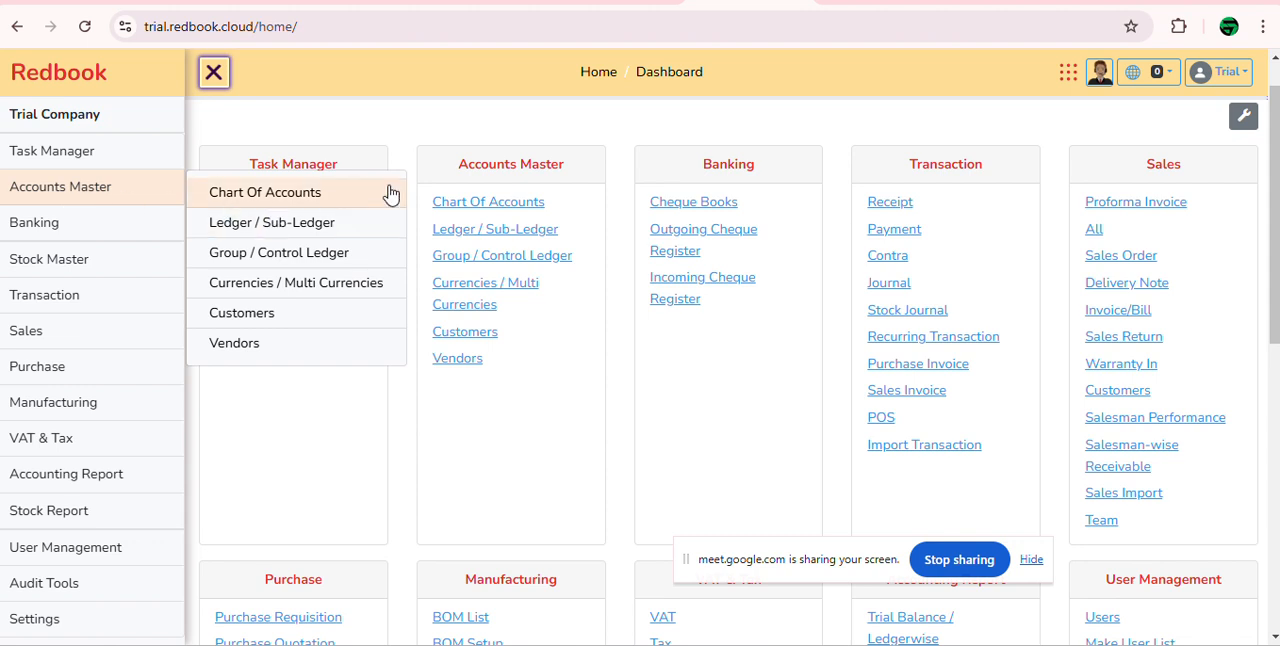
drag(458, 168, 590, 168)
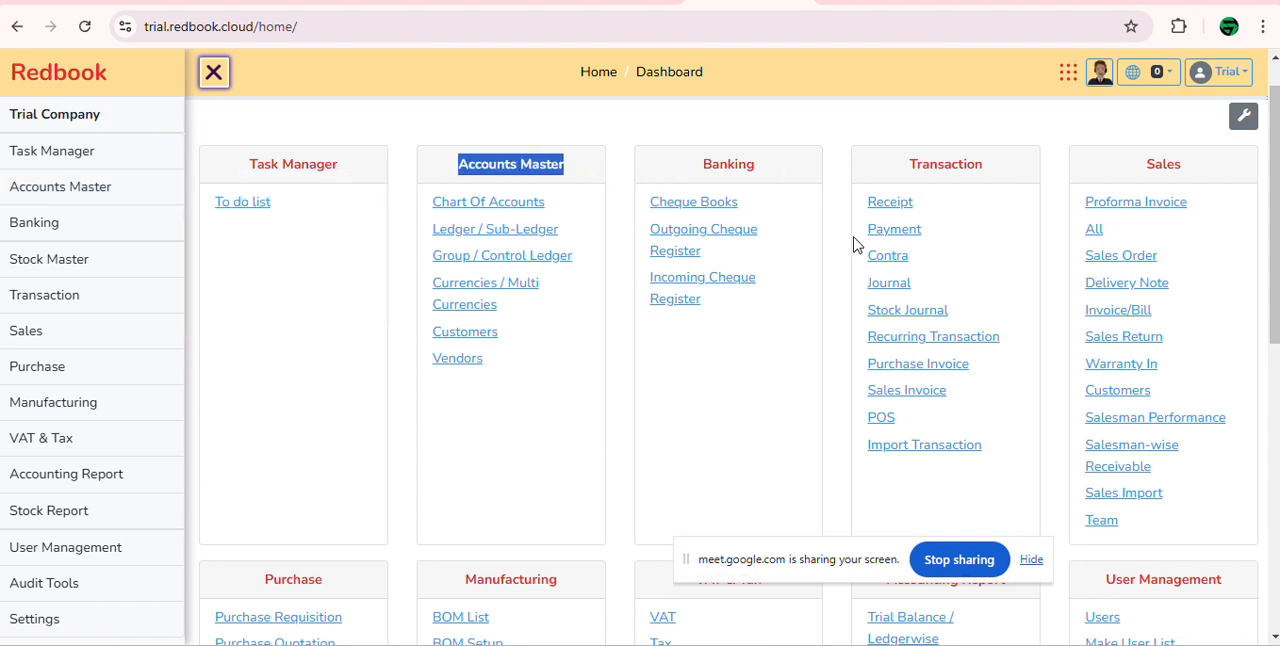
scroll(657, 366, up, 1)
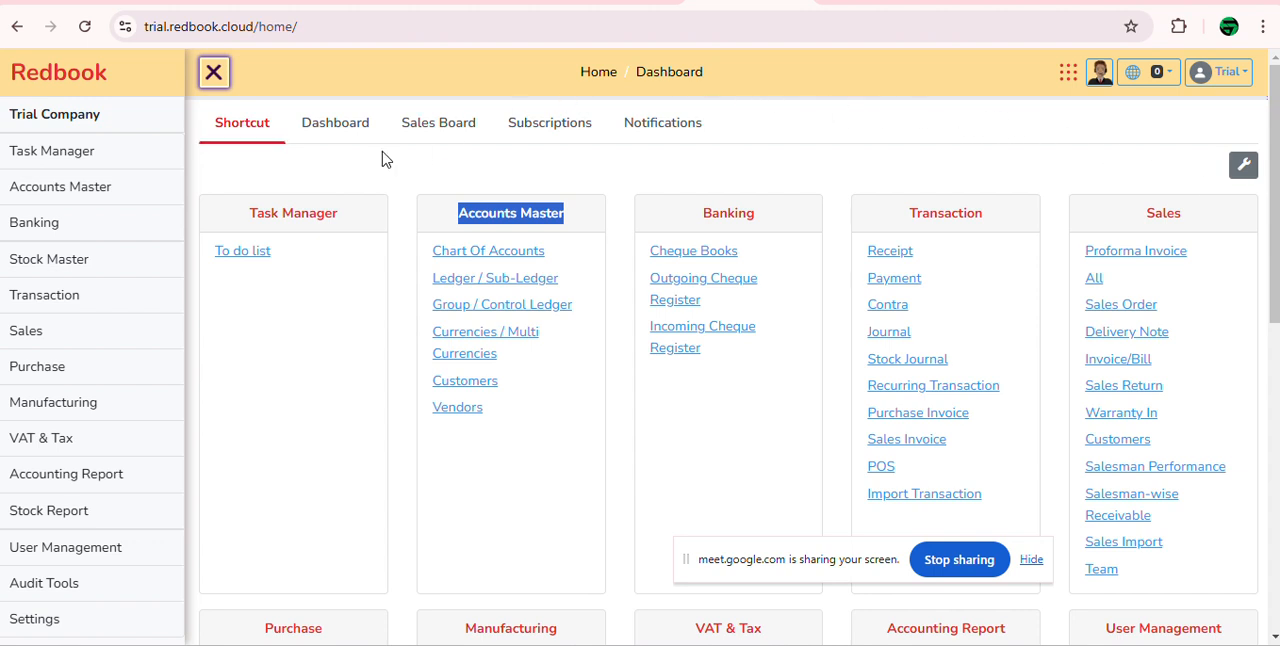
Step: Open the Dashboard view and review its monthly sales, expense and finance cost charts
click(340, 130)
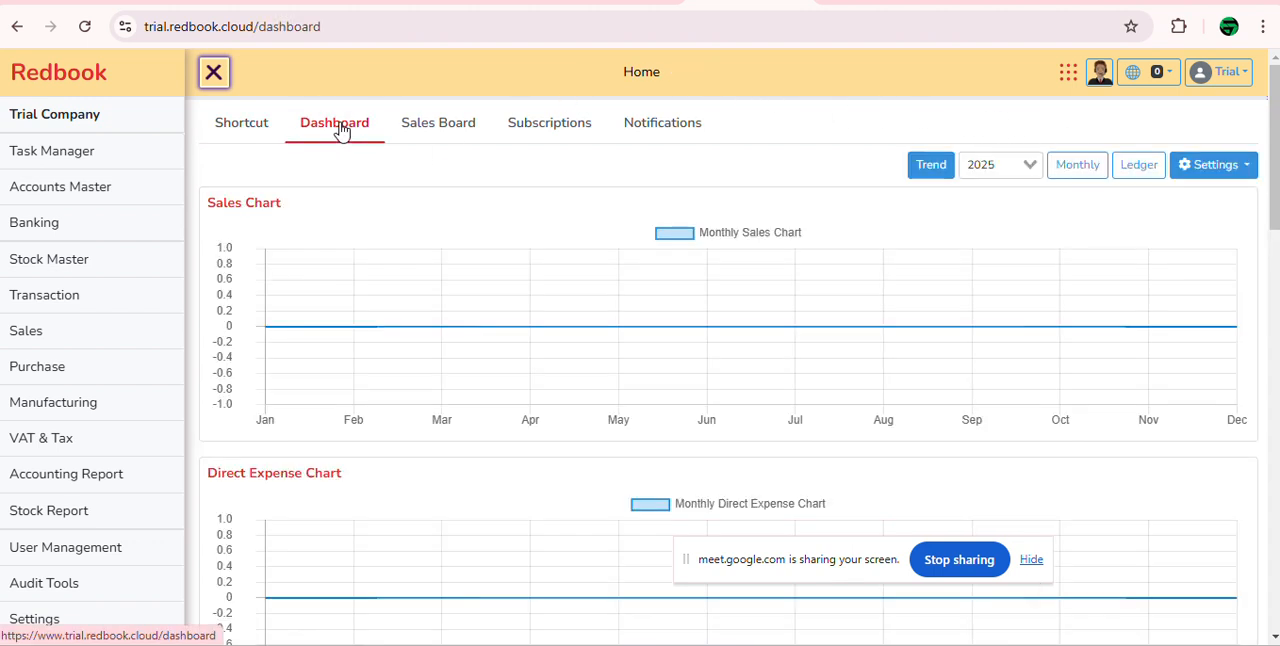
scroll(650, 259, down, 4)
scroll(657, 259, down, 4)
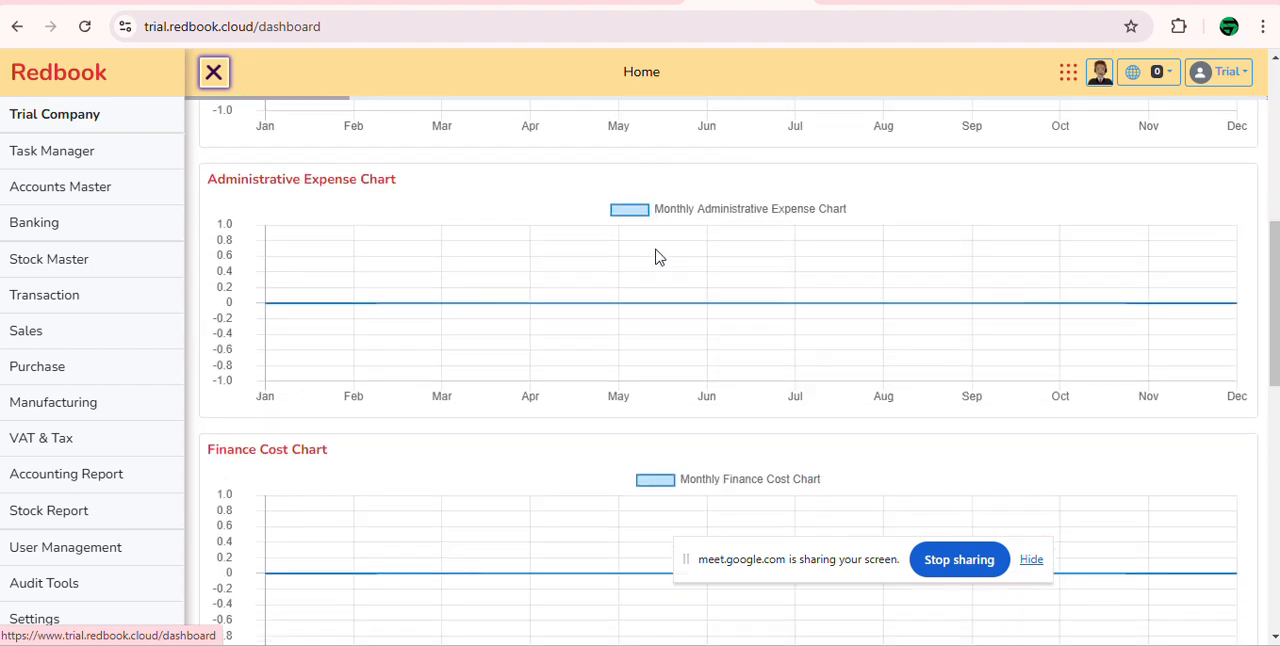
scroll(657, 259, up, 8)
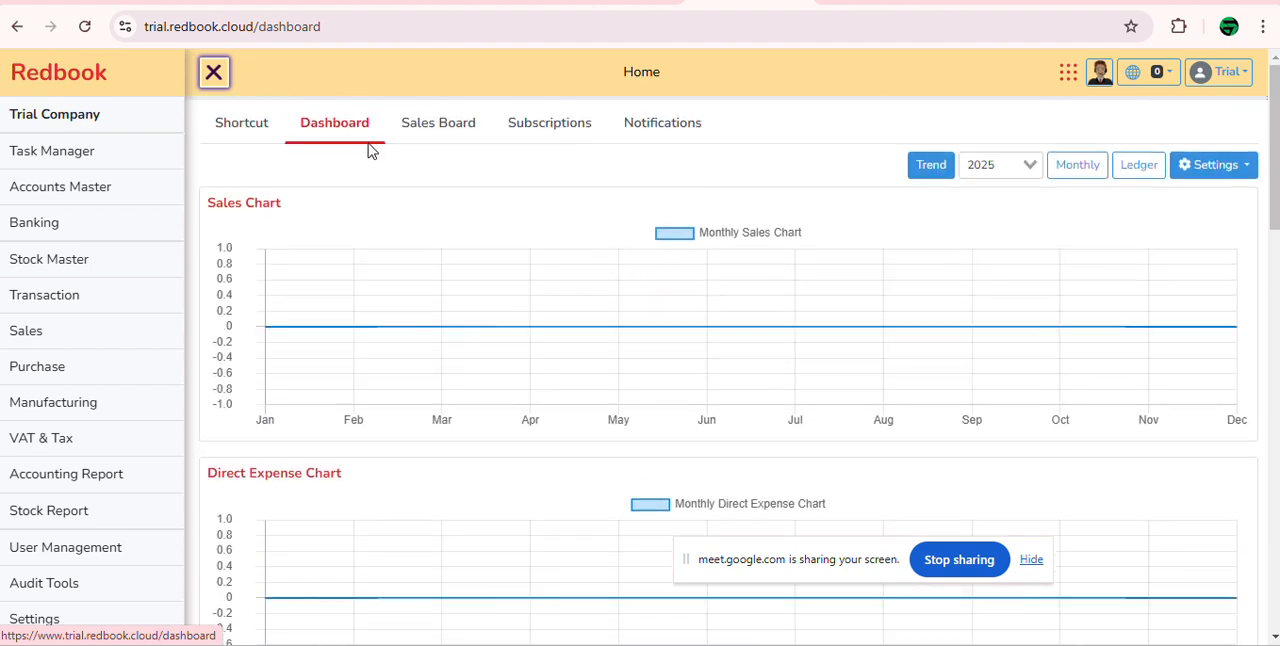
Step: Open the Sales Board and review its sales charts and the top product, category, customer, salesman, cost center and area lists
click(445, 134)
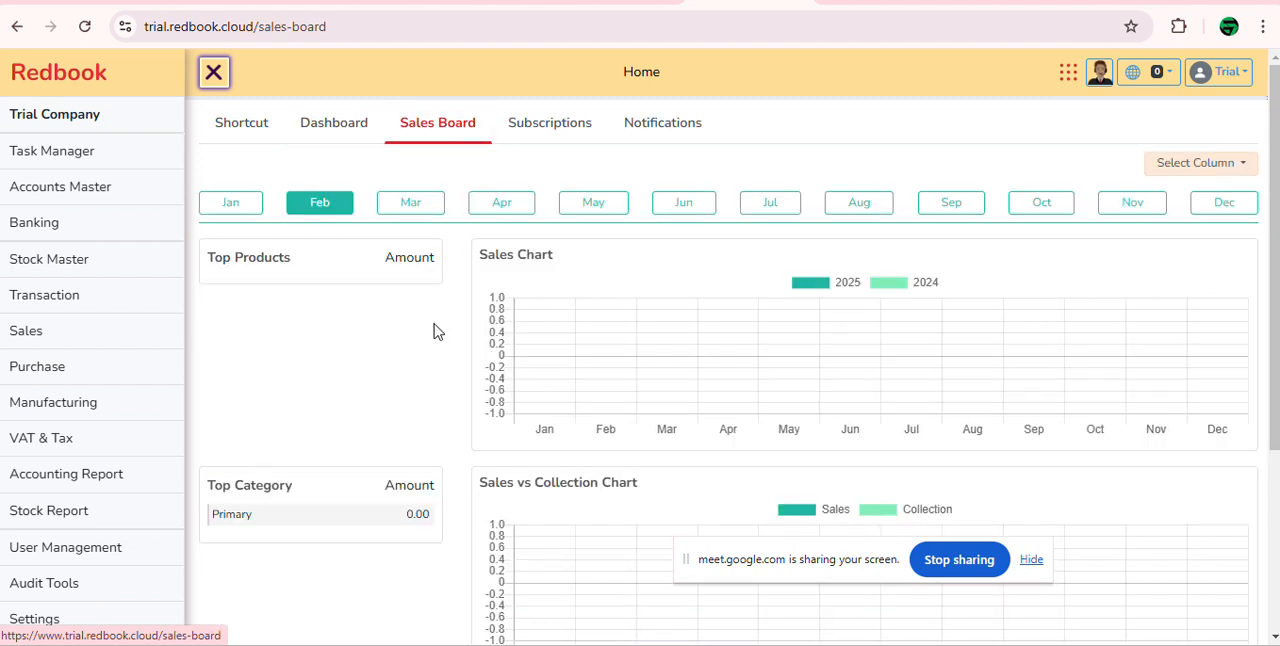
scroll(435, 328, down, 3)
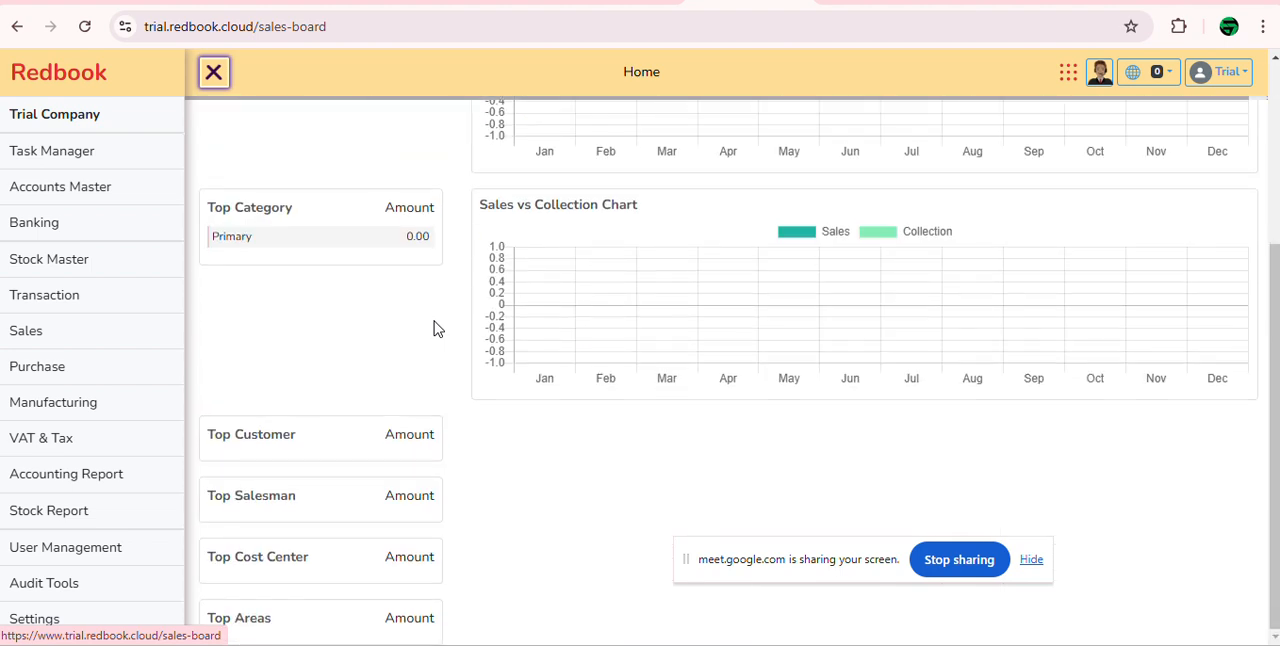
scroll(435, 328, up, 3)
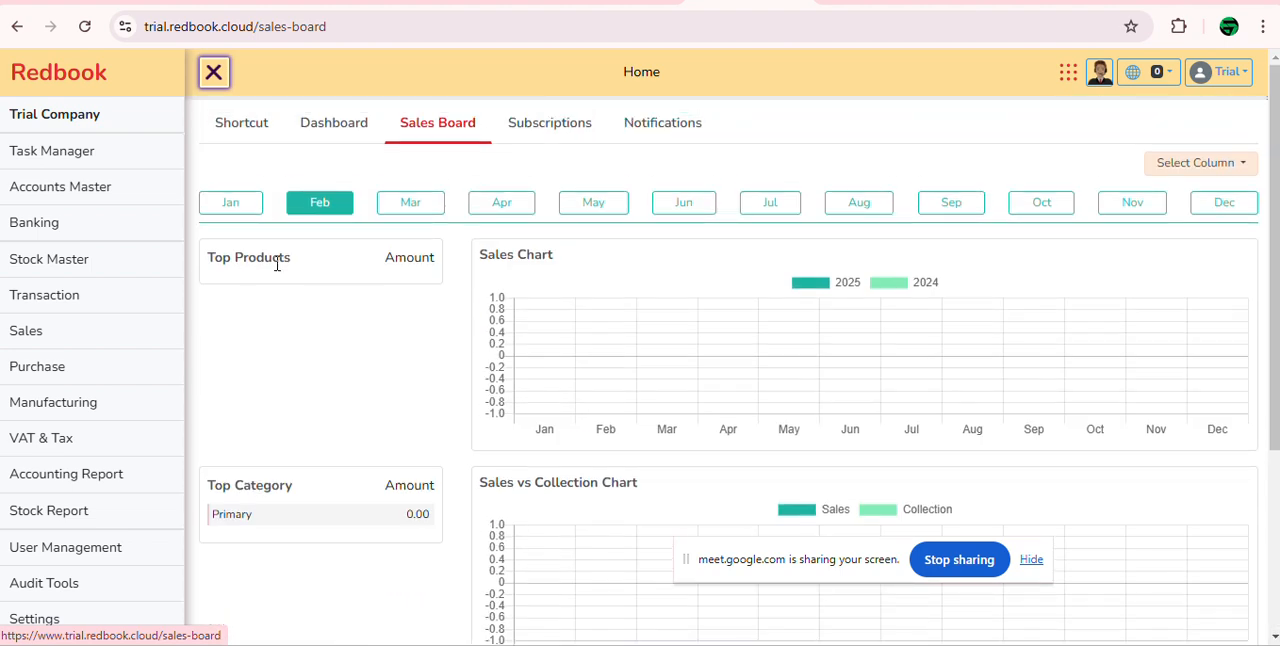
scroll(277, 446, down, 3)
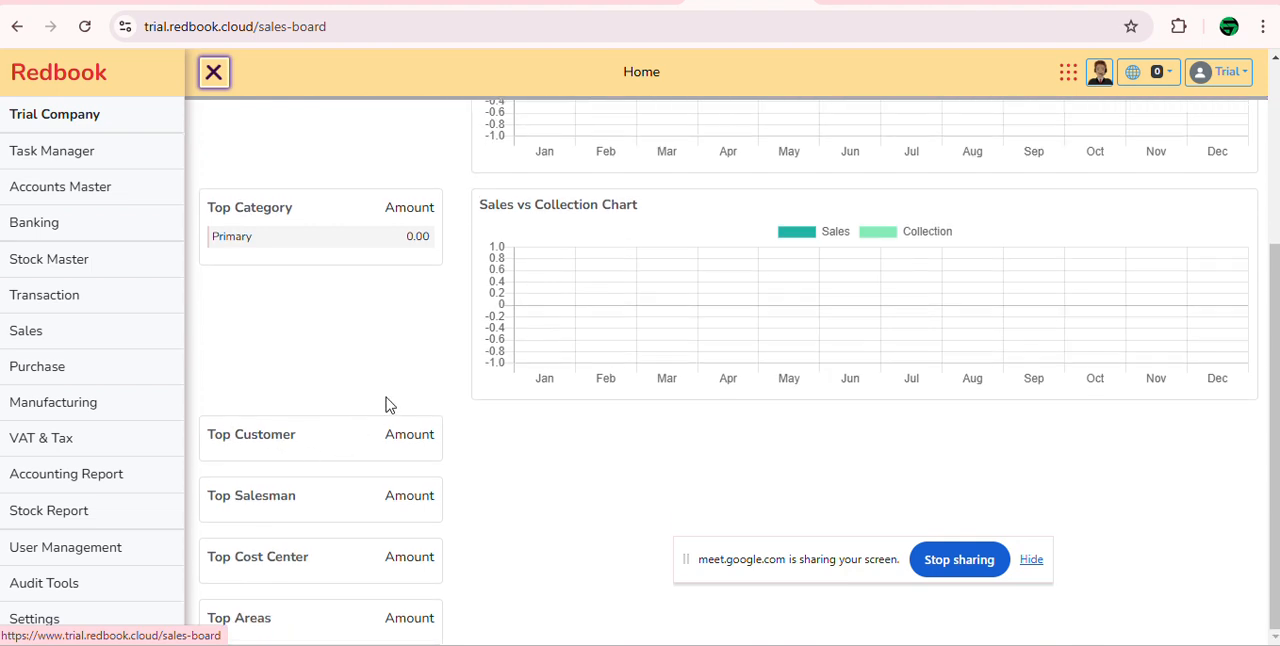
scroll(389, 405, up, 3)
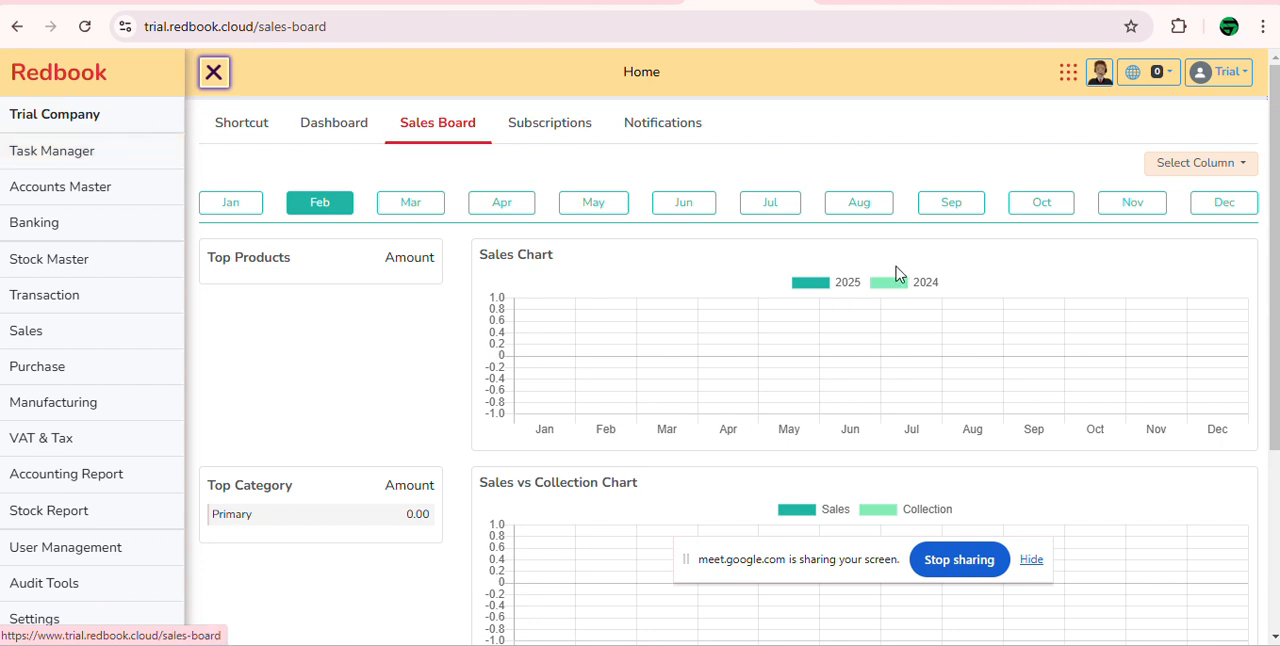
Step: Show the user account options and the additional Payroll and Fixed Asset applications, and close both lists without choosing anything
click(1234, 82)
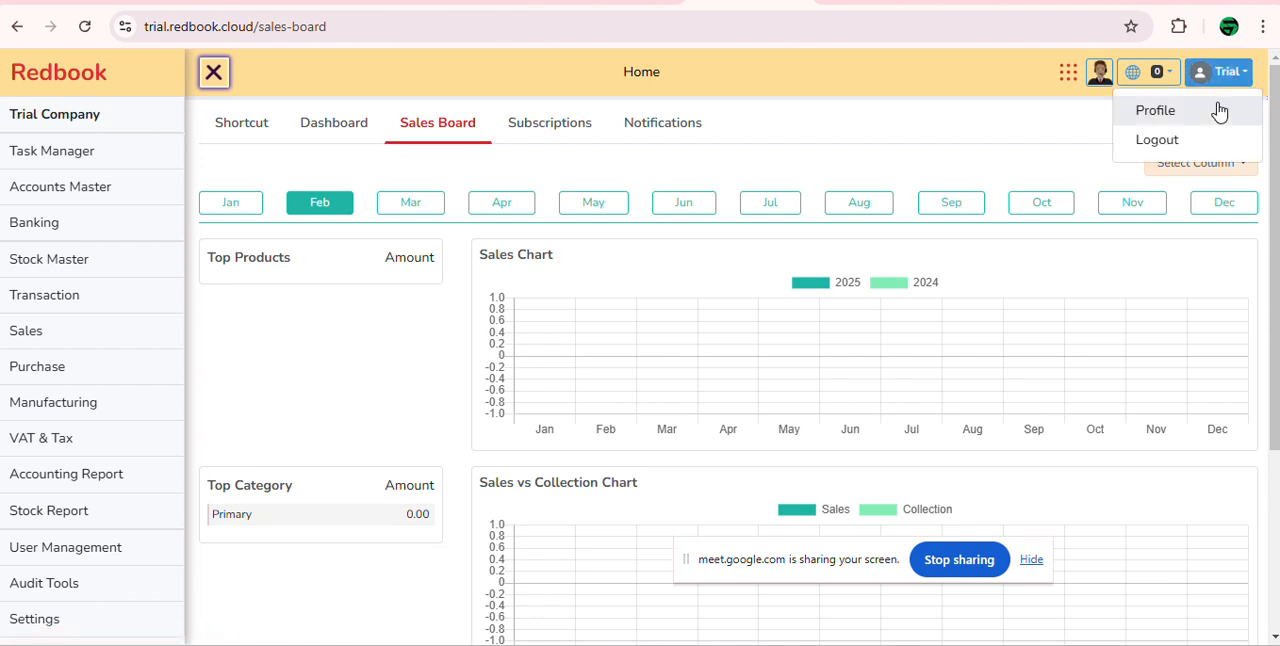
click(1008, 117)
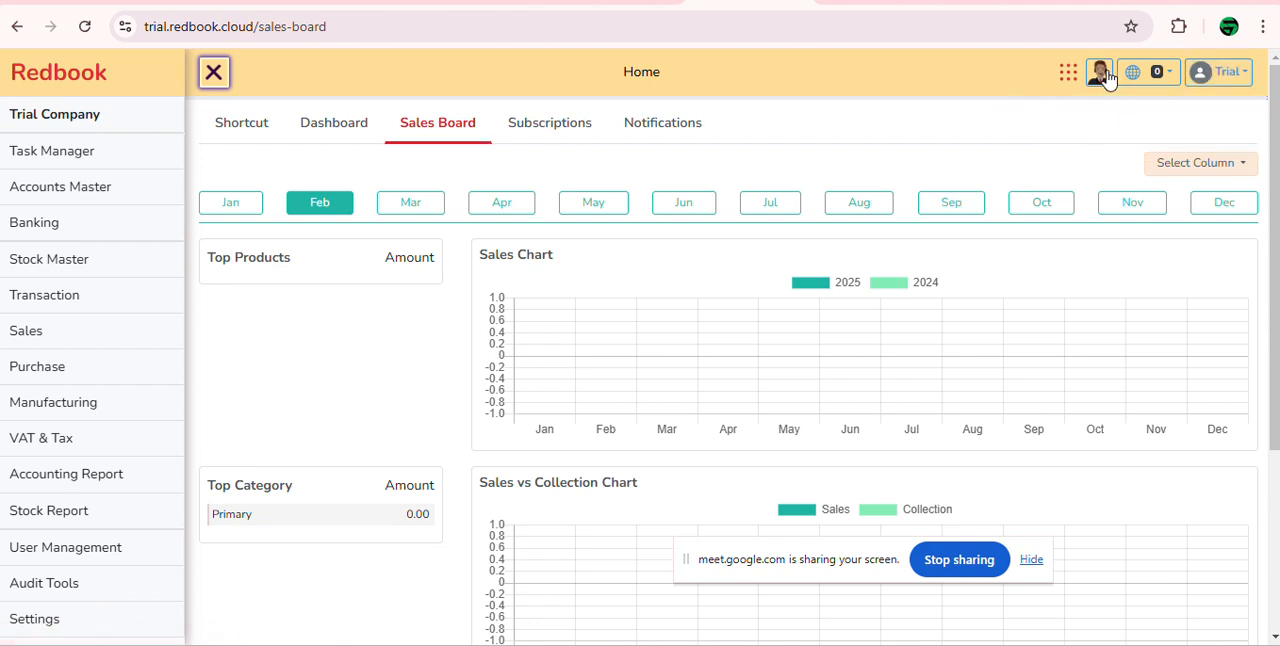
click(1067, 74)
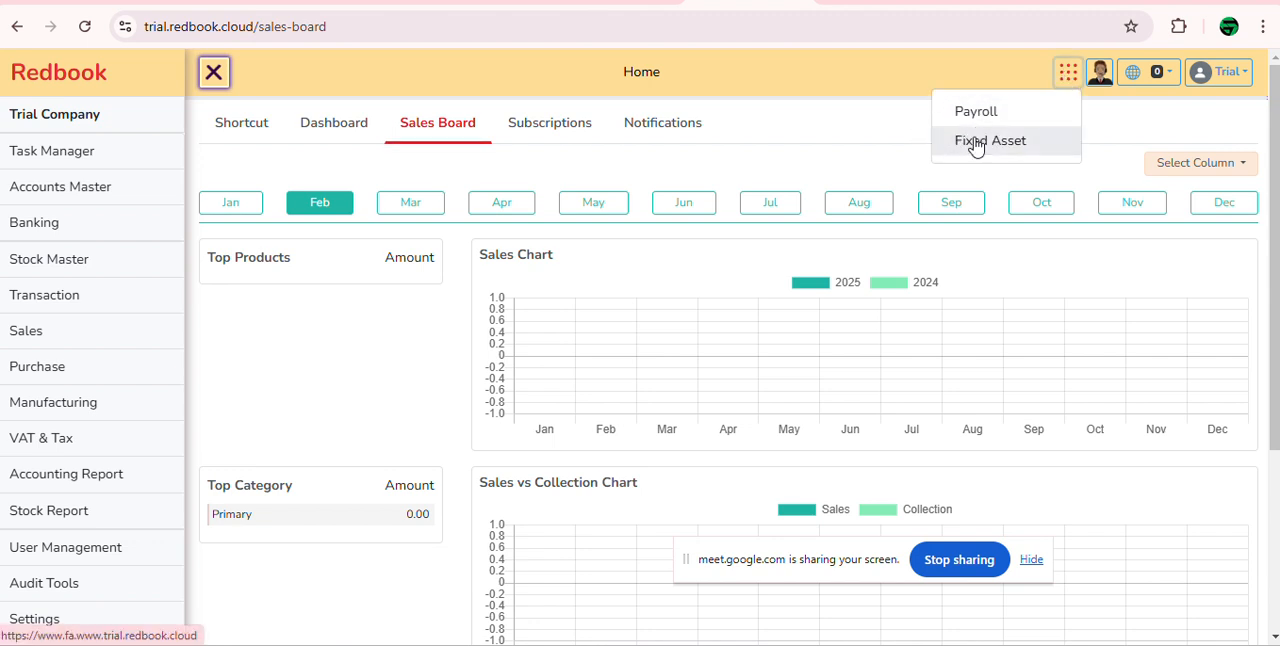
click(1066, 76)
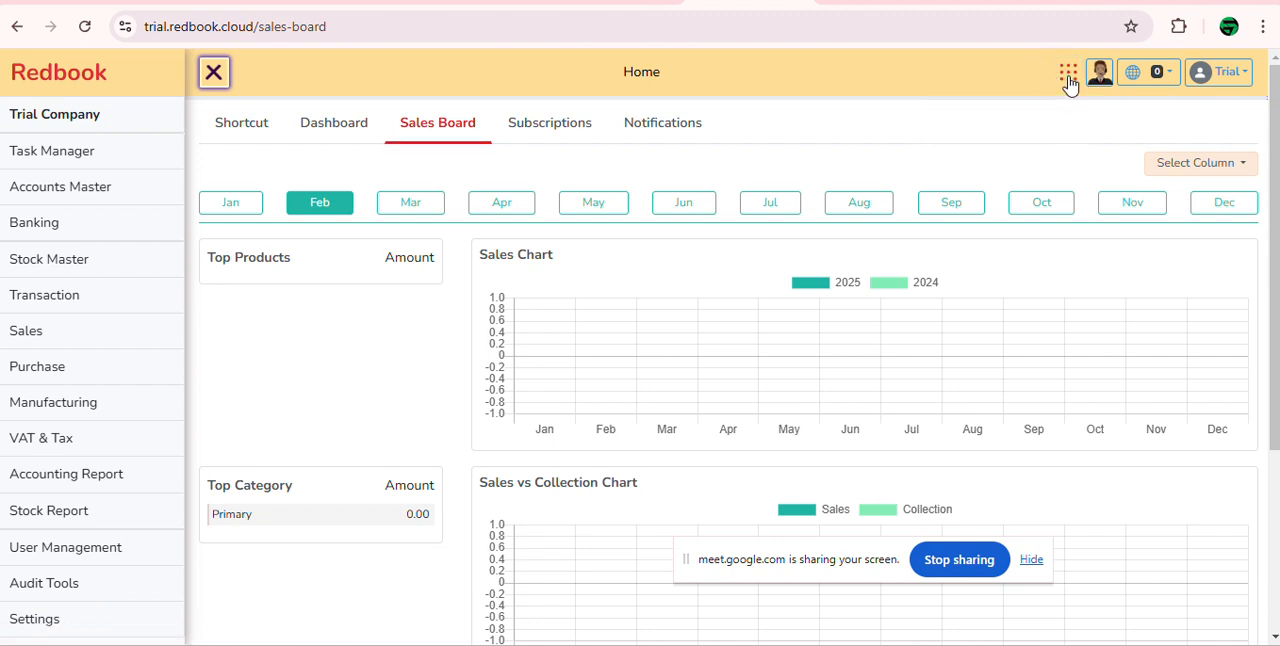
click(1068, 78)
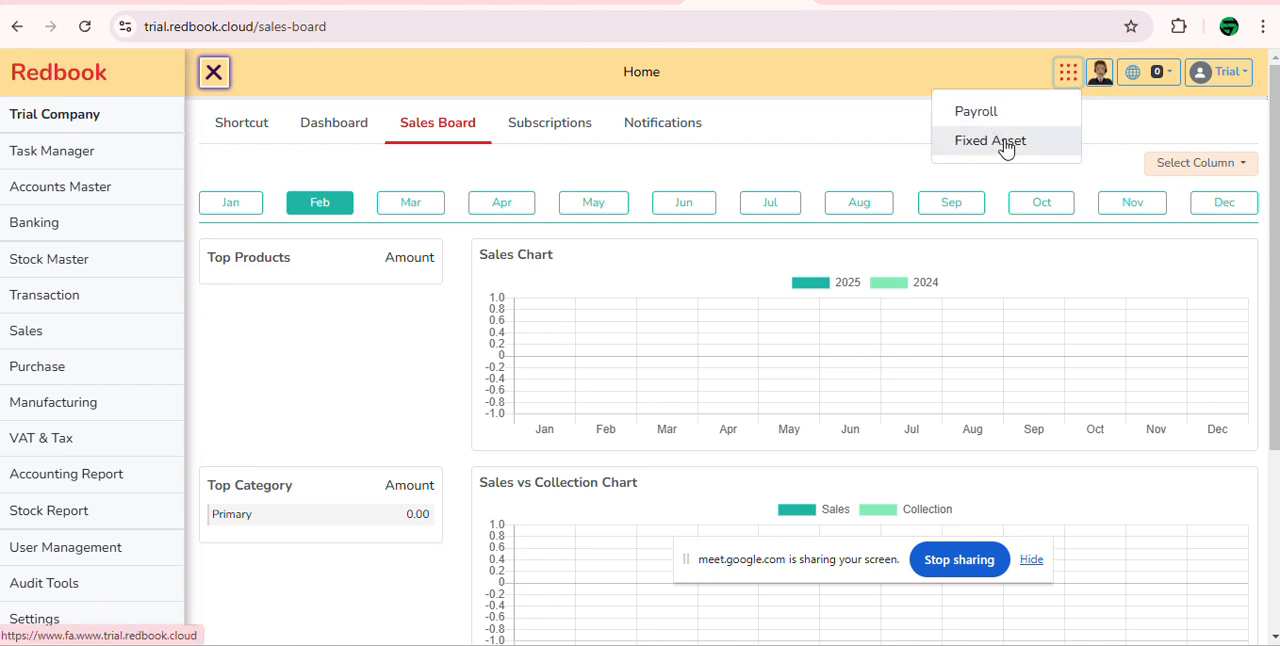
click(930, 76)
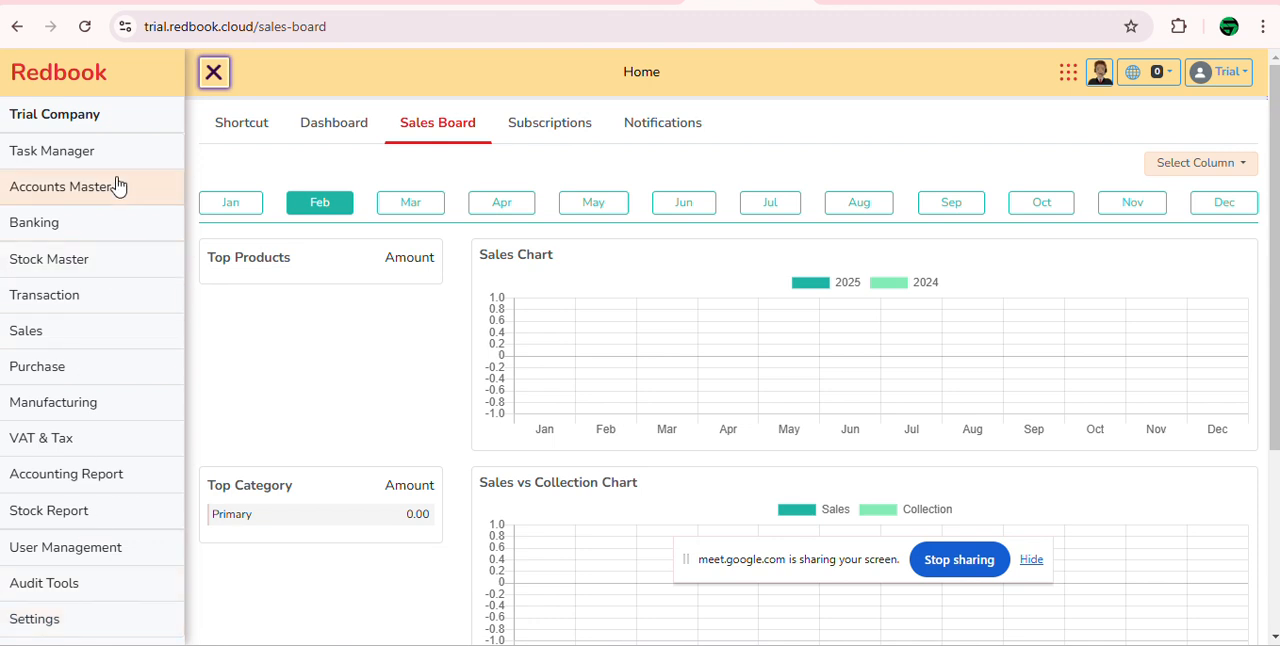
Step: Examine the submenus of the Task Manager, Accounts Master, Banking, Stock Master, Transaction and Sales modules
mouse_move(122, 165)
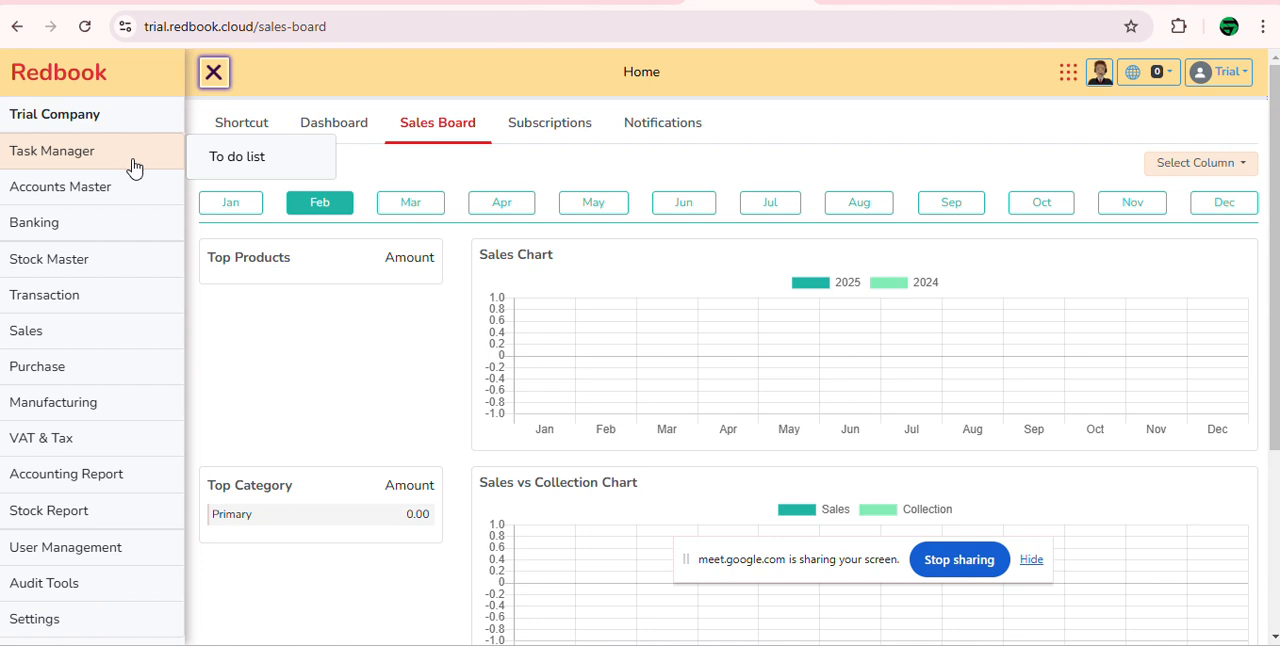
mouse_move(108, 192)
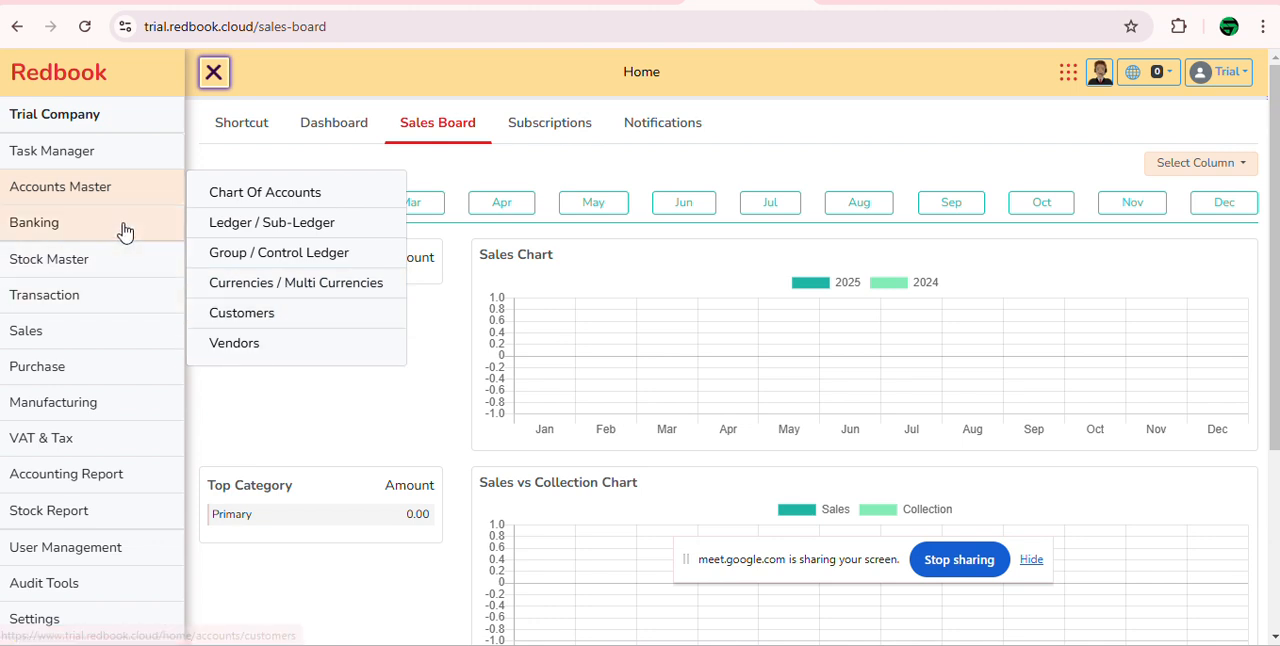
mouse_move(132, 231)
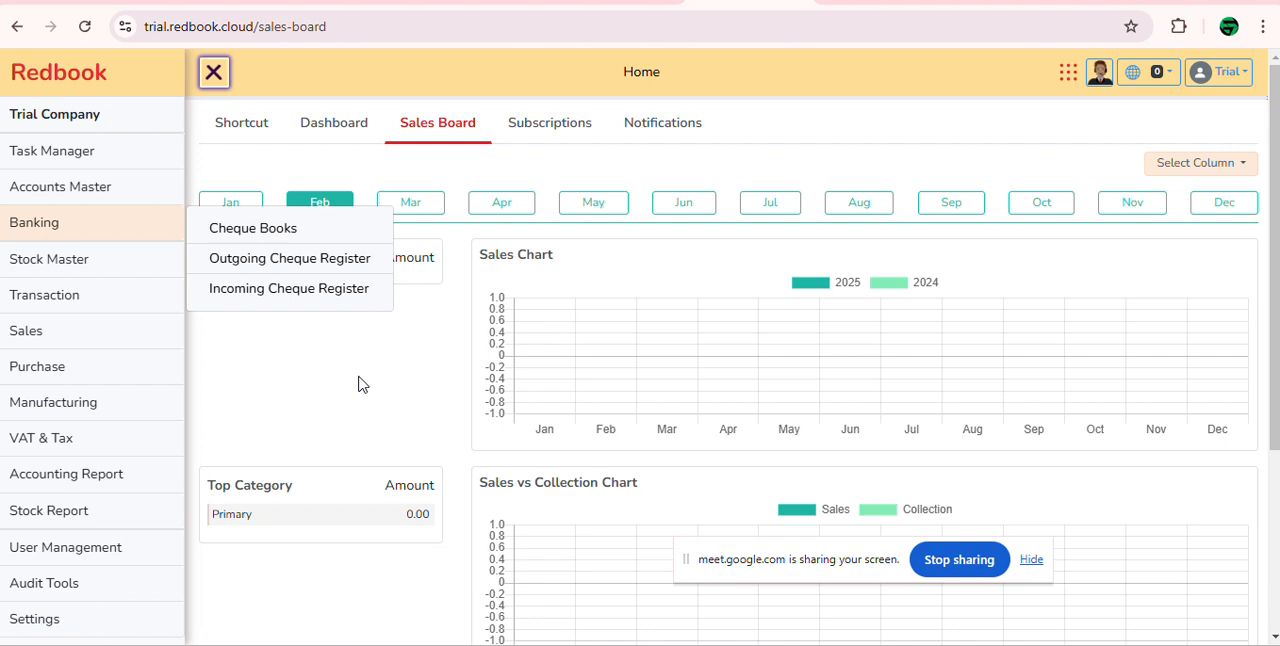
mouse_move(129, 271)
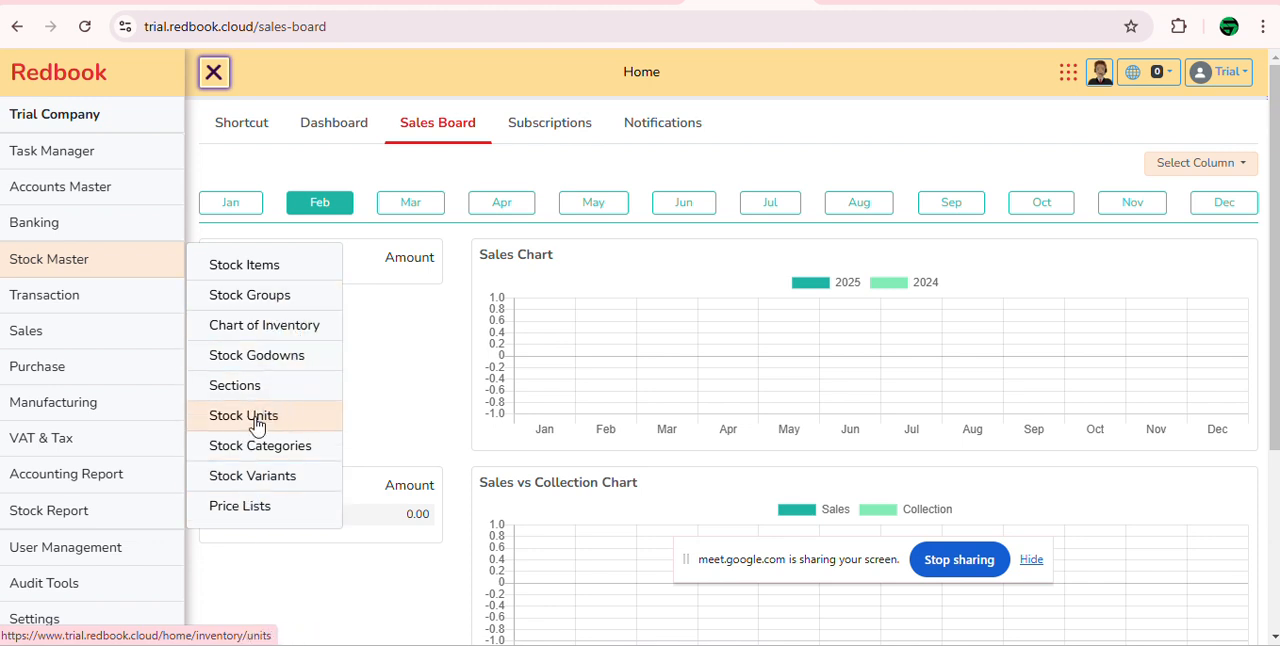
mouse_move(85, 298)
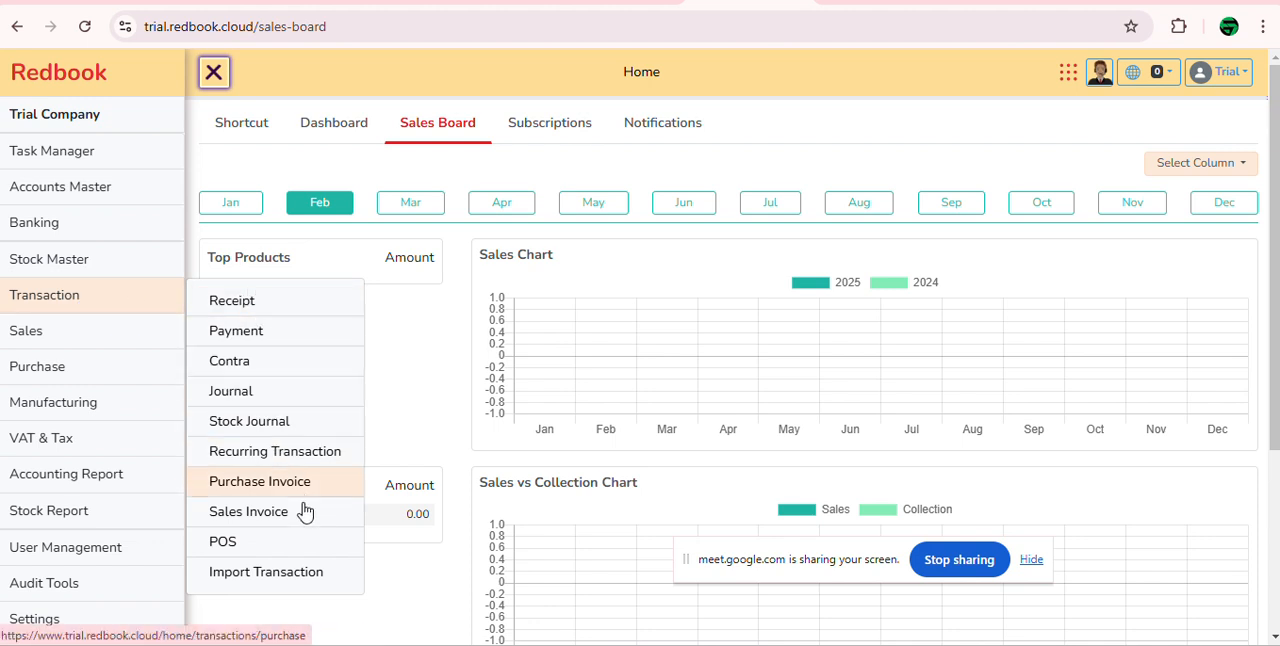
mouse_move(74, 346)
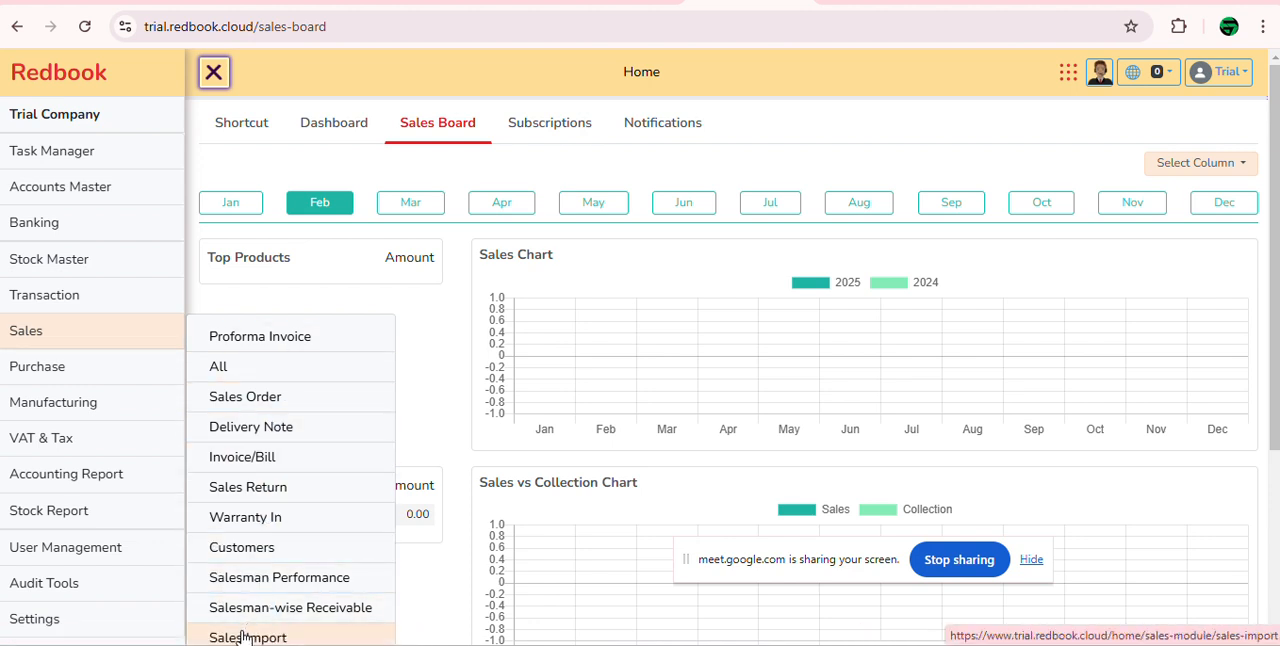
scroll(271, 434, down, 3)
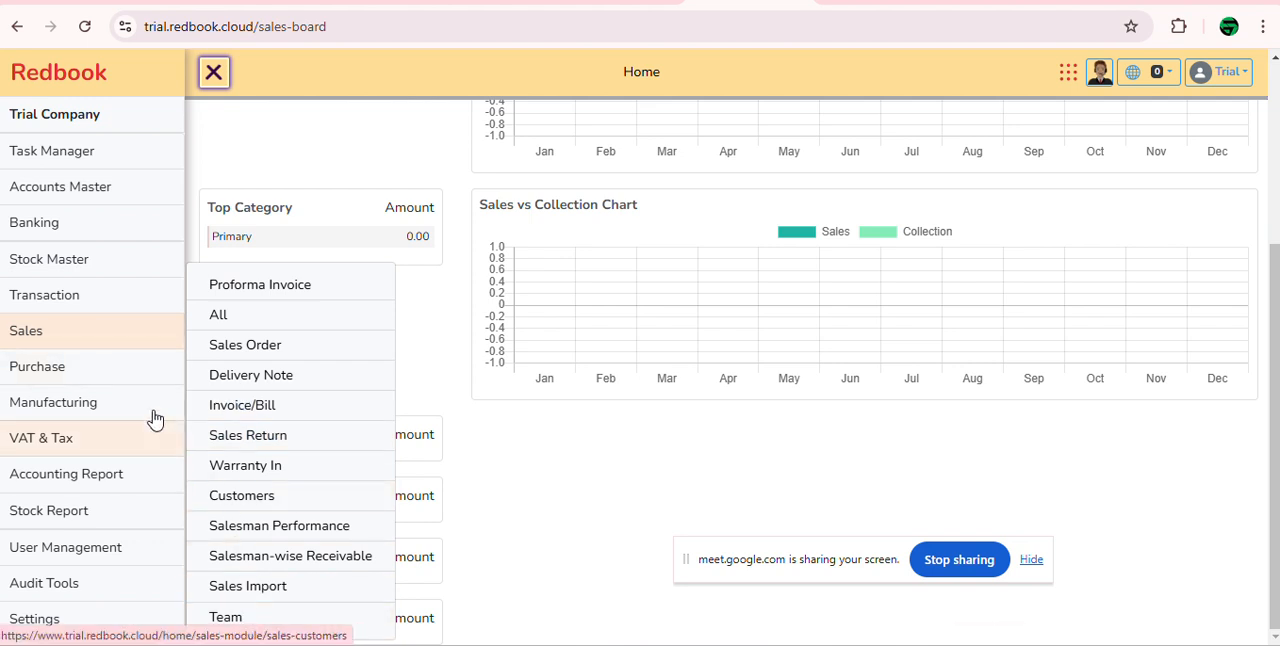
Step: Examine the submenus of the remaining modules, from Purchase, Manufacturing and VAT & Tax through the reports to User Management, Audit Tools and Settings
mouse_move(131, 366)
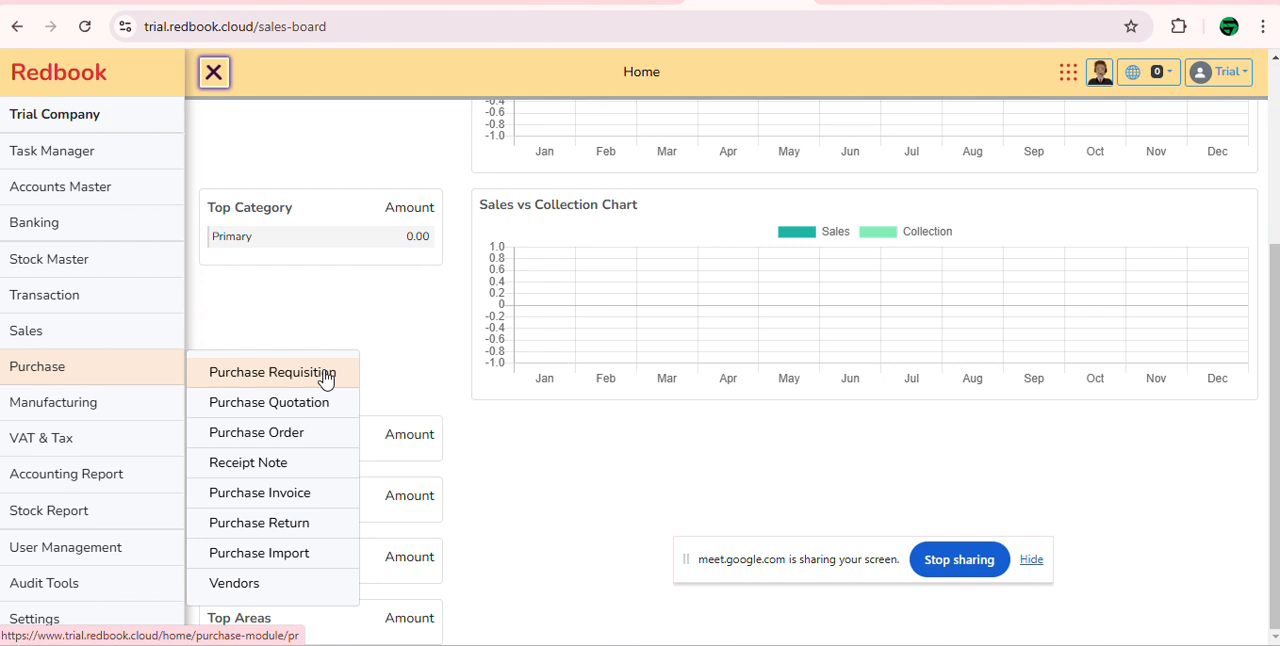
mouse_move(129, 403)
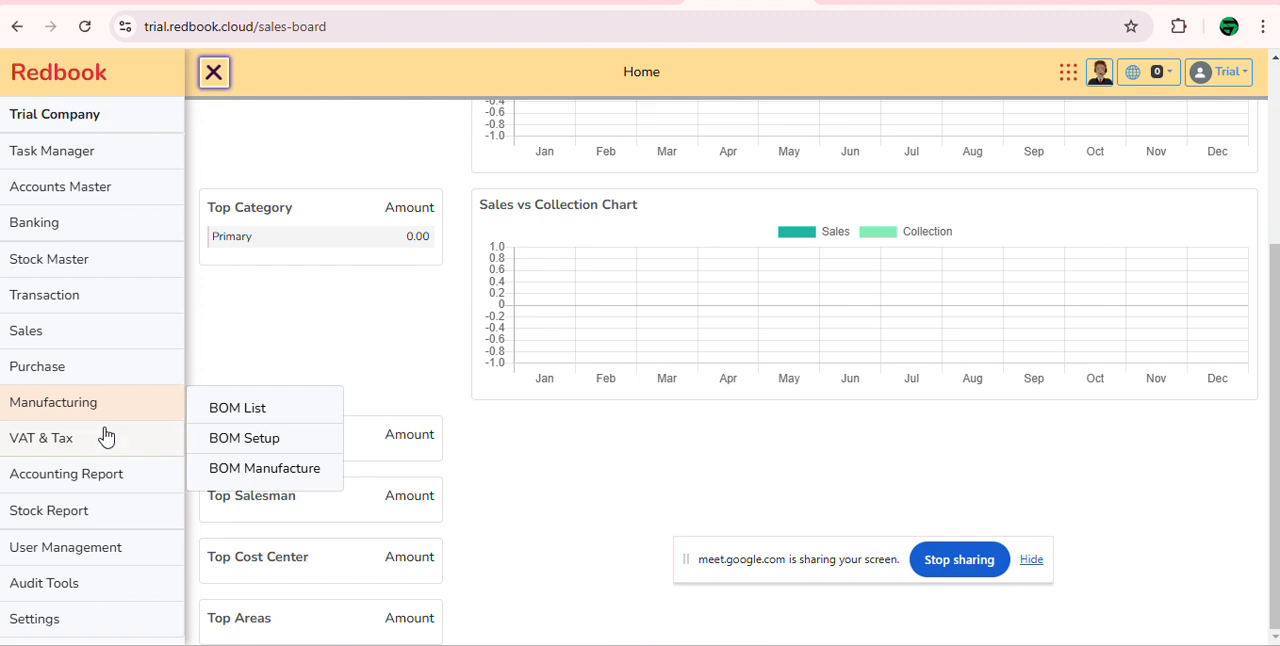
mouse_move(100, 441)
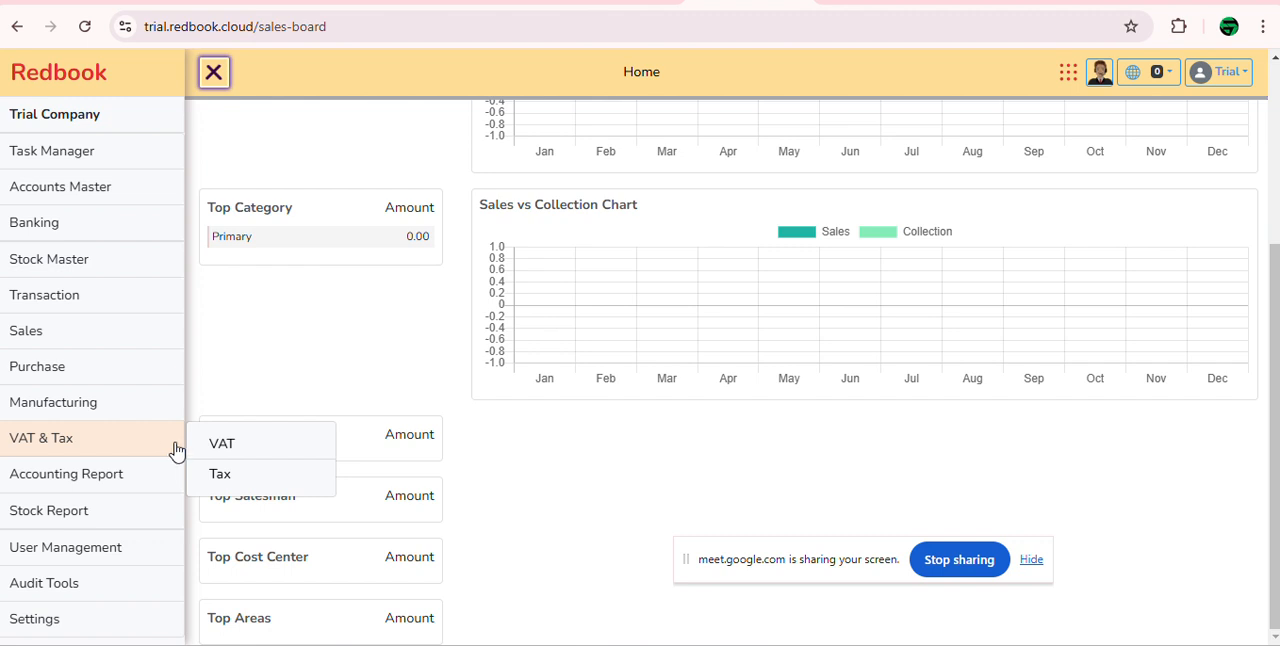
mouse_move(166, 480)
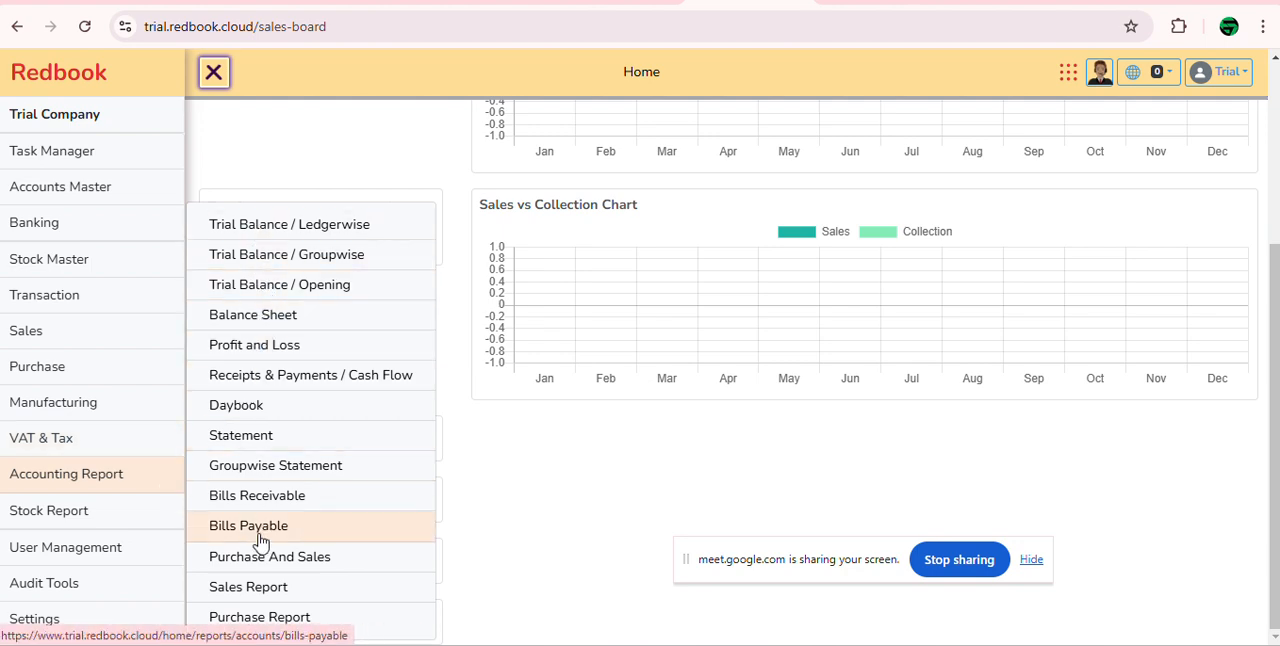
scroll(300, 600, up, 1)
scroll(325, 430, down, 1)
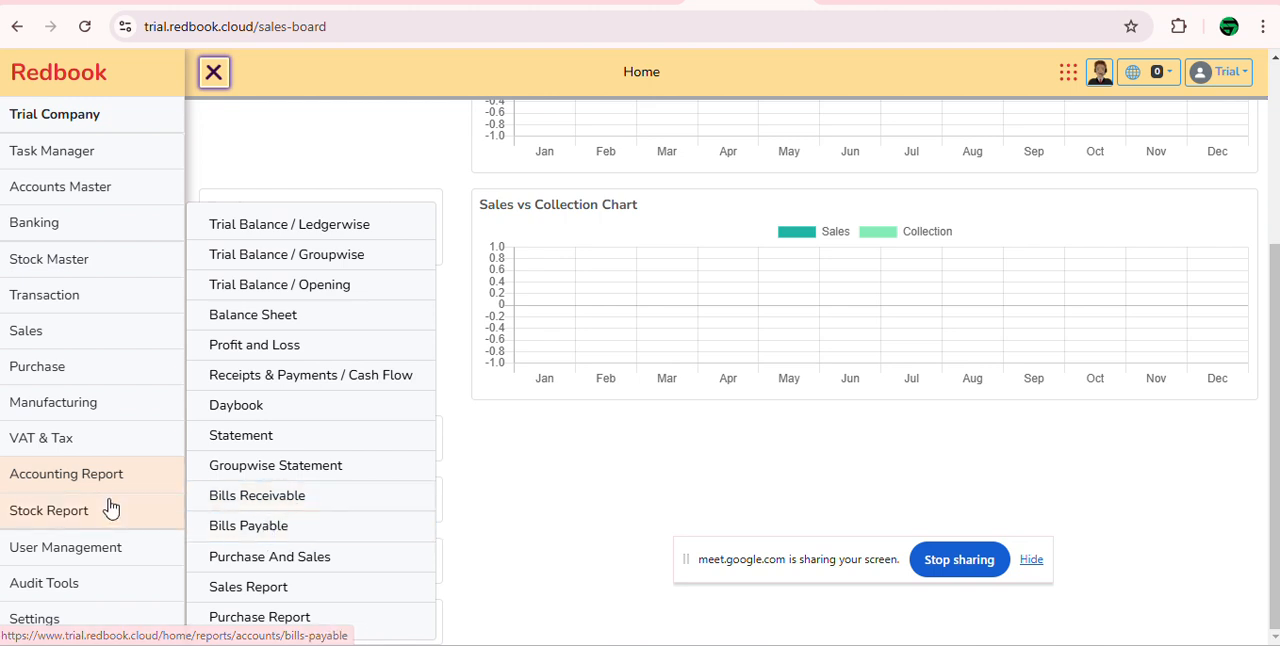
mouse_move(106, 510)
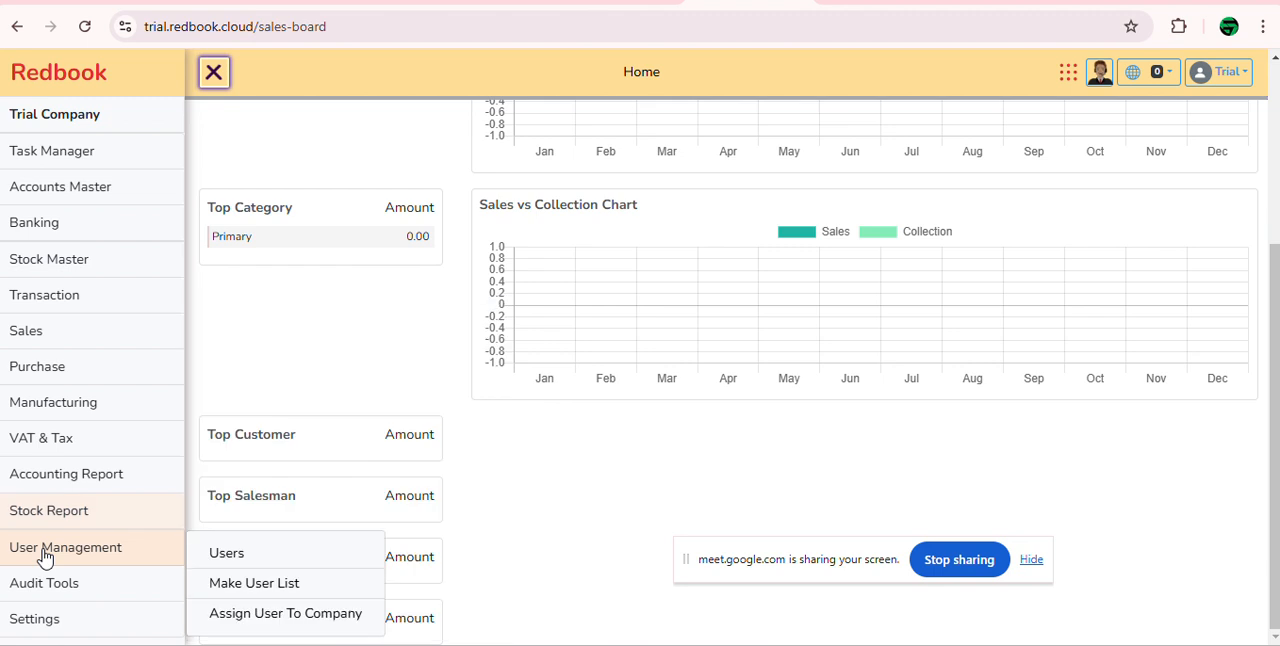
mouse_move(85, 590)
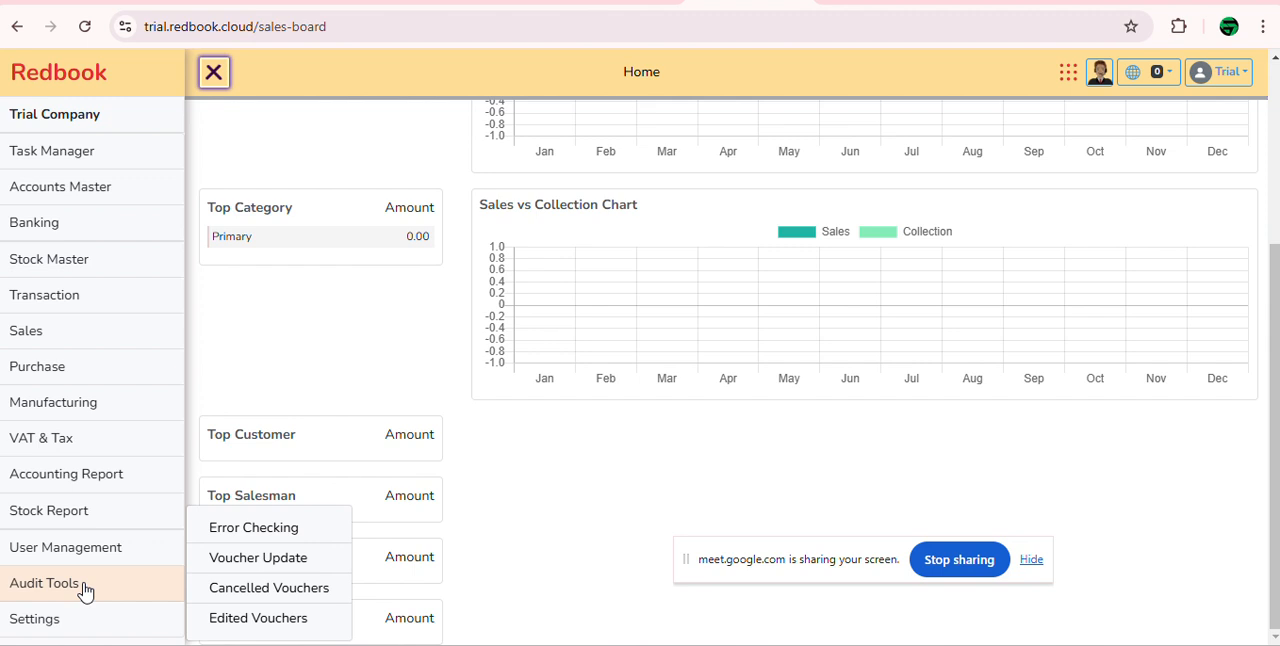
mouse_move(83, 615)
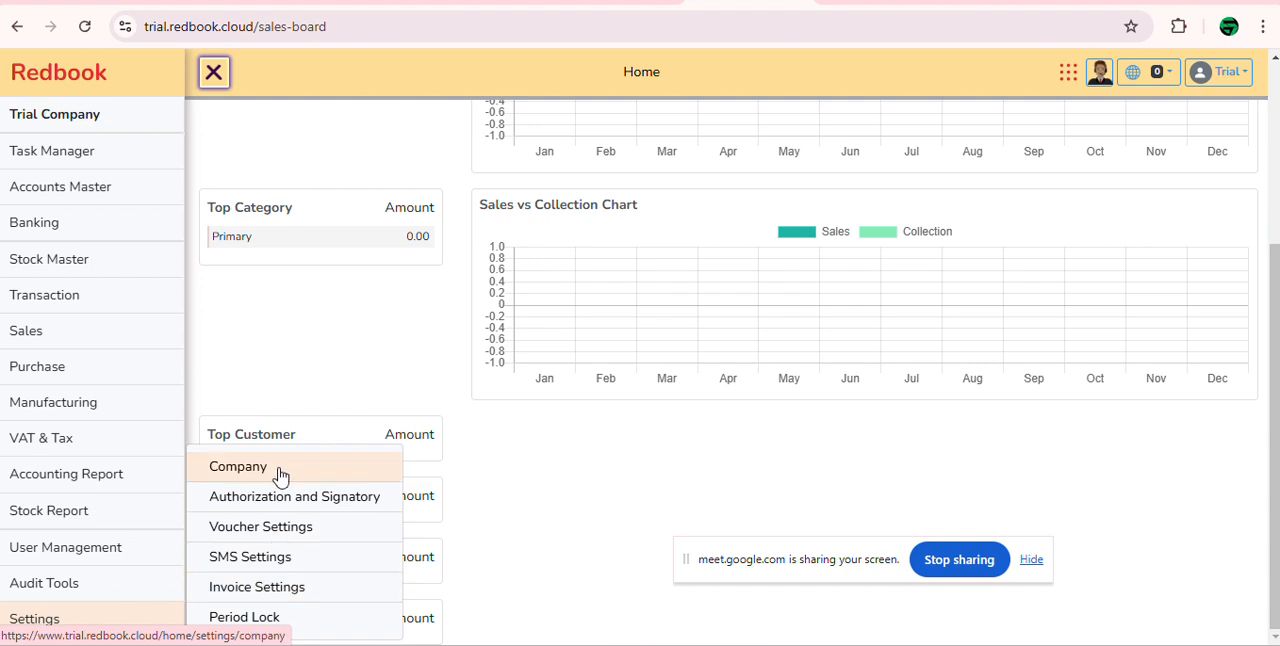
scroll(323, 234, up, 3)
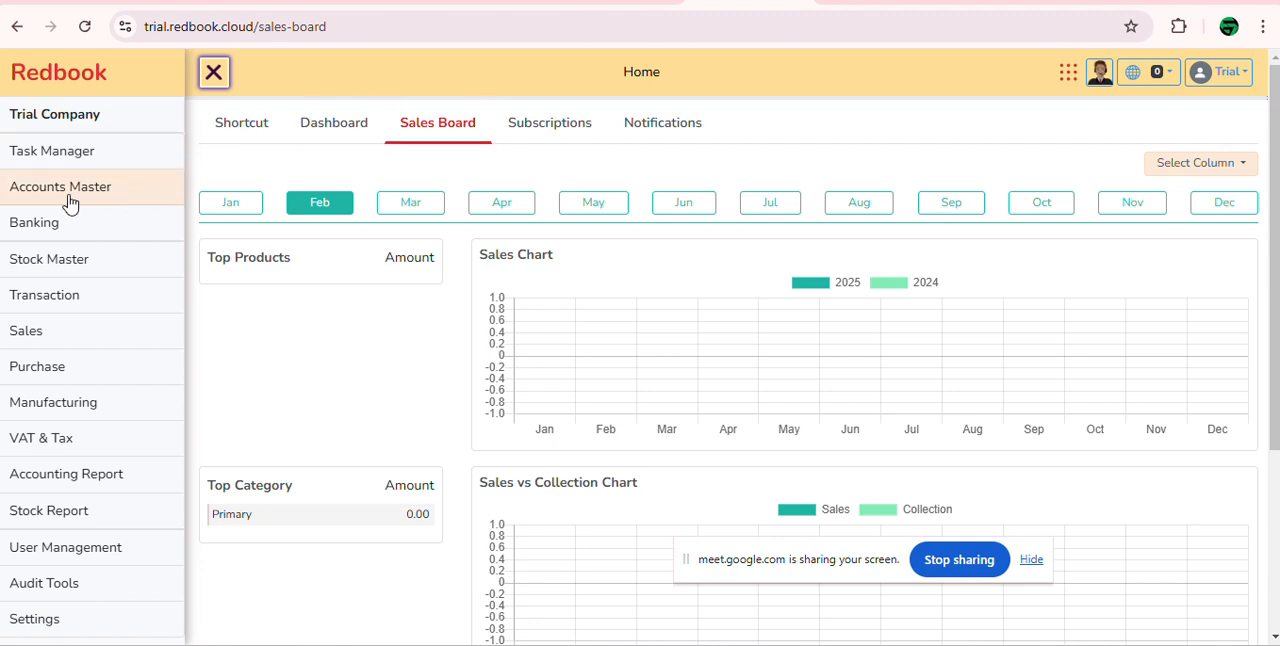
Step: Revisit the Transaction and Accounts Master options and open the Ledger / Sub-Ledger page
mouse_move(69, 203)
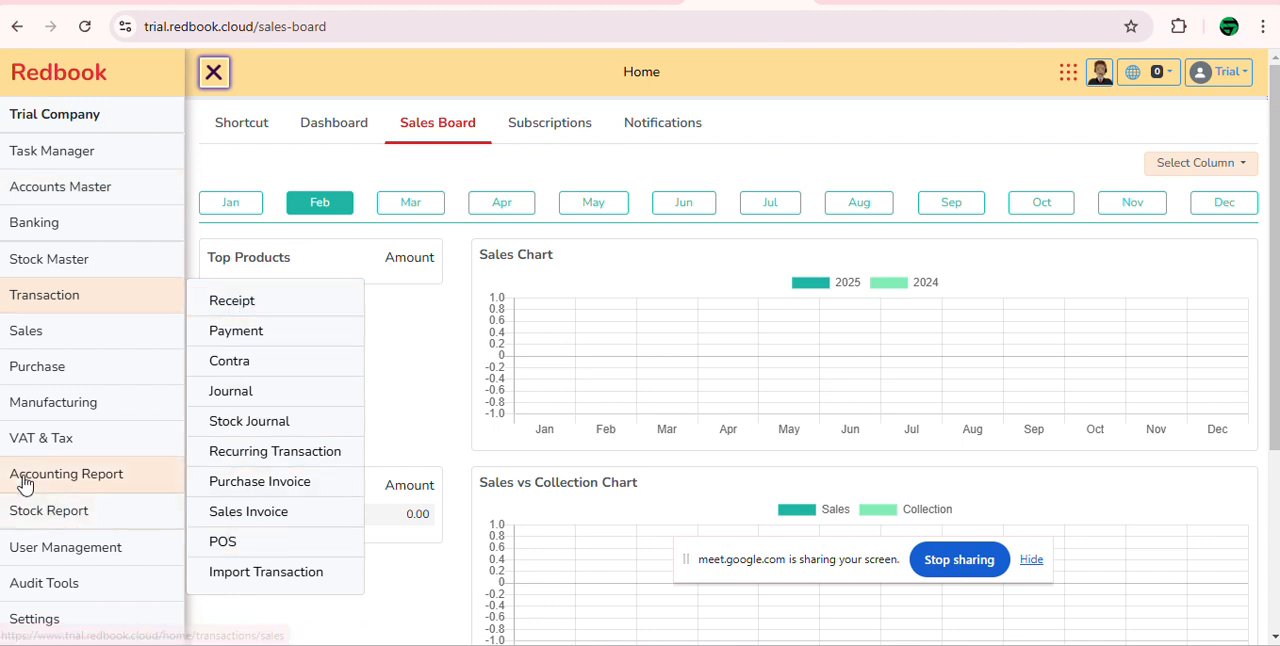
mouse_move(60, 474)
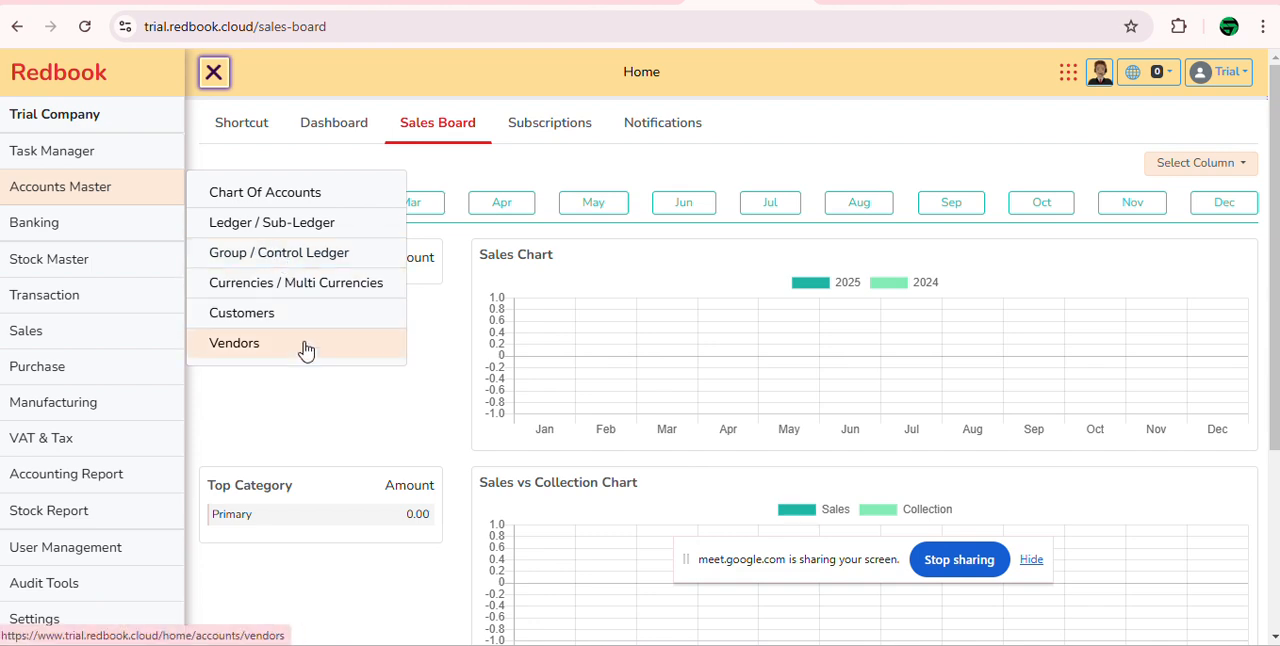
click(306, 222)
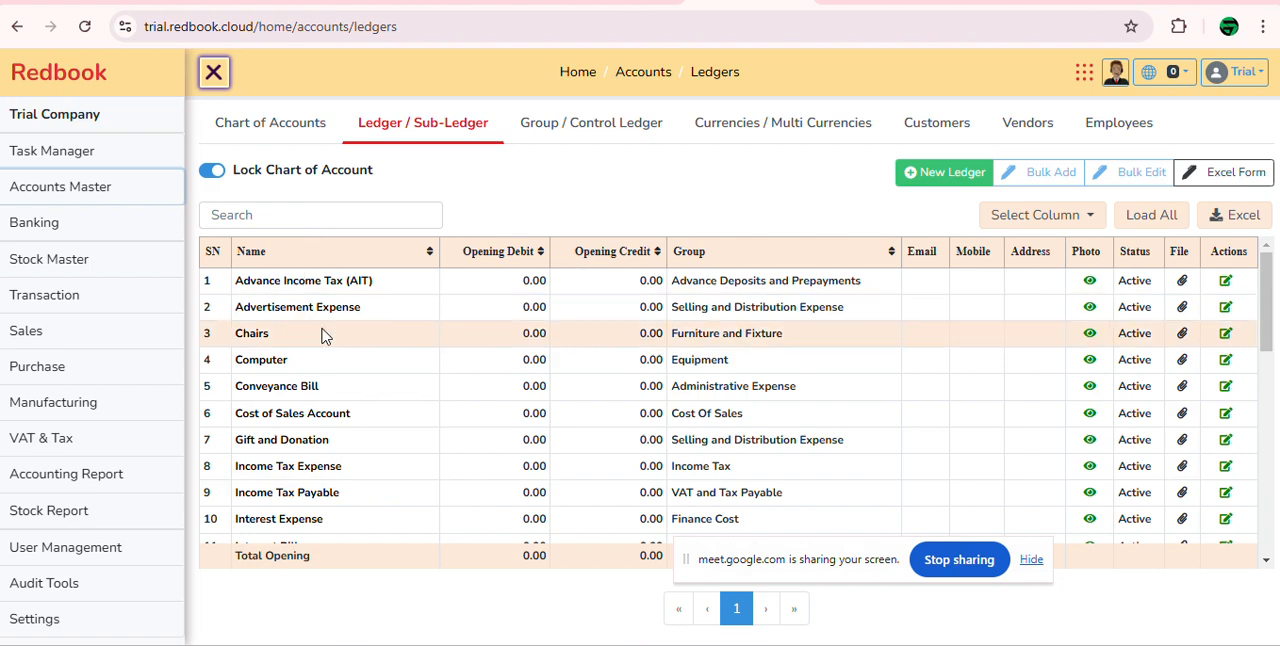
Step: Examine the default ledgers and their groups, from Advance Income Tax (AIT) to VAT Payable
scroll(325, 333, down, 7)
scroll(323, 332, up, 5)
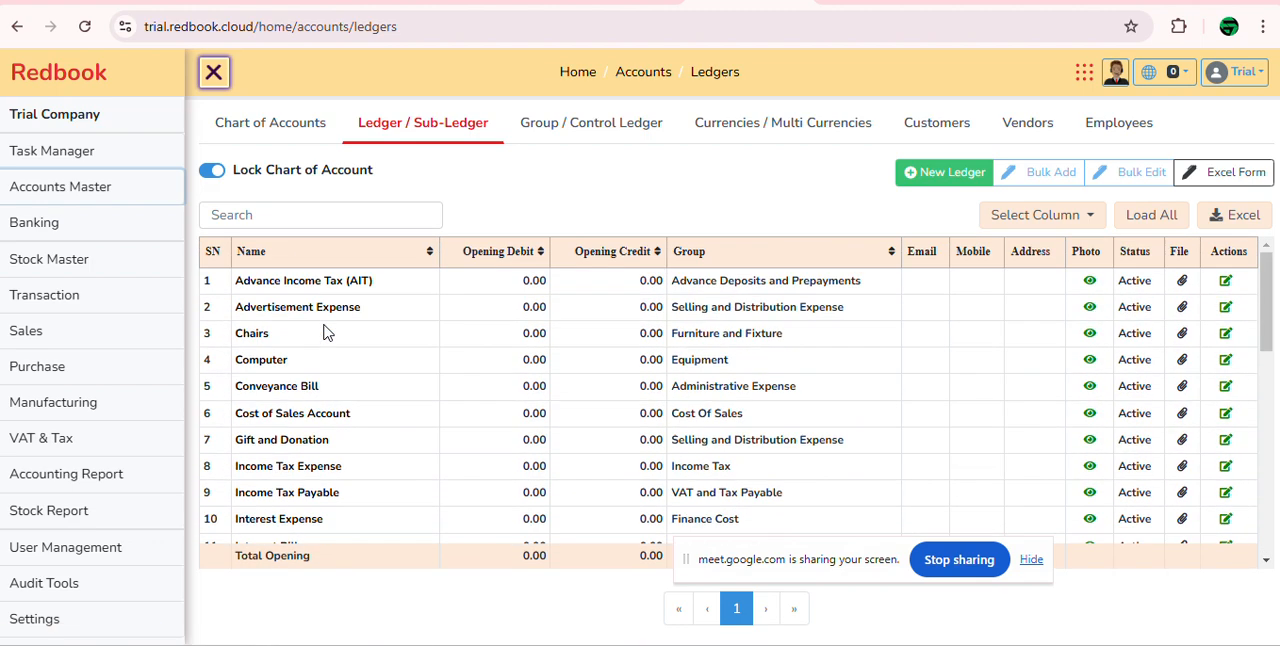
scroll(310, 331, down, 10)
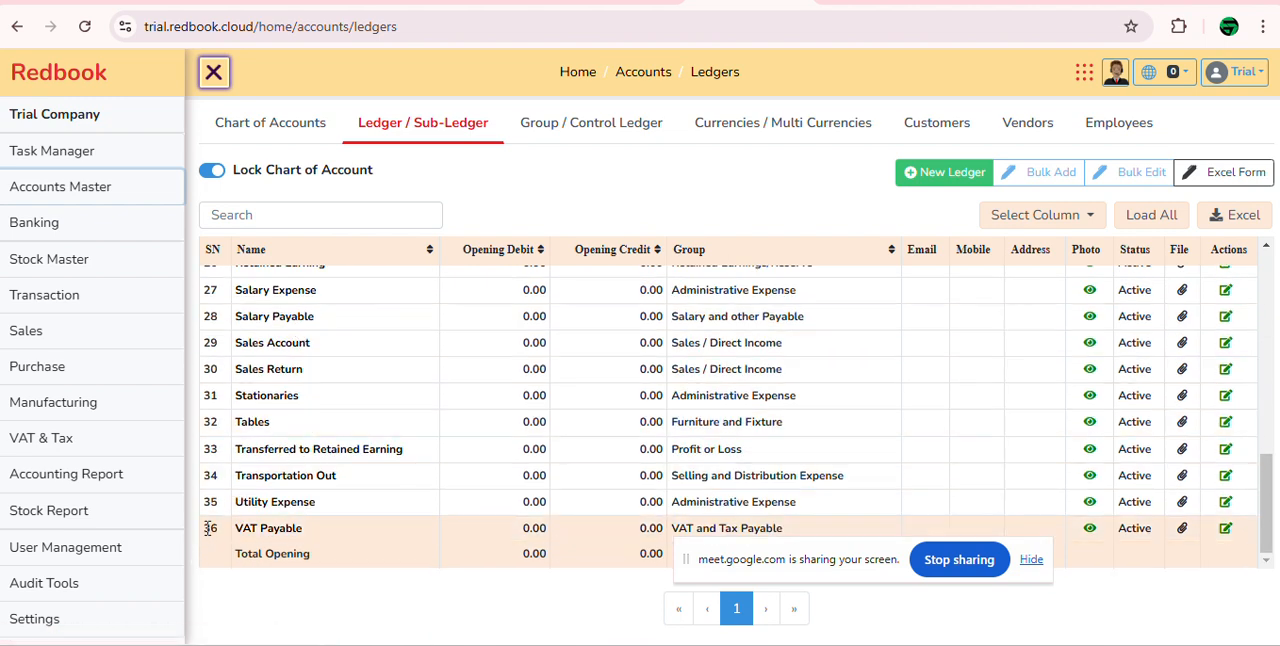
drag(201, 528, 343, 528)
click(400, 583)
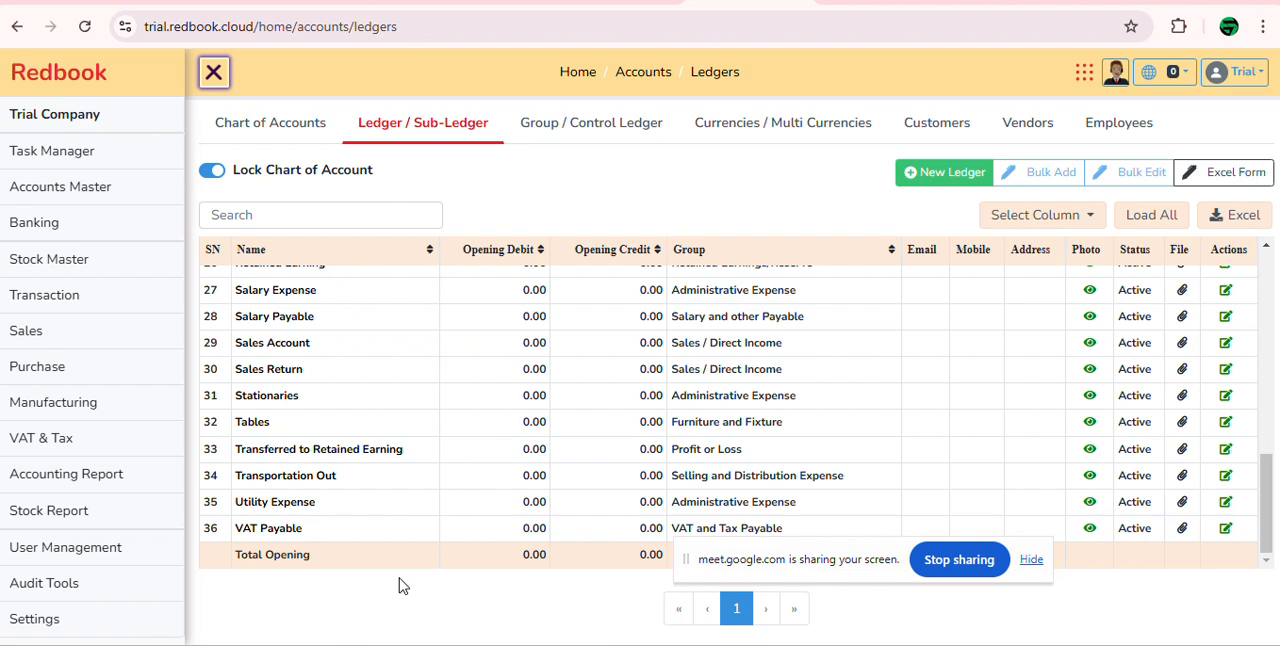
scroll(380, 462, up, 10)
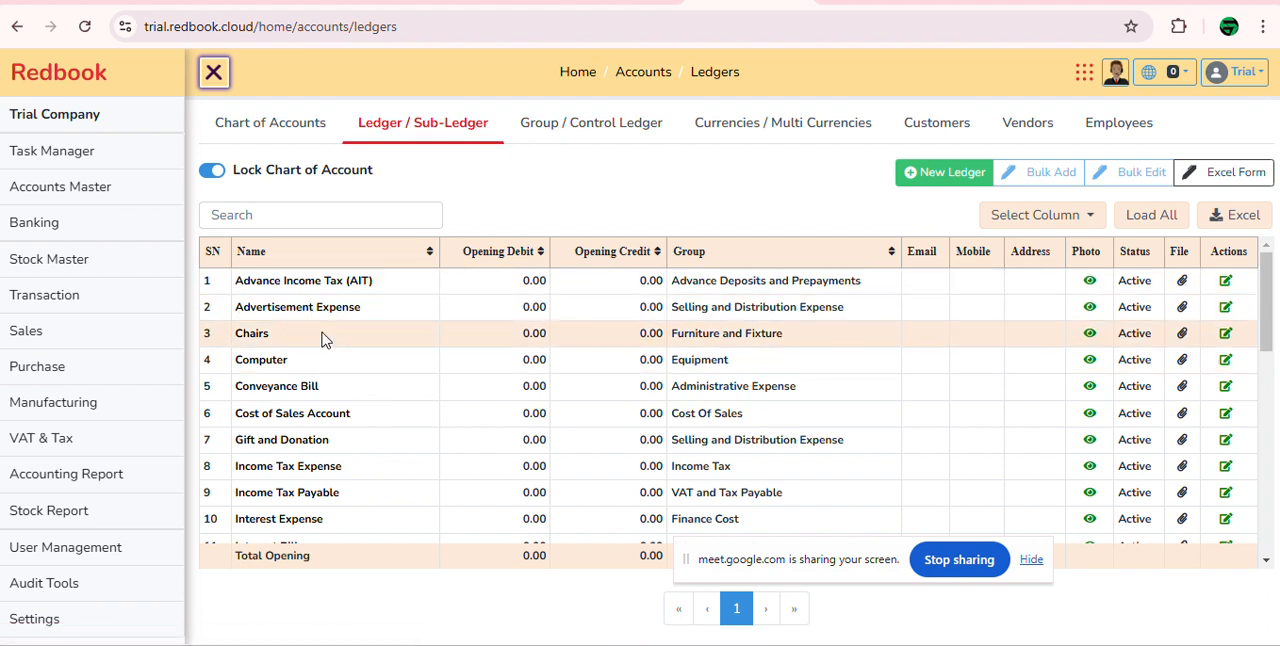
drag(321, 388, 233, 398)
click(710, 215)
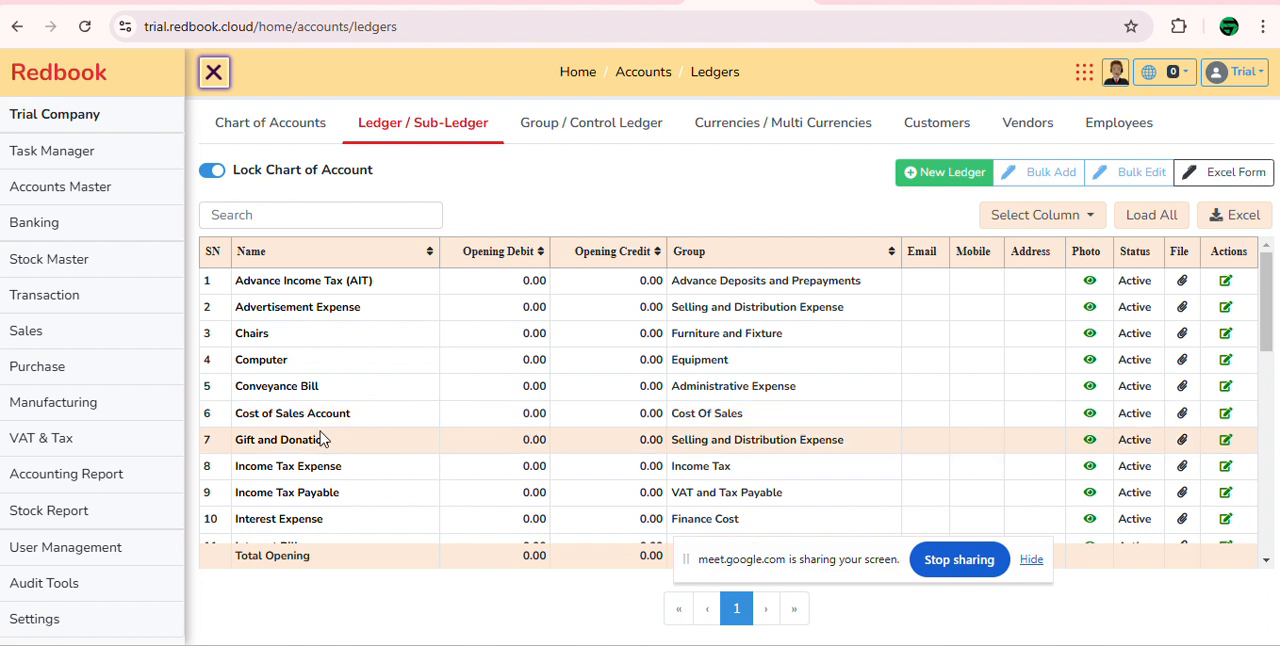
scroll(330, 470, down, 1)
scroll(330, 470, down, 2)
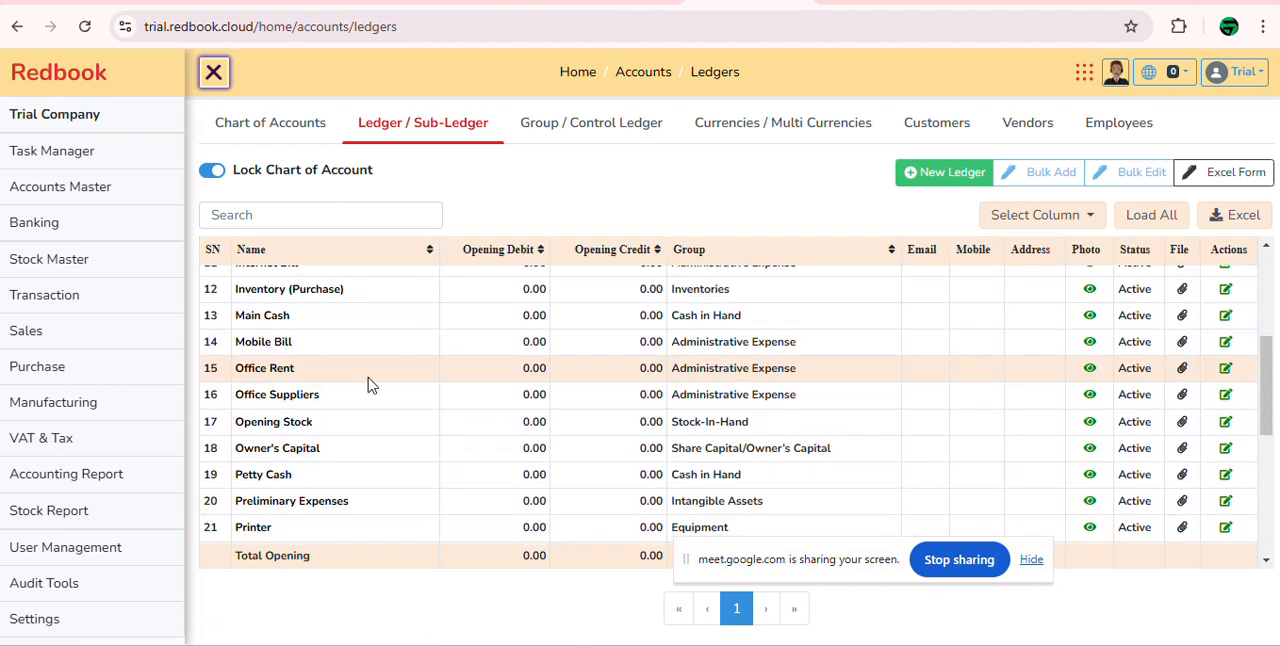
scroll(366, 380, down, 3)
scroll(366, 380, up, 4)
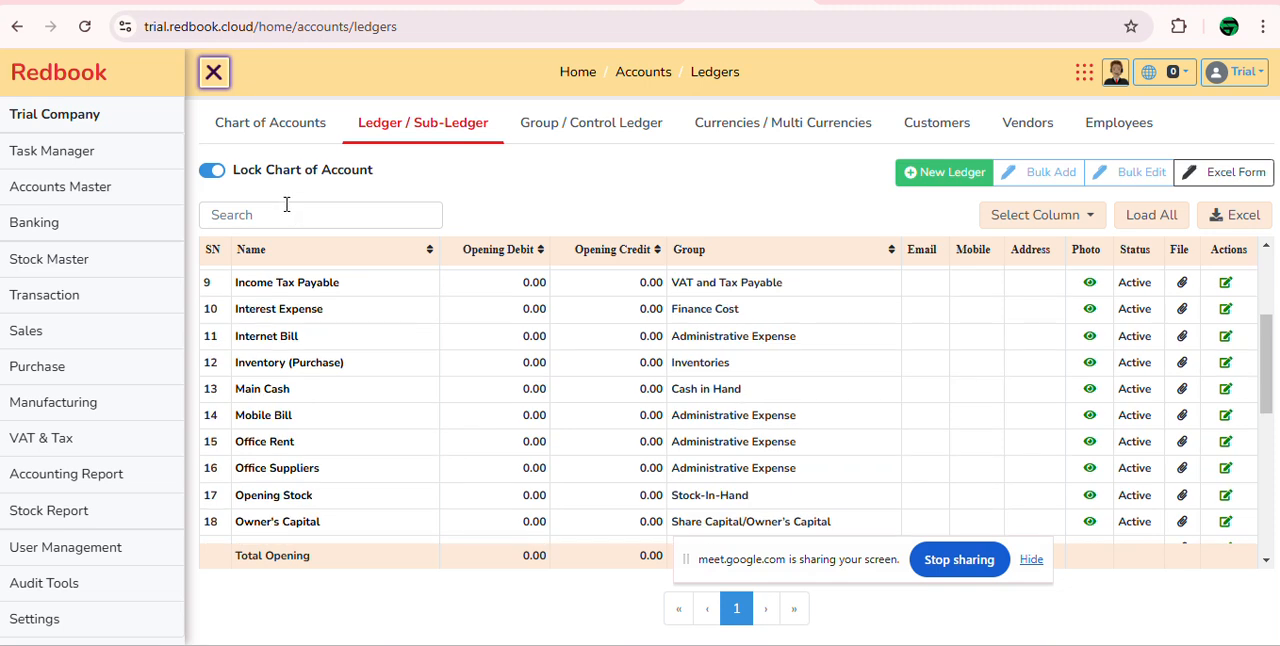
Step: Search the ledger list for "enter", clear the search and point out the Lock Chart of Account option
click(293, 214)
text(enter)
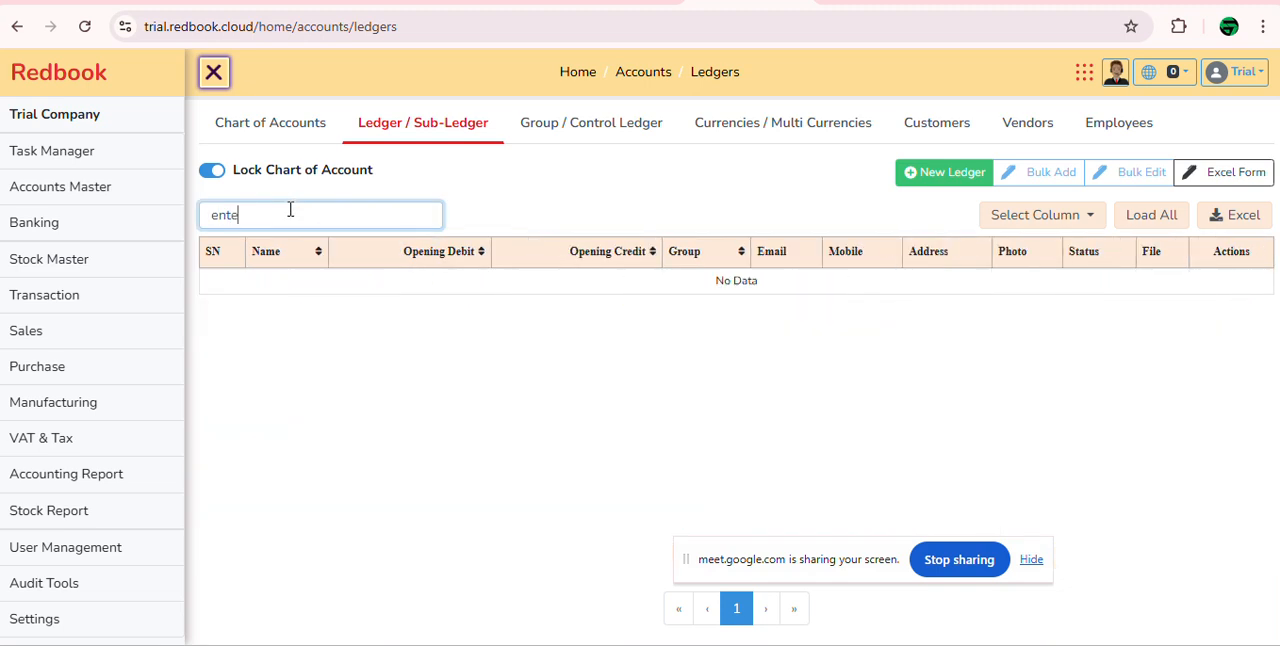
key(BackSpace)
key(BackSpace)
key(BackSpace)
key(BackSpace)
key(BackSpace)
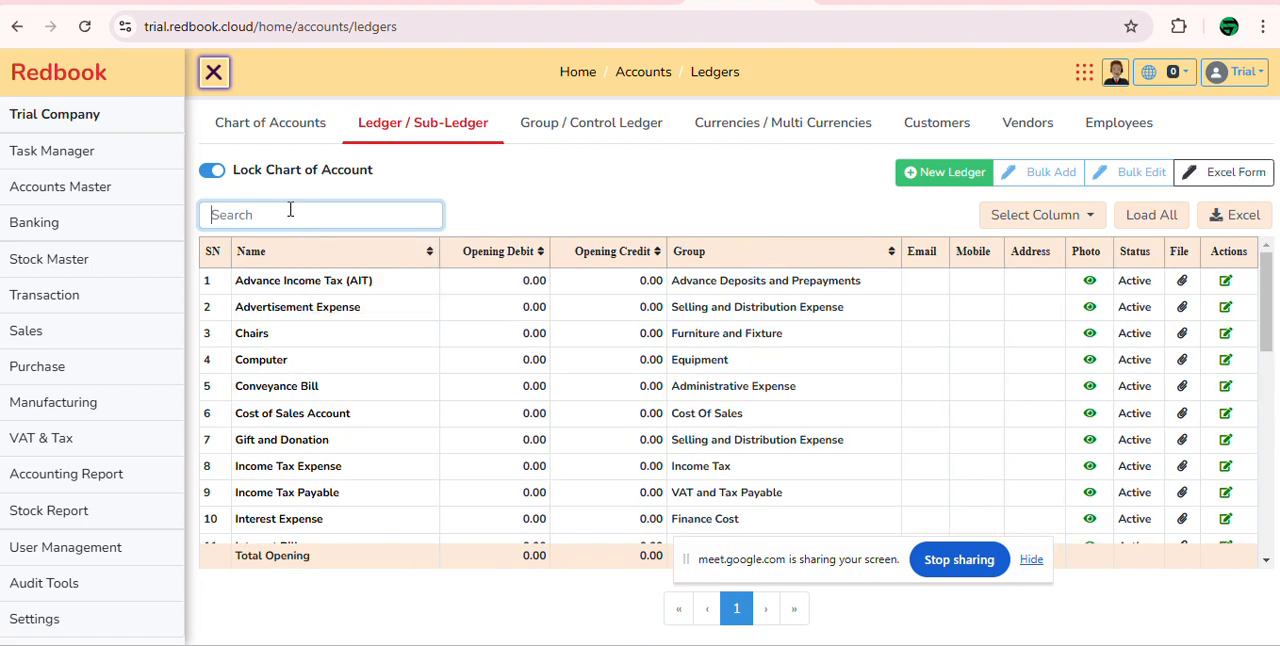
click(213, 180)
click(425, 140)
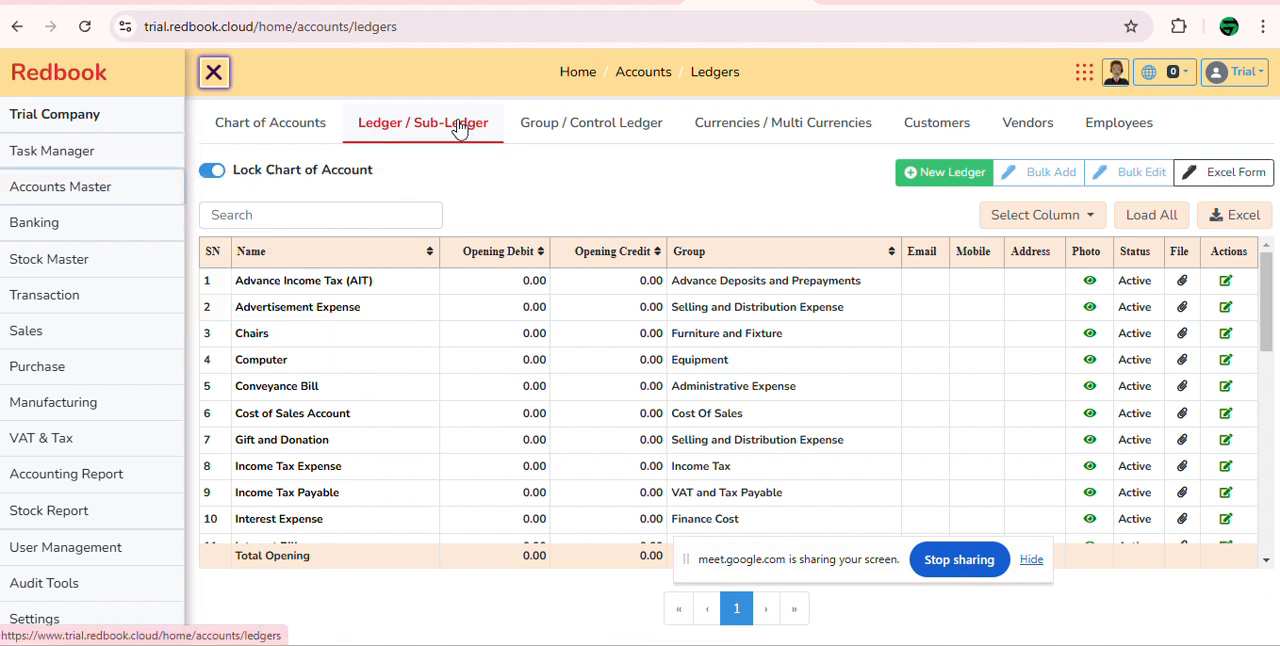
Step: Start a new ledger named Entertainment, leaving its alternative name and ledger code empty
click(940, 180)
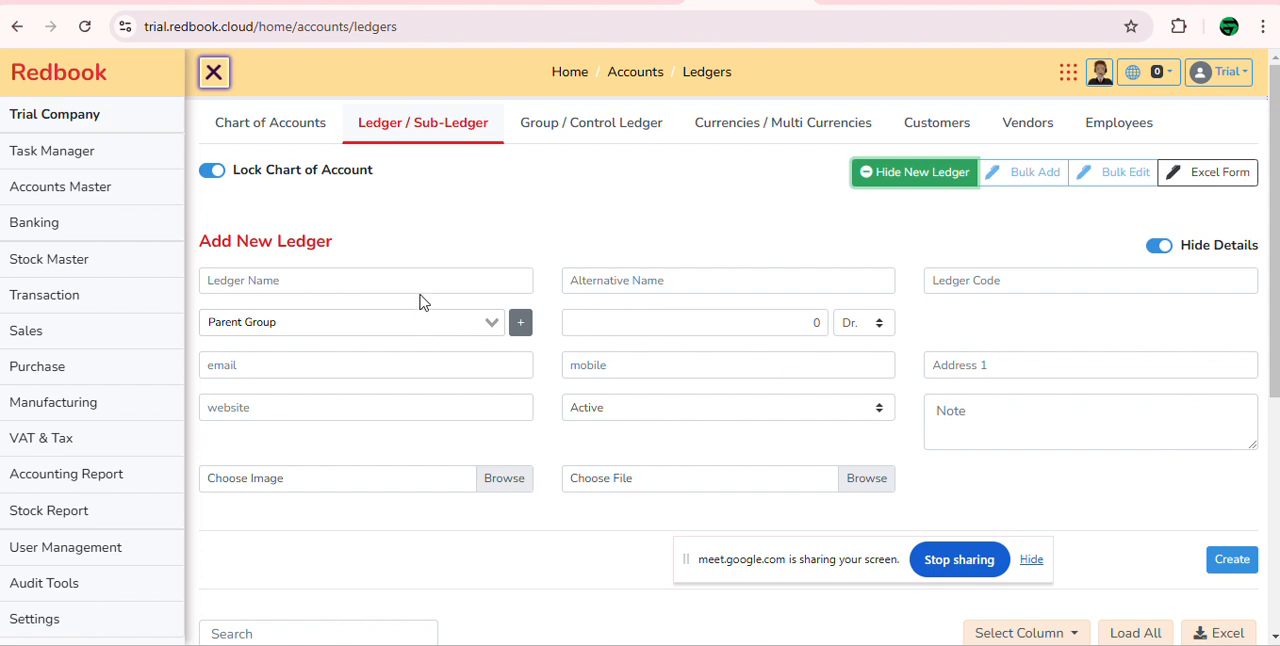
click(421, 288)
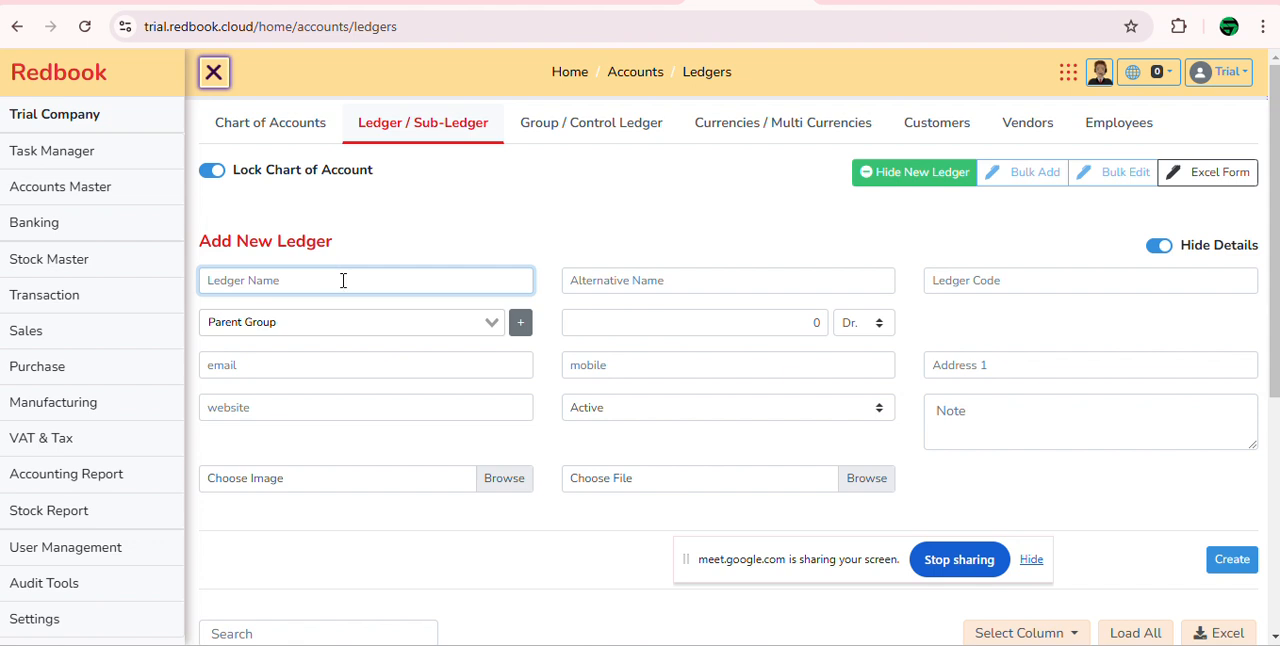
text(Entertainment)
key(Tab)
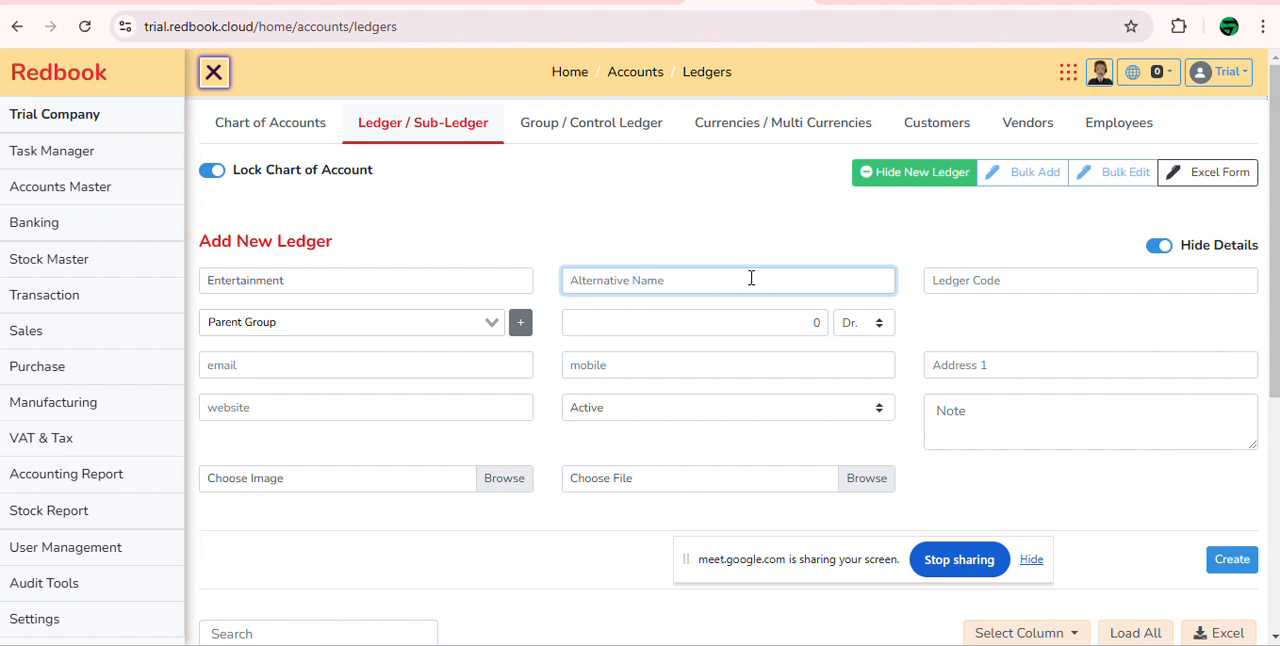
click(1000, 278)
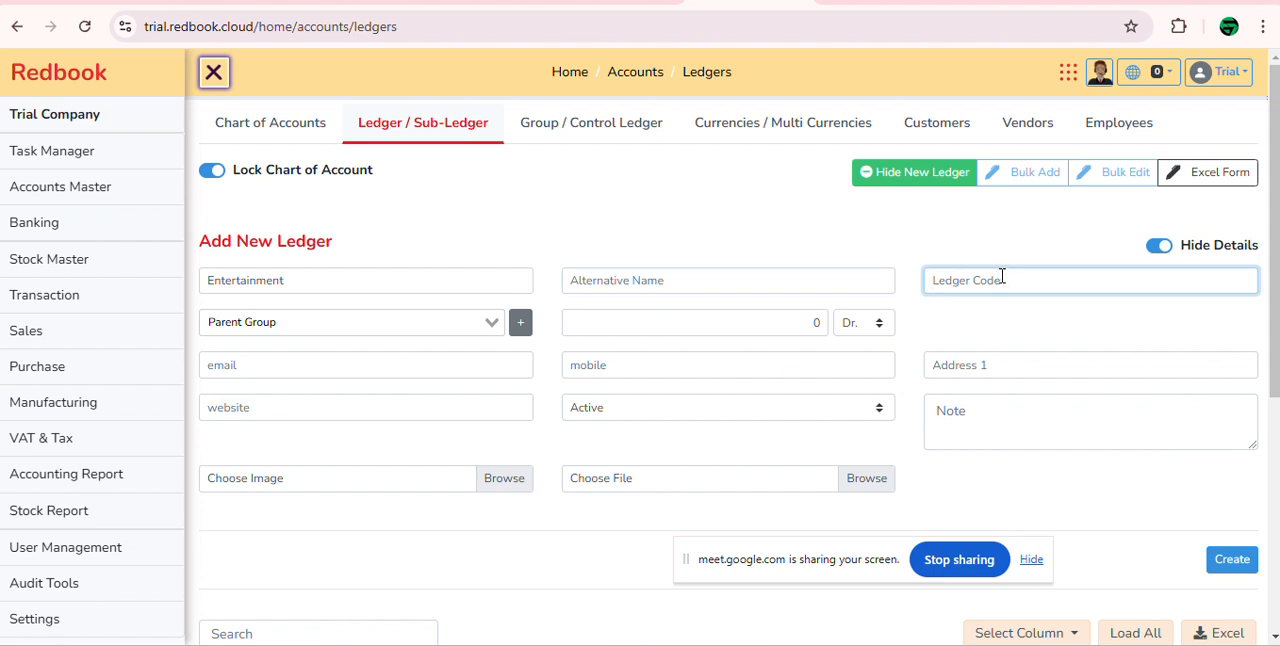
Step: Filter the parent groups by "expe" and assign the Entertainment ledger to Administrative Expense
click(422, 330)
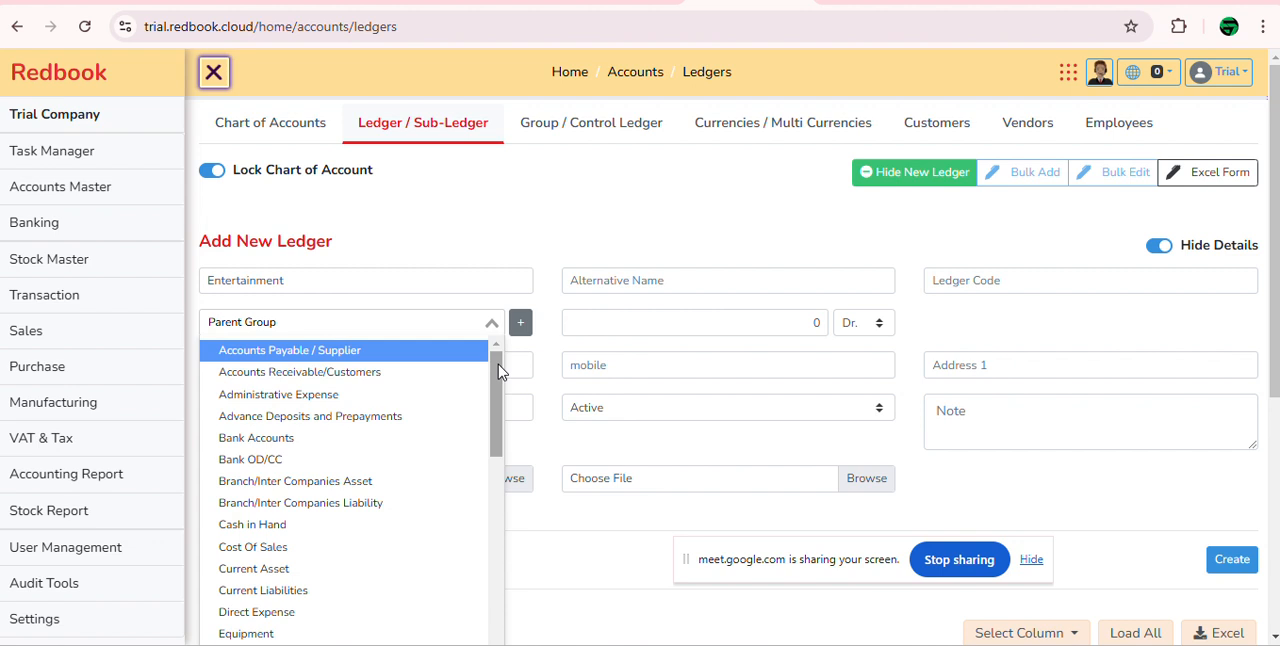
drag(500, 370, 480, 344)
text(e)
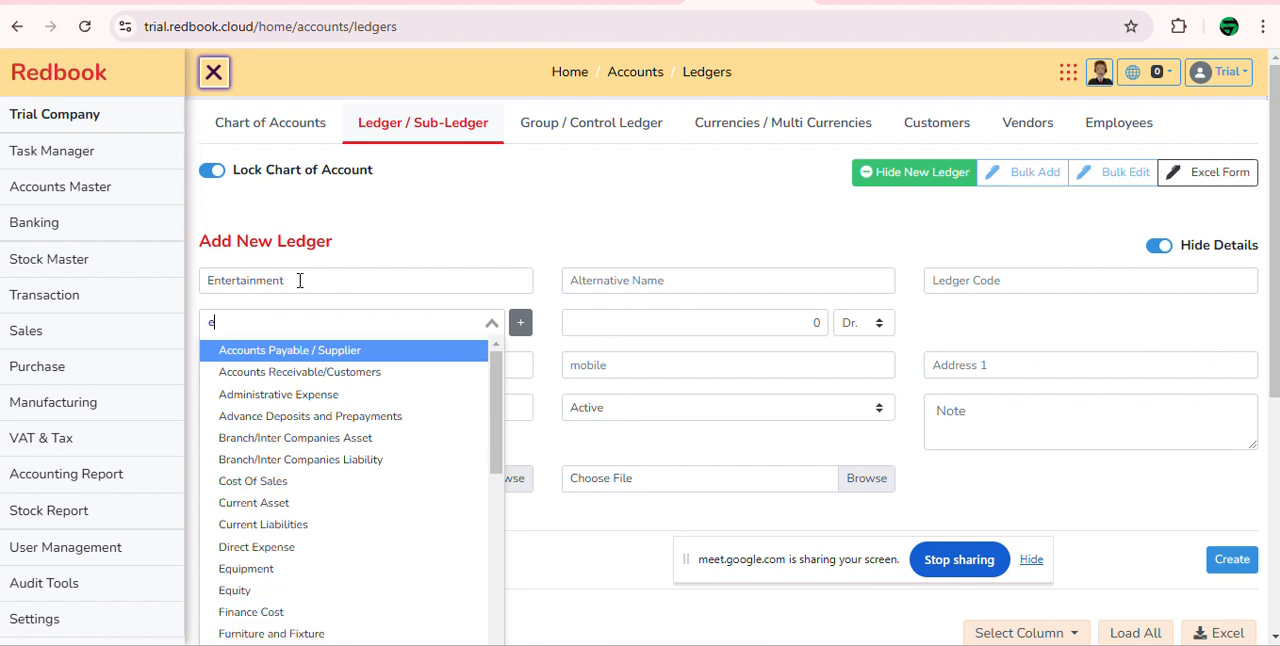
text(xpe)
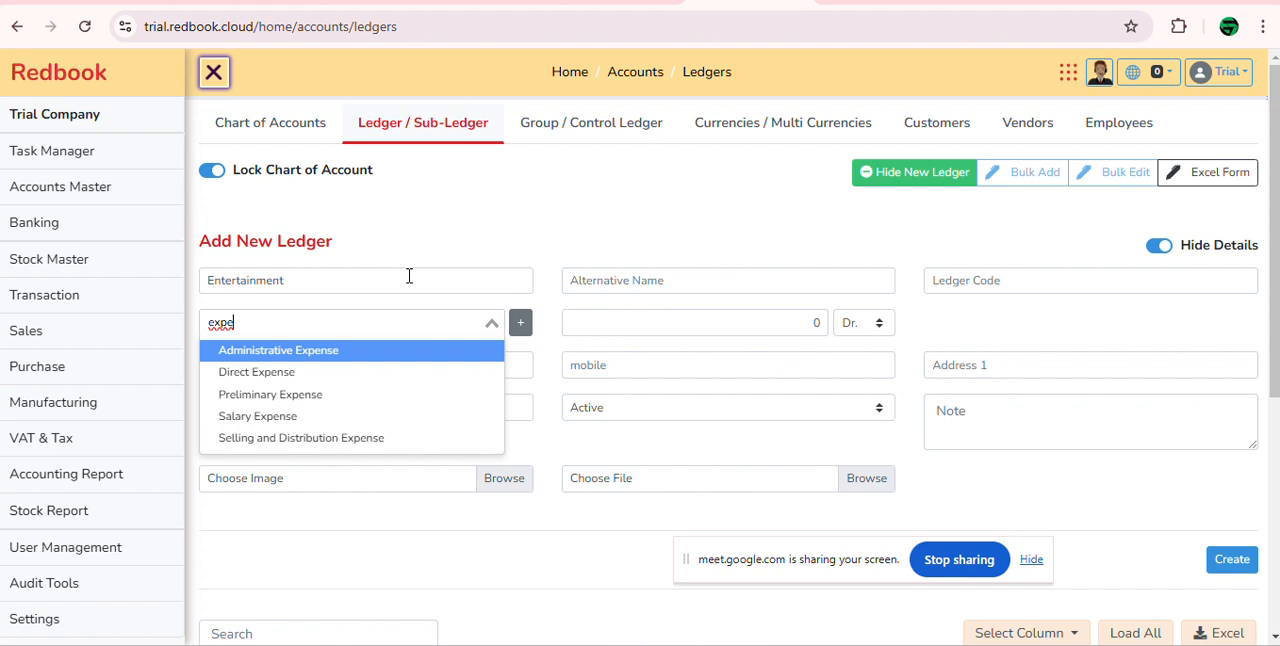
click(387, 351)
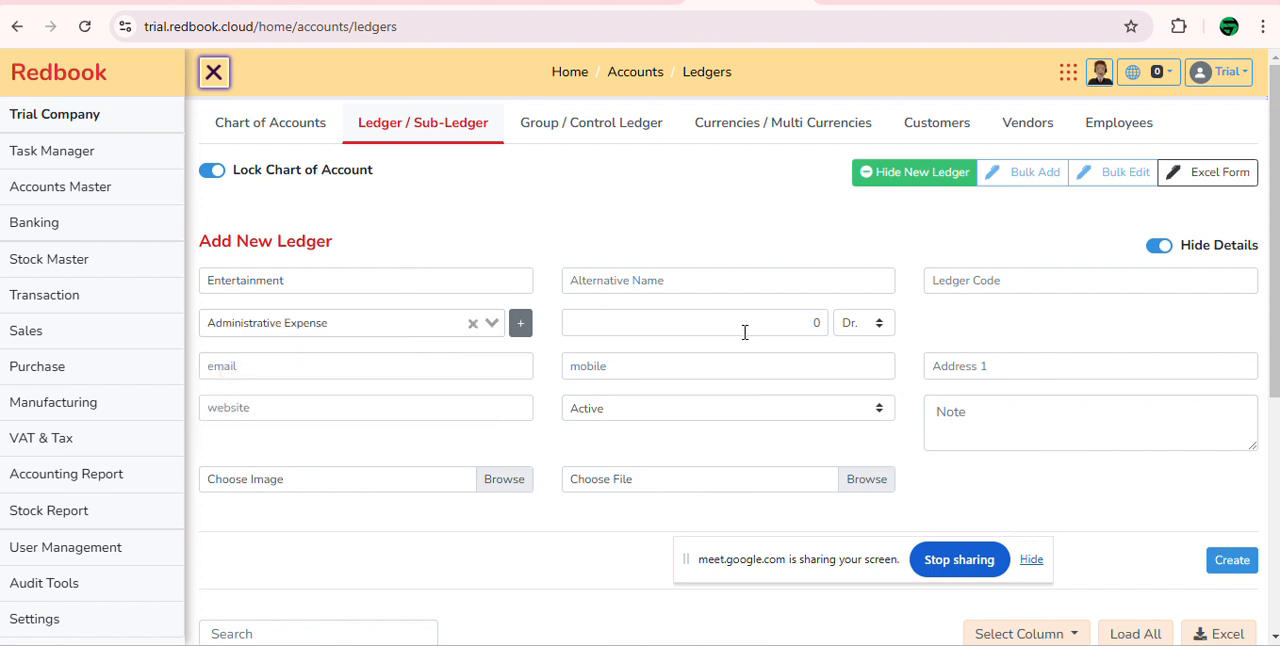
Step: Try opening balances of 9000 and 800 for the Entertainment ledger, leaving the balance at 0 Cr
click(814, 323)
key(BackSpace)
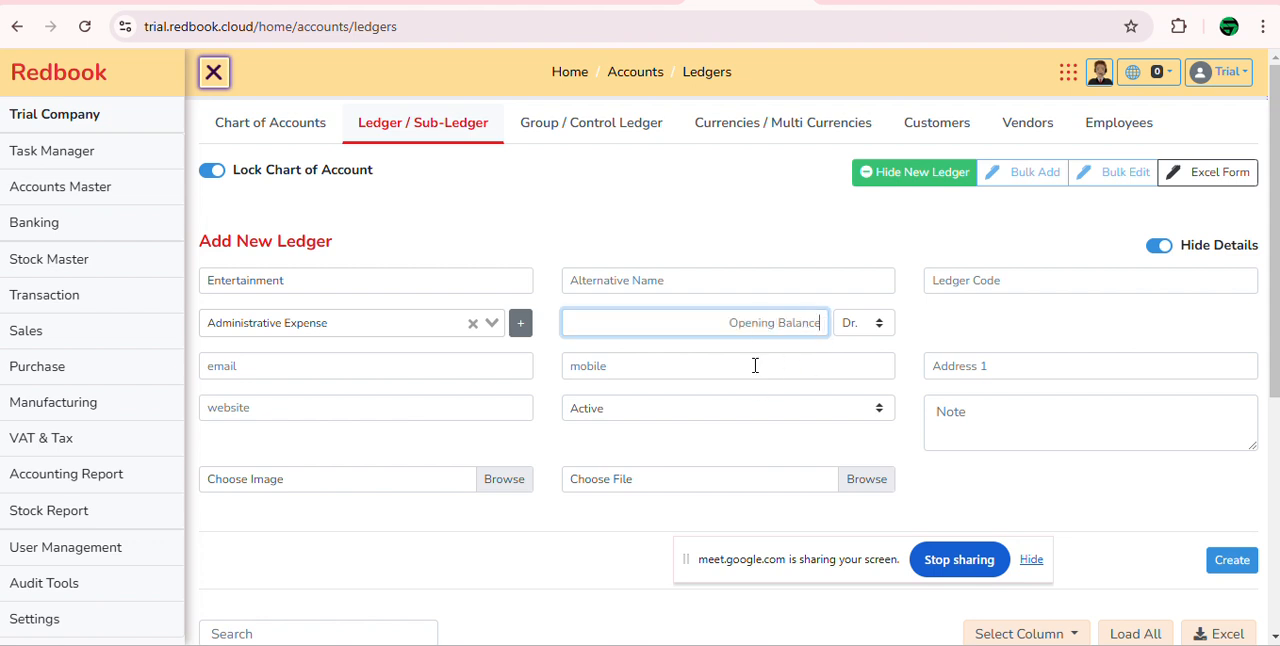
text(9000)
key(Tab)
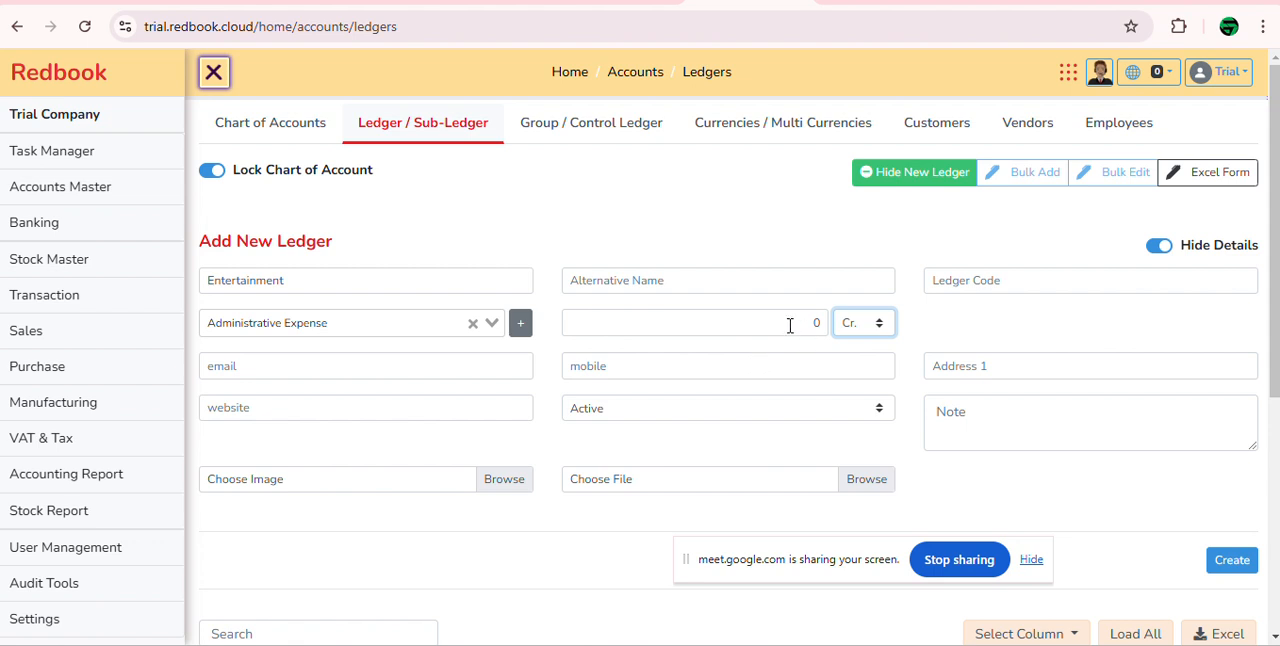
drag(797, 323, 818, 323)
text(8)
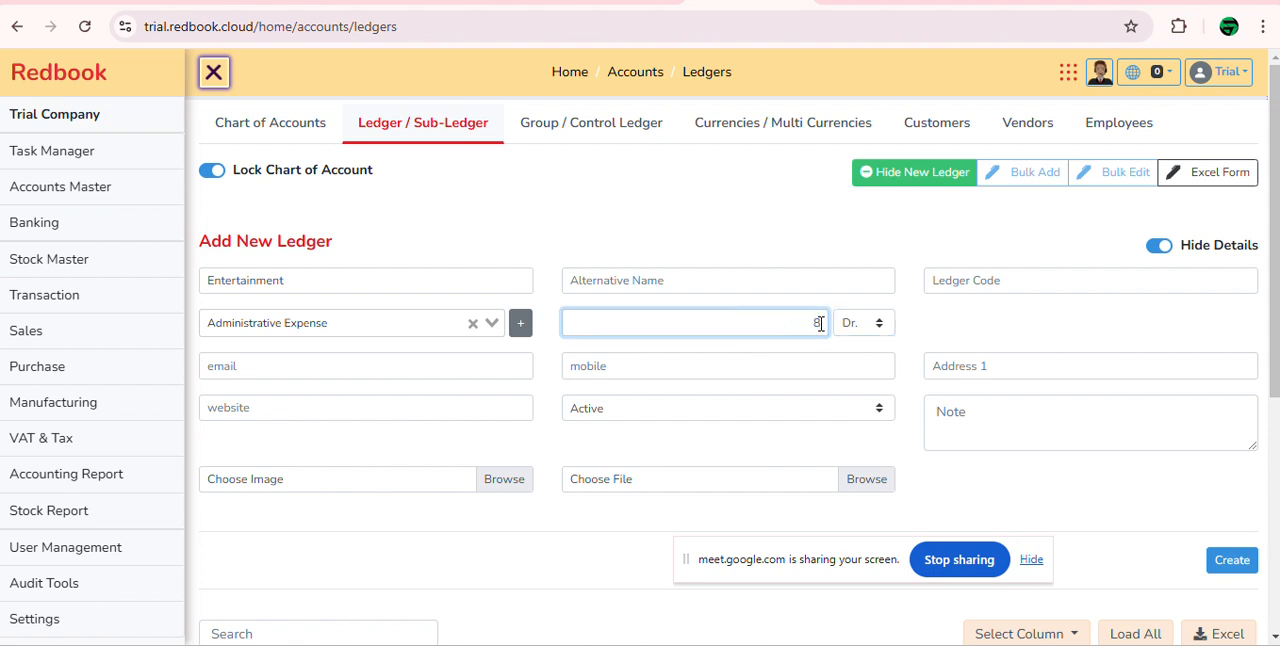
text(00)
key(Tab)
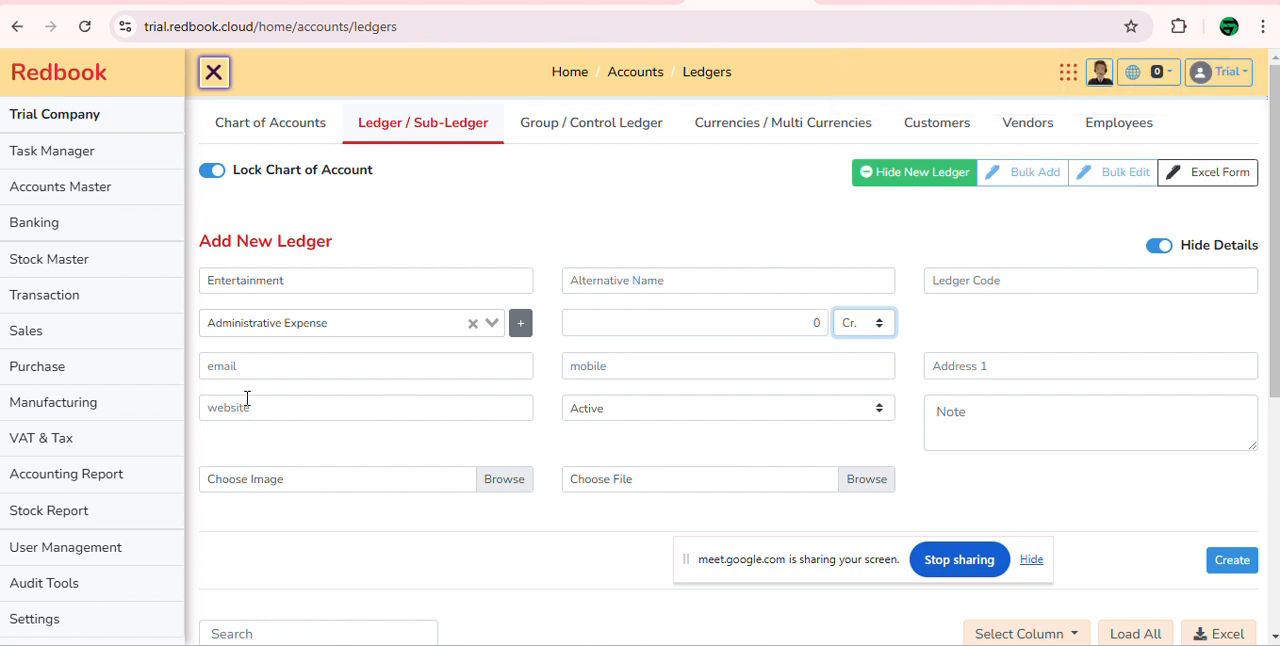
Step: Point out the optional email and note fields, leave them empty and try to create the Entertainment ledger
click(274, 366)
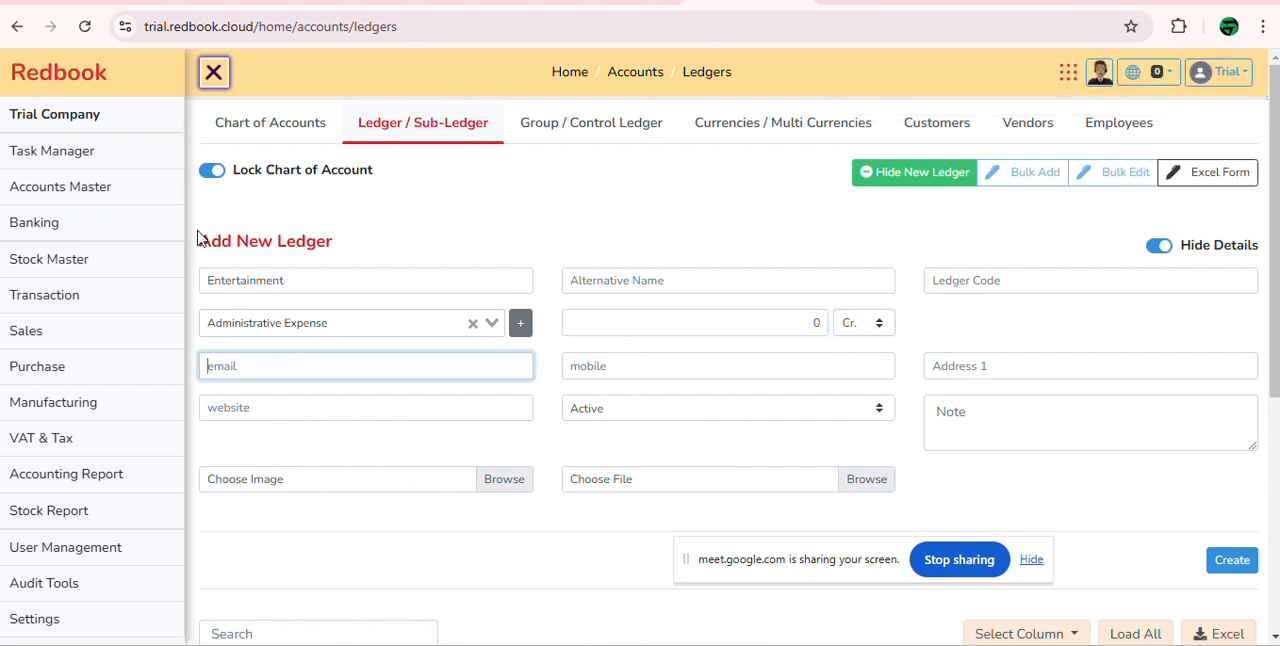
click(966, 420)
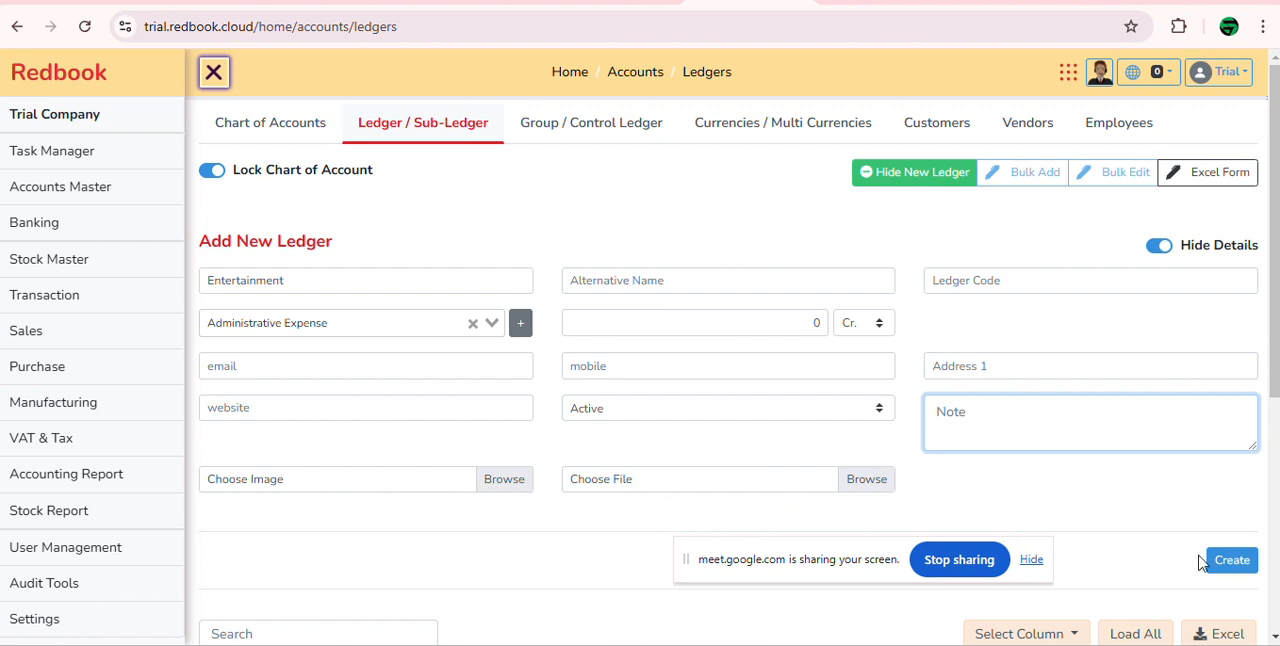
scroll(1195, 530, down, 1)
scroll(355, 330, up, 1)
click(1243, 566)
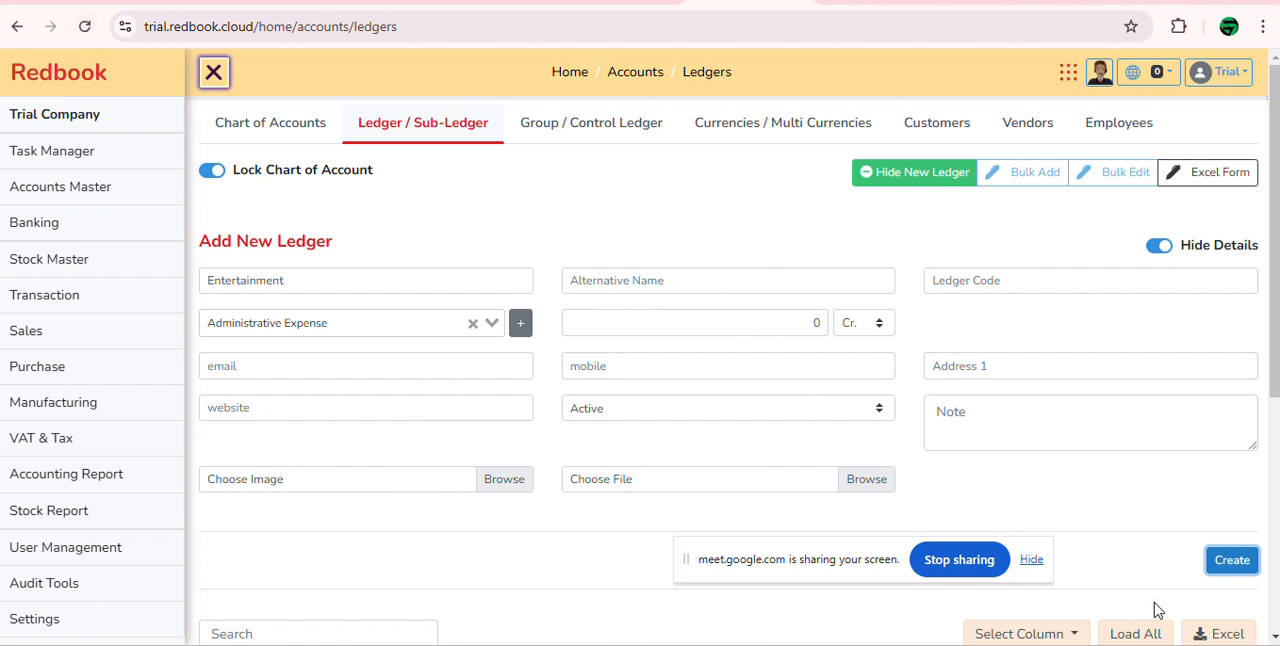
click(1232, 560)
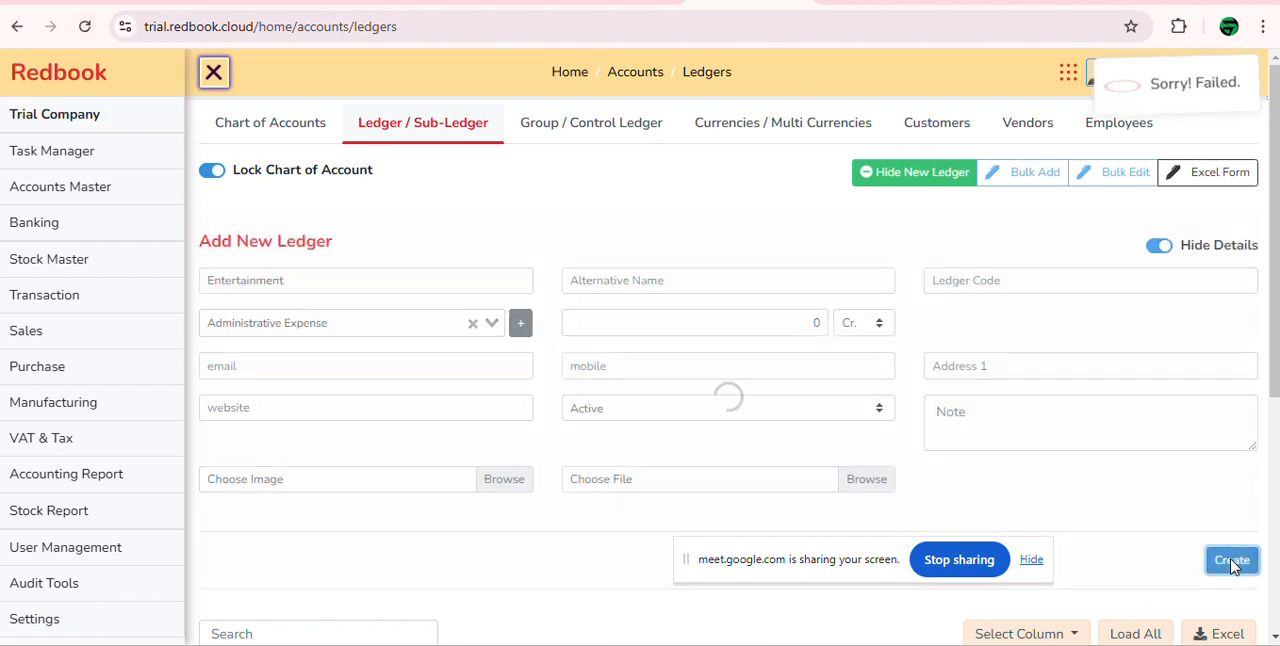
Step: Reload the ledger page and start a new ledger named Entertainment
click(85, 26)
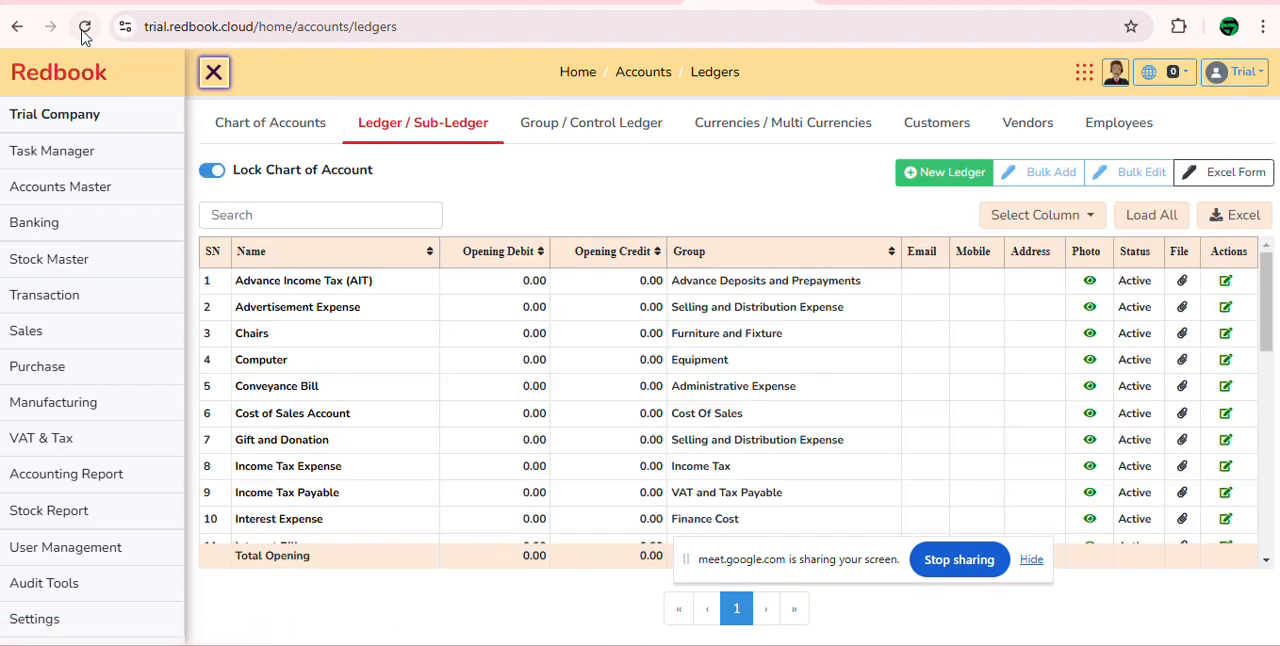
click(84, 30)
click(950, 180)
click(320, 277)
text(e)
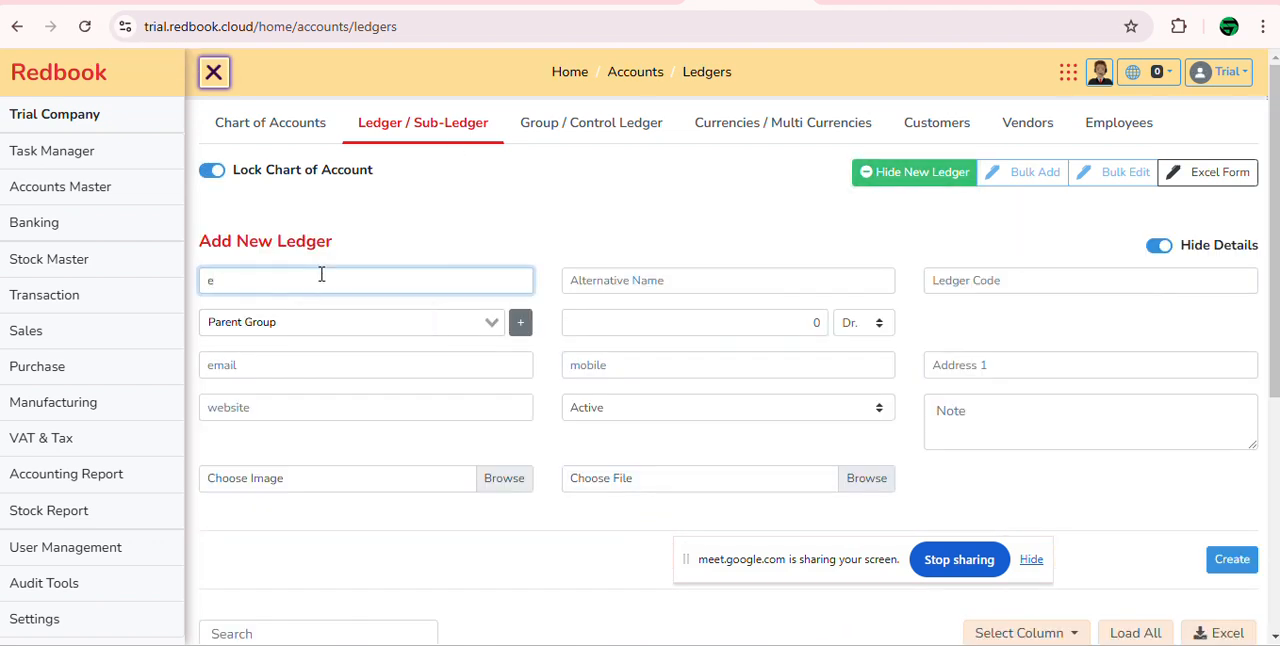
key(BackSpace)
text(Entertainment)
Step: Set the parent group to Administrative Expense and try again to create the Entertainment ledger
click(329, 317)
text(adm)
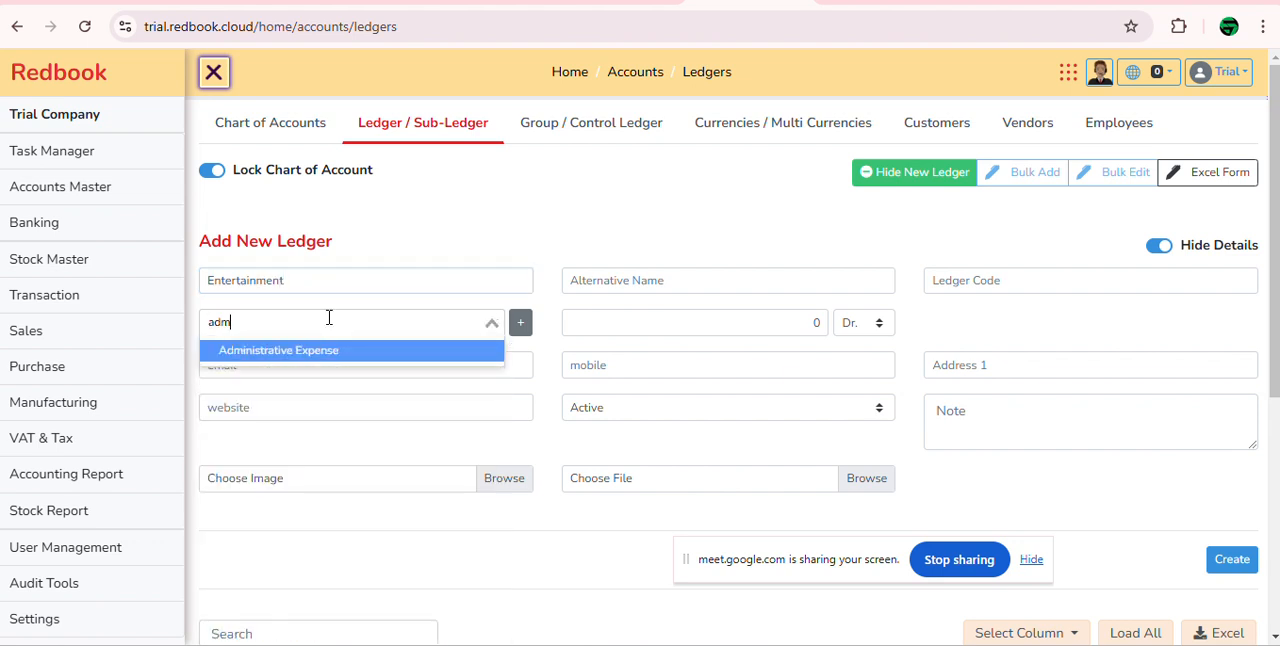
key(Return)
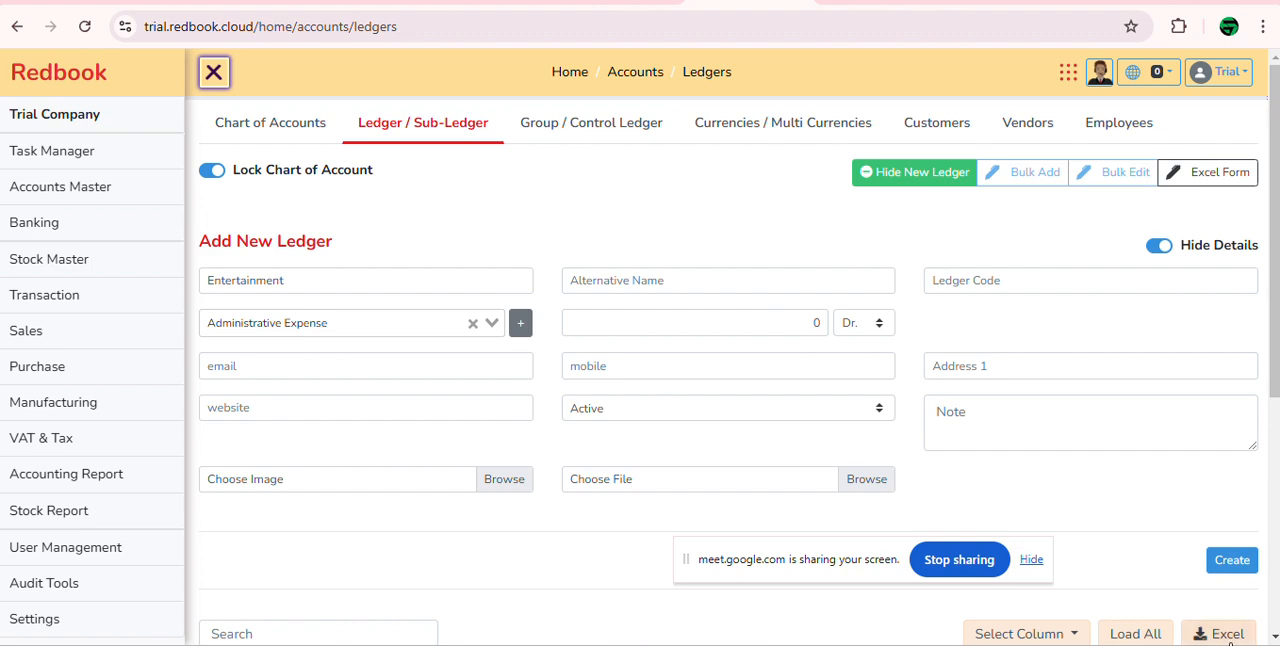
click(1234, 564)
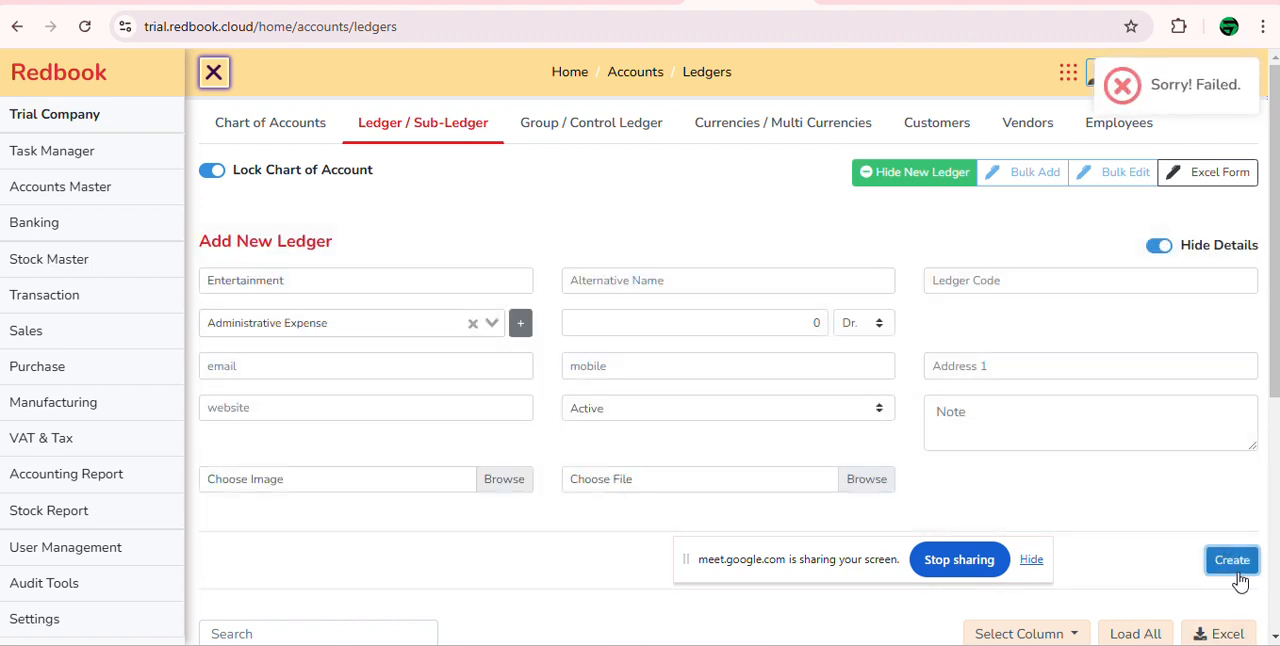
scroll(857, 437, down, 3)
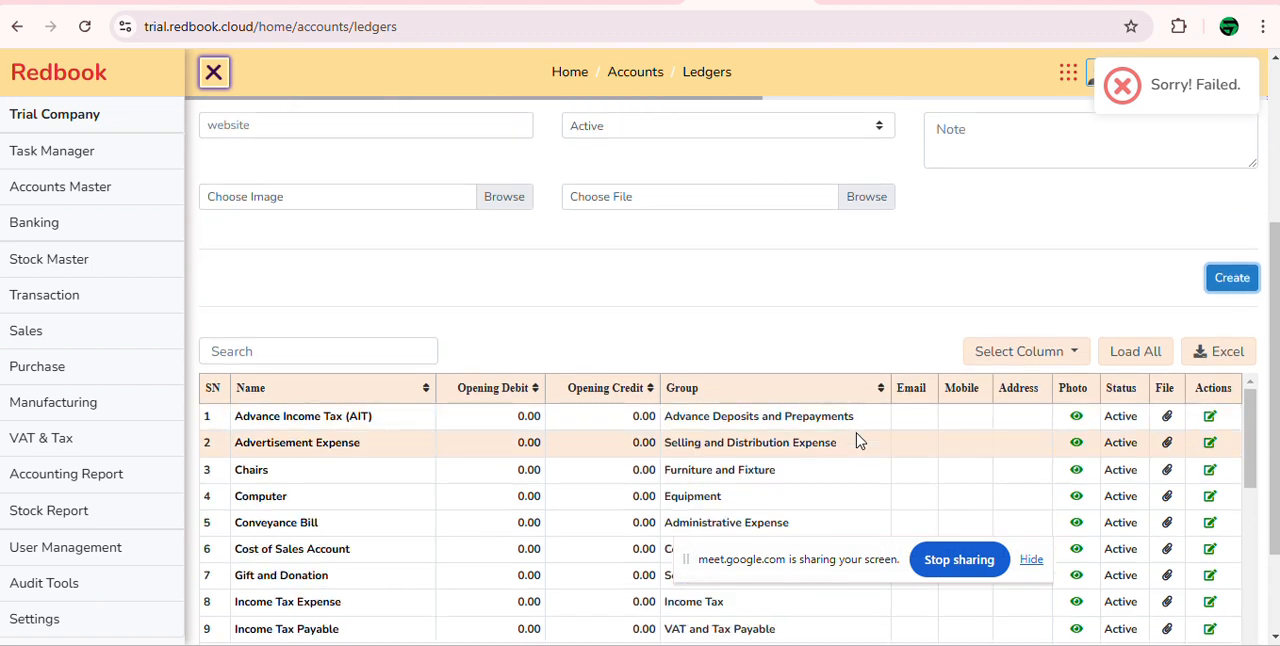
scroll(463, 326, up, 5)
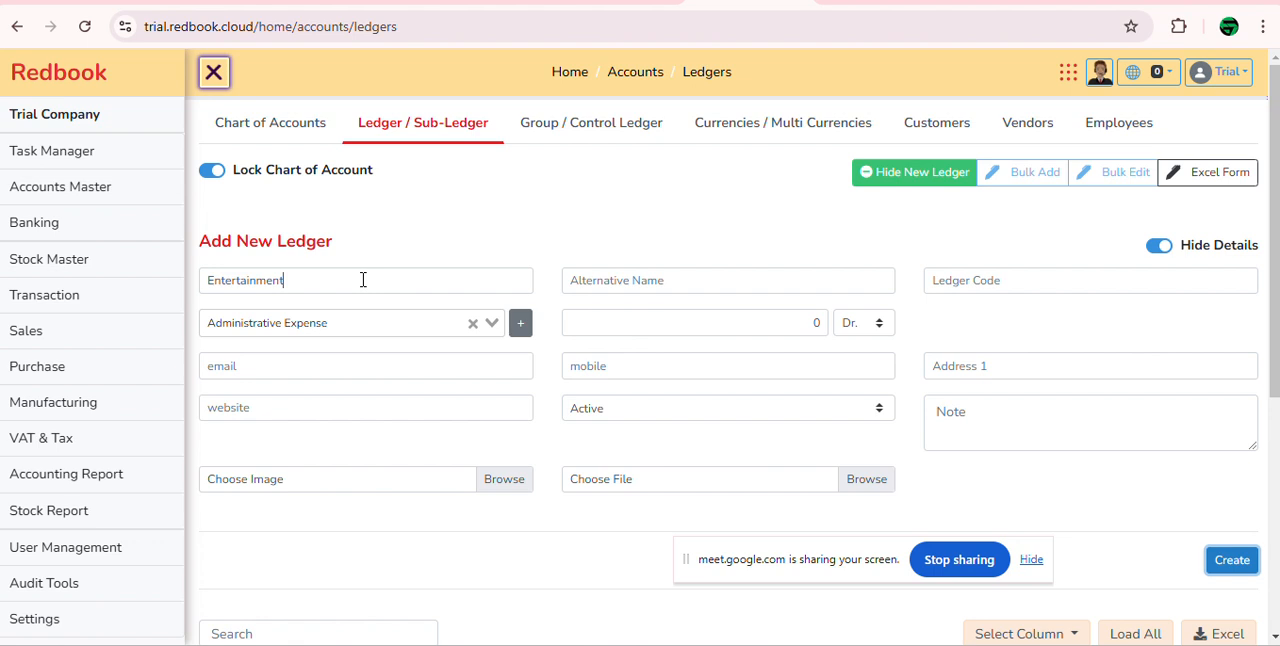
Step: Try to create a new customer ledger named Ecosoft Technology, and reload the Customers page
click(948, 132)
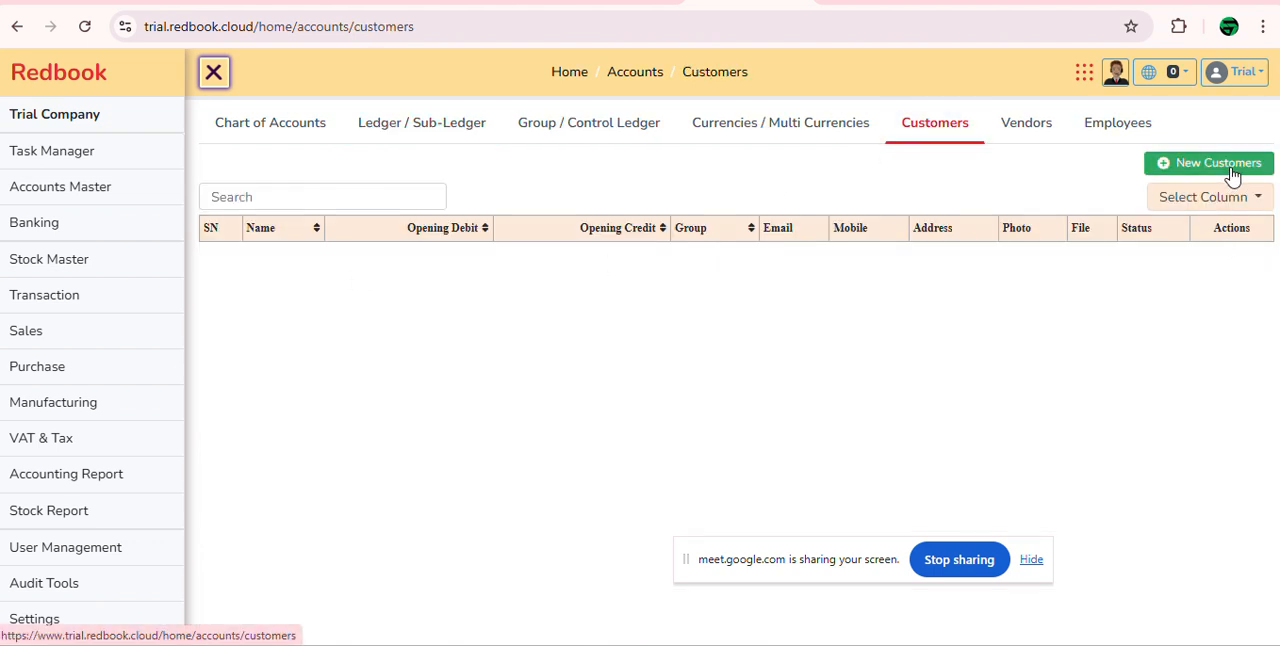
click(1233, 175)
click(316, 272)
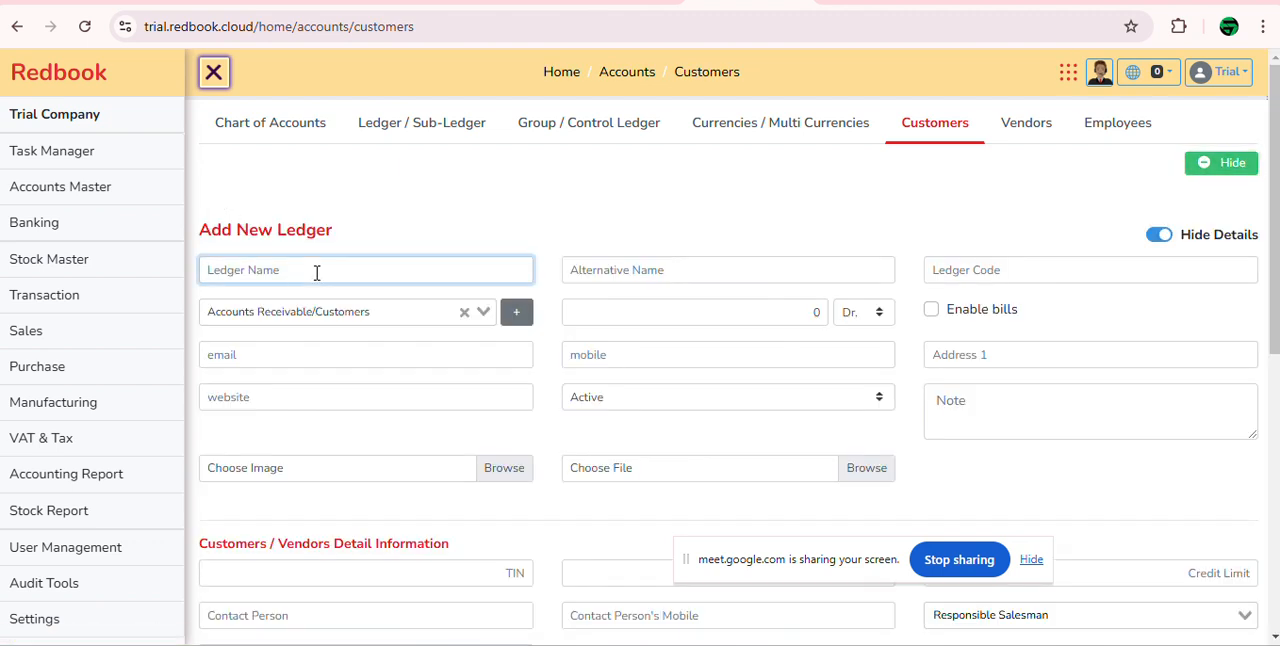
text(Ed)
text(osoft Technology)
scroll(952, 500, down, 4)
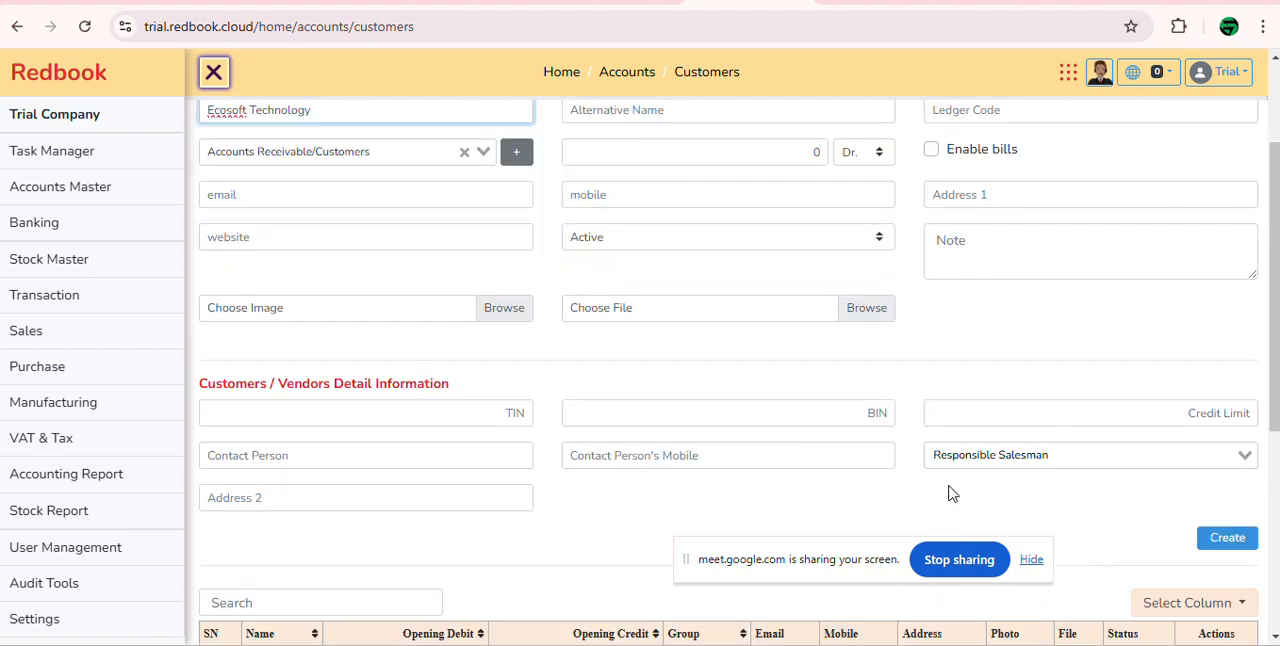
click(1228, 321)
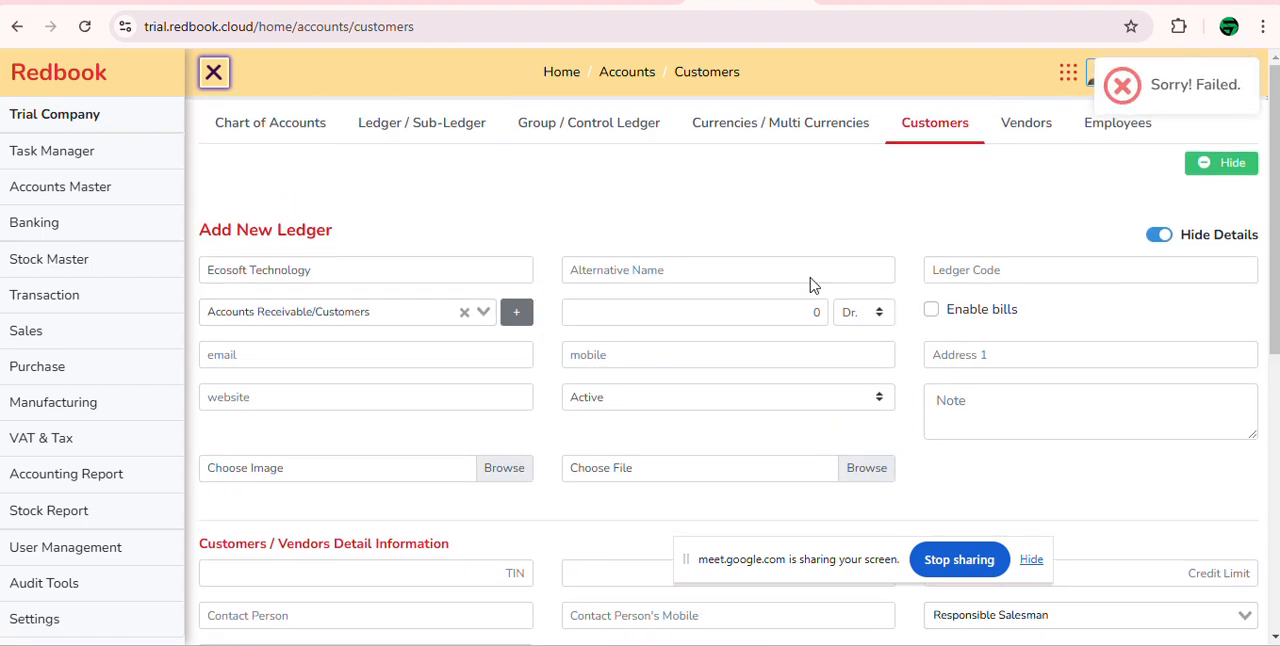
click(85, 26)
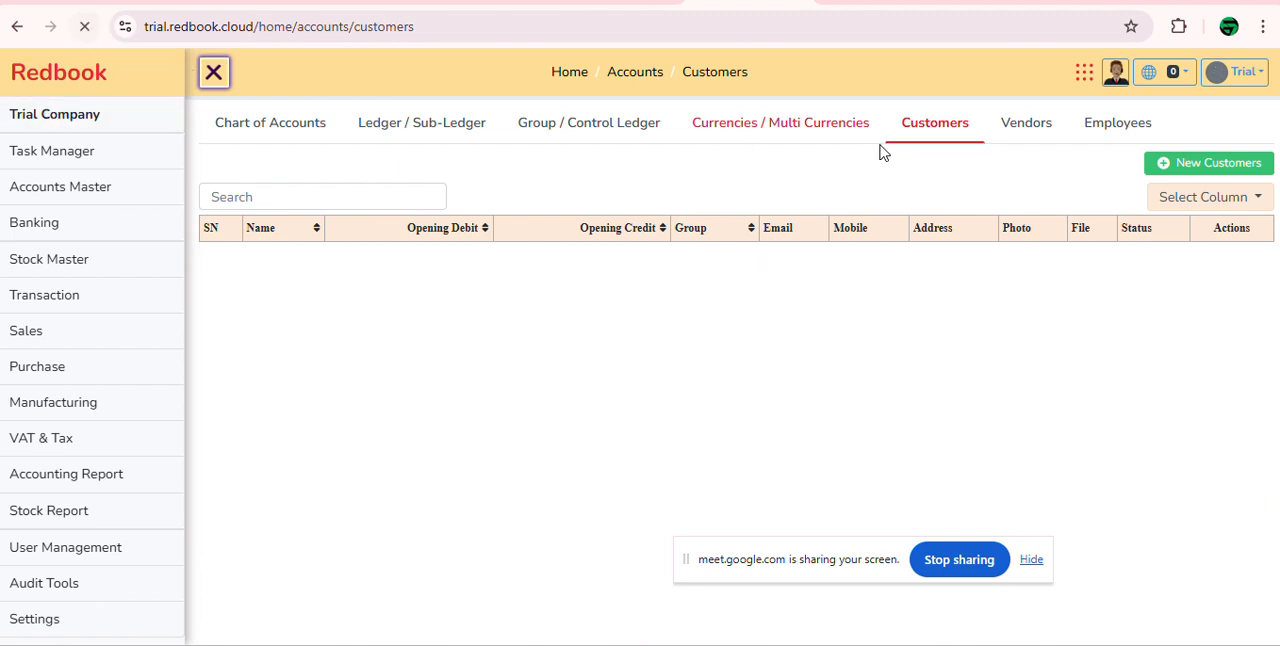
click(943, 124)
Step: Open eagle.redbook.cloud in a new browser tab and reload it to reach the login page
click(872, 5)
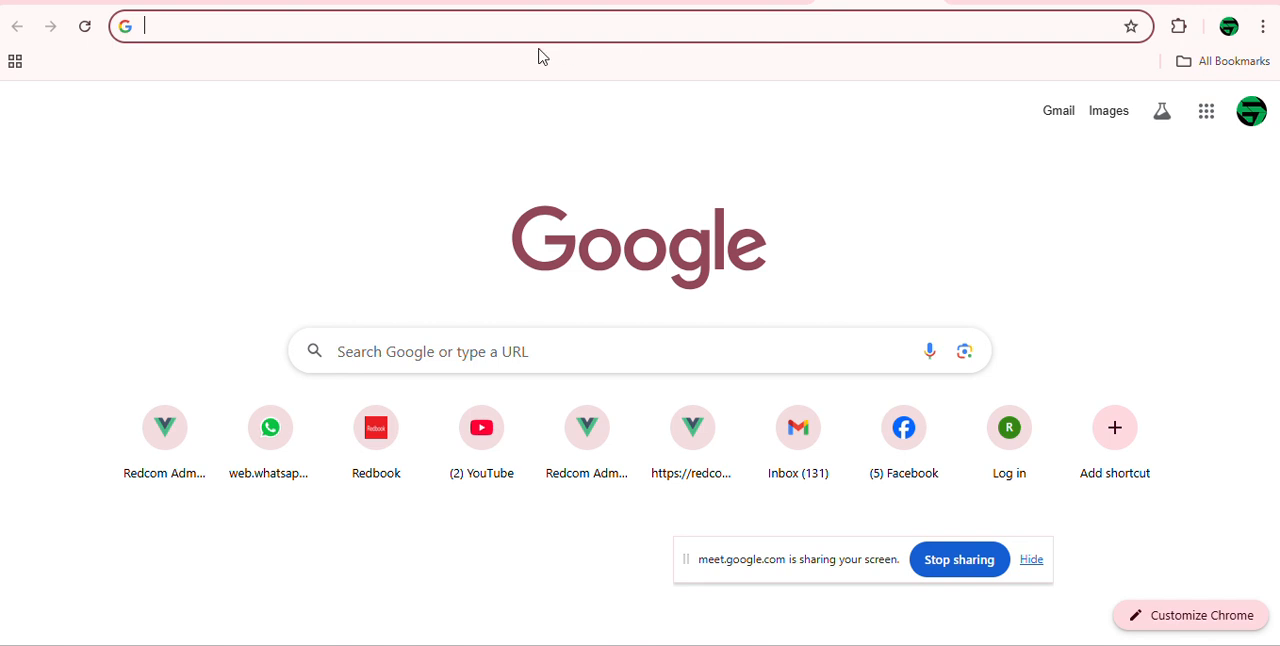
text(eag)
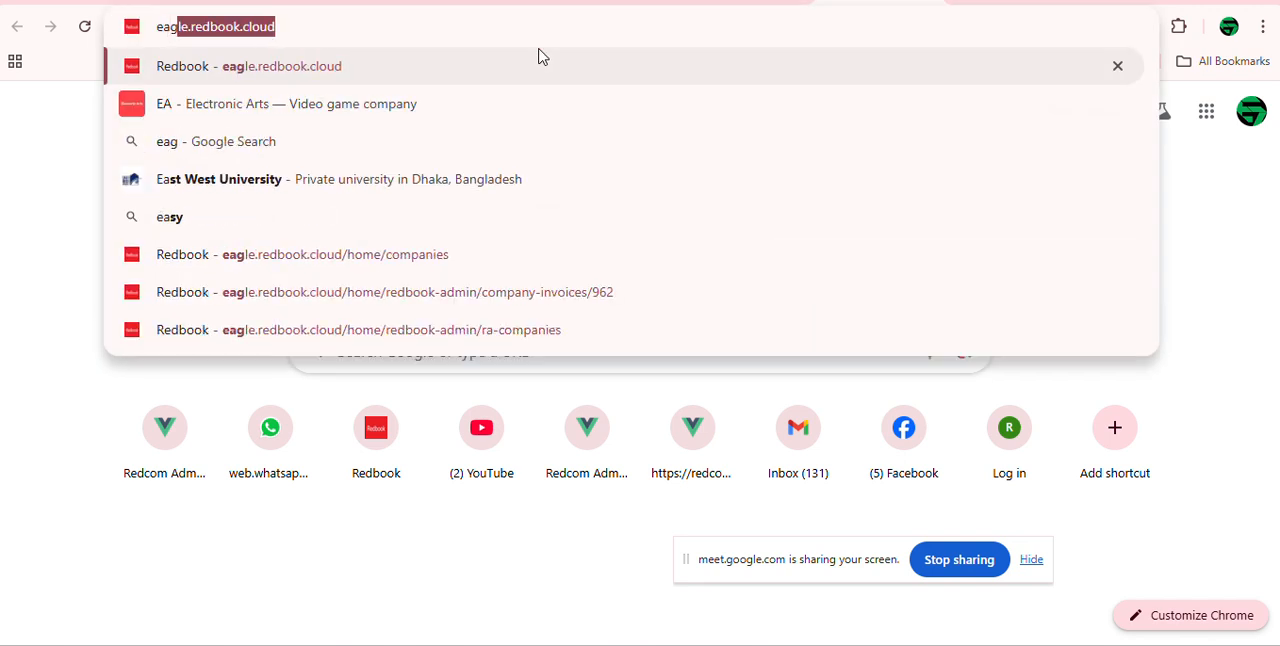
key(Return)
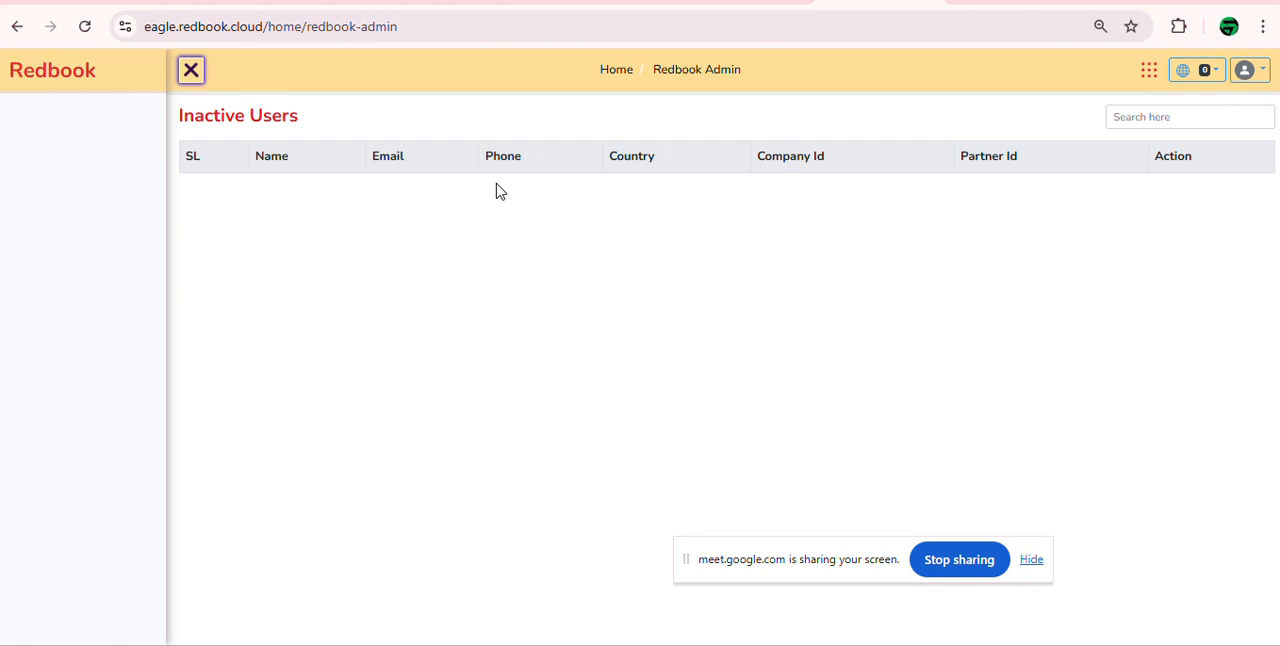
click(84, 26)
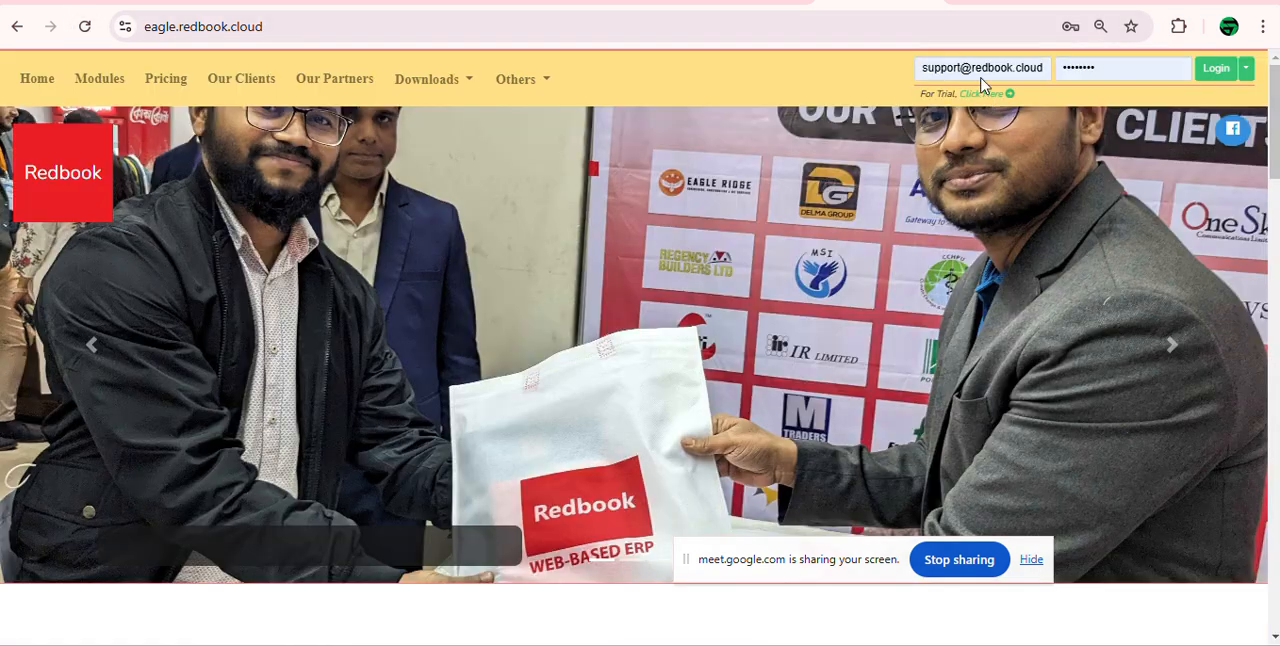
Step: Log in to the support account with its password and dismiss the browser's saved-password prompts
click(1210, 75)
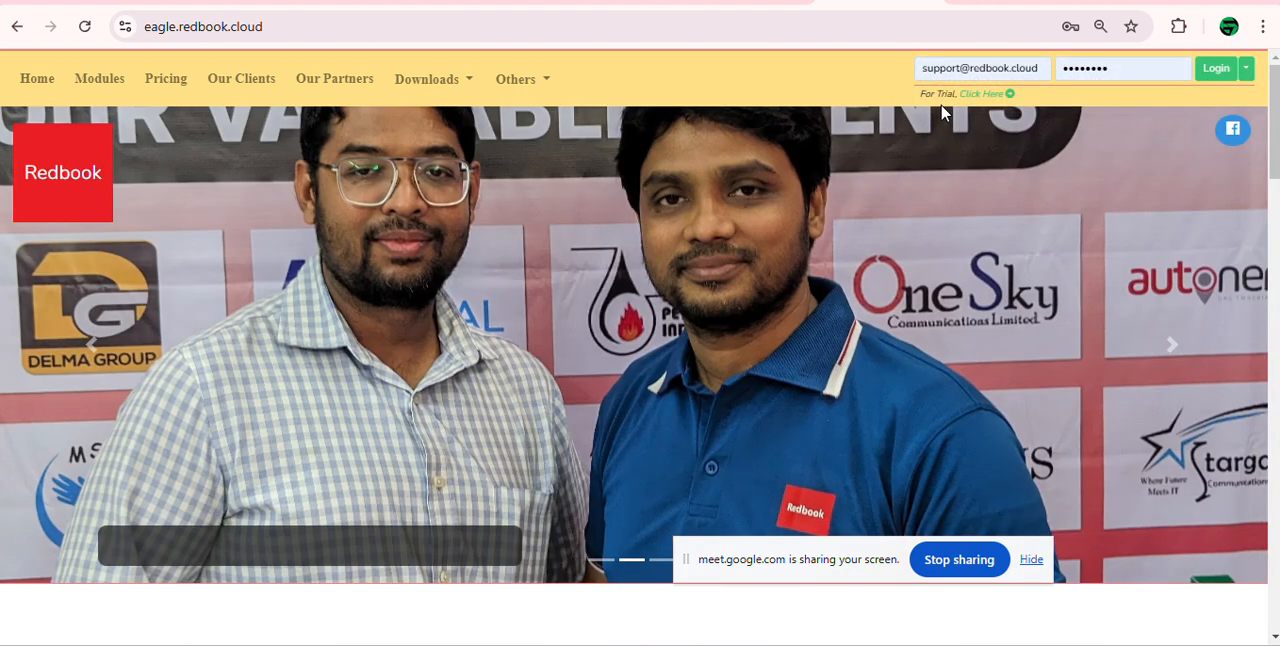
double_click(1128, 69)
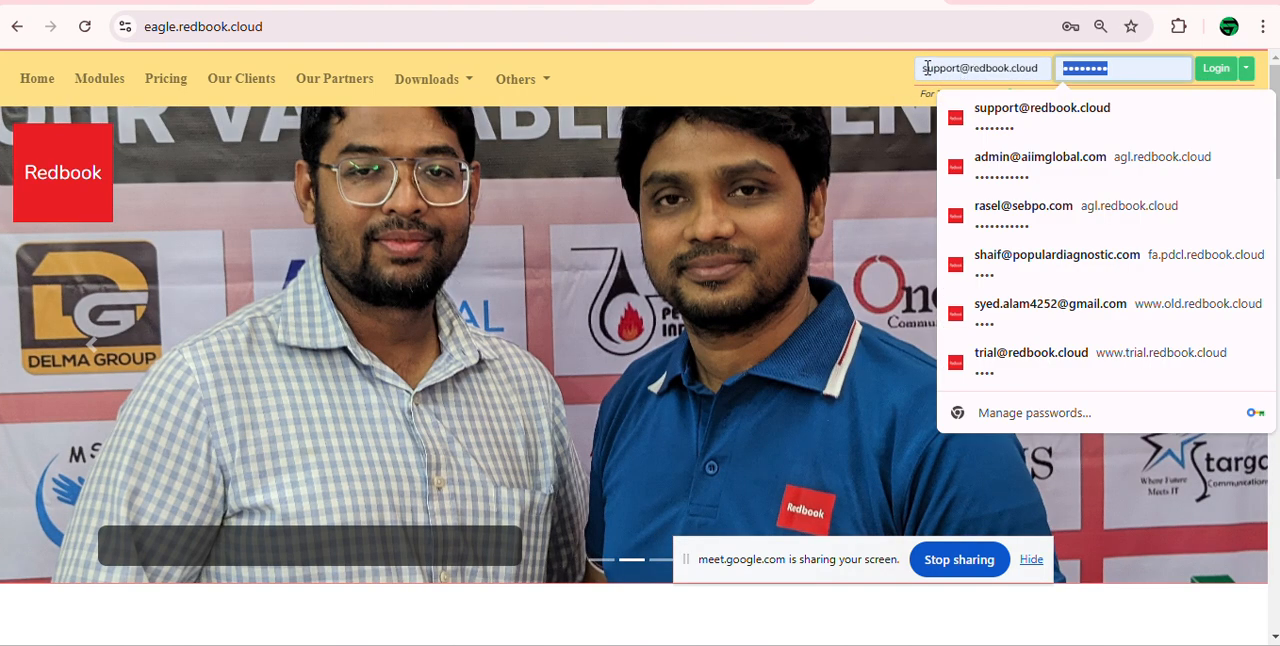
text(••••)
key(Return)
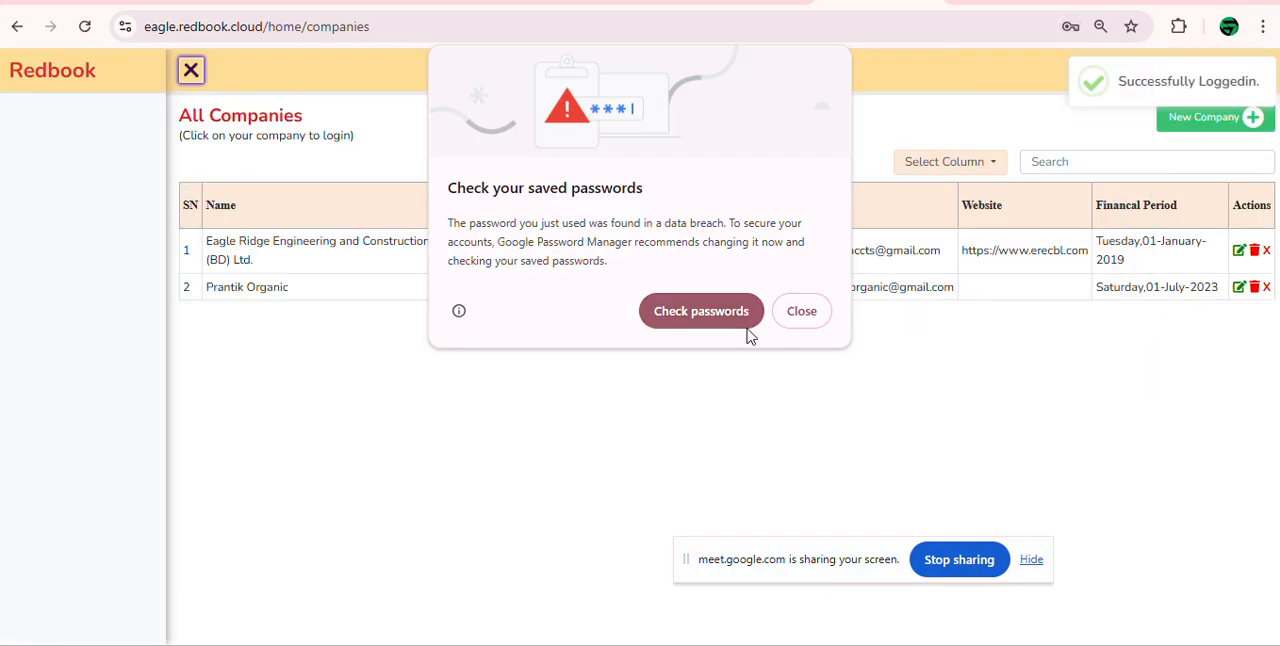
click(788, 327)
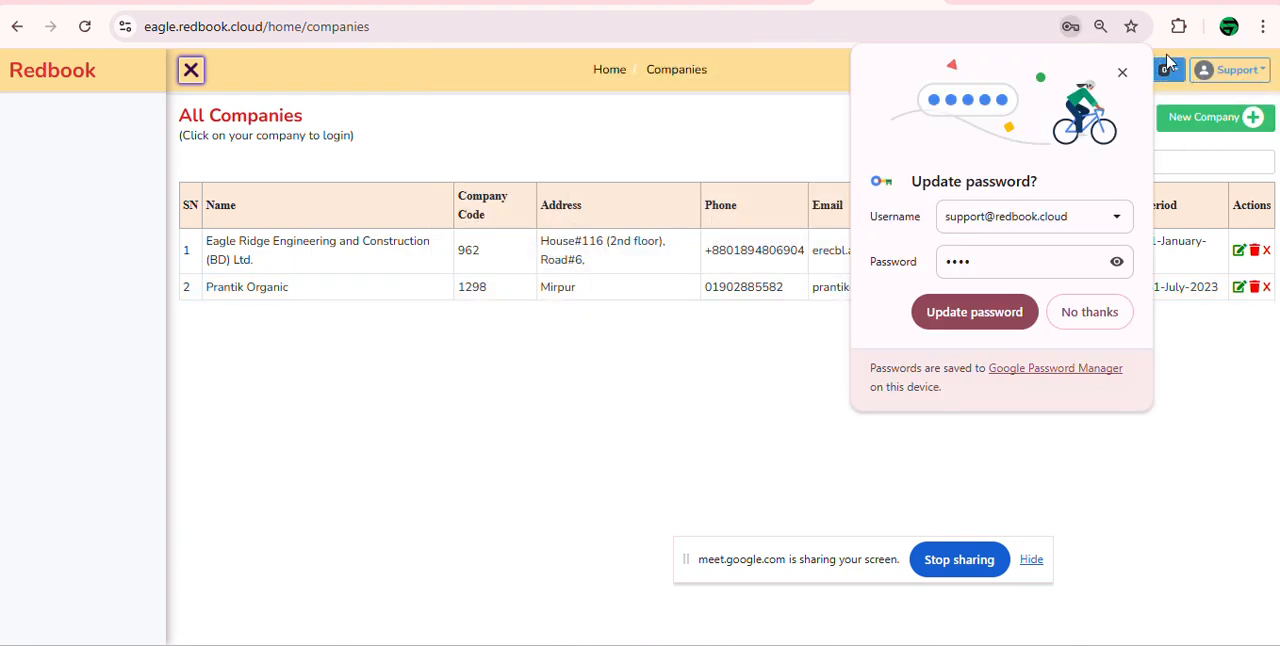
click(1122, 72)
Step: Start a new company entry and name it Trail Company
click(1203, 118)
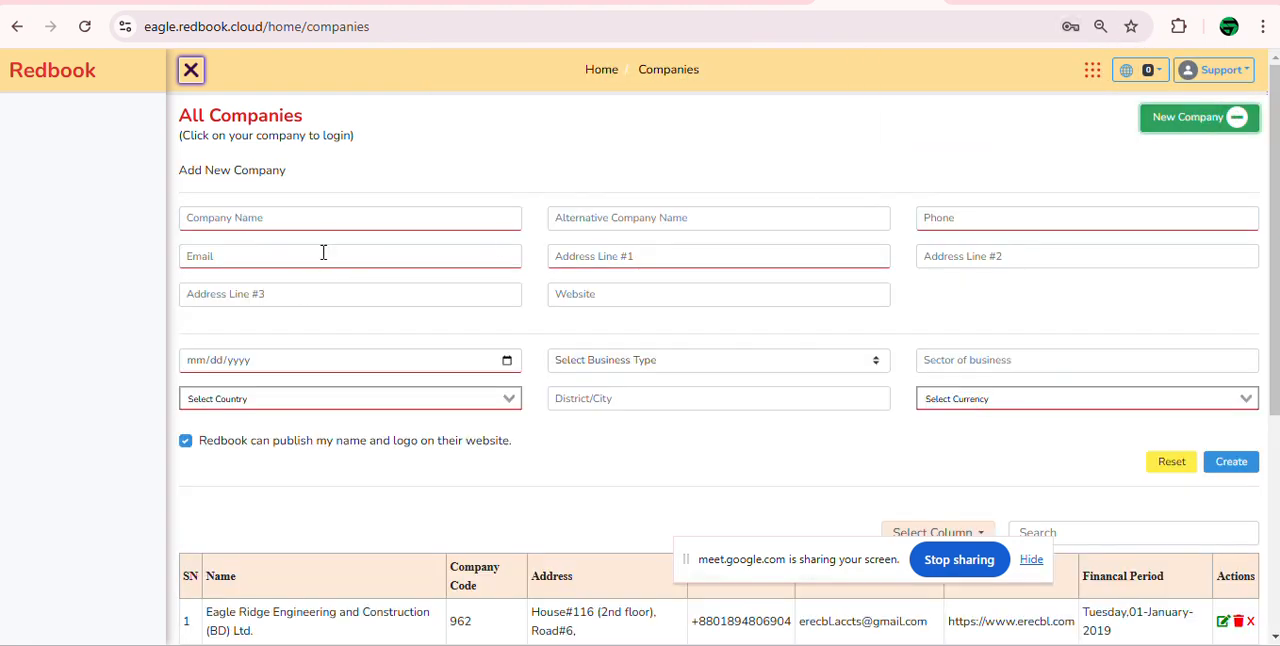
click(338, 219)
text(Trail Comp)
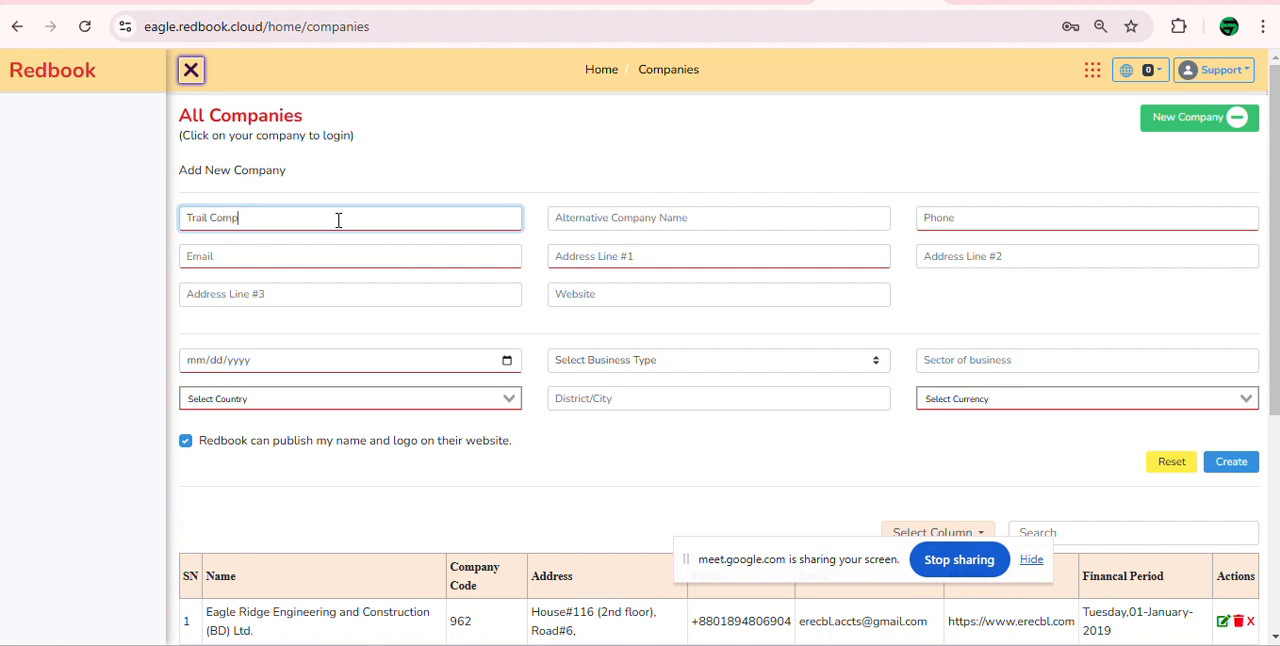
text(any)
Step: Fill in the new company's phone number, e-mail and first address line
key(Tab)
key(Tab)
key(Tab)
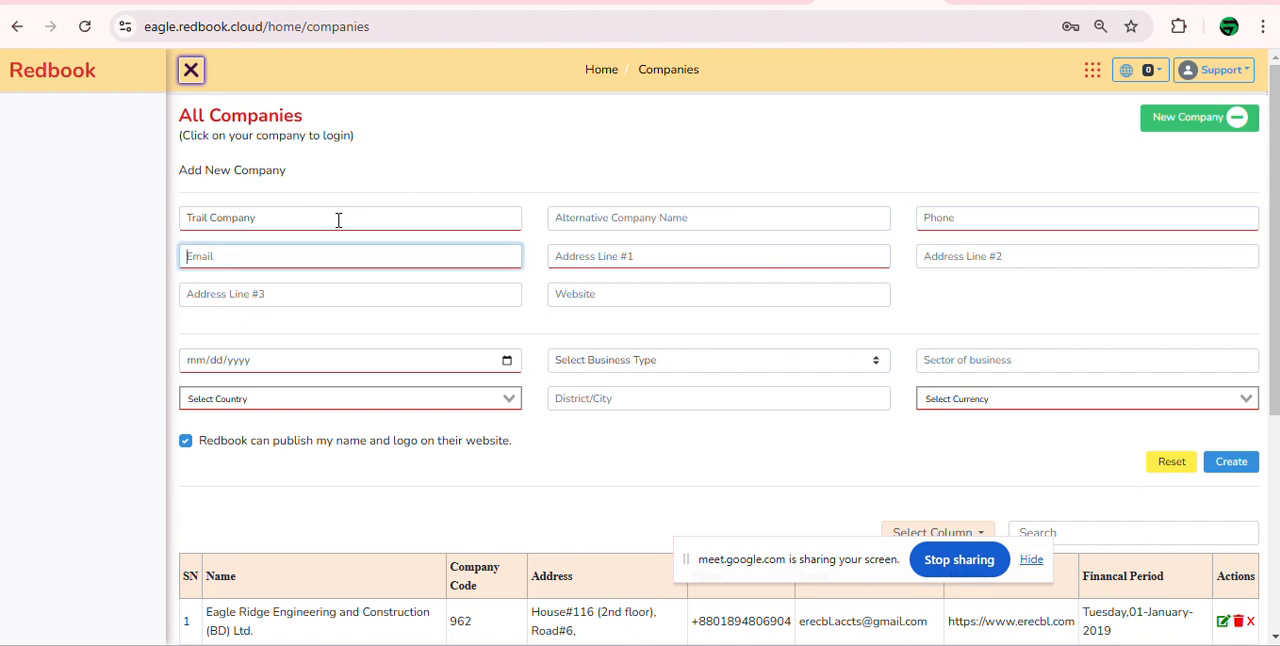
text(6)
key(shift+Tab)
text(8937689)
key(Tab)
text(t)
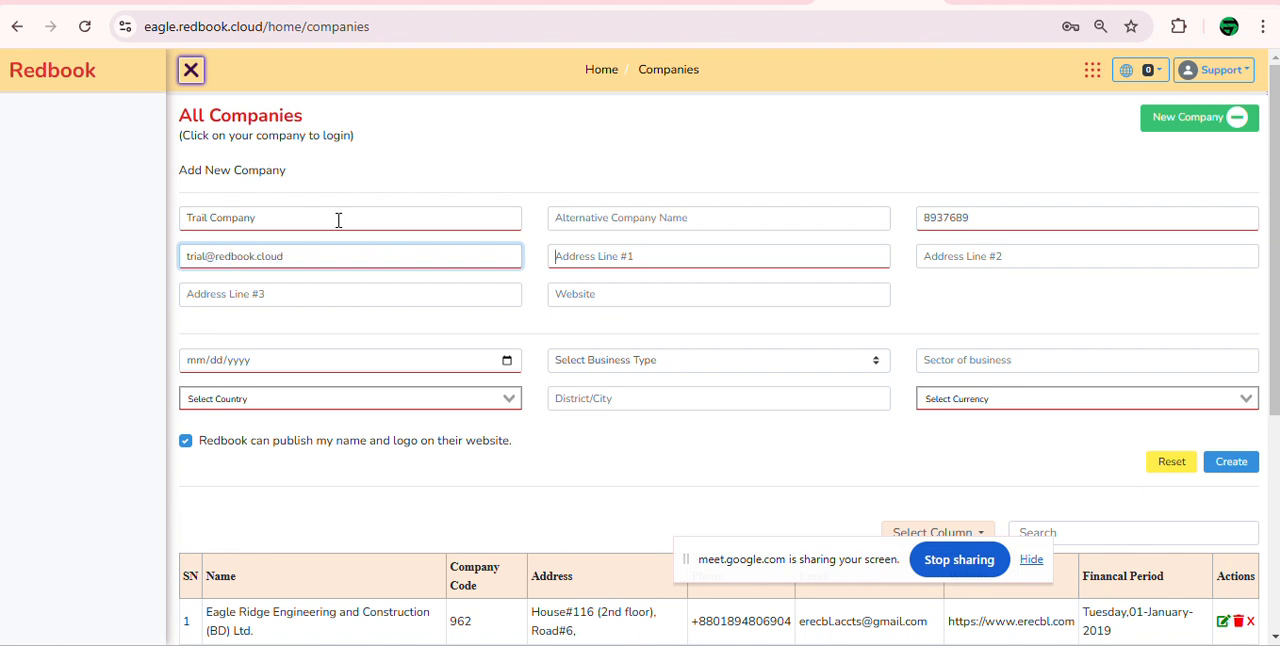
key(Tab)
text(Mo)
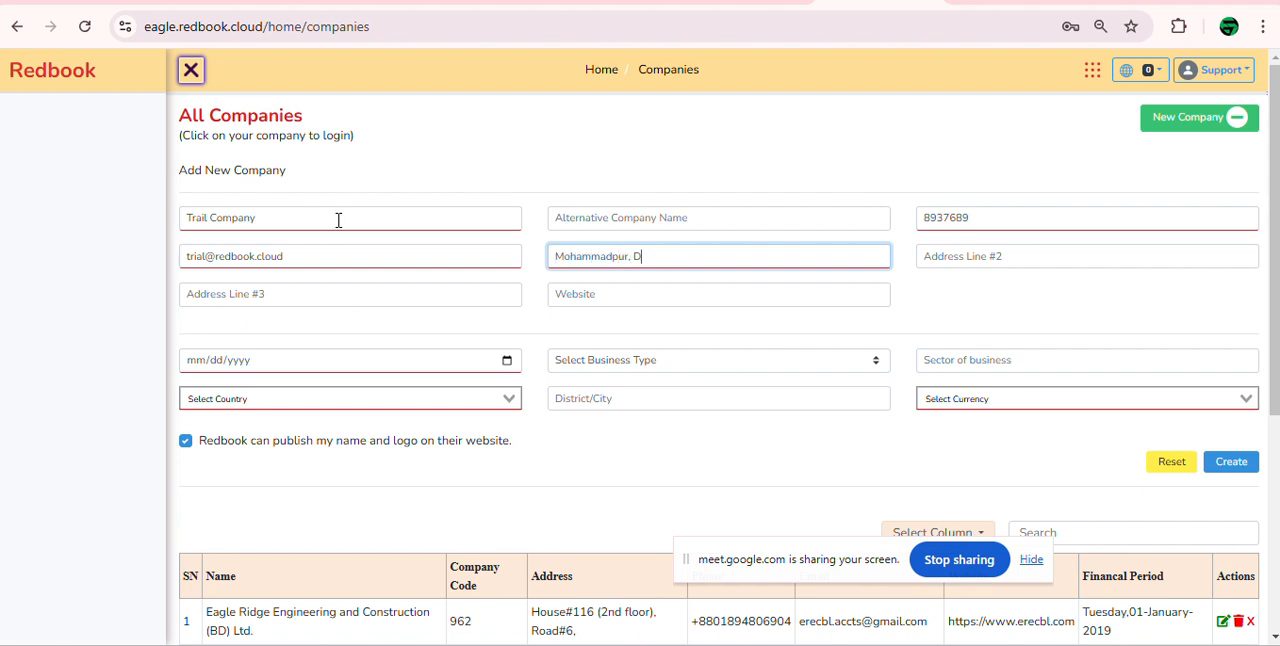
Step: Leave the remaining contact fields blank and set the new company's date to 02/01/2025
key(Tab)
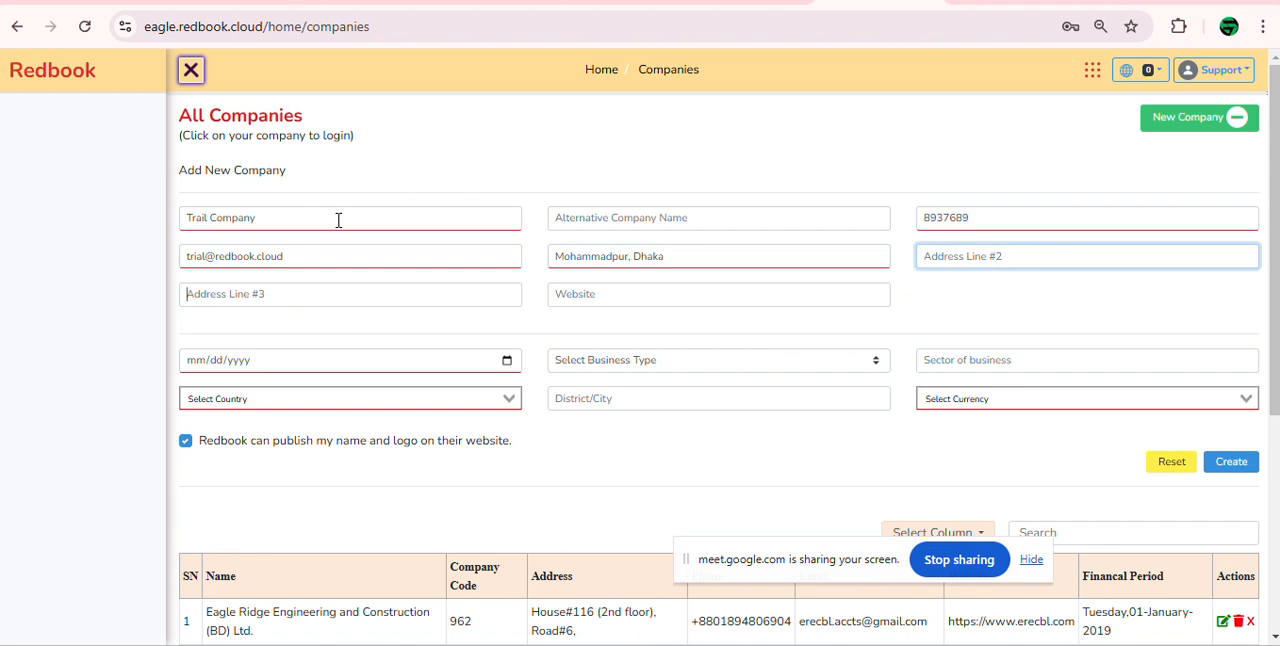
key(Tab)
key(Tab)
key(Tab)
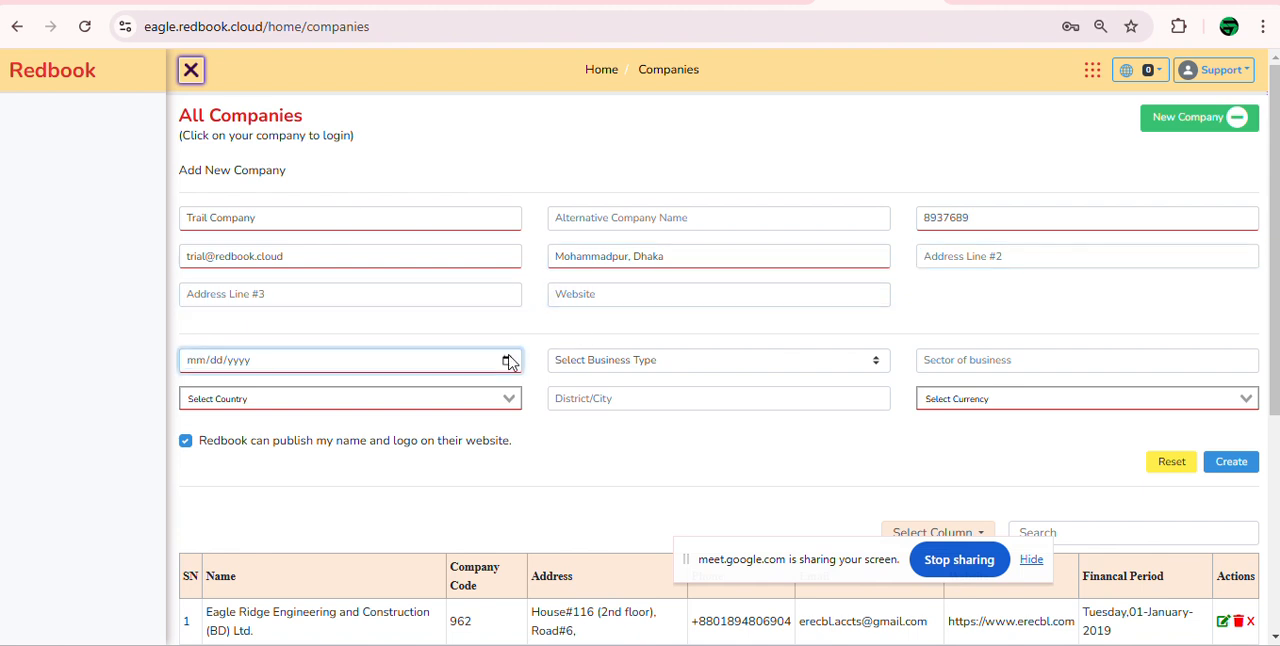
click(507, 360)
click(343, 447)
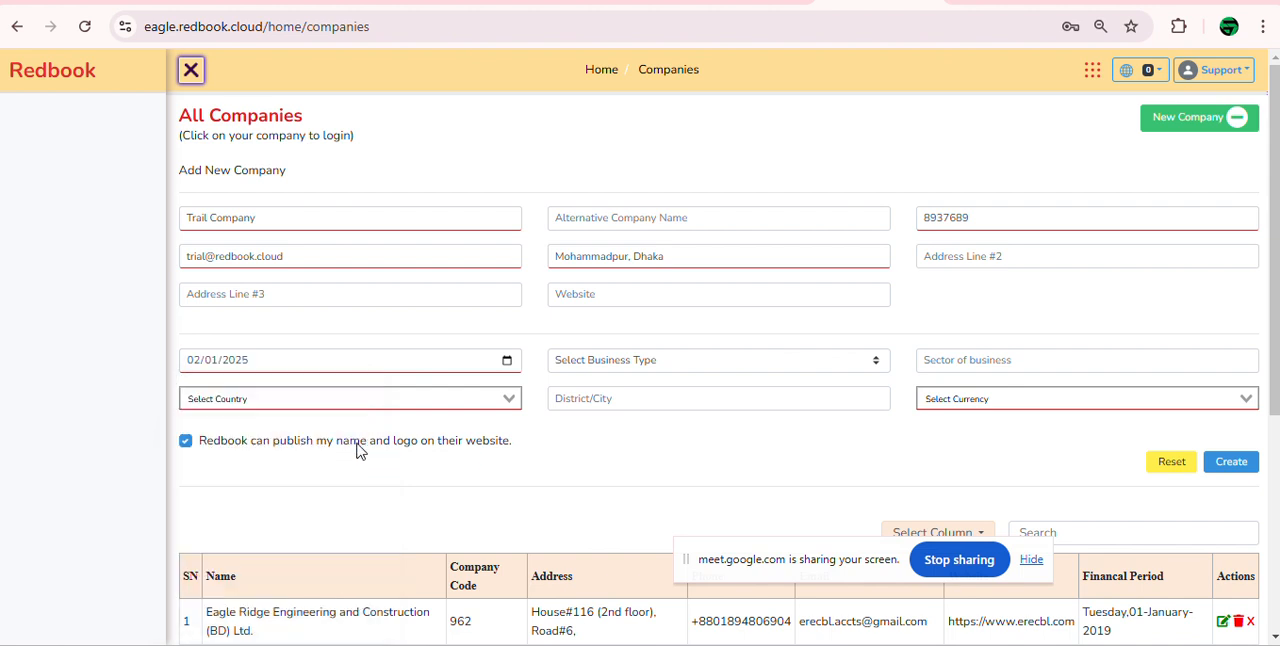
Step: Set the country to Bangladesh with BDT as the currency and create the company
click(380, 399)
text(bahg)
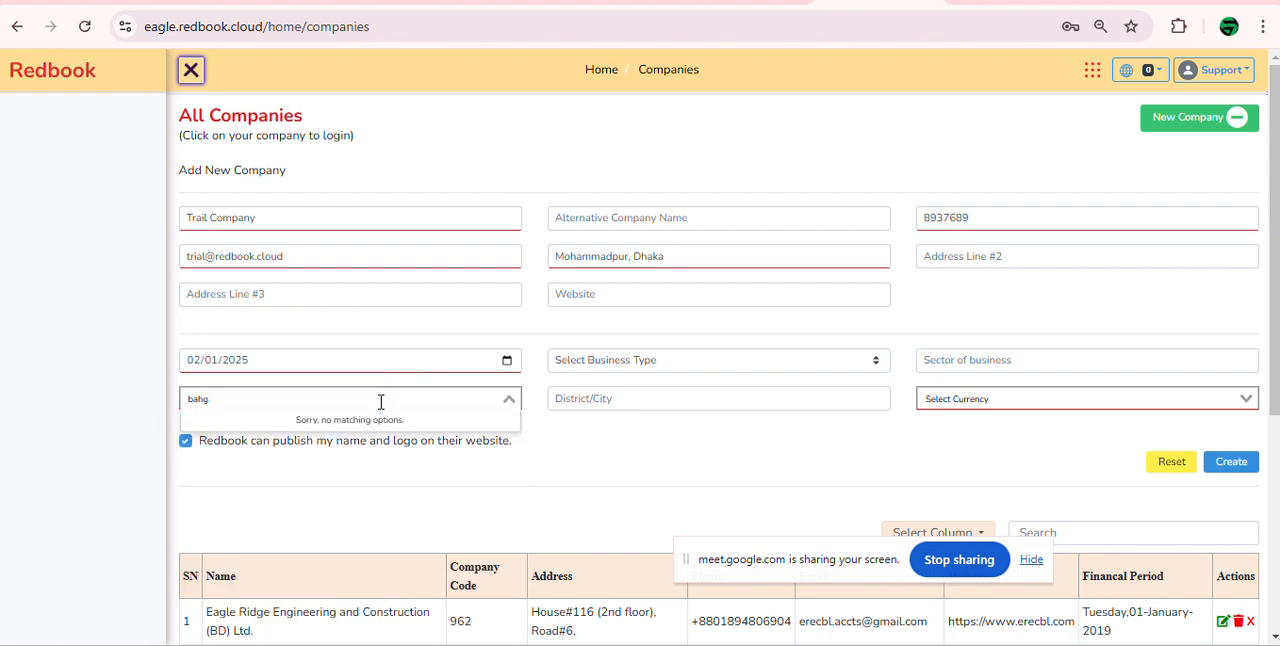
key(BackSpace)
key(BackSpace)
text(ng)
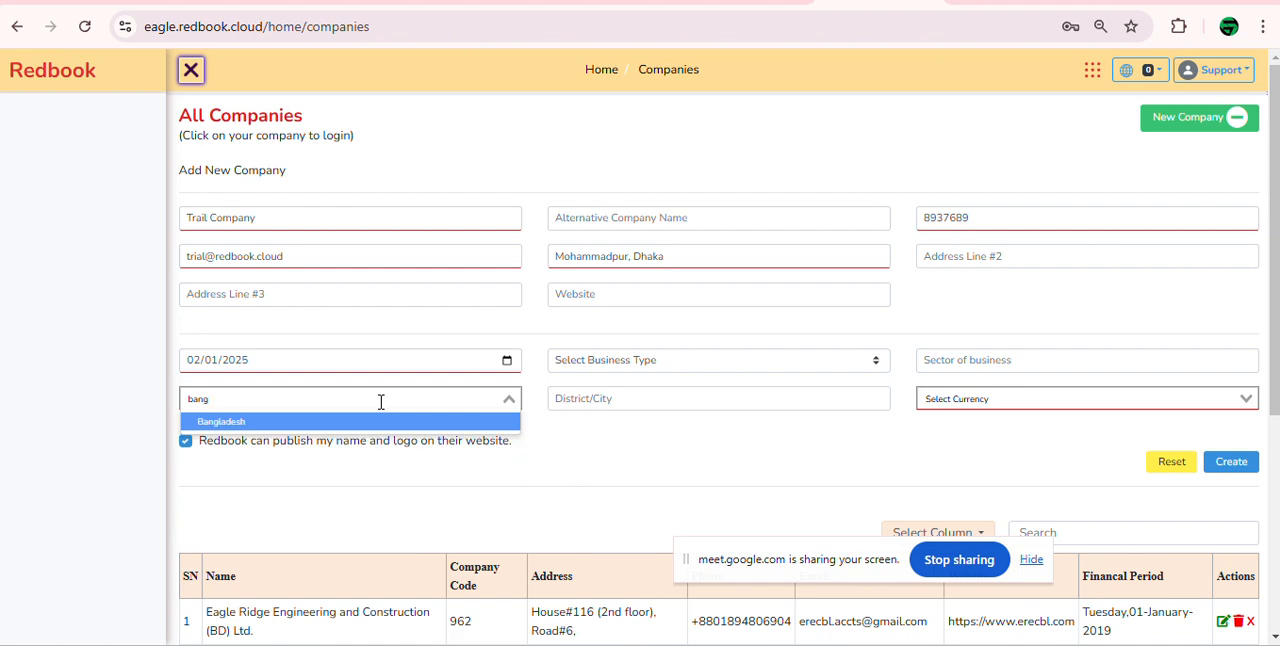
key(Return)
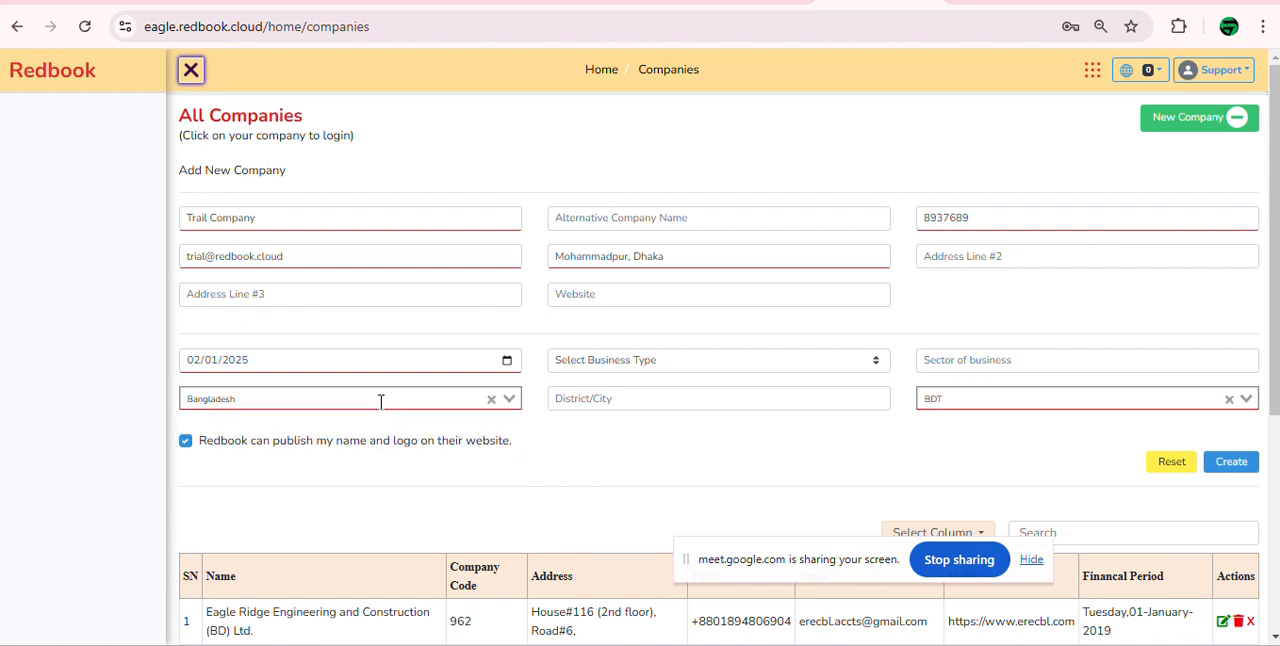
click(1233, 462)
click(1223, 125)
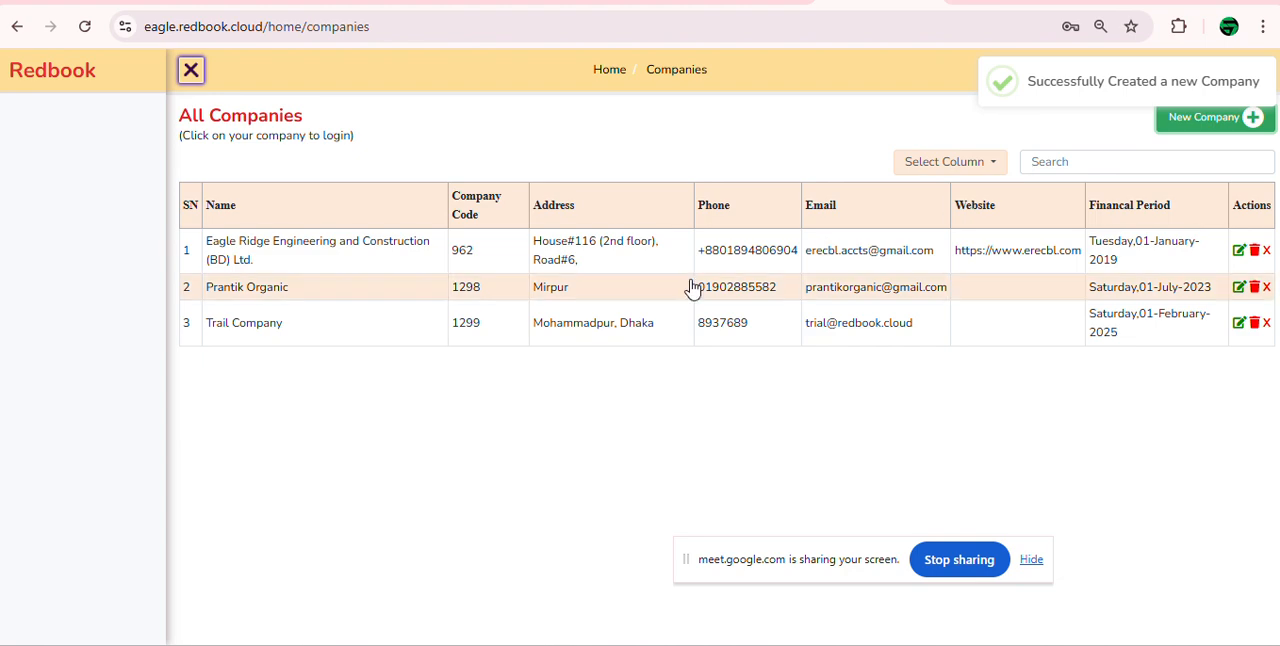
Step: Open Trail Company's ledger list and start a new ledger named Entertainment
click(391, 329)
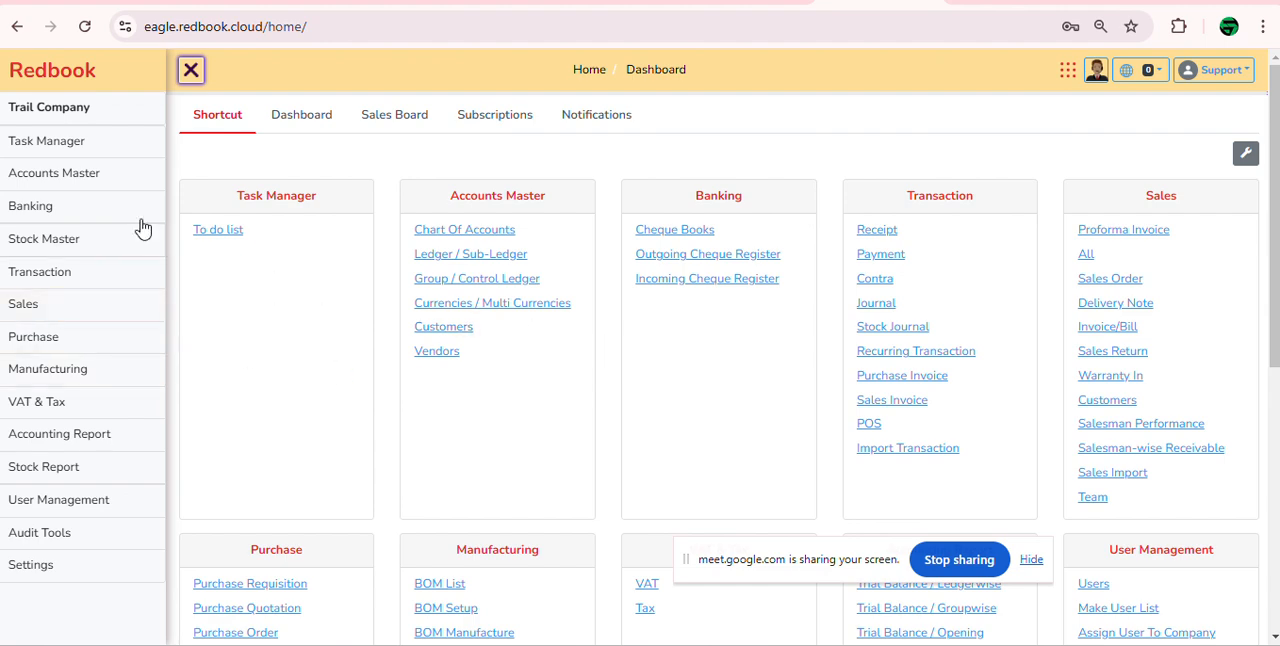
click(222, 213)
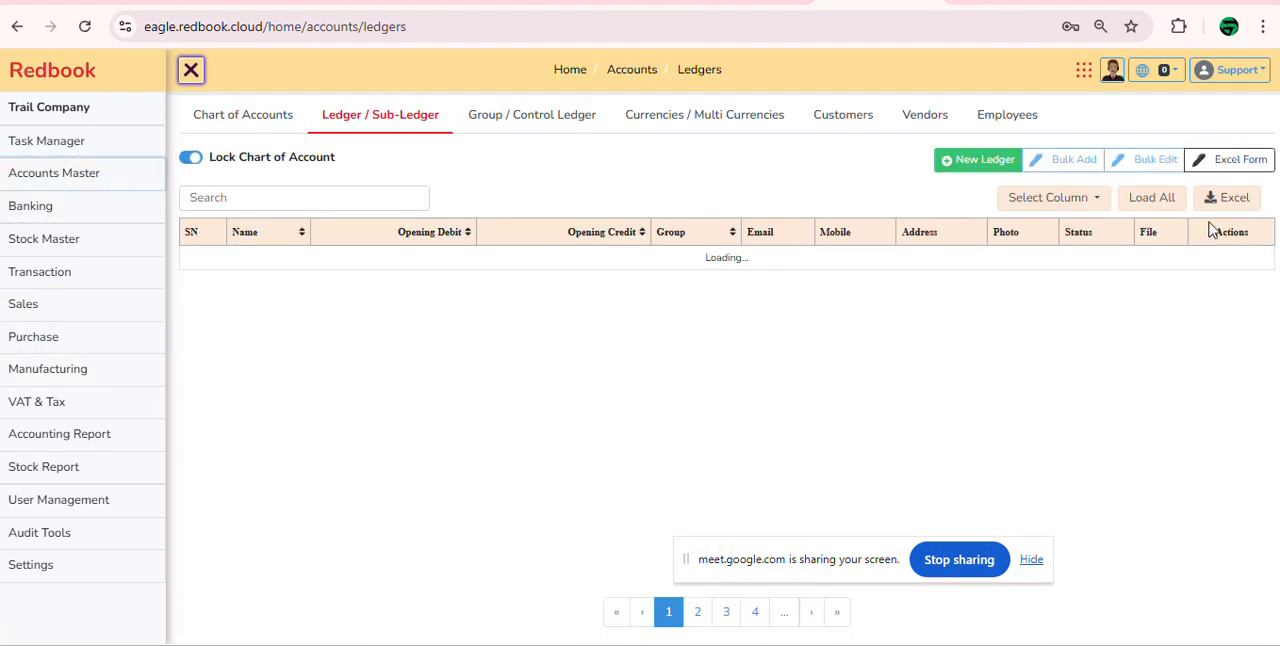
click(968, 160)
click(377, 256)
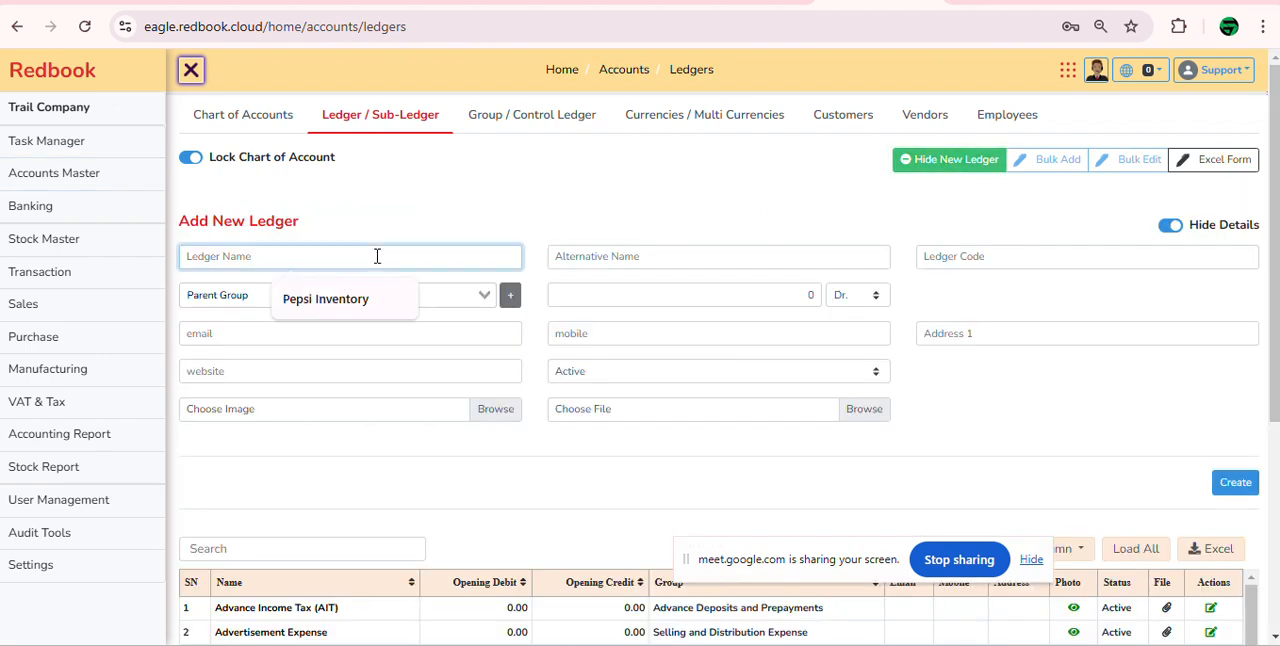
text(Entertainment)
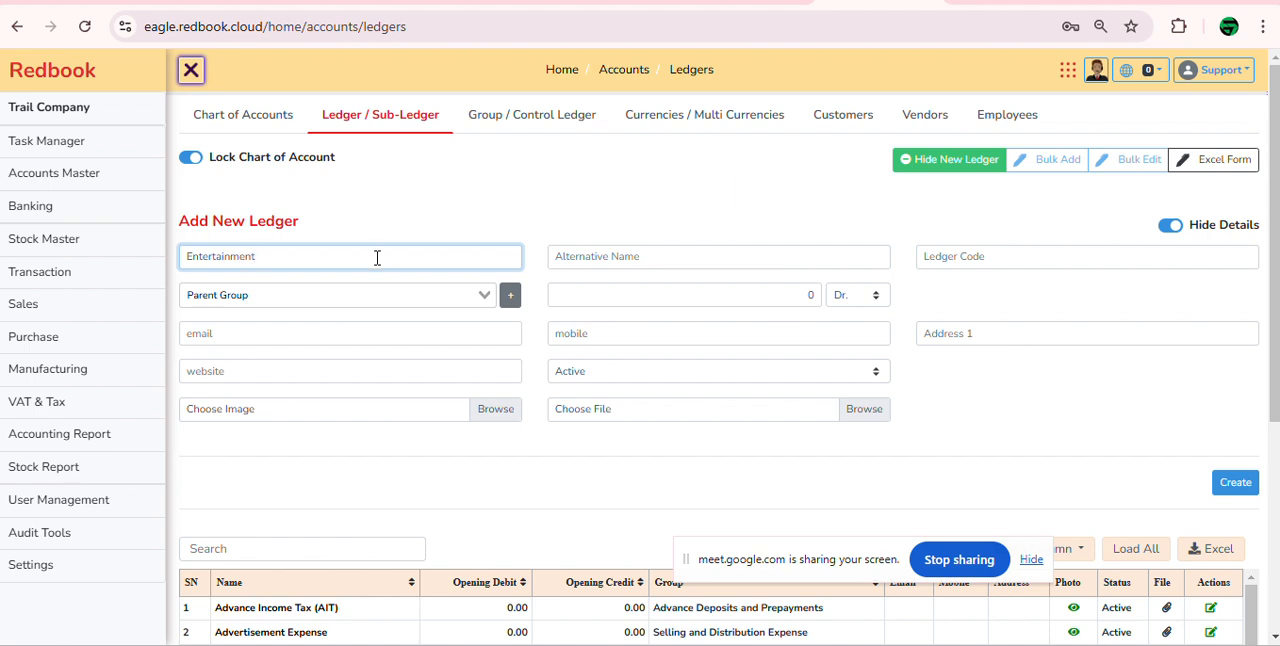
Step: Set the parent group to Administrative Expense and create the Entertainment ledger in Trail Company
click(380, 289)
text(asd)
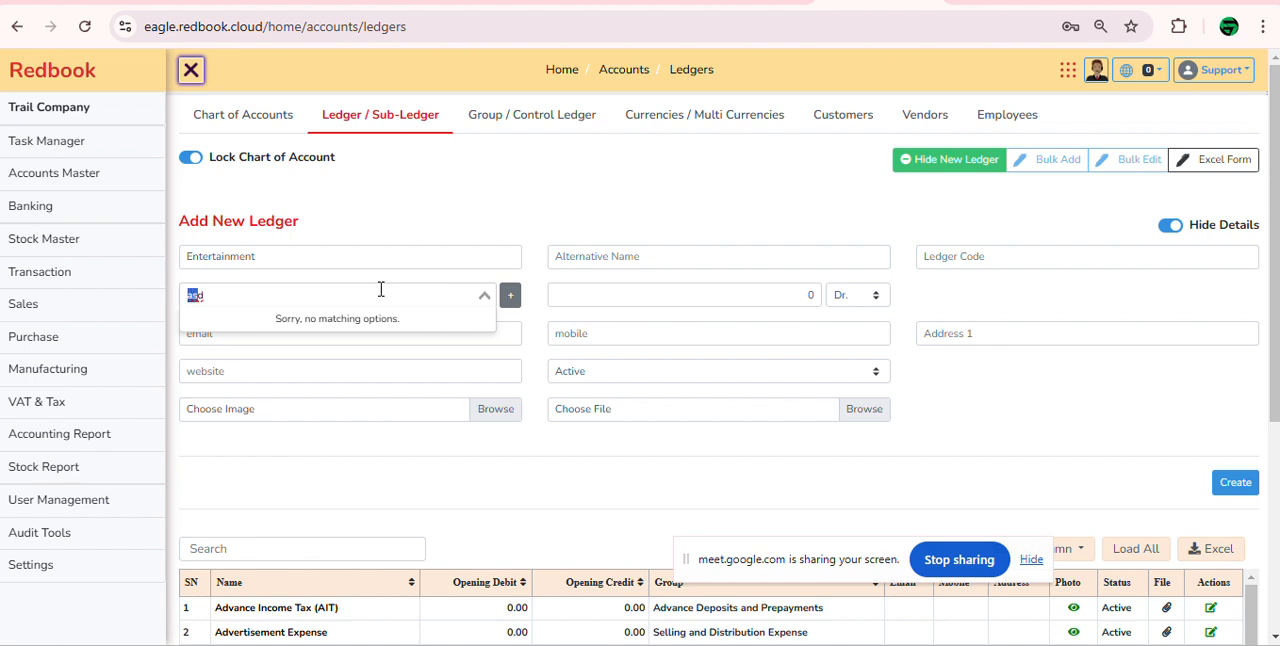
text(ad)
key(Return)
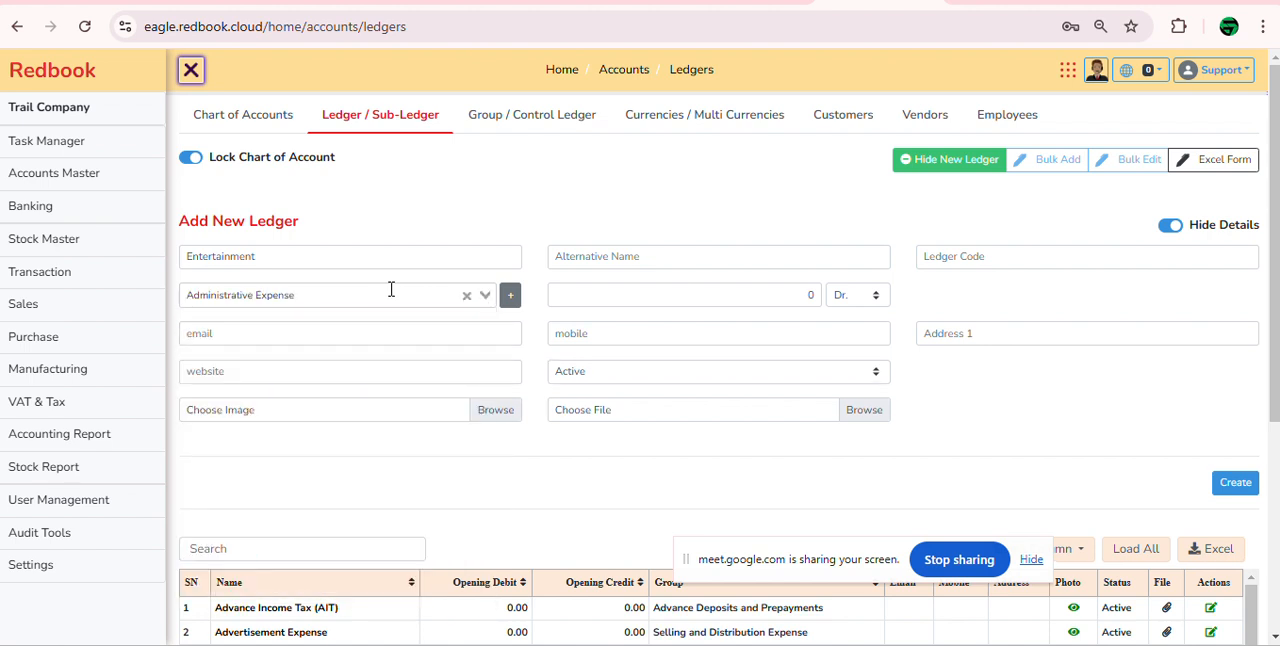
click(1238, 486)
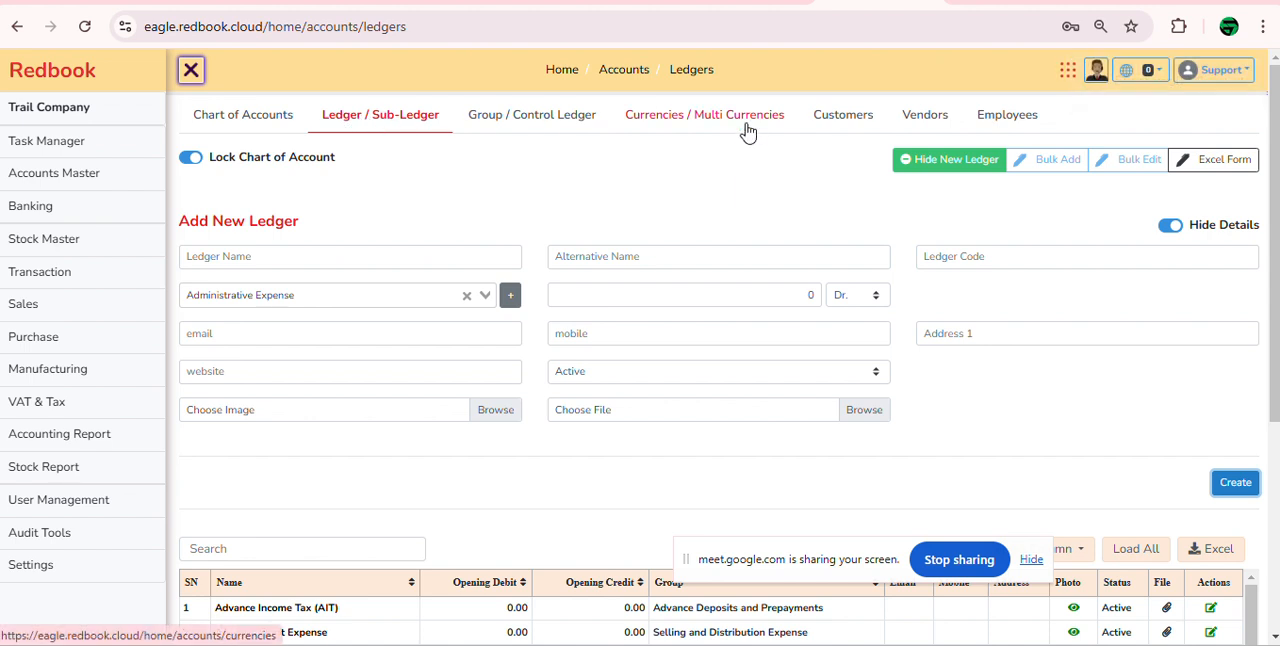
Step: Start a new customer named Ecosoft in the Accounts Receivable/Customers group
click(860, 122)
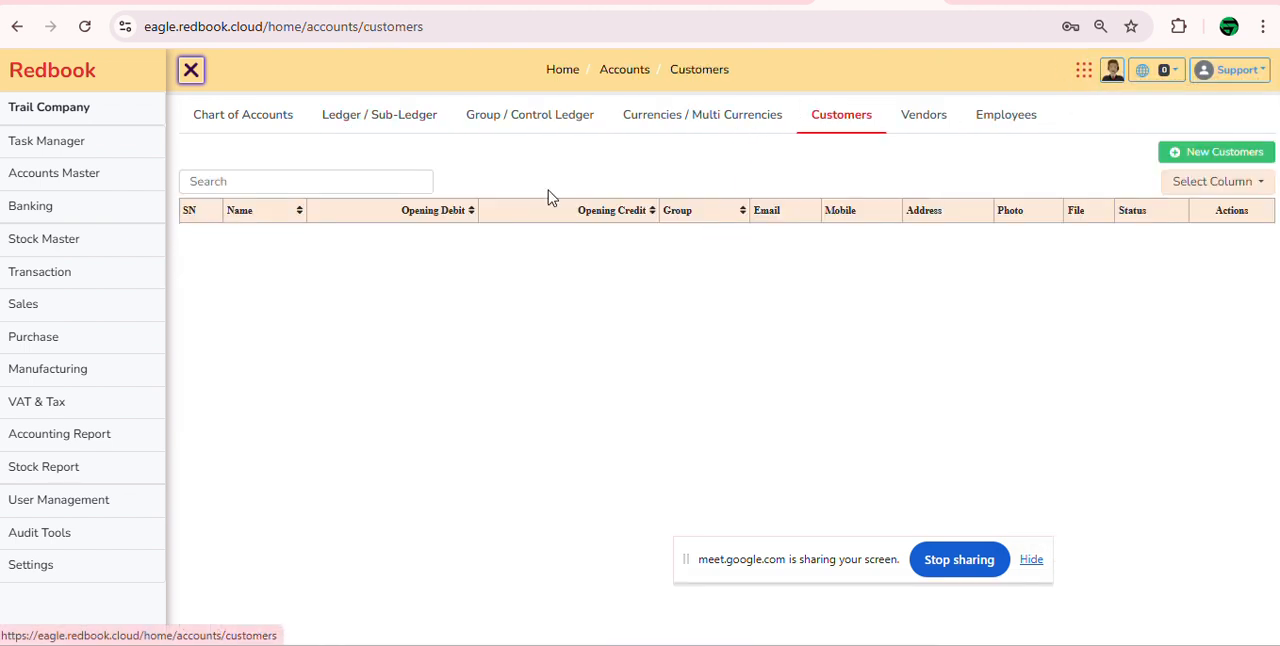
click(1220, 158)
click(315, 247)
text(E)
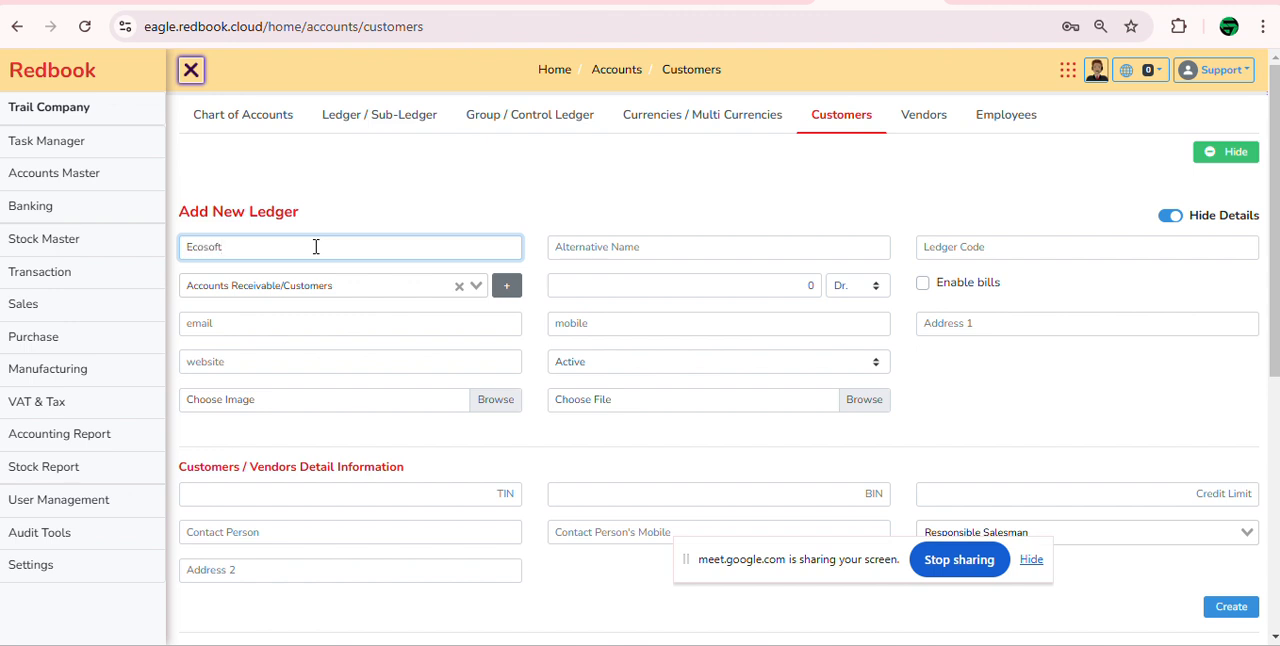
text(cosoft)
click(218, 288)
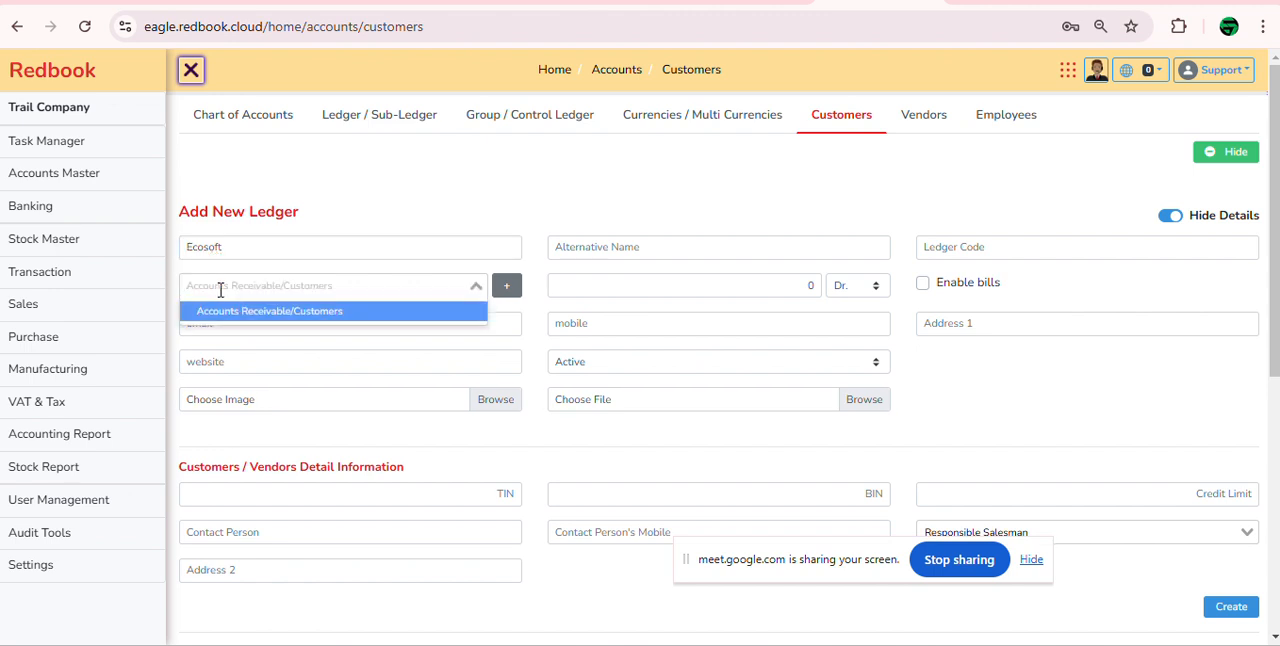
click(260, 313)
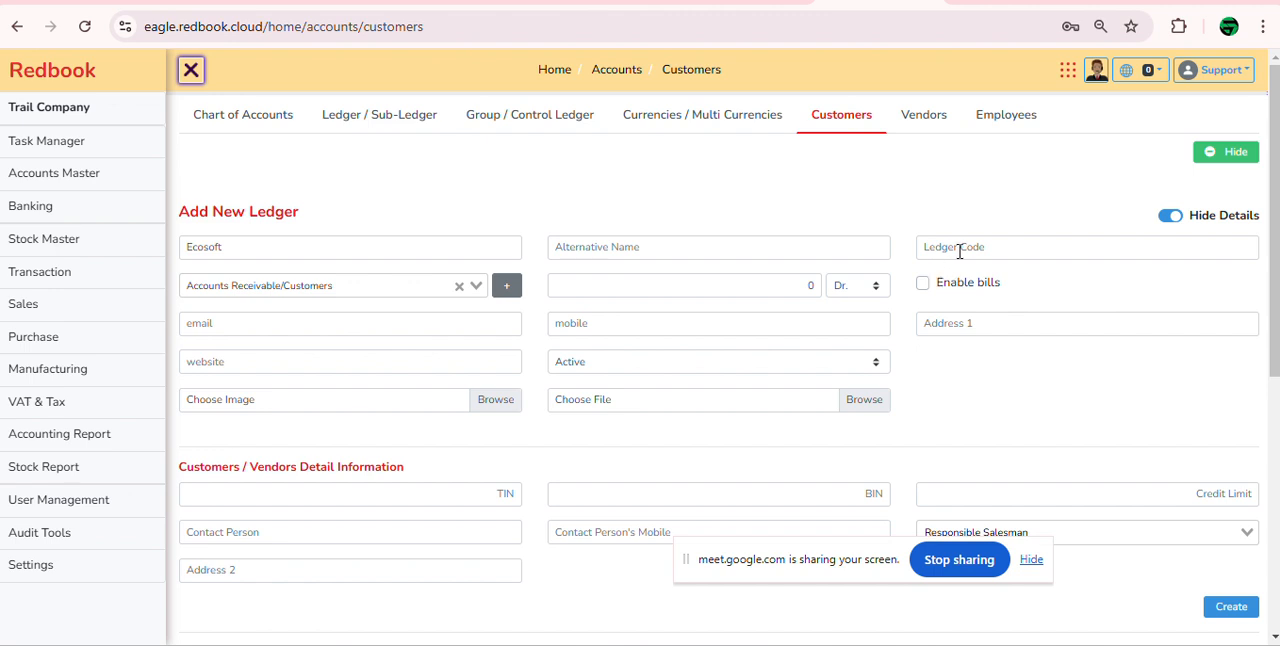
Step: Clear the opening balance, leave the TIN, BIN, credit limit and salesman empty, and create the Ecosoft customer
click(776, 290)
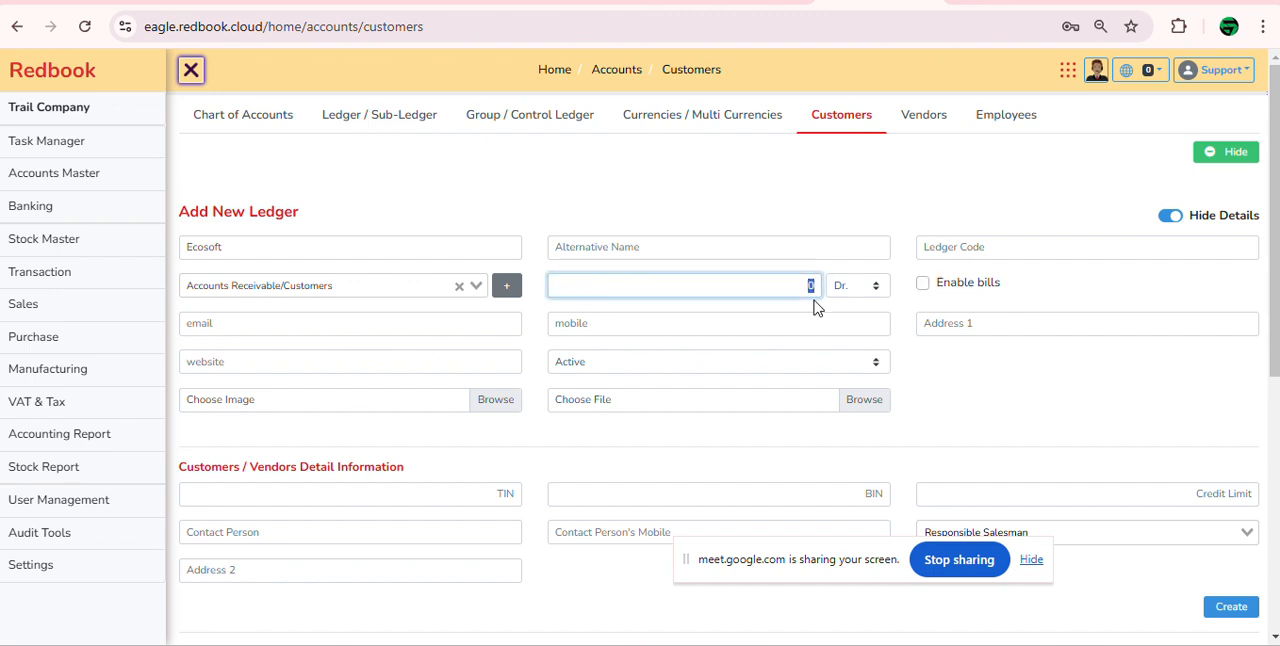
key(BackSpace)
scroll(814, 298, down, 2)
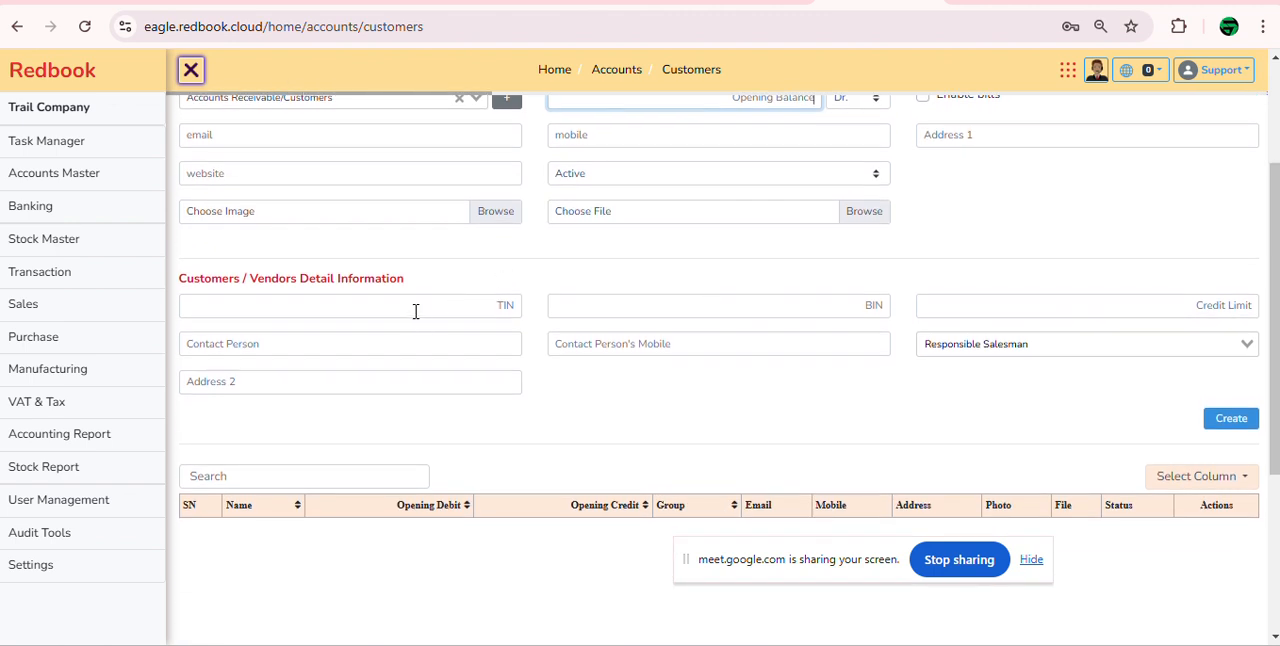
click(416, 311)
click(757, 309)
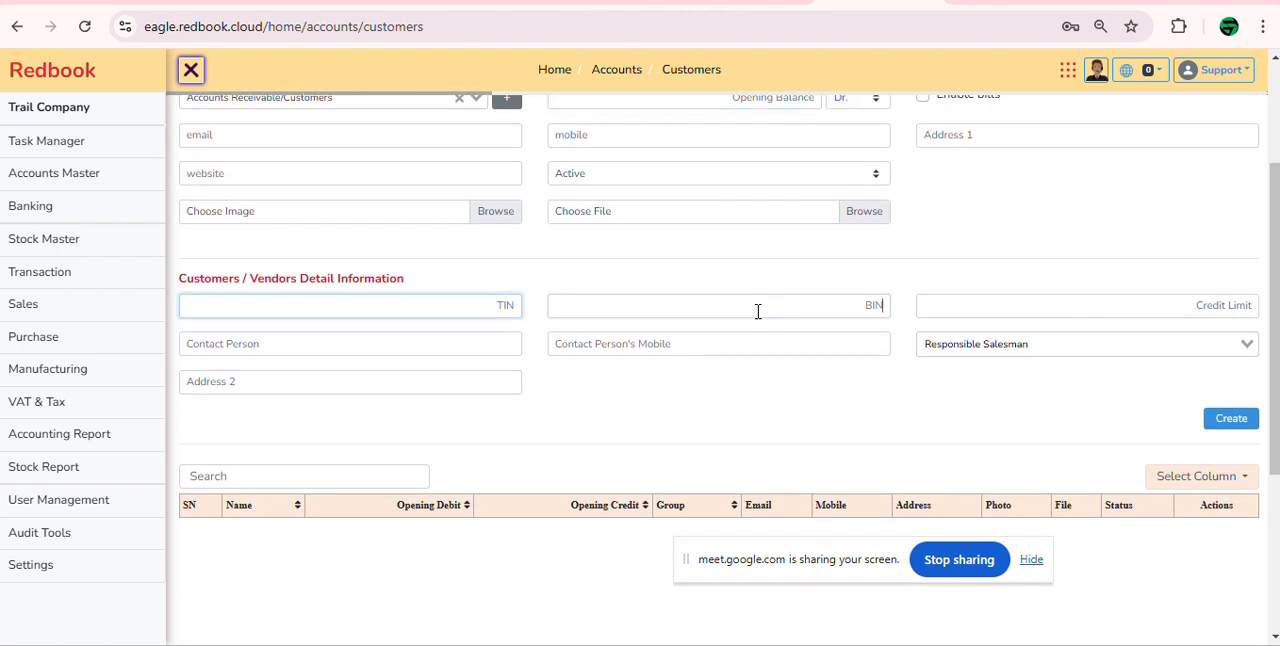
click(1107, 298)
click(1062, 353)
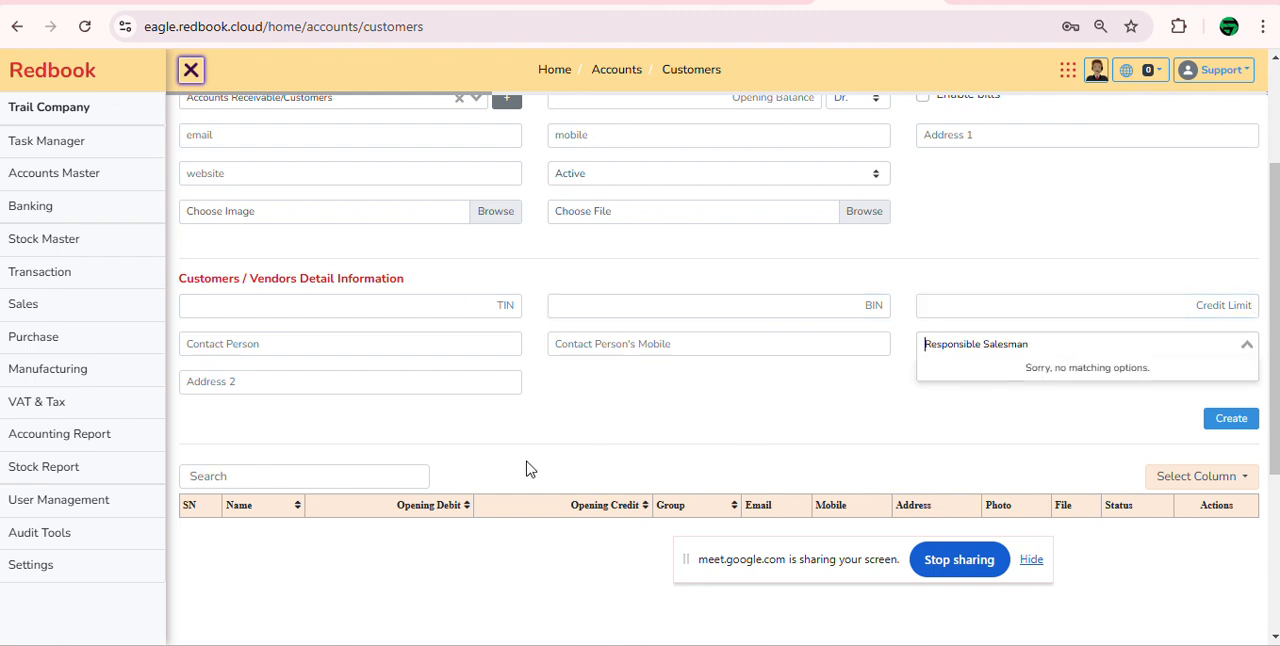
click(57, 303)
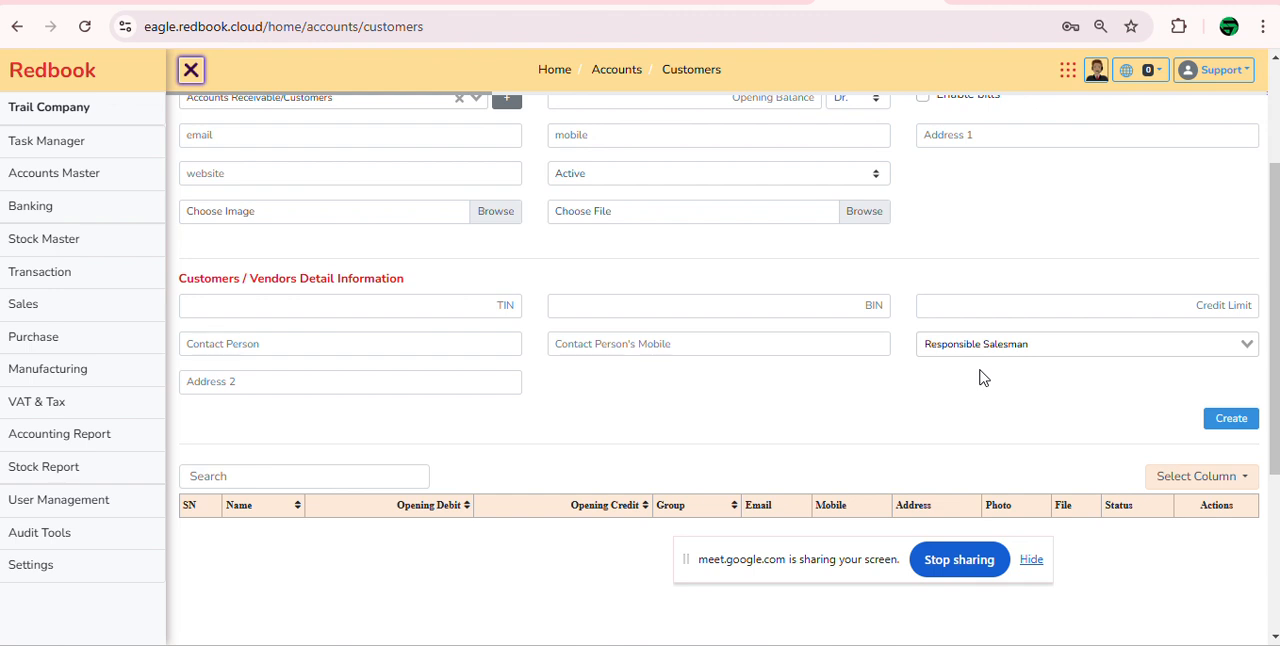
scroll(980, 377, up, 3)
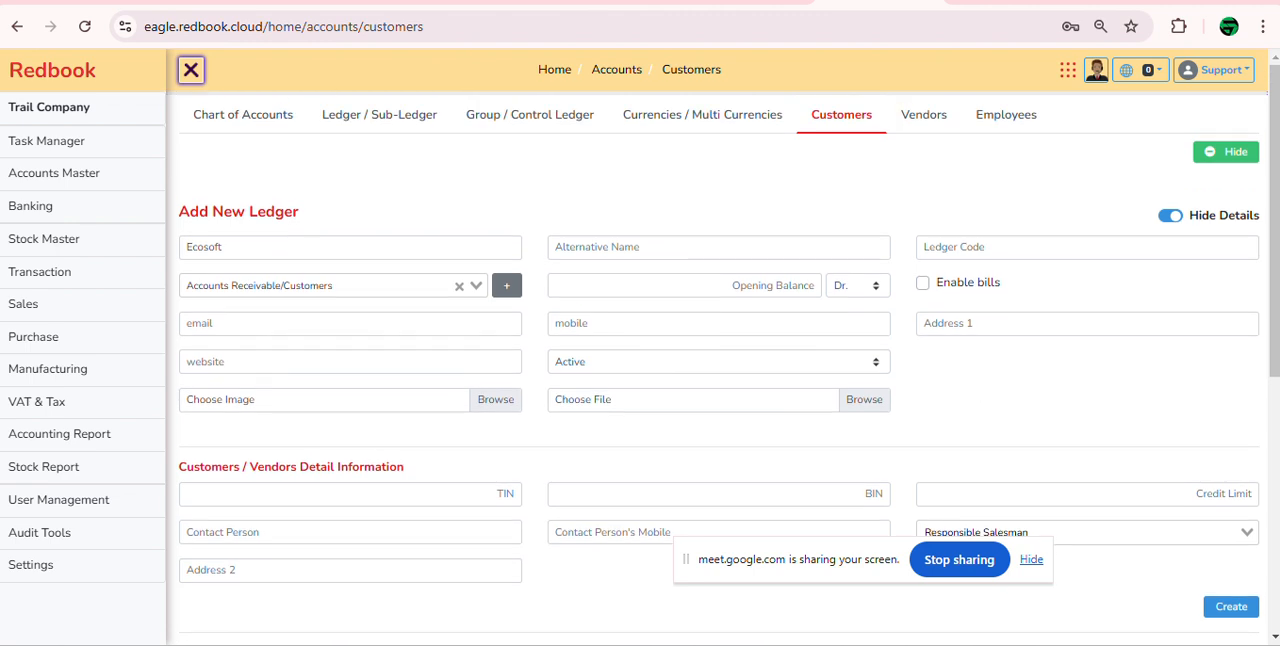
click(1231, 607)
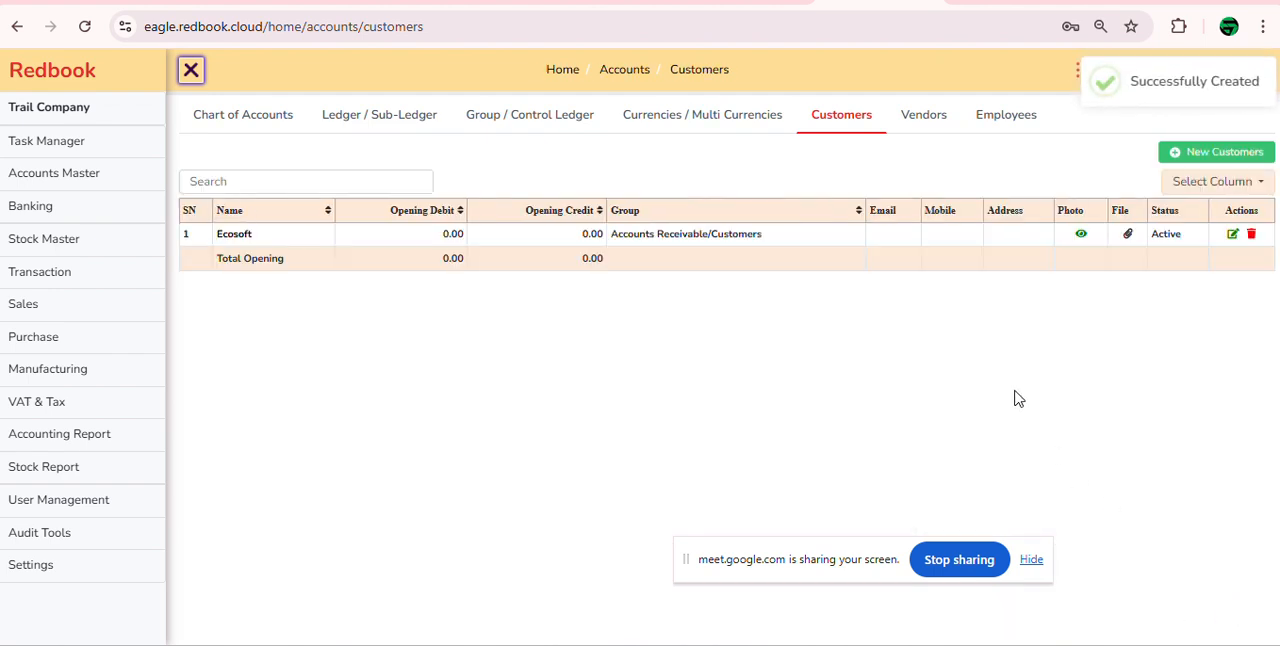
Step: Check the ledger list for the new ledgers and open the chart of accounts
click(337, 120)
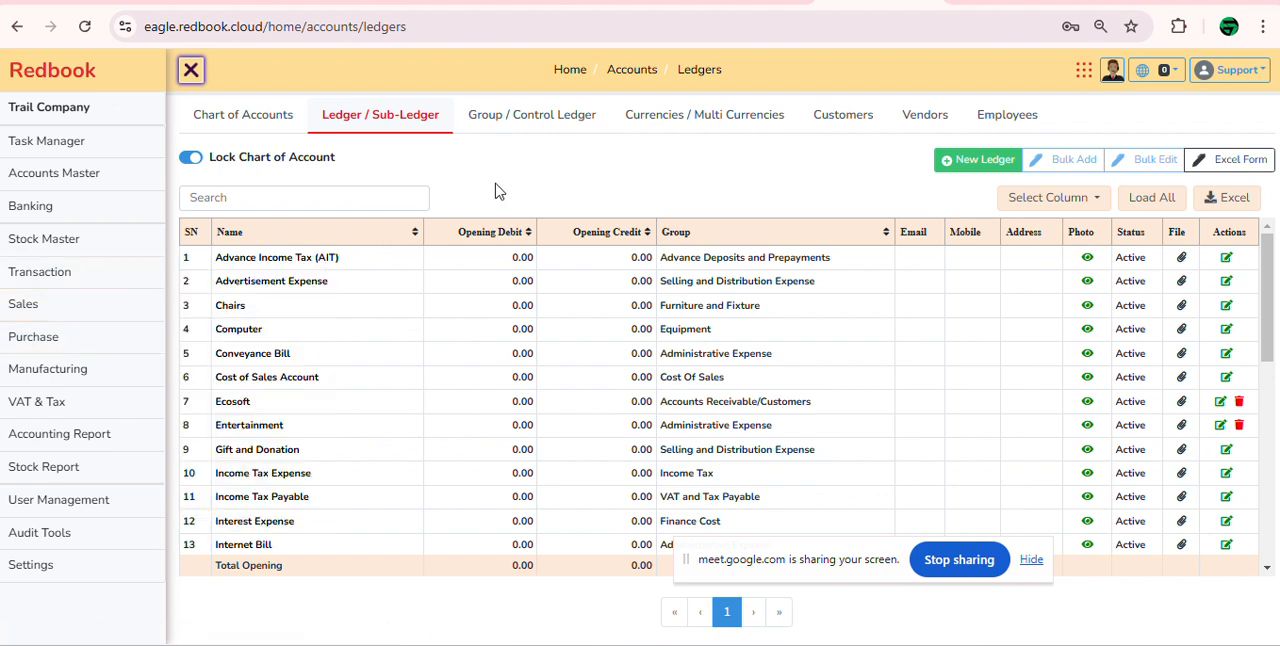
click(244, 116)
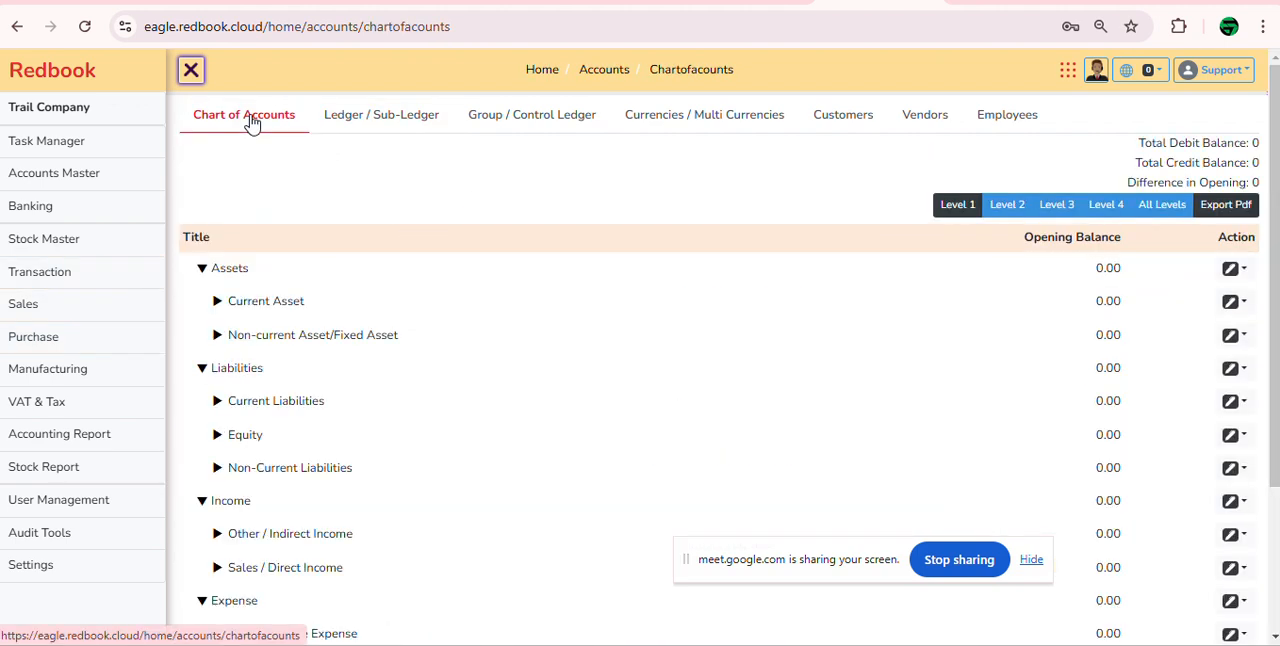
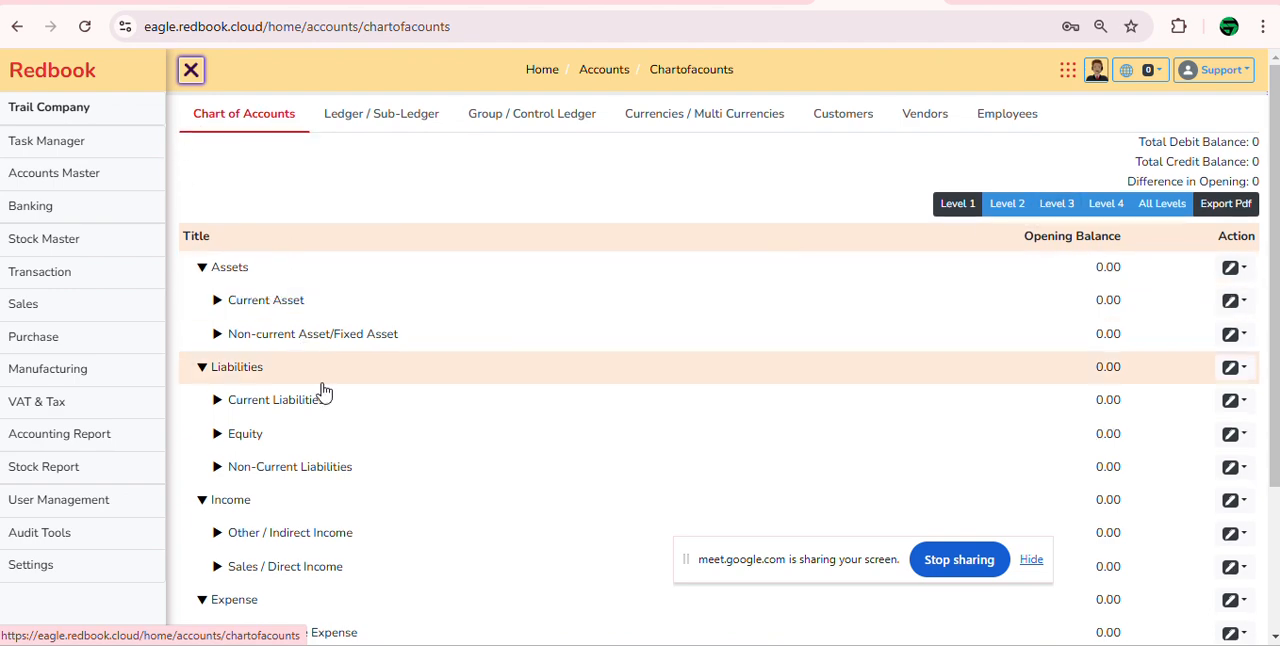
Step: Review the chart of accounts at Levels 1 to 4 and All Levels, ending on Level 1
scroll(323, 391, down, 2)
scroll(323, 391, up, 2)
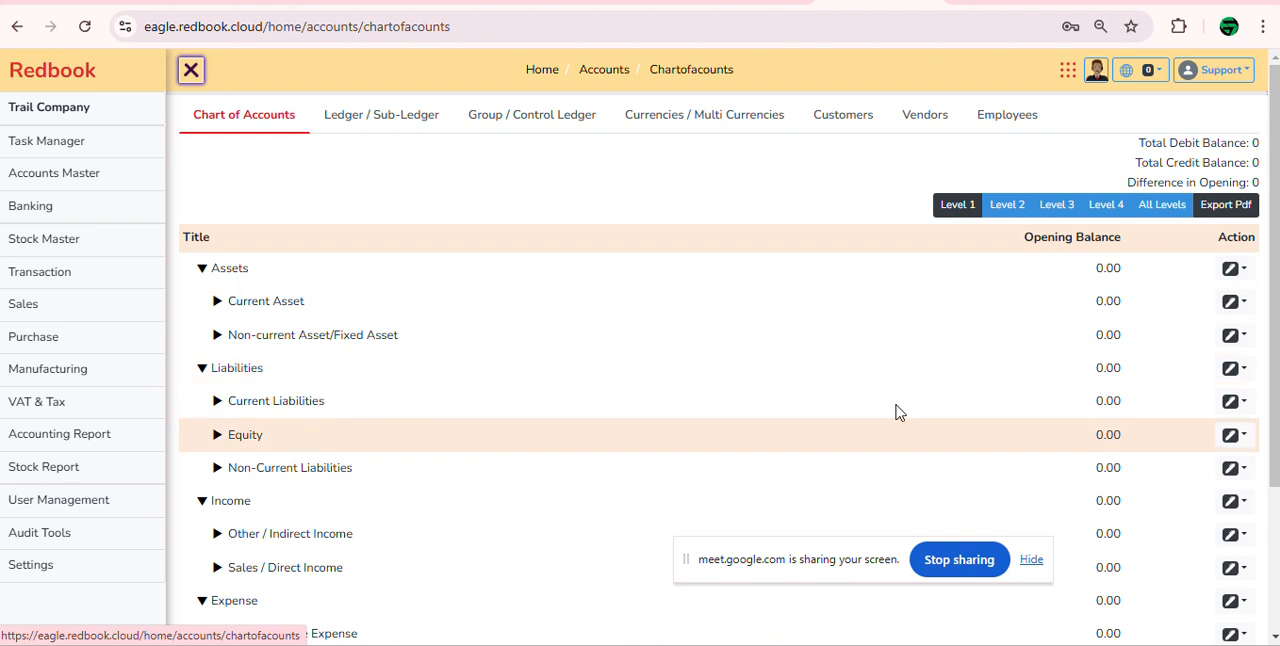
click(970, 207)
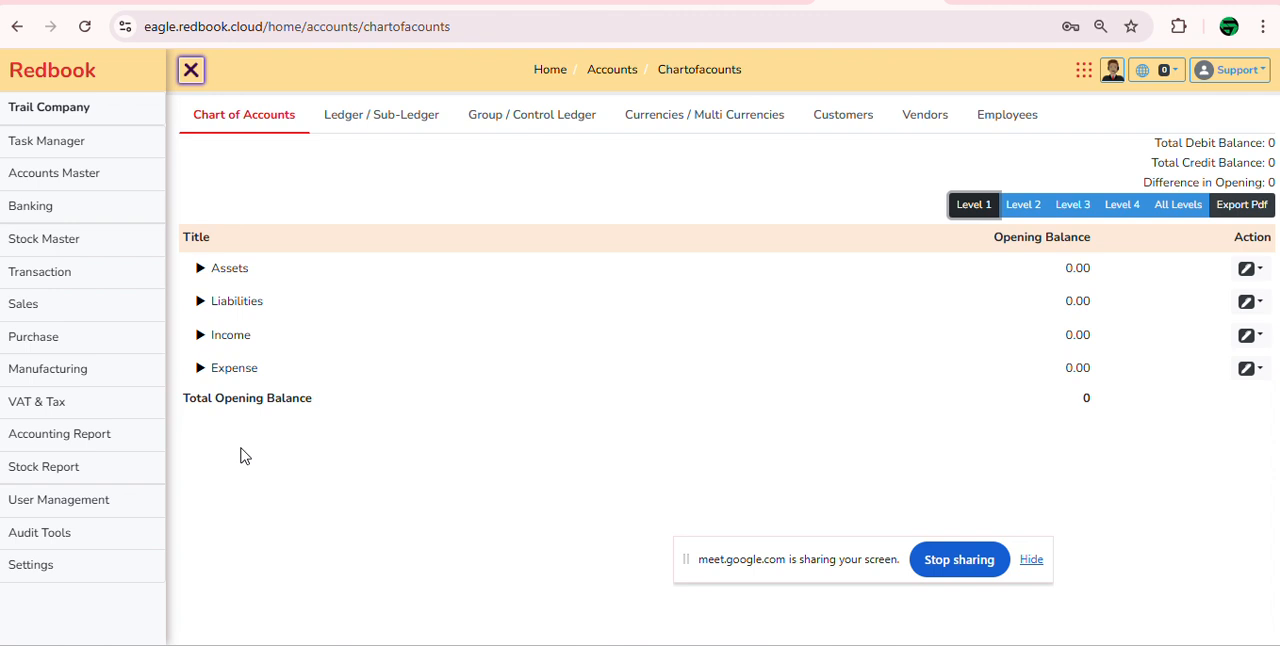
click(1018, 209)
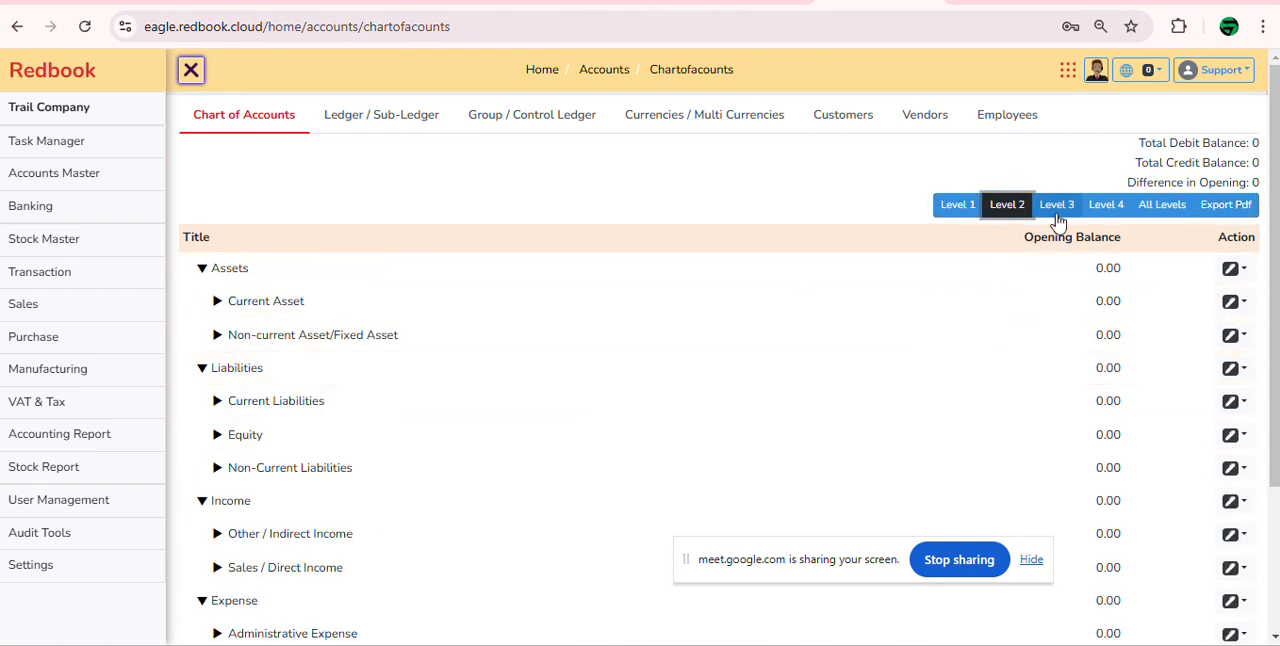
click(1058, 207)
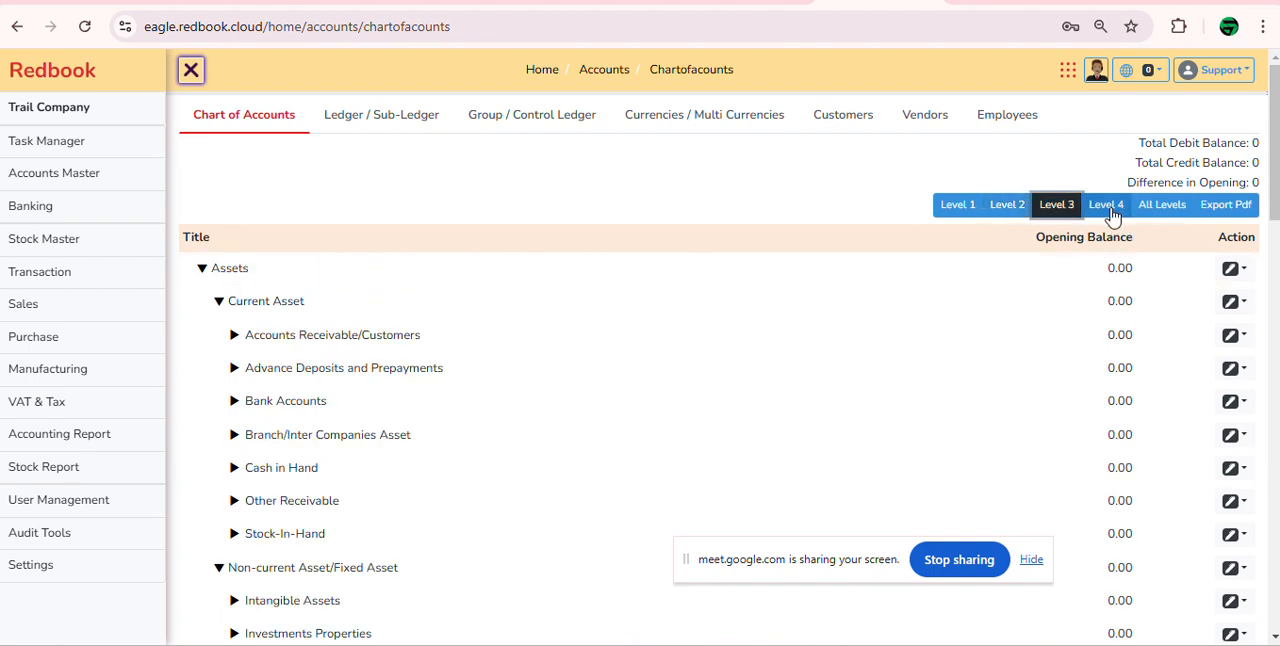
click(1110, 212)
click(1172, 212)
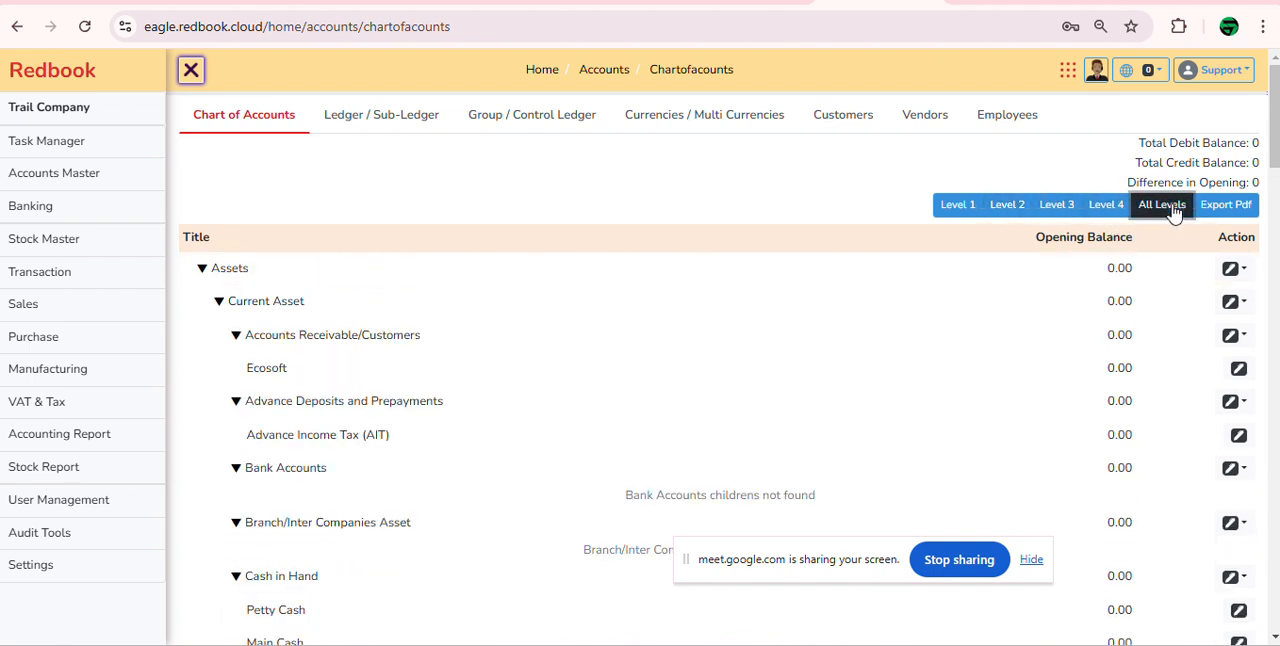
click(952, 212)
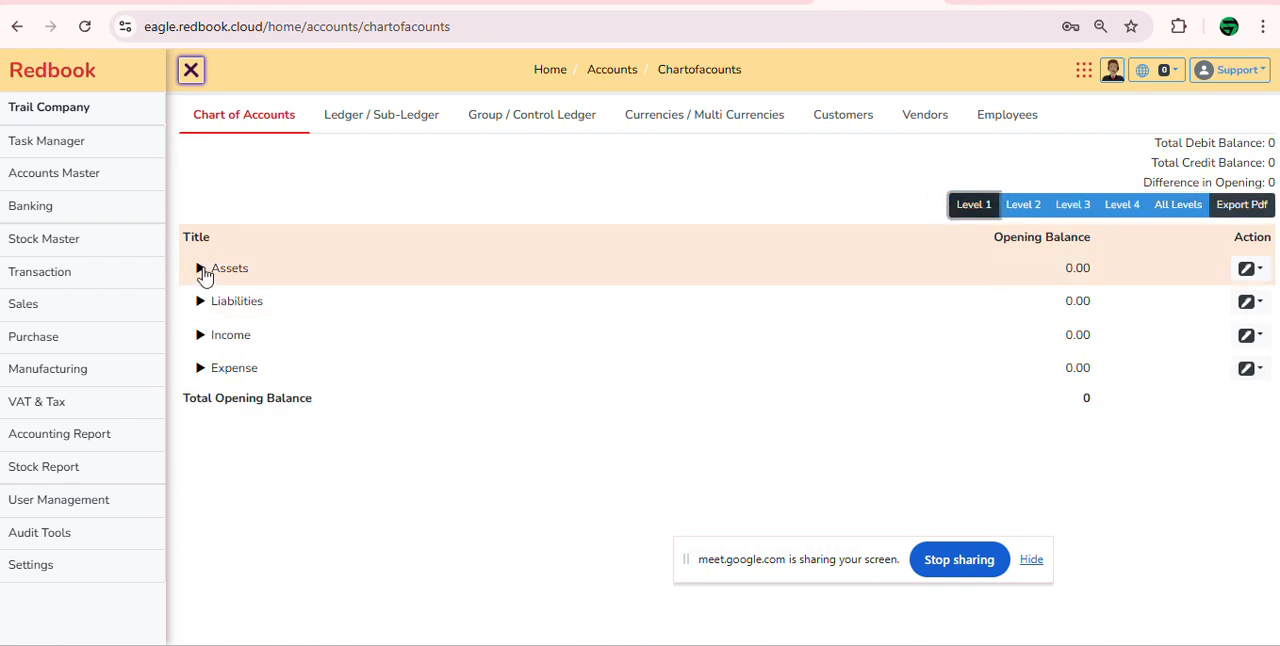
Step: Create a ledger named Travelling Expense under Administrative Expense from the chart of accounts and check it in the group
click(200, 369)
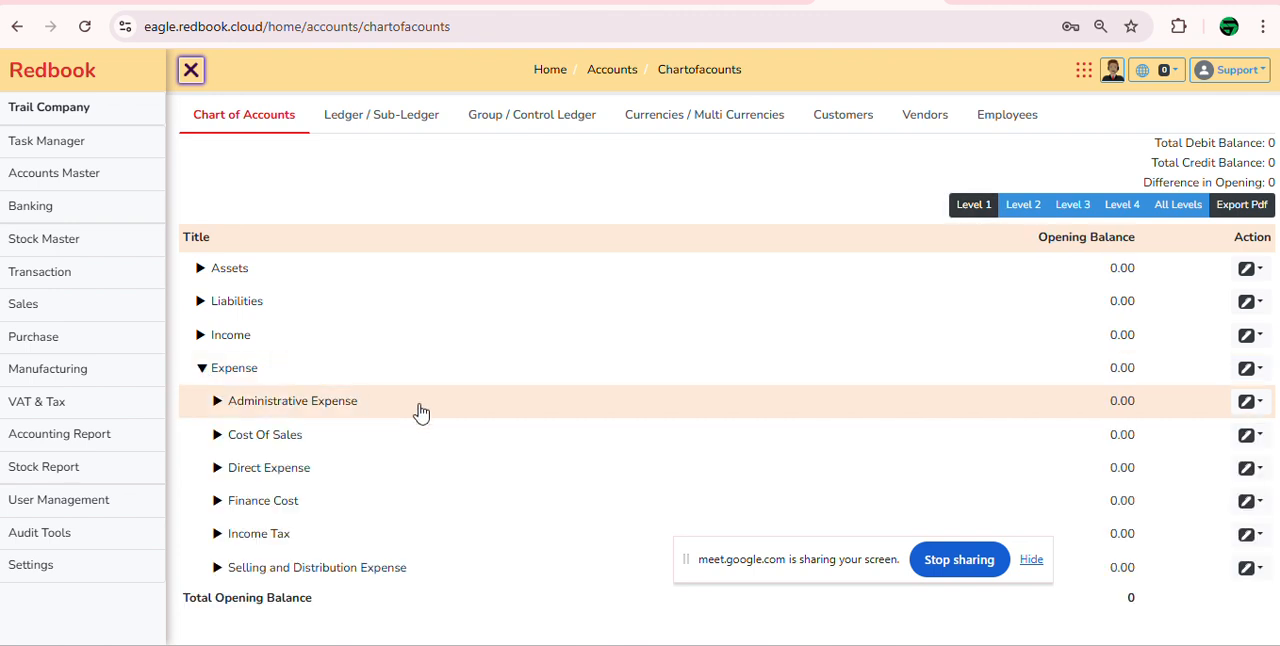
click(218, 402)
scroll(300, 400, down, 2)
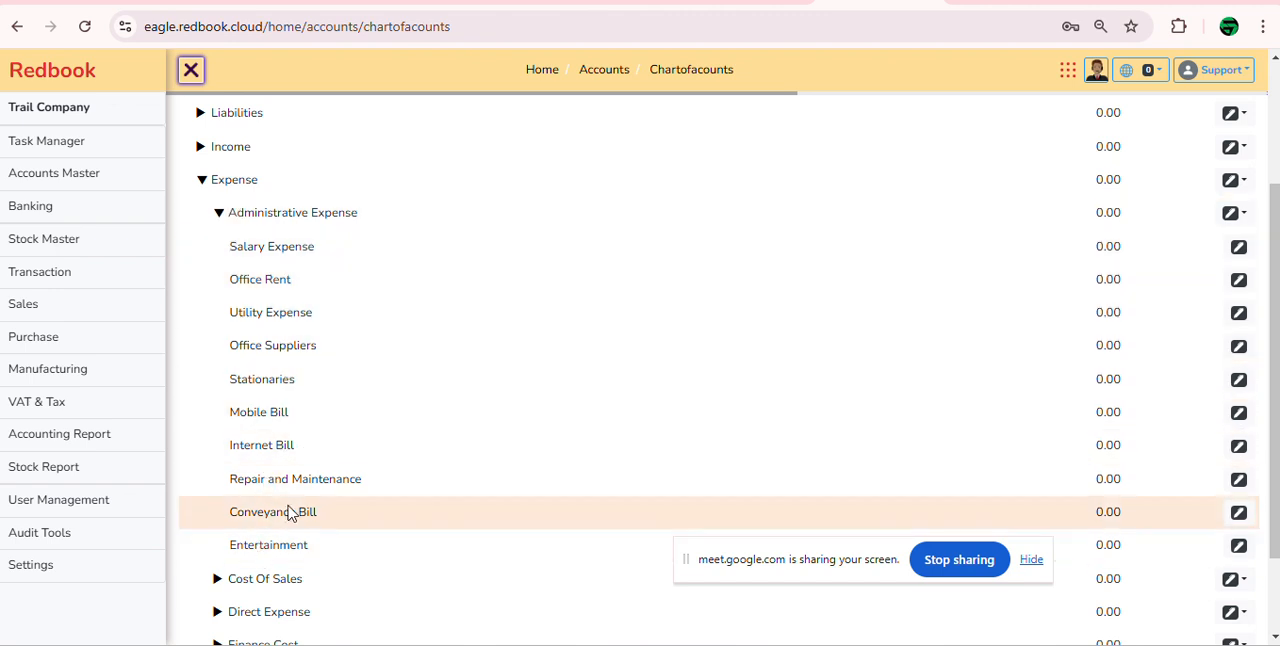
click(1244, 218)
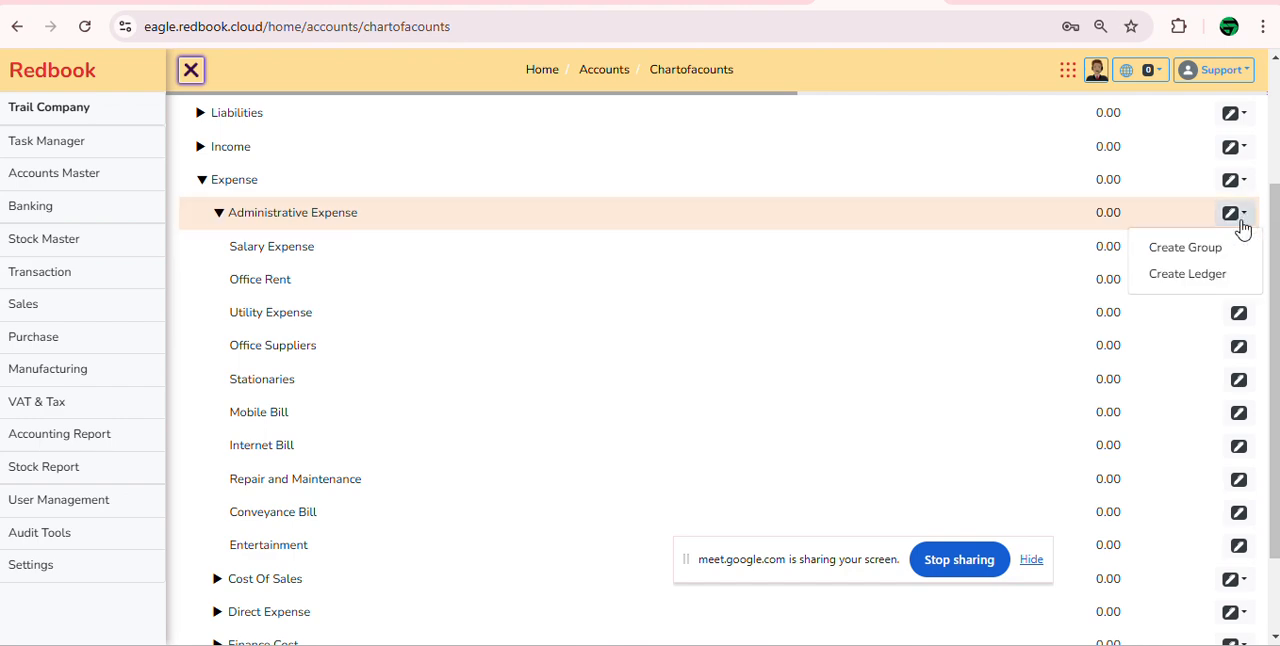
click(1206, 276)
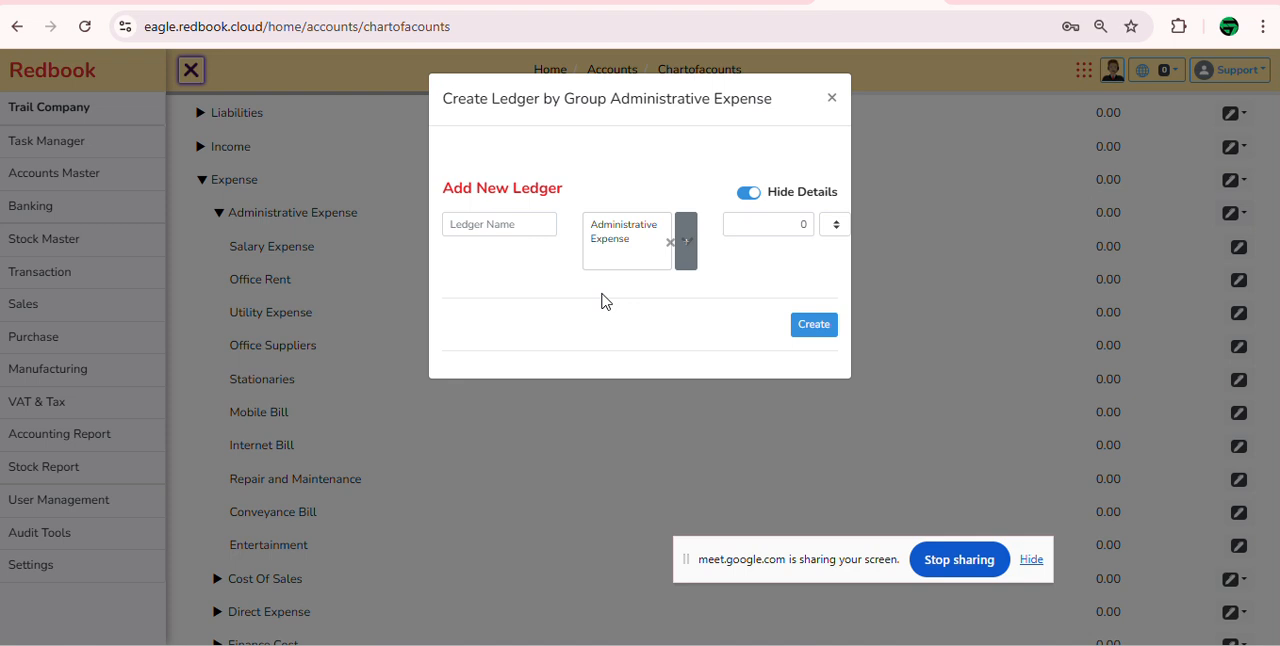
click(513, 218)
text(Travelling Expense)
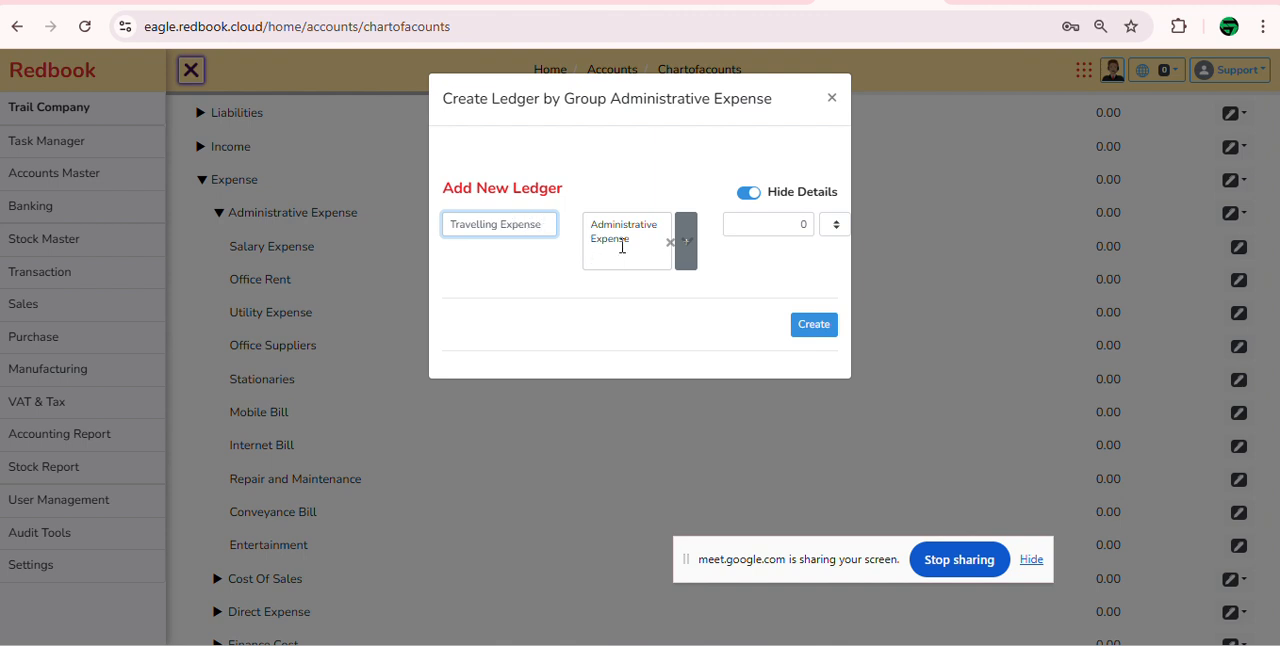
click(814, 326)
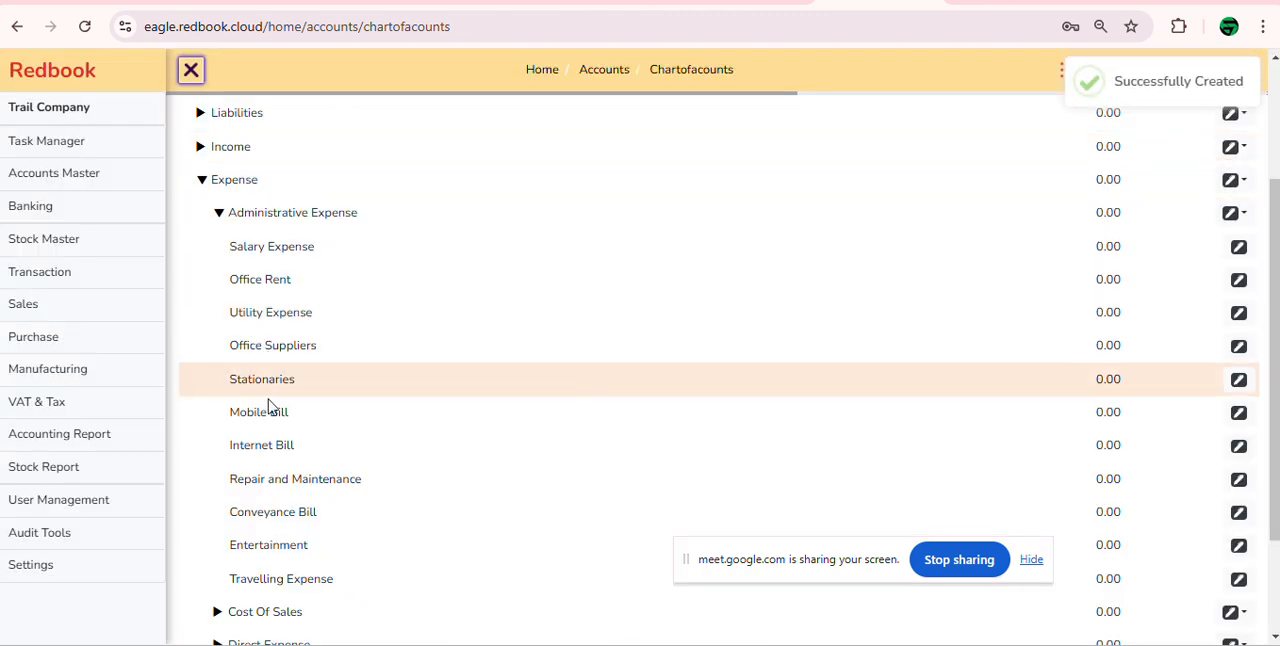
drag(231, 581, 360, 580)
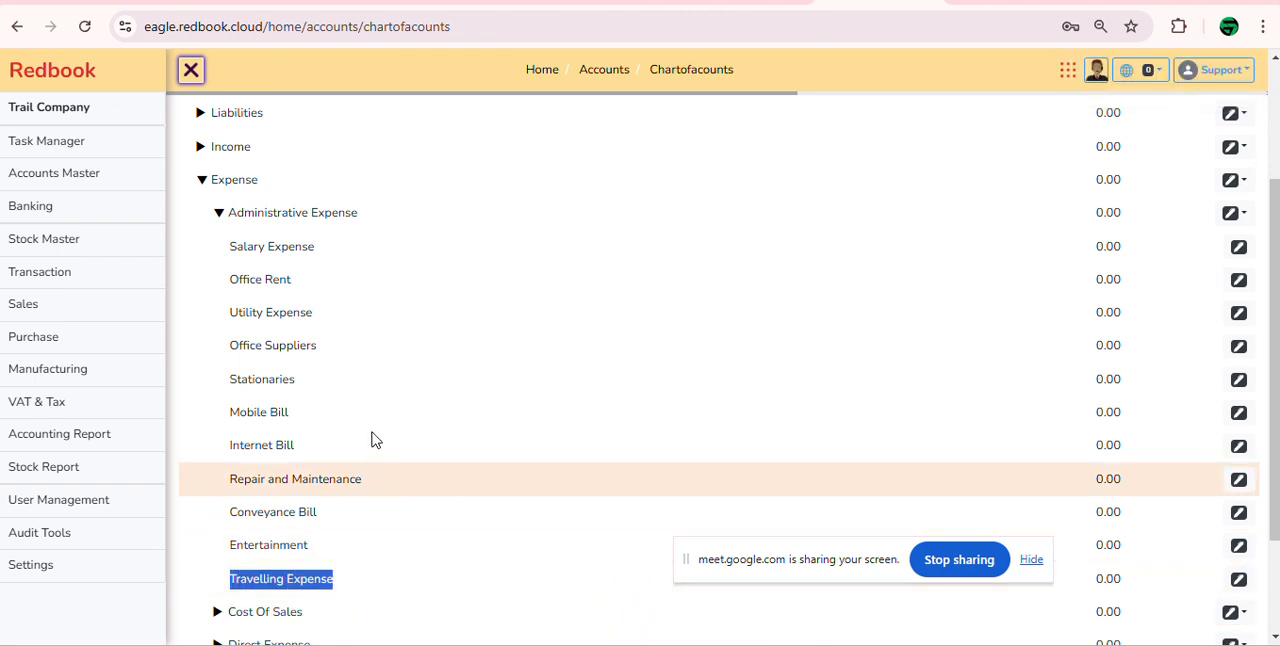
Step: Create a group named FDR under Advance Deposits and Prepayments in Current Asset
click(219, 212)
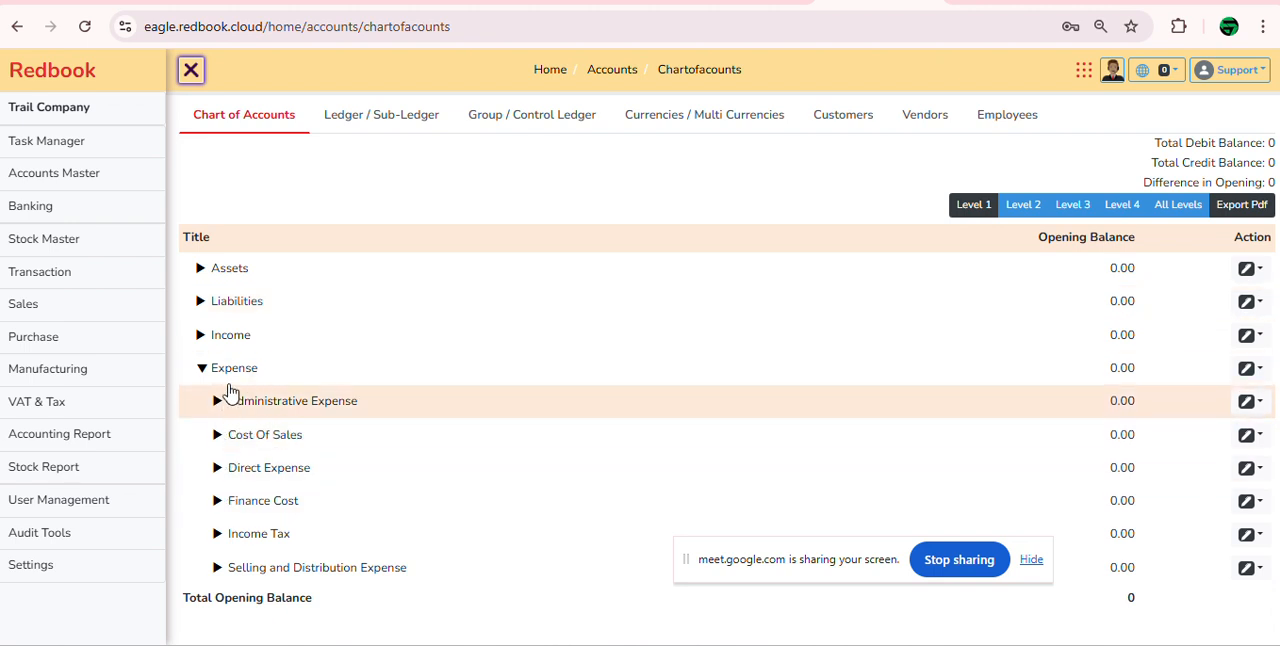
click(200, 268)
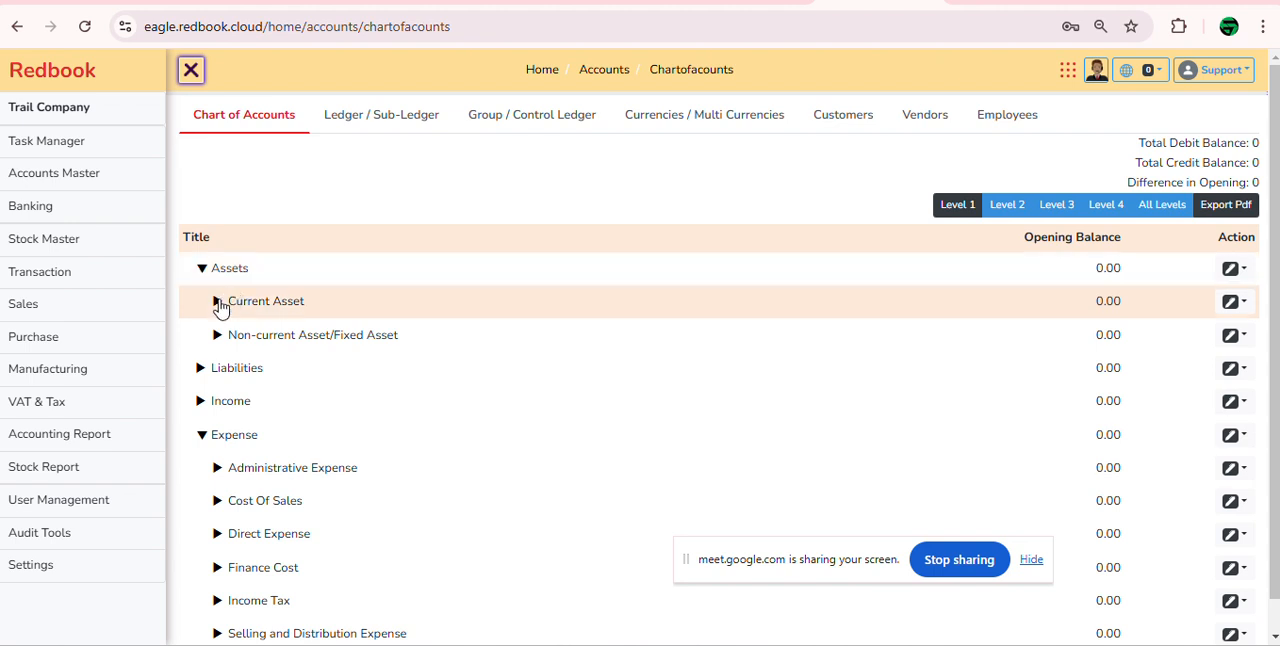
click(219, 302)
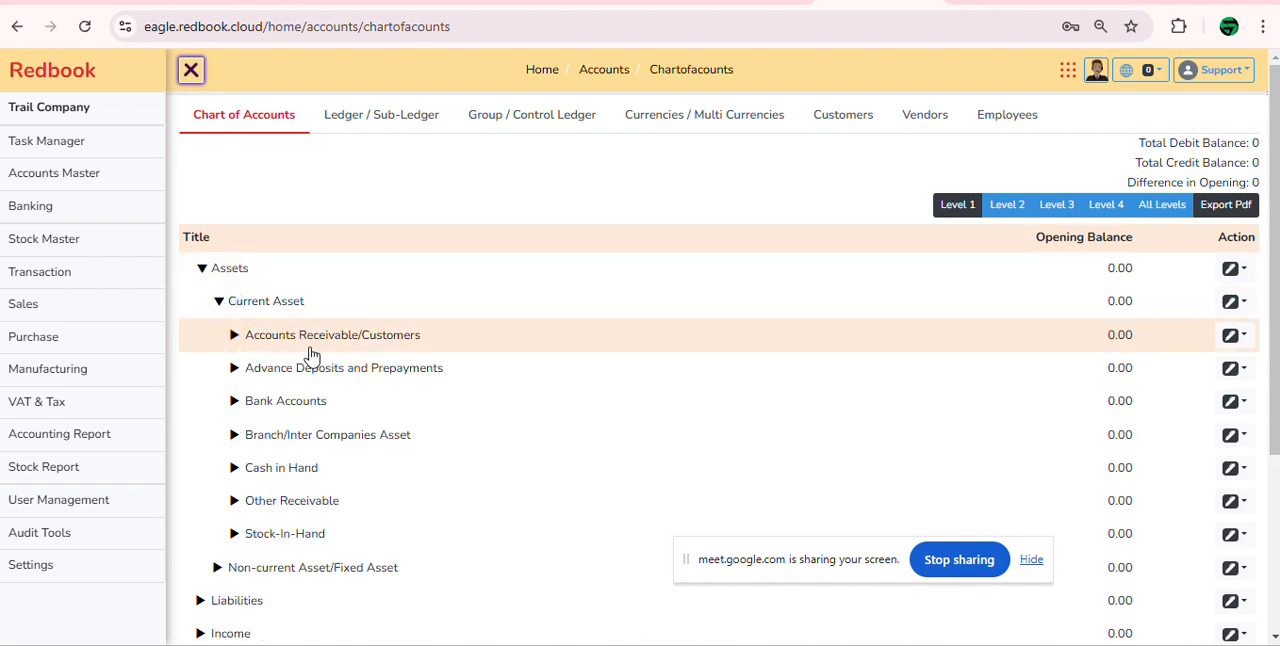
click(234, 368)
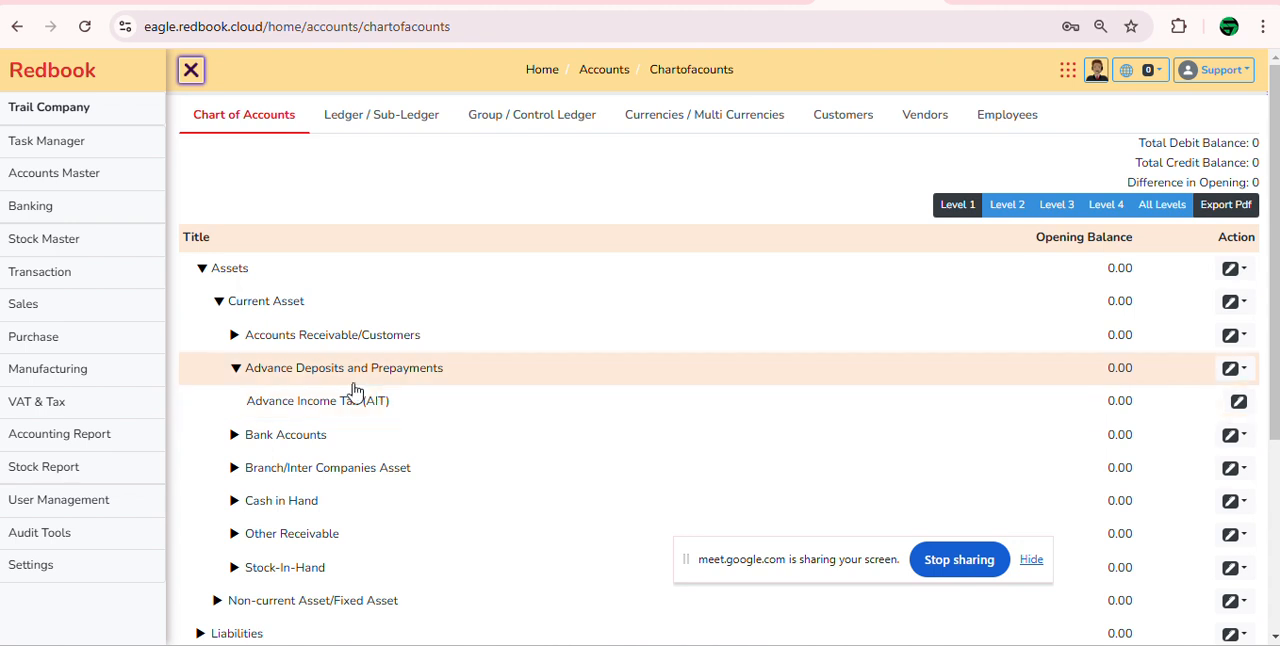
click(1240, 372)
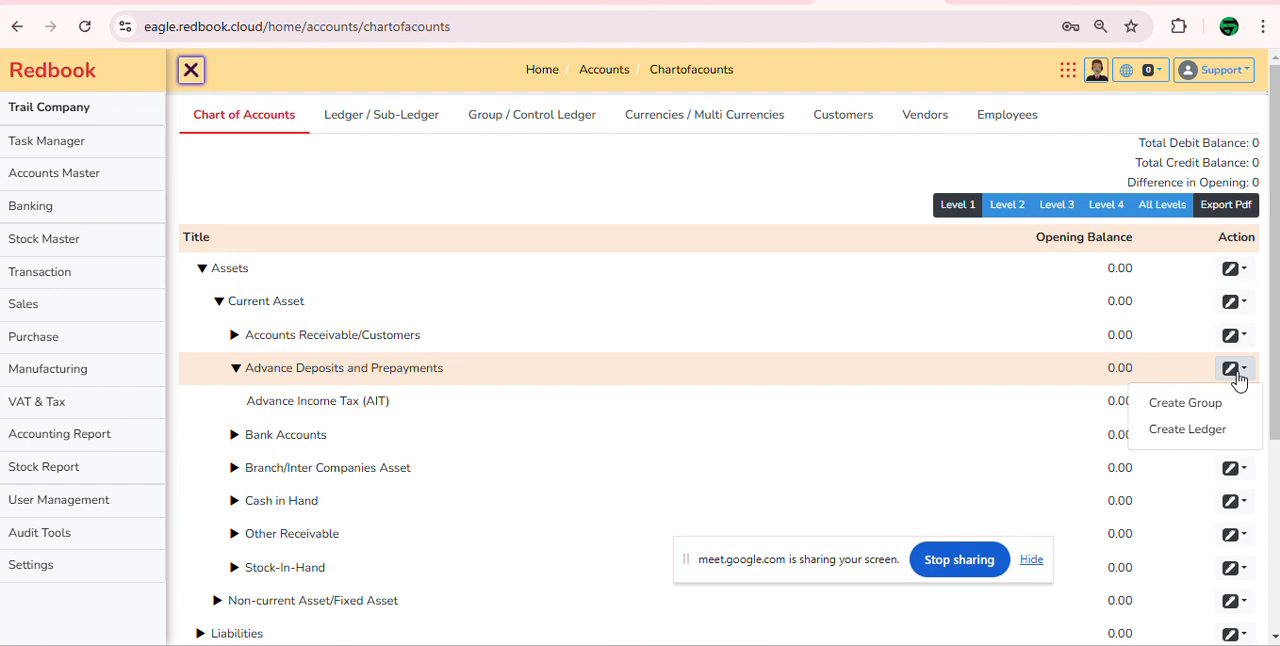
click(1212, 404)
click(595, 158)
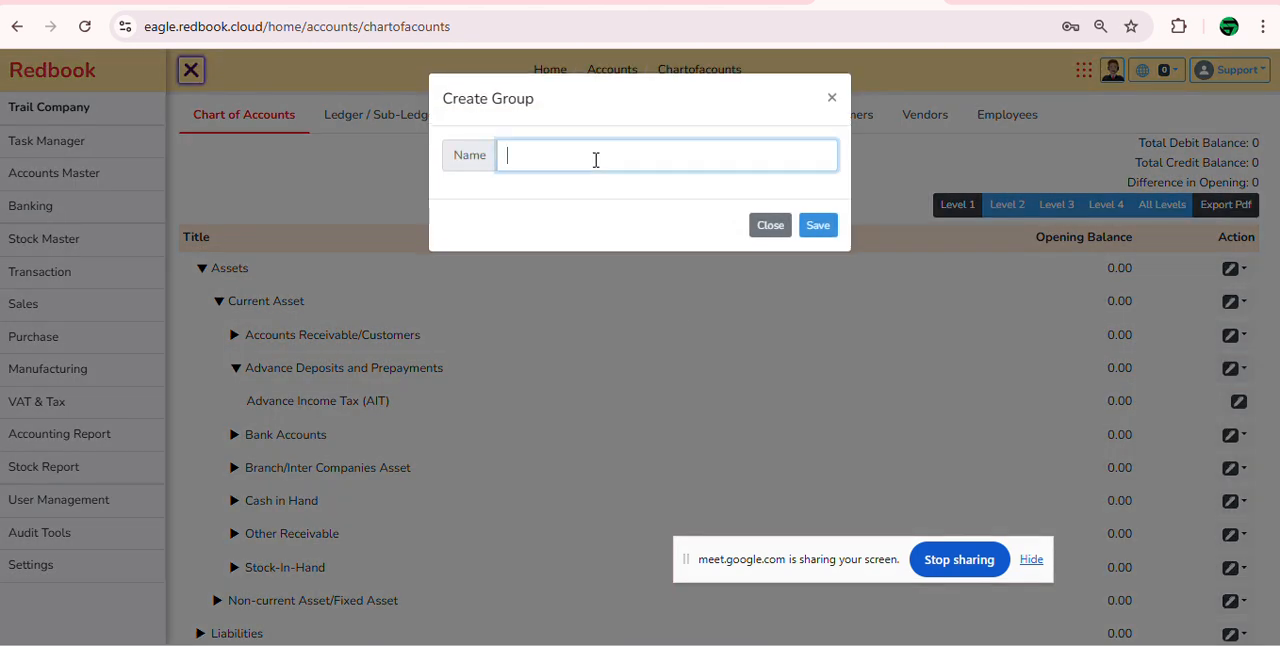
text(FDR)
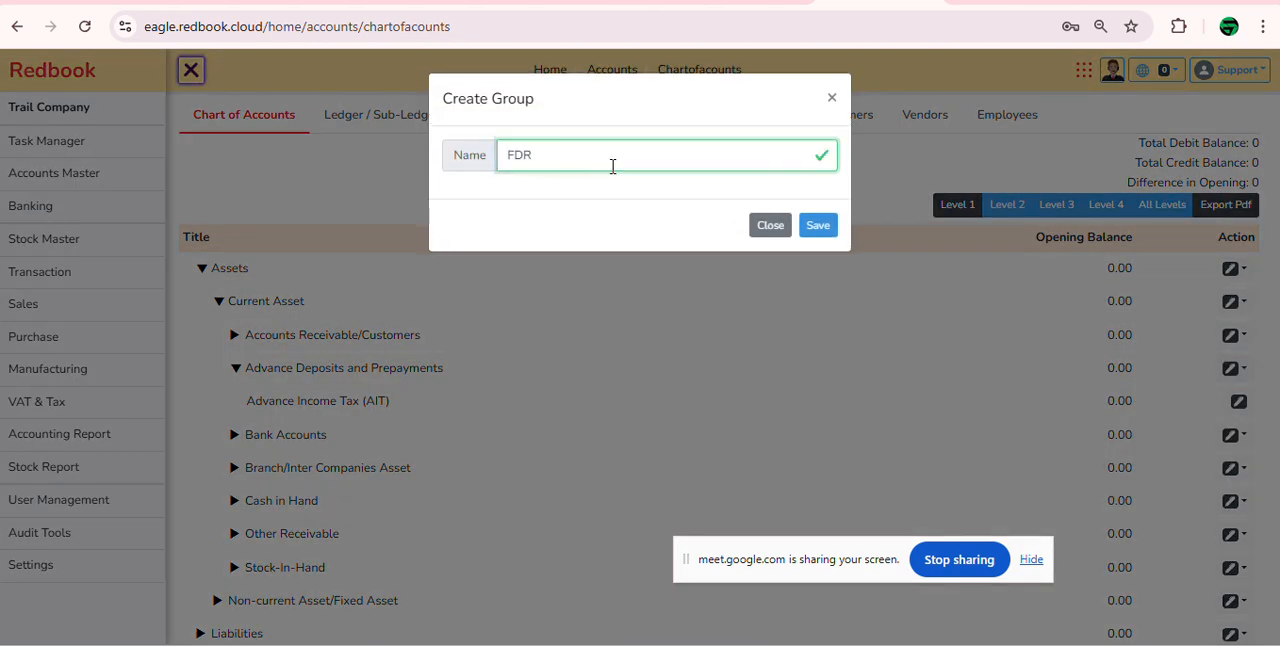
click(822, 227)
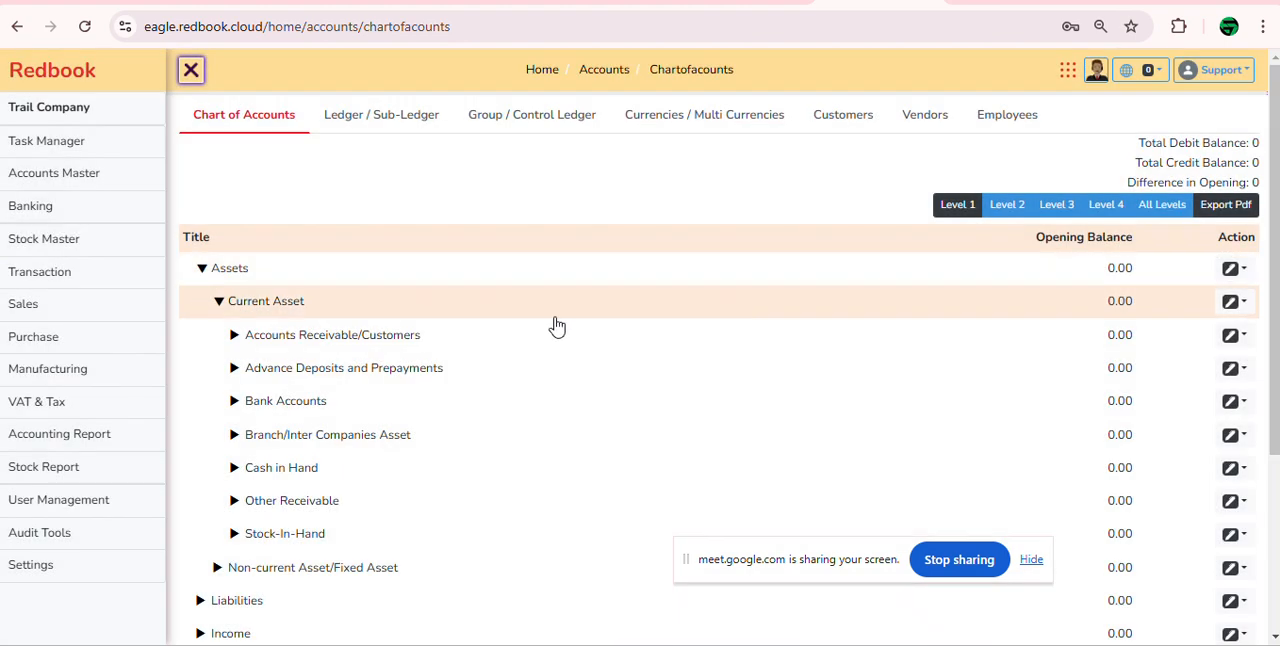
Step: Create a ledger in the new FDR group, named FDR Brac followed by the deposit number
click(235, 369)
click(251, 402)
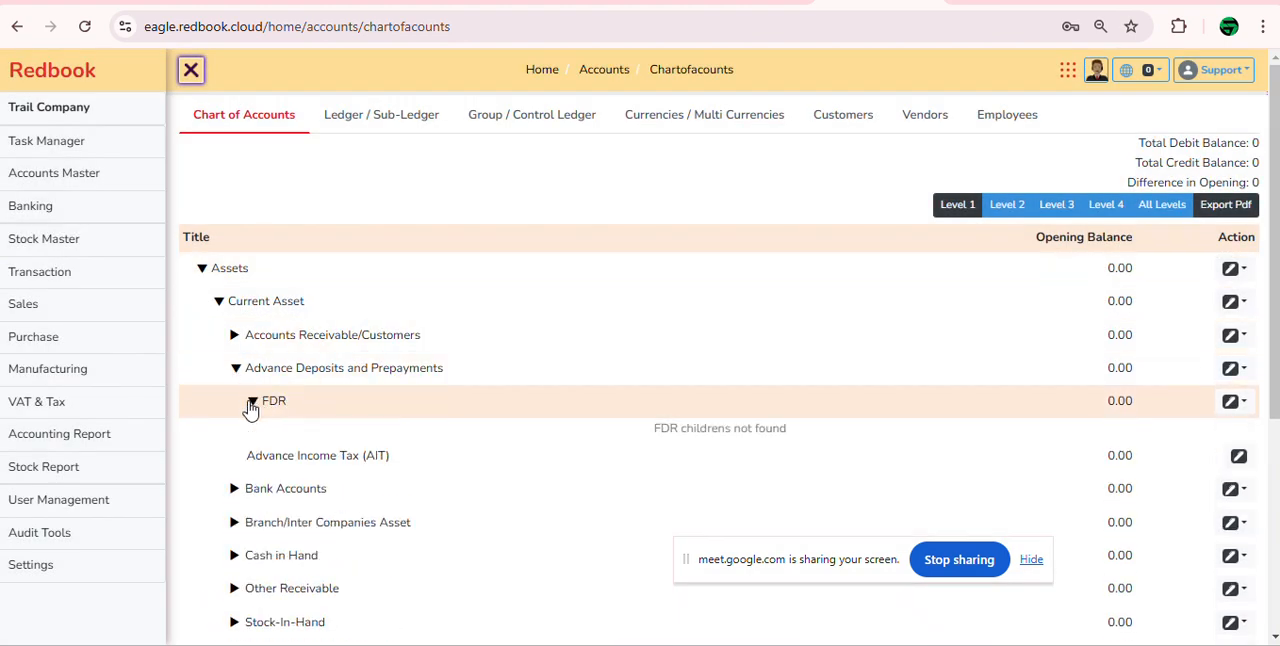
click(1232, 401)
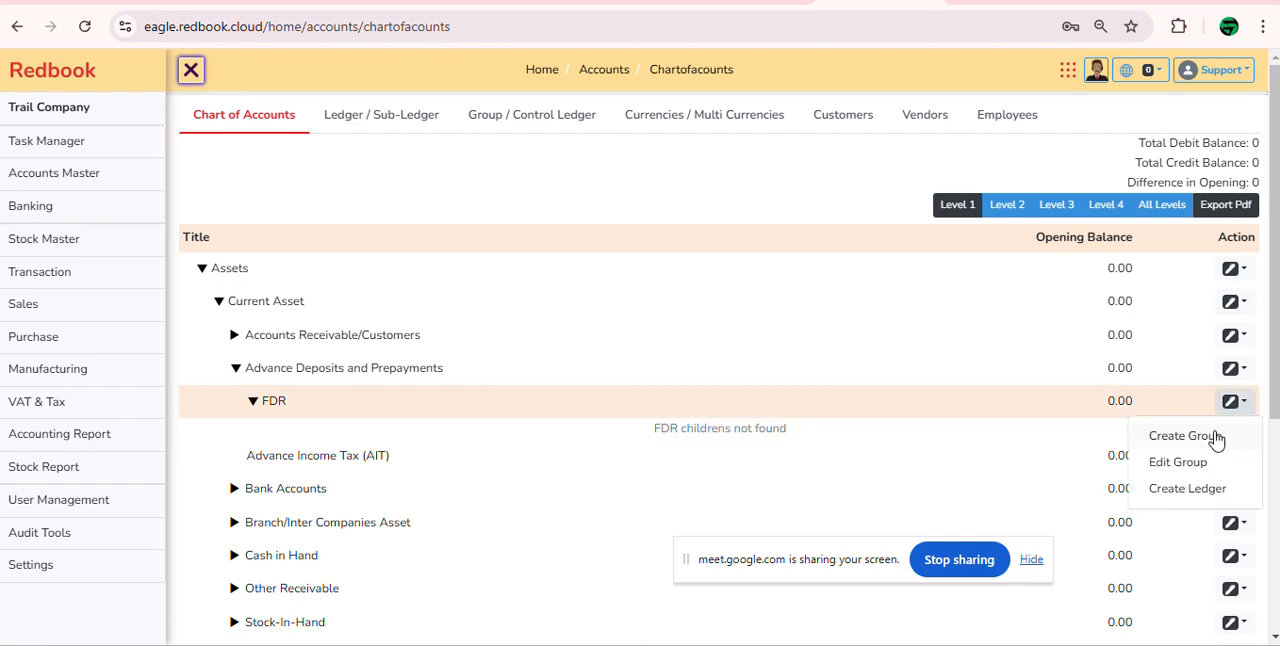
click(1187, 489)
click(533, 228)
text(FDR B)
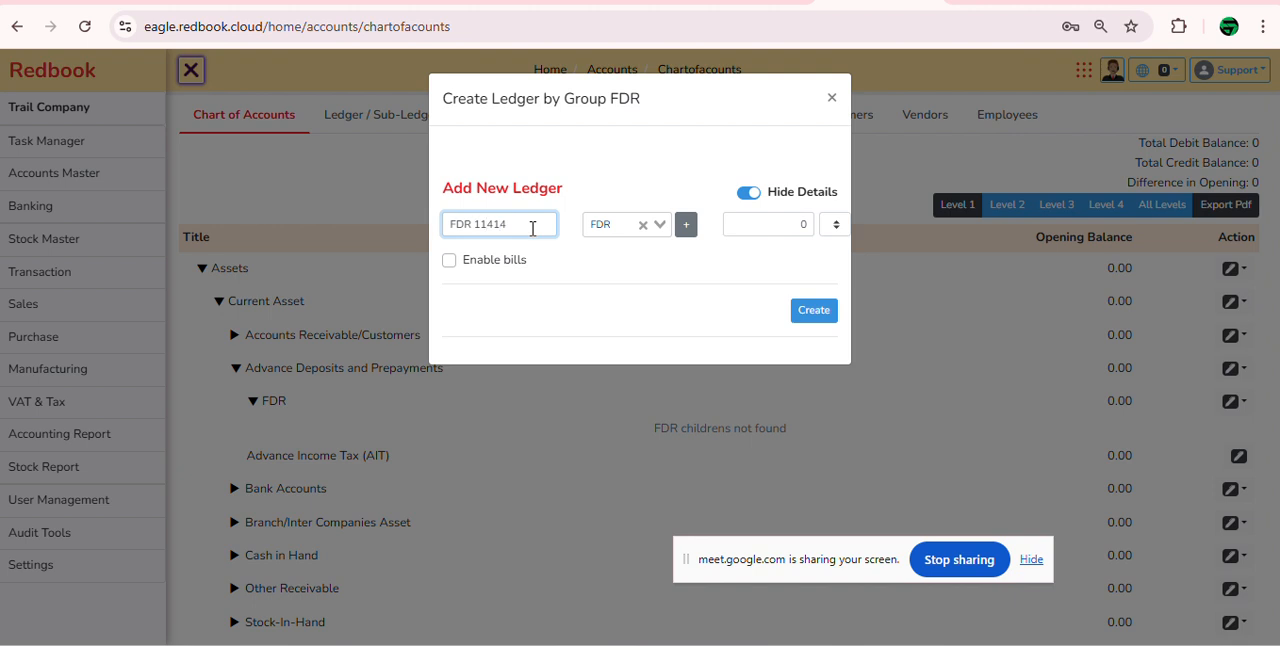
text(rac)
click(822, 318)
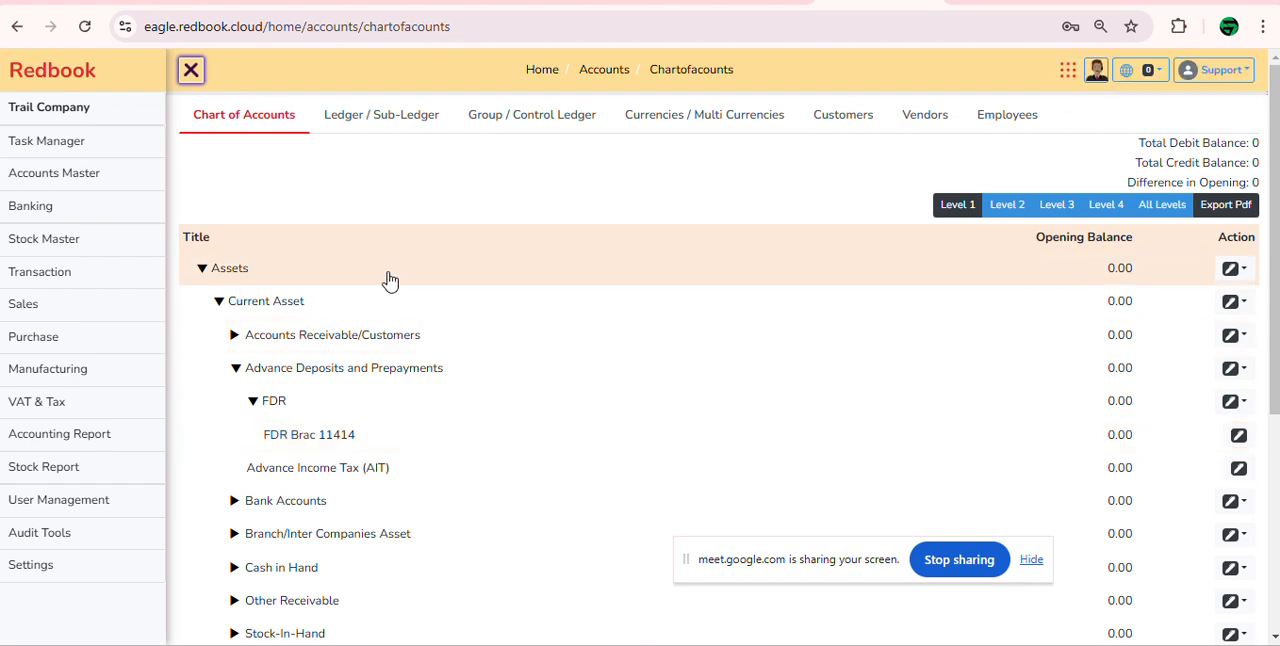
Step: Search the Ledger / Sub-Ledger list for "fdr"
click(386, 120)
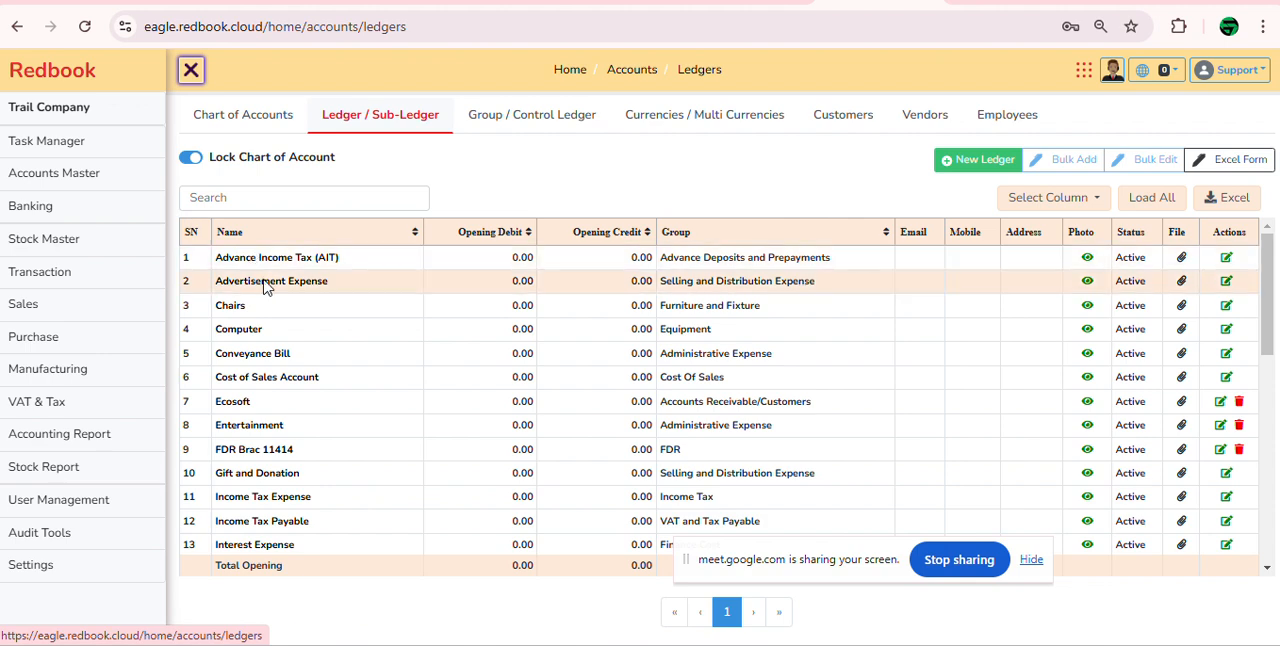
click(293, 198)
text(fdr)
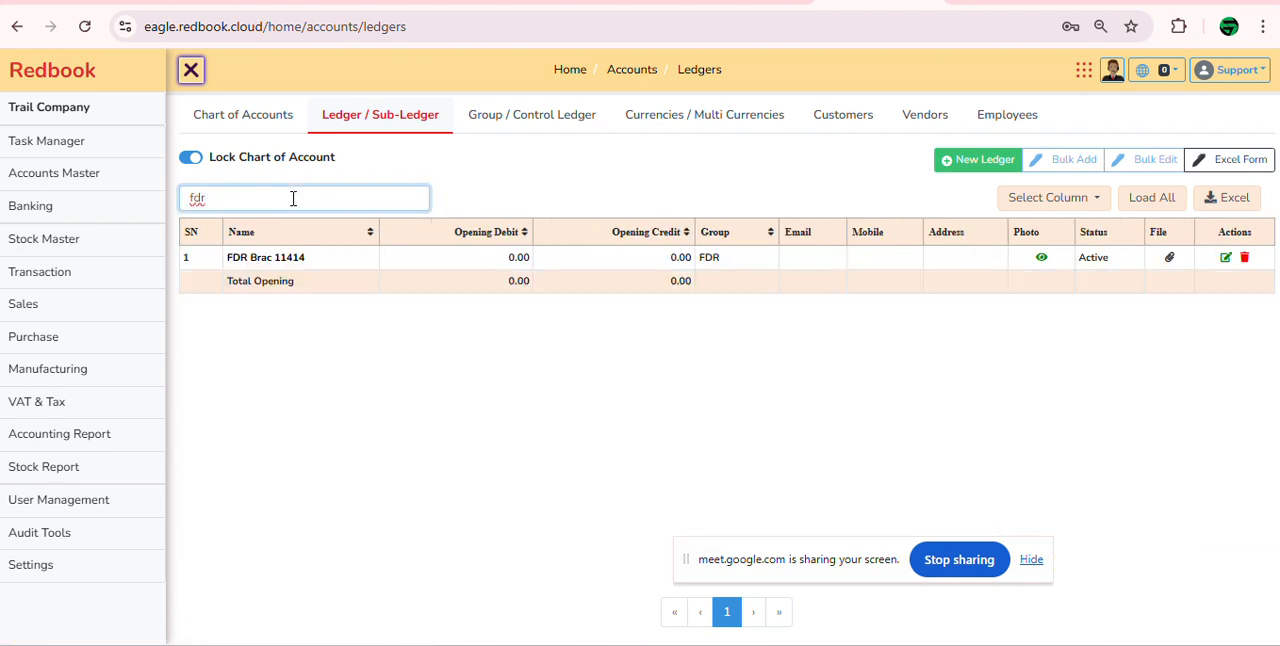
Step: View the customer list, the vendor list and the customer list again
click(862, 116)
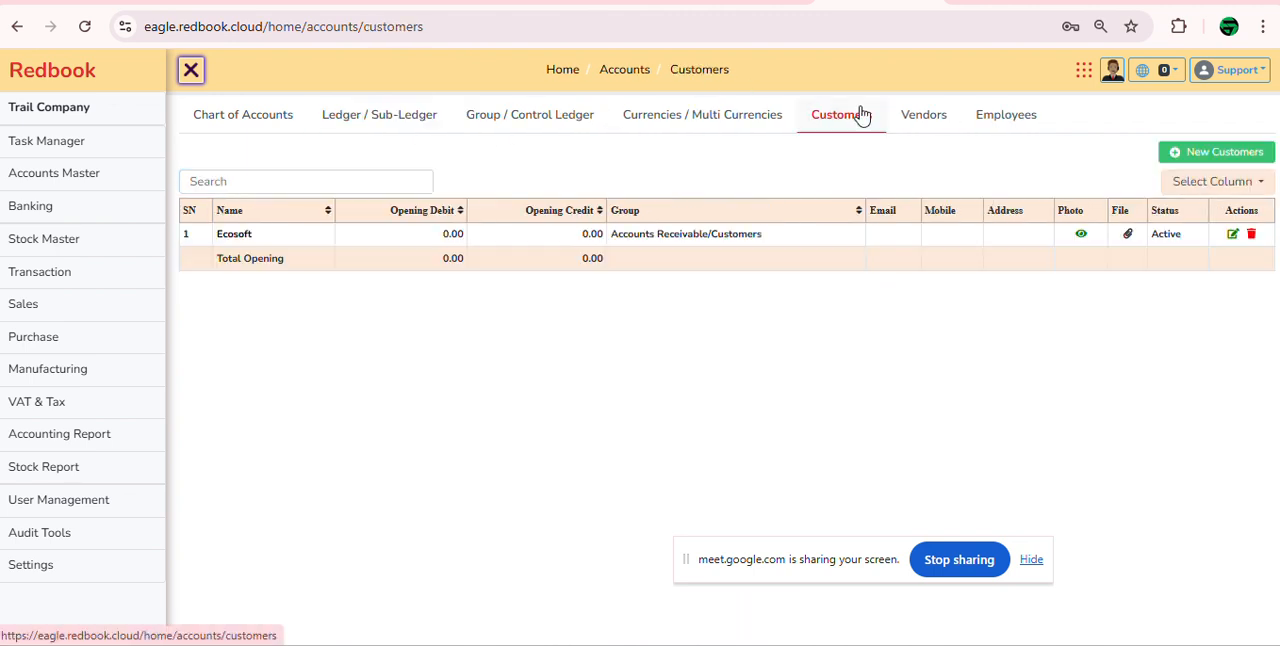
click(944, 126)
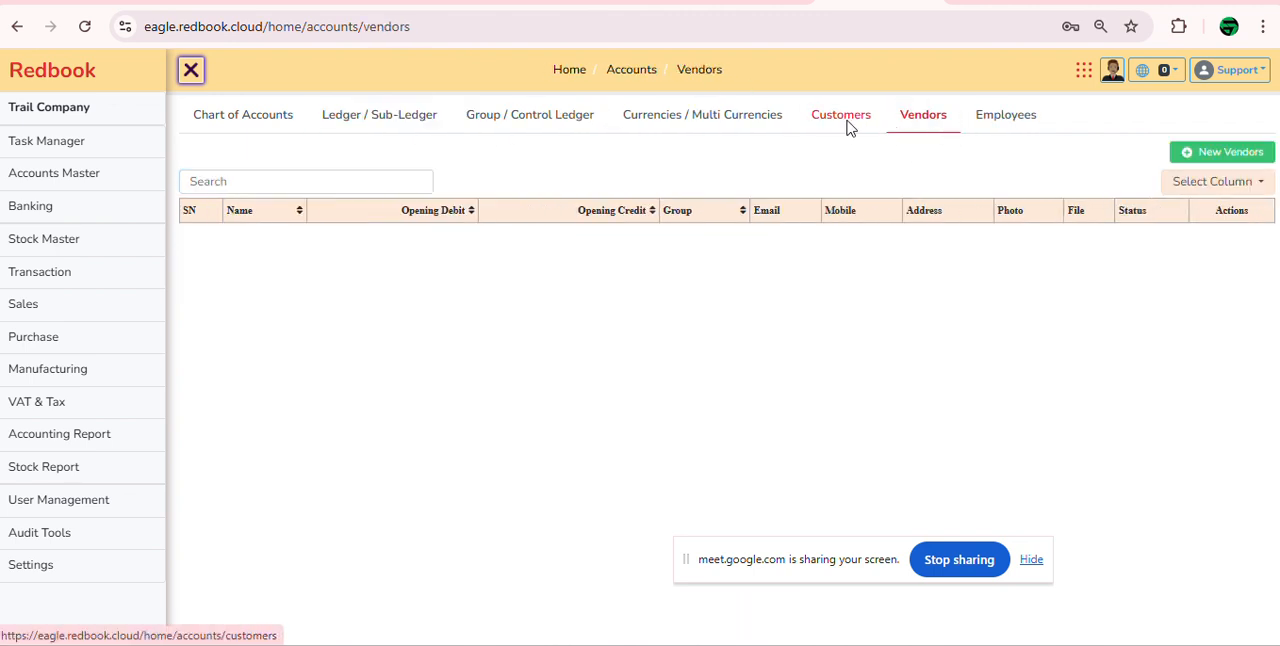
click(848, 127)
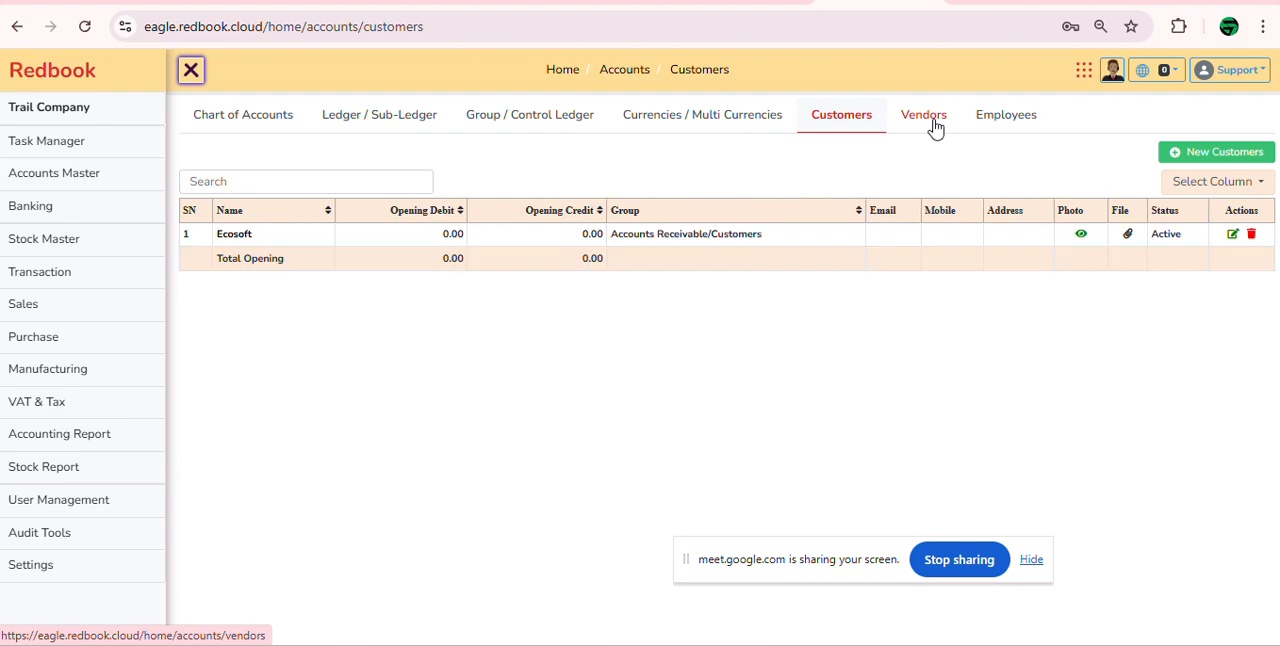
Step: Return to the ledger list and filter it again by "fdr"
click(372, 122)
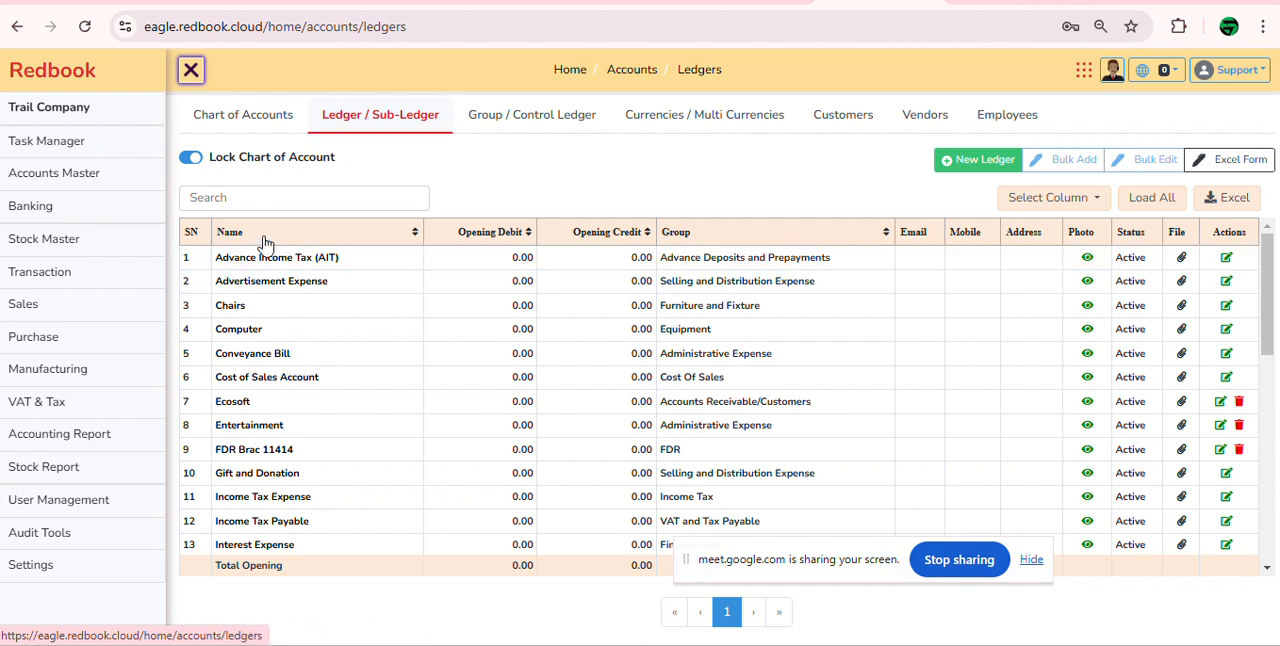
click(271, 203)
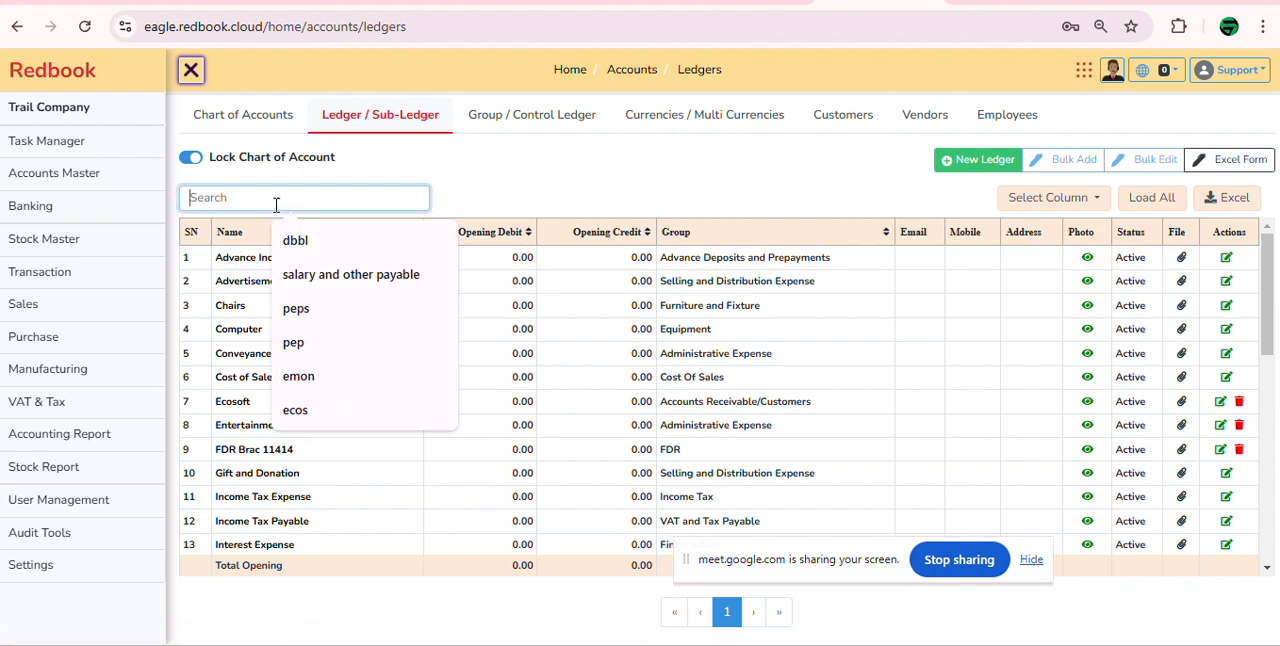
click(491, 183)
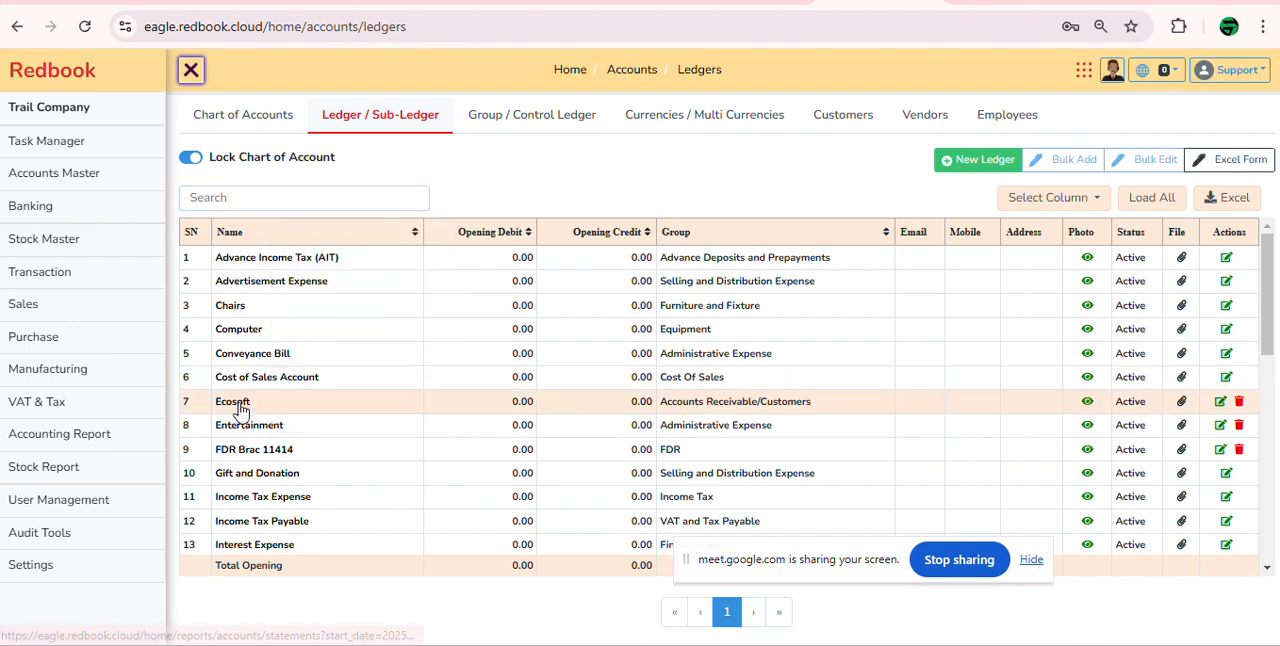
click(305, 188)
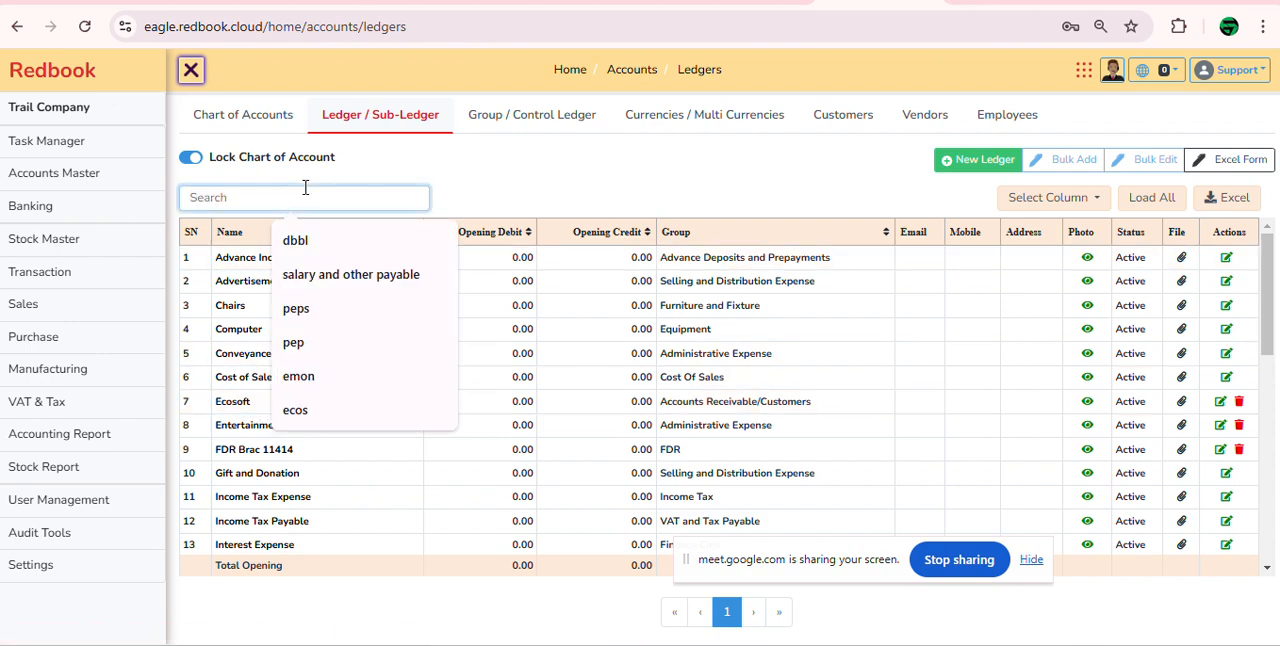
text(fdr)
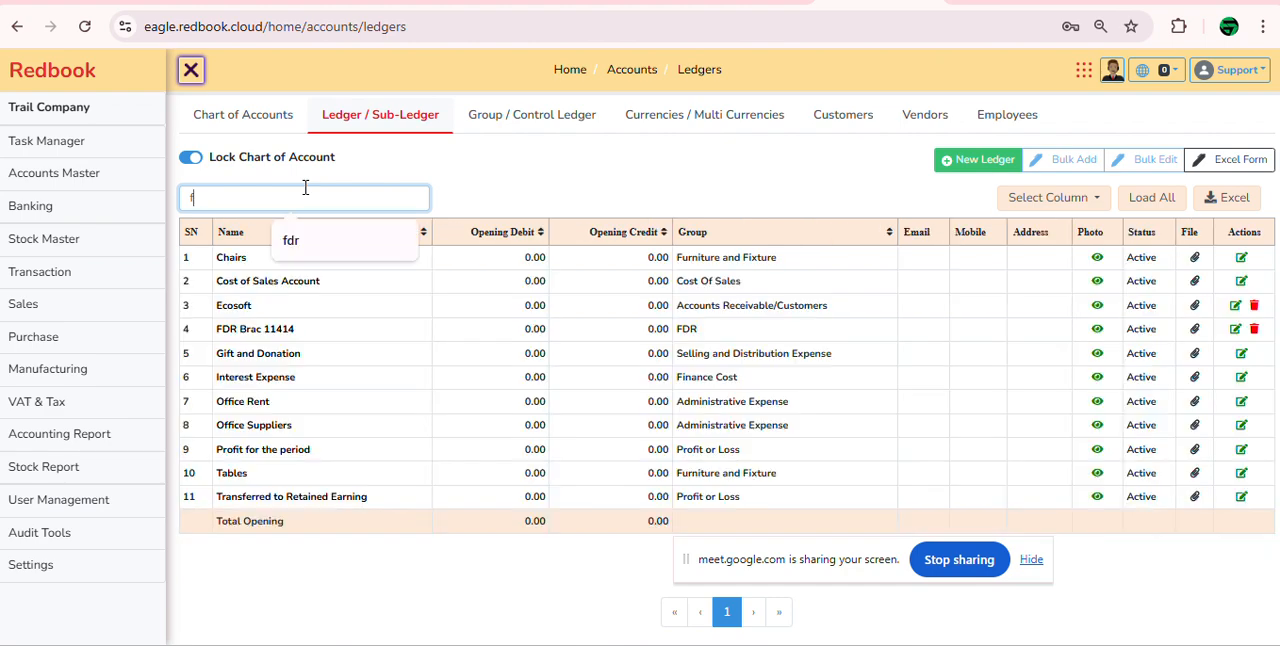
Step: Find the Entertainment ledger by filtering for "enter" and rename it Entertainment Expense
key(BackSpace)
key(BackSpace)
key(BackSpace)
text(enter)
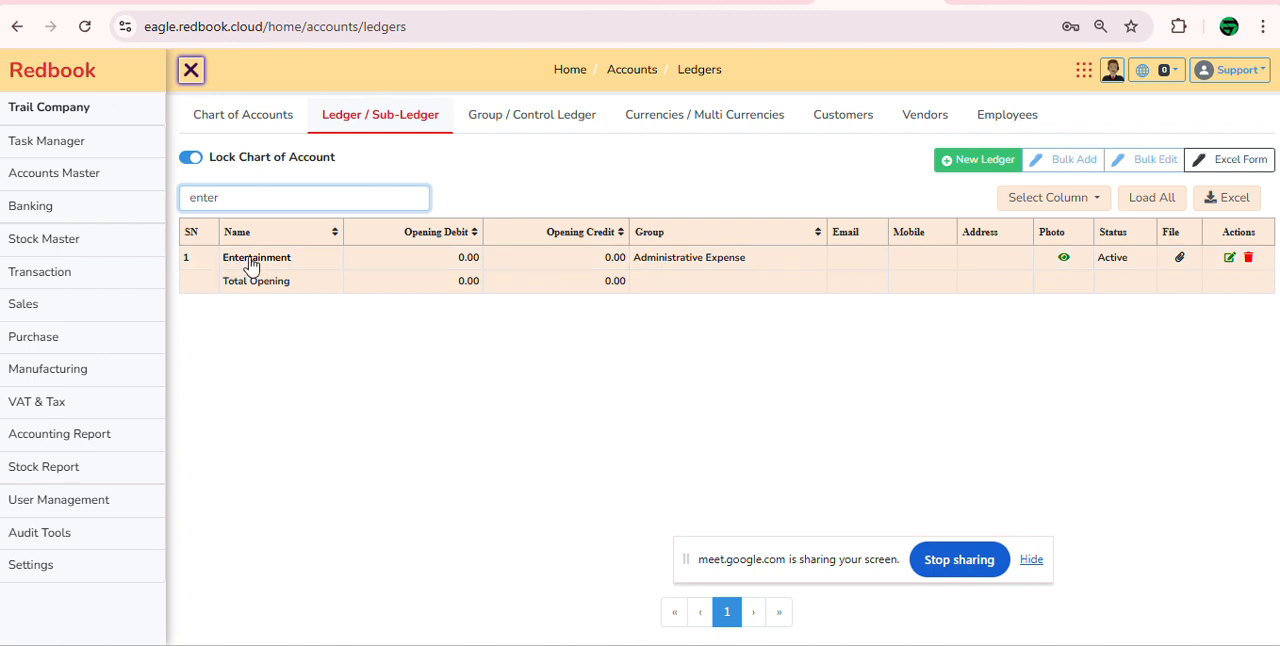
click(1231, 259)
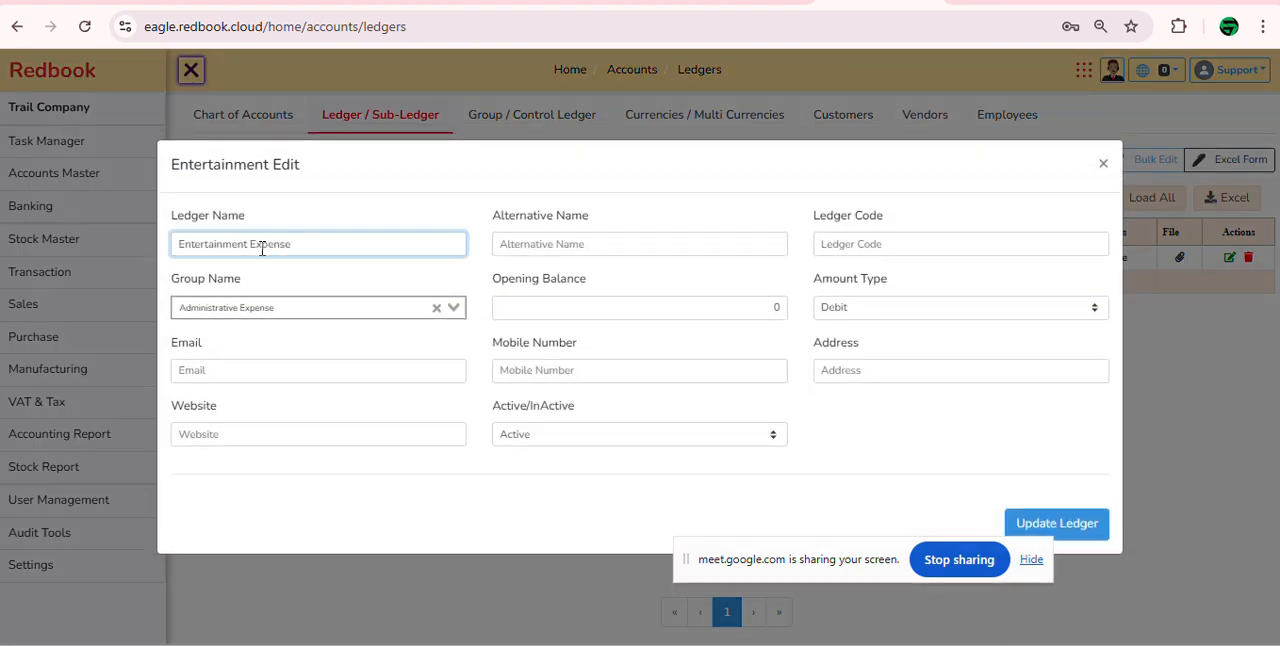
click(1094, 531)
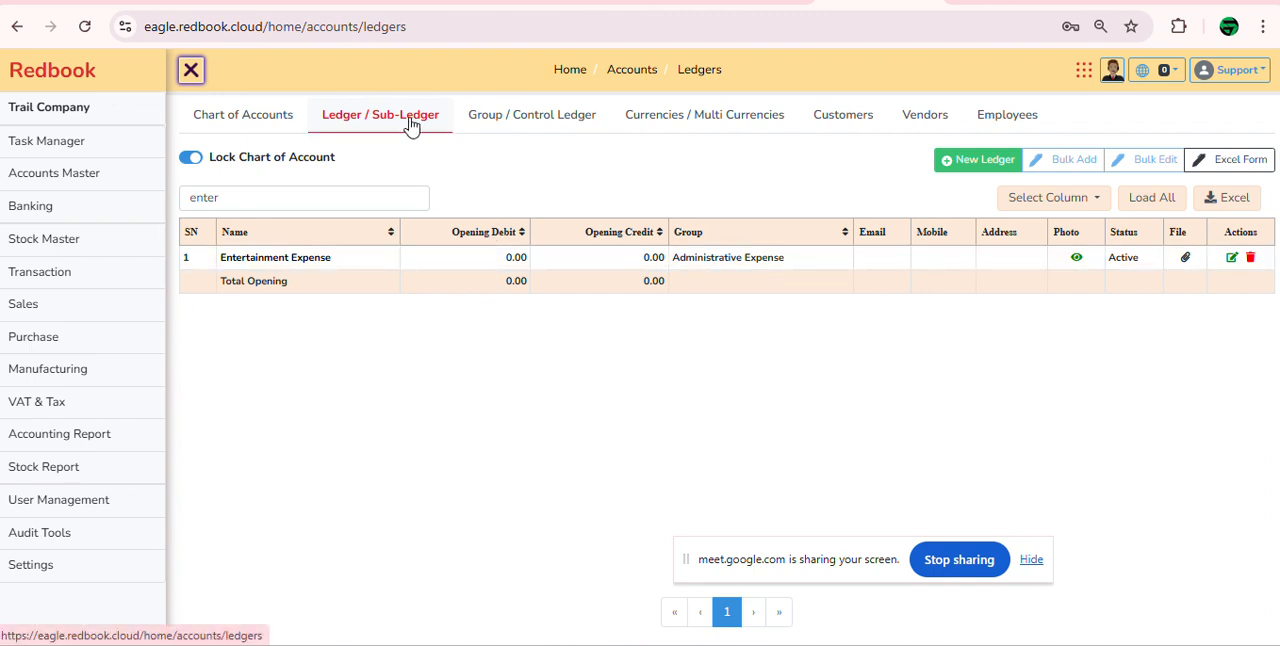
Step: Filter the ledger list by "cas", view the Petty Cash statement and return to the ledger list
drag(335, 200, 131, 197)
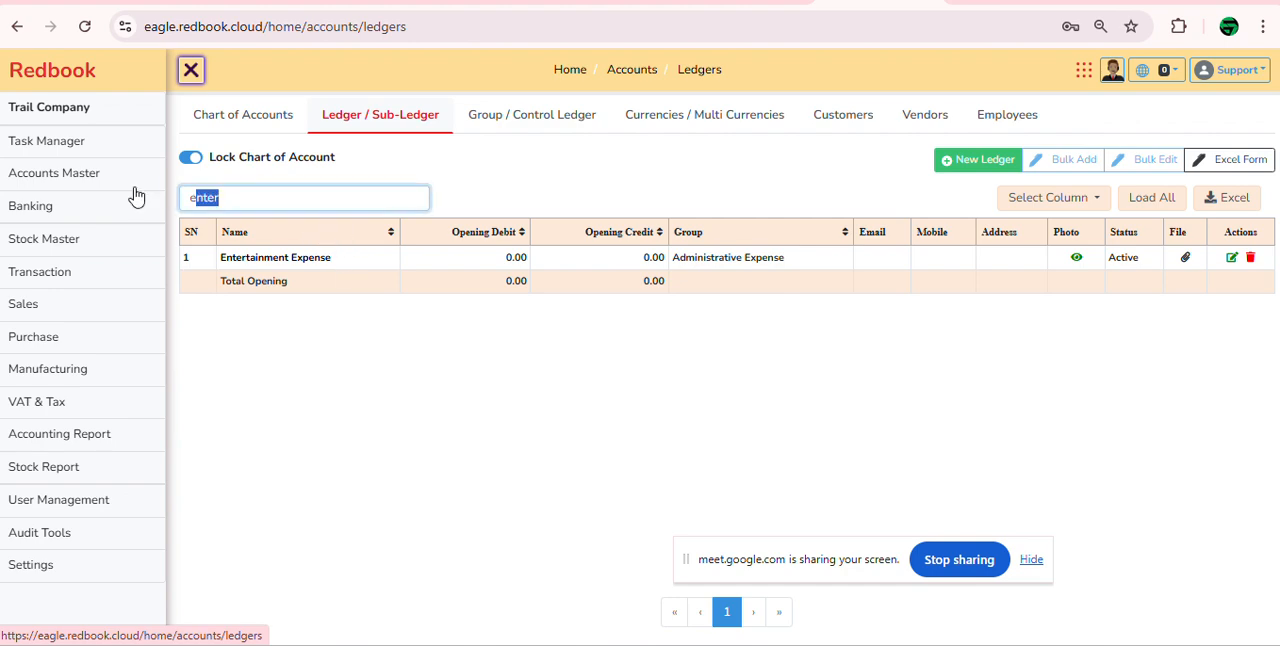
key(BackSpace)
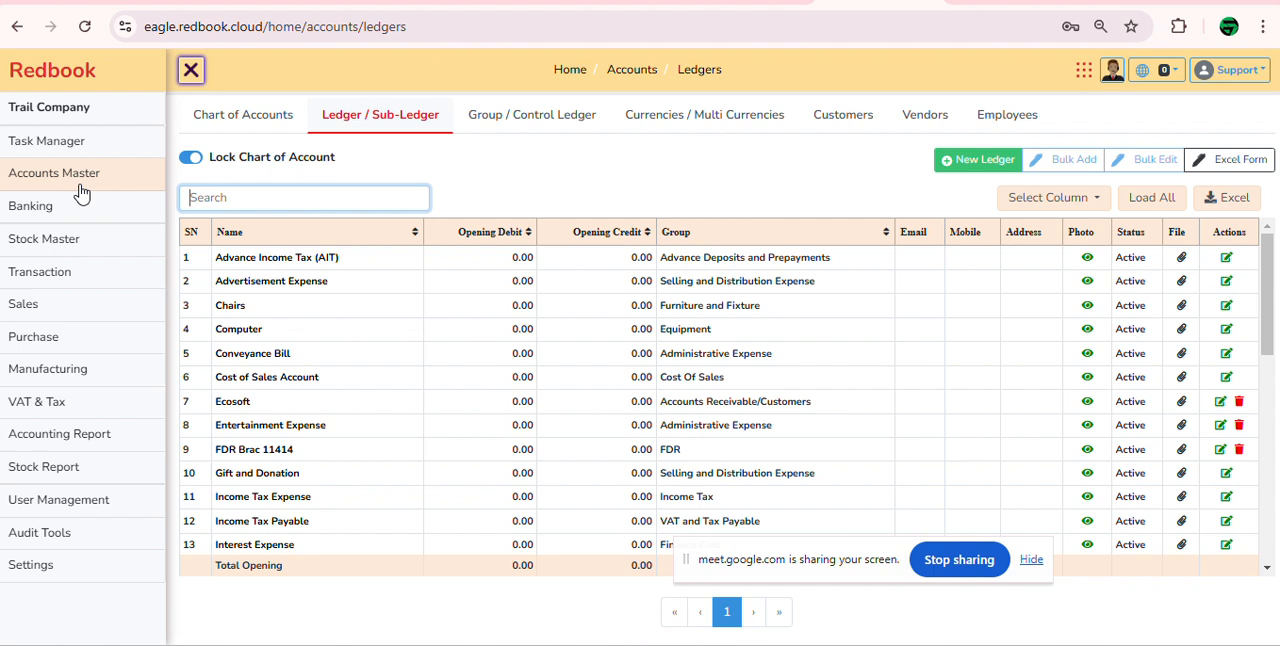
click(111, 284)
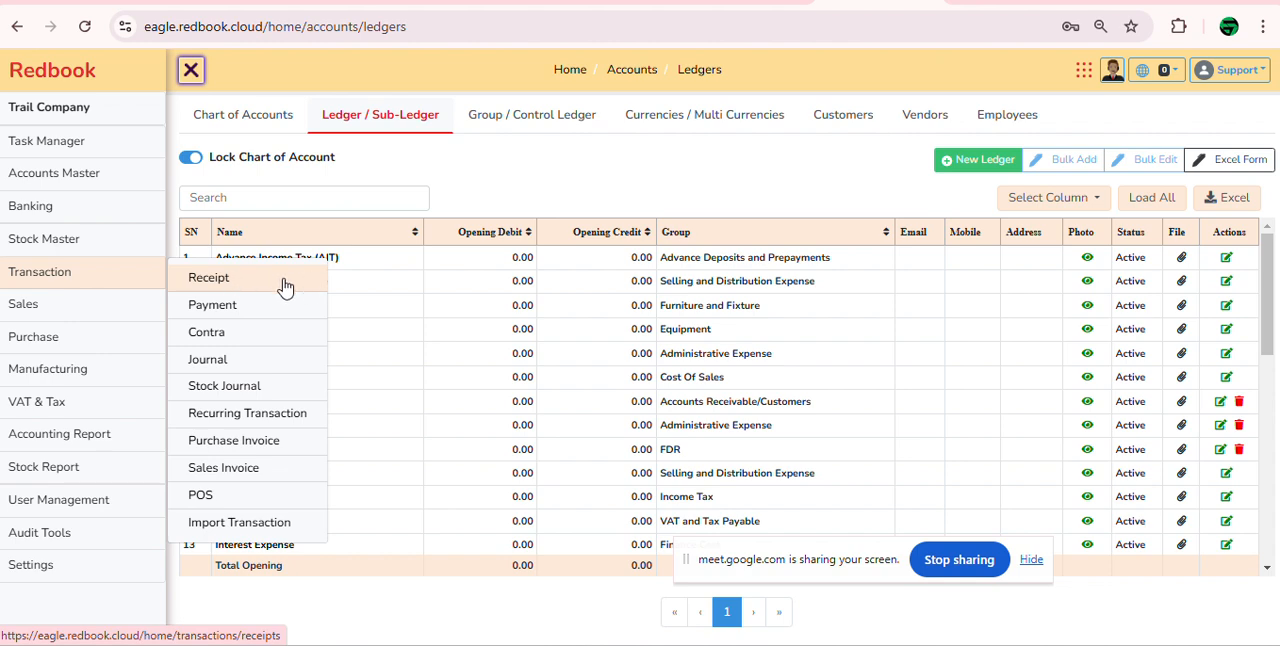
click(278, 197)
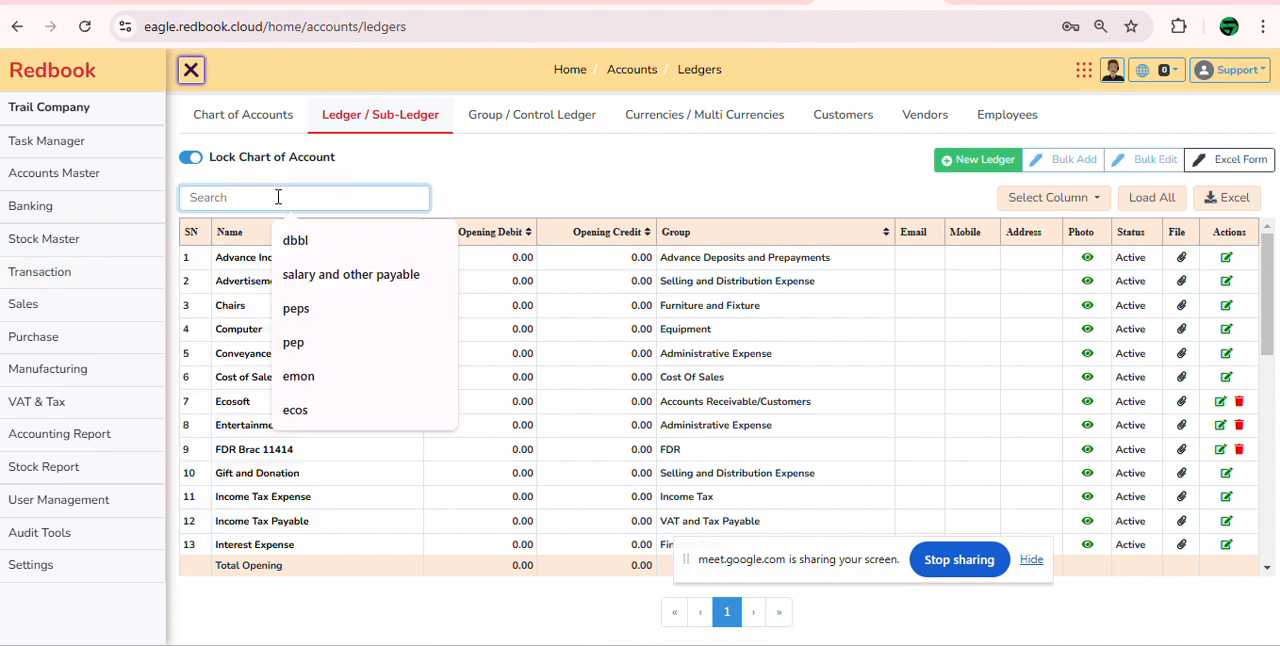
text(cas)
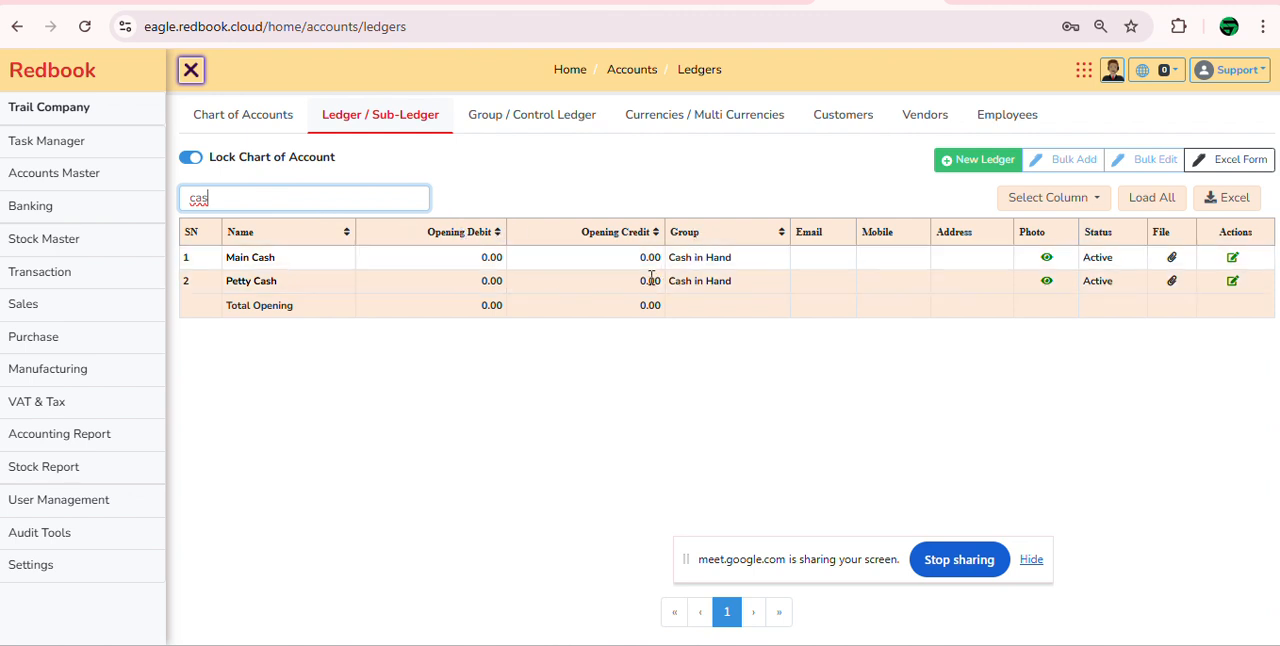
click(249, 286)
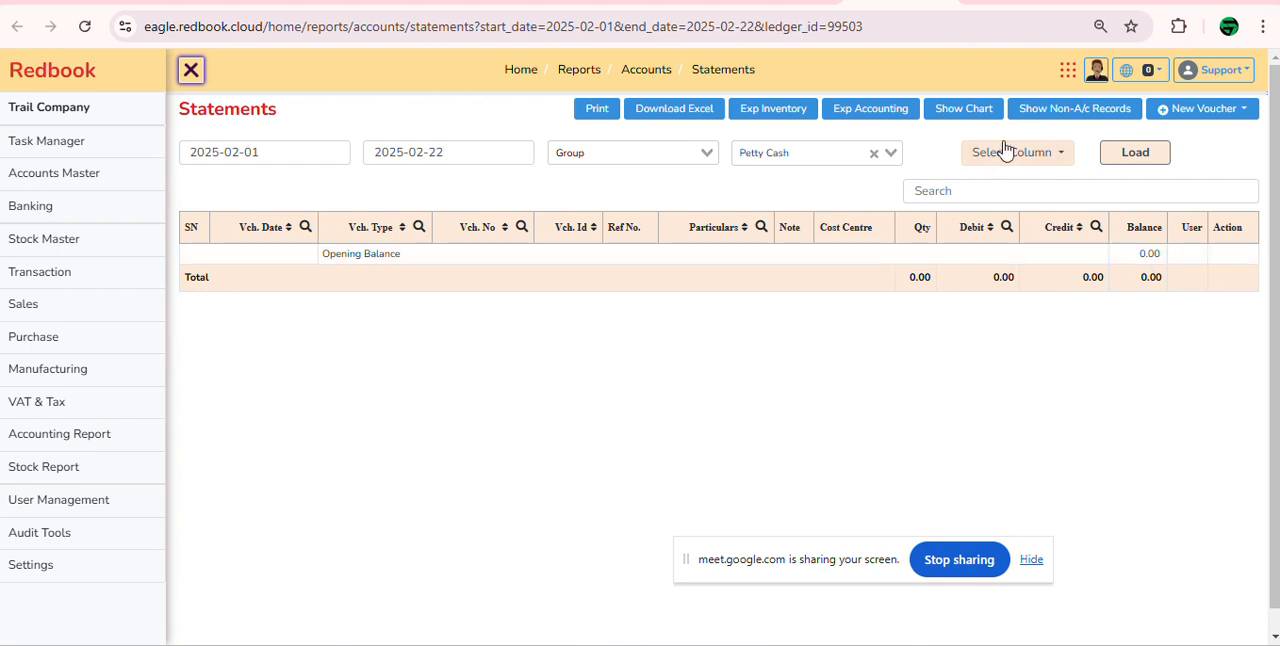
click(858, 3)
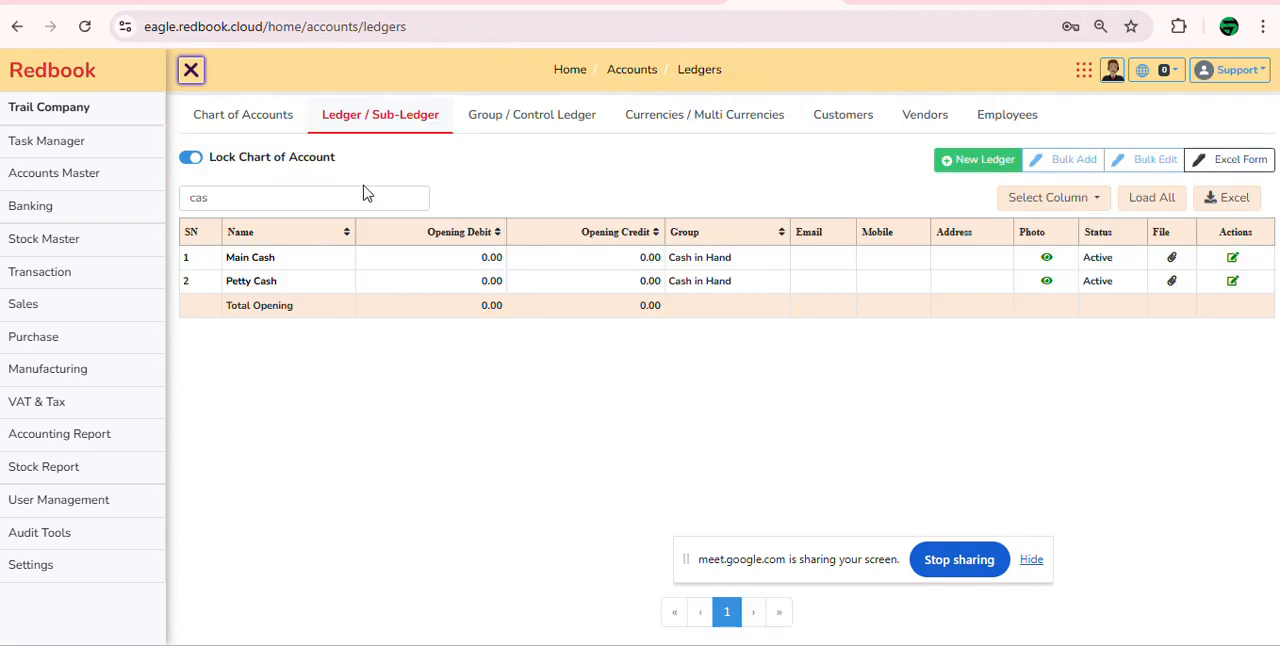
Step: Open the receipt voucher entry form
mouse_move(89, 280)
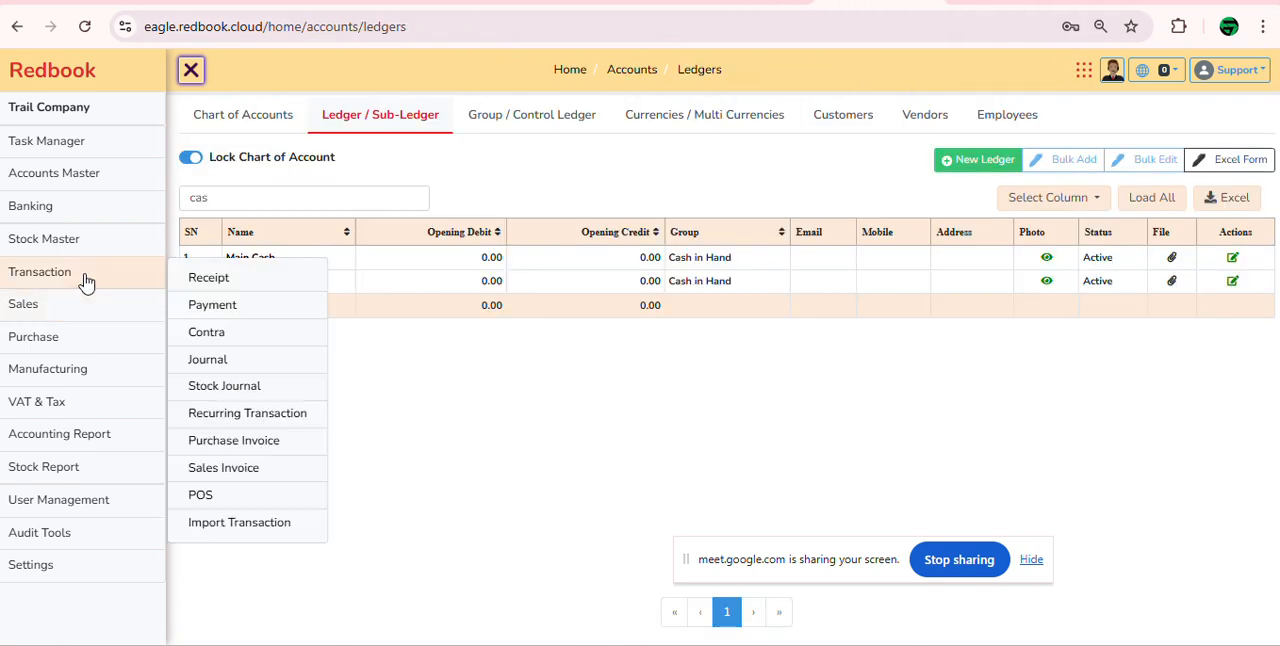
click(268, 283)
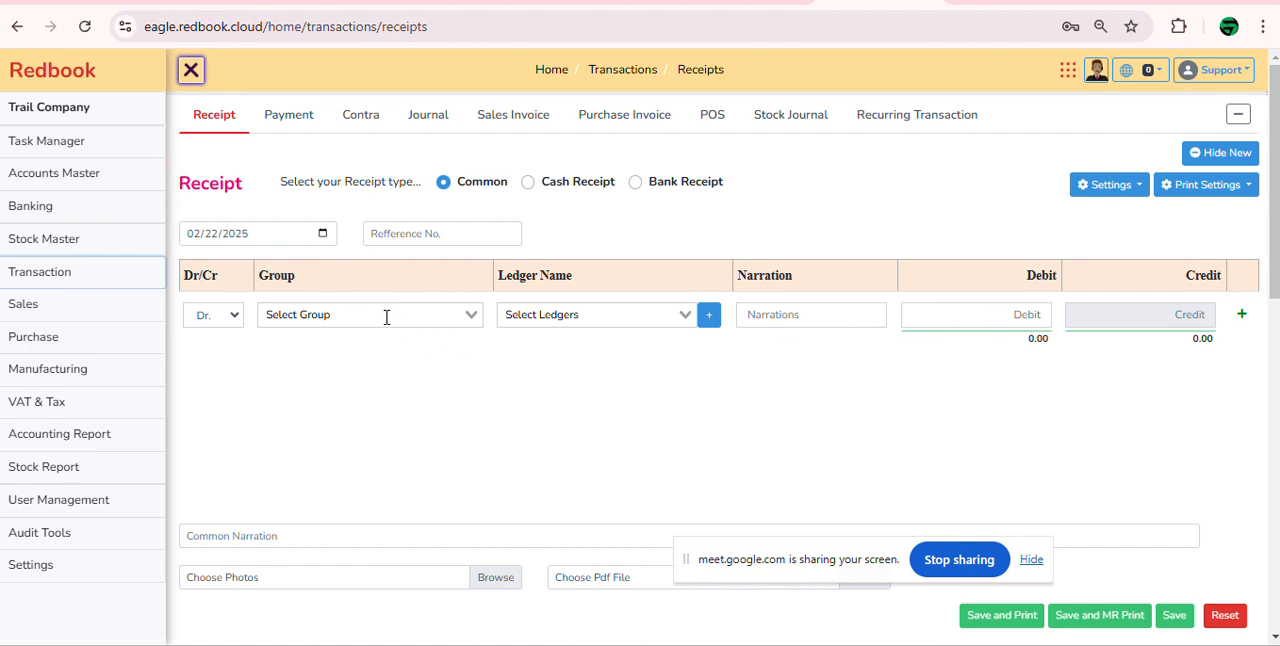
click(315, 314)
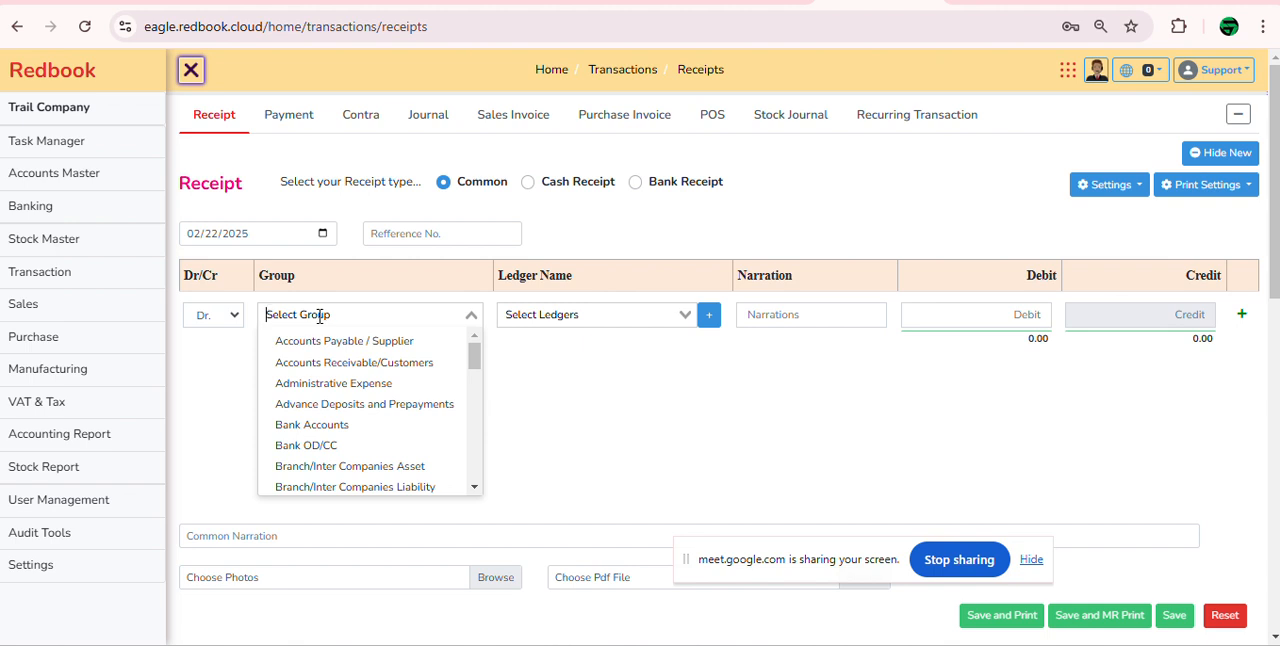
click(597, 315)
click(435, 316)
click(564, 322)
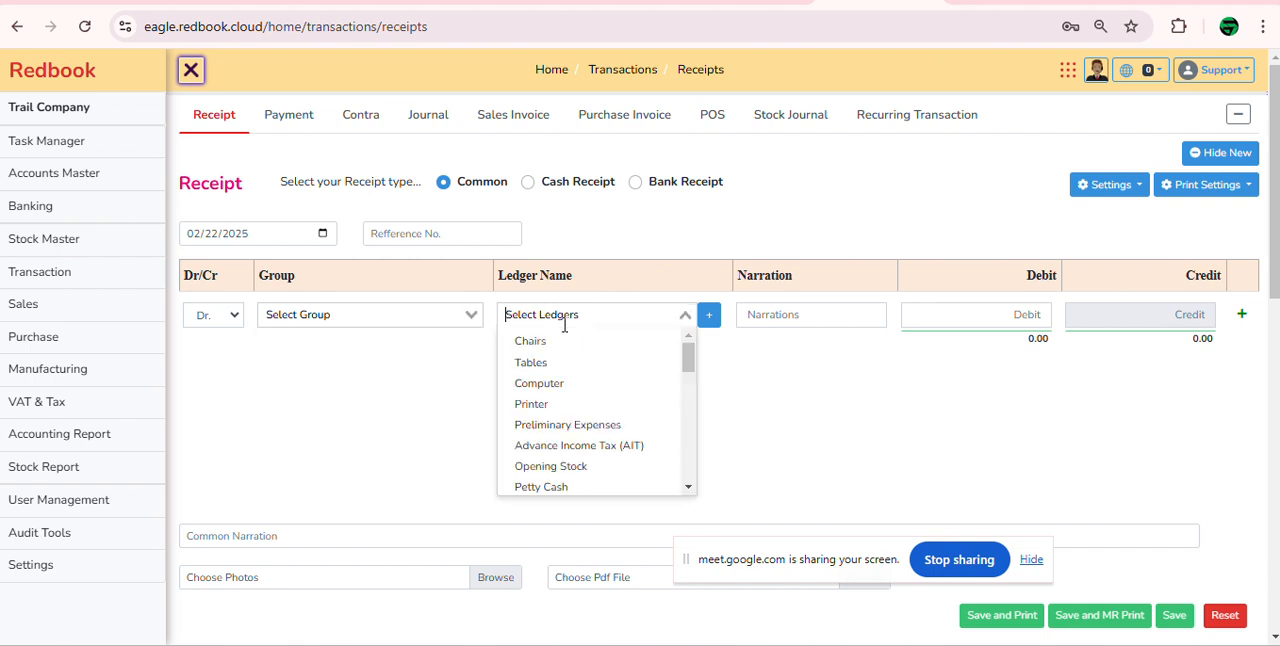
text(pet)
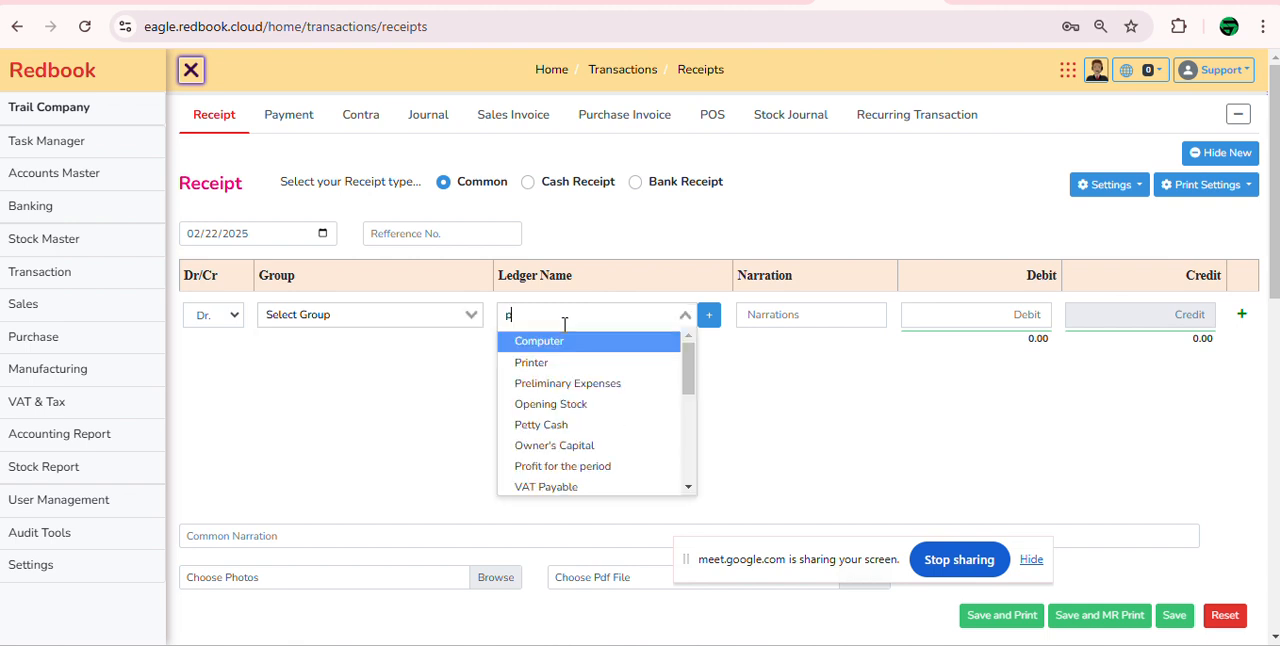
key(BackSpace)
key(BackSpace)
key(BackSpace)
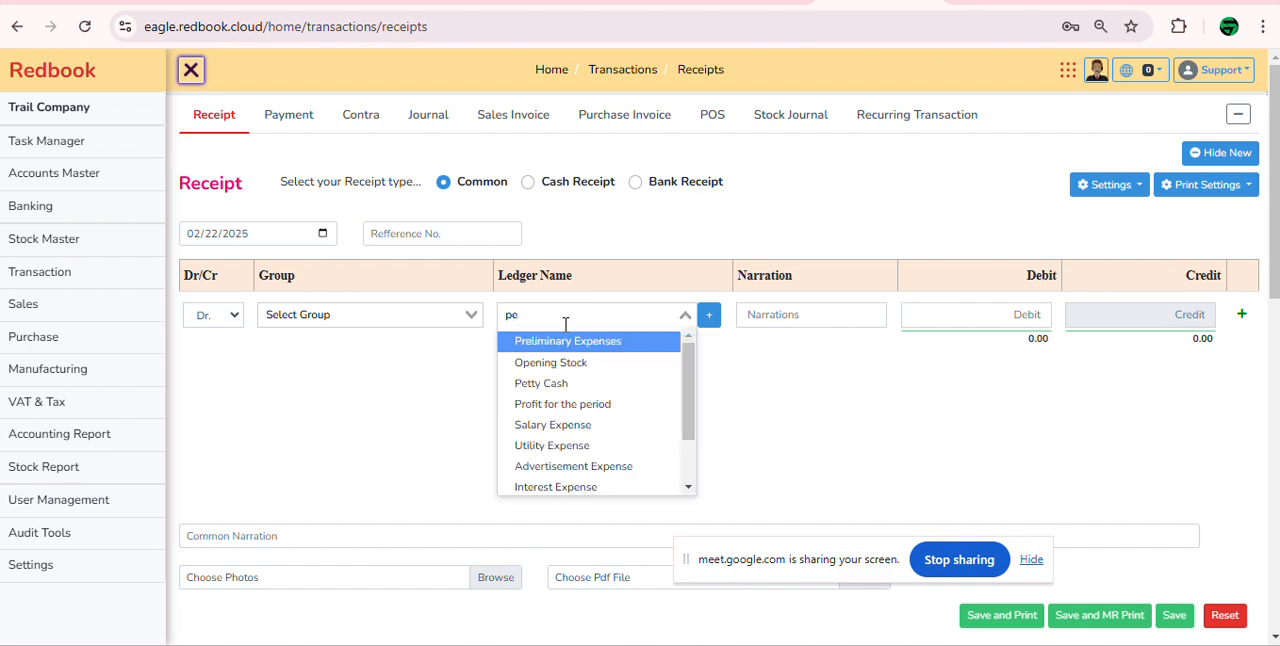
Step: Fill the receipt's debit line with group Cash in Hand, ledger Petty Cash and a debit of 200,000
click(383, 316)
text(cas)
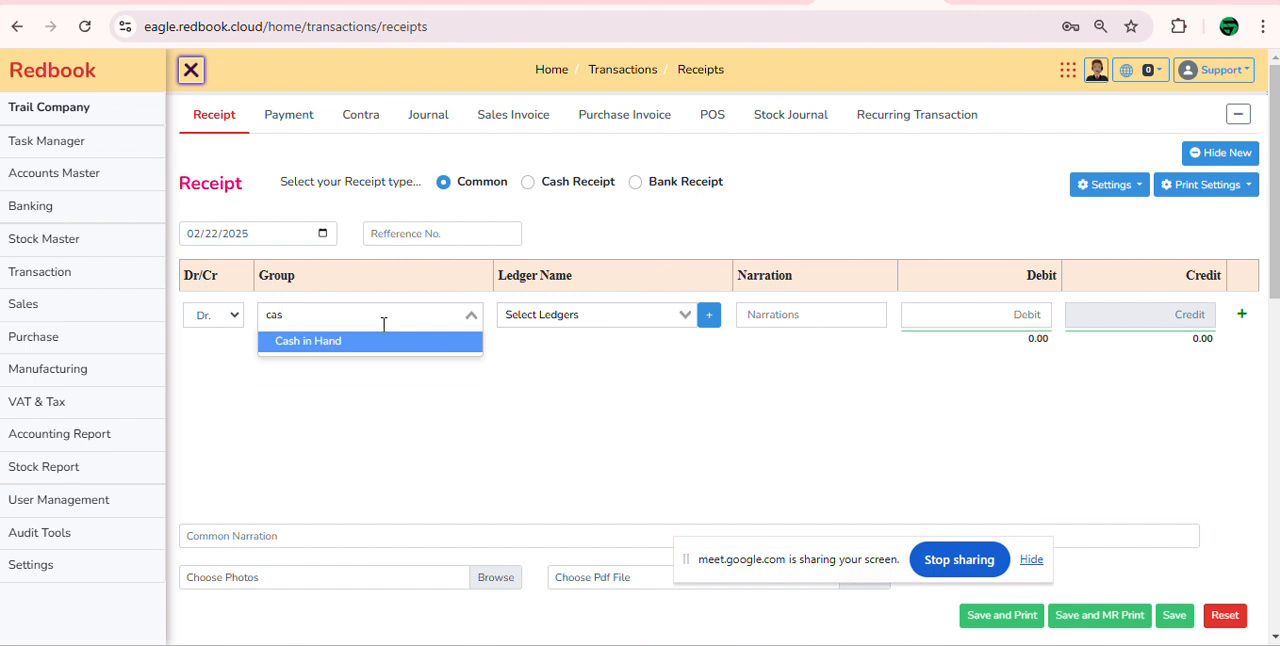
click(389, 345)
click(512, 316)
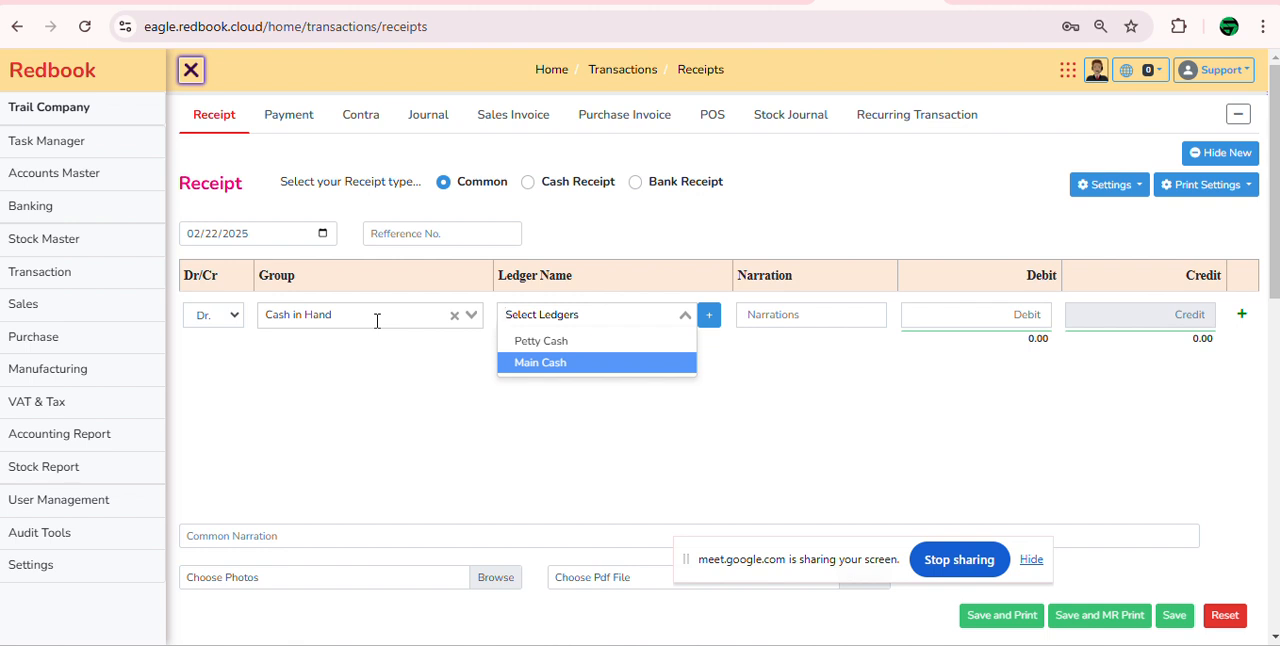
click(575, 345)
click(1008, 314)
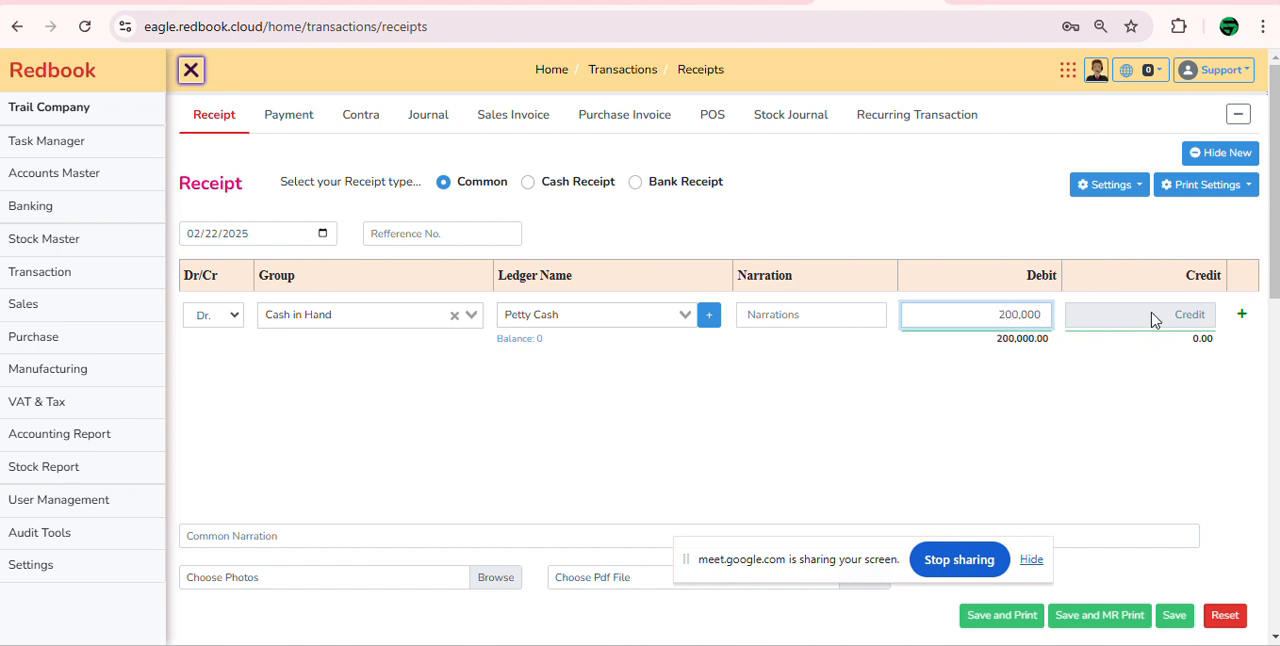
Step: Add a credit line of 200,000 to the receipt with group Share Capital/Owner's Capital and ledger Owner's Capital
click(1241, 314)
click(359, 380)
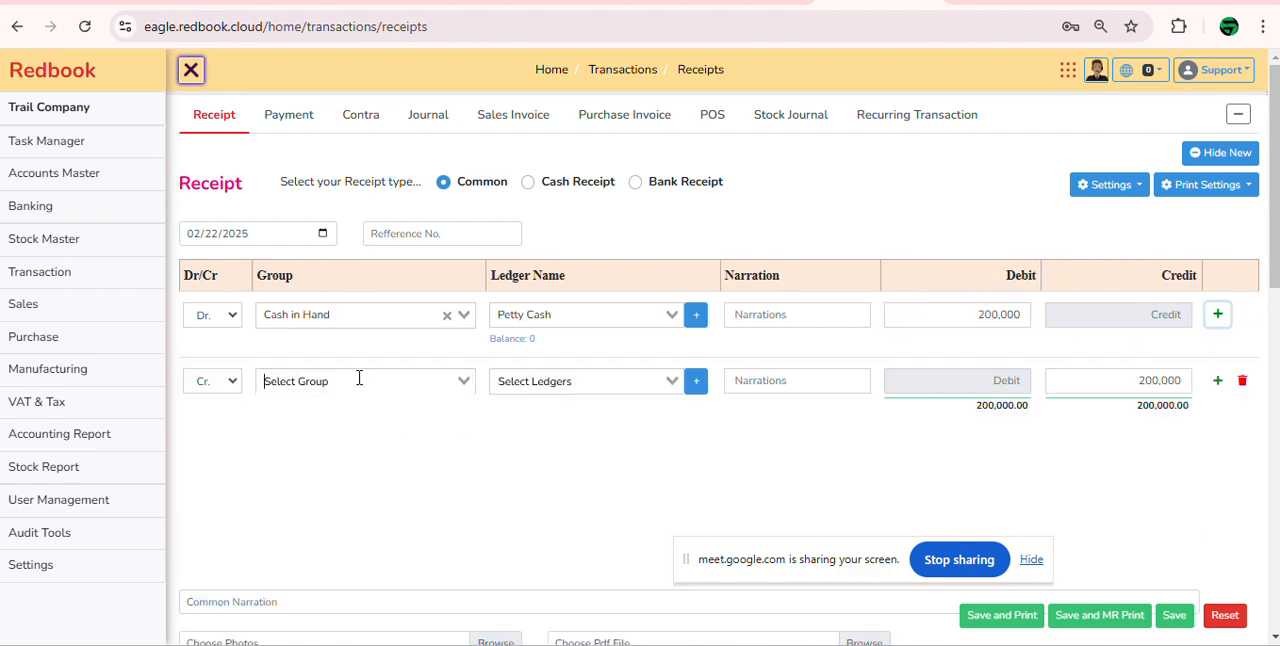
click(359, 380)
text(ca)
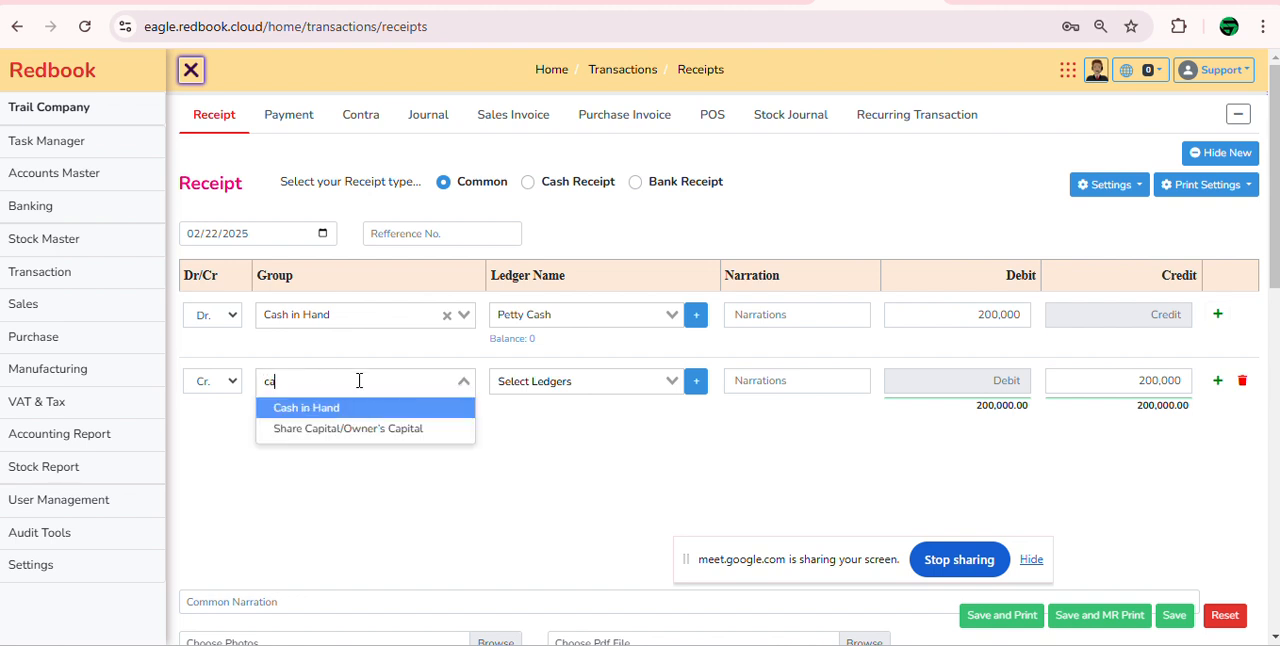
click(362, 432)
click(537, 384)
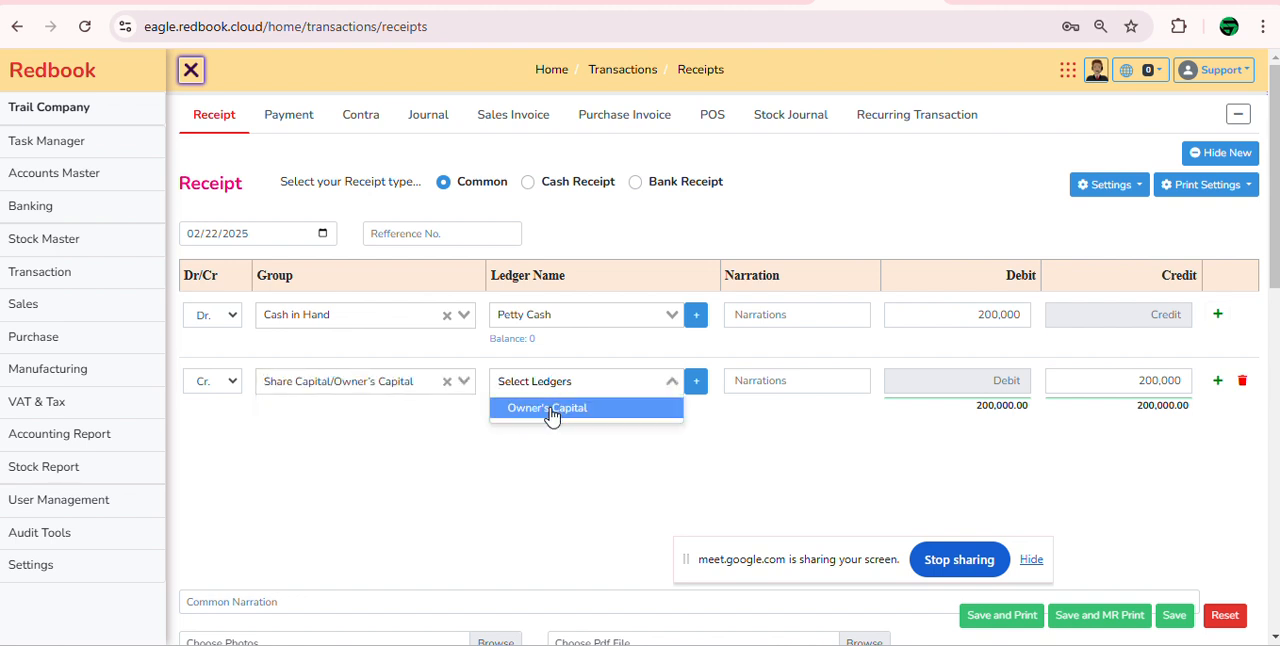
click(552, 411)
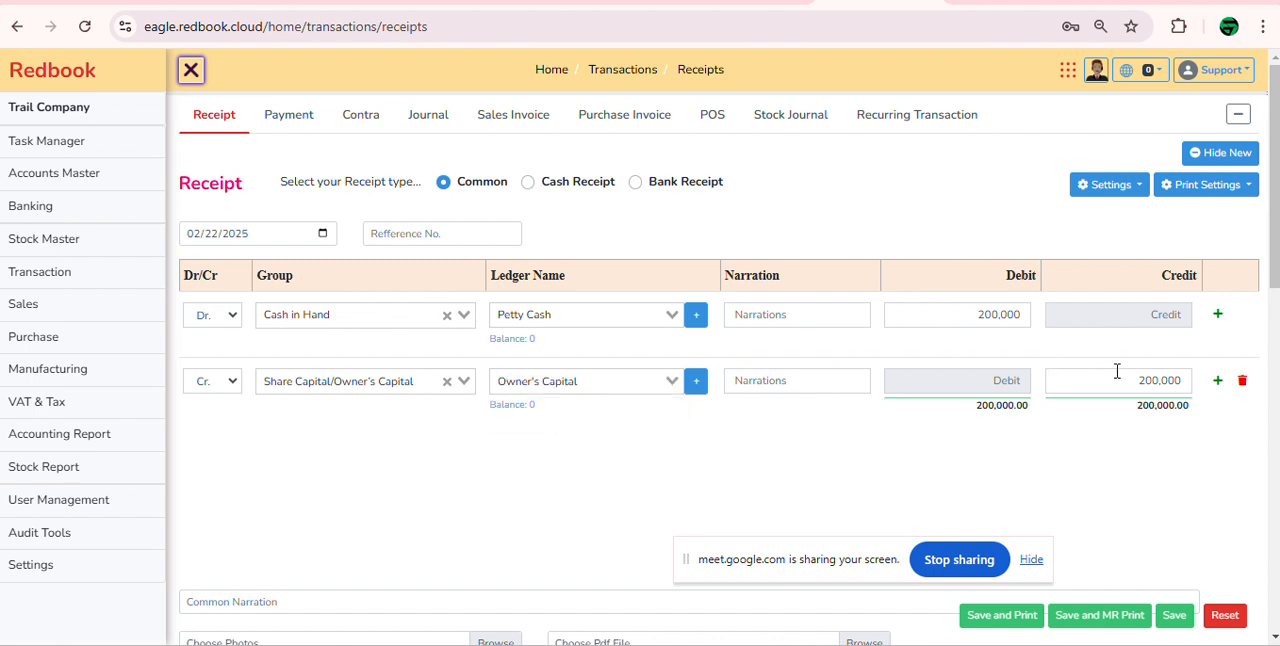
drag(1115, 391, 1151, 393)
click(750, 448)
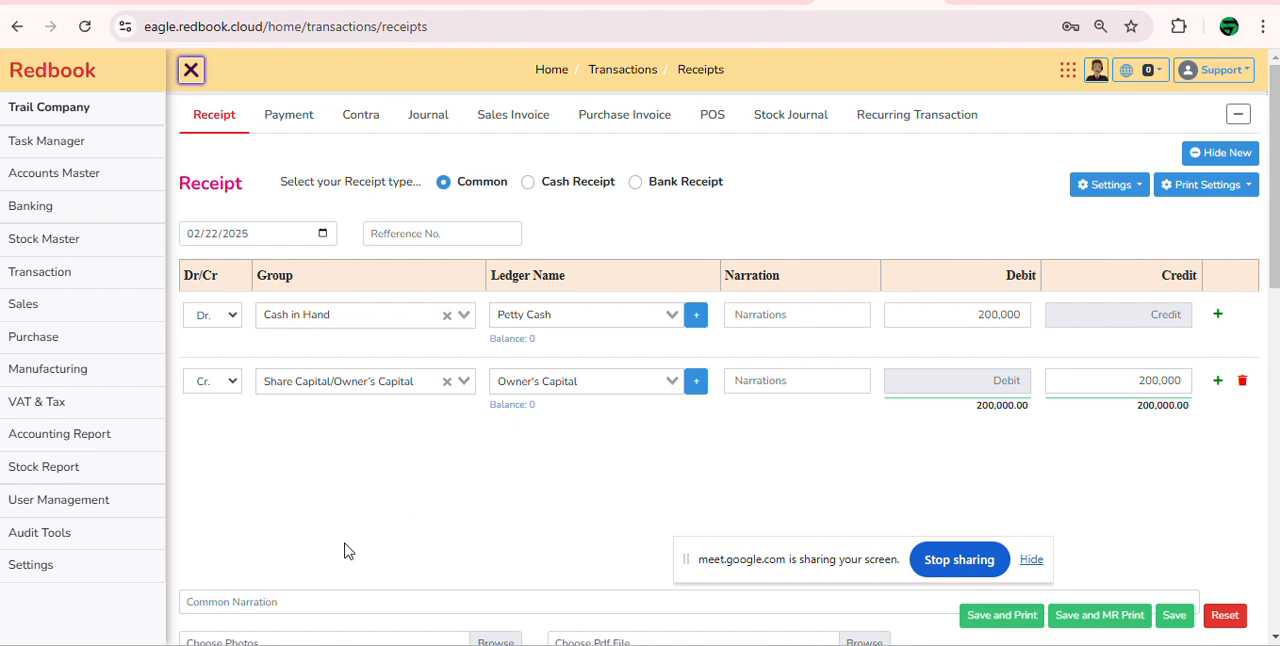
Step: Enter the receipt's common narration as "capital received from the owner"
click(263, 597)
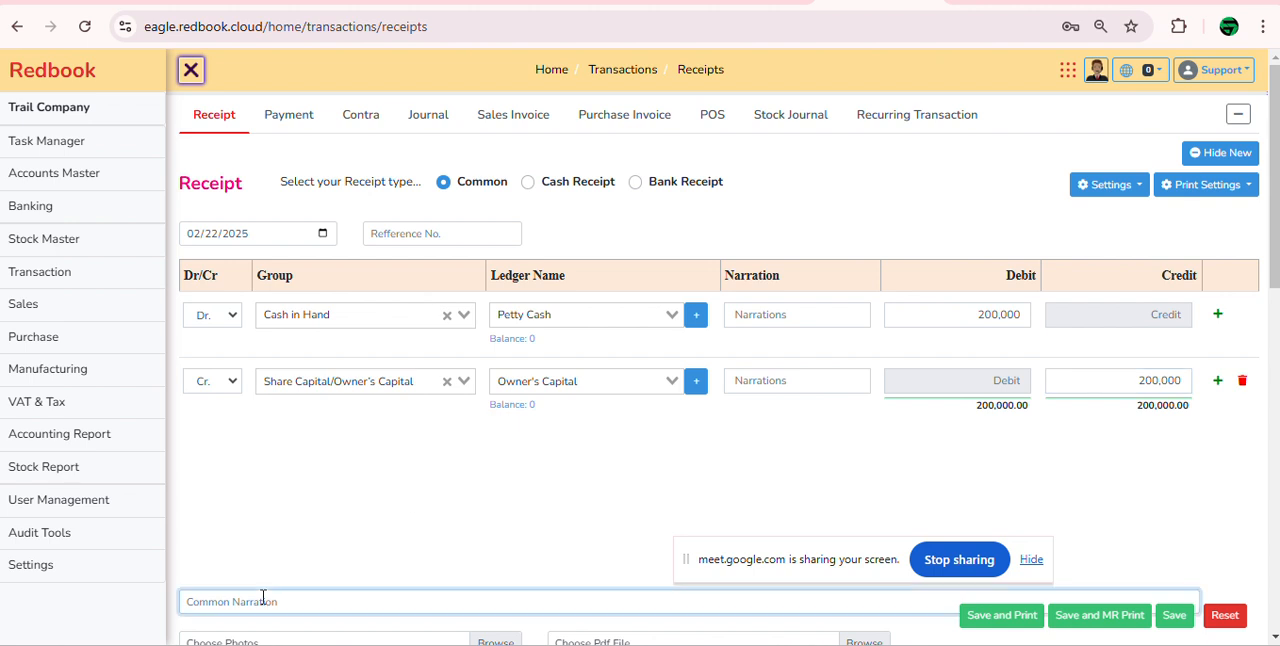
text(capital received from the owner)
scroll(320, 540, down, 2)
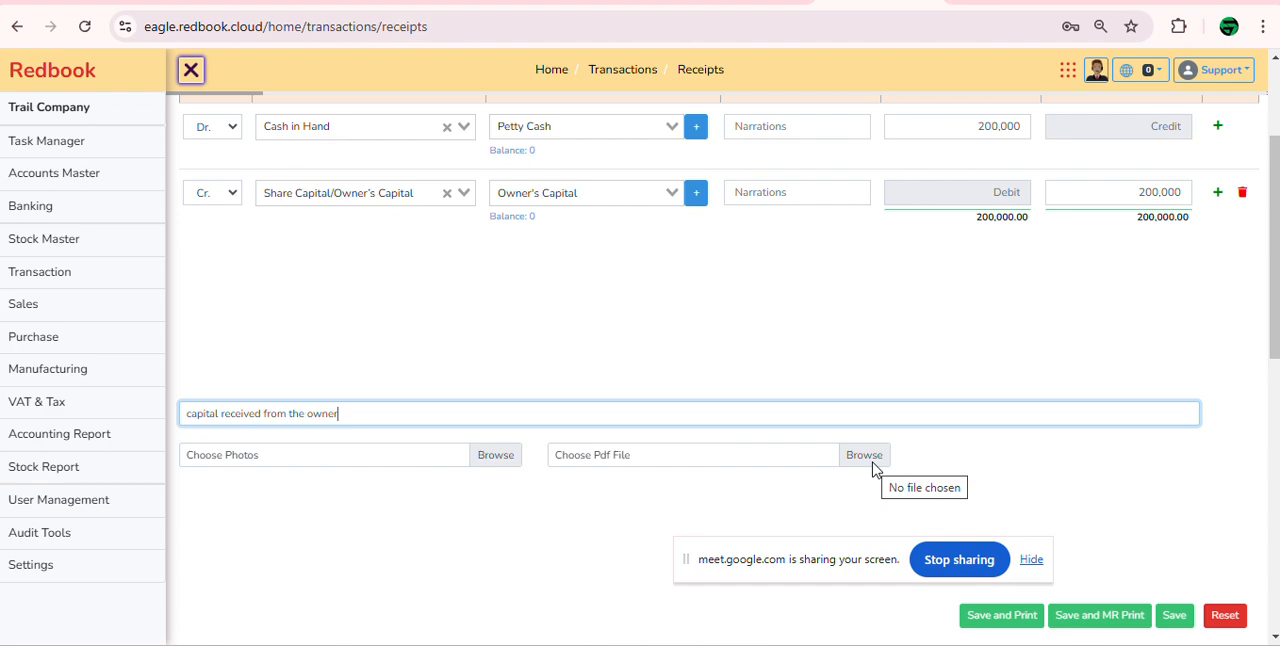
click(491, 456)
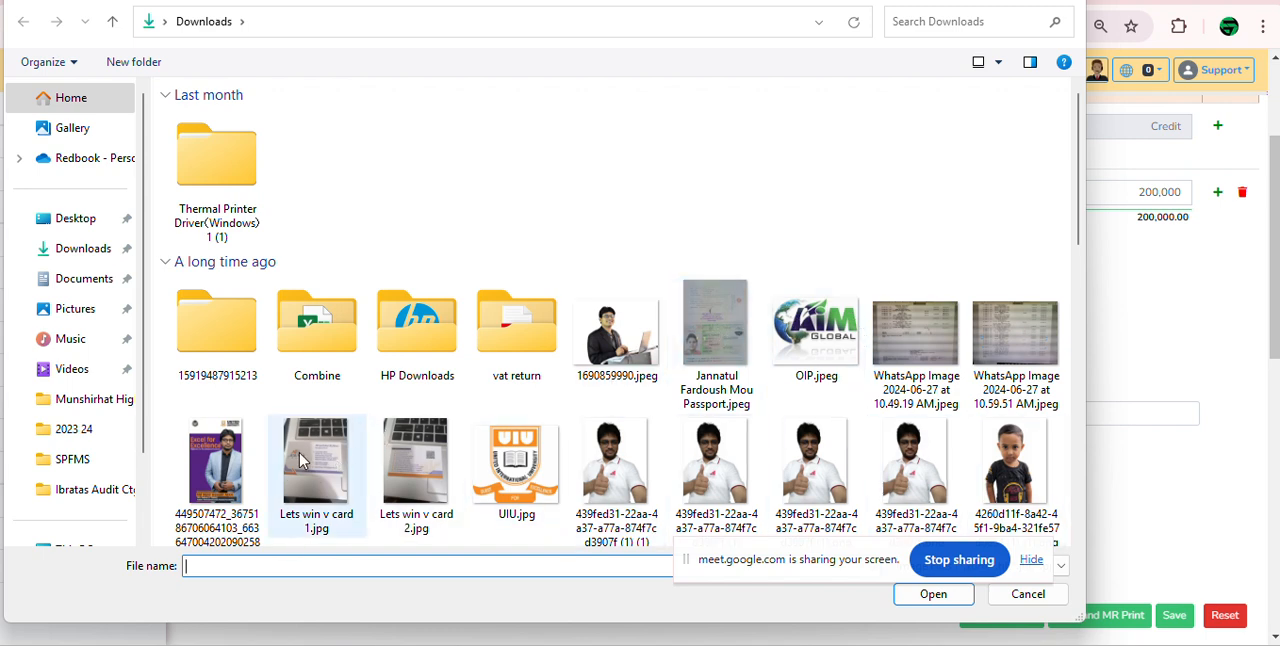
double_click(216, 465)
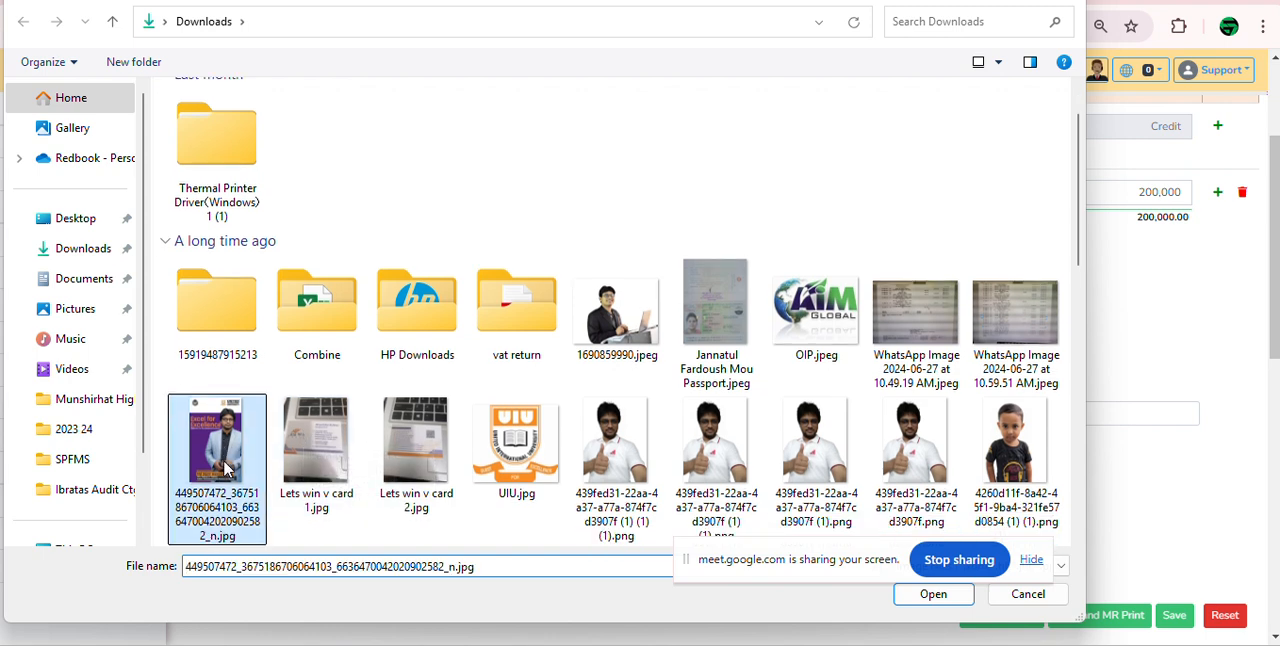
scroll(940, 474, down, 2)
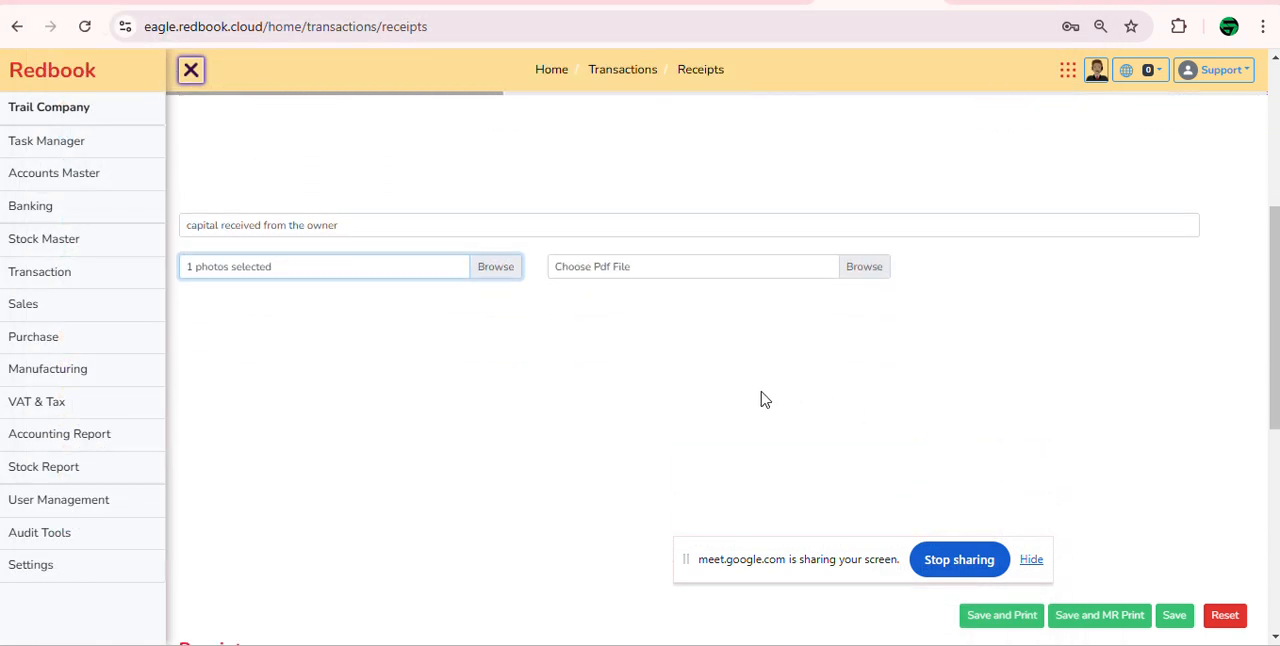
scroll(600, 380, up, 1)
scroll(460, 358, up, 2)
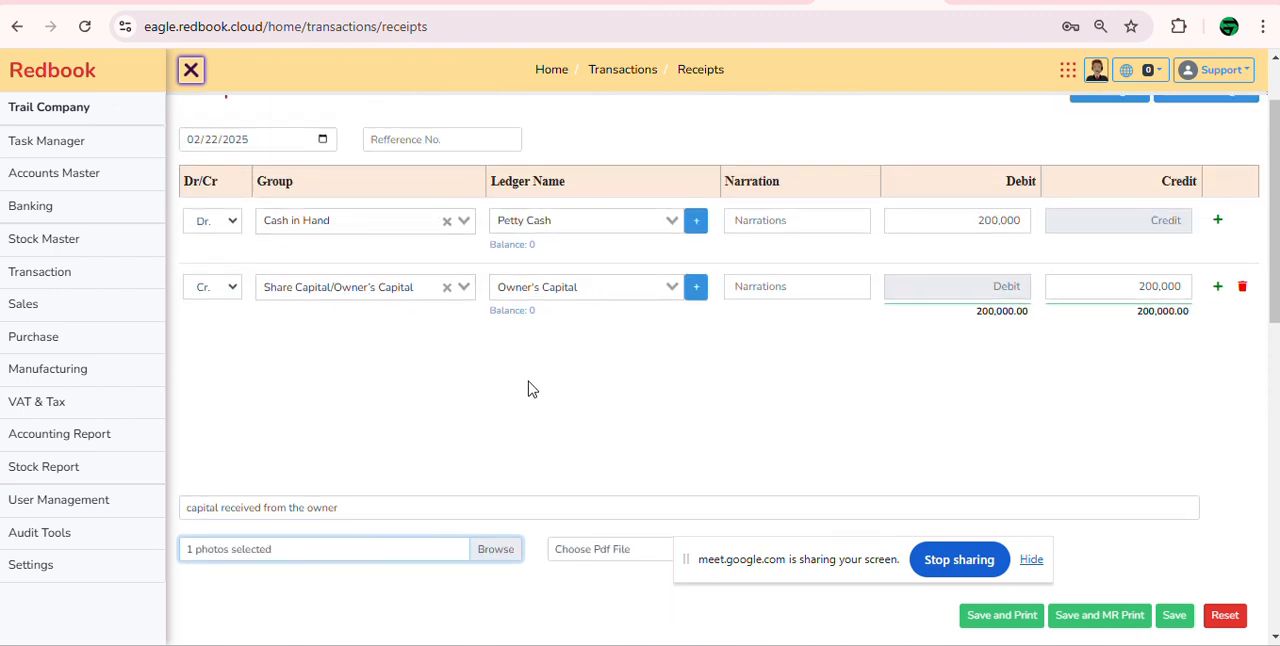
scroll(394, 497, up, 1)
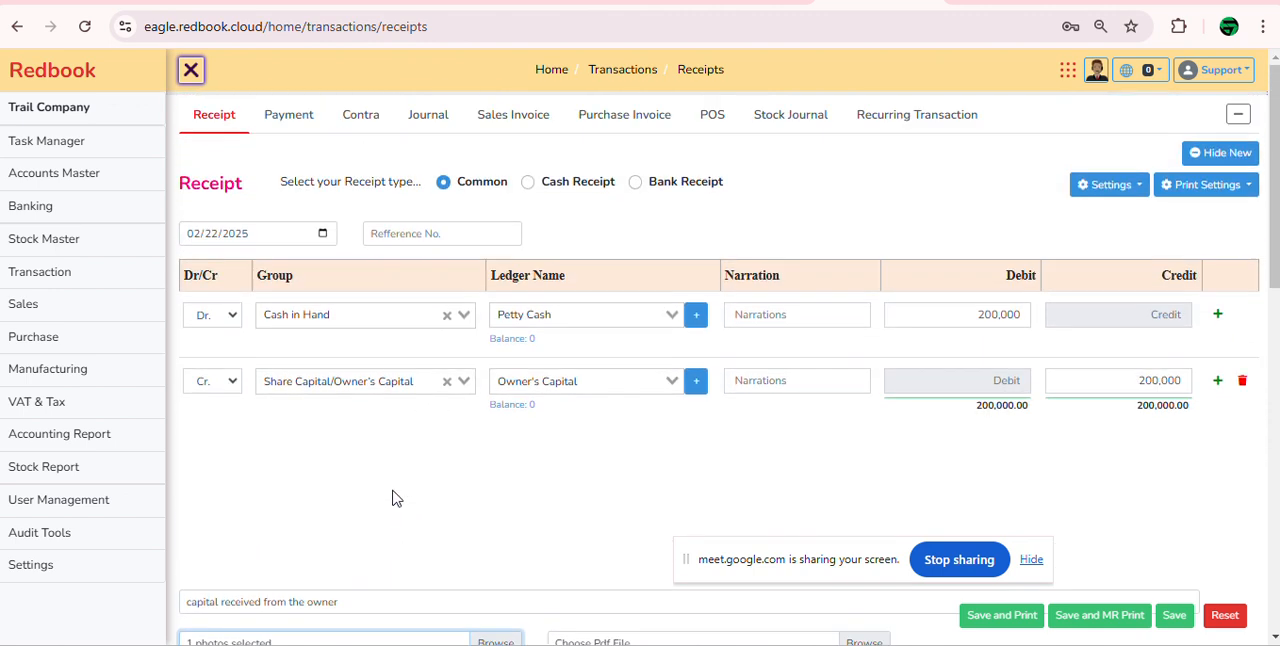
scroll(476, 509, down, 1)
scroll(476, 509, down, 1)
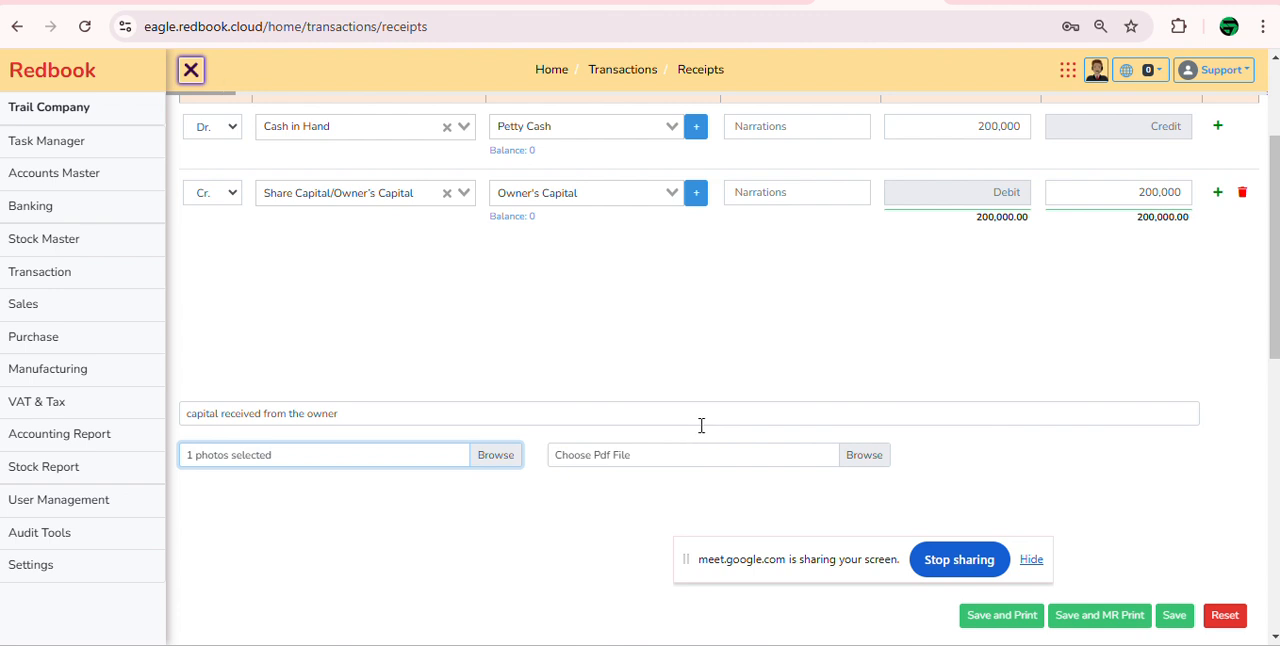
click(1178, 617)
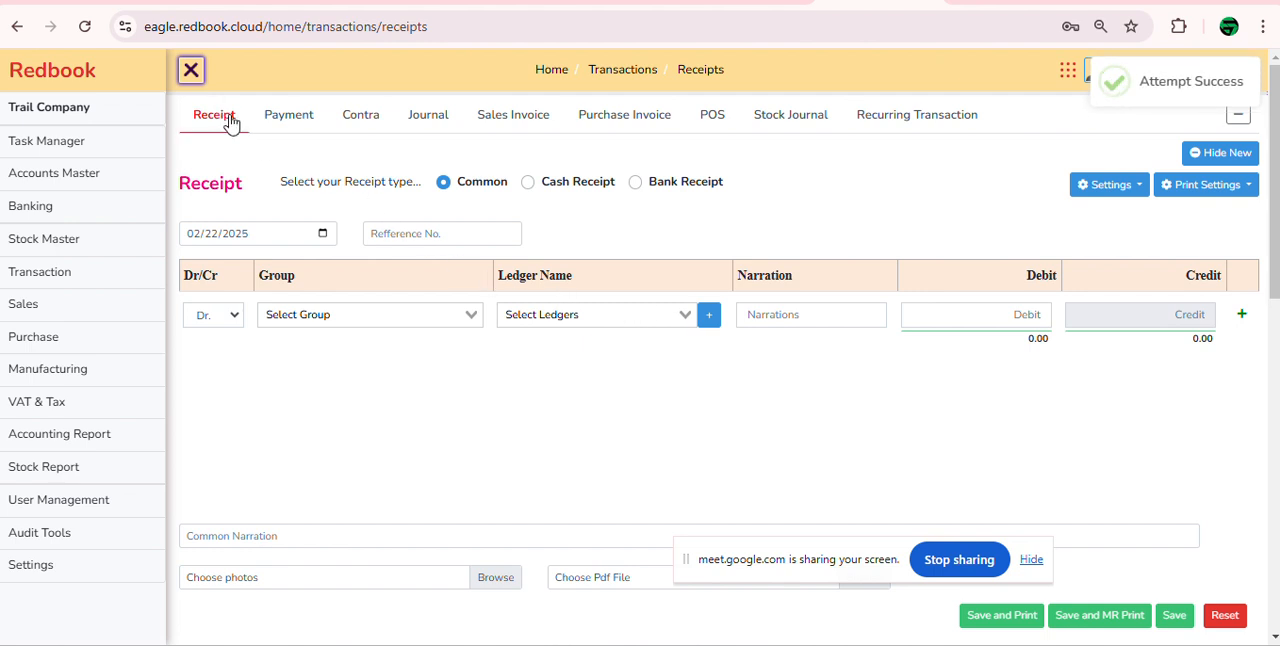
Step: View the list of saved receipts, the payments list and the saved receipts again
click(1228, 160)
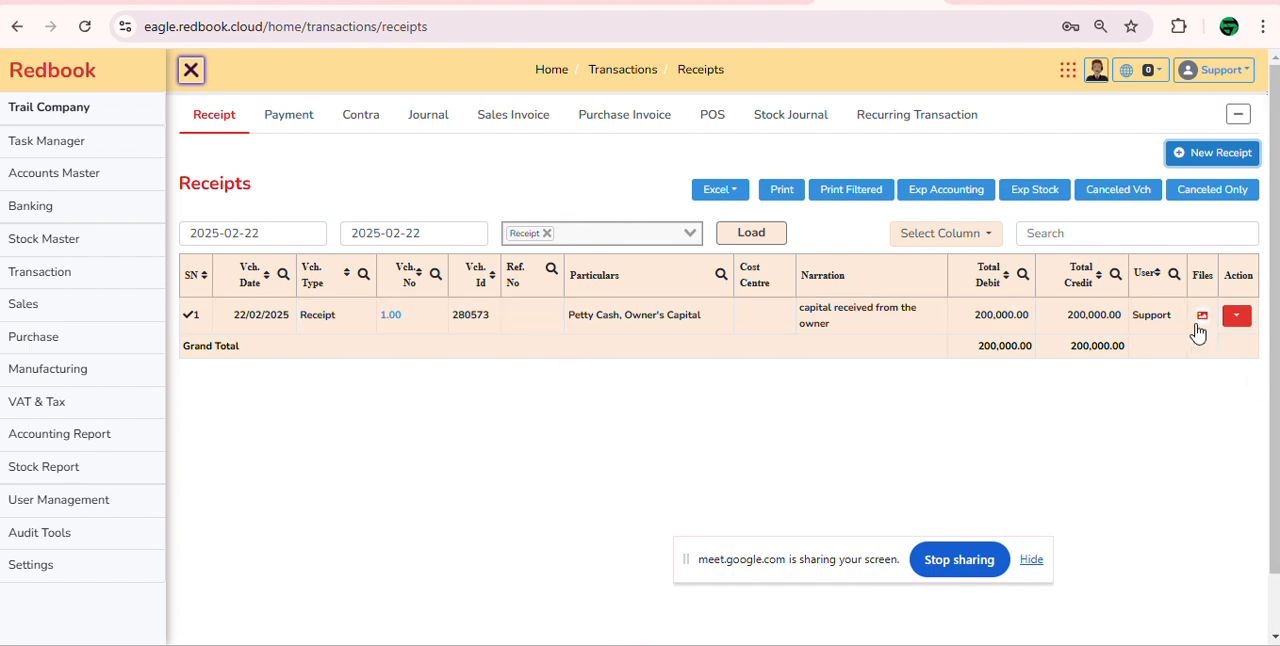
click(274, 122)
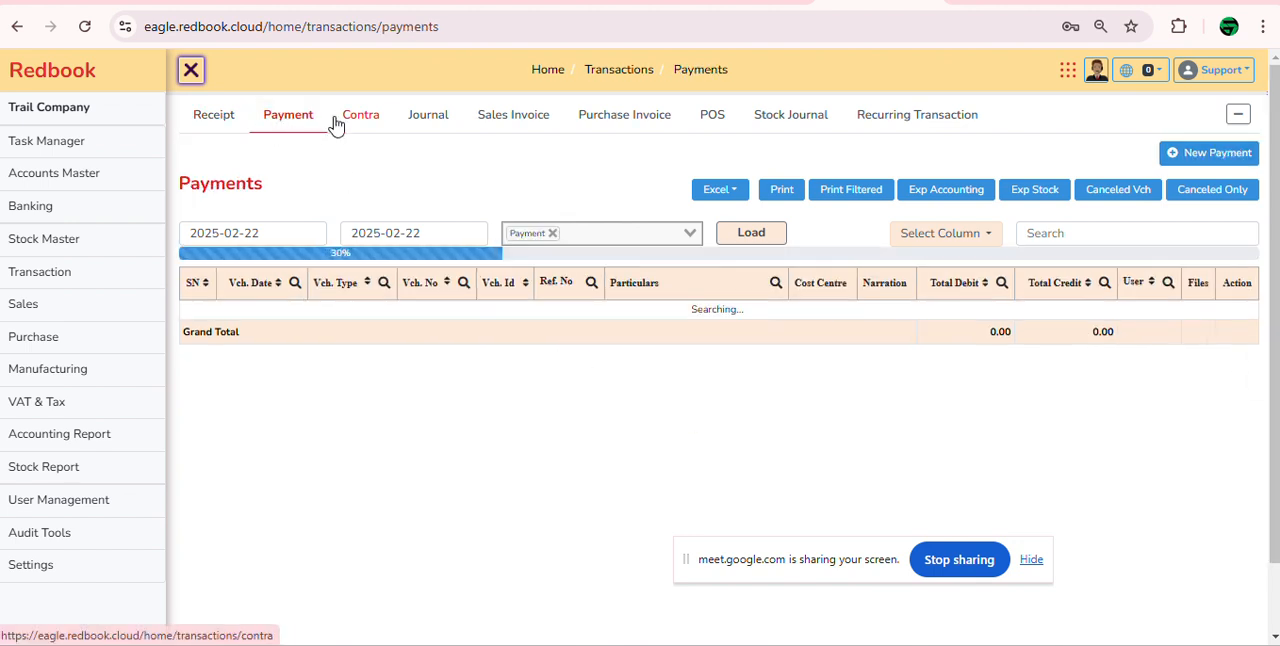
click(220, 122)
click(1204, 160)
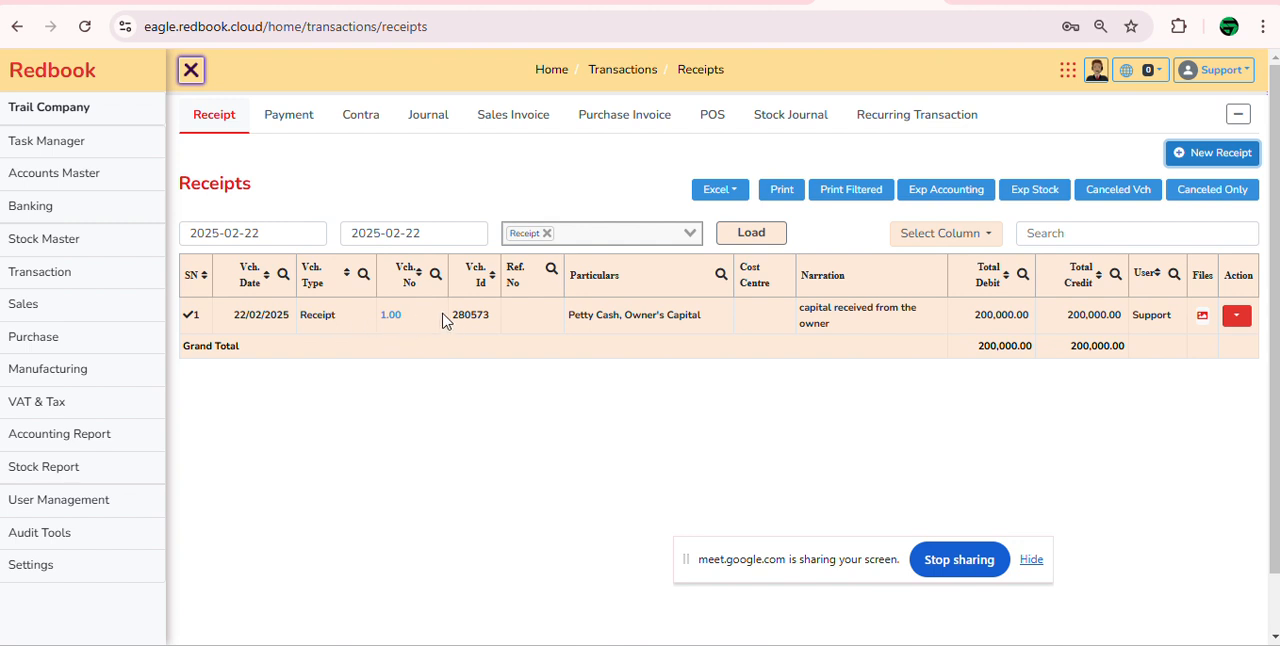
Step: Expand the saved capital receipt in the list and review its debit and credit ledger lines
drag(573, 318, 723, 323)
click(607, 316)
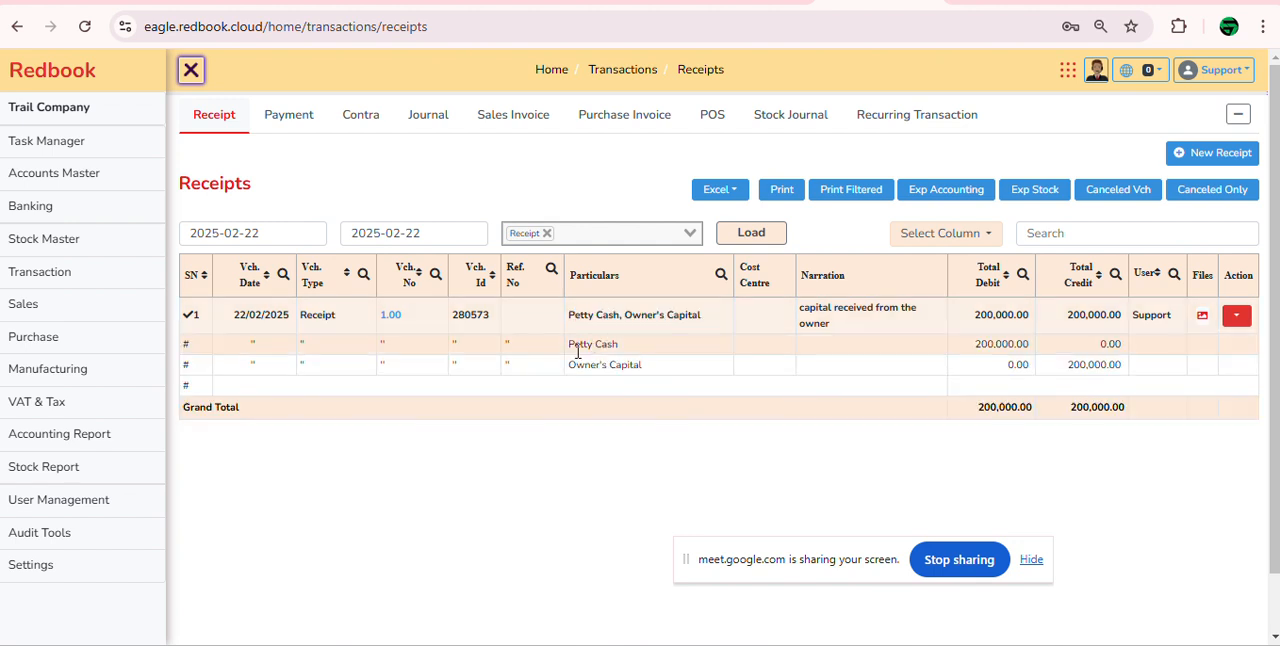
drag(571, 345, 585, 366)
click(863, 363)
click(1079, 363)
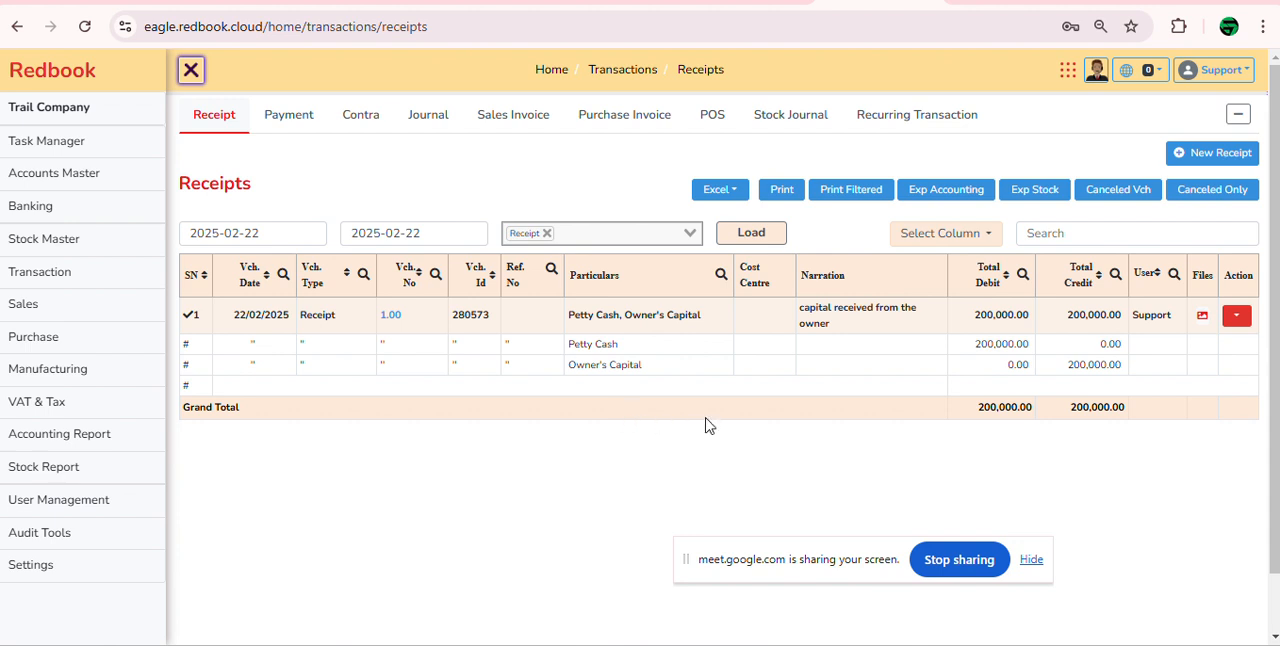
Step: View the photo attached to the capital receipt and close the preview
double_click(1156, 318)
click(1204, 316)
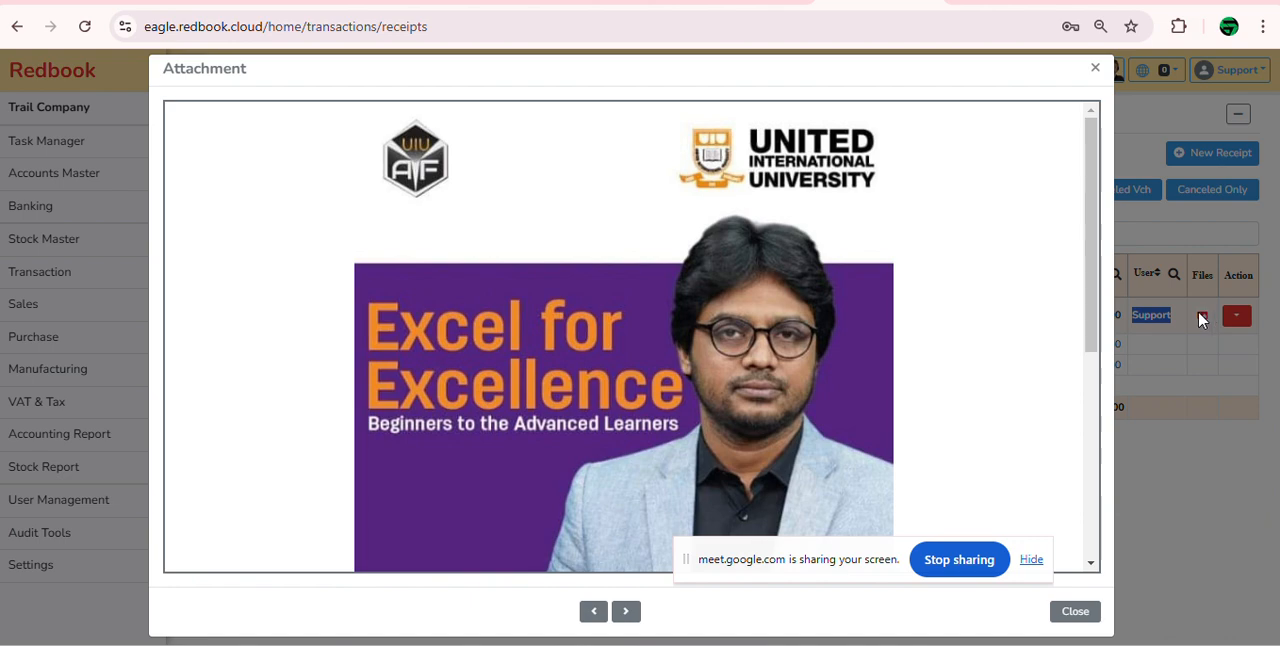
click(1094, 66)
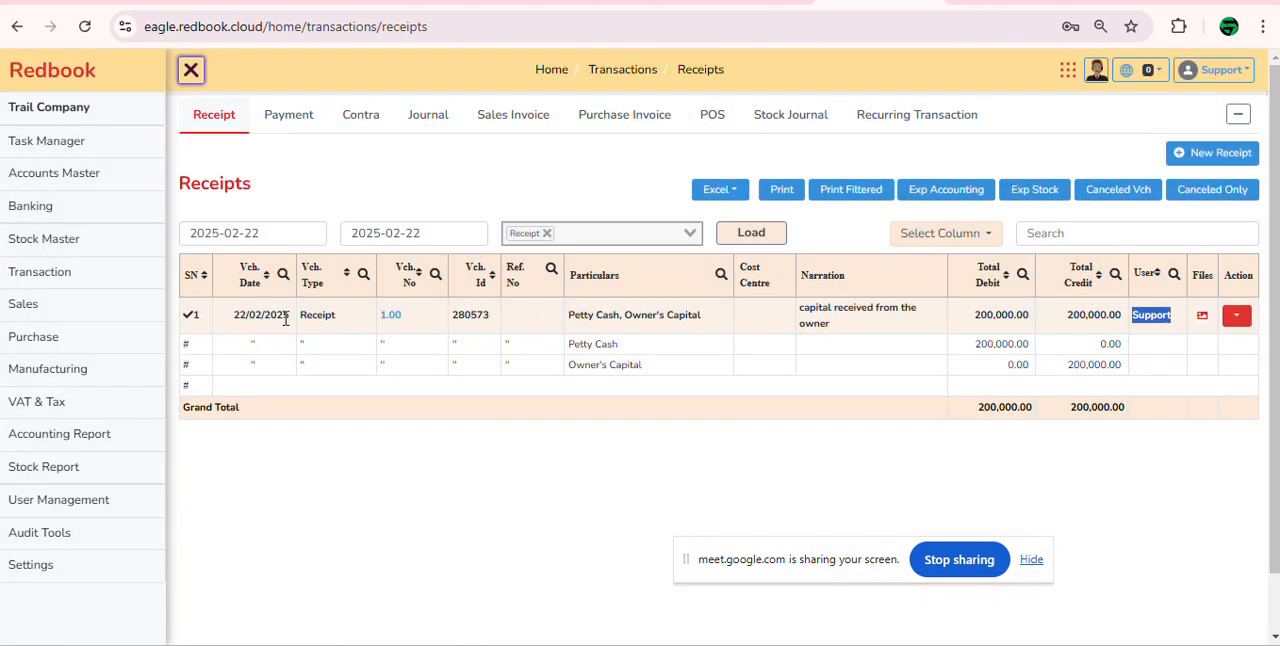
Step: Hide the Cost Centre column from the receipts list and save the column selection
drag(745, 262, 770, 305)
click(758, 446)
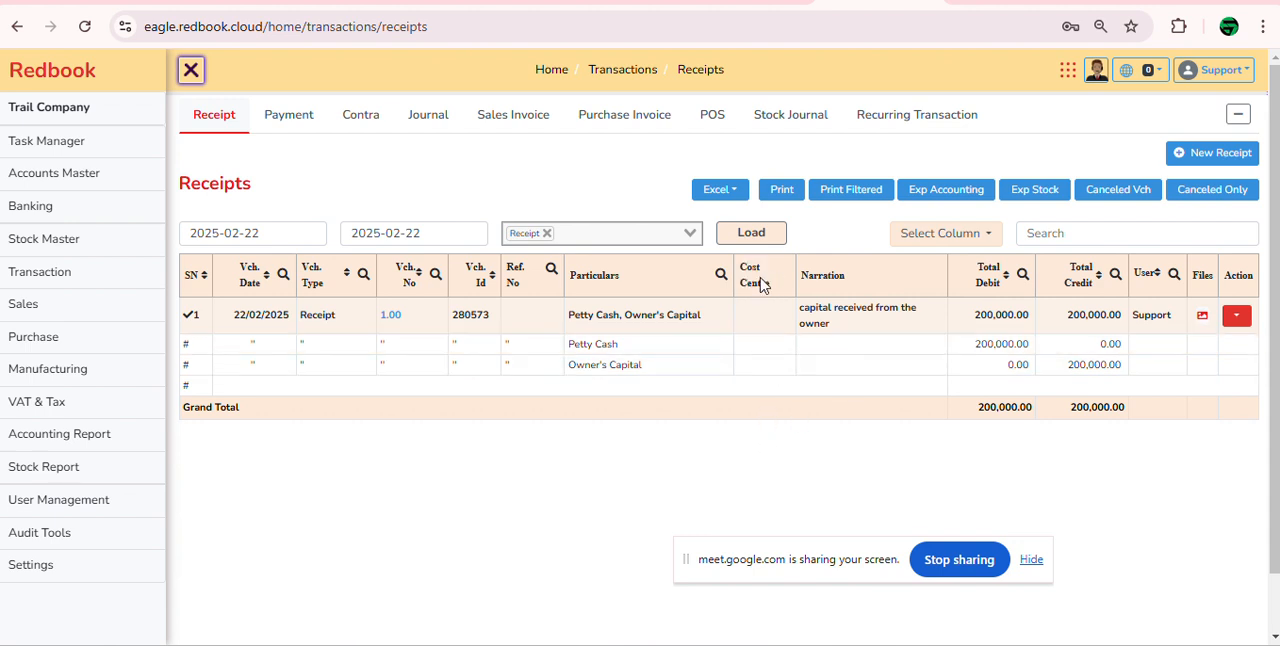
click(972, 236)
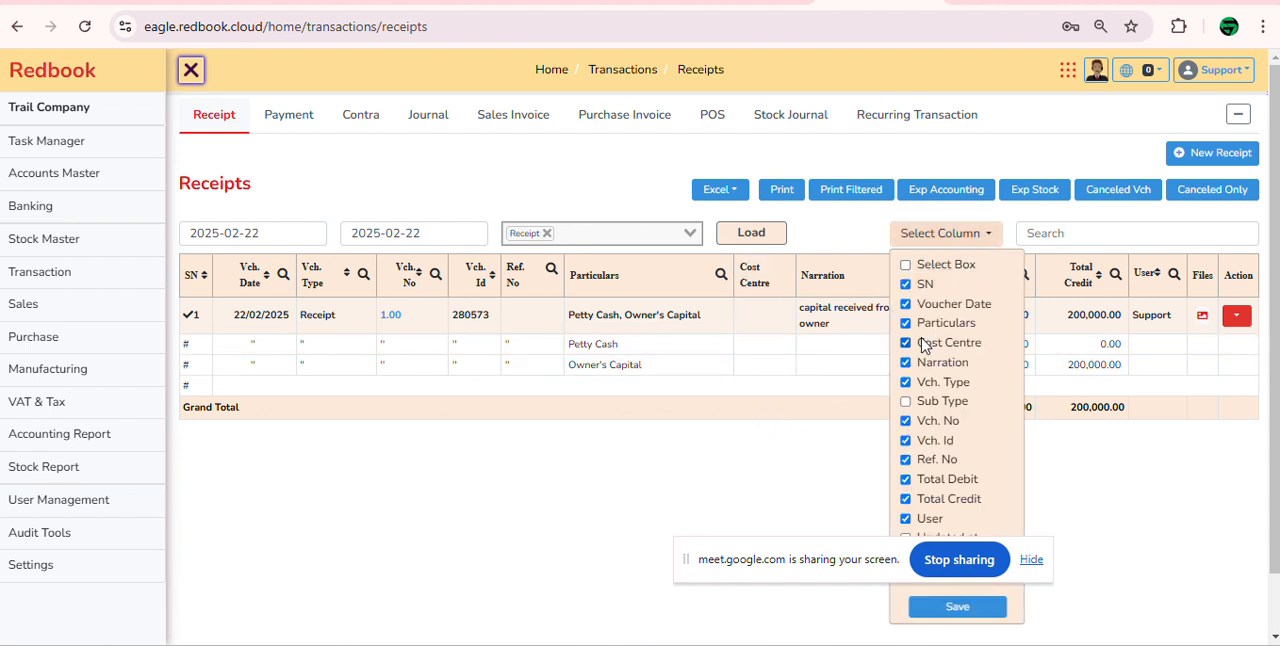
click(906, 342)
click(968, 610)
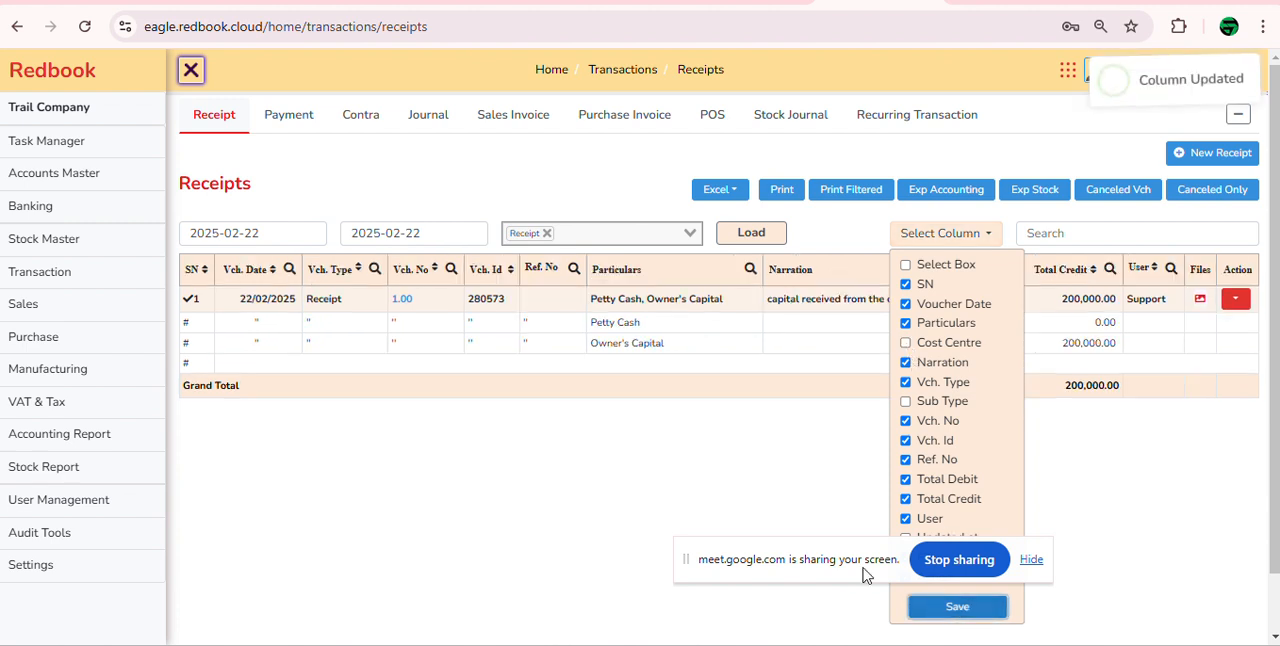
drag(852, 571, 1054, 645)
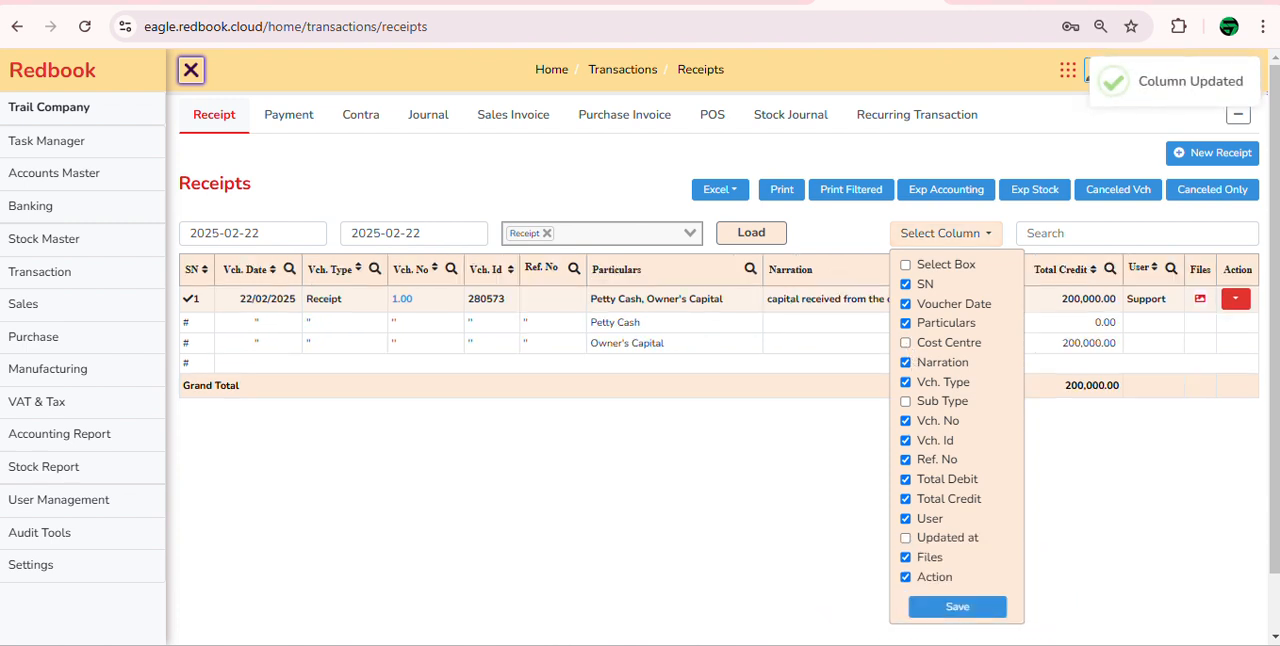
click(1085, 557)
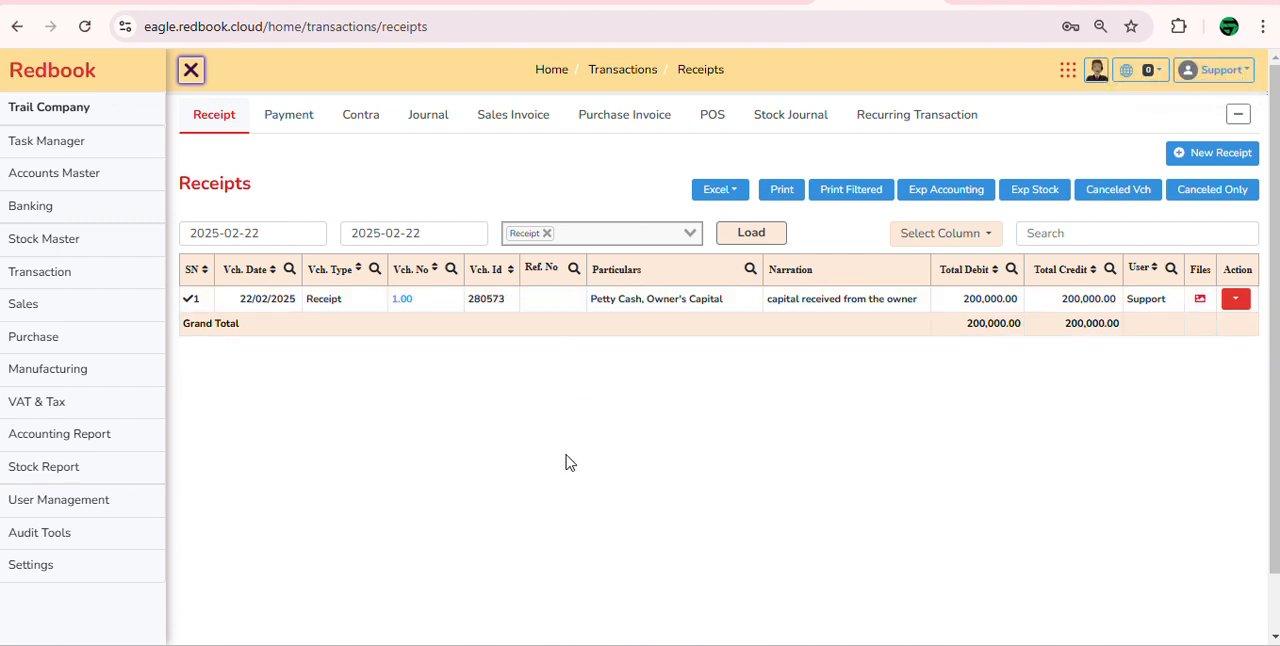
Step: Start a new payment with a debit line of 5,000, group Administrative Expense and ledger Utility Expense
click(308, 122)
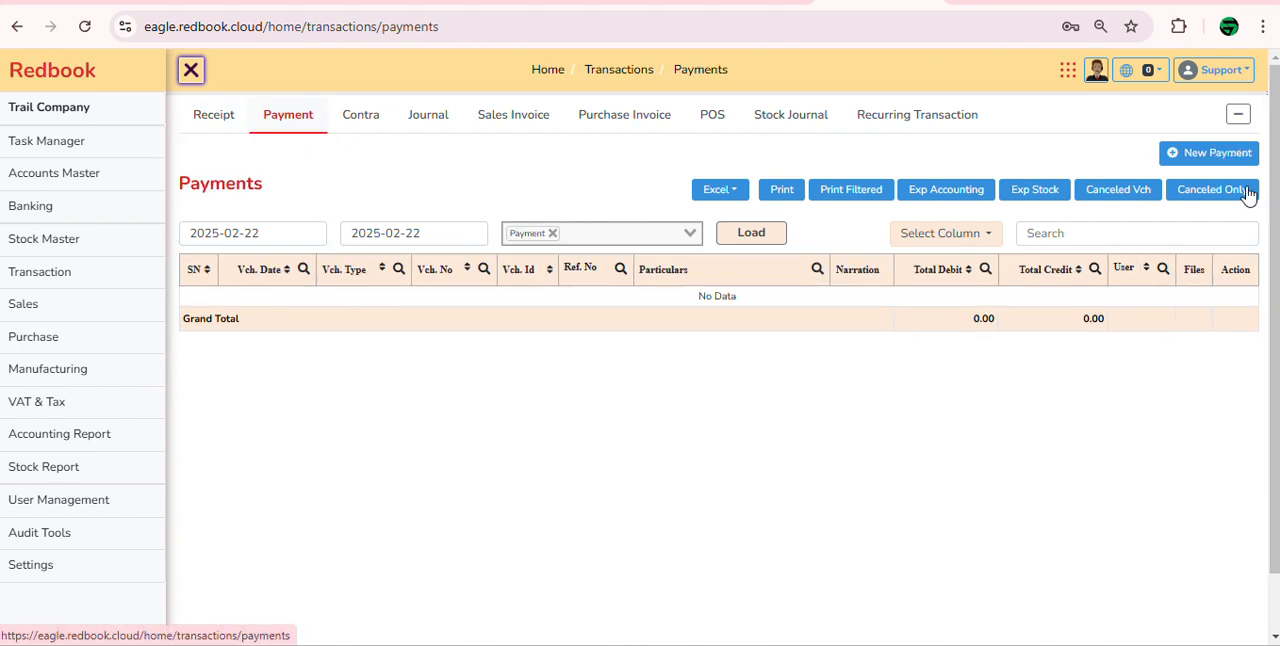
click(1205, 152)
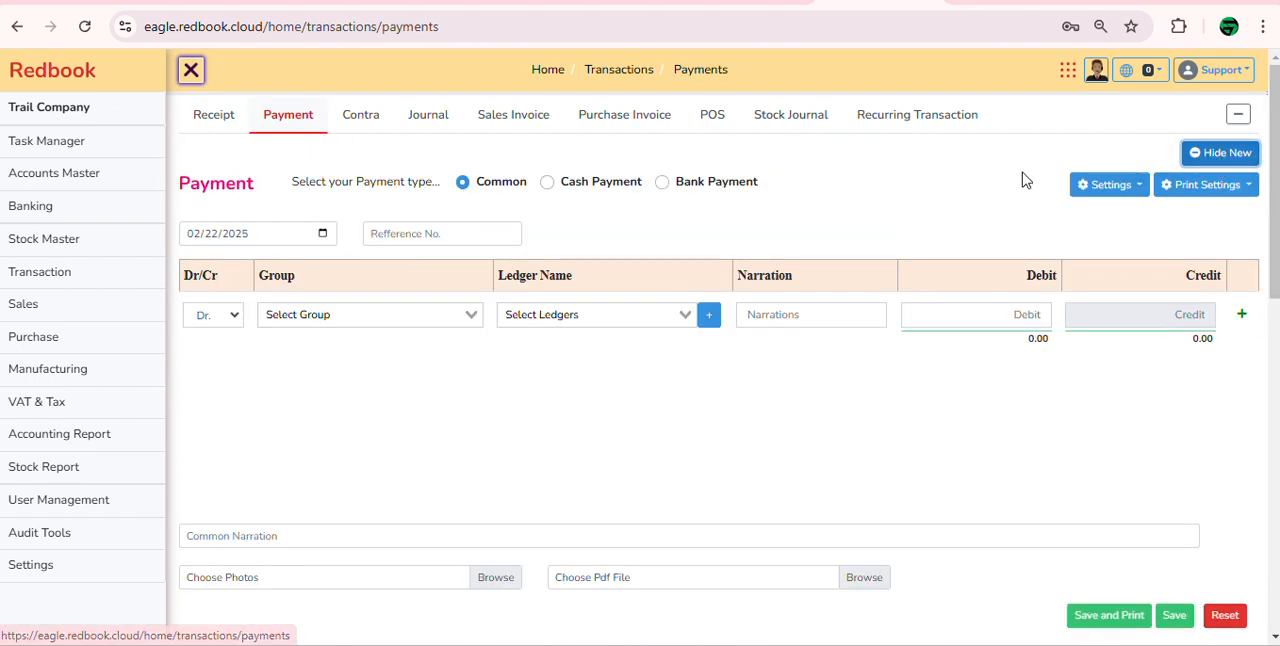
click(429, 323)
click(403, 383)
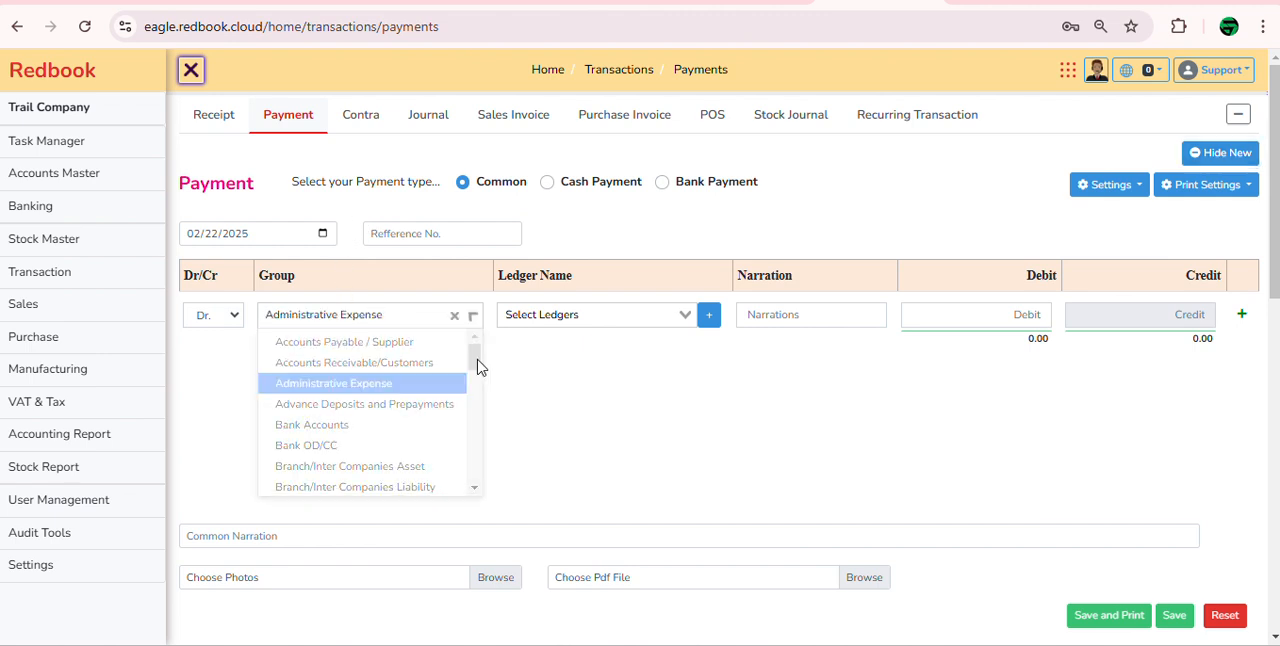
click(577, 315)
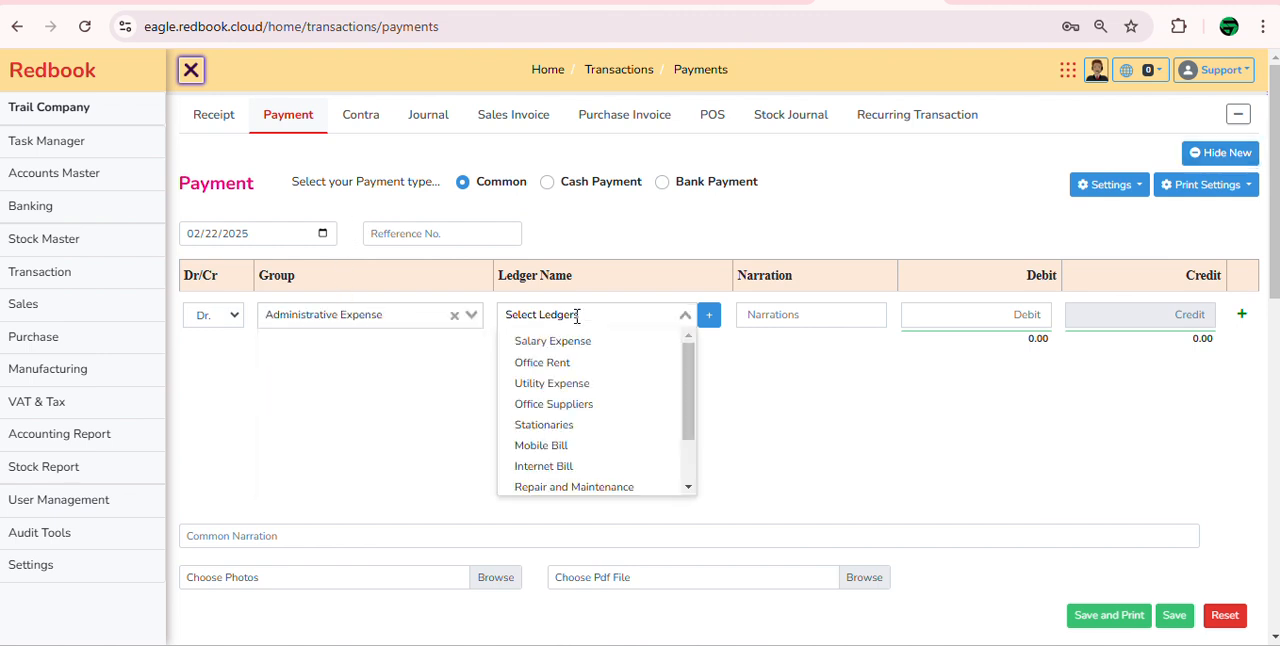
click(577, 383)
click(992, 321)
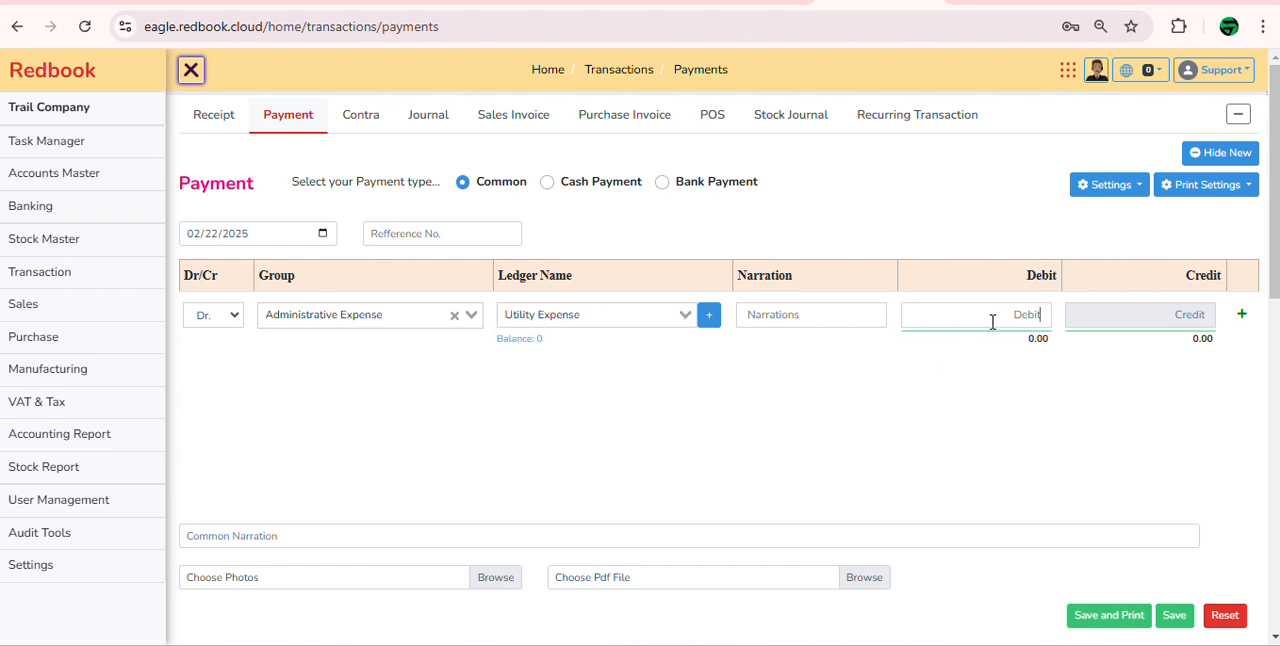
text(5000)
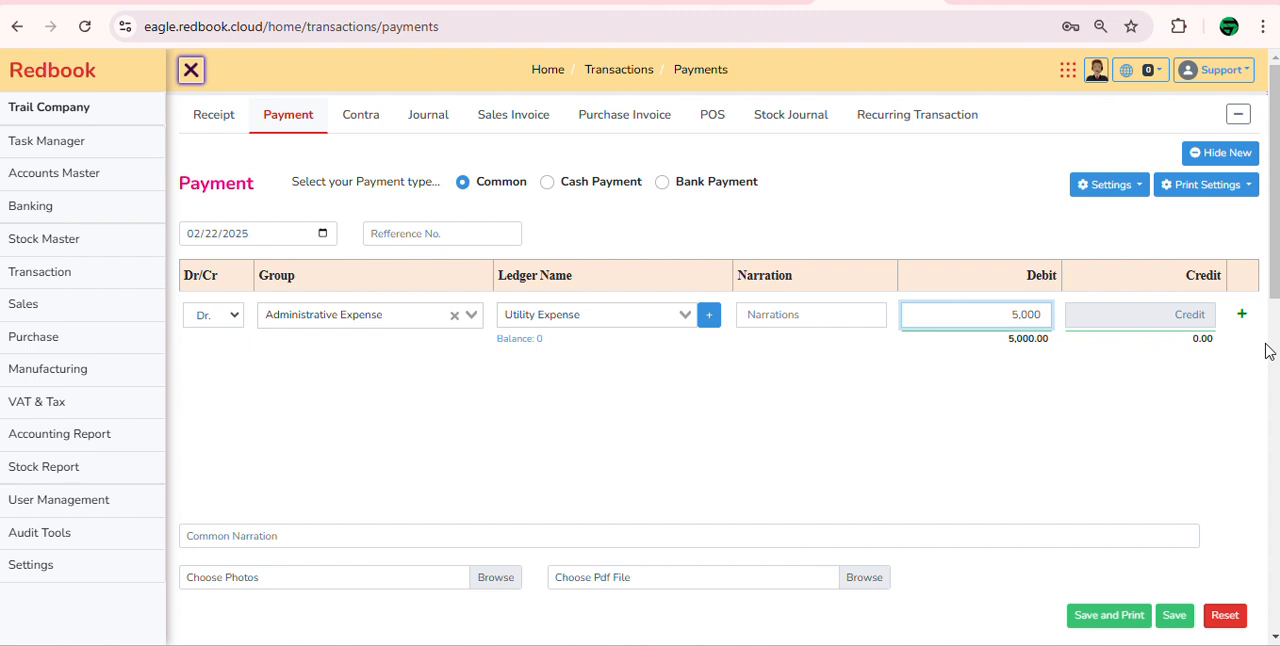
Step: Add a credit line of 5,000 with group Cash in Hand and ledger Petty Cash, and save the payment
key(Tab)
key(Return)
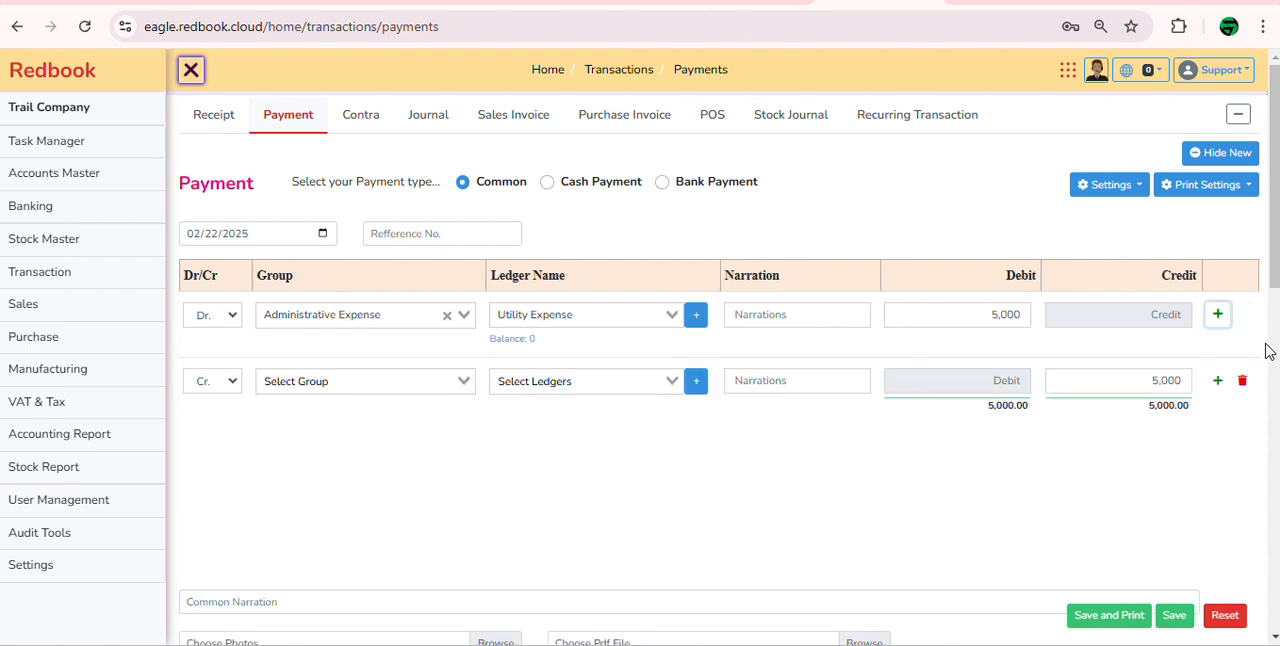
key(Tab)
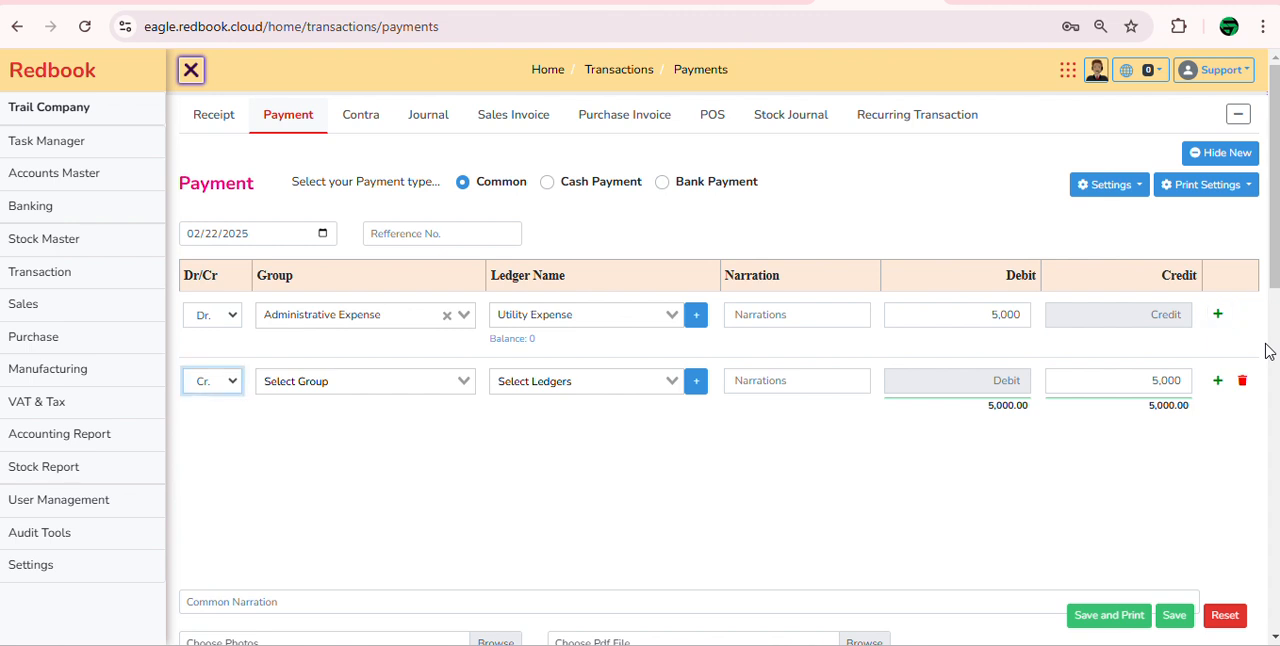
key(Tab)
key(Down)
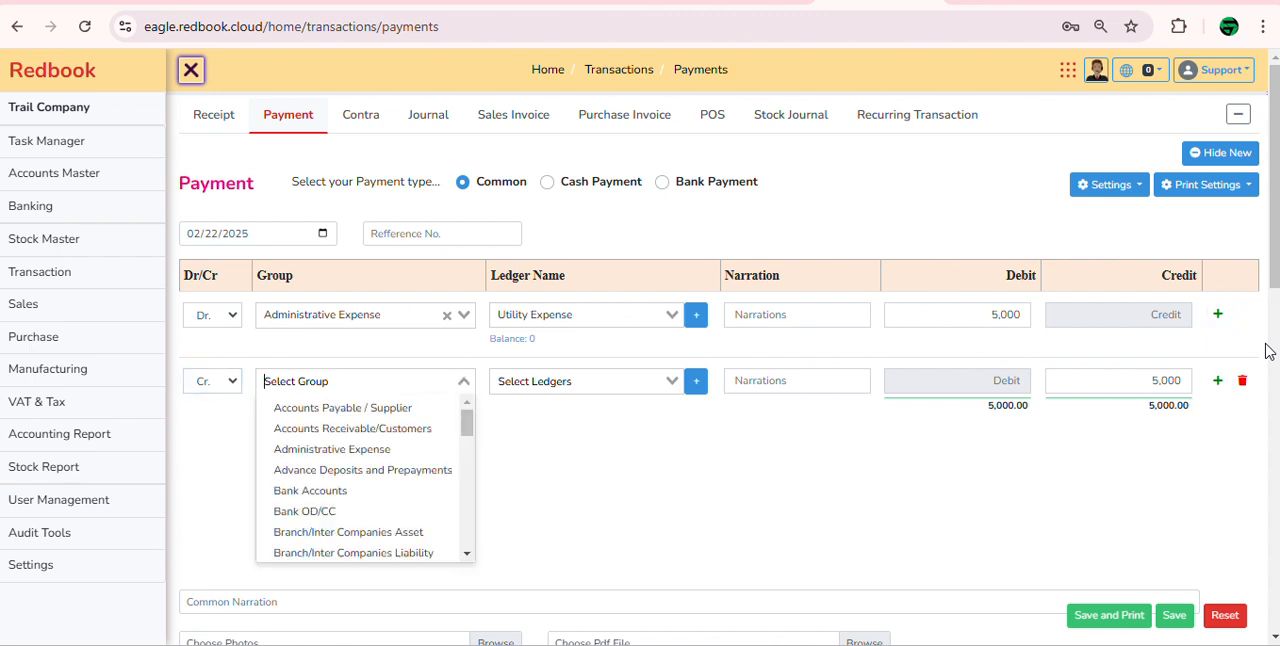
text(cas)
key(Return)
key(Tab)
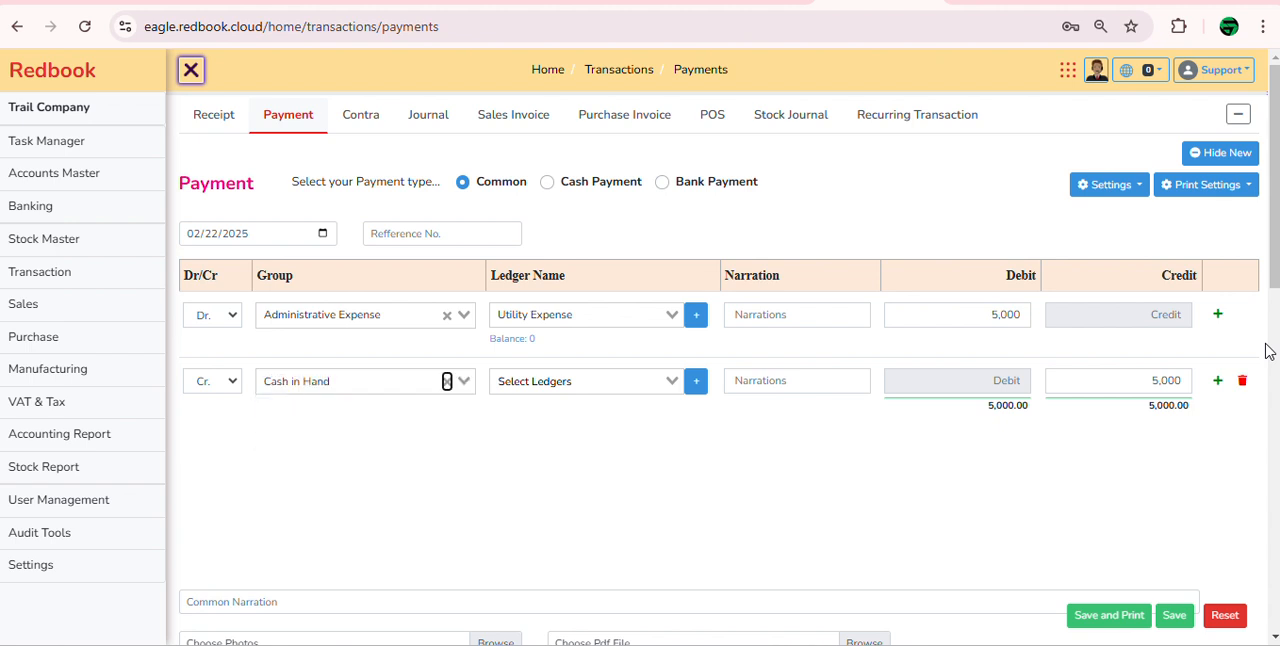
key(Tab)
key(Down)
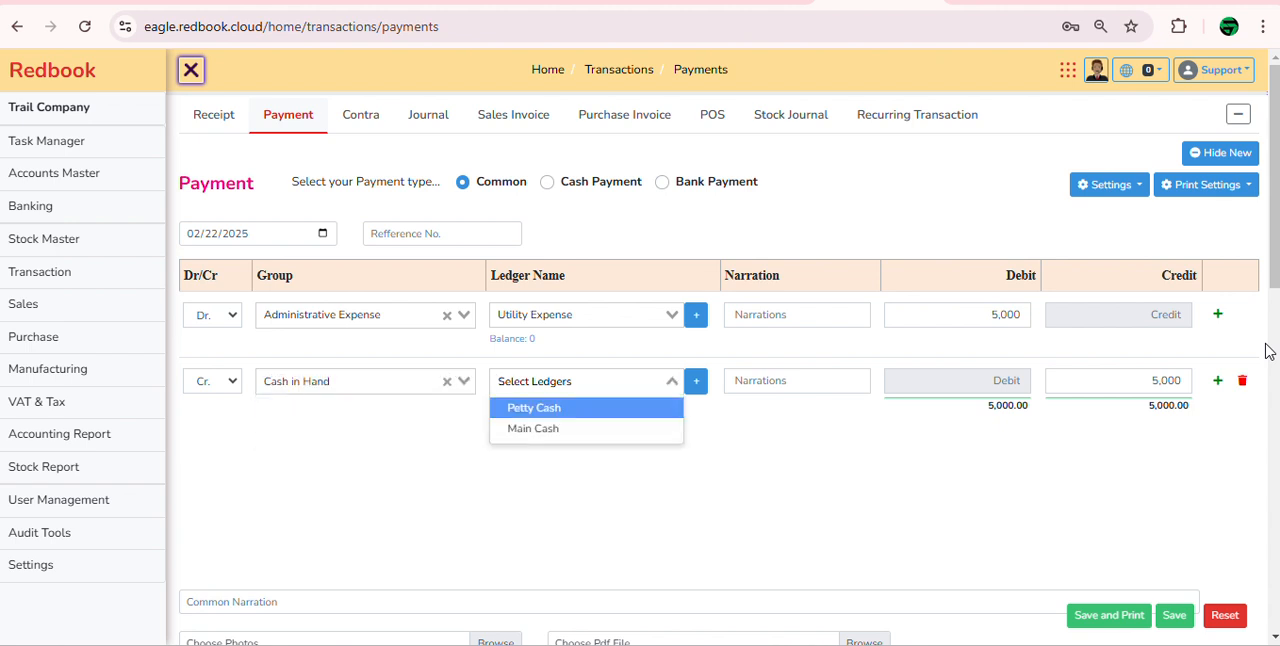
key(Return)
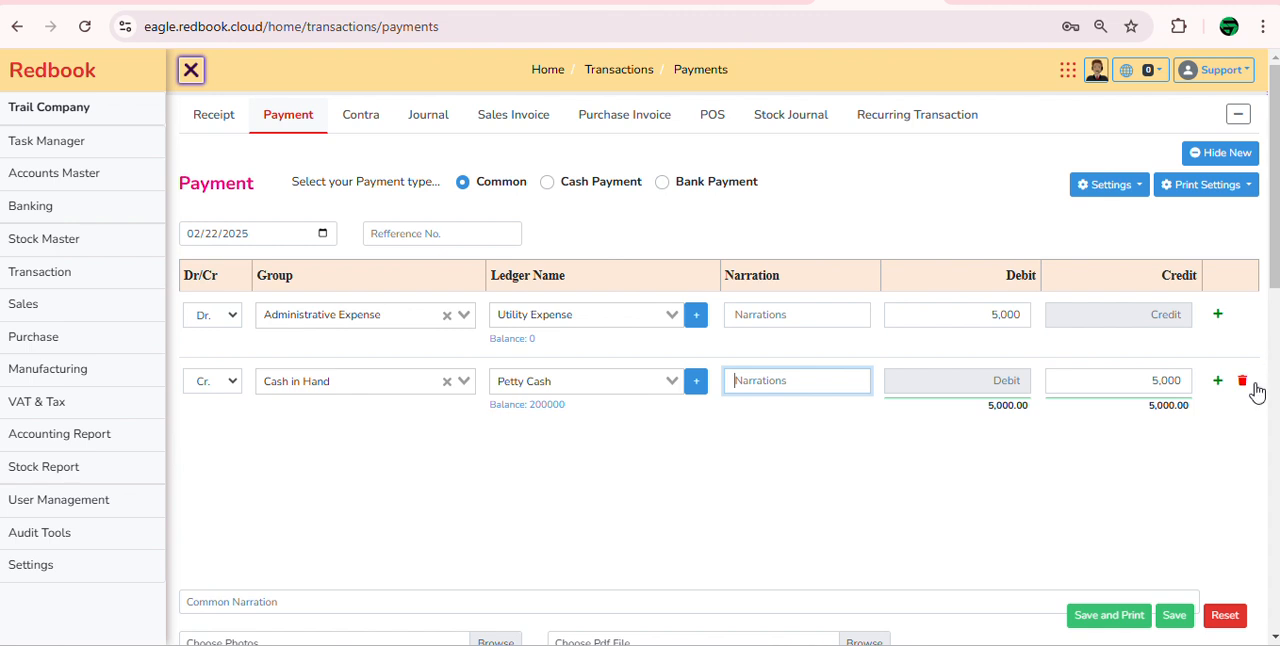
click(1176, 618)
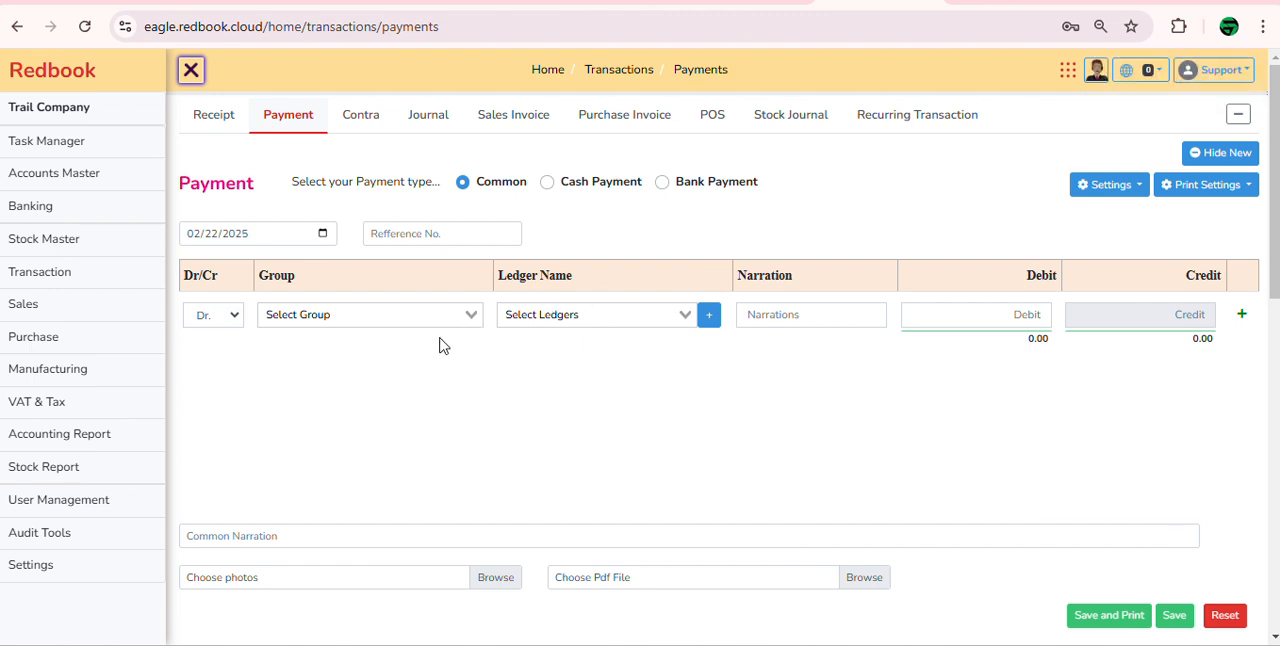
Step: Enter a debit line of 2,000 for the Mobile Bill ledger in the new payment, without choosing a group
drag(268, 278, 322, 288)
click(543, 313)
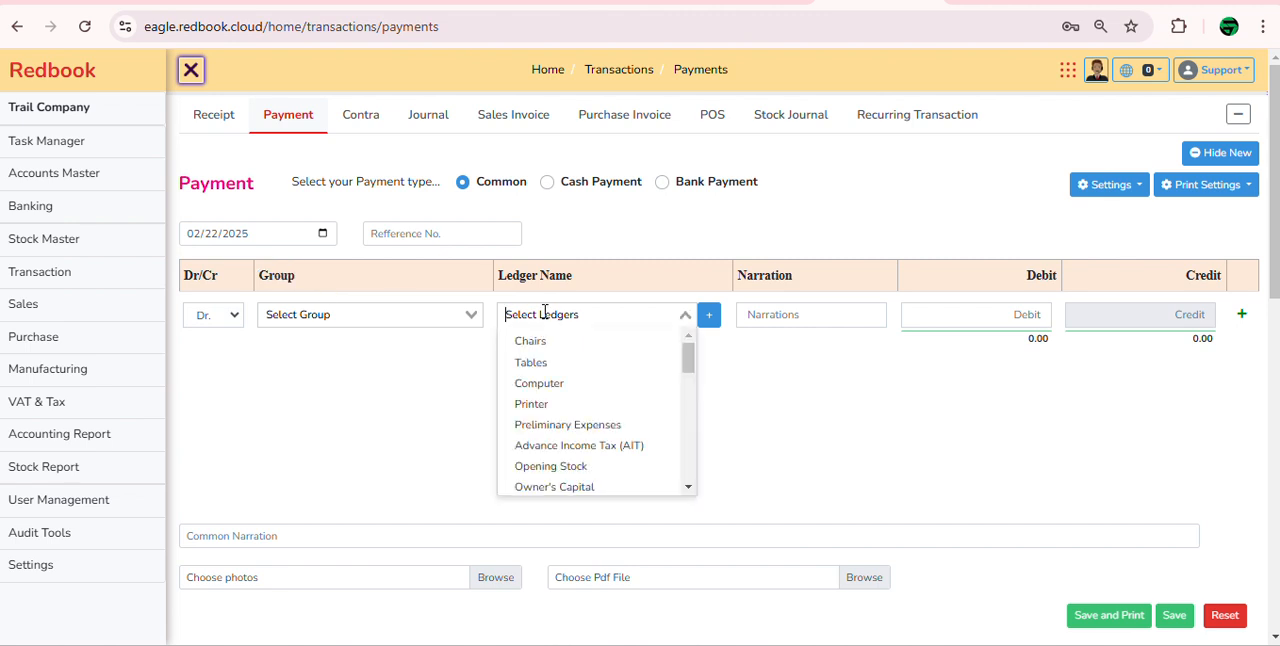
text(mobi)
key(Return)
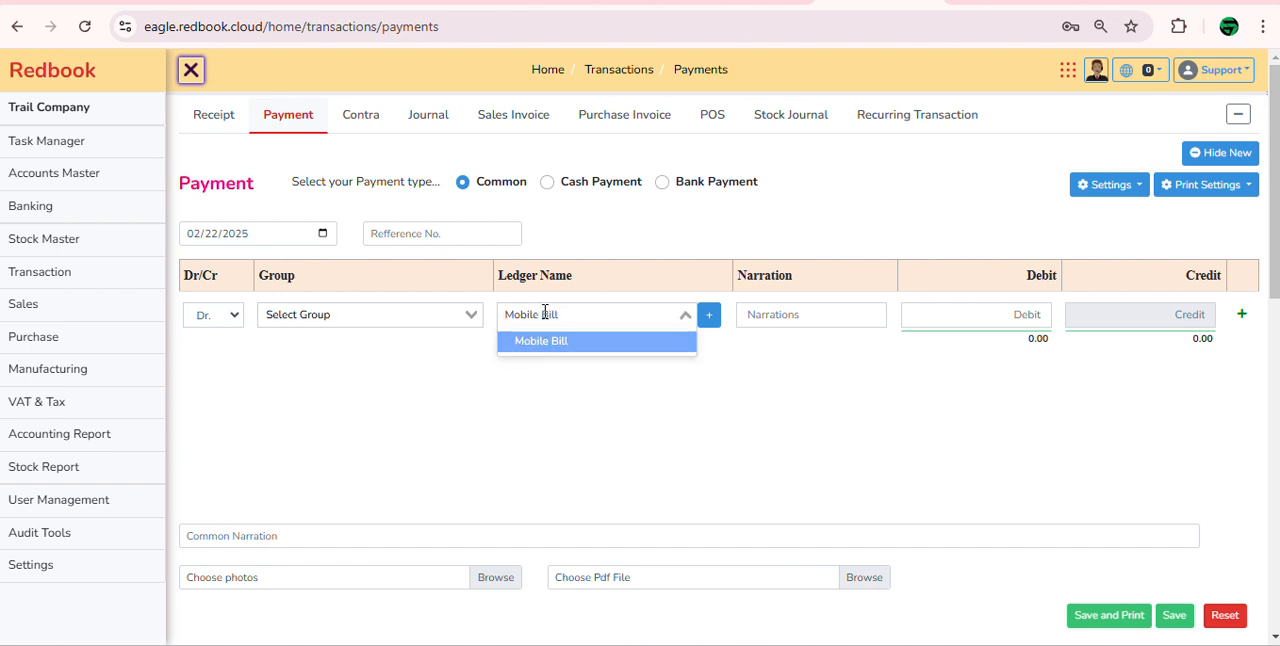
key(Return)
key(Return)
text(2000)
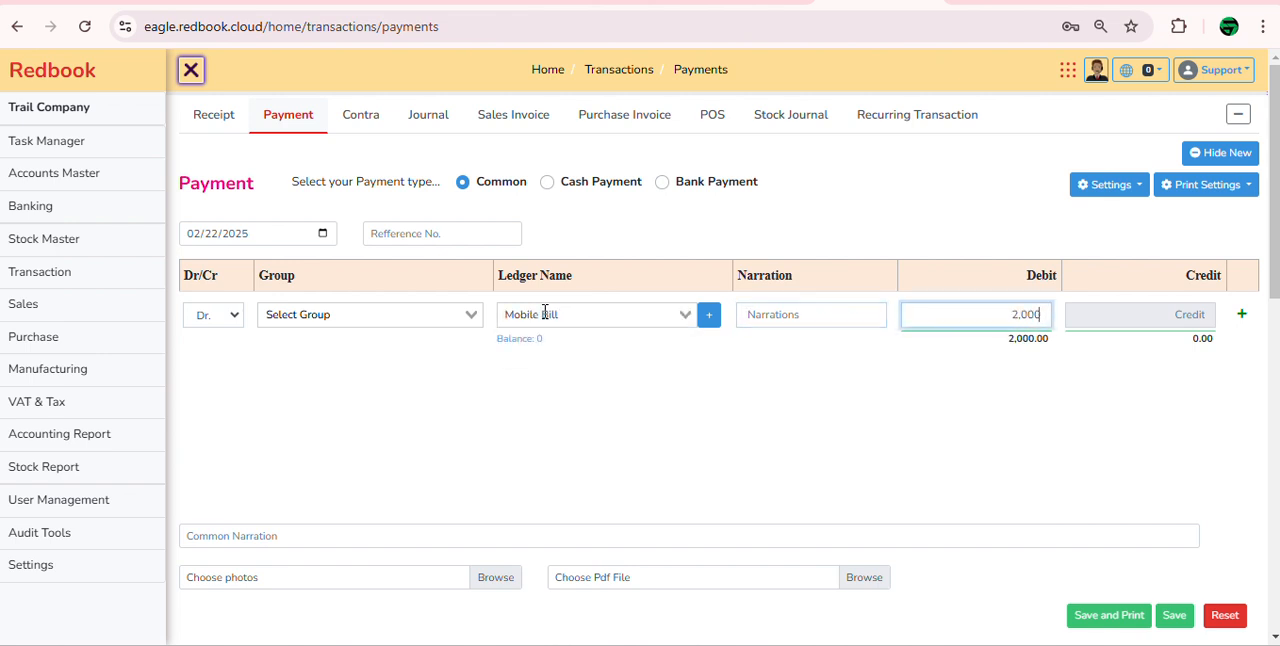
Step: Add a credit line of 2,000 to the Mobile Bill payment with the Petty Cash ledger
key(Return)
key(Return)
key(Tab)
key(Tab)
key(Tab)
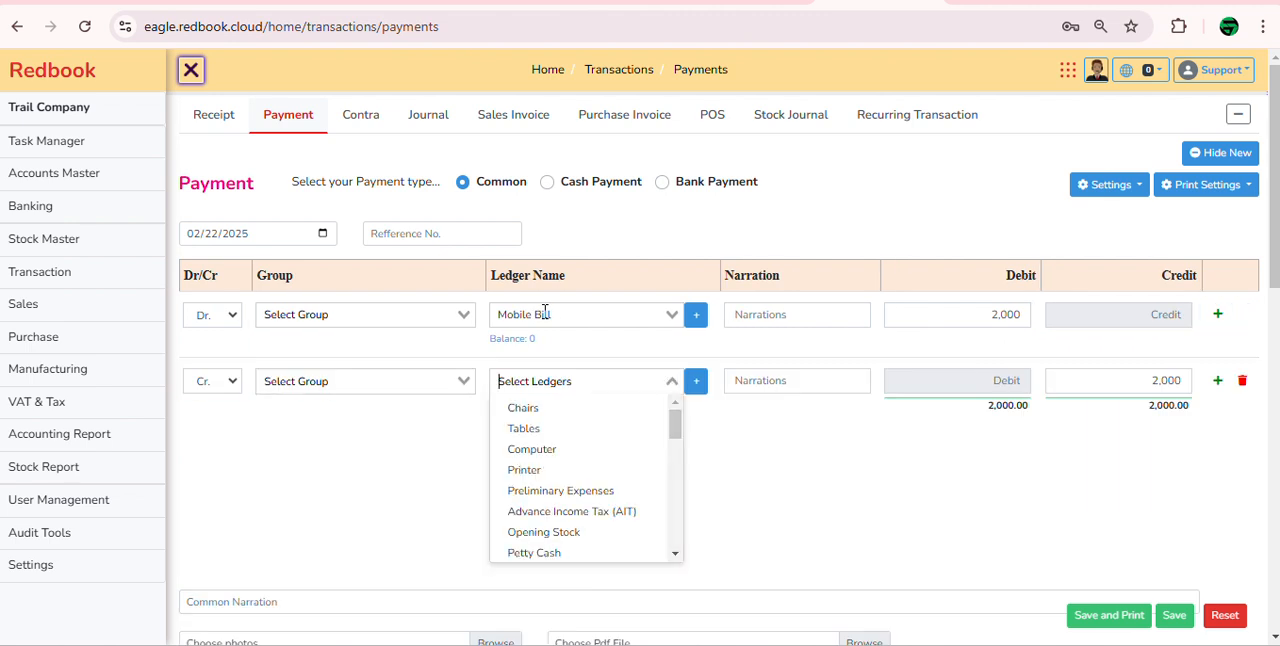
text(pety)
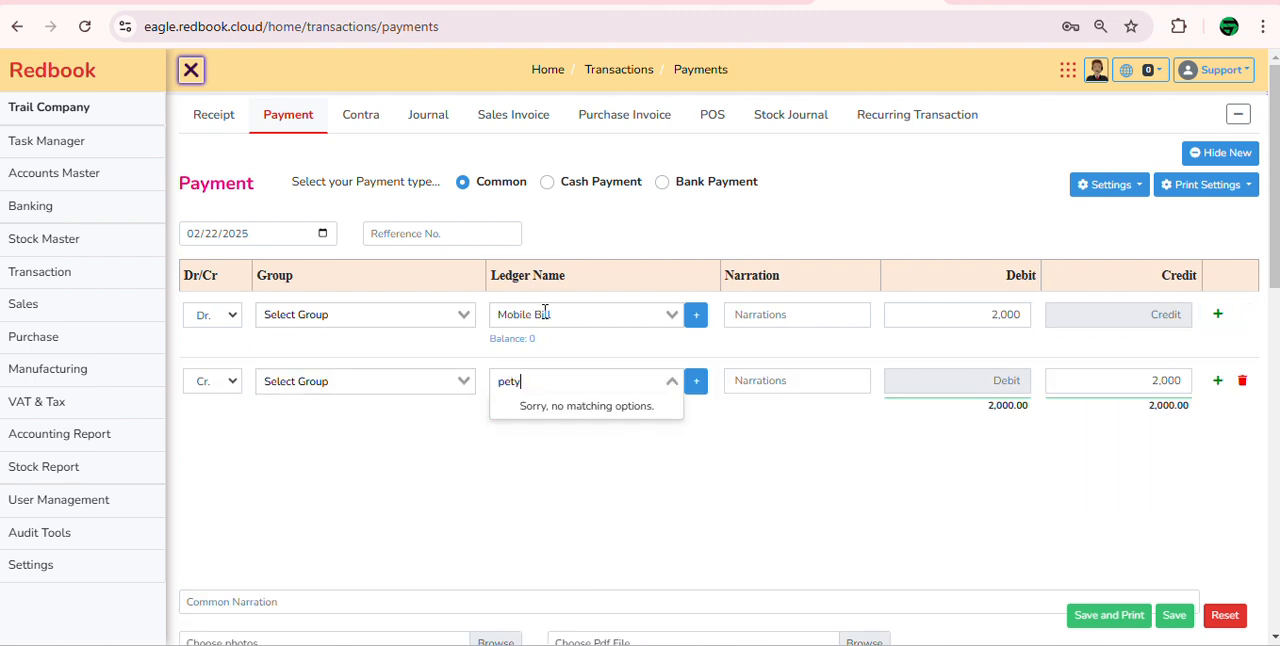
key(BackSpace)
key(Return)
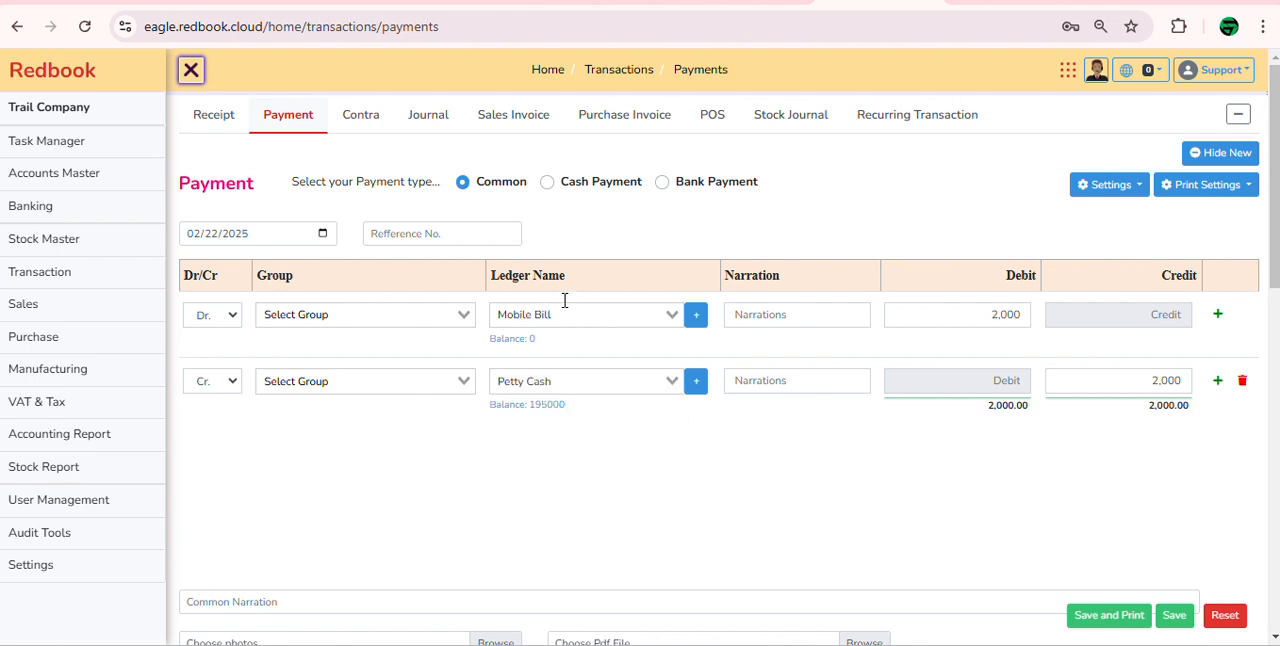
Step: Hide the Group column from the payment entry form and save the form settings
click(1108, 185)
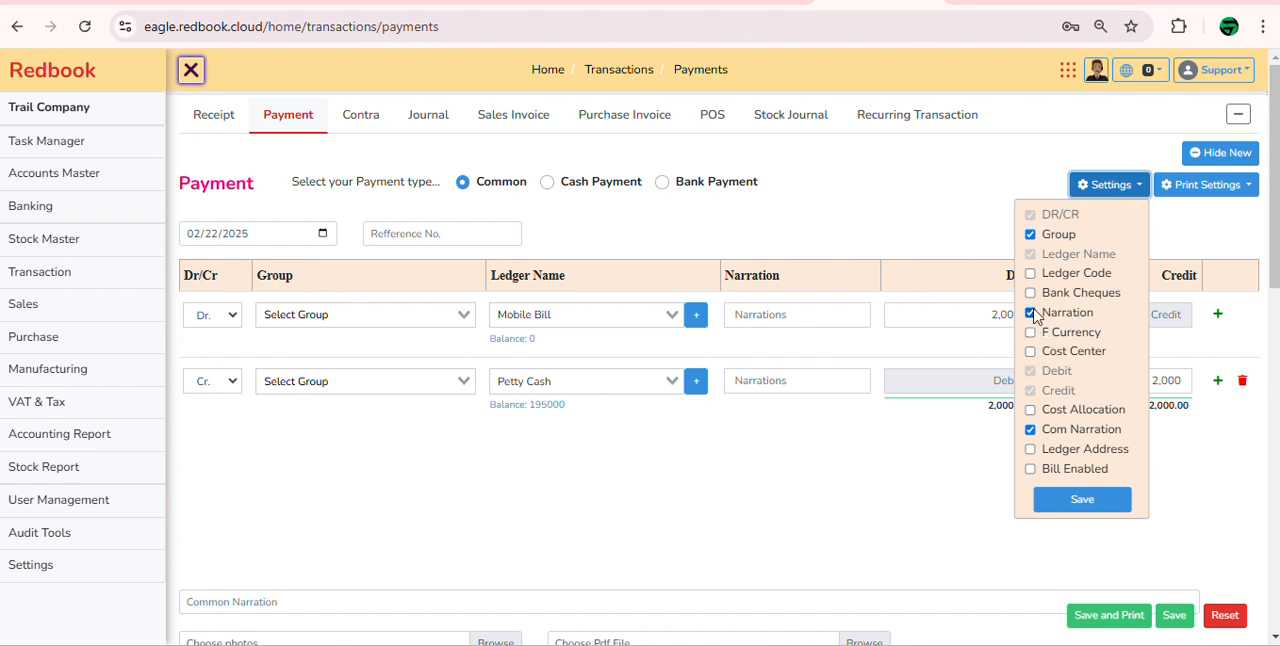
click(1030, 236)
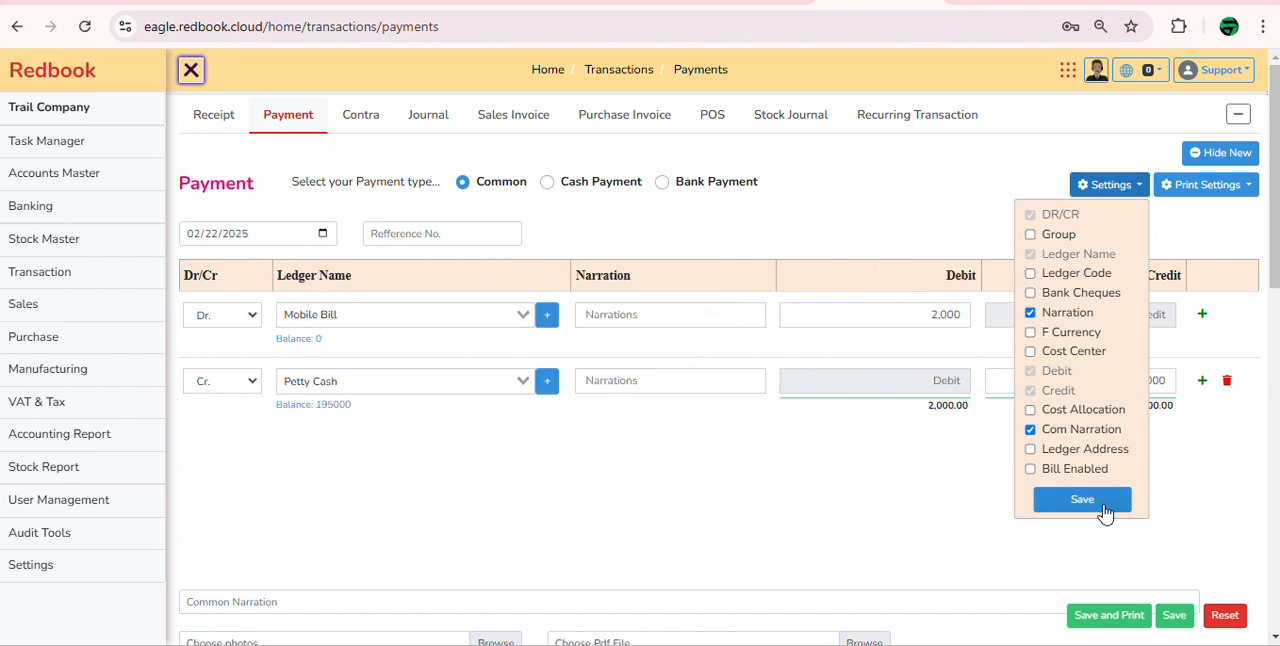
click(1104, 504)
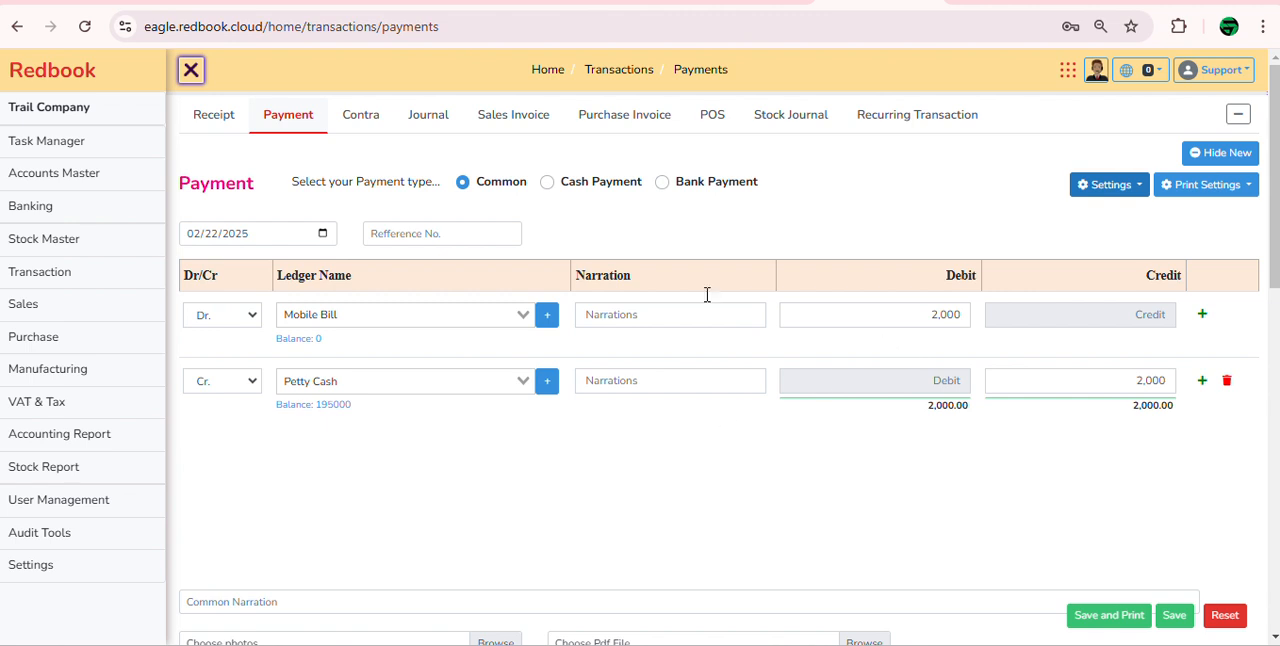
Step: Attach the photo Lets win v card 2.jpg from Downloads to the Mobile Bill payment
scroll(811, 451, down, 2)
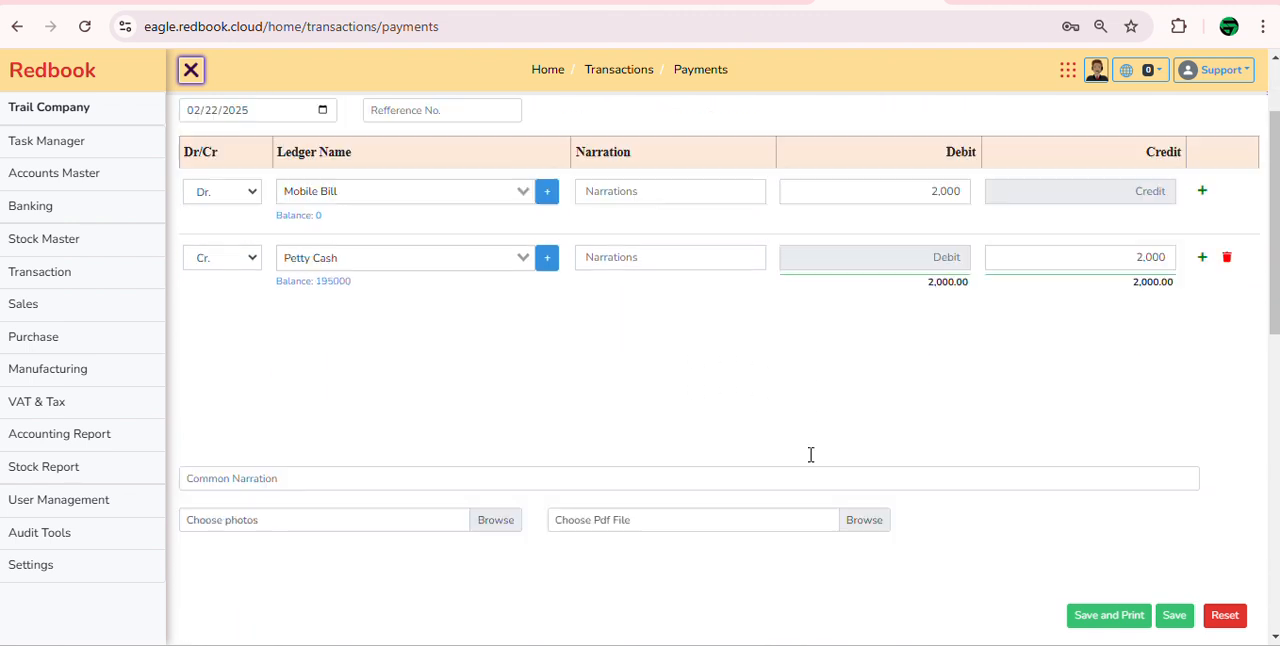
click(501, 420)
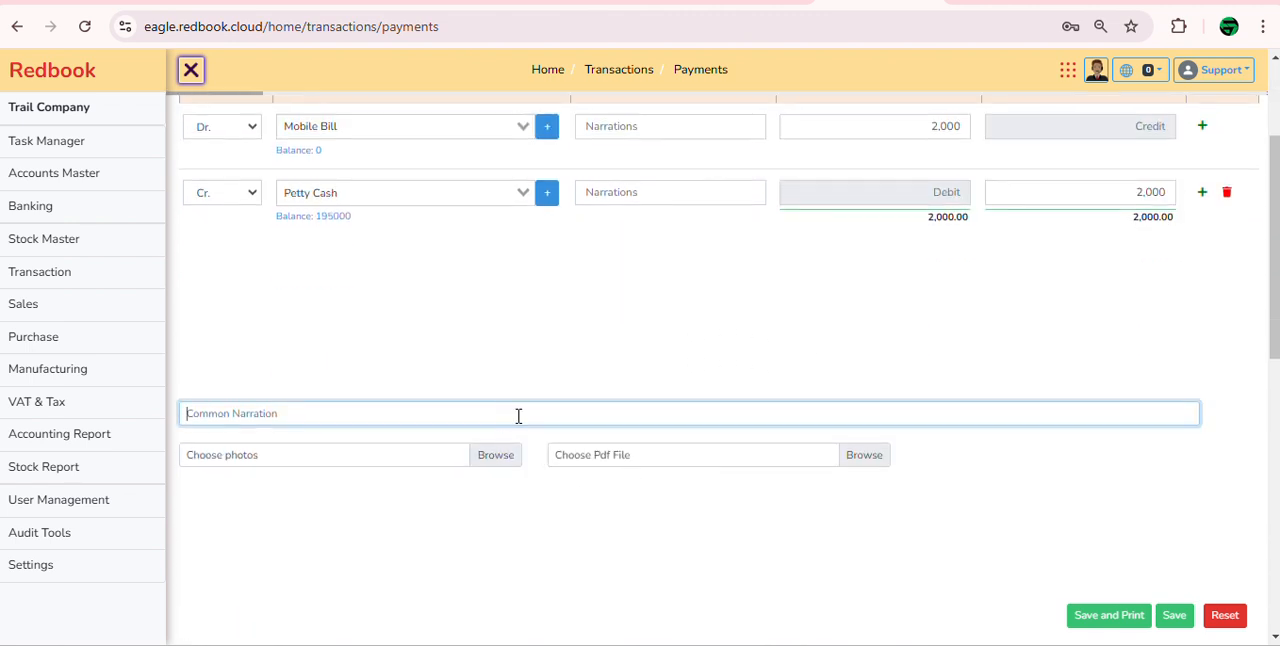
click(481, 459)
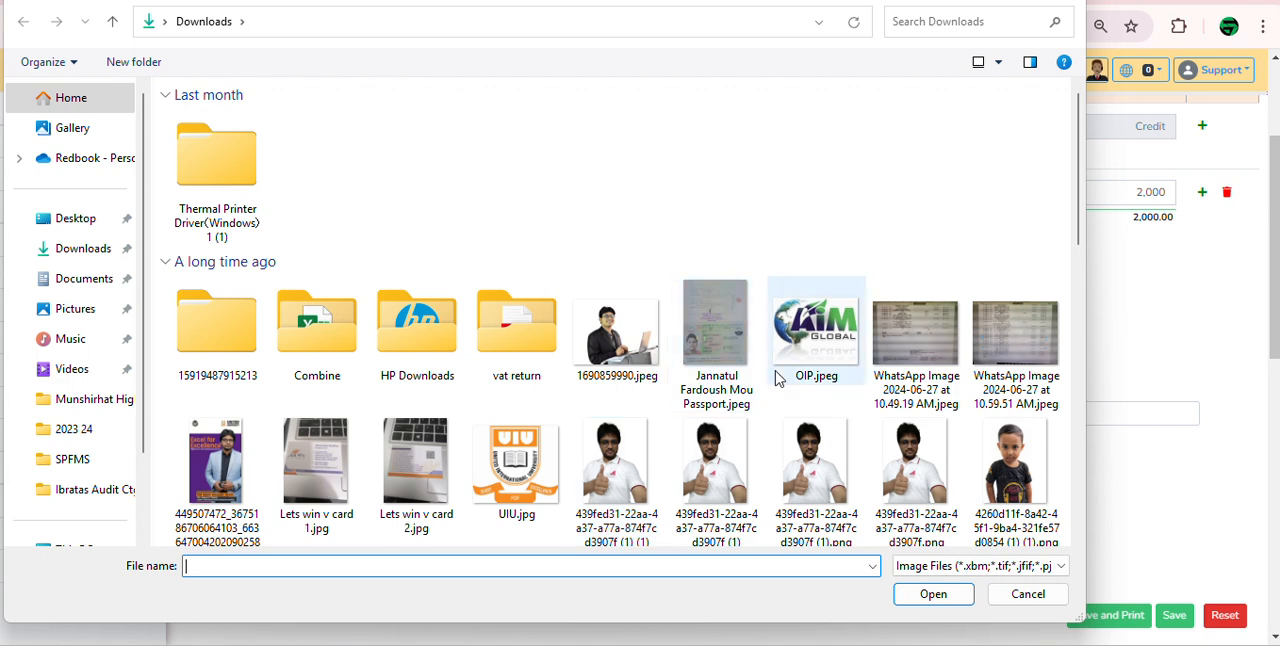
double_click(435, 467)
scroll(949, 486, up, 1)
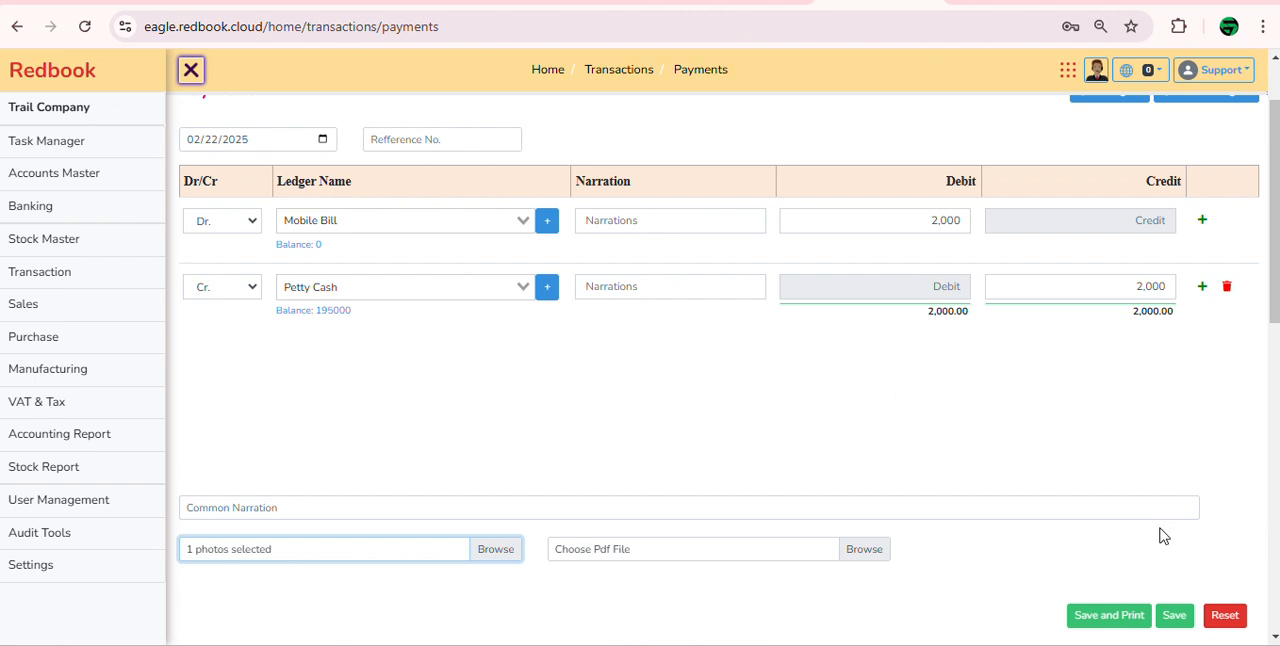
Step: Save the Mobile Bill payment and enter a debit line of 10,000 for the Chairs ledger in a new payment
click(1174, 616)
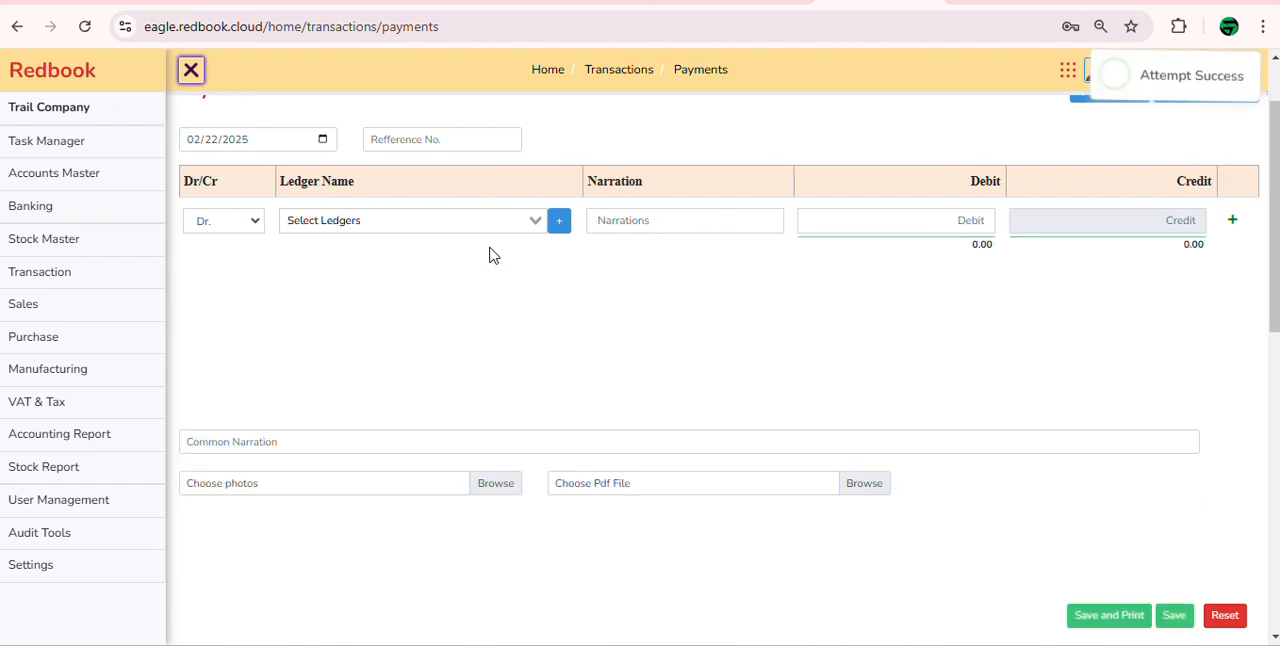
scroll(622, 265, up, 1)
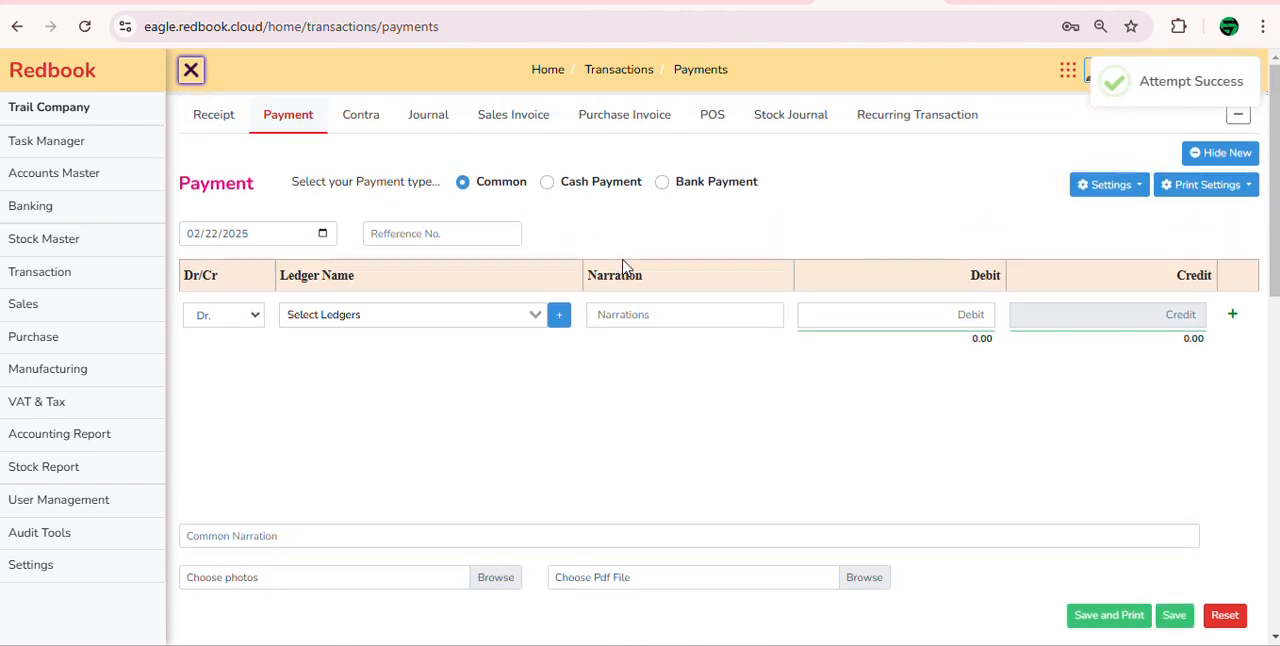
click(457, 314)
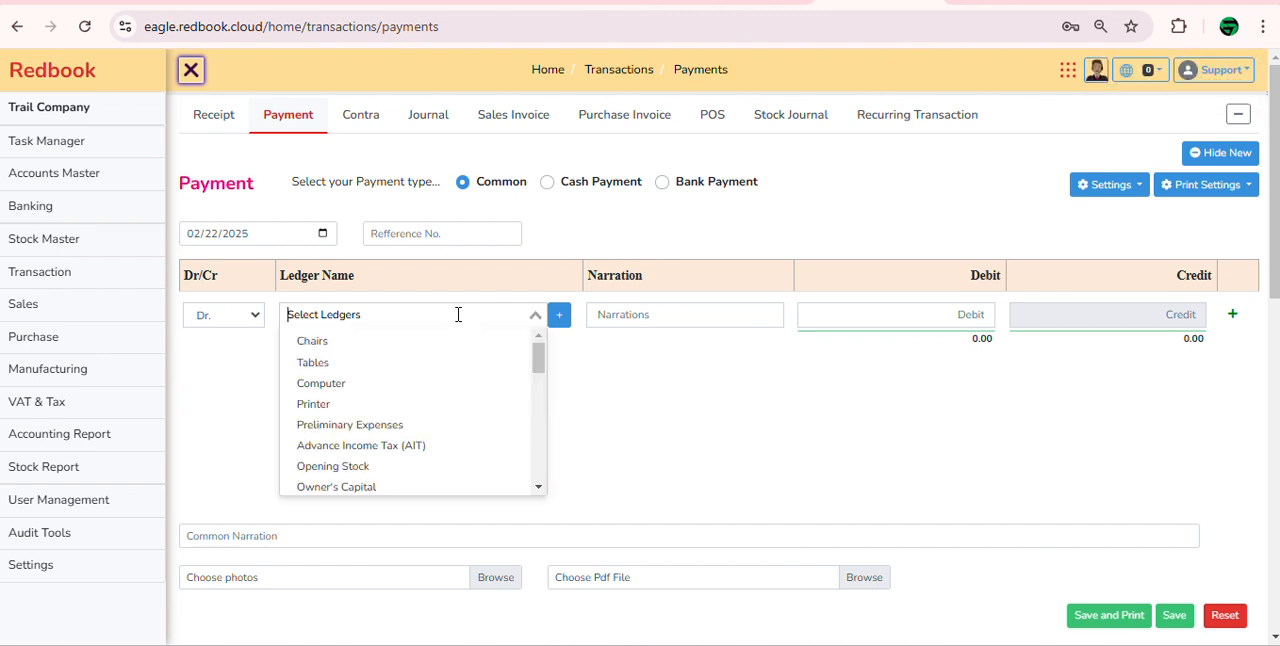
key(Down)
key(Return)
key(Tab)
Step: Add a second debit line of 20,000 to the payment with the Tables ledger
key(Tab)
text(1)
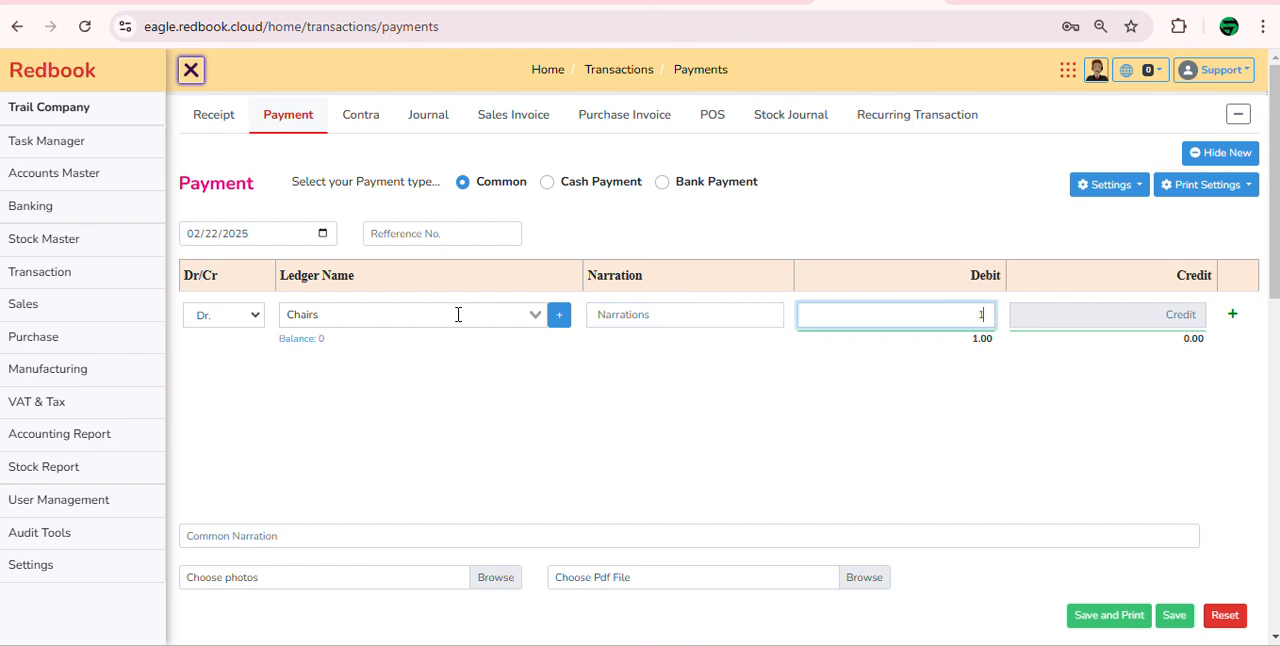
text(0,000)
key(Tab)
key(Return)
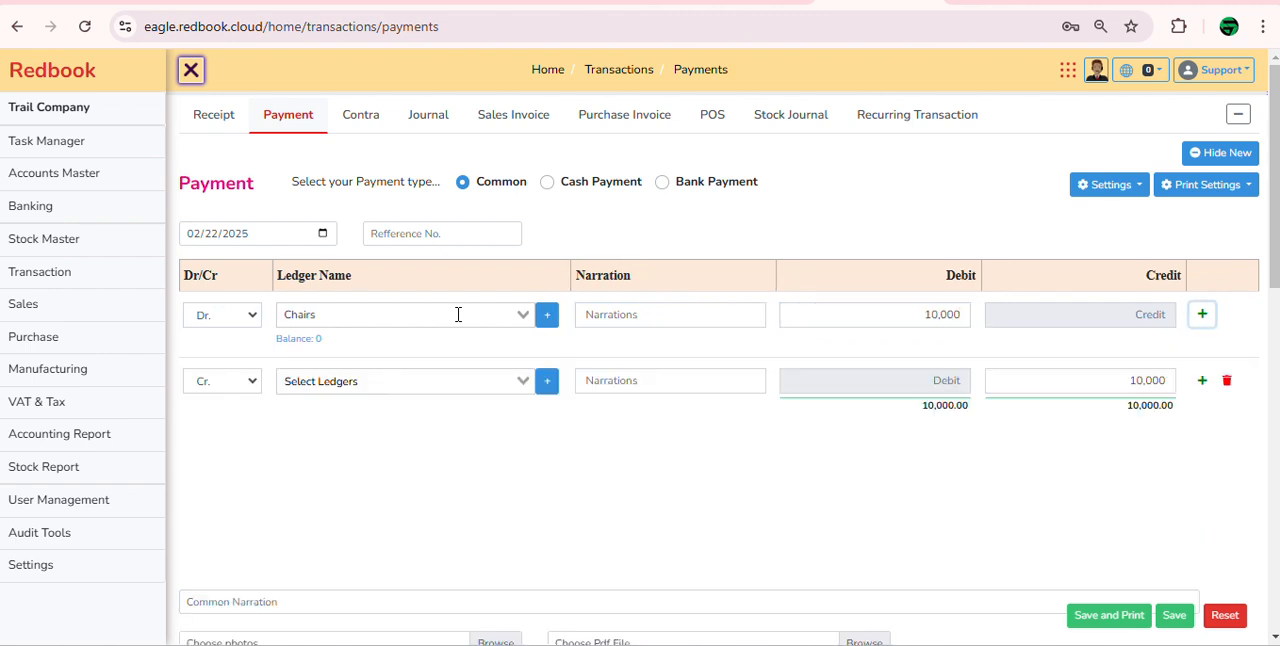
key(Tab)
key(Up)
key(Tab)
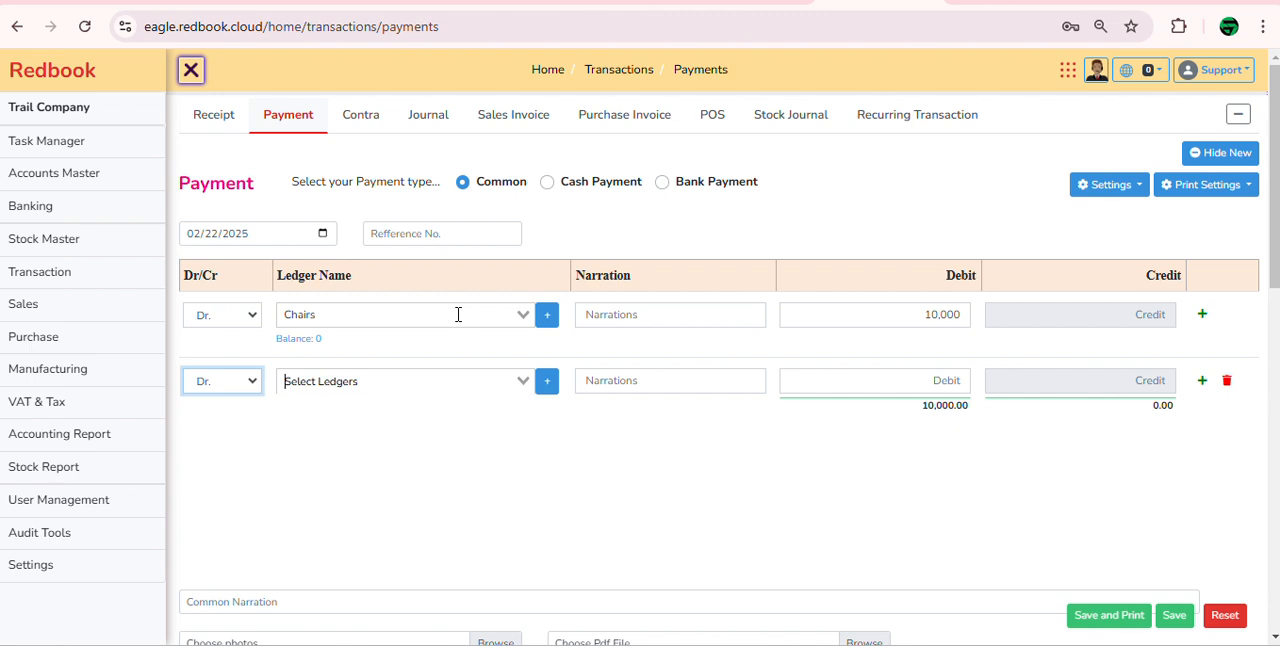
text(ta)
key(Tab)
key(Tab)
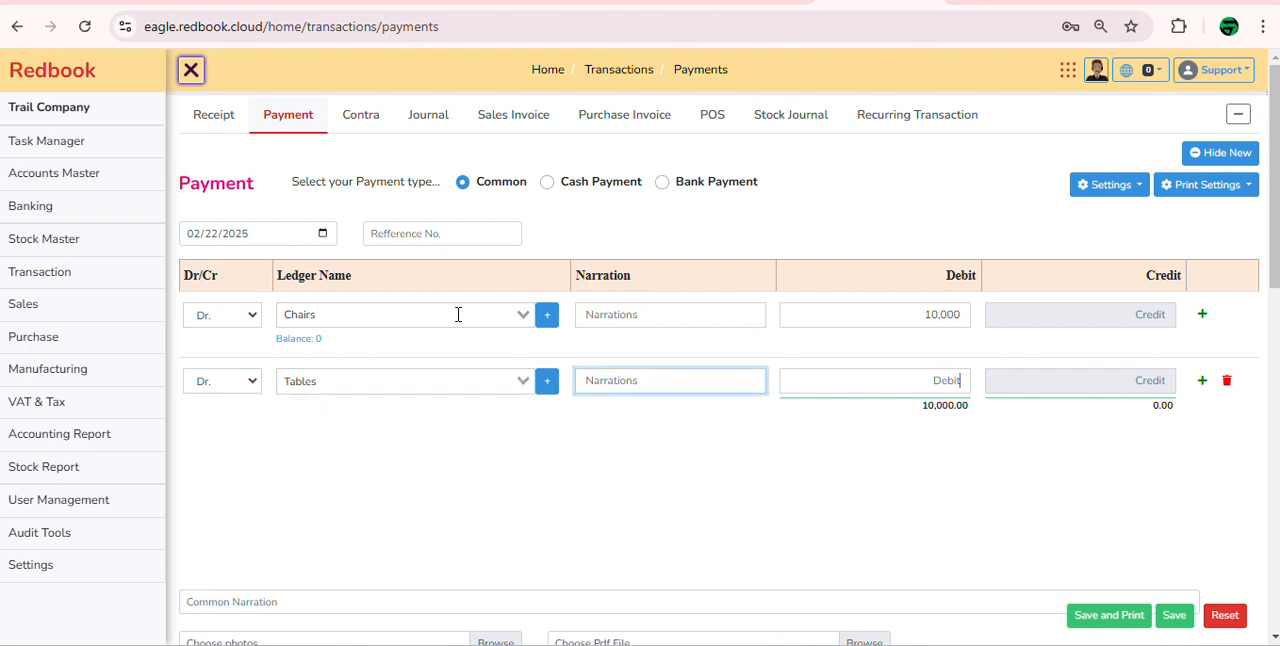
text(20000)
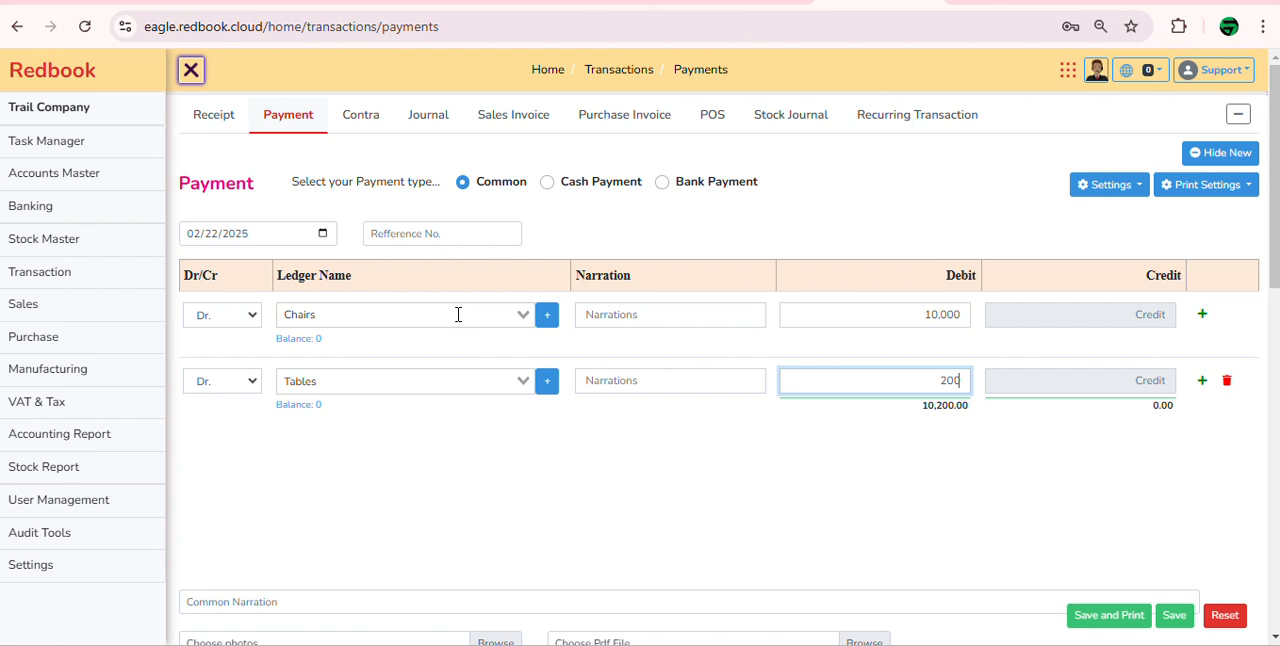
Step: Add a credit line of 30,000 to the furniture payment with the Petty Cash ledger
key(Tab)
key(Tab)
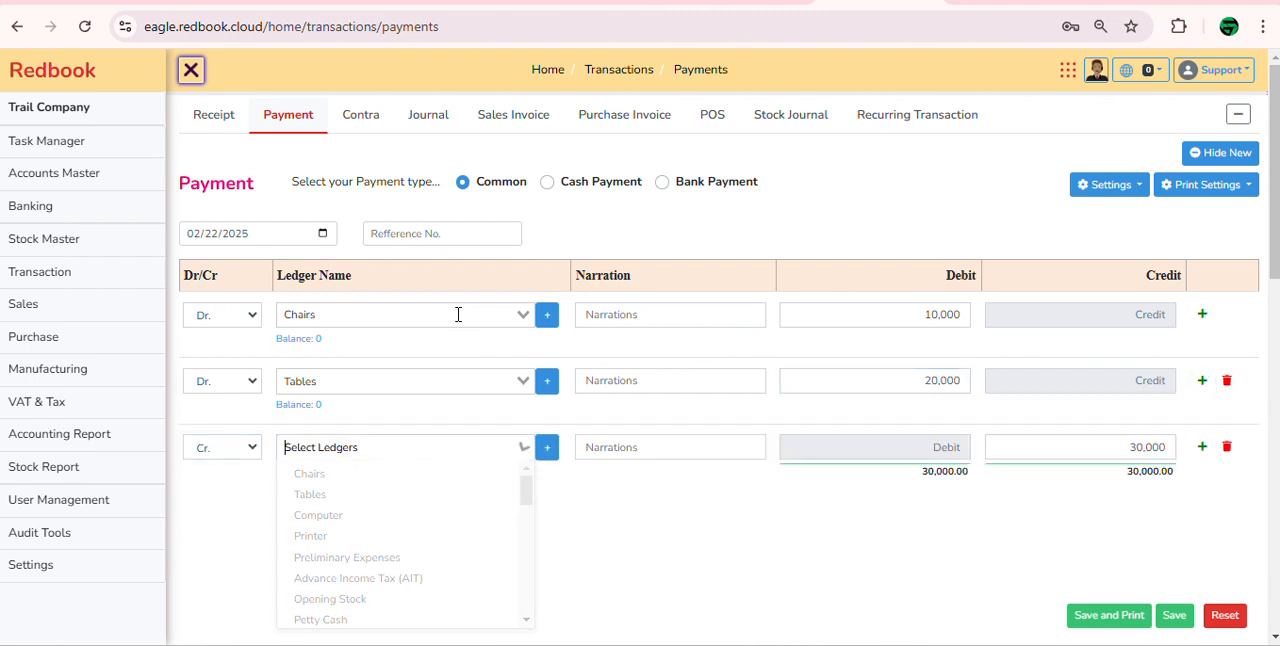
text(pety)
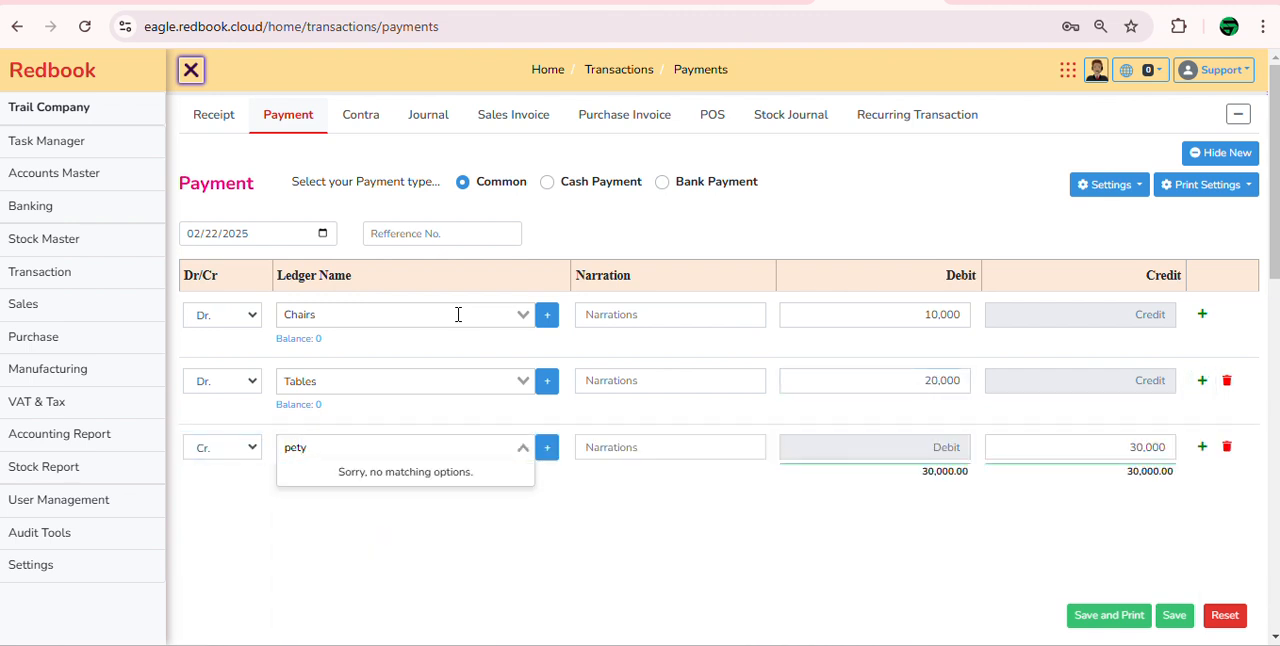
key(BackSpace)
key(Return)
scroll(458, 315, down, 5)
scroll(547, 280, up, 2)
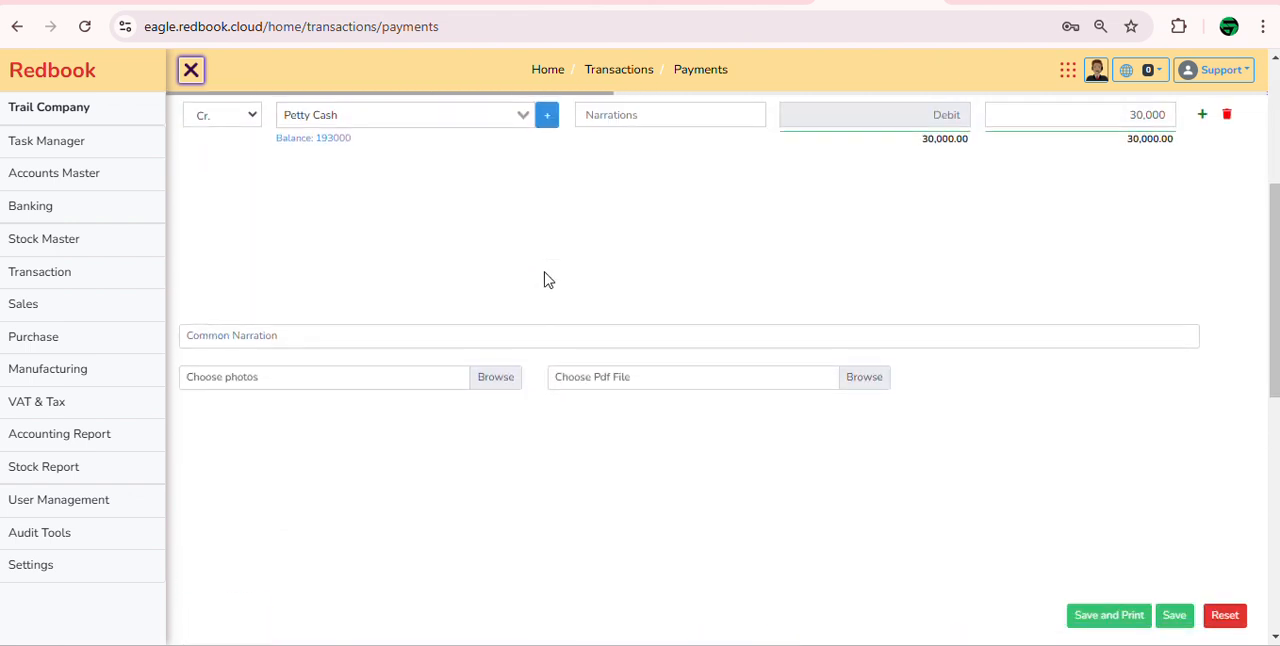
Step: Enter the narrations "2 chairs for md sir room" for the Chairs line and "1 table for md sir" for the Tables line
scroll(547, 280, up, 2)
click(628, 170)
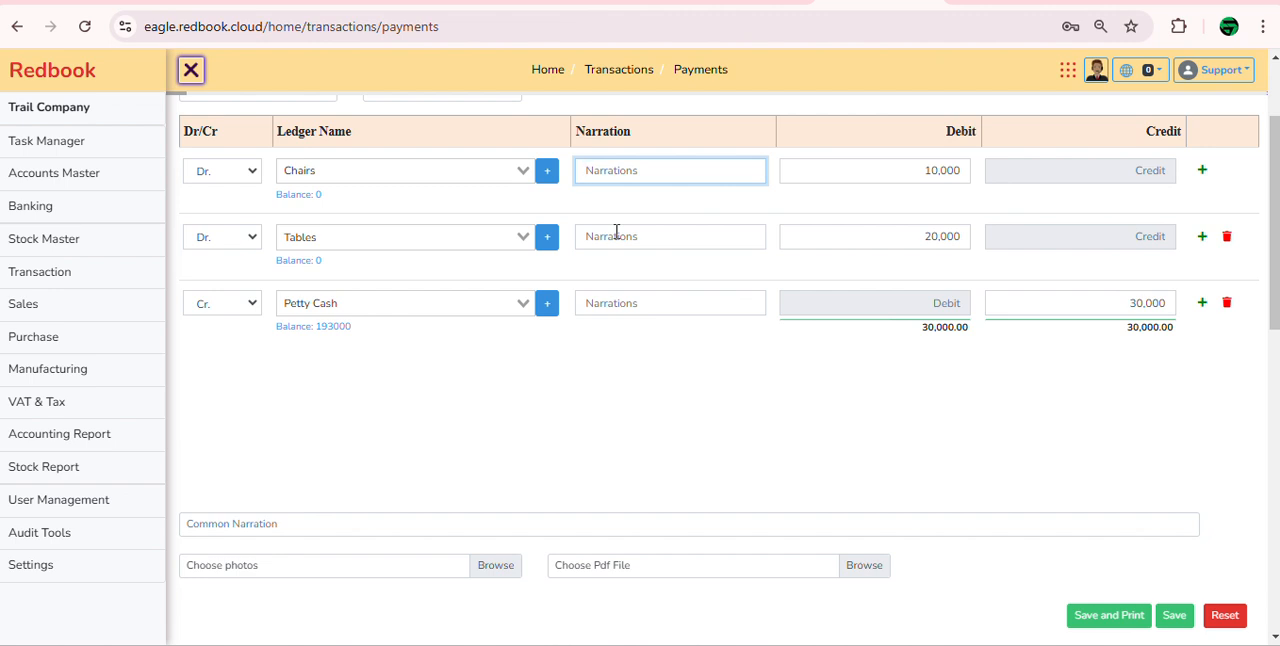
text(2 chai)
text(rs for md si)
text(r s)
text(oom)
click(616, 232)
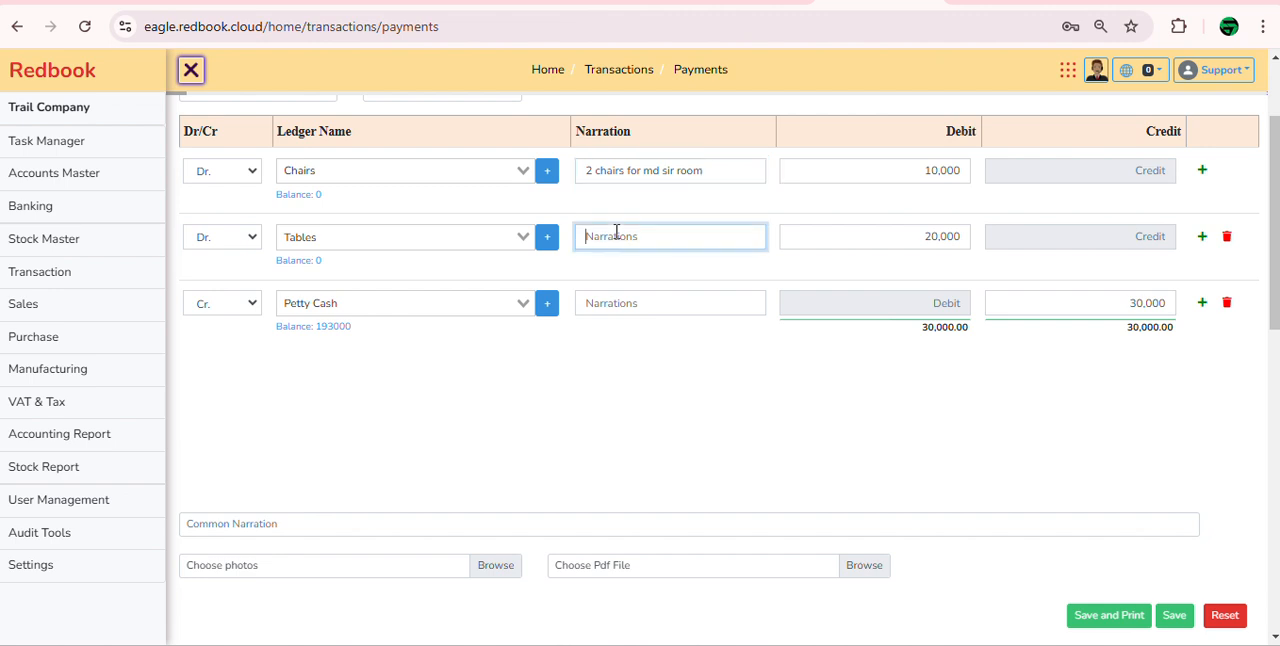
text(1 table for md sir)
Step: Enter "purchased furniture from otobi in cash." as the common narration of the payment
click(734, 301)
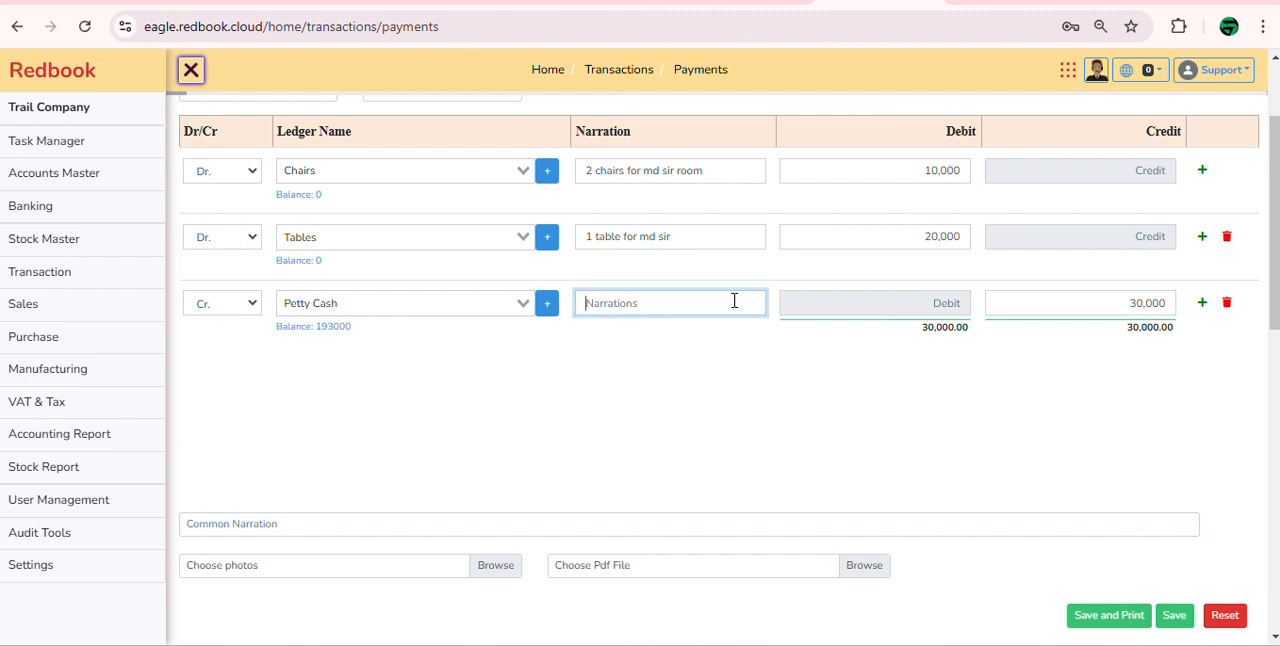
click(212, 523)
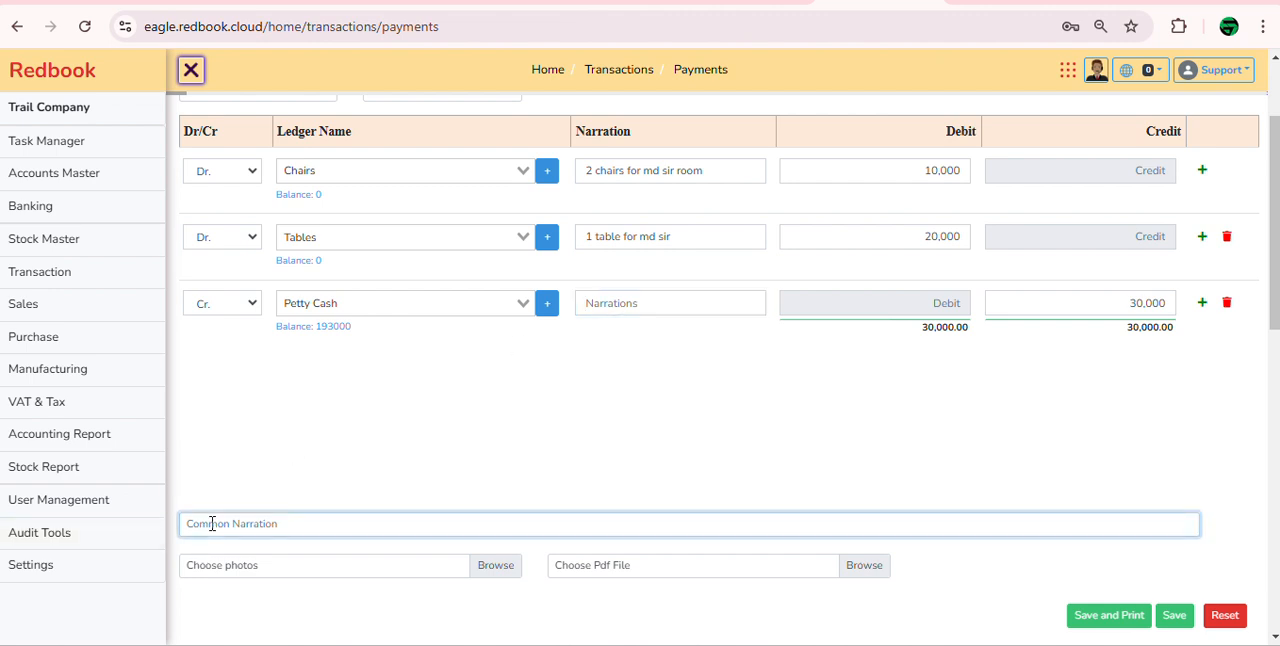
text(pad)
text(rcha)
text(sed furniture f)
text(rom)
text( oto)
text(bi )
text(in cash.)
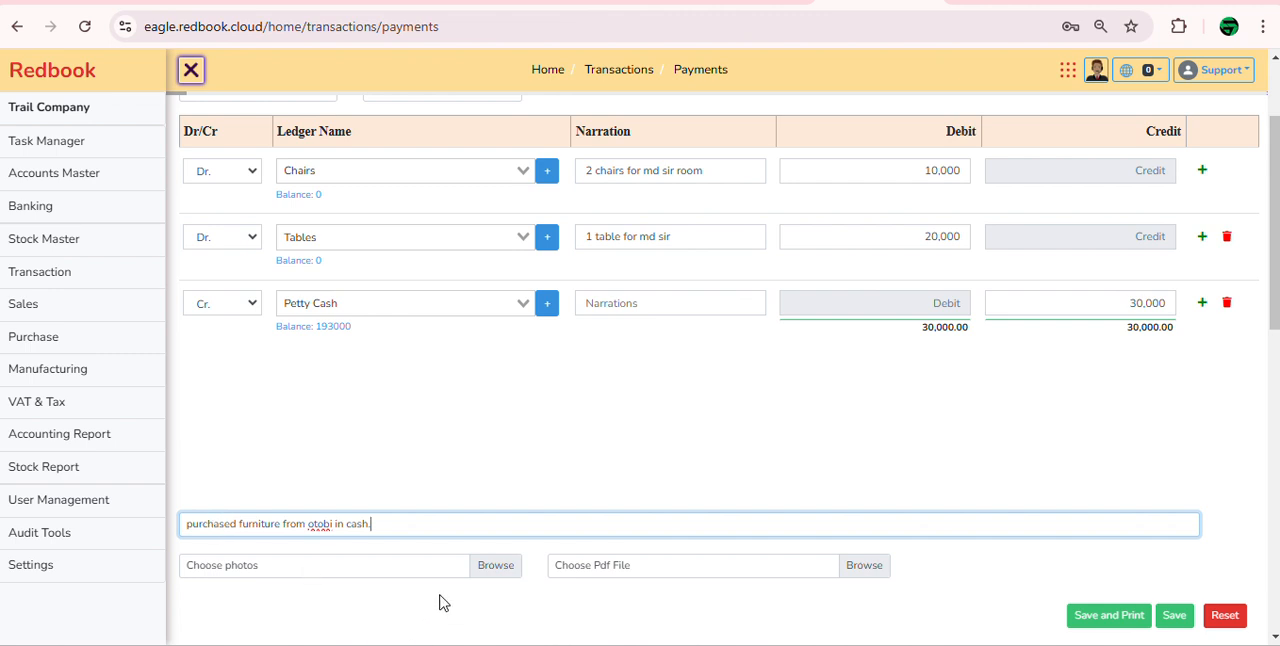
Step: Attach the photo WhatsApp Image 2024-06-27 at 10.49.19 AM.jpeg from Downloads and set the payment's reference number to 37567
click(495, 577)
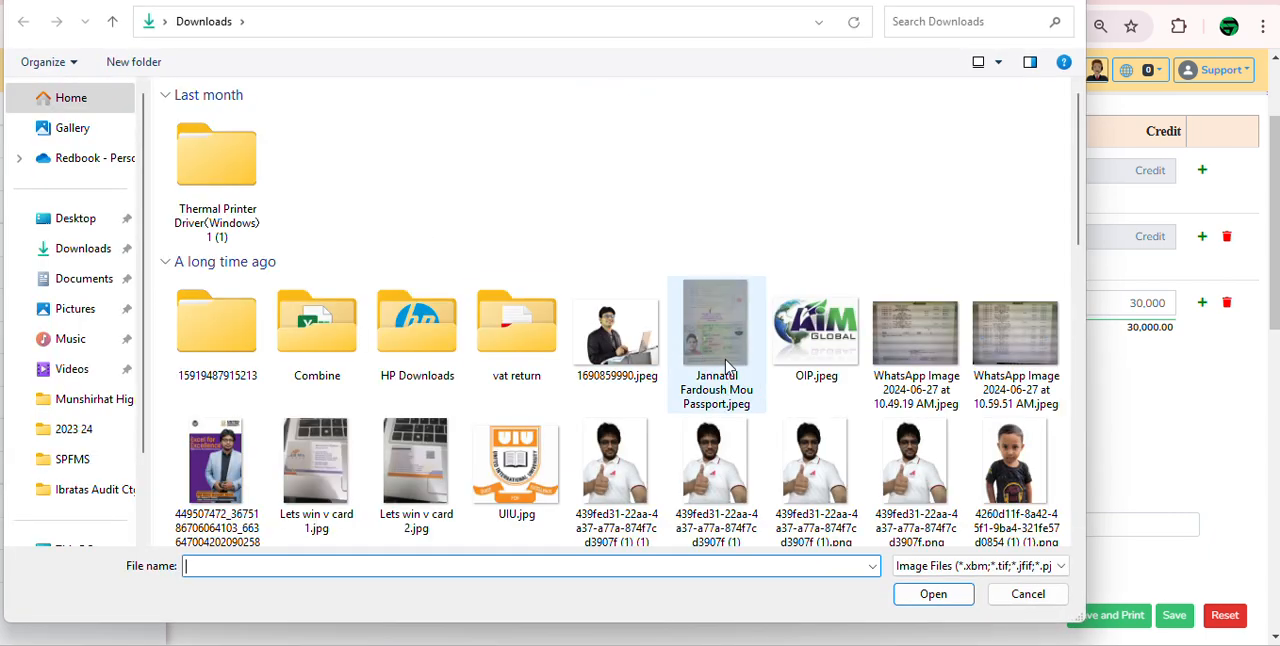
double_click(946, 336)
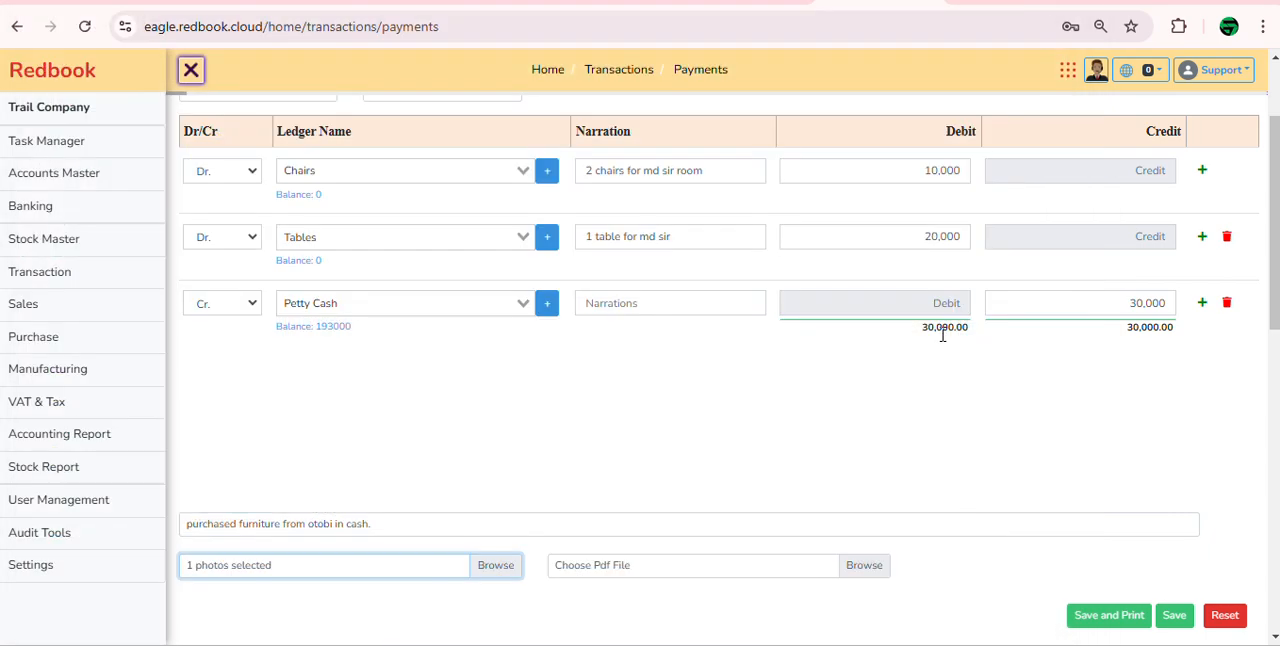
scroll(1000, 494, up, 2)
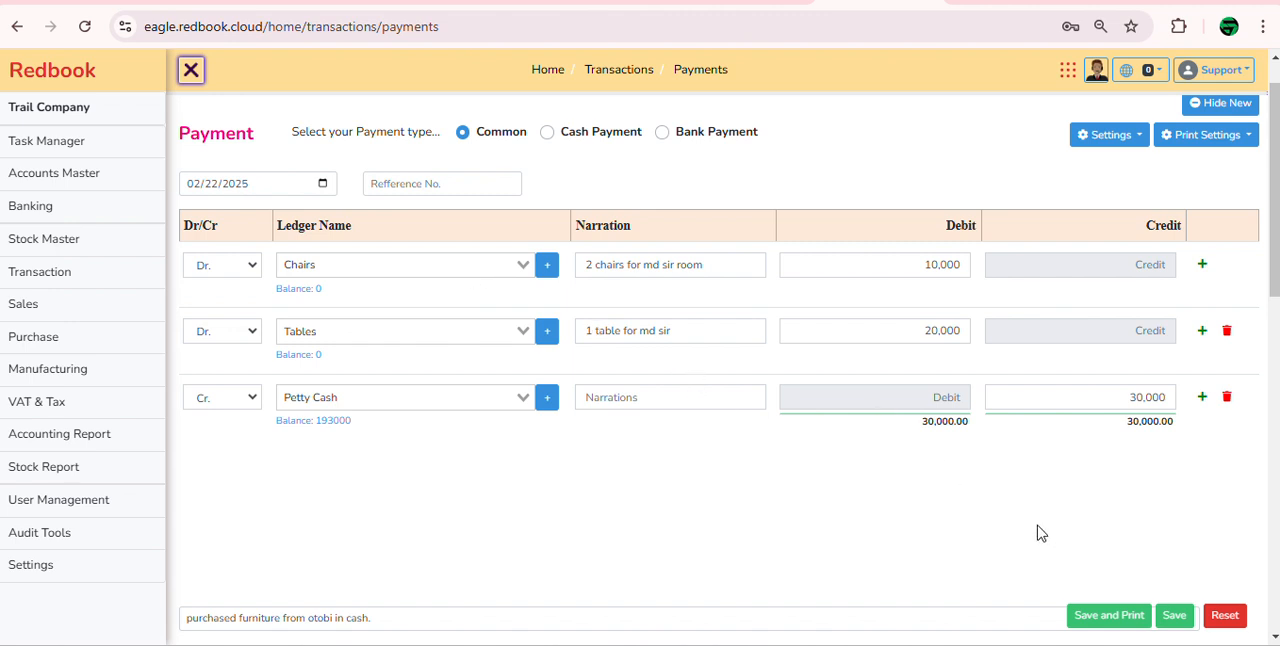
click(486, 190)
text(37567)
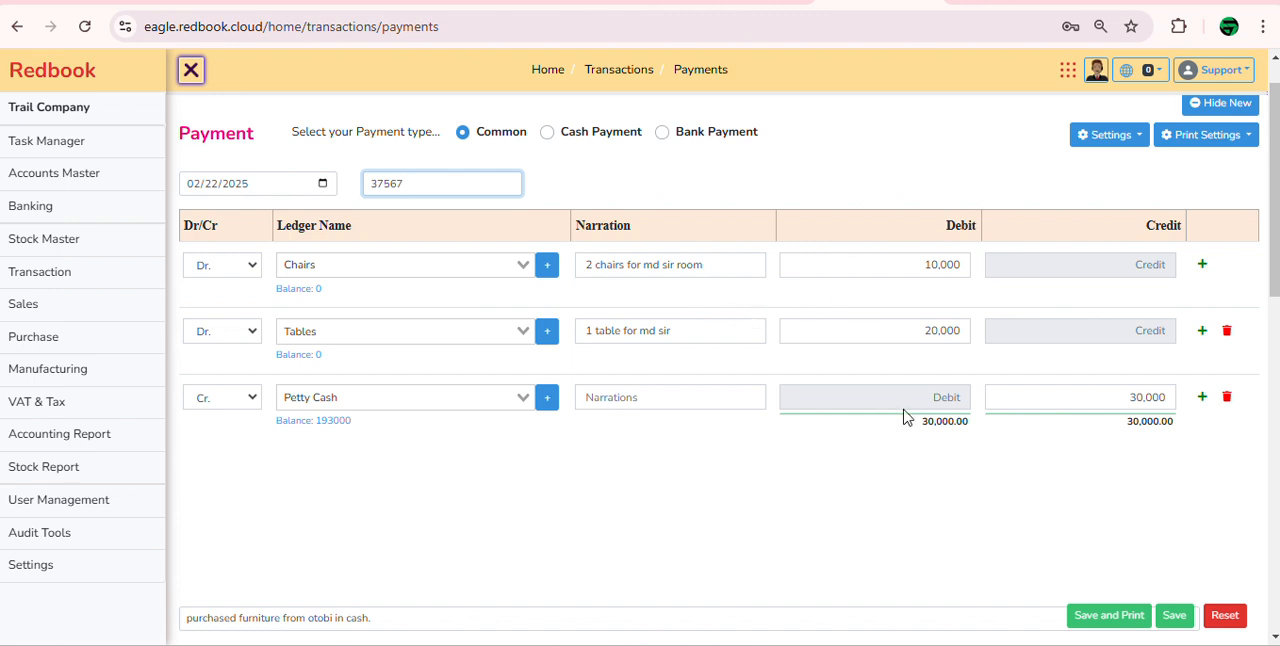
Step: Save the furniture payment with its printable voucher and inspect the voucher
scroll(953, 469, down, 1)
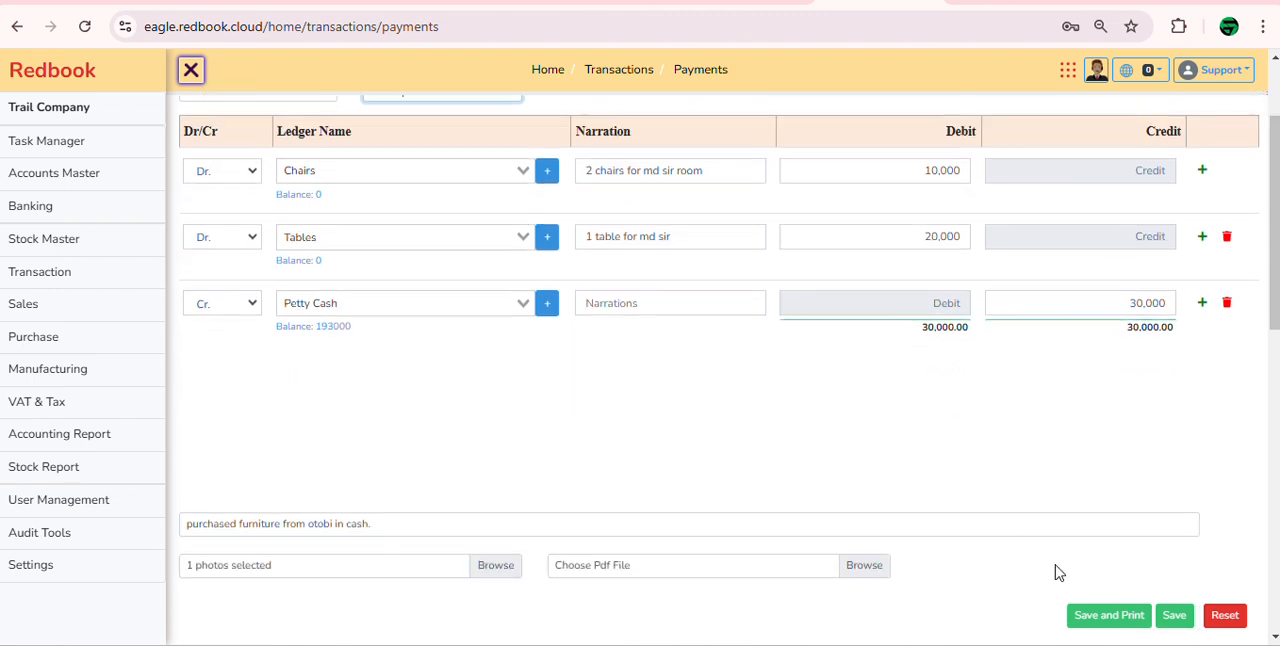
click(1115, 617)
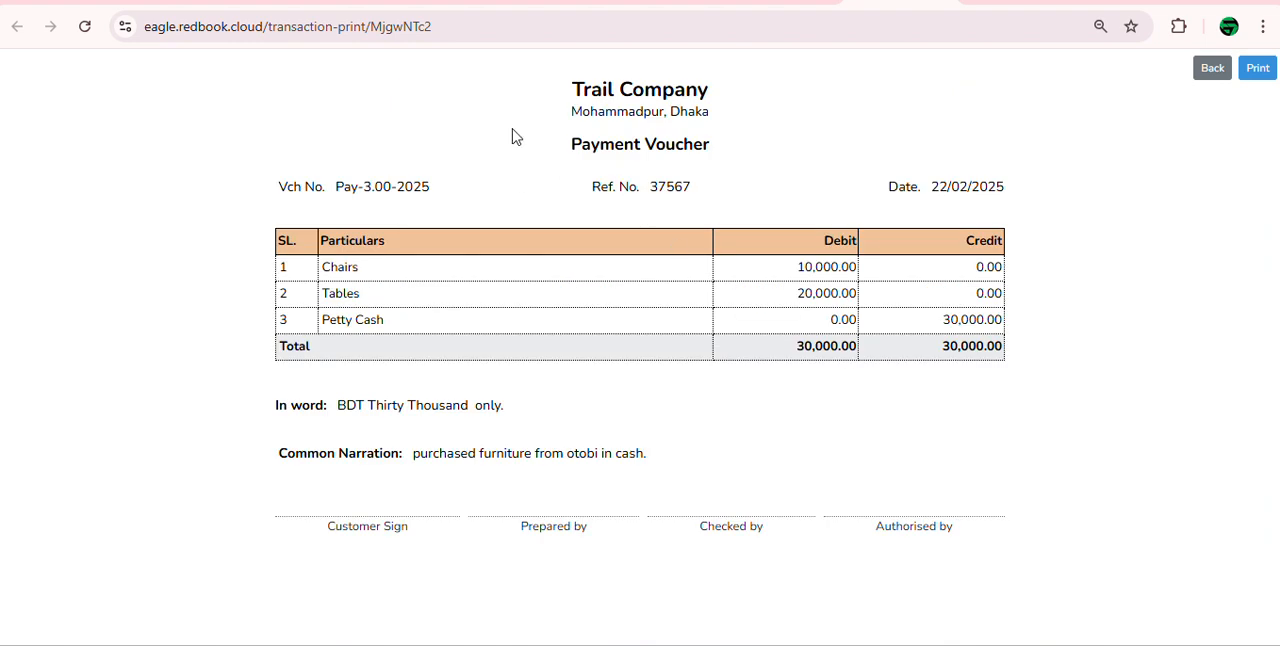
drag(572, 95, 607, 90)
click(586, 136)
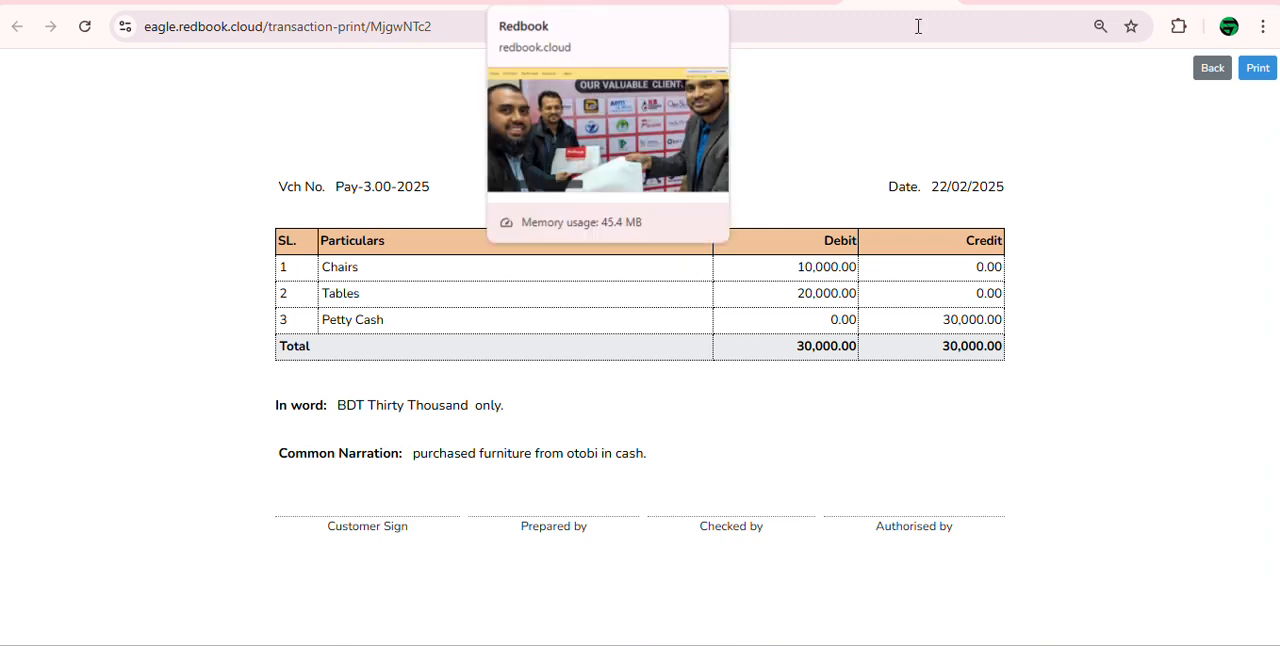
Step: Include the Note column in the payment print settings and save them
click(783, 5)
scroll(910, 270, up, 2)
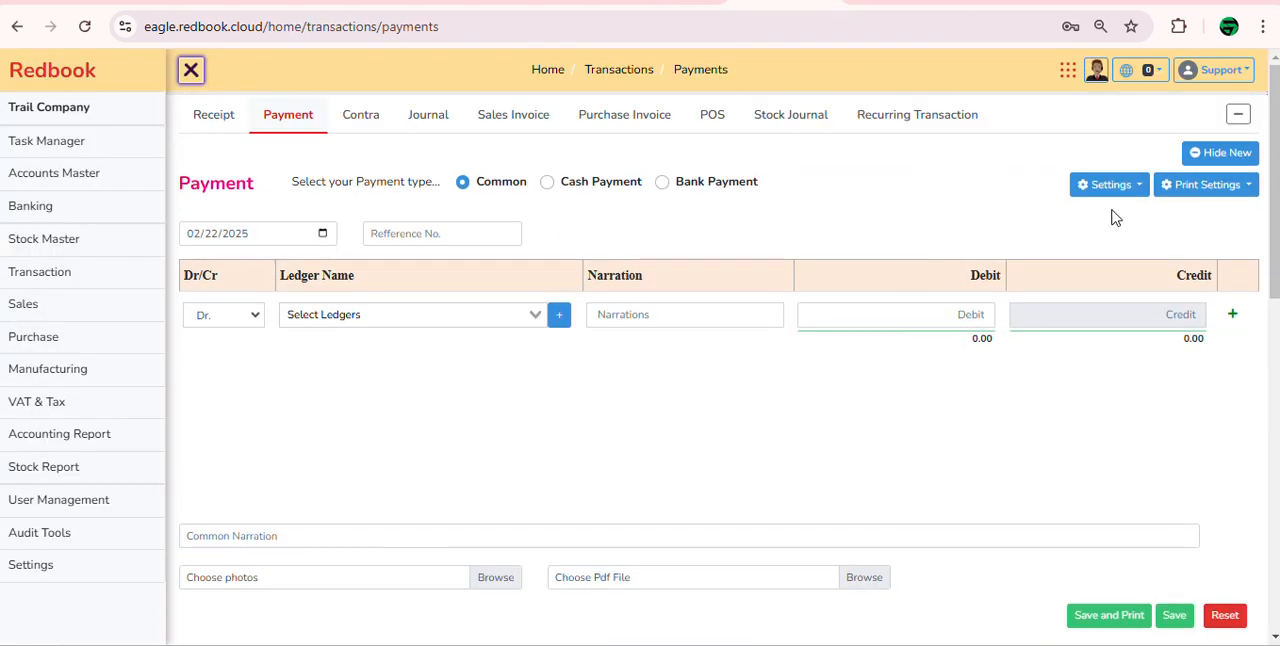
click(1128, 195)
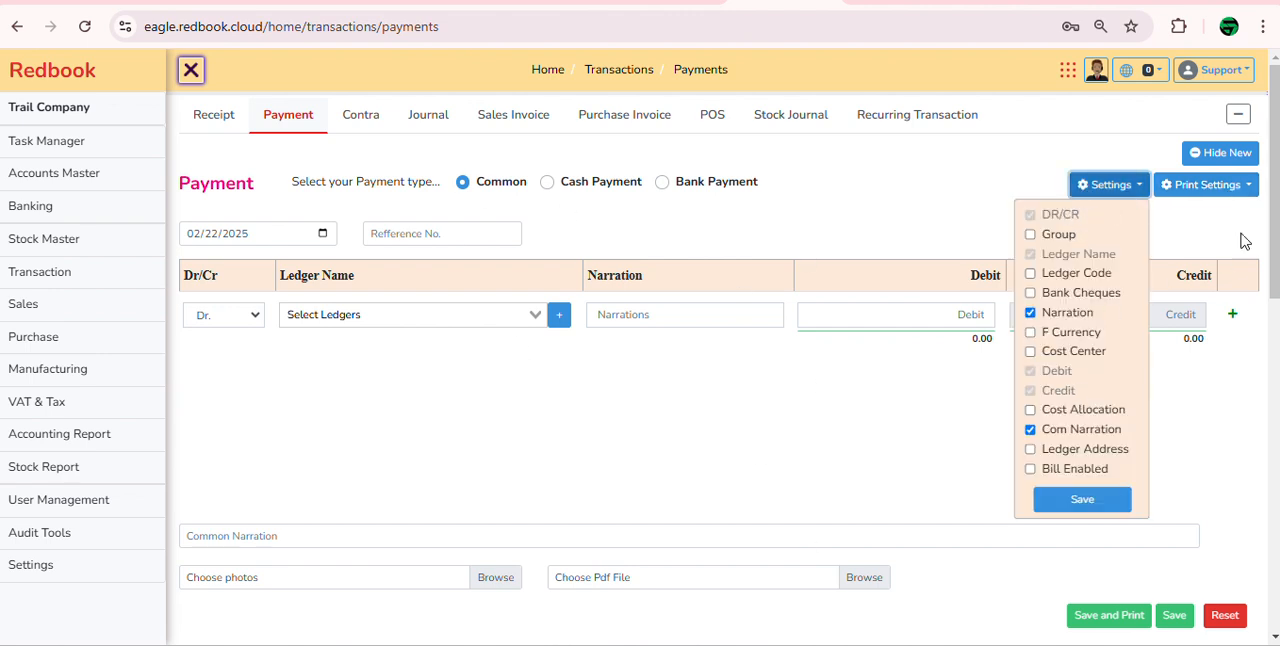
click(1245, 195)
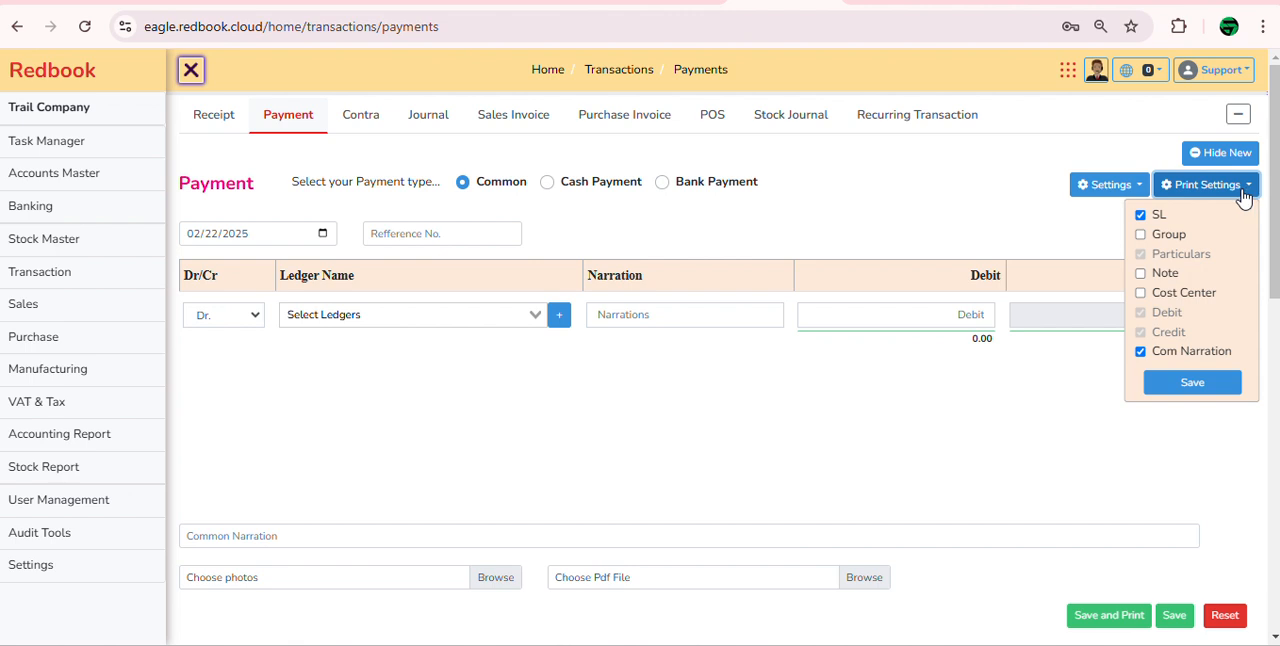
click(1140, 273)
click(1193, 384)
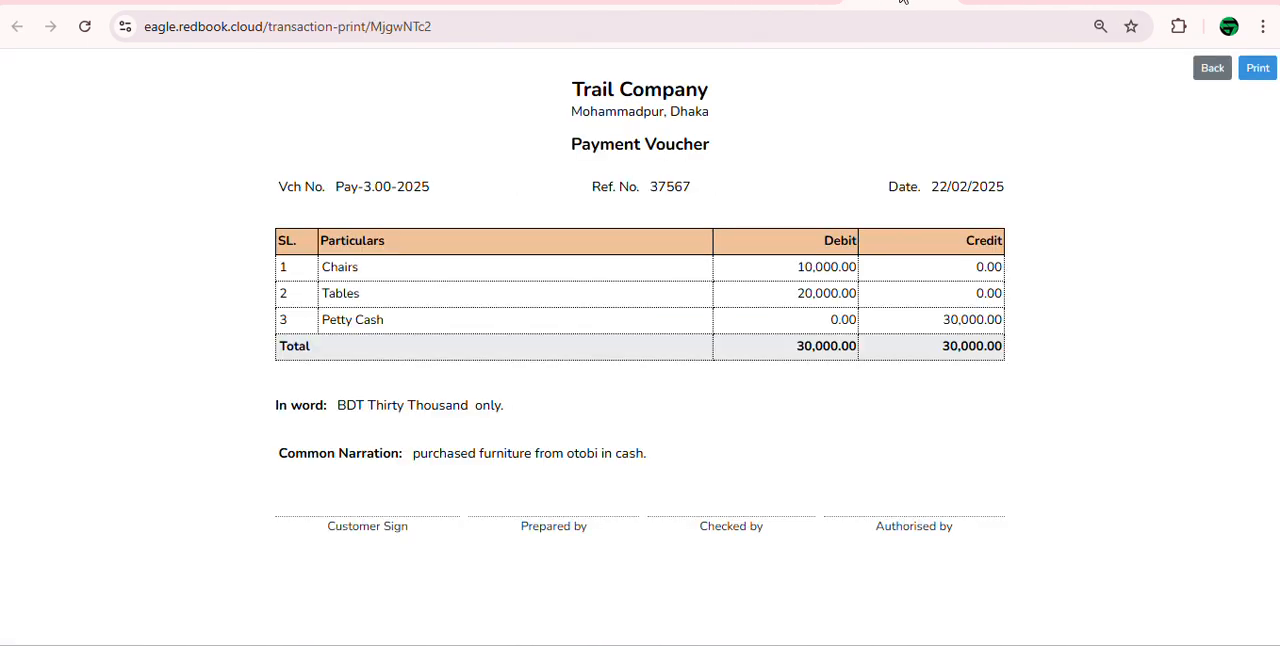
Step: Reload the furniture payment voucher and examine its line notes and company heading
click(444, 19)
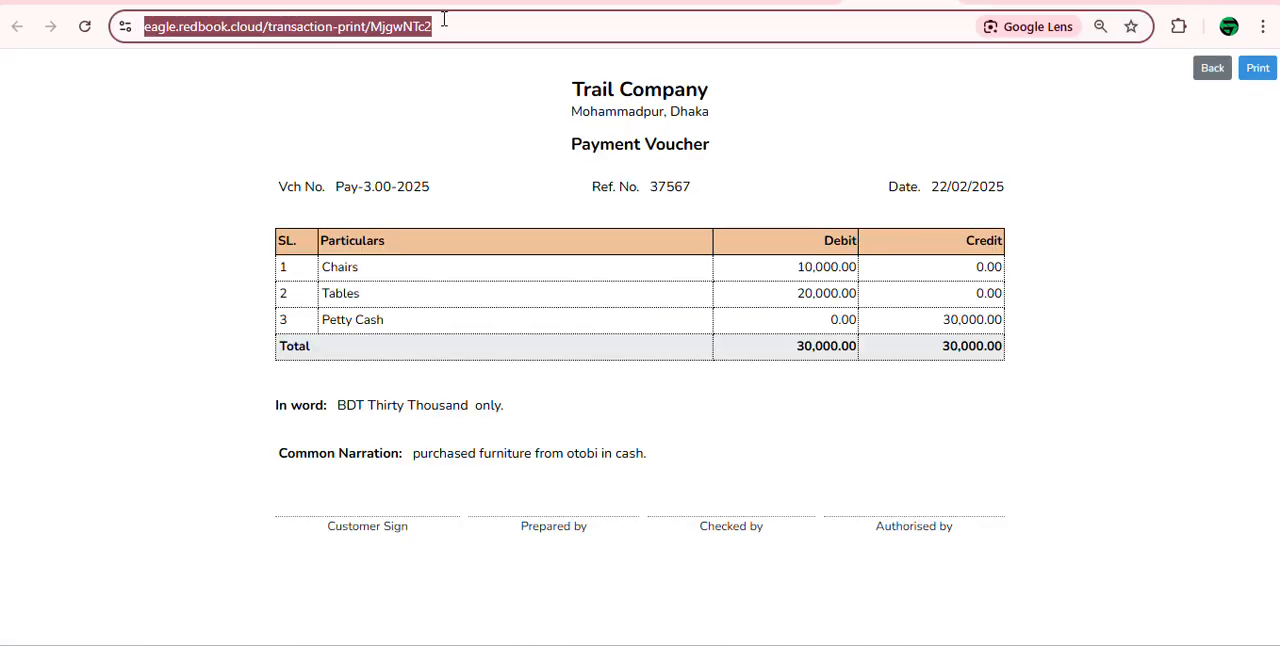
click(314, 31)
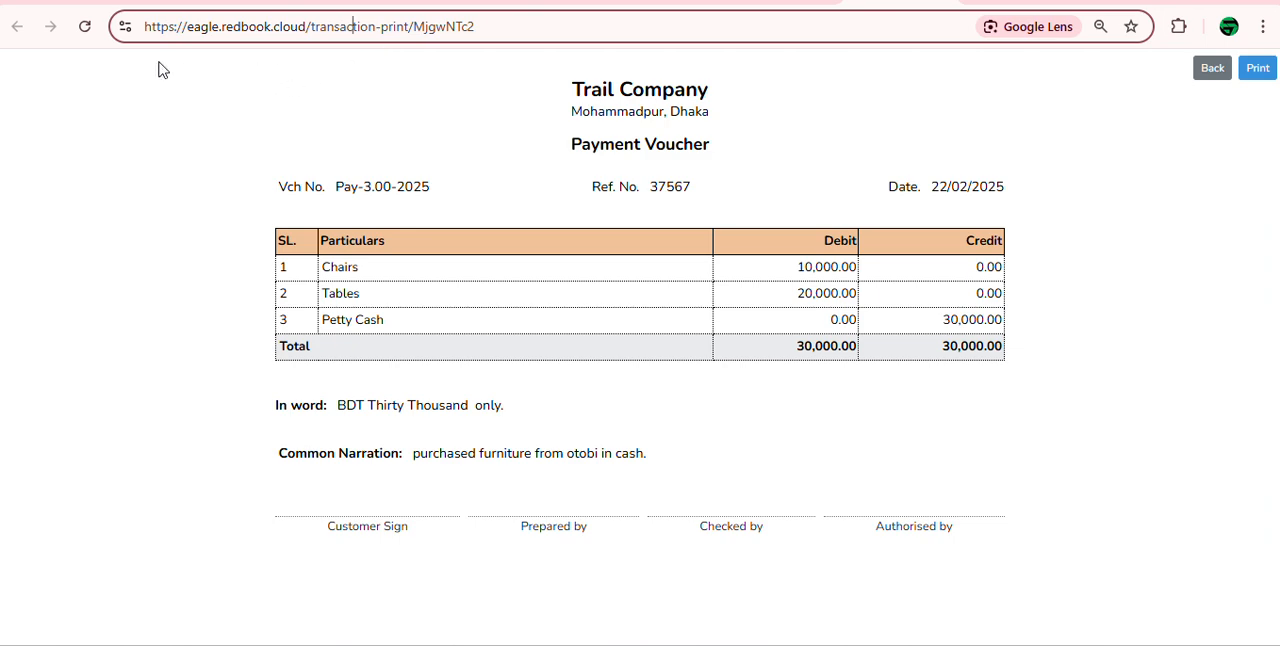
click(85, 27)
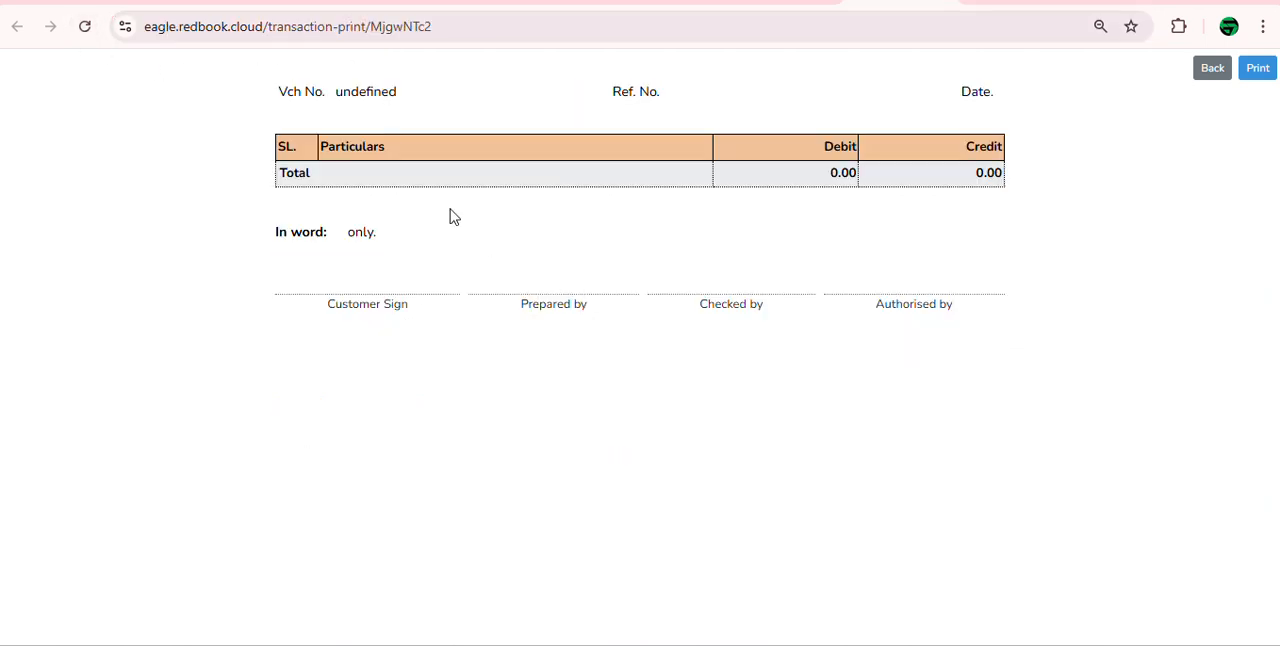
drag(465, 254, 586, 306)
click(576, 330)
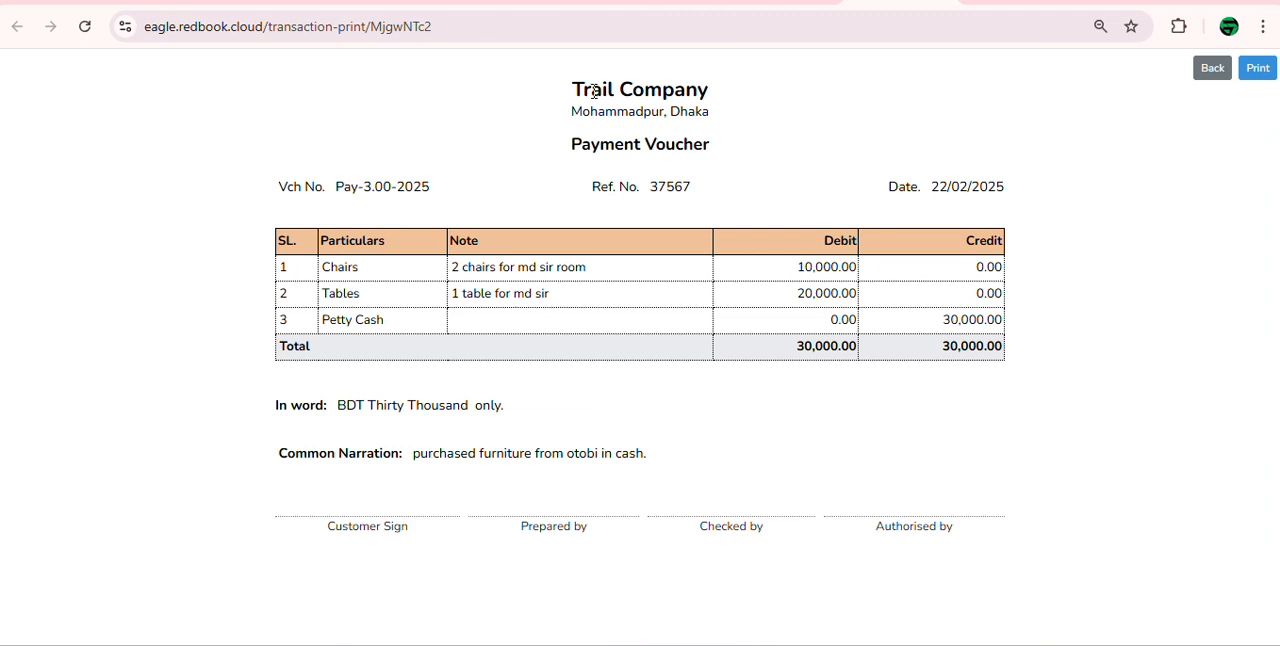
drag(594, 91, 609, 91)
click(596, 105)
drag(592, 91, 613, 97)
click(613, 97)
Step: Hide the new-entry forms and review the lists of recorded payments and receipts
click(783, 5)
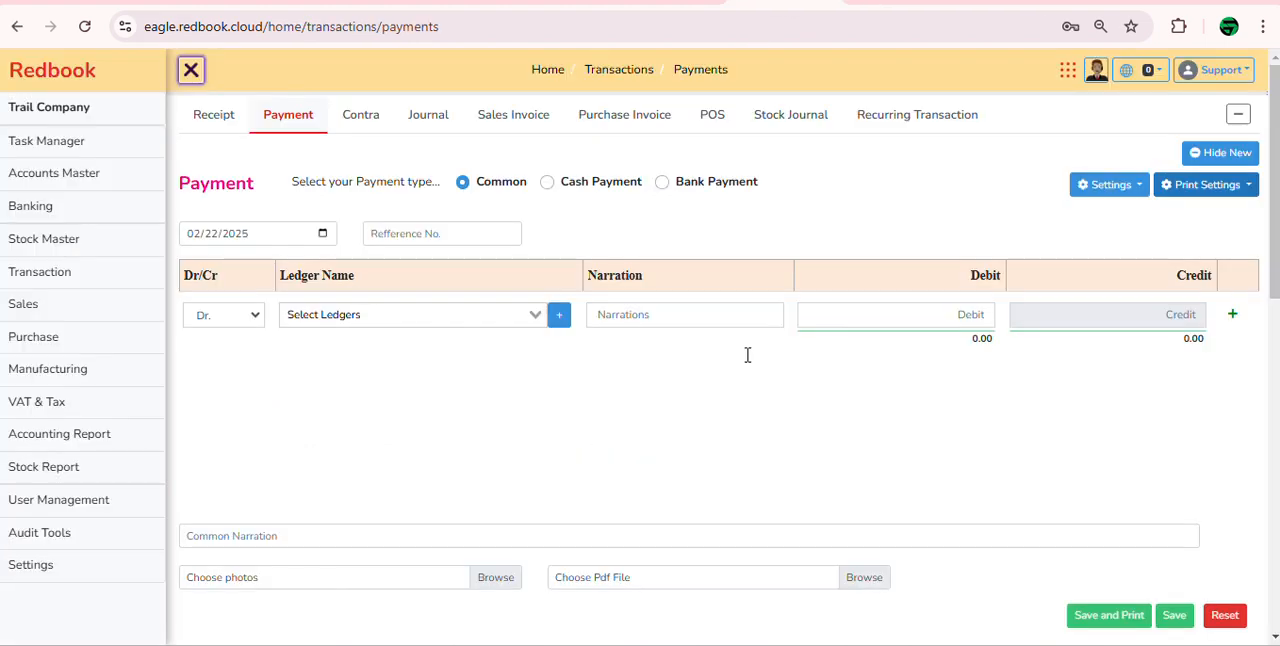
click(1214, 158)
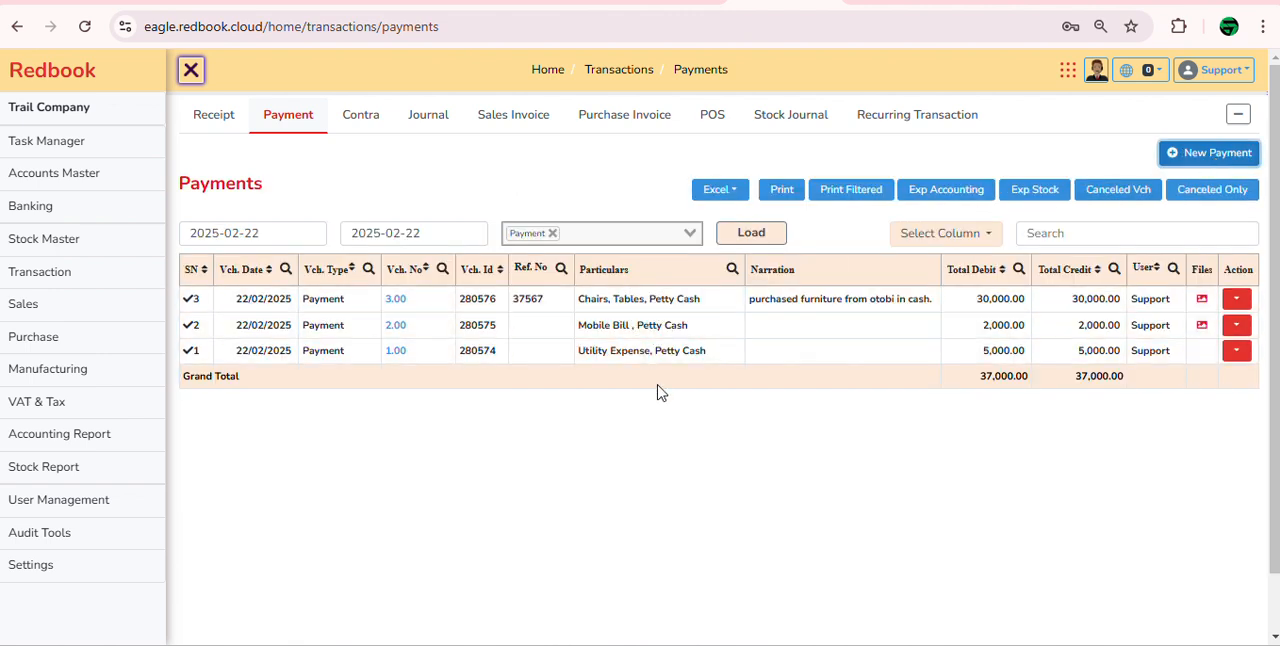
click(214, 116)
click(1214, 152)
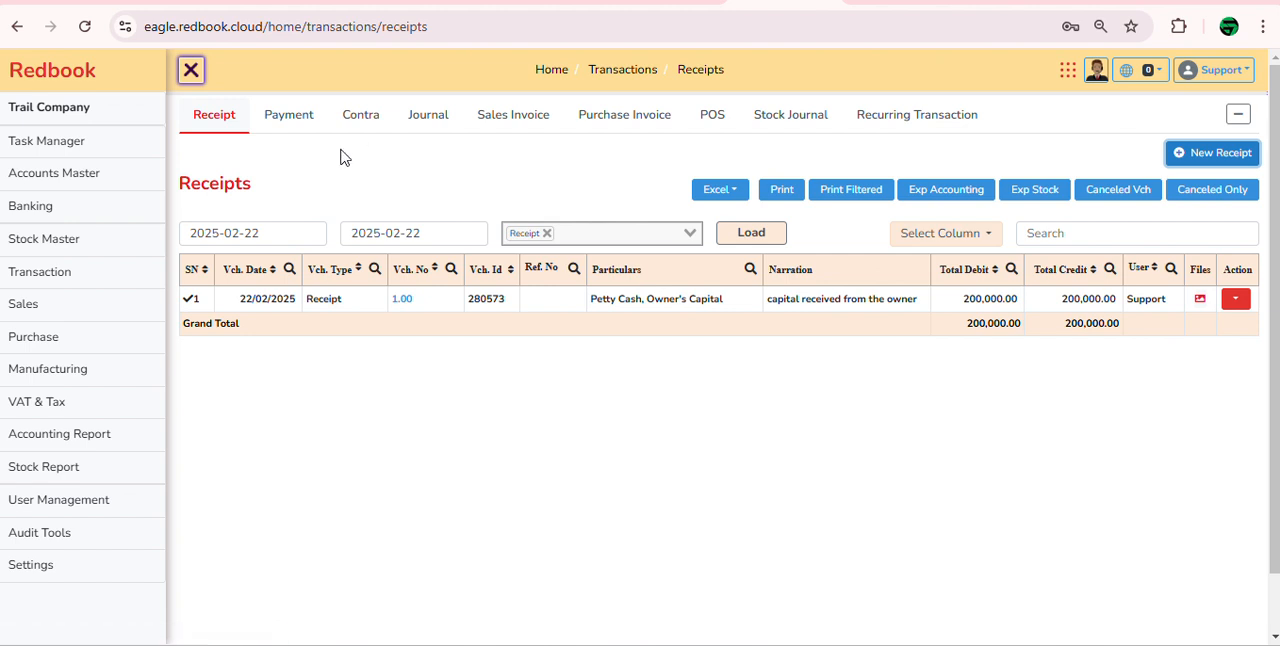
click(305, 117)
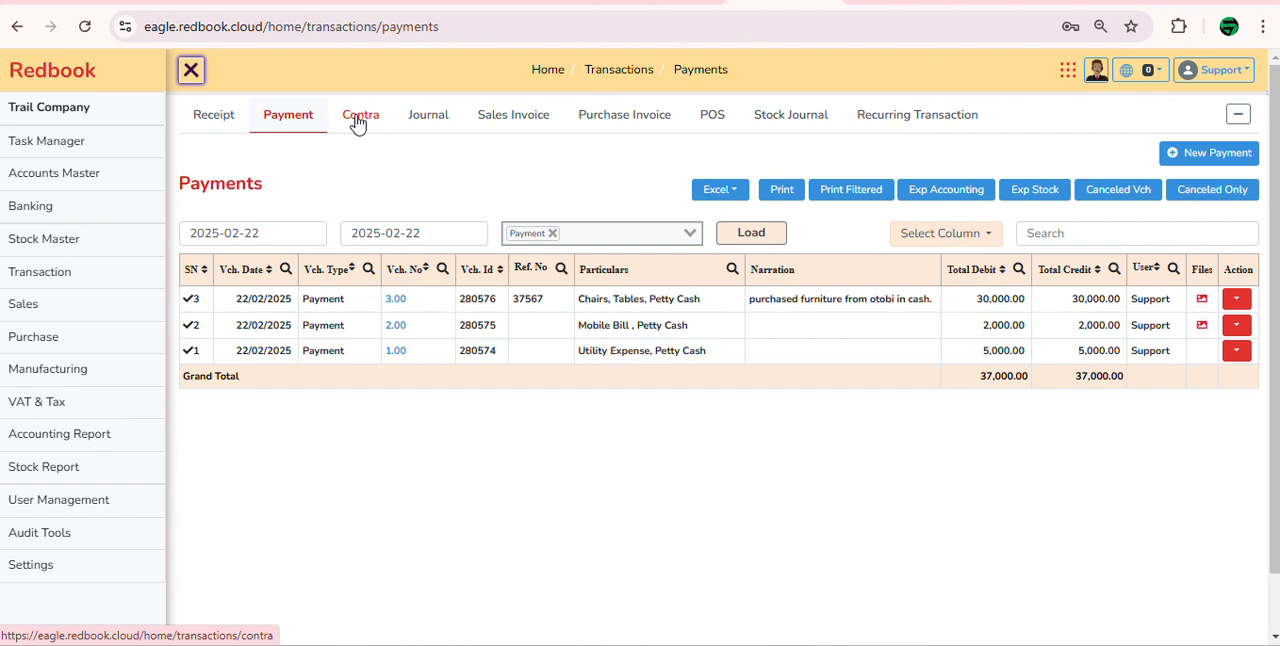
mouse_move(140, 195)
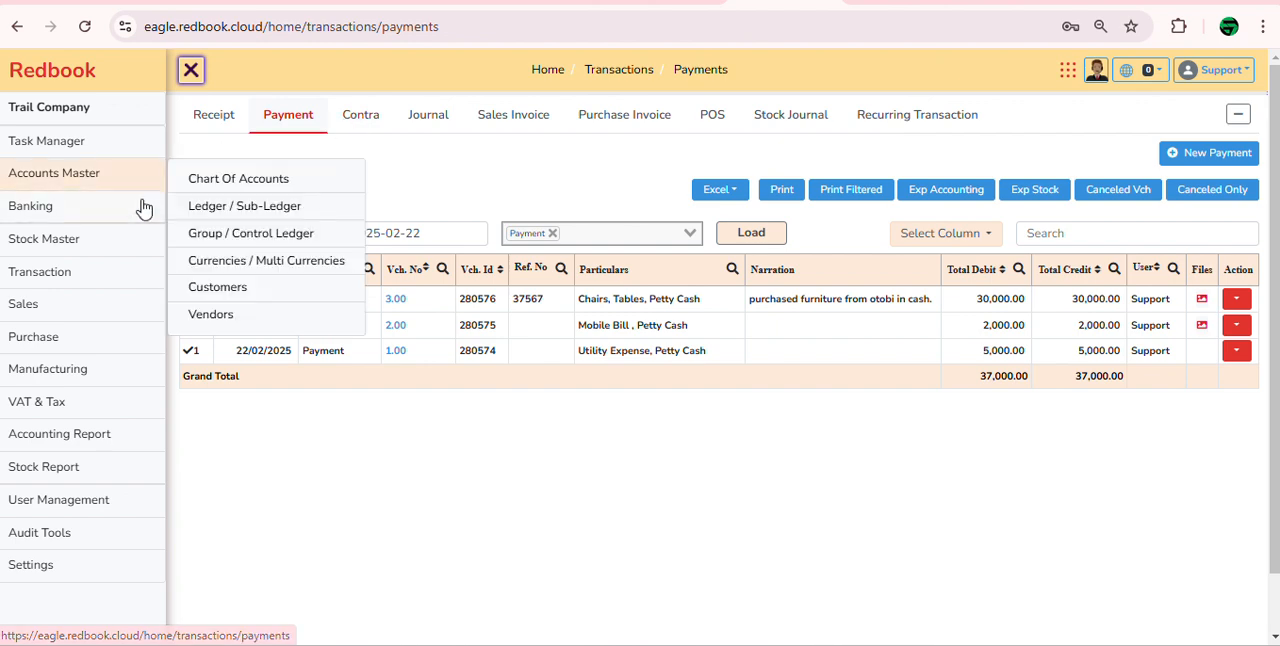
Step: Start a new ledger named Brac Bank with its account number and assign it to the Bank Accounts parent group
click(194, 208)
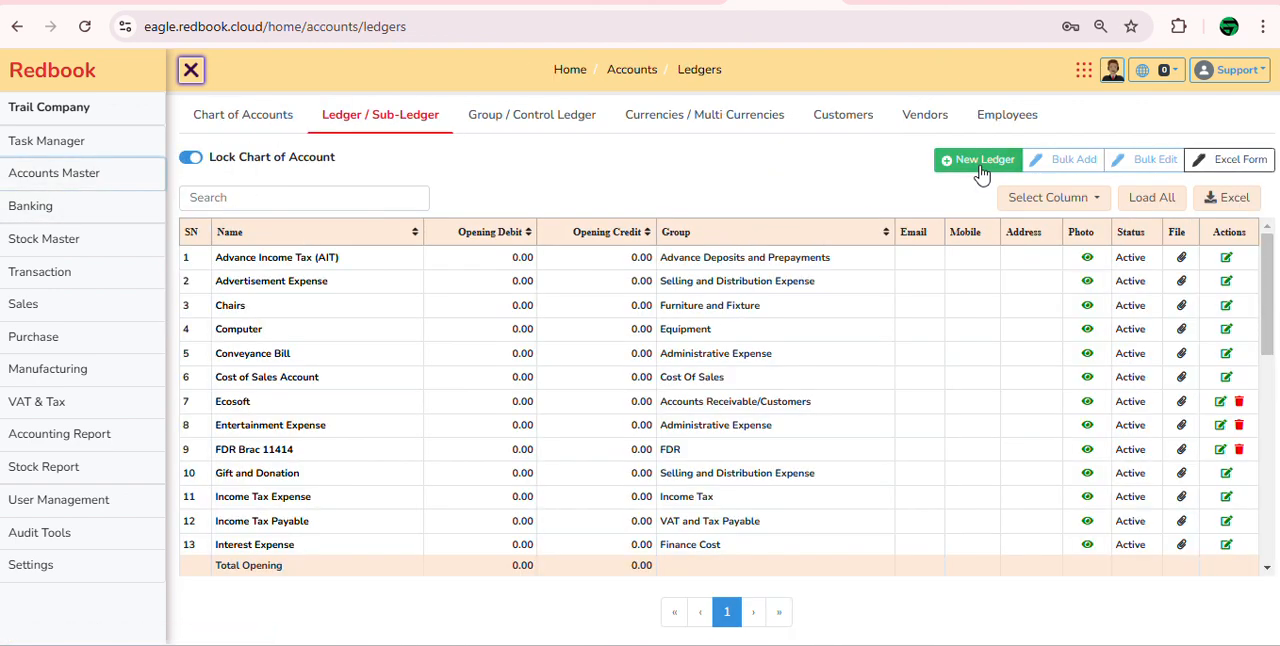
click(975, 161)
click(347, 248)
text(B)
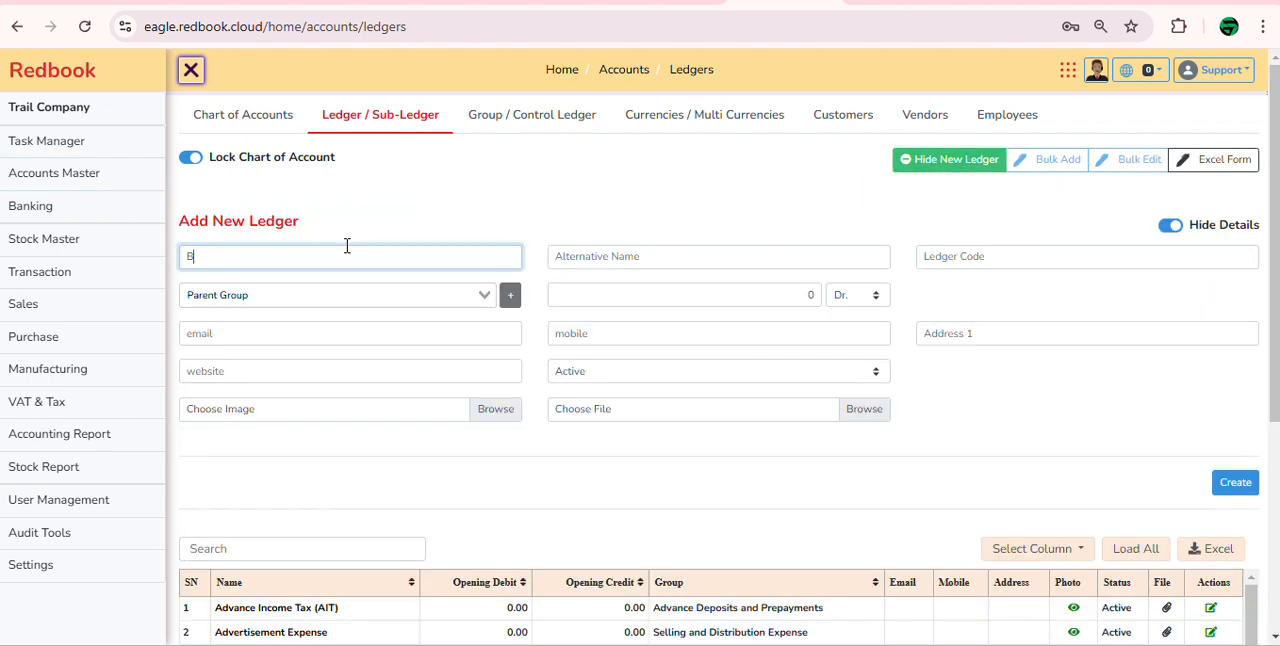
click(360, 298)
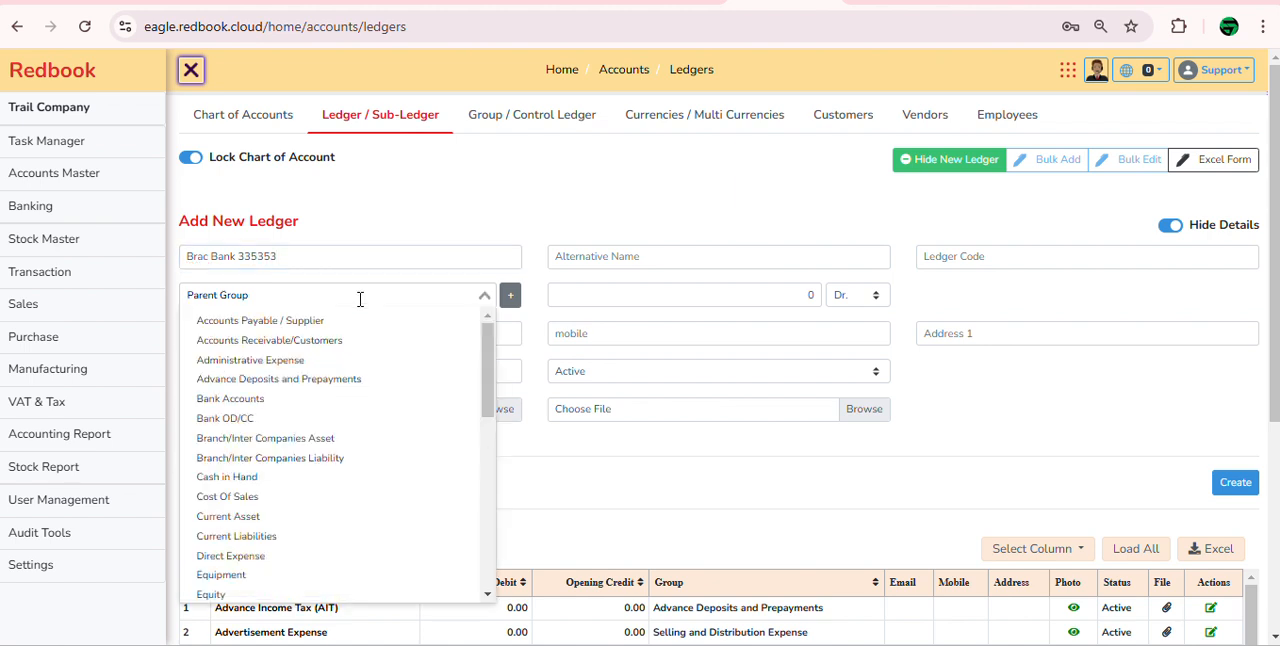
text(ba)
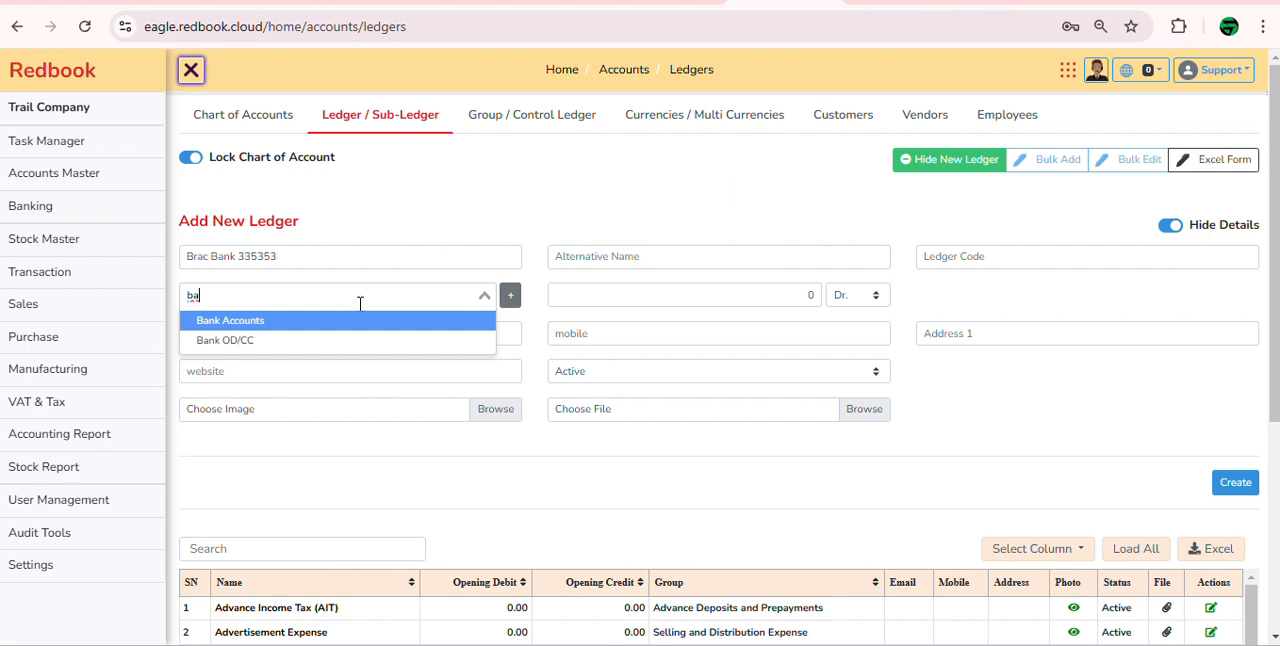
click(362, 321)
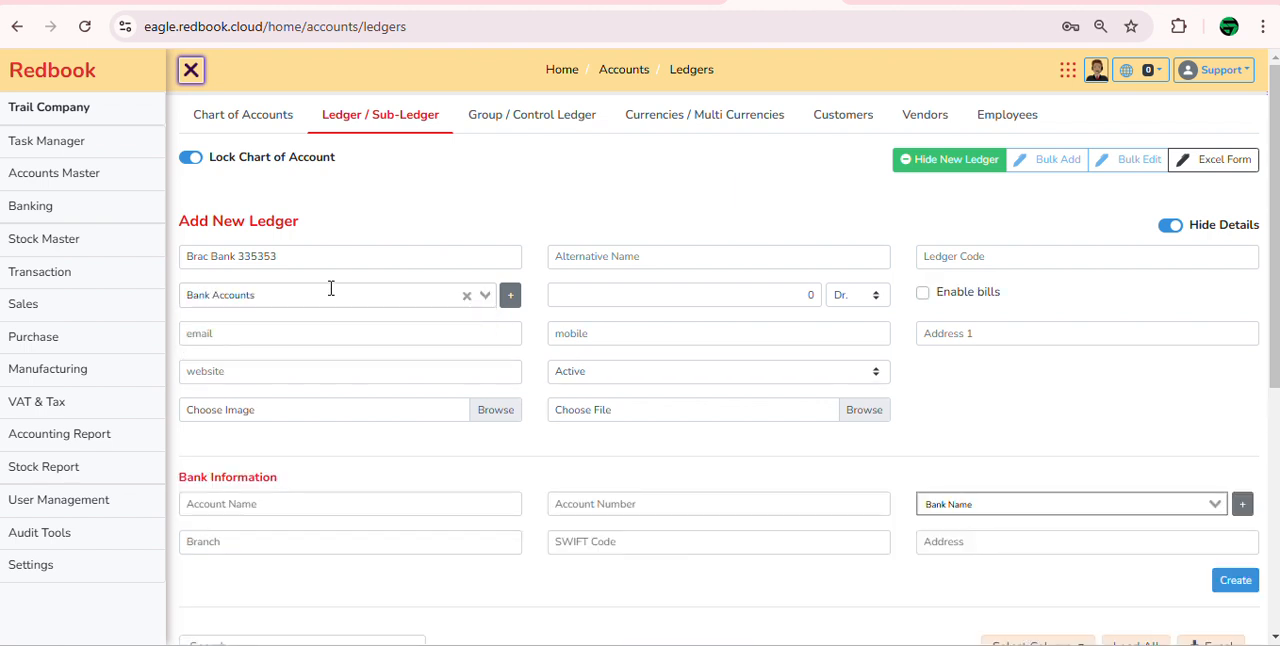
Step: Look over the account name, account number and bank name fields, leave them blank, and create the bank ledger
scroll(280, 408, down, 1)
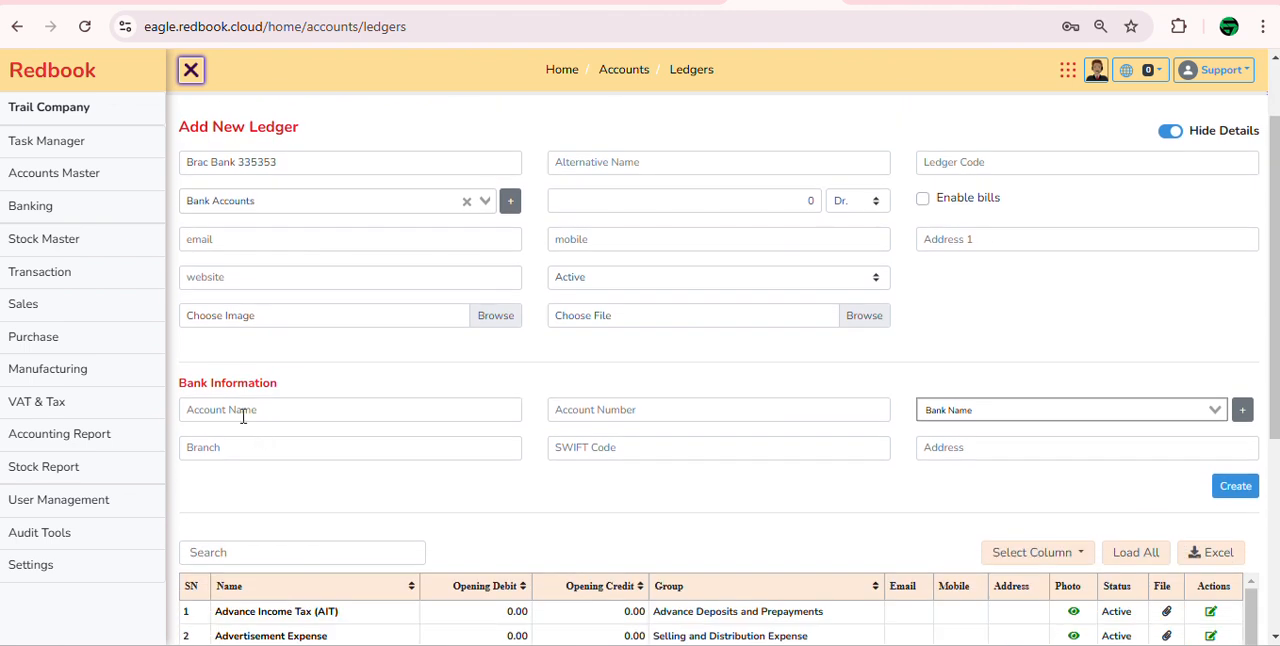
click(242, 414)
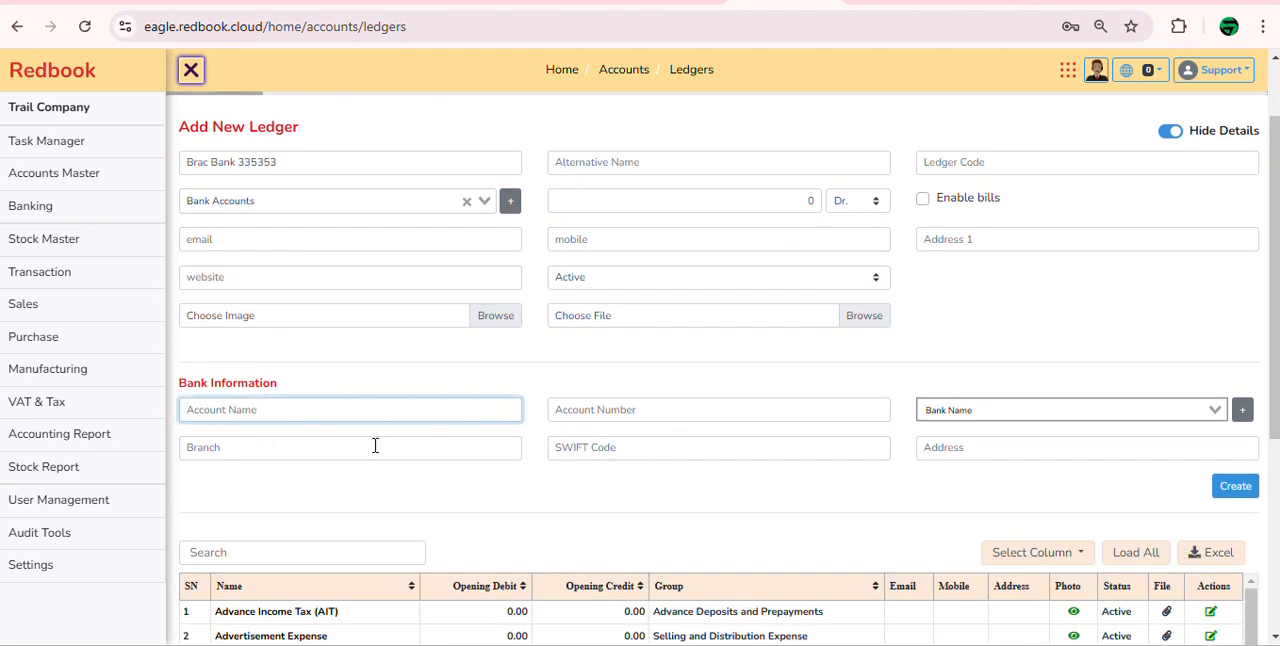
click(740, 412)
click(996, 410)
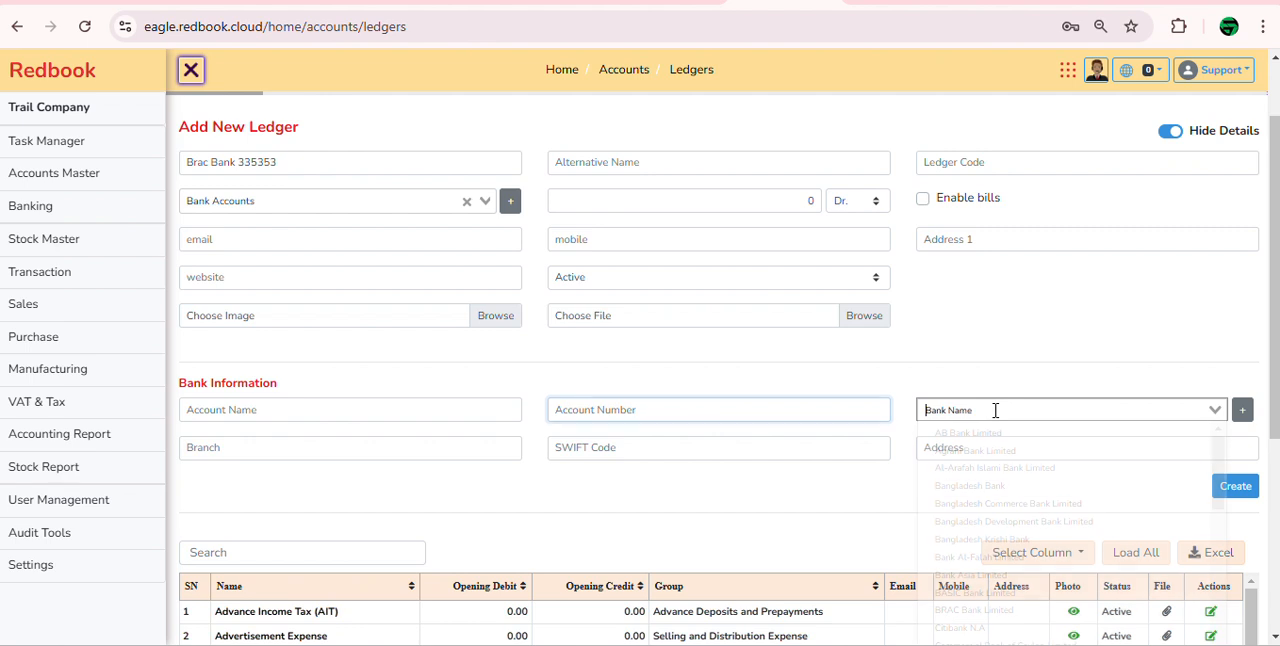
click(453, 400)
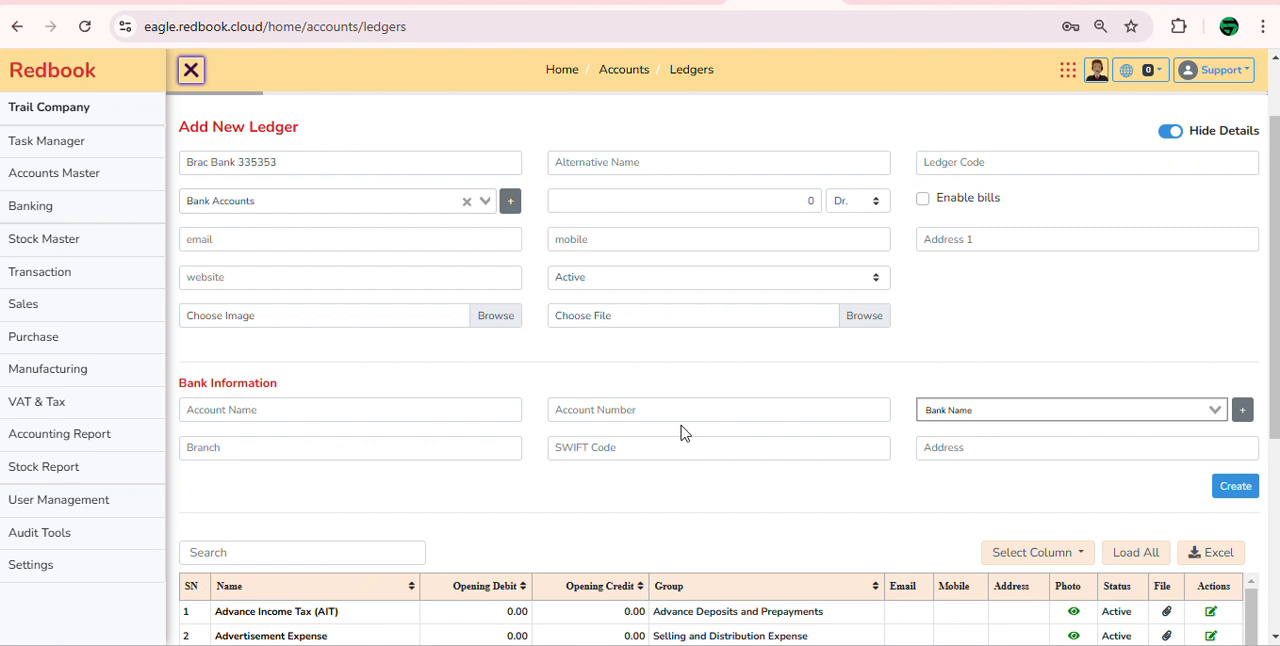
click(417, 411)
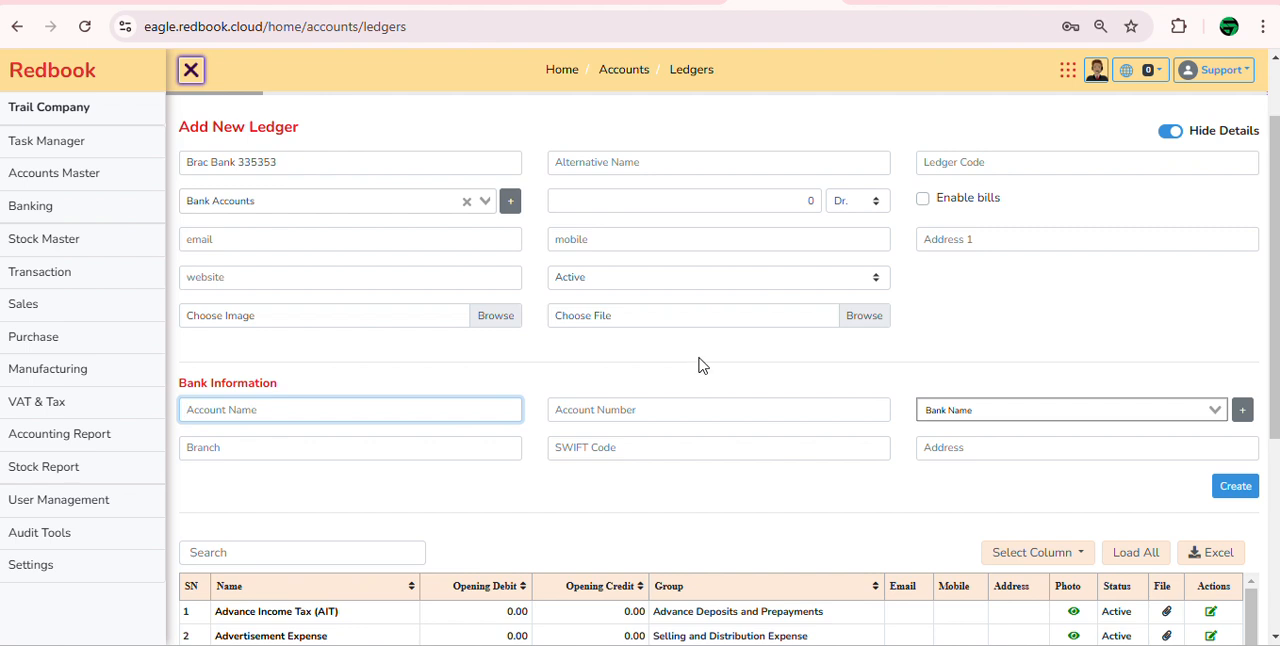
click(702, 362)
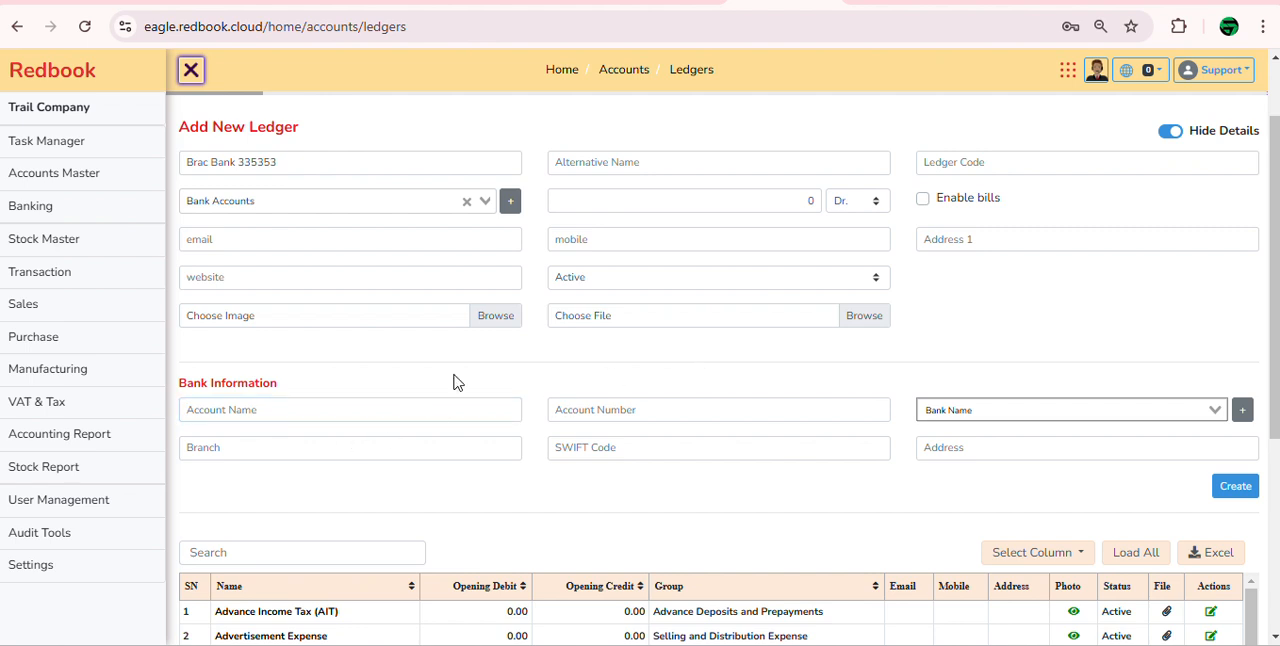
click(1230, 490)
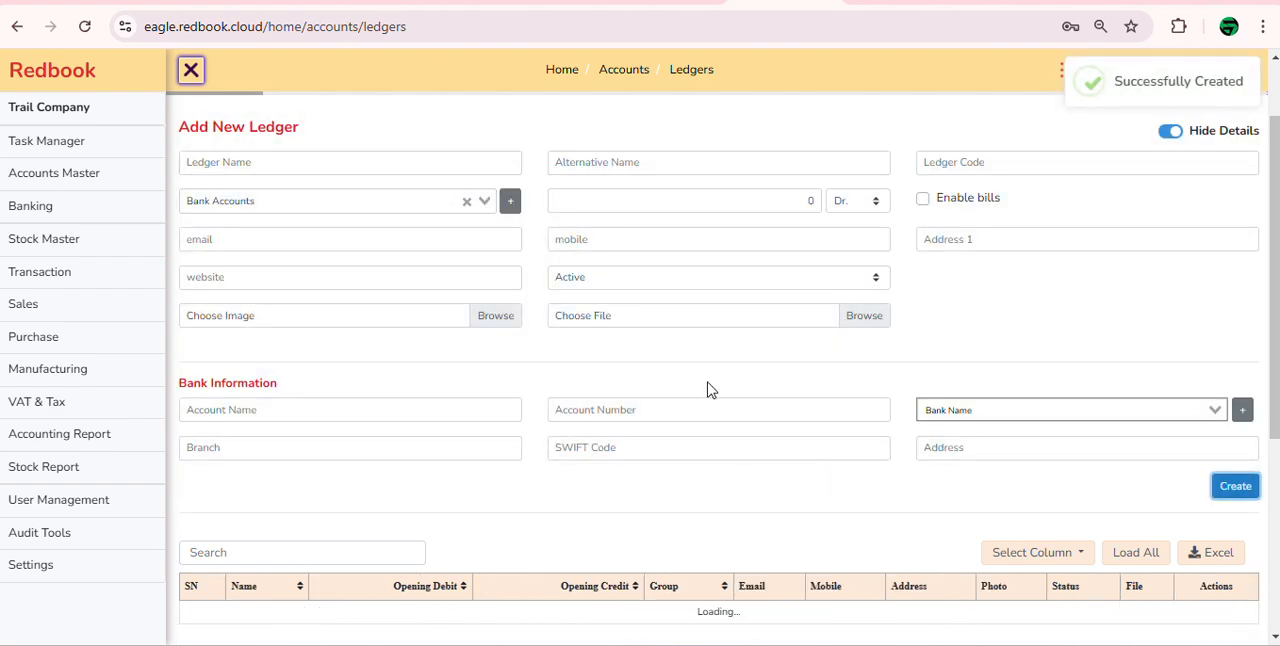
scroll(708, 389, up, 1)
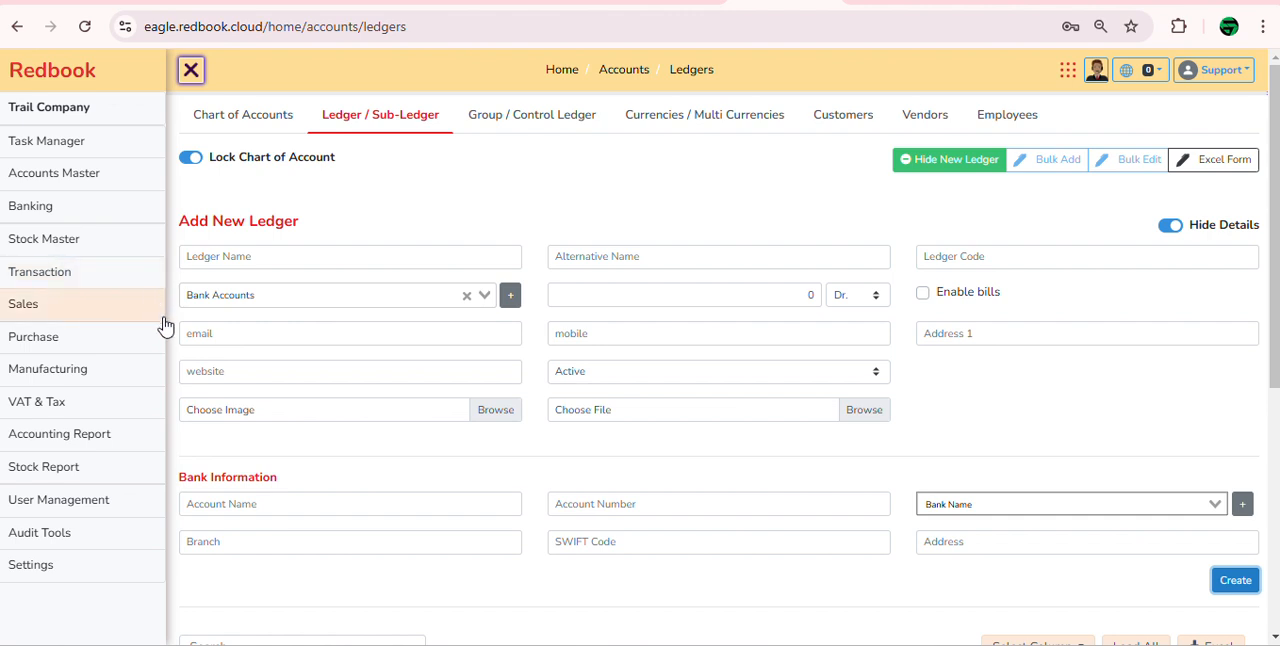
Step: Start a new common contra entry and debit the Brac Bank ledger with 100,000
click(87, 279)
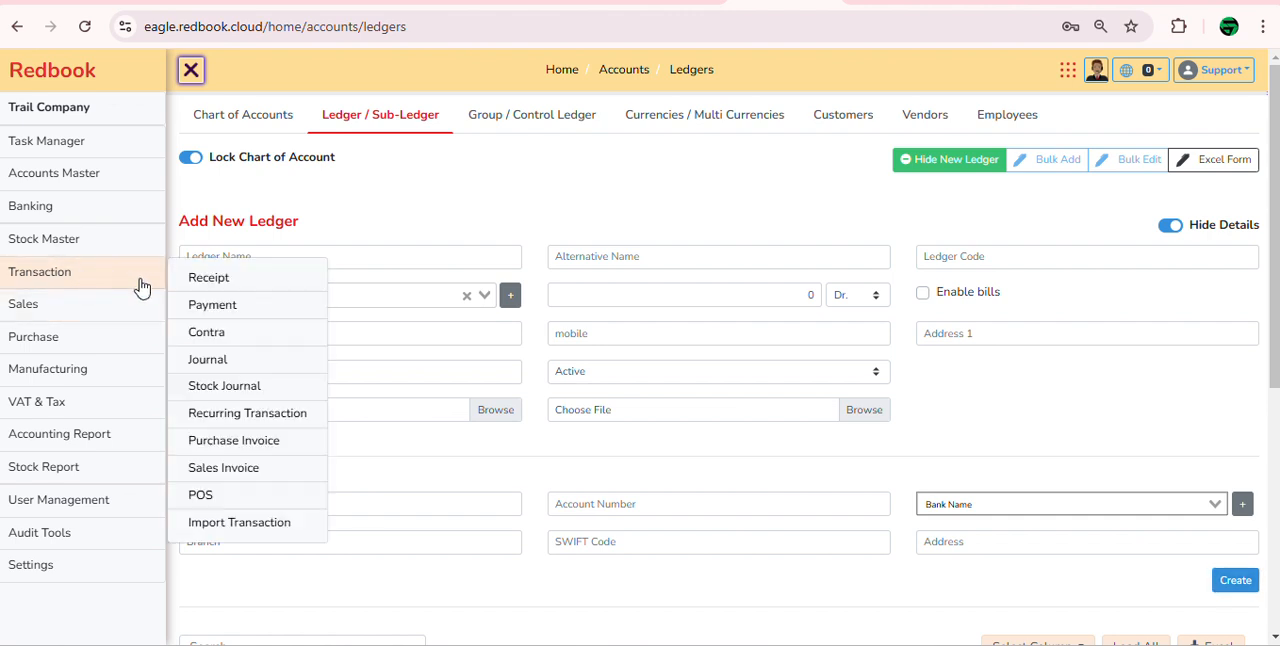
click(268, 338)
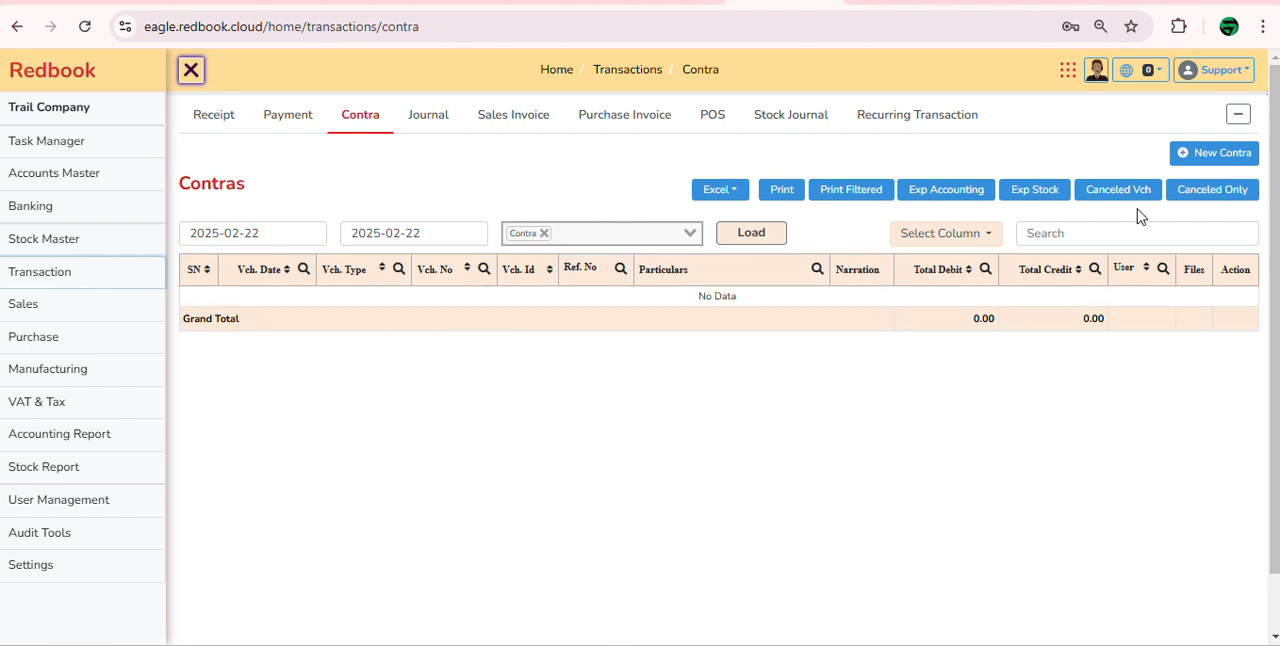
click(1226, 160)
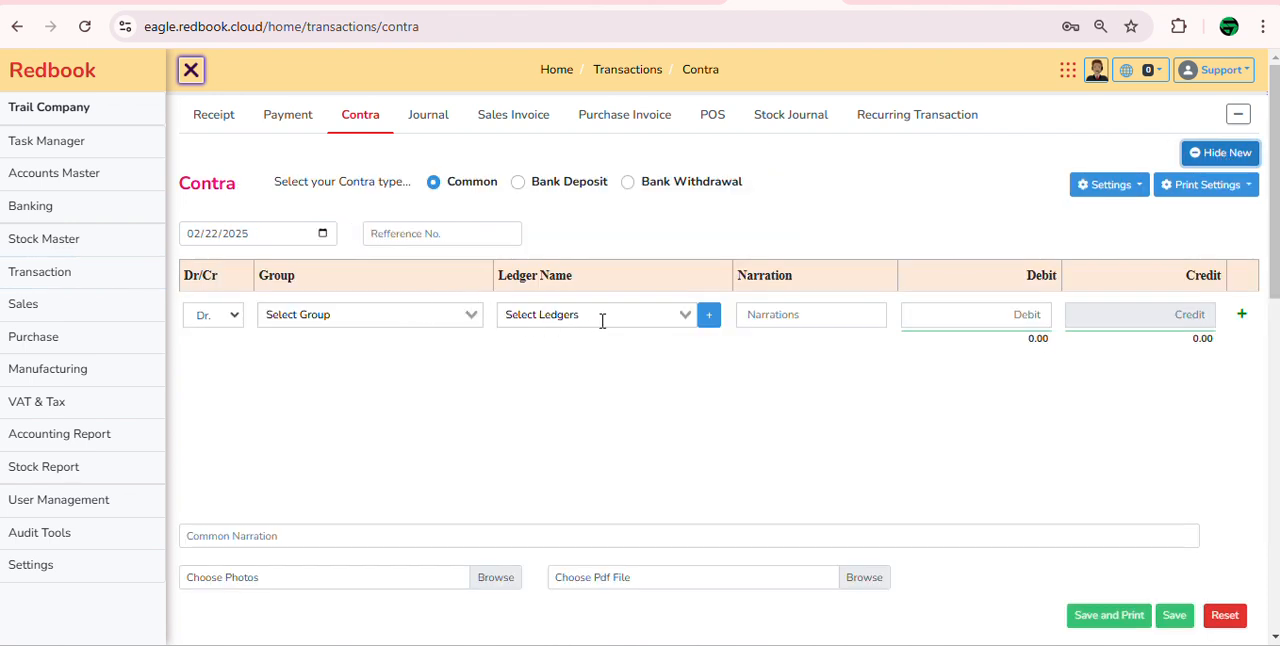
click(602, 320)
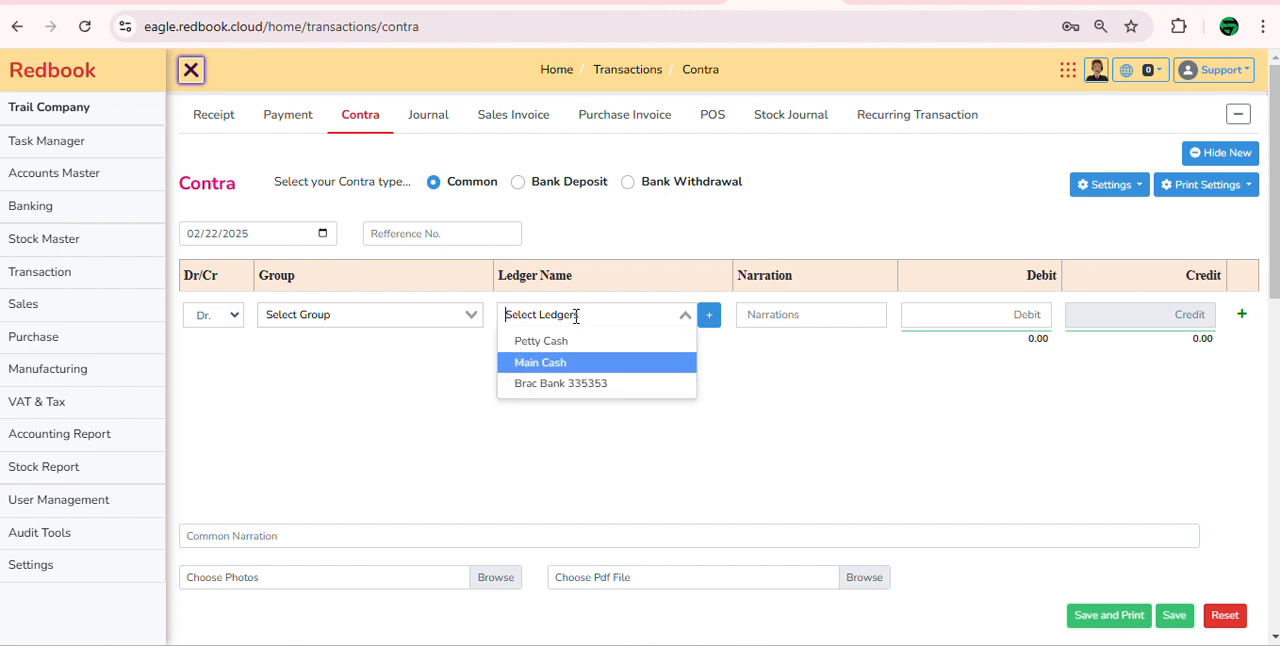
click(600, 386)
click(1006, 320)
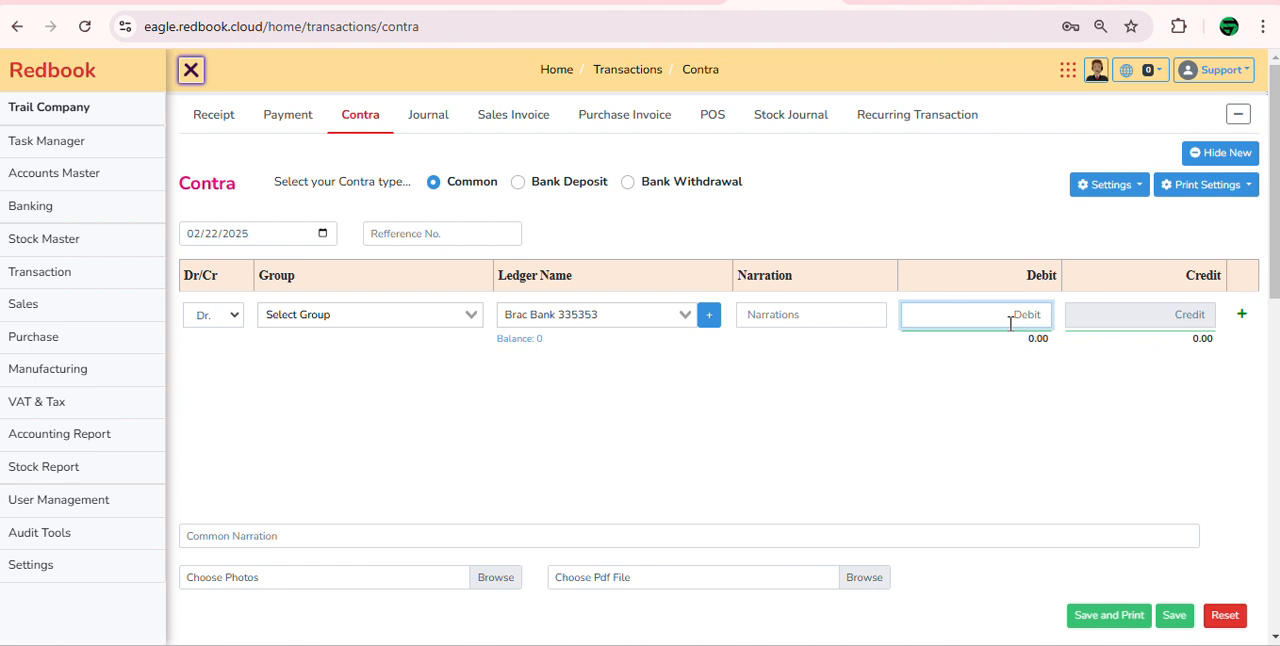
text(100,000)
Step: Add a credit line to the contra entry for Petty Cash with 100,000
click(1241, 314)
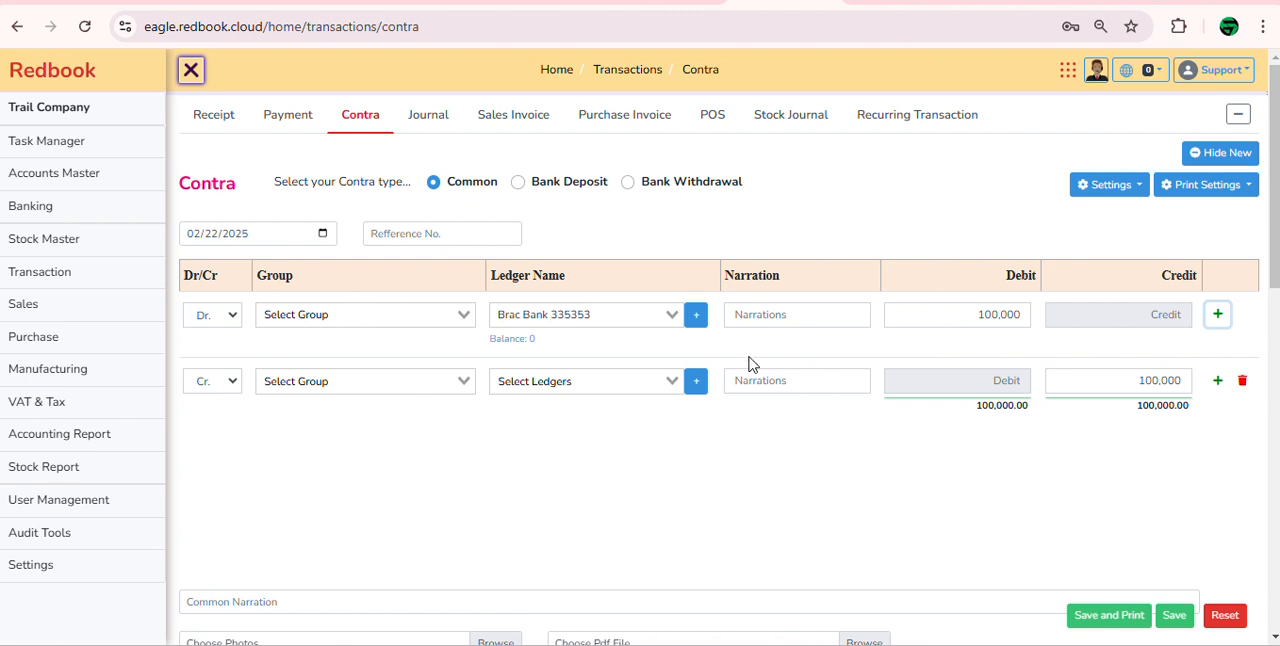
click(605, 387)
click(540, 406)
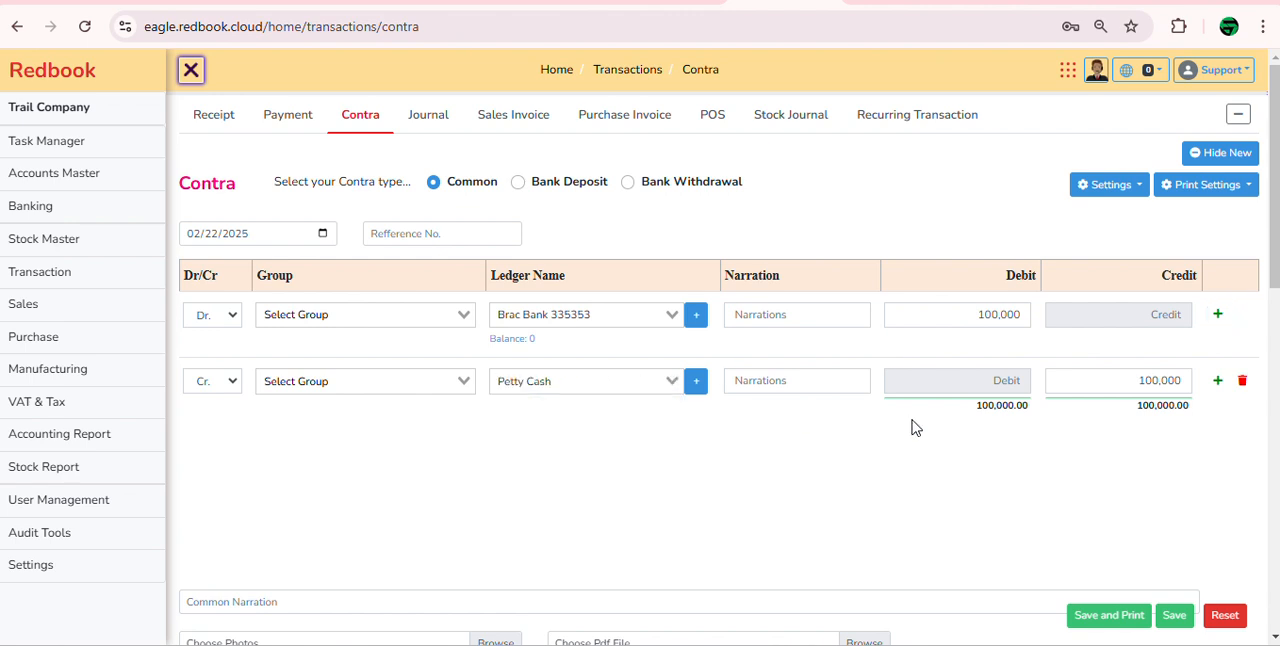
click(1101, 379)
drag(1101, 379, 1203, 384)
click(796, 464)
Step: Enter the common narration "deposted to brac bank" and save the contra entry
click(340, 598)
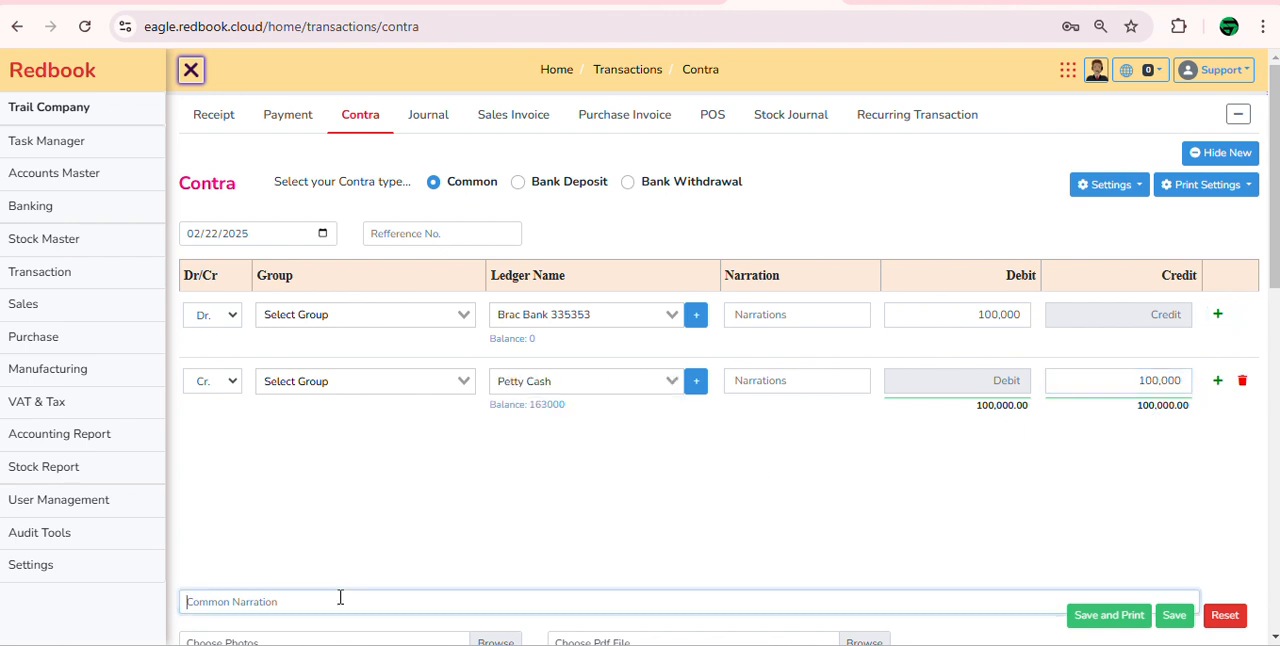
text(depost)
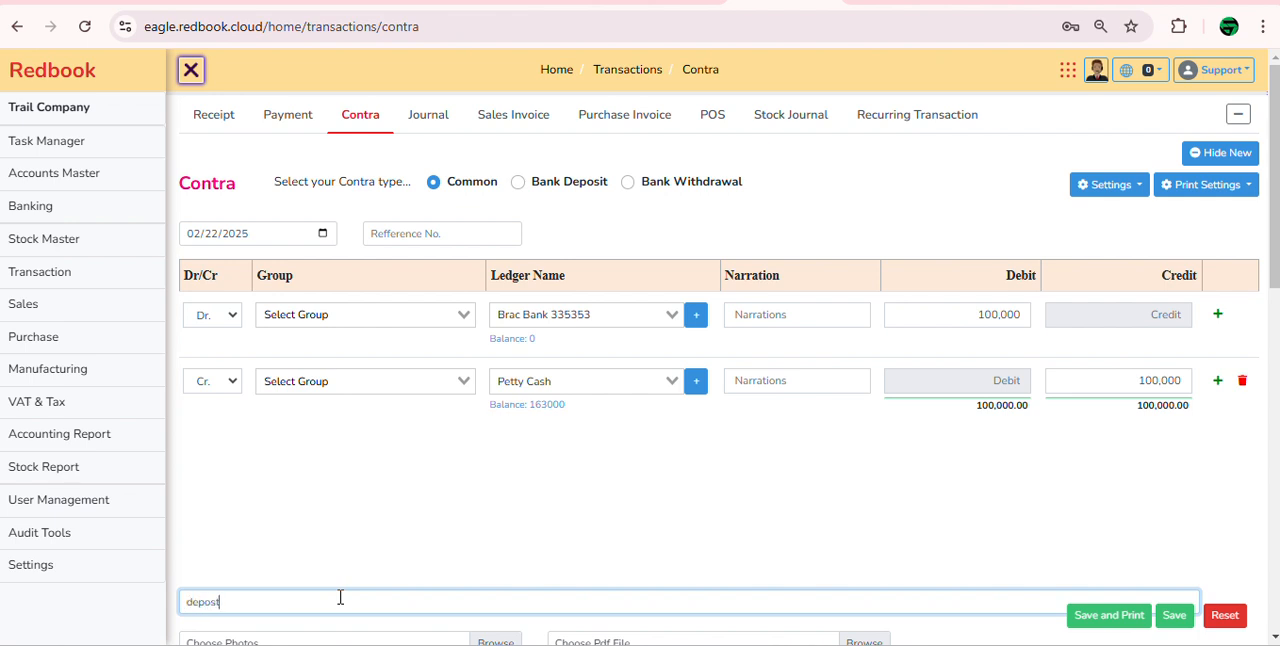
text(ied to brac bank)
key(BackSpace)
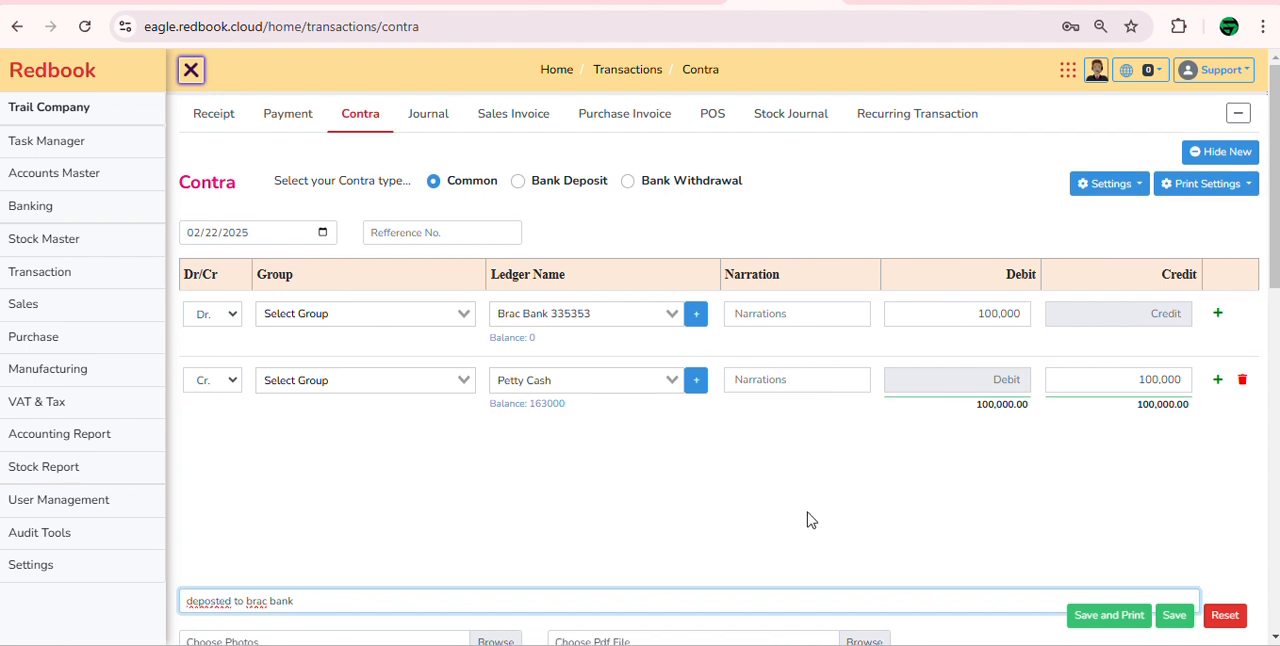
scroll(1207, 600, down, 1)
click(1172, 612)
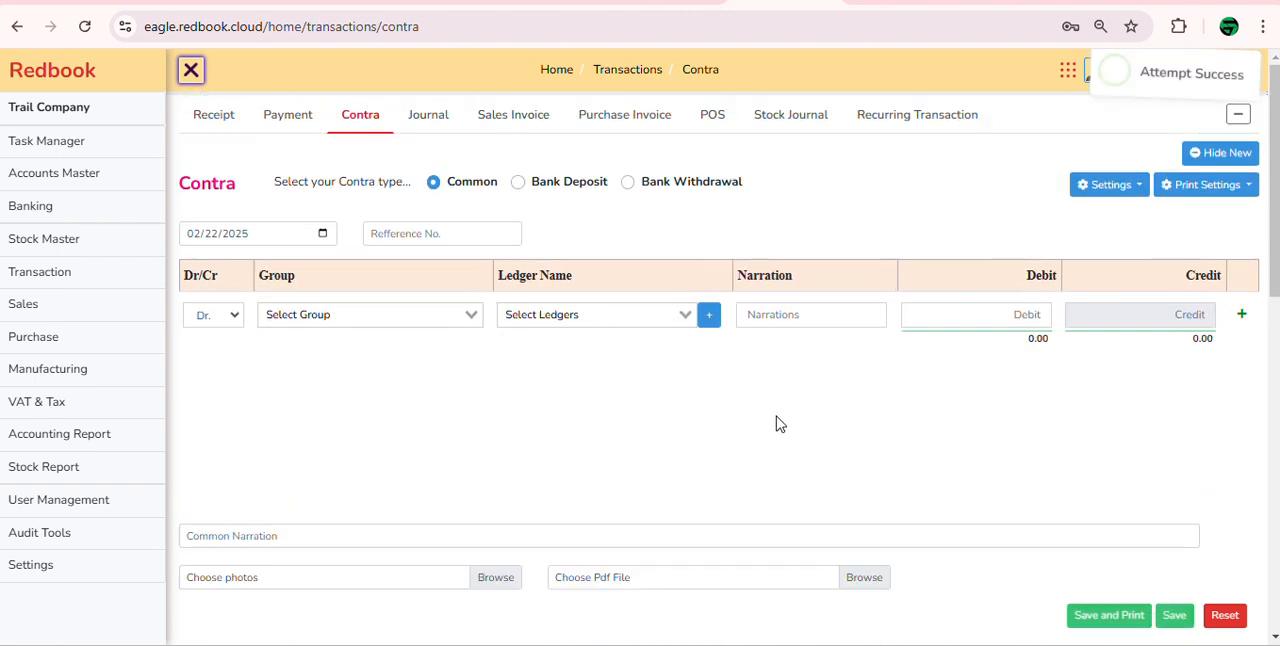
Step: View the journal list, and expand Advance Deposits and Prepayments under Current Asset in the chart of accounts
click(428, 117)
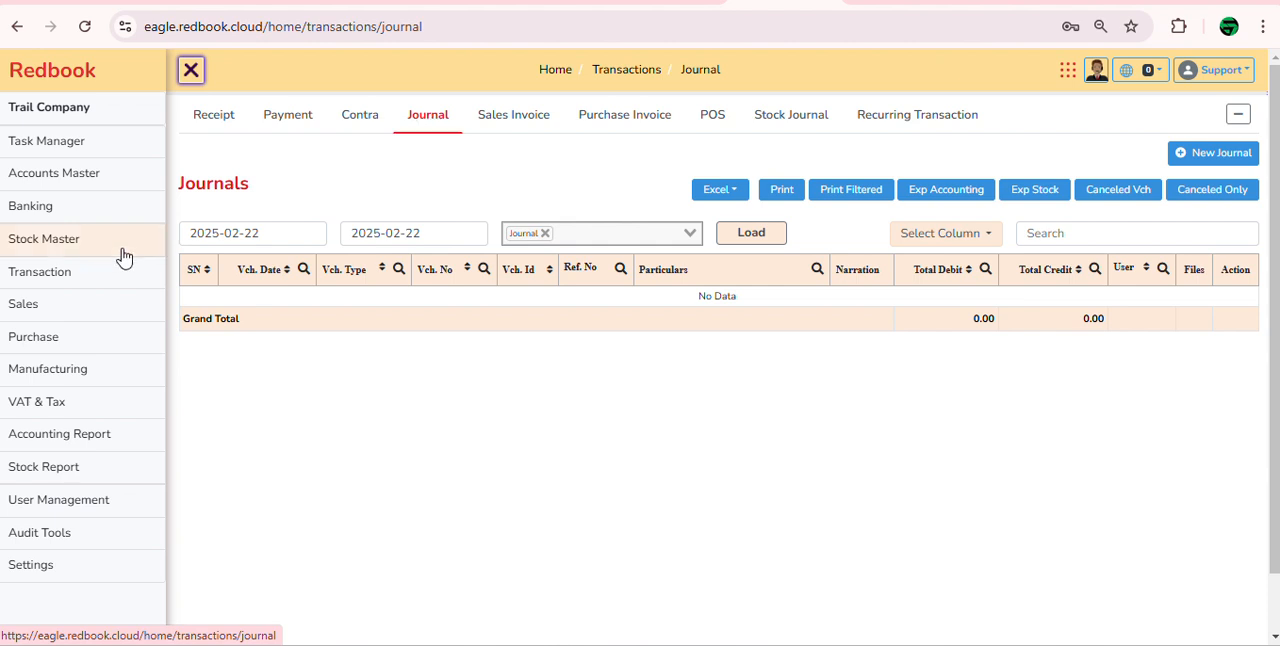
click(138, 188)
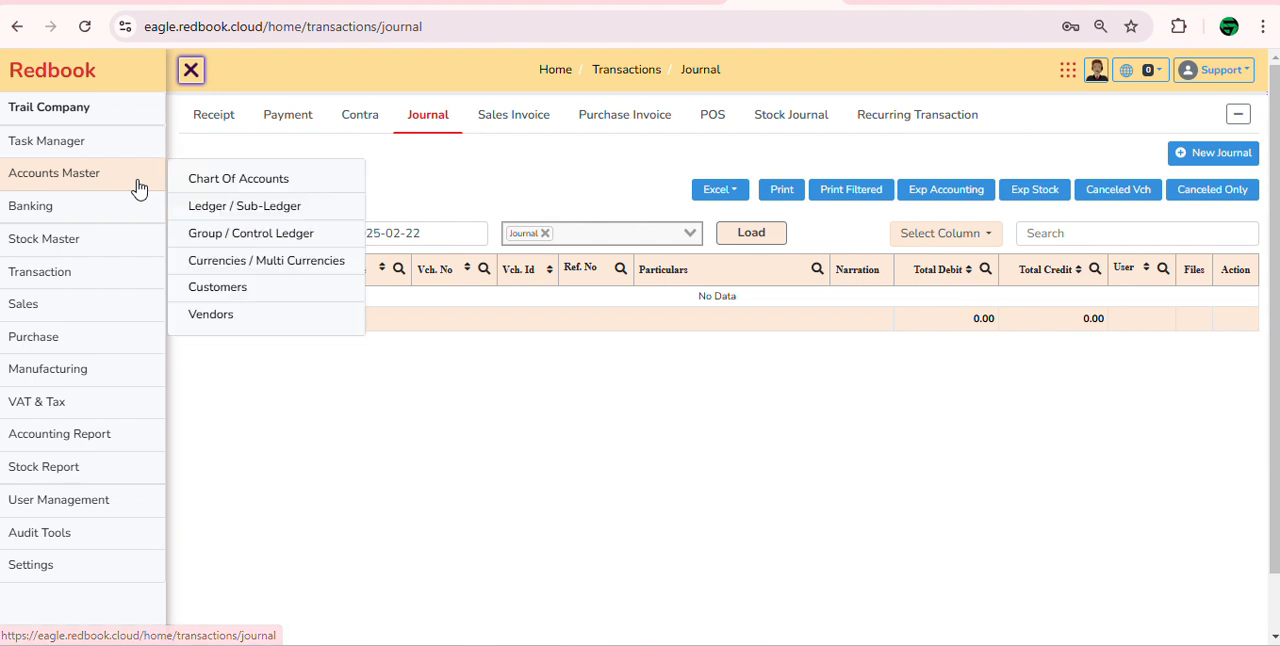
click(249, 188)
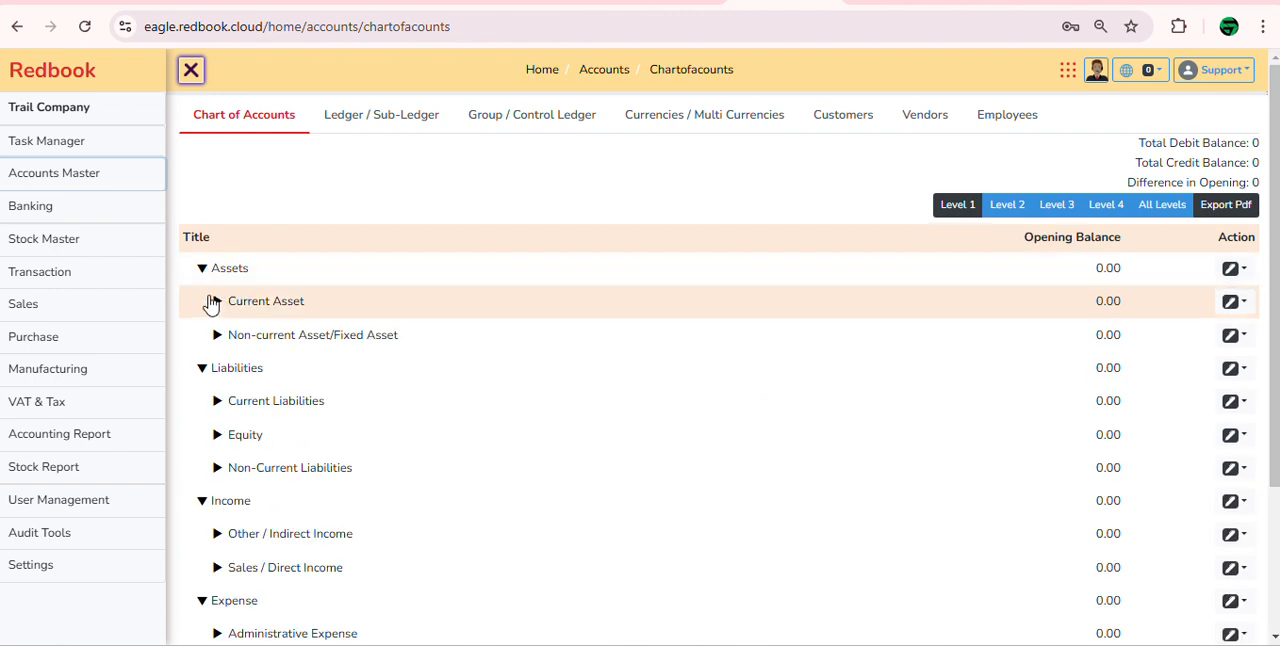
click(217, 303)
click(236, 335)
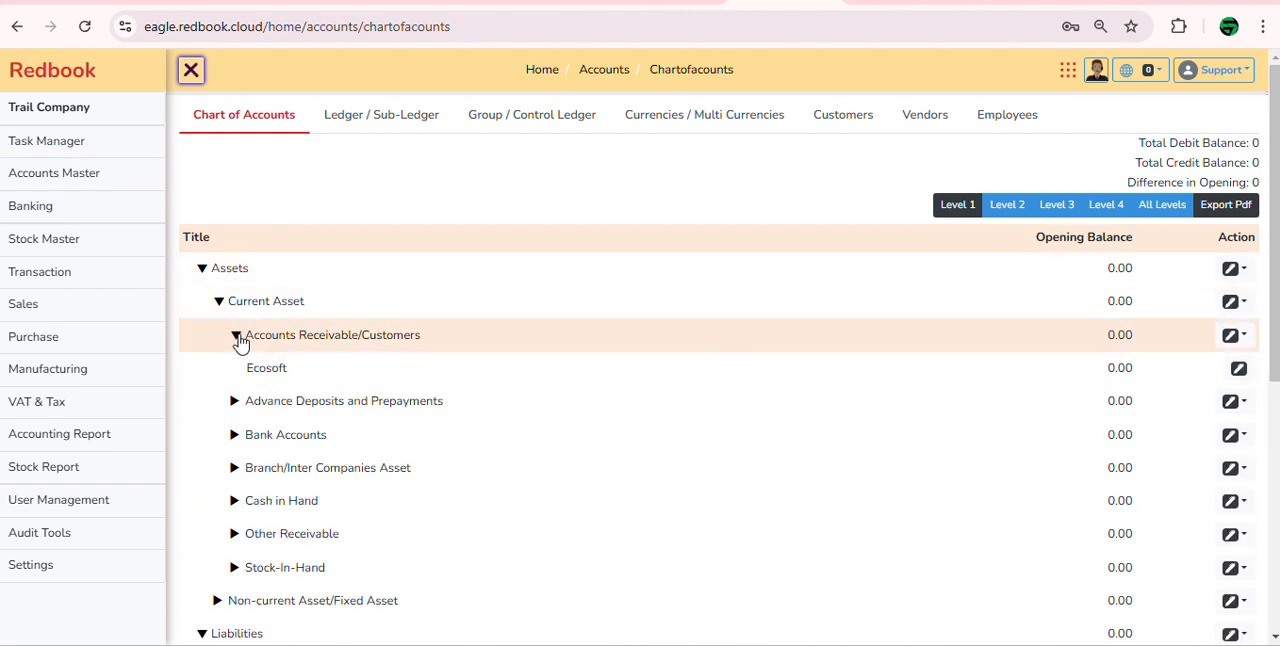
click(236, 336)
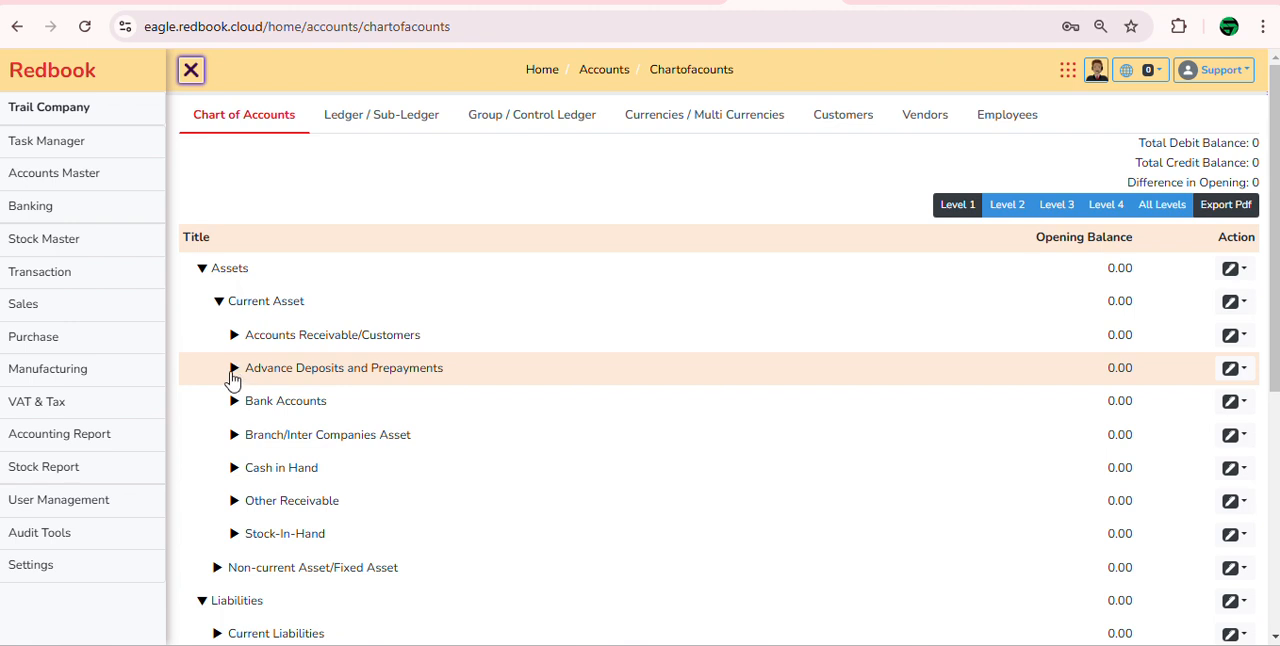
click(237, 369)
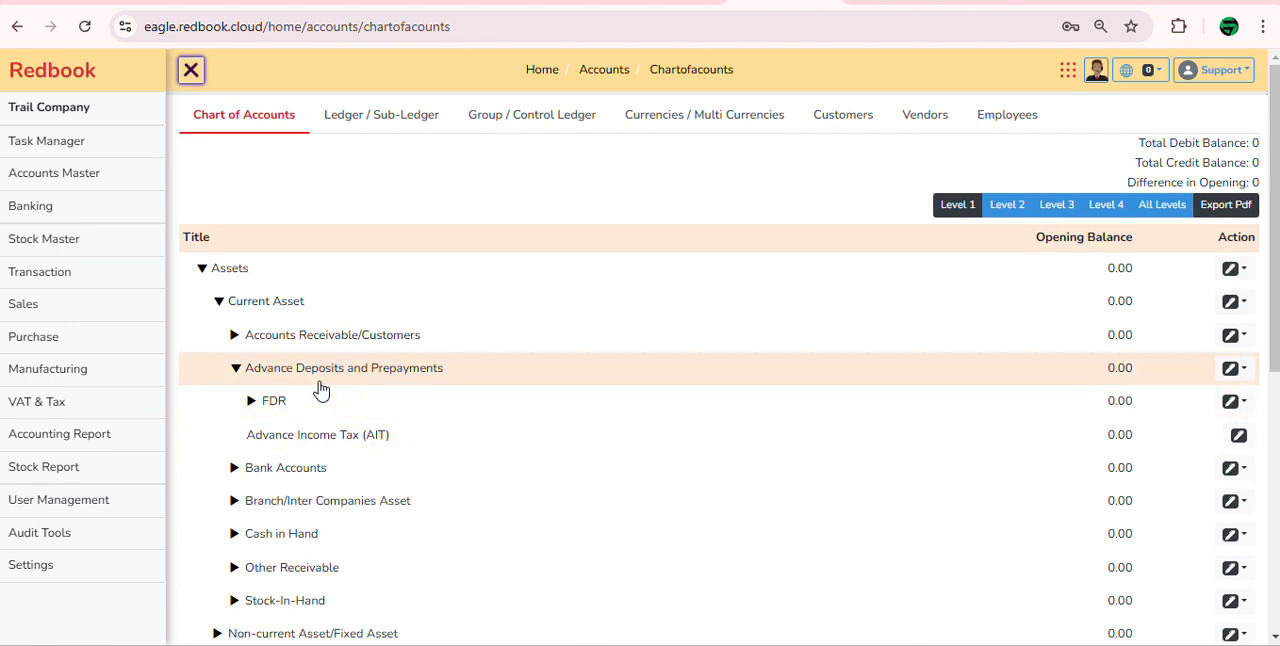
Step: Create a group named "Advance to Employees/IOU" under Advance Deposits and Prepayments
click(1240, 372)
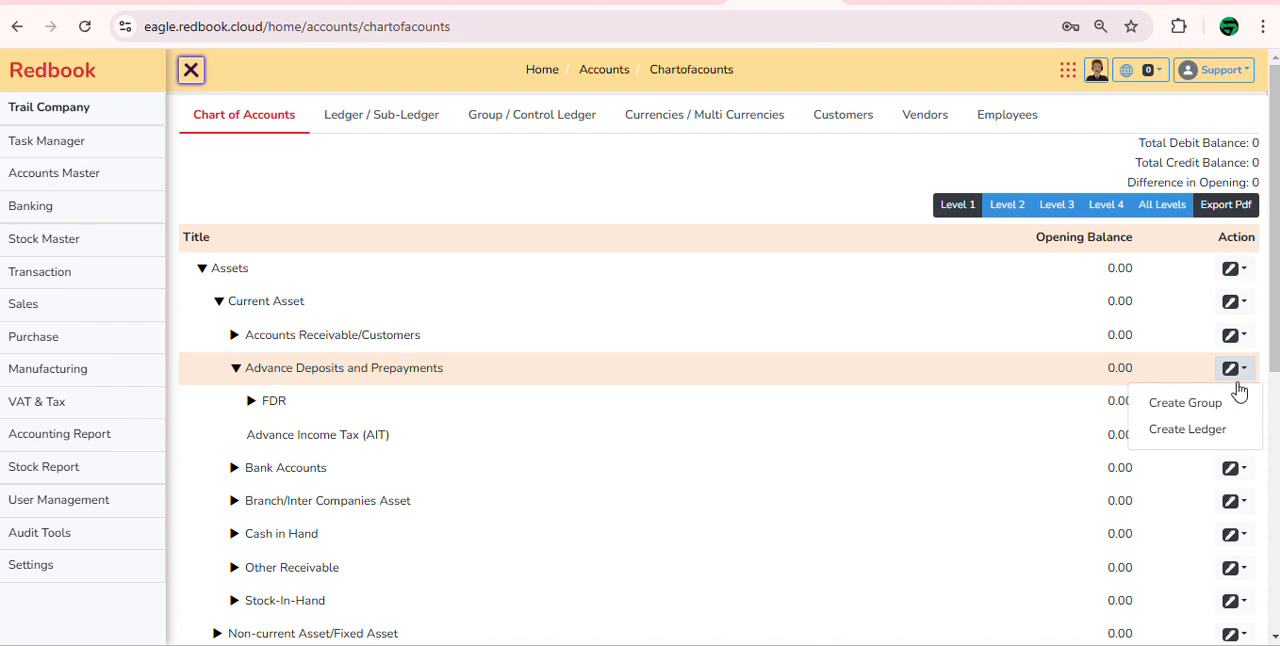
click(1218, 408)
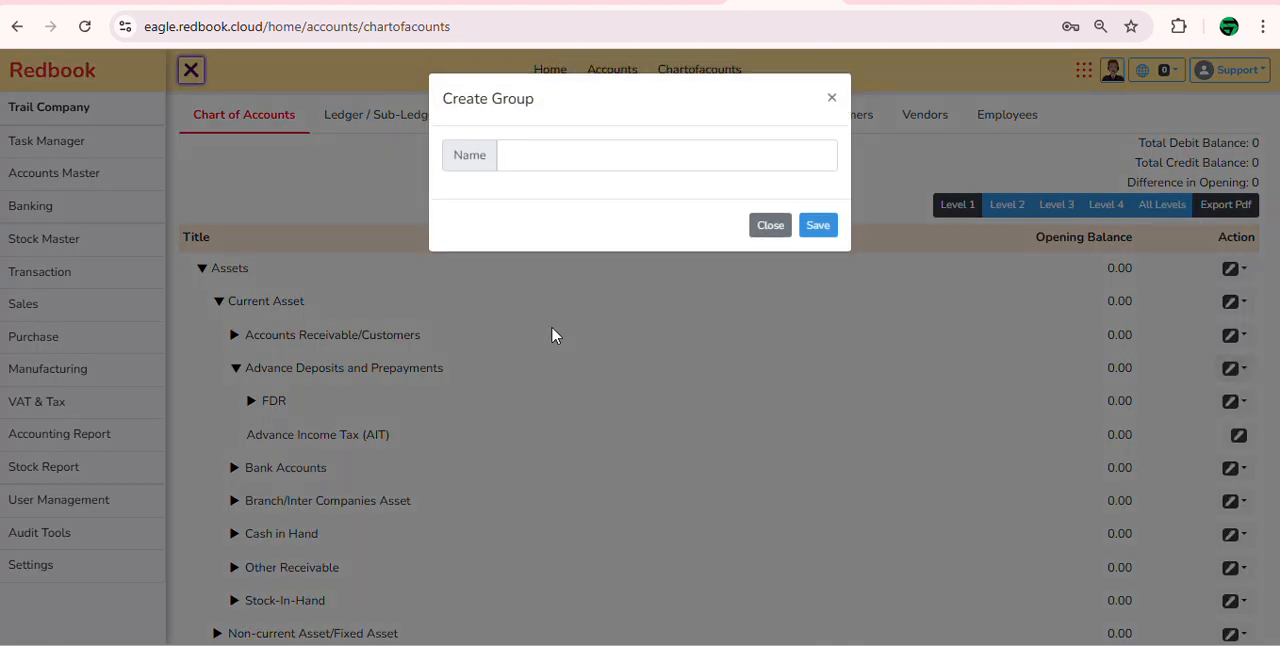
click(601, 163)
text(ad)
key(BackSpace)
key(BackSpace)
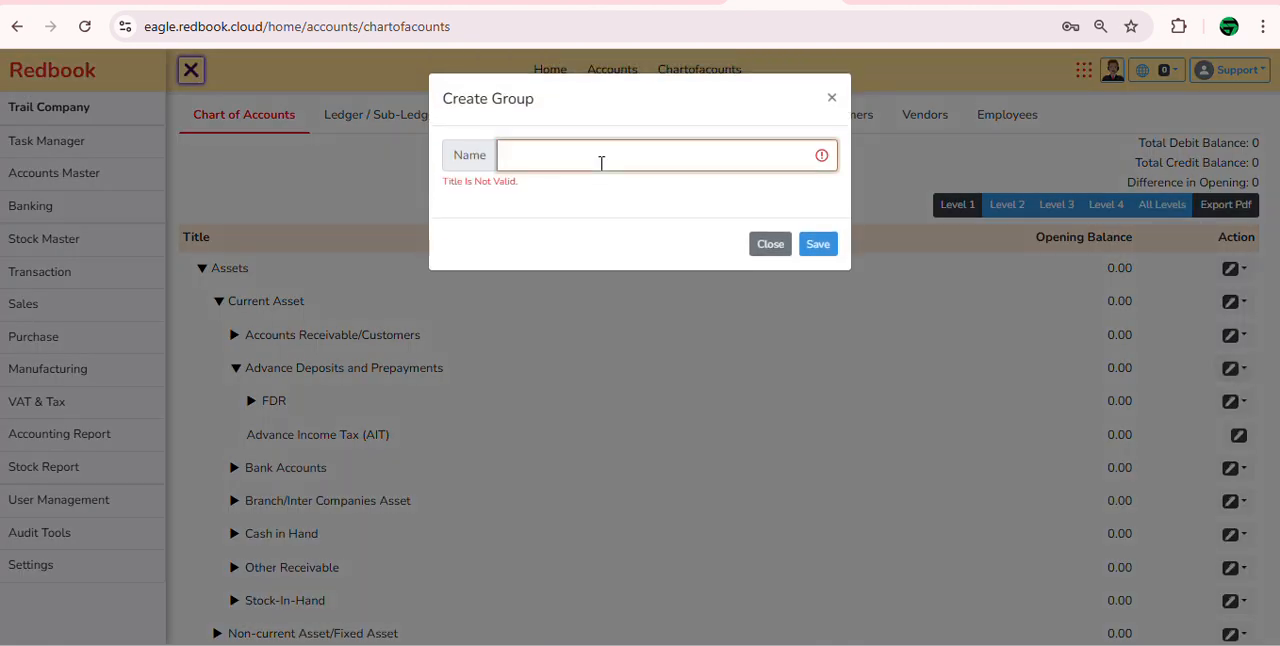
text(Advance to Employees/IOU)
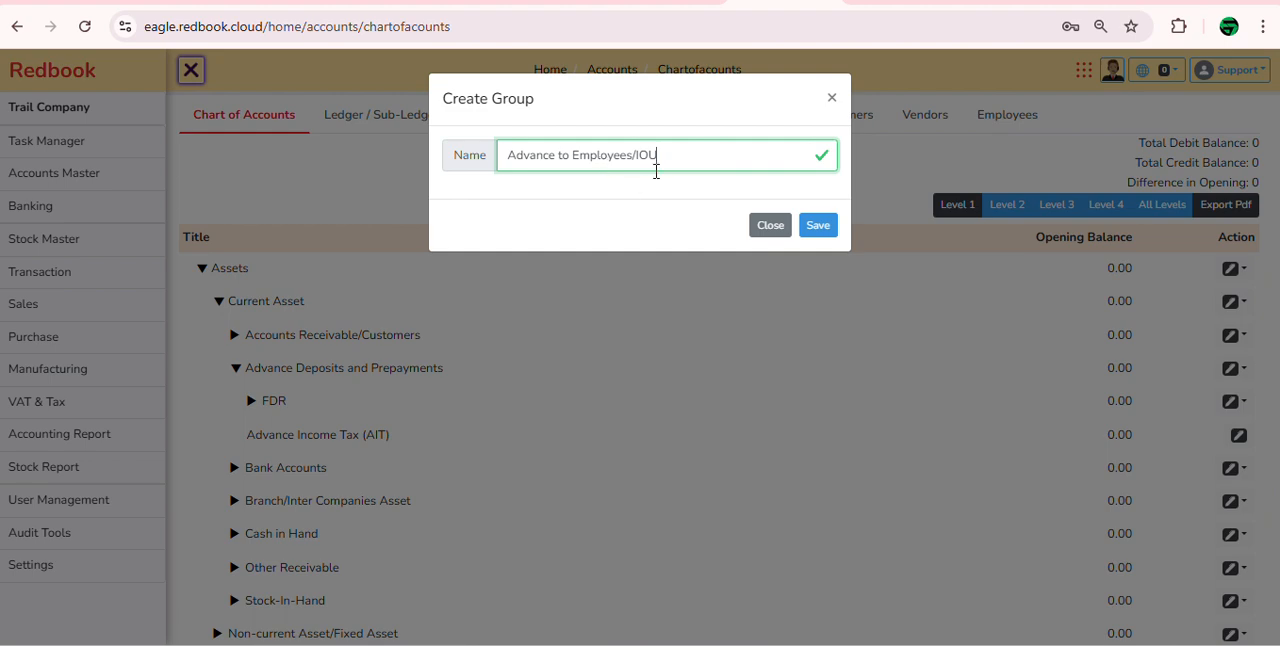
click(817, 225)
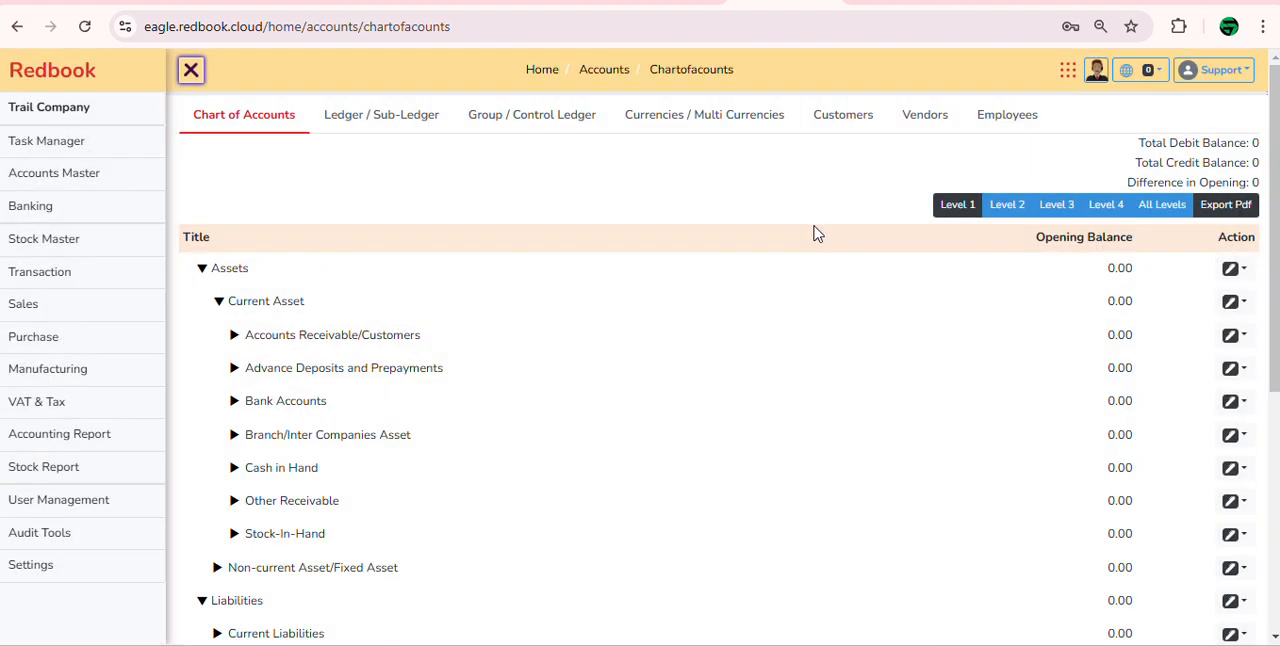
Step: Create a ledger with the employee's first name in the Advance to Employees/IOU group under Advance Deposits and Prepayments
click(378, 371)
click(256, 437)
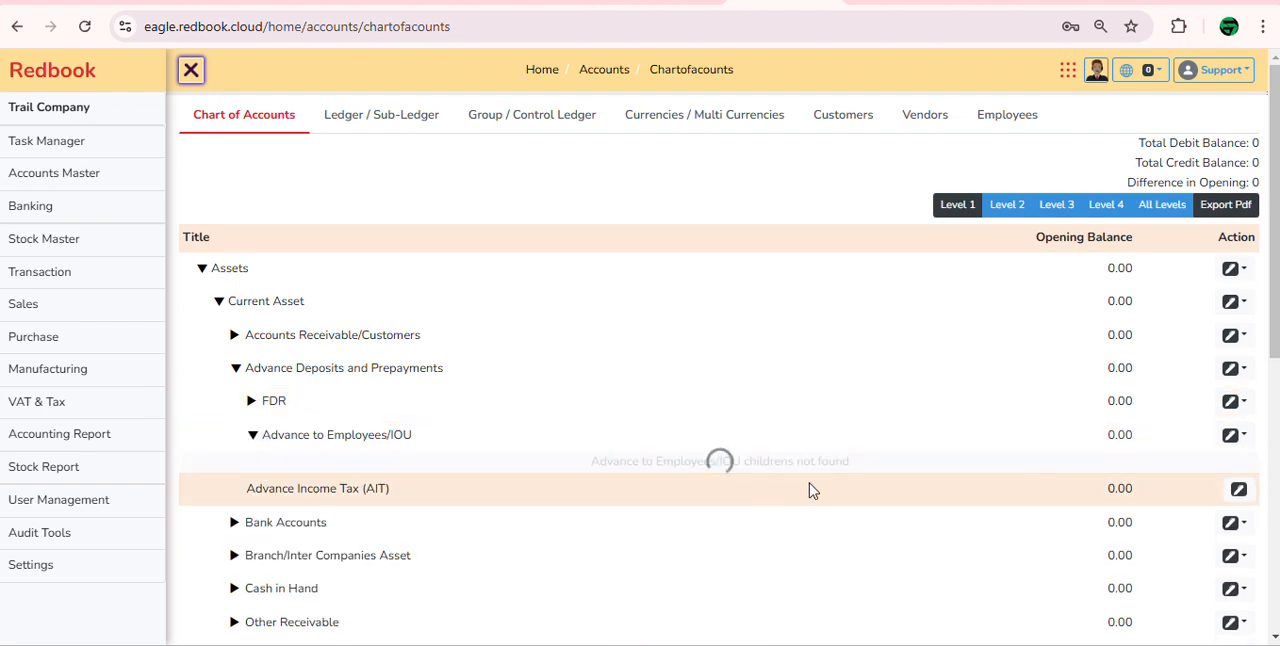
click(1245, 440)
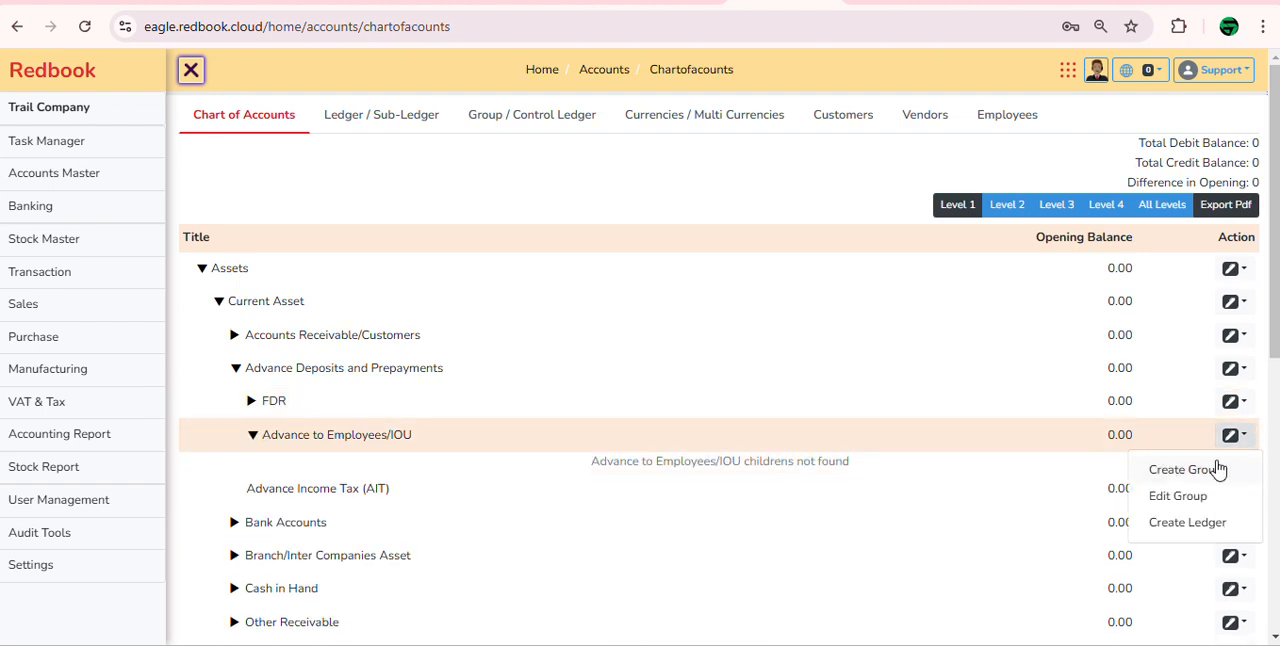
click(1190, 525)
click(541, 228)
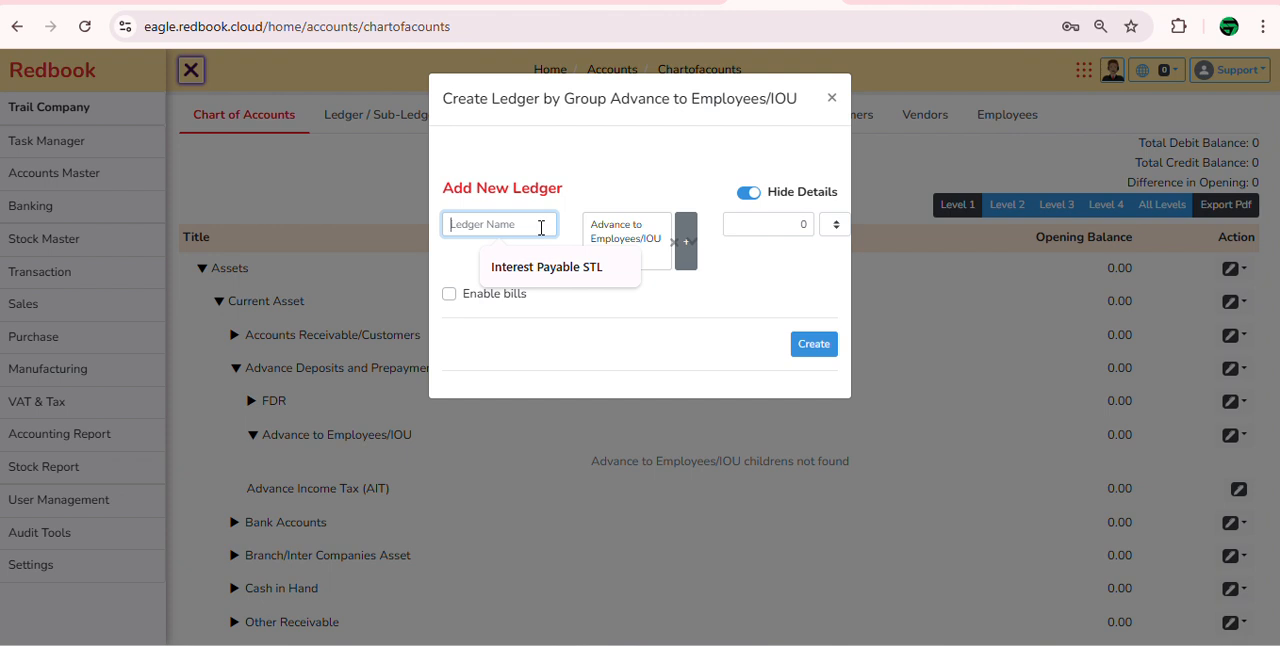
text(Roksana)
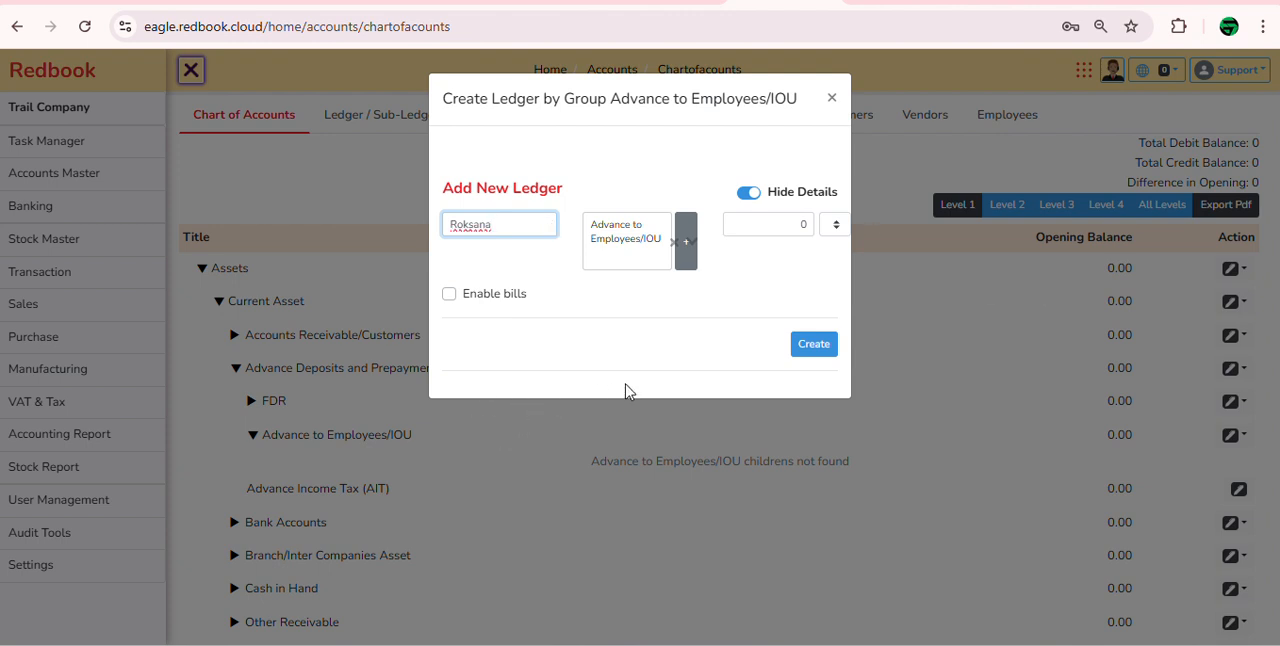
click(817, 352)
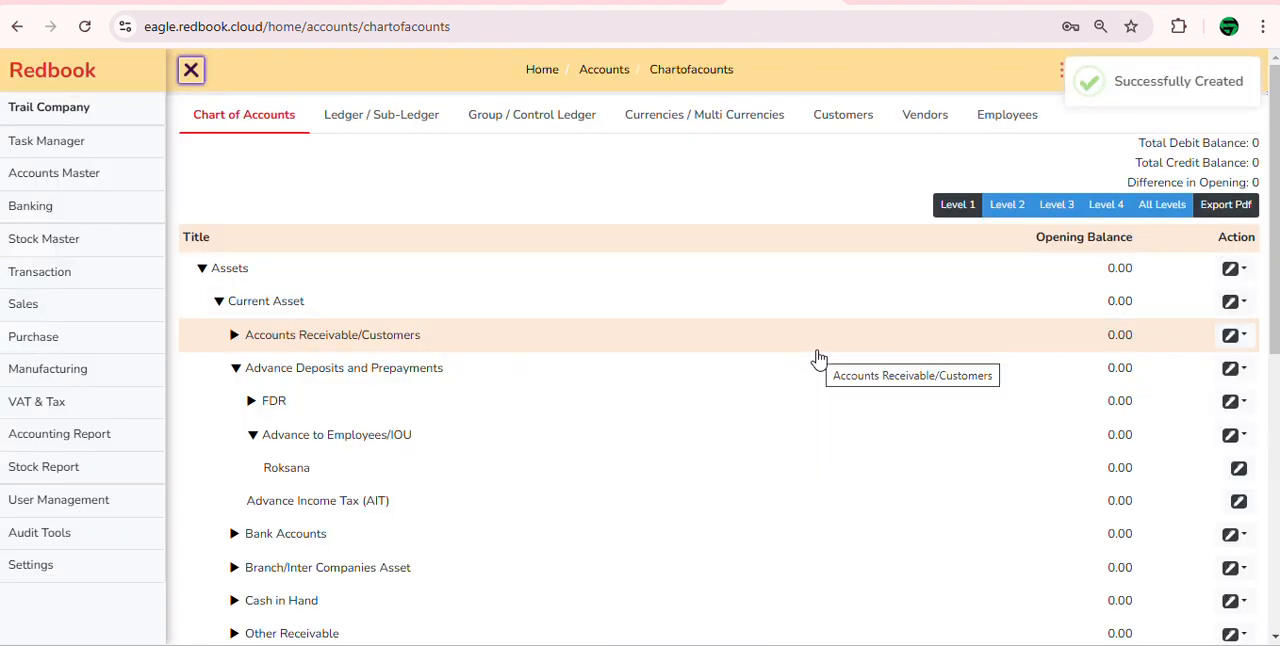
Step: Rename the new employee ledger by adding the prefix "Adv" before the name, and update the ledger
click(1238, 468)
click(224, 243)
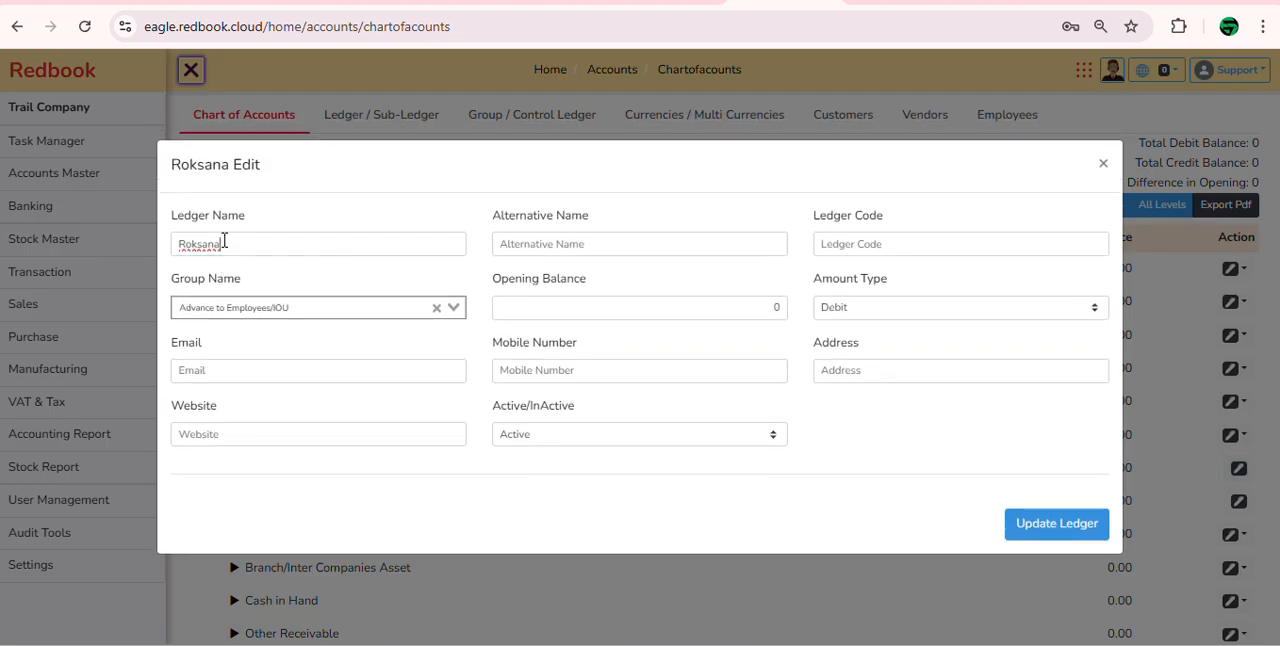
text(A)
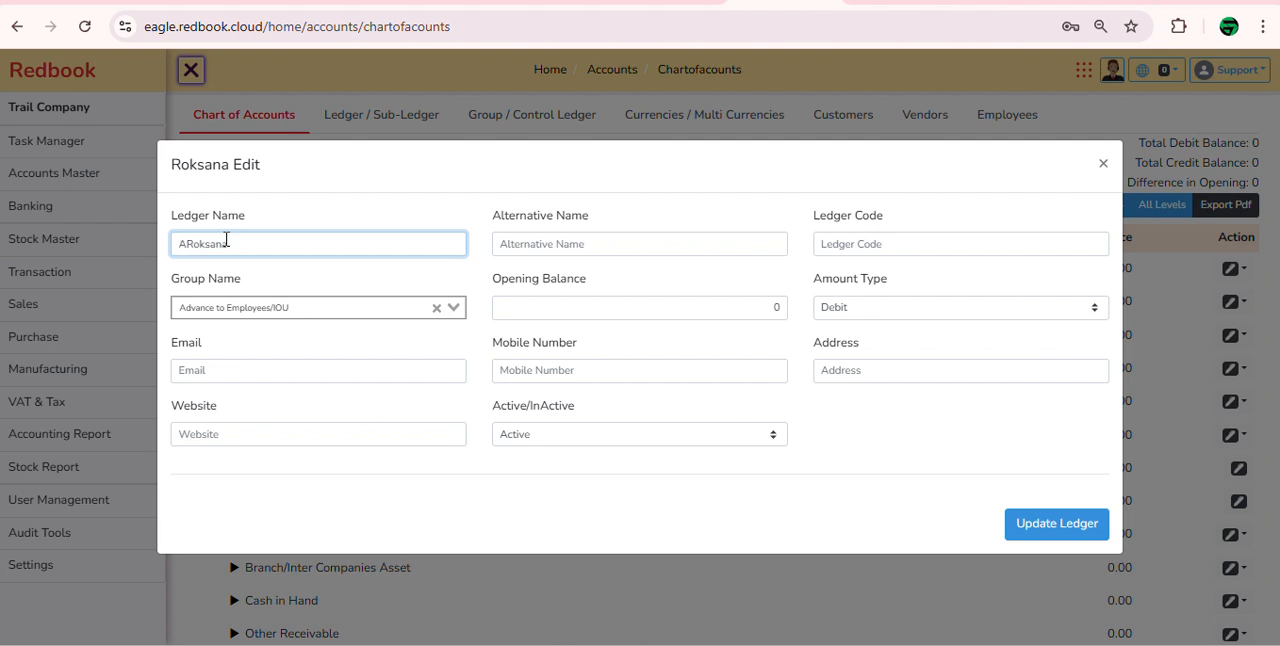
text(dv)
click(1046, 527)
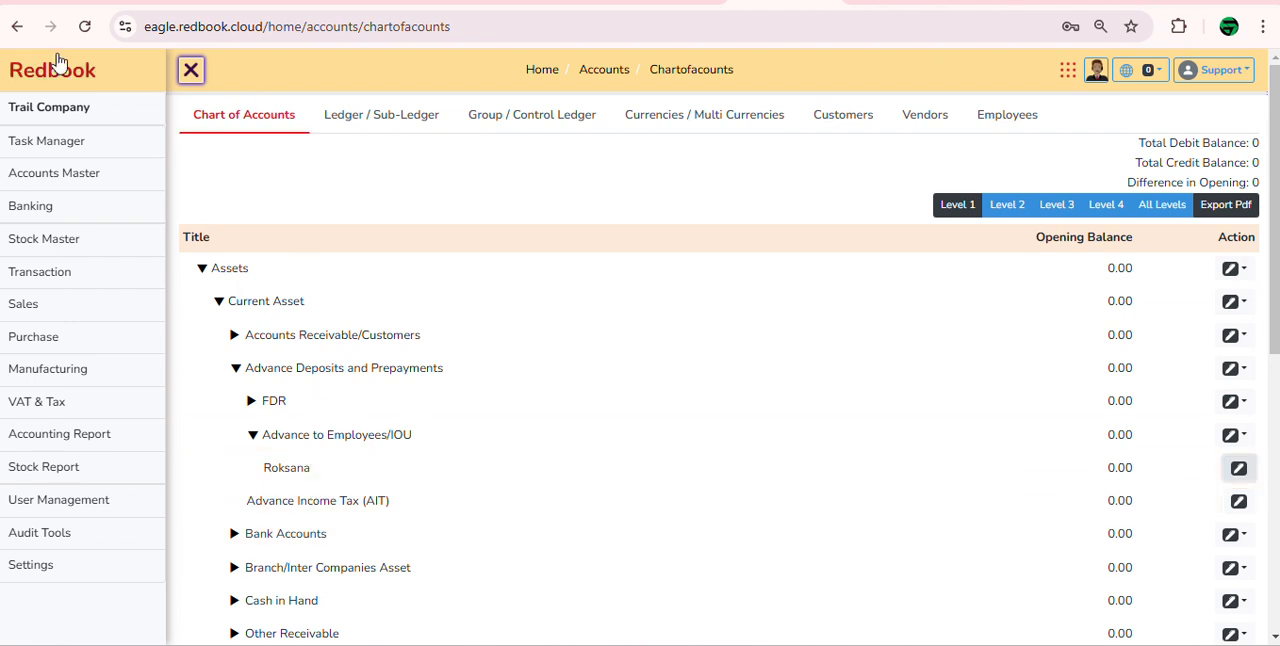
Step: Reload the chart of accounts and expand Current Asset down to Advance to Employees/IOU to check the renamed ledger
click(85, 27)
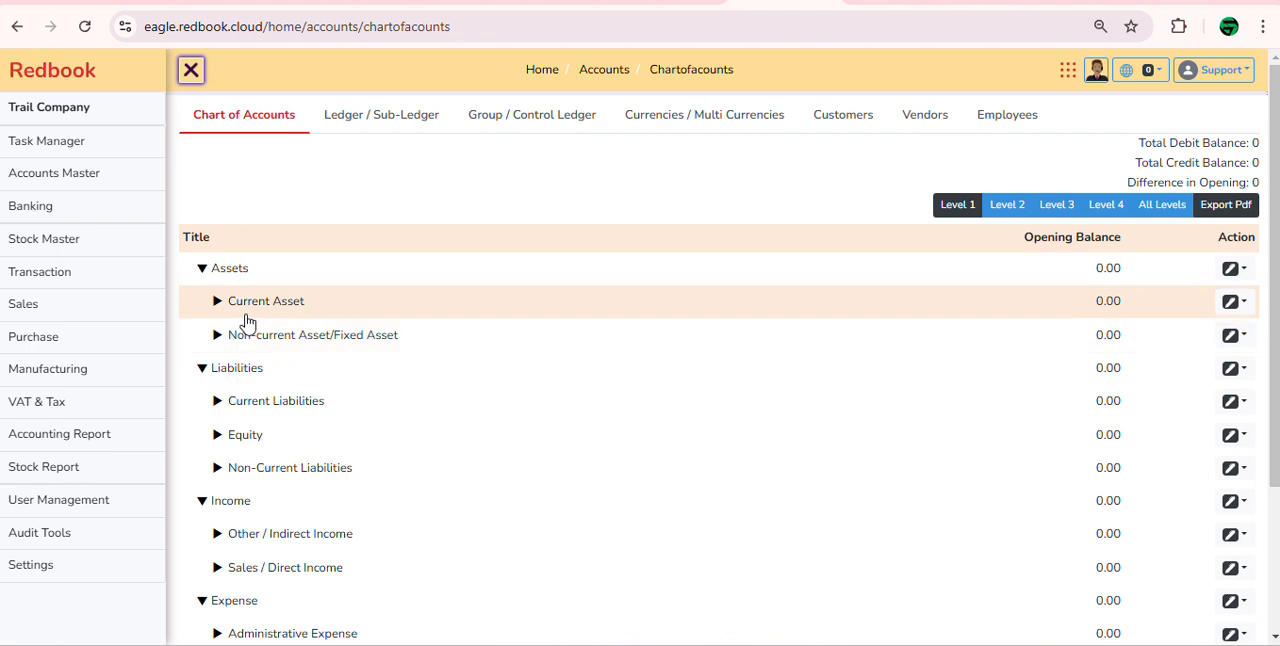
click(247, 316)
click(287, 366)
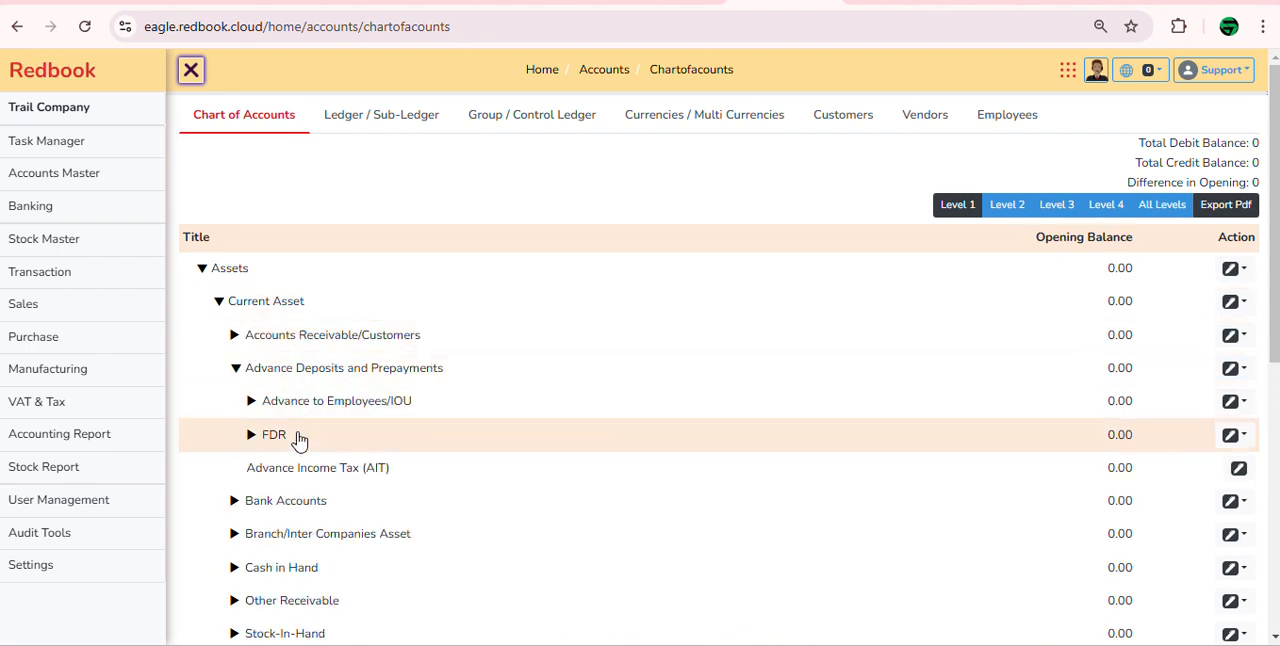
click(314, 403)
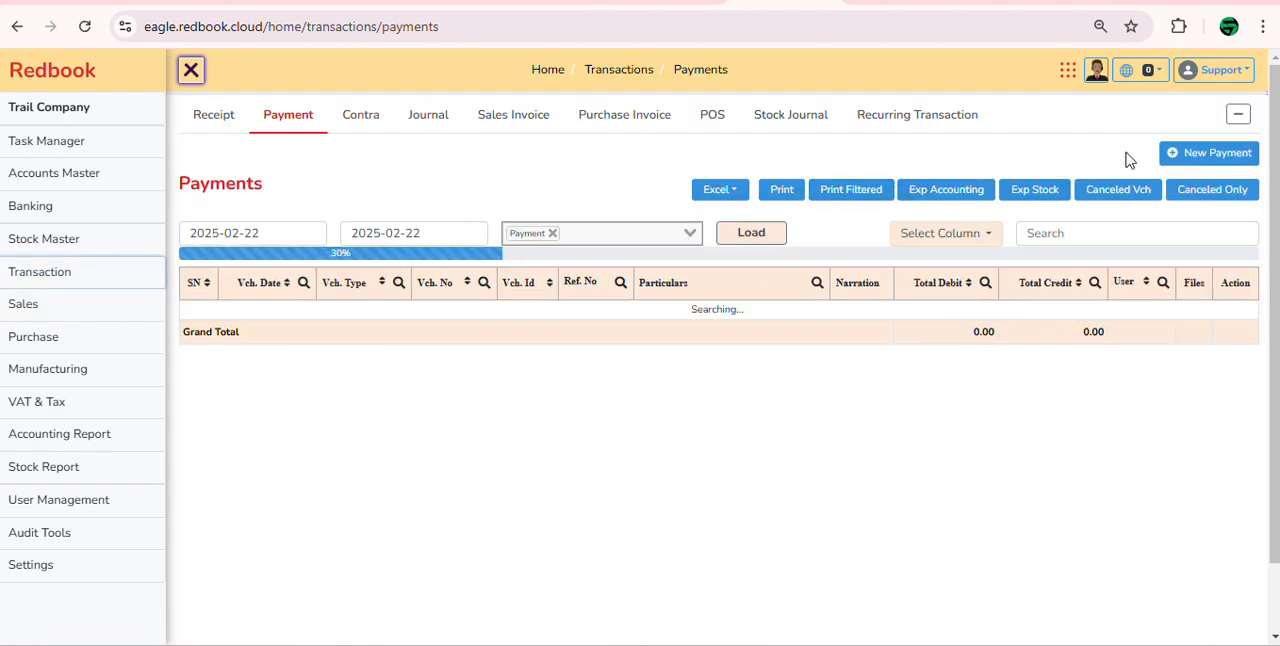
Step: Start a new payment entry and debit the employee's advance ledger with 10,000
click(1212, 156)
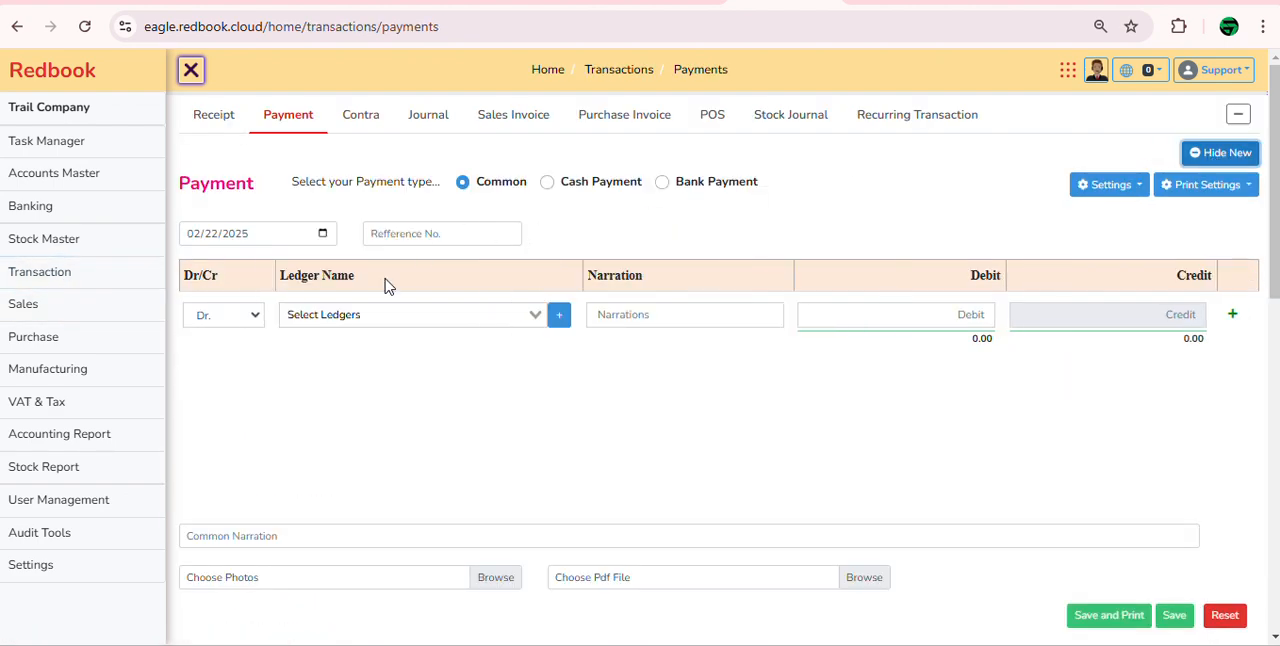
click(386, 314)
text(adv)
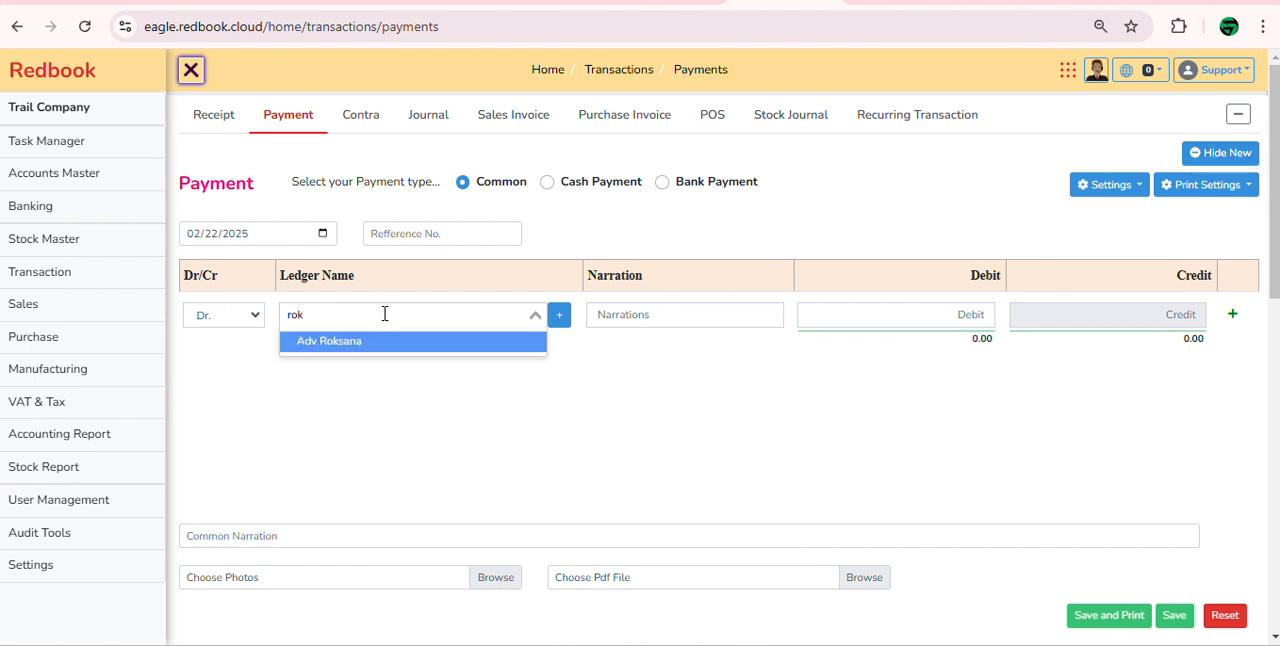
key(Return)
key(Tab)
key(Tab)
text(10000)
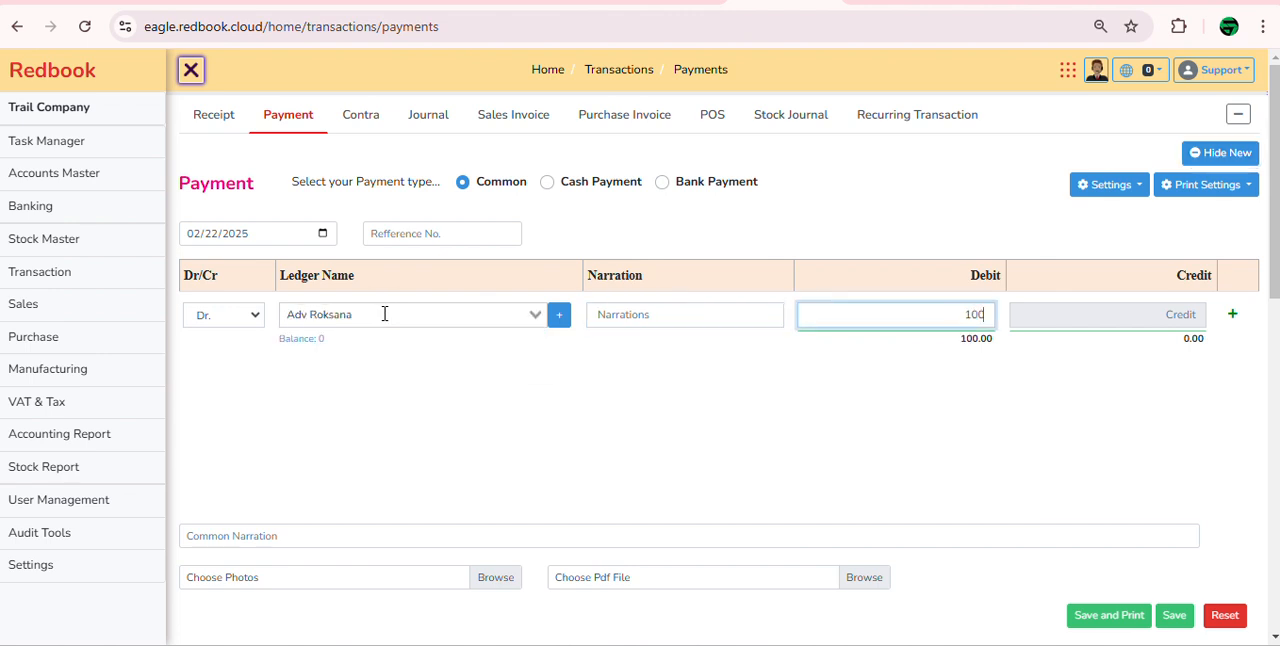
Step: Add a credit line for Petty Cash with 10,000 and save the payment entry
key(Tab)
key(Tab)
key(Tab)
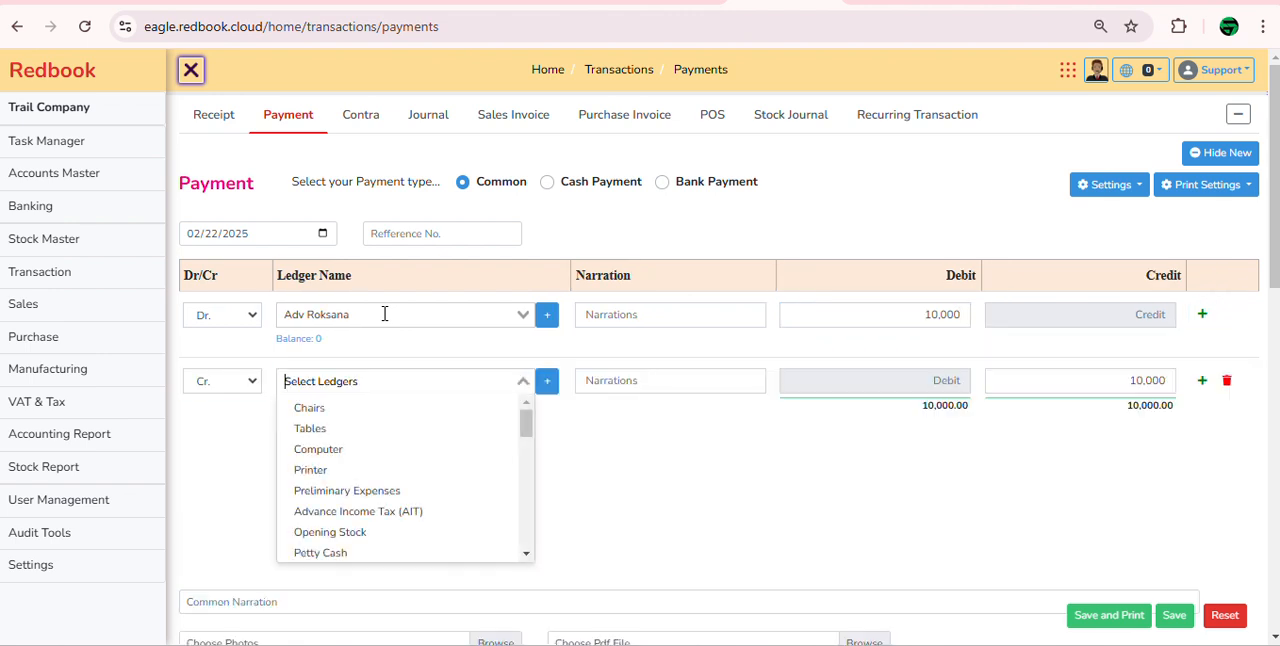
text(pet)
key(Return)
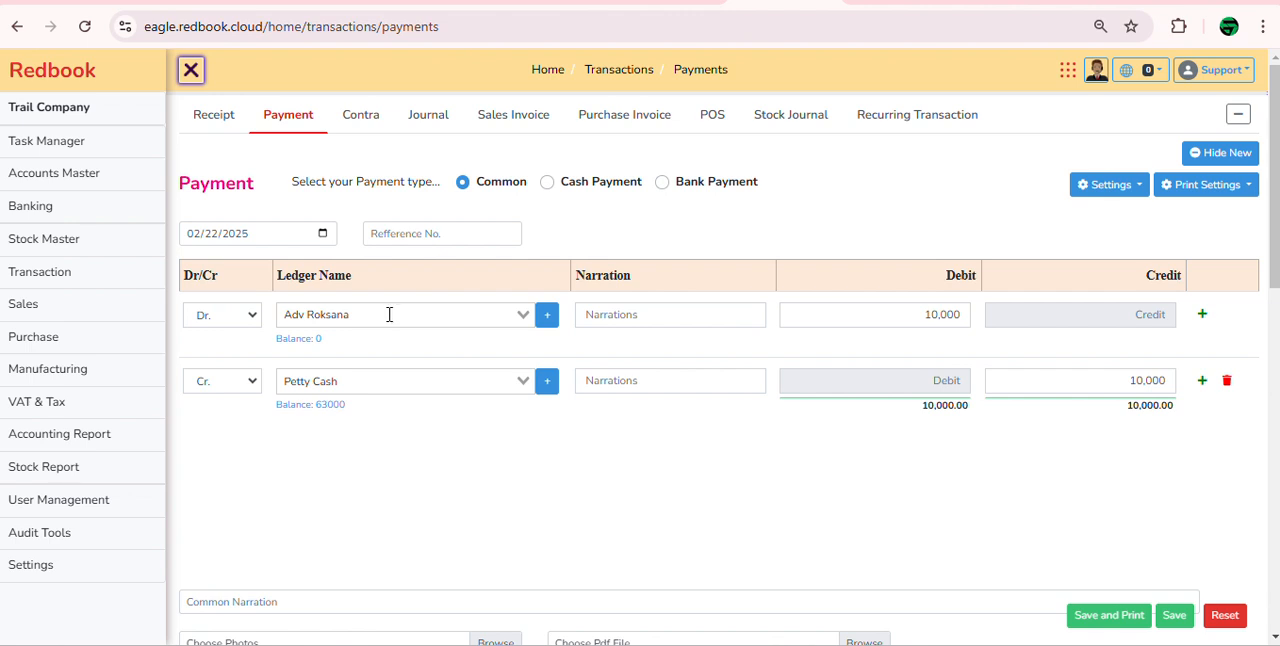
click(1180, 618)
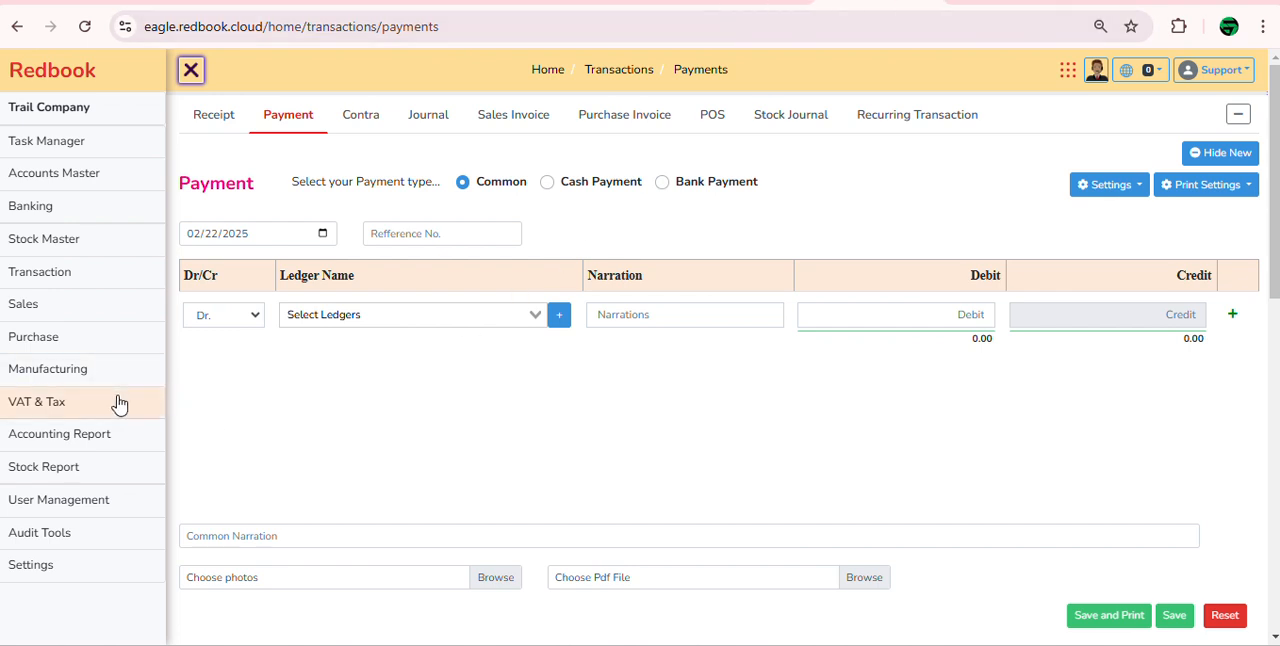
Step: Open the accounting Statement report in a separate browser tab and switch to it
click(129, 177)
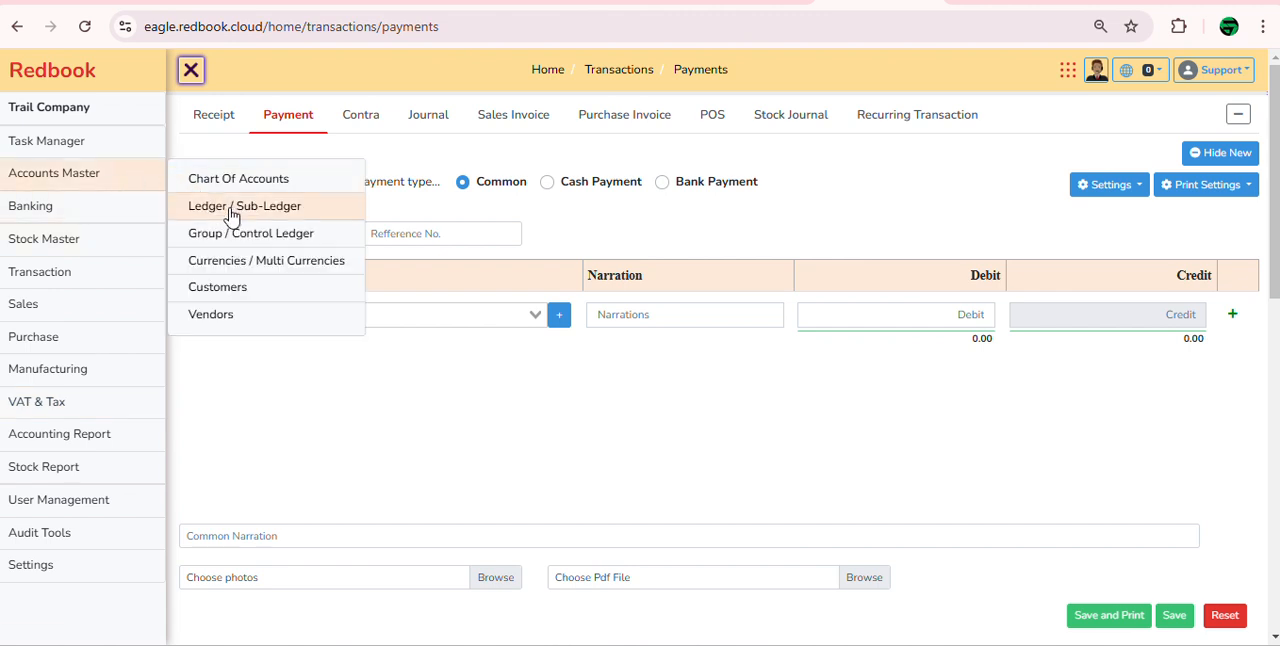
click(85, 435)
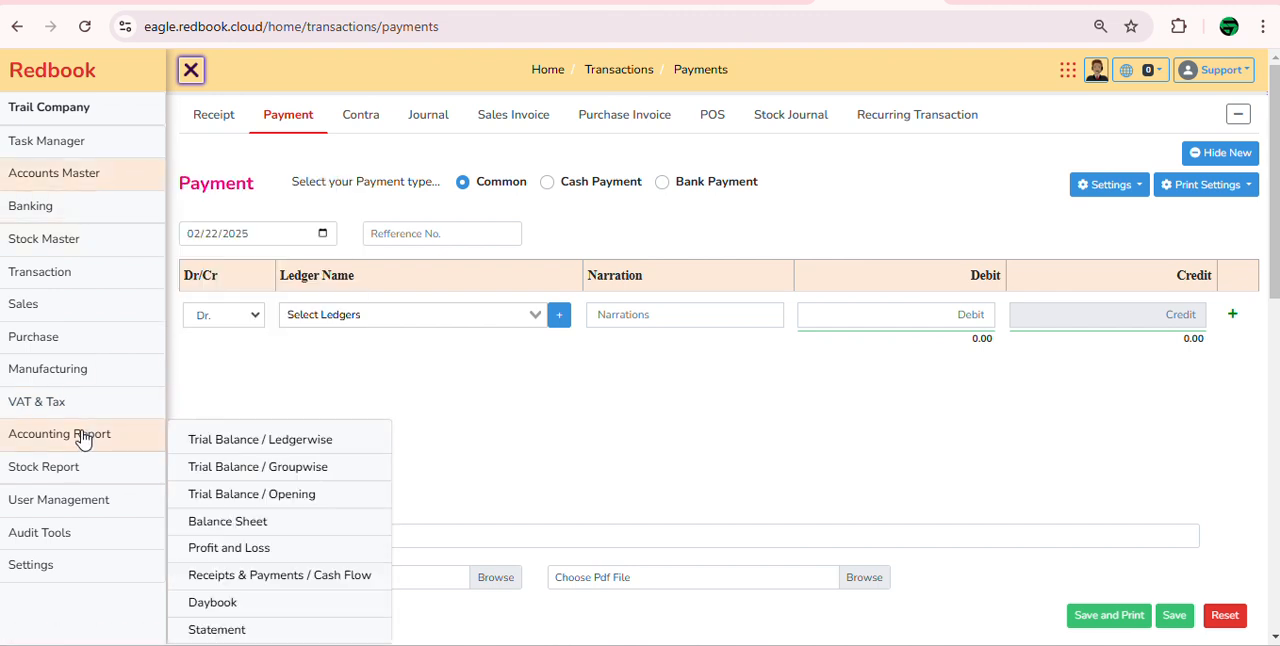
right_click(273, 633)
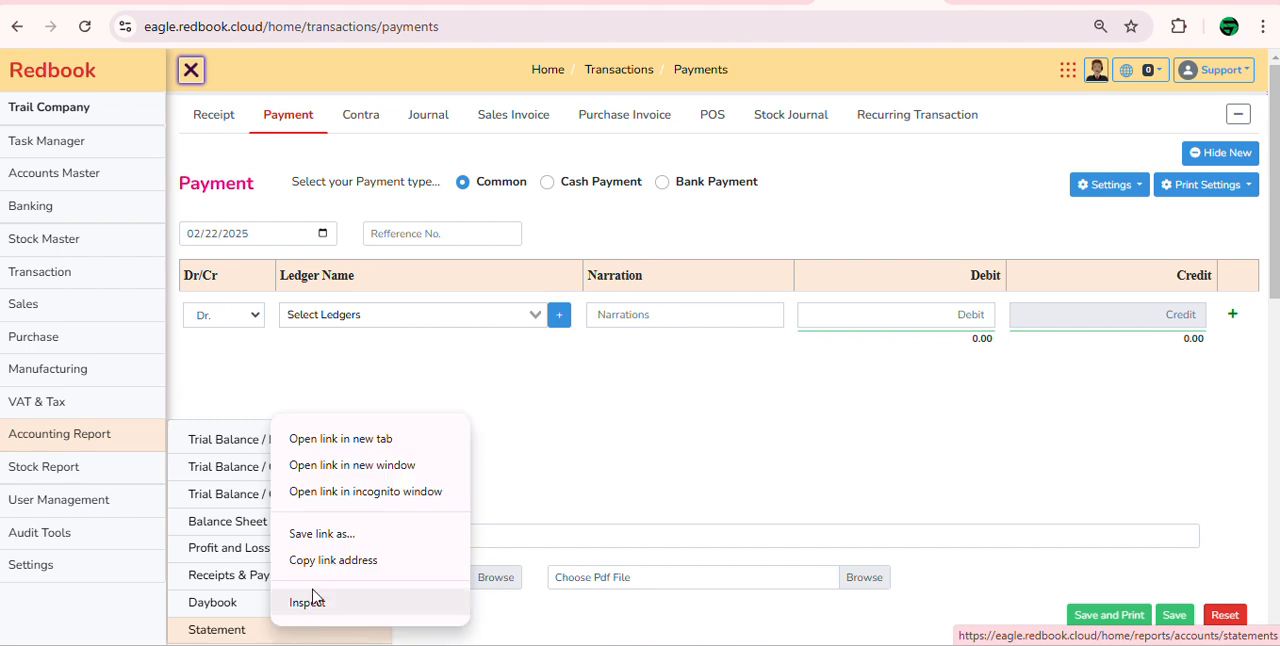
click(383, 440)
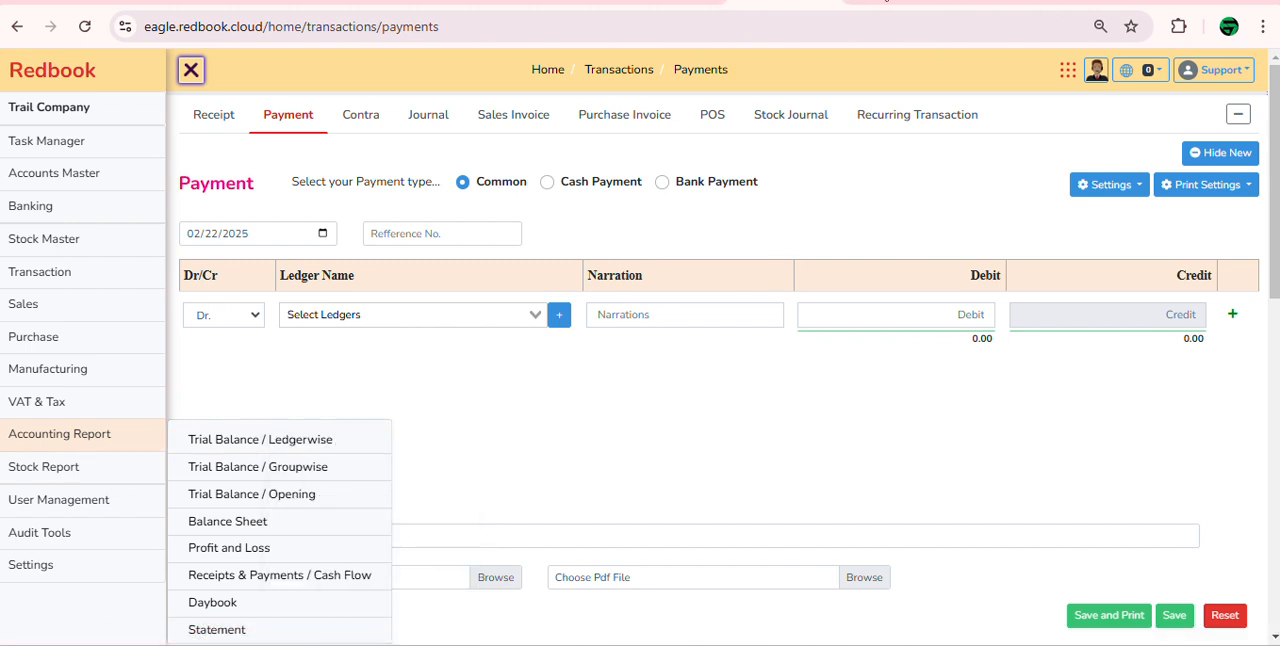
click(1003, 3)
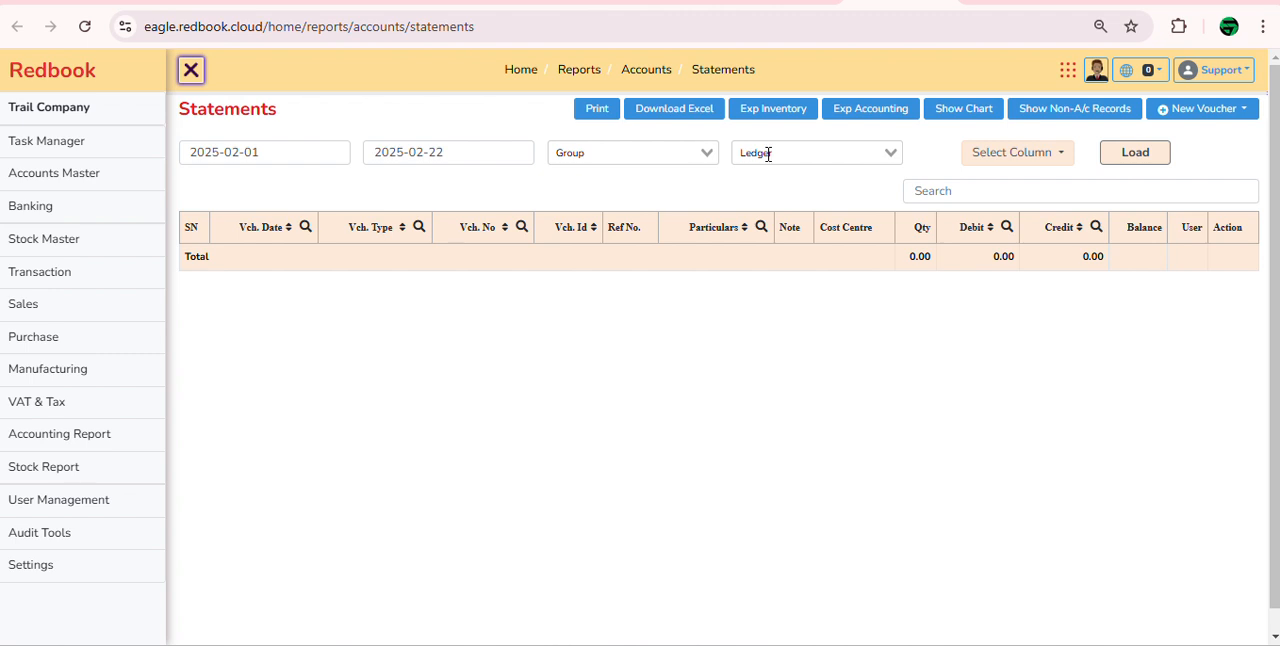
Step: Load the statement for the employee's advance ledger in the Advance to Employees/IOU group
click(648, 160)
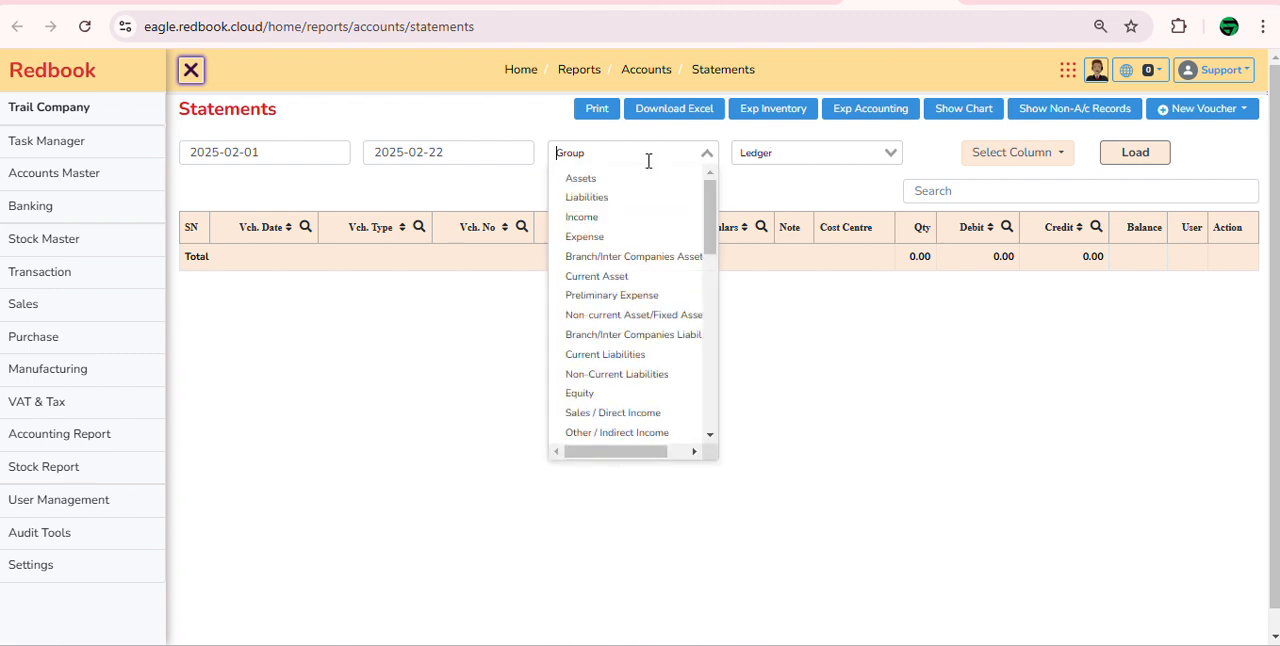
text(ad)
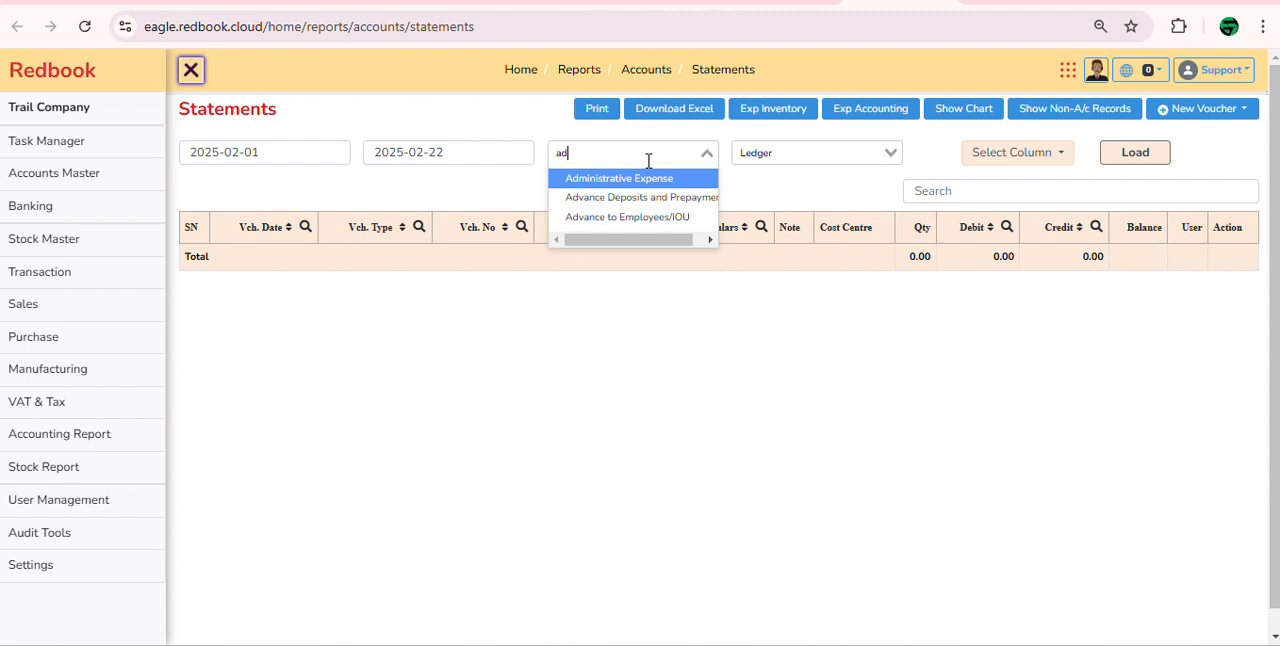
click(651, 217)
click(786, 150)
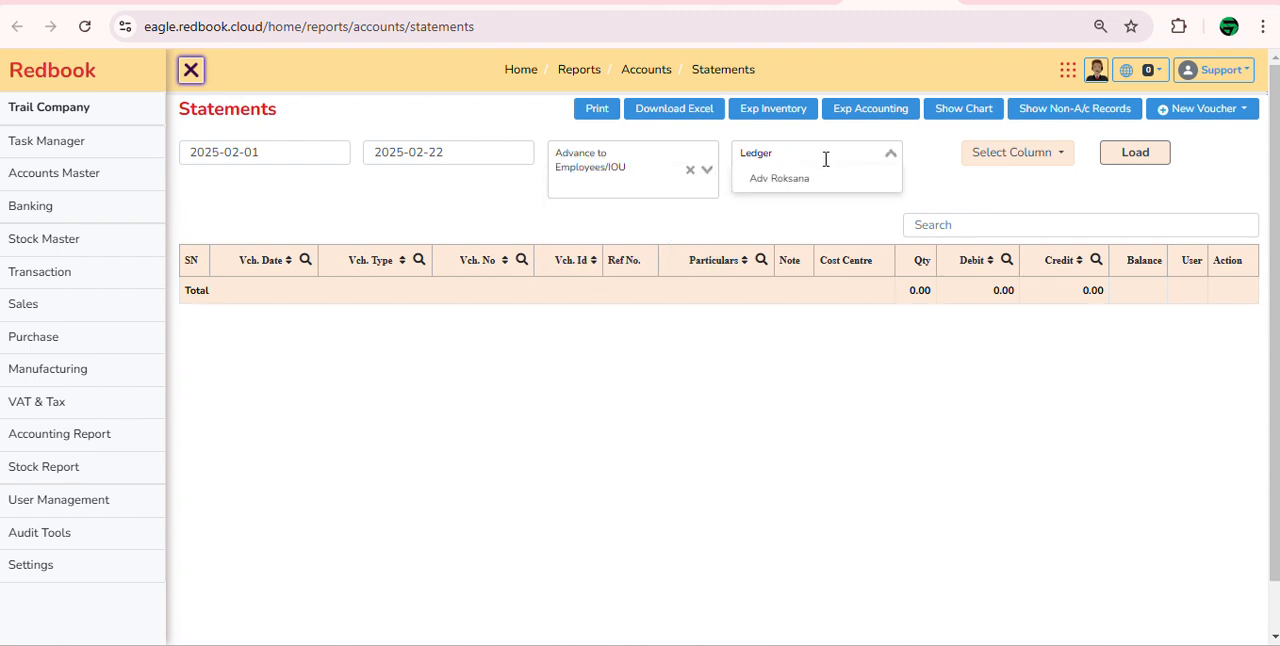
click(823, 181)
click(1133, 152)
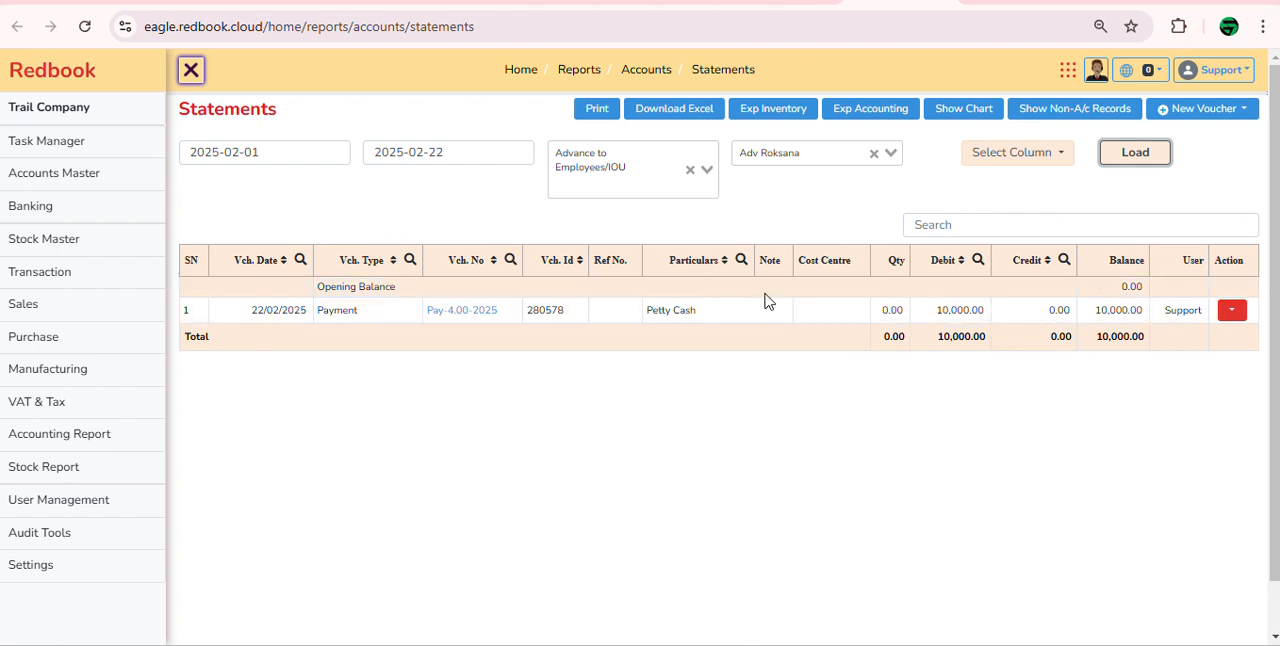
Step: Hide the Cost Centre, Note and Qty columns in the statement
click(1028, 158)
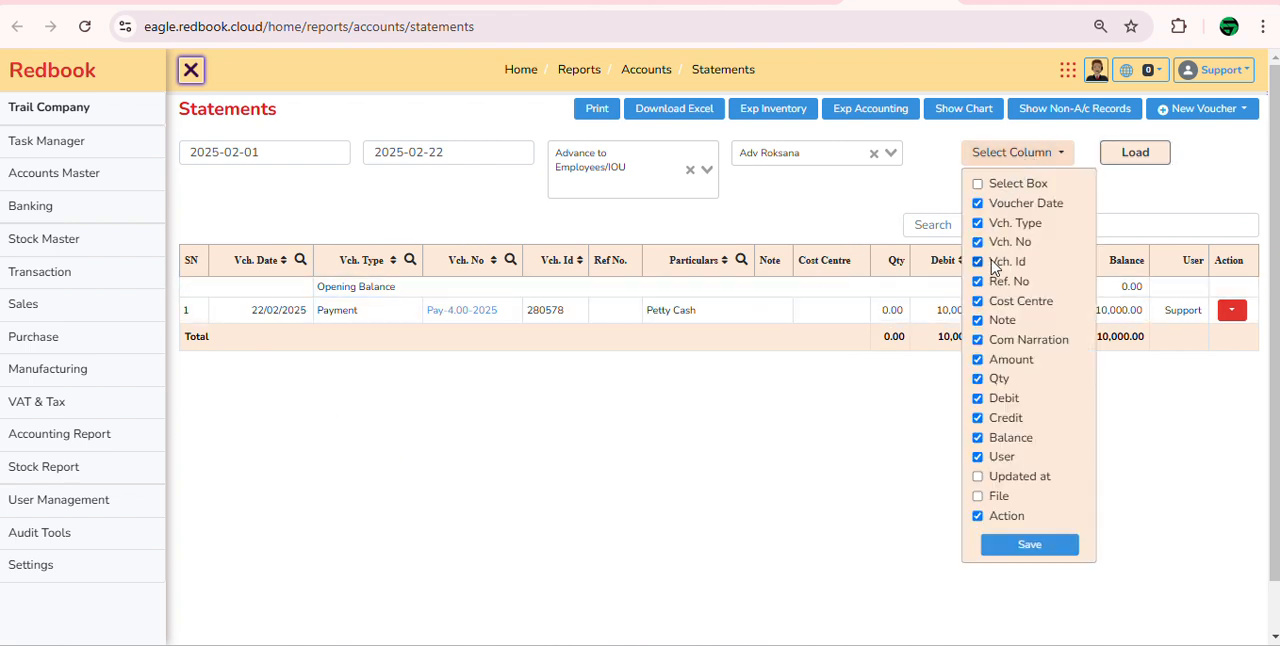
click(979, 308)
click(1029, 160)
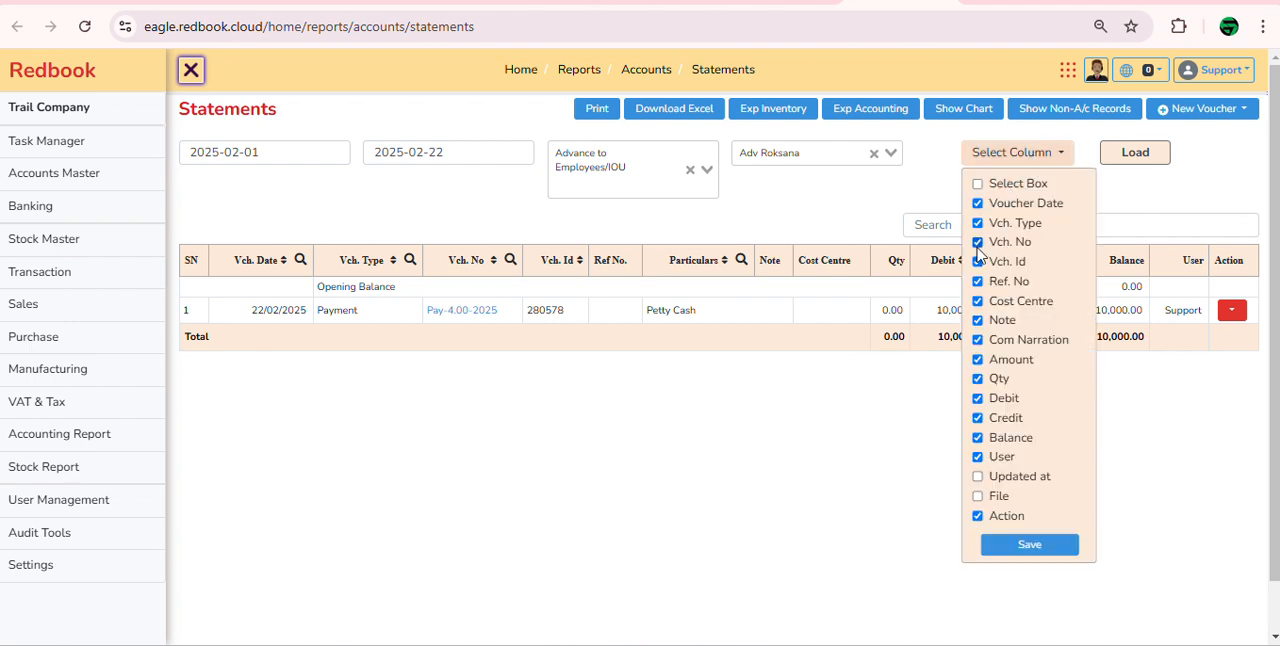
click(980, 303)
click(980, 321)
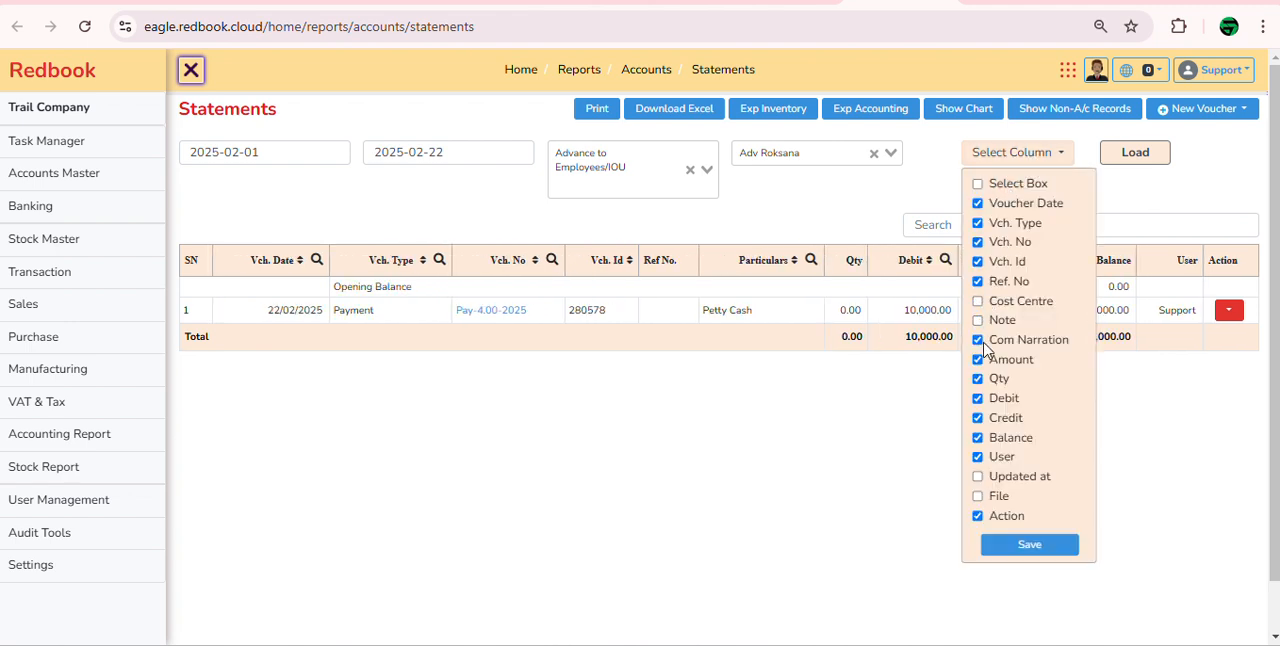
click(978, 379)
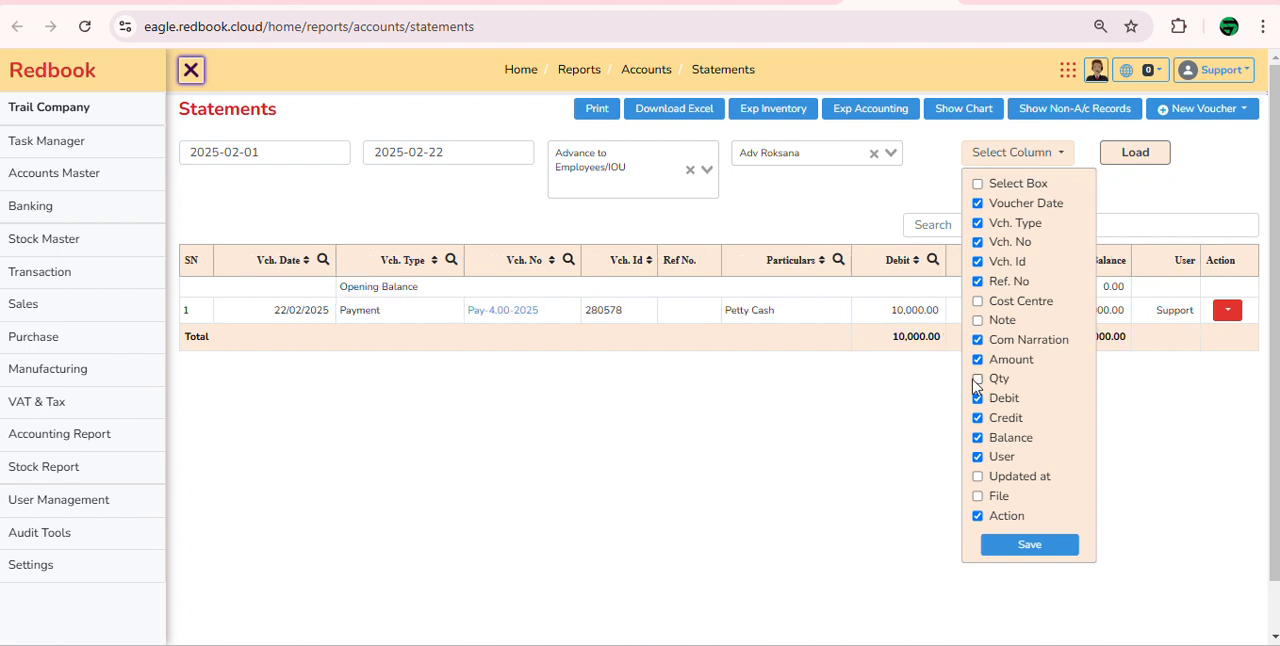
click(847, 416)
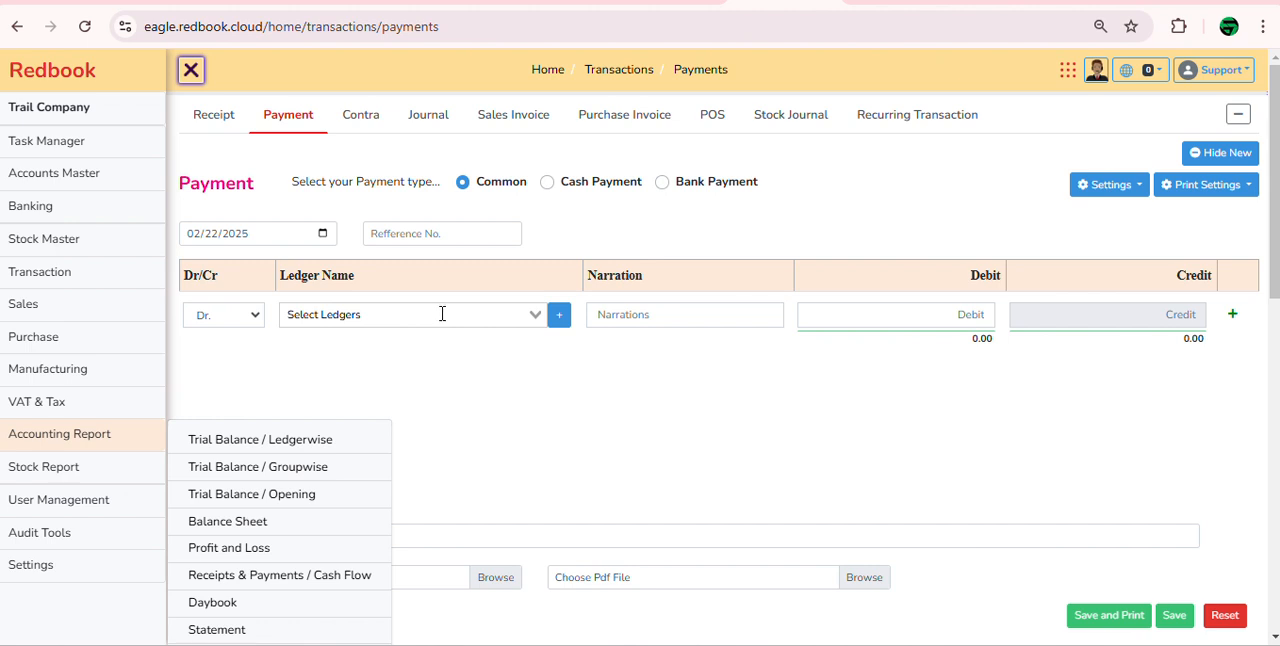
Step: Start a new journal entry and choose Entertainment Expense as the ledger of the debit line
click(432, 120)
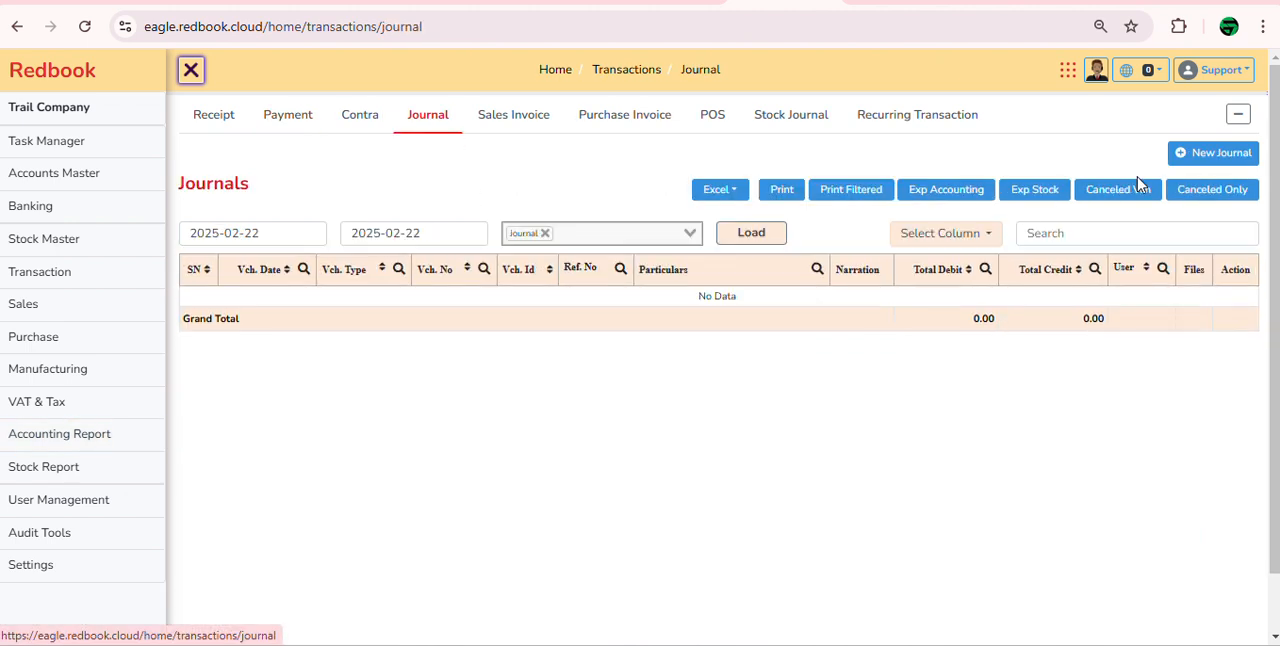
click(1222, 153)
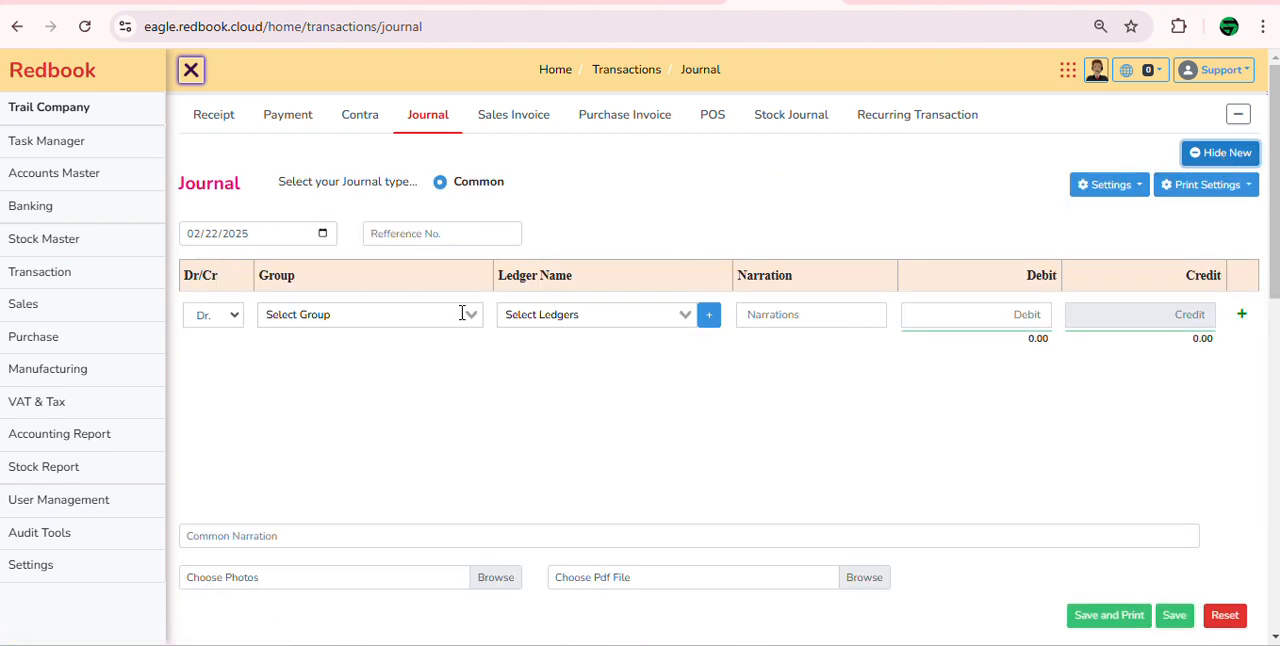
click(538, 318)
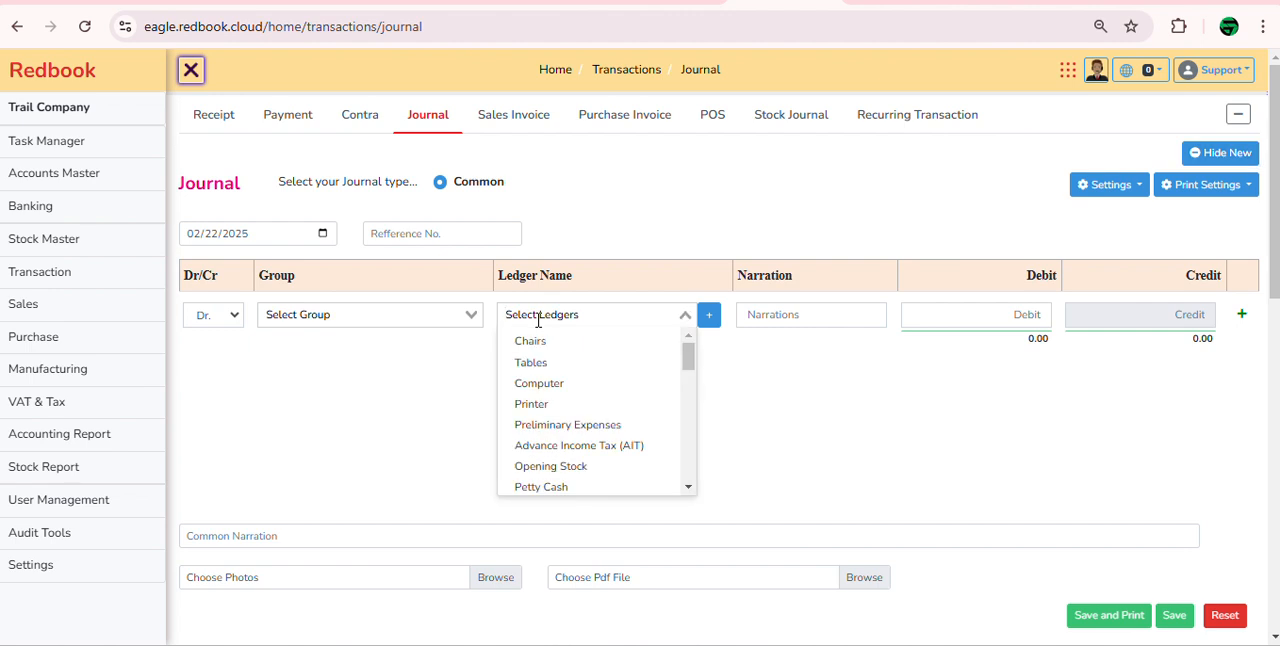
text(ent)
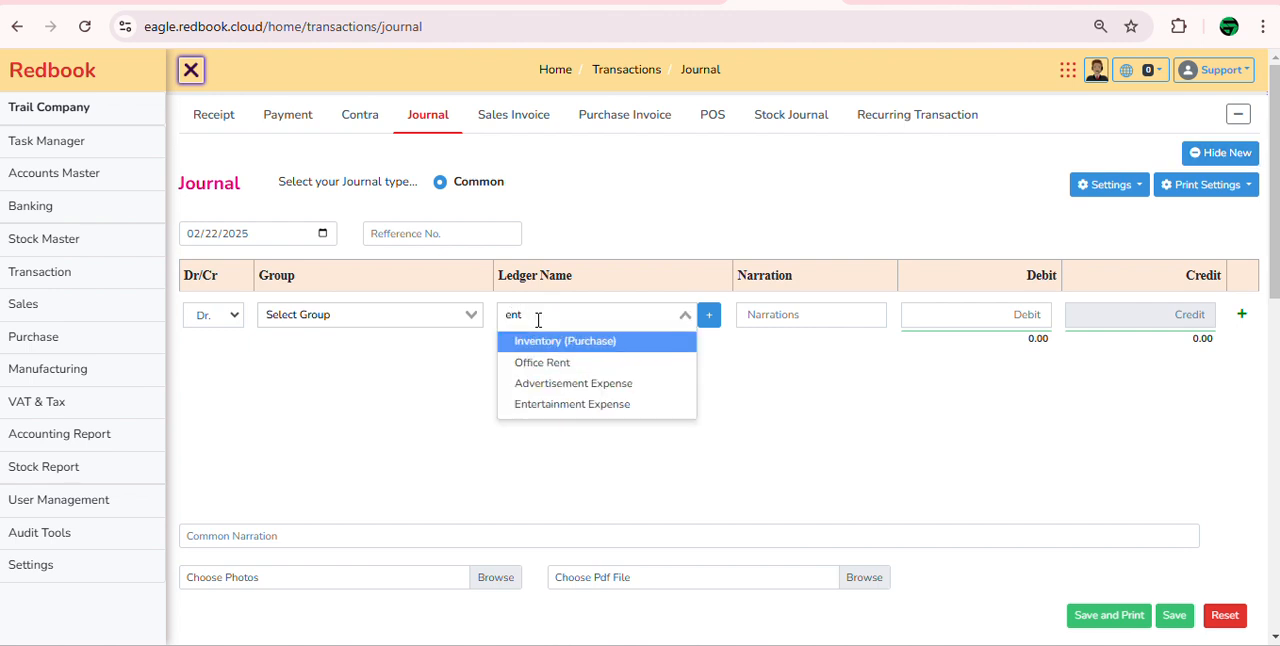
key(Down)
key(Down)
key(Down)
key(Return)
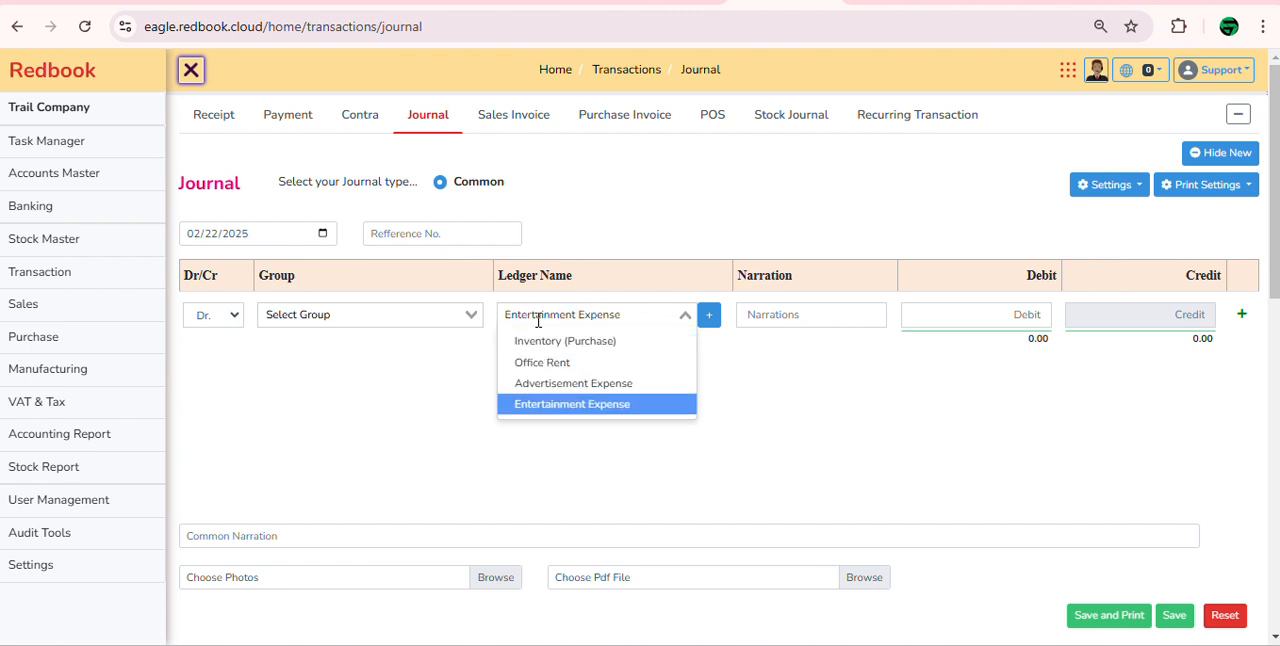
Step: Set the Entertainment Expense line's debit to 3,000 and add a second journal line
key(Tab)
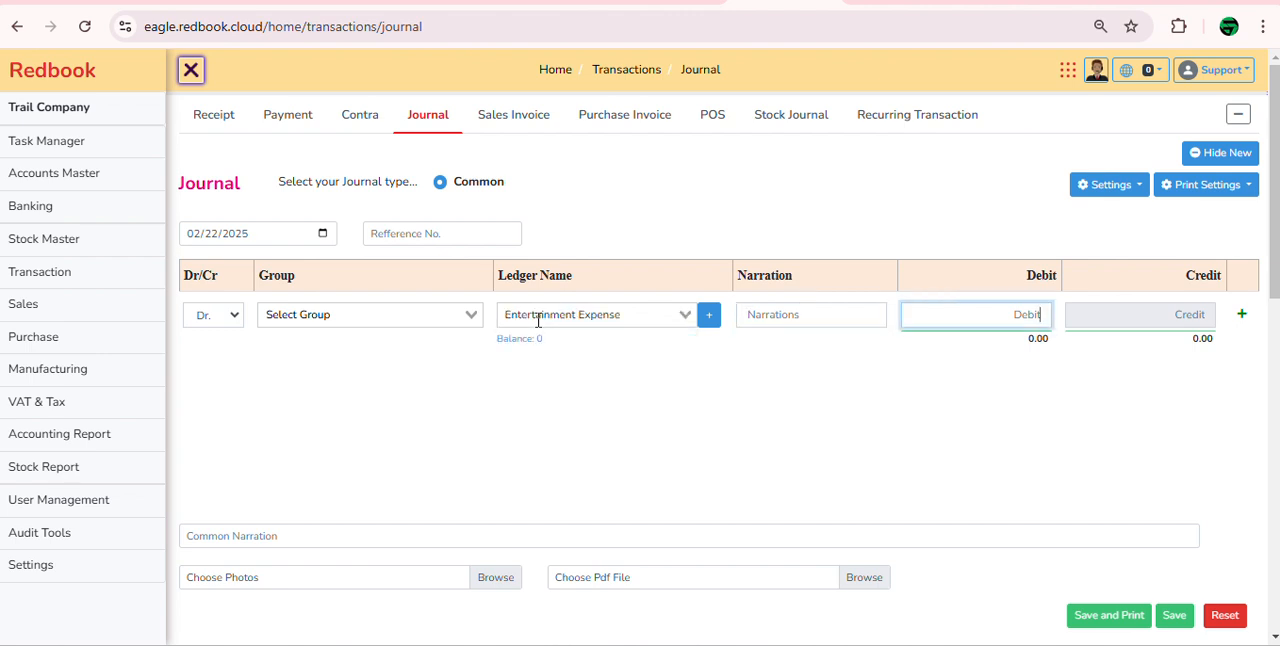
text(3000)
key(Tab)
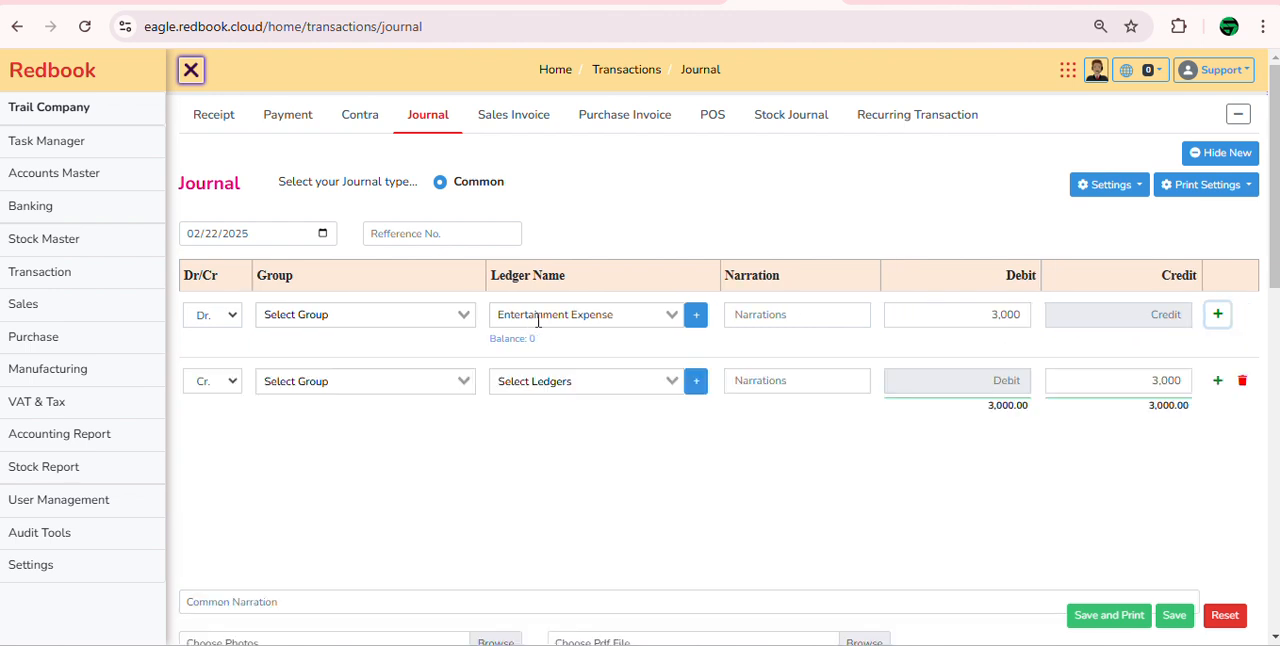
Step: Make the second journal line a debit of 5,000 to the Office Suppliers ledger
key(Tab)
key(Up)
key(Tab)
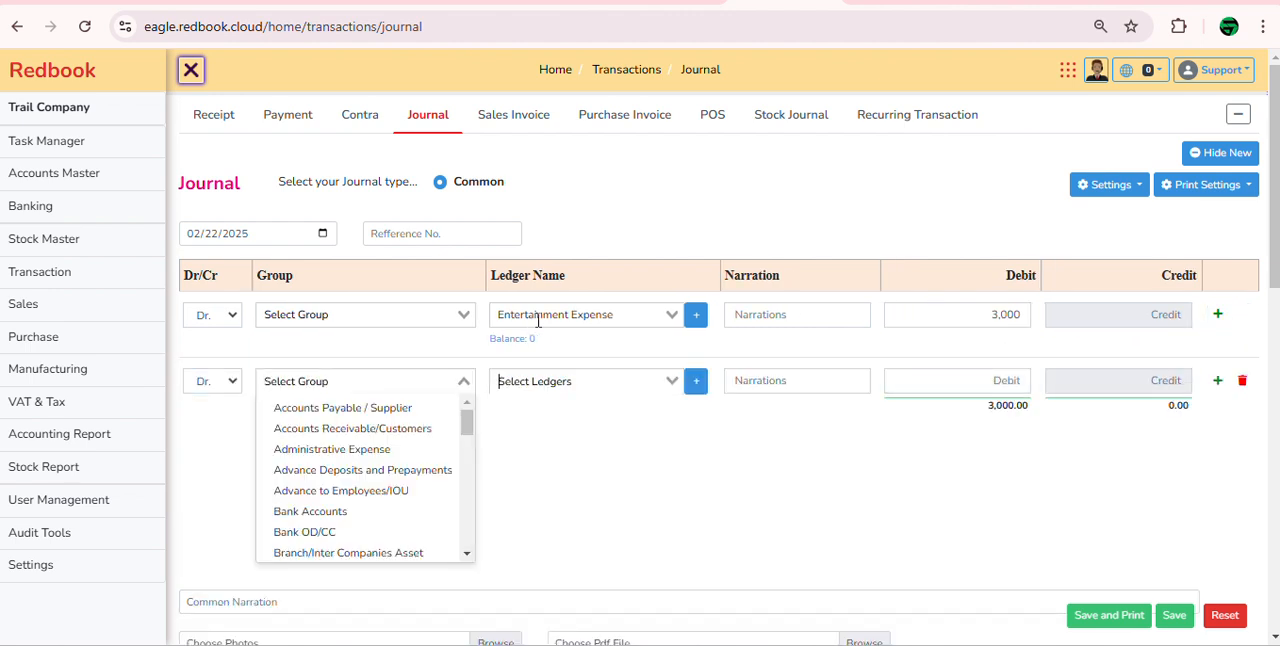
key(Tab)
text(offi)
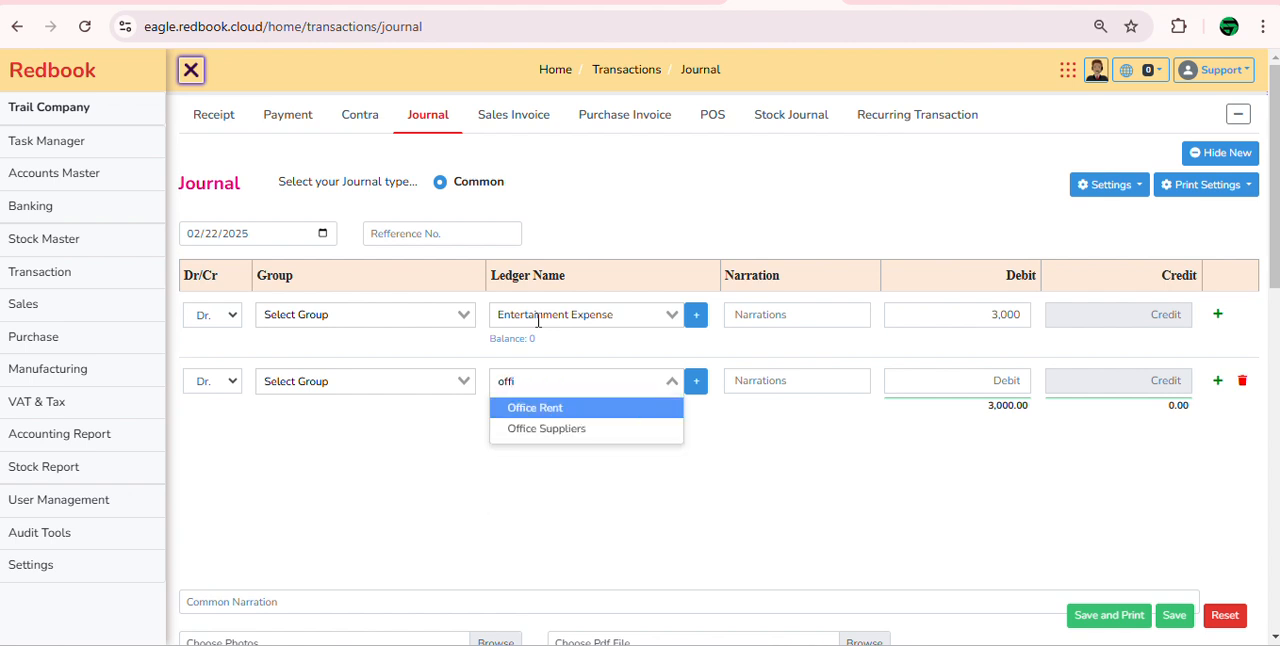
key(Down)
key(Return)
key(Tab)
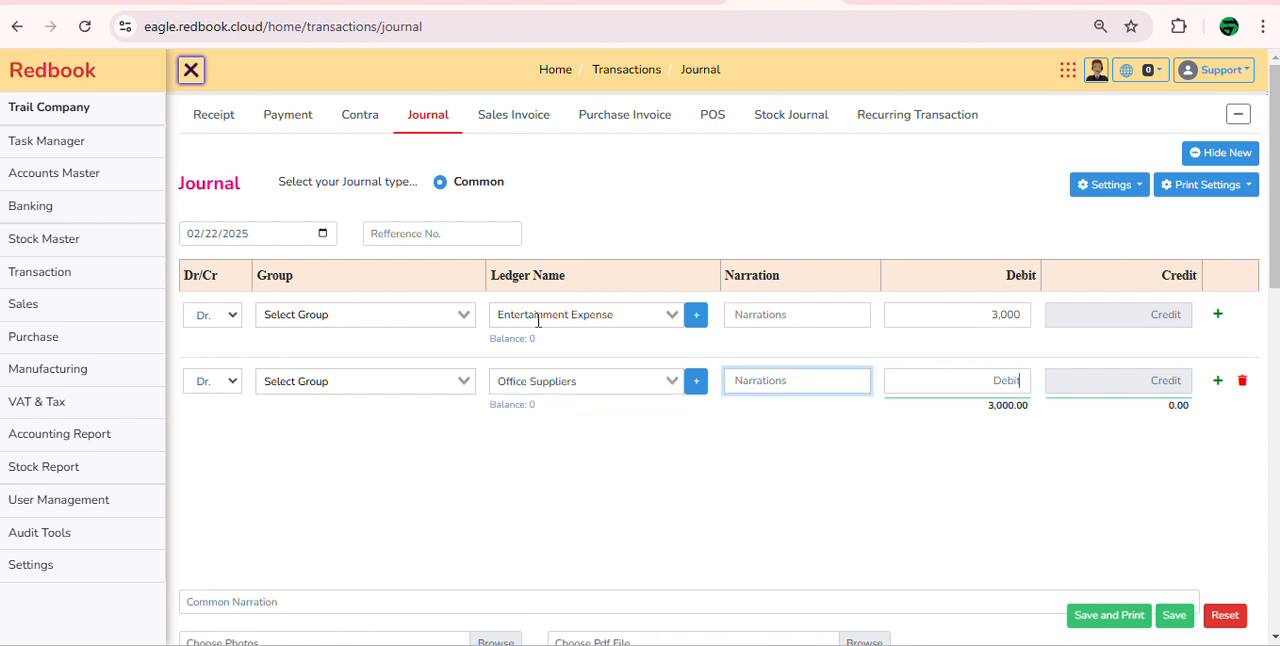
key(Tab)
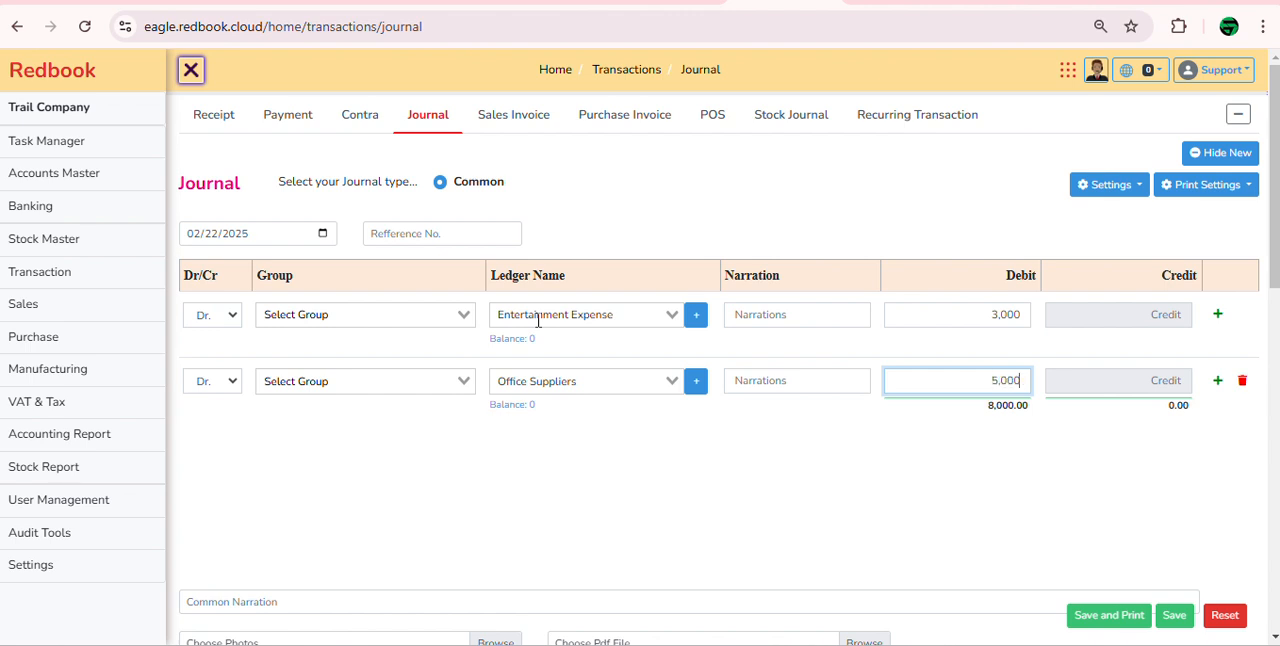
Step: Add a third journal line crediting 8,000 to the employee's advance ledger
key(Tab)
key(Return)
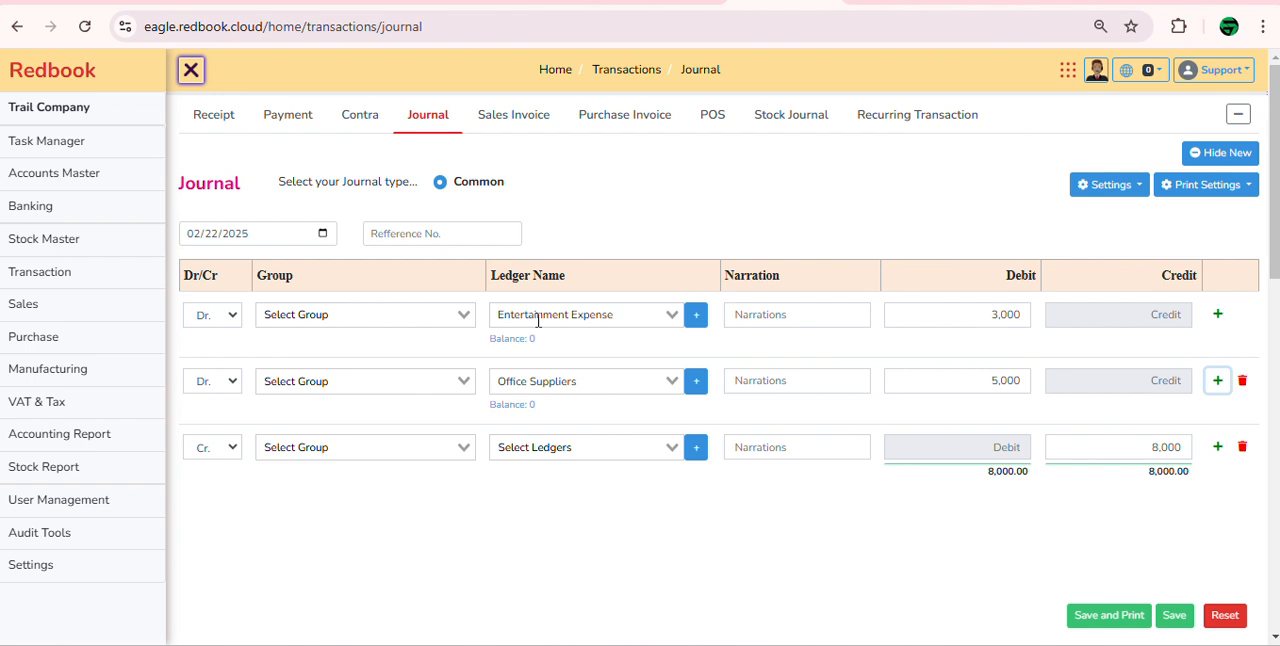
key(Tab)
key(Tab)
key(Tab)
text(ad)
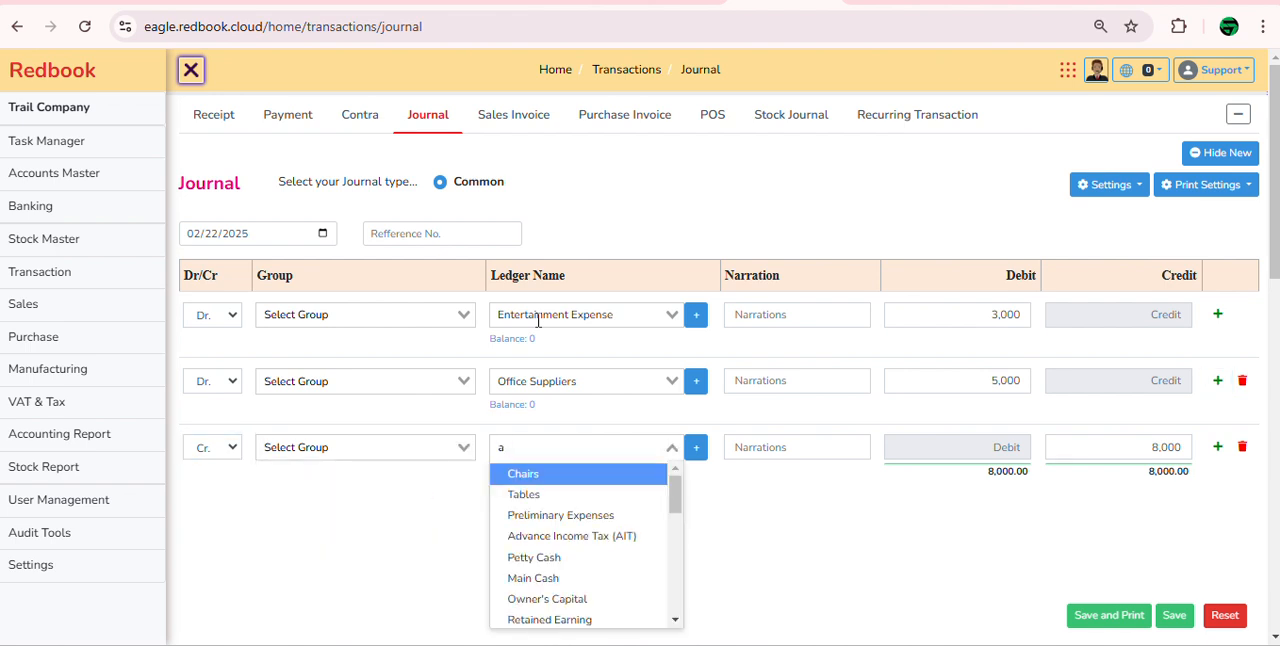
key(Down)
key(Down)
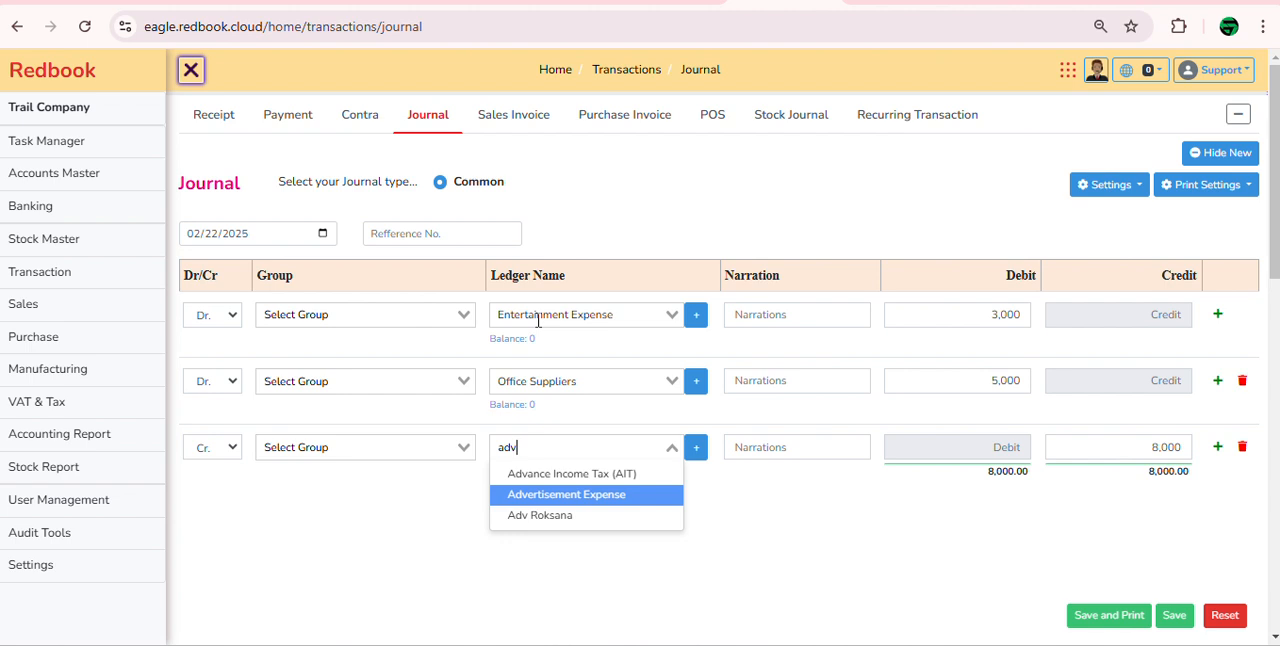
key(Return)
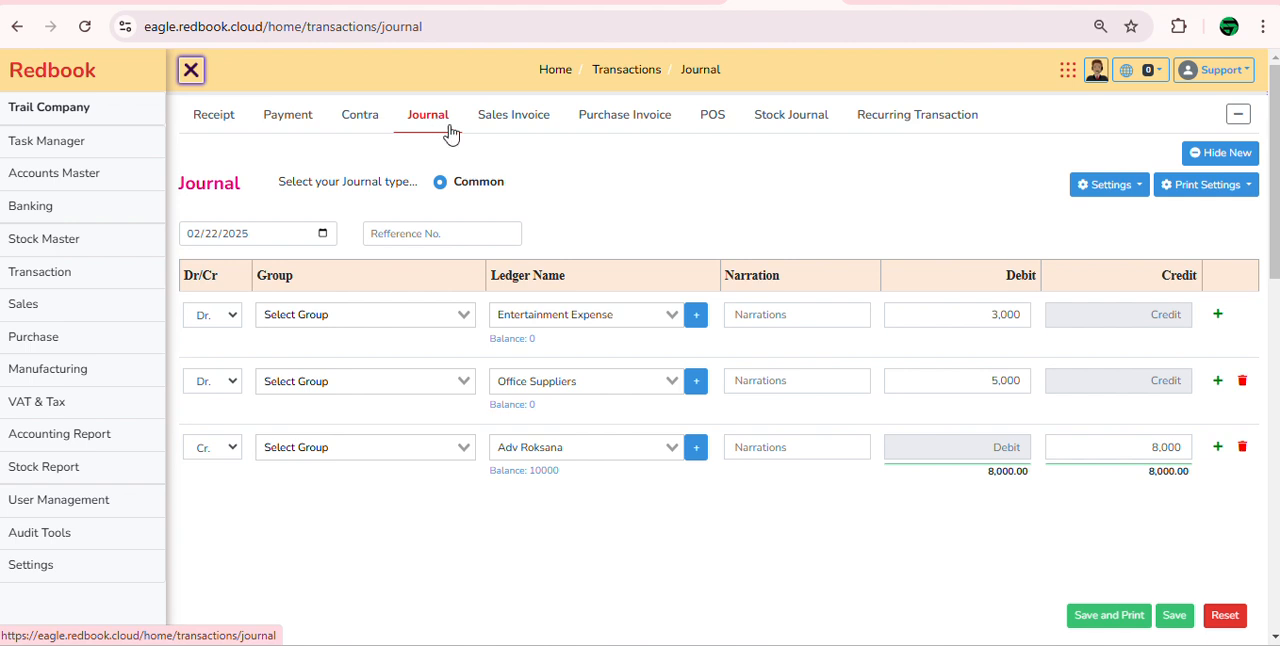
Step: Enter "adjustment with expense," as the journal's common narration
scroll(517, 443, down, 2)
click(360, 479)
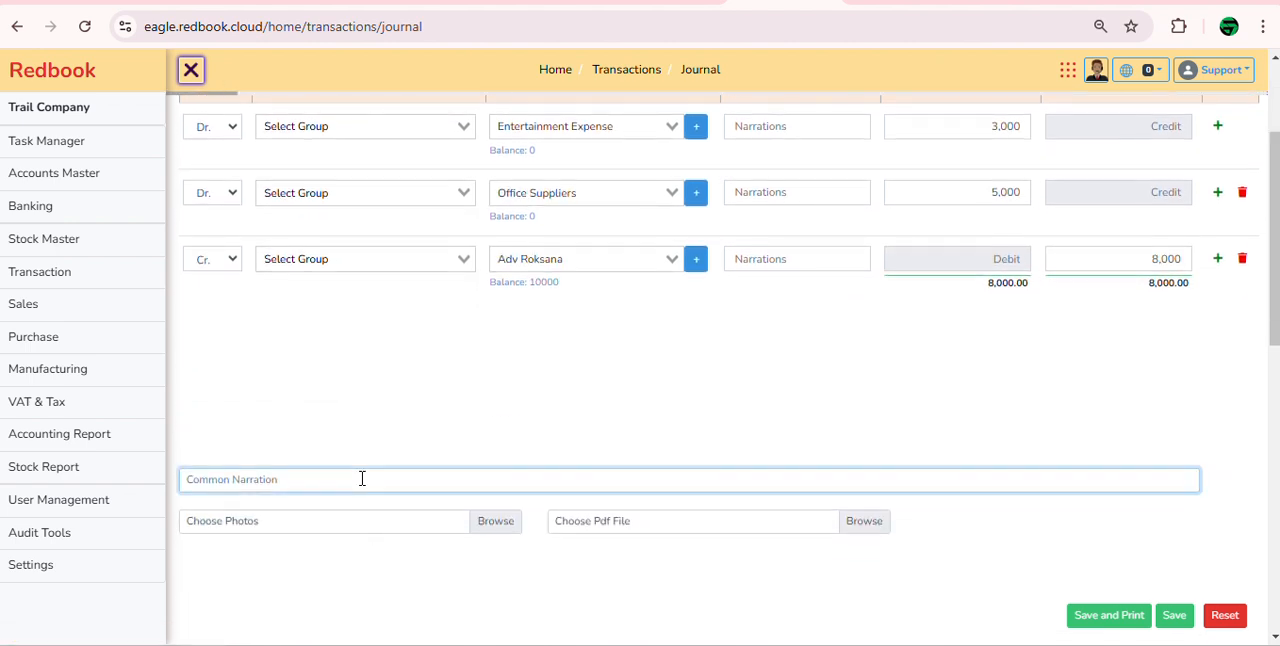
text(adjustment with expense.)
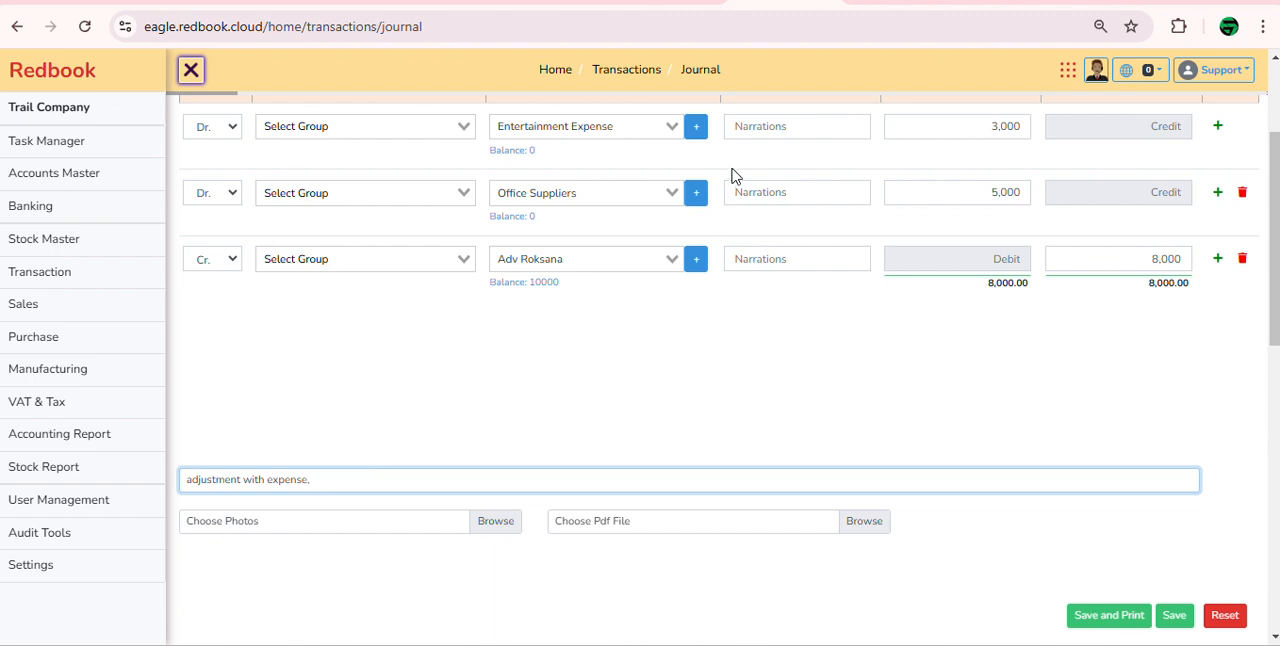
Step: Enter the line narrations "bill 35355" for Entertainment Expense and "bill 33636" for Office Suppliers
click(799, 120)
text(bill)
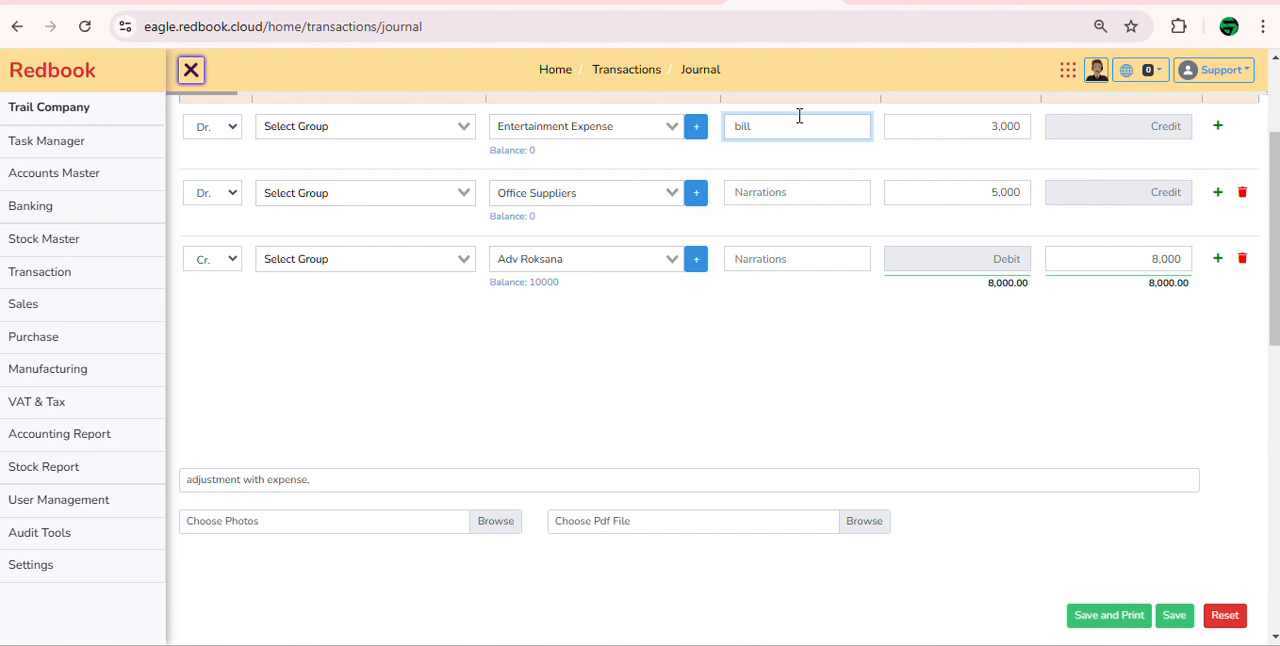
text( 35355)
click(775, 191)
text(bill 336)
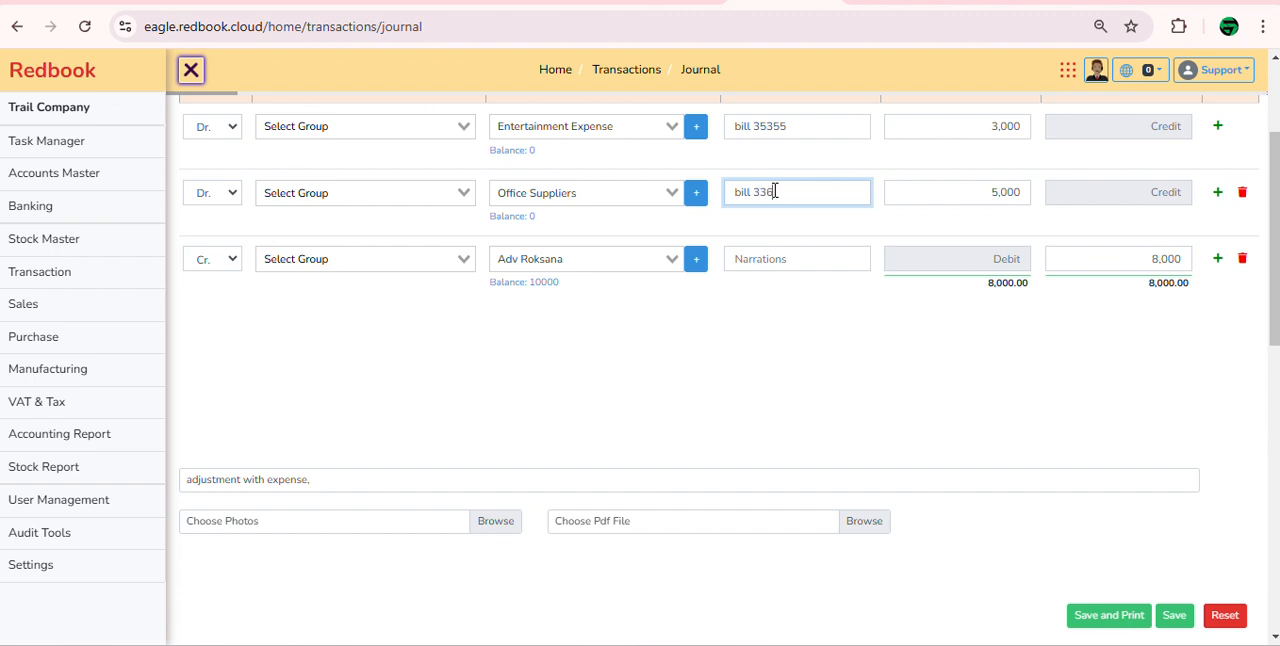
text(36)
Step: Attach the photo "WhatsApp Image 2024-06-27 at 10.59.51 AM.jpeg" to the journal entry and save it
click(509, 524)
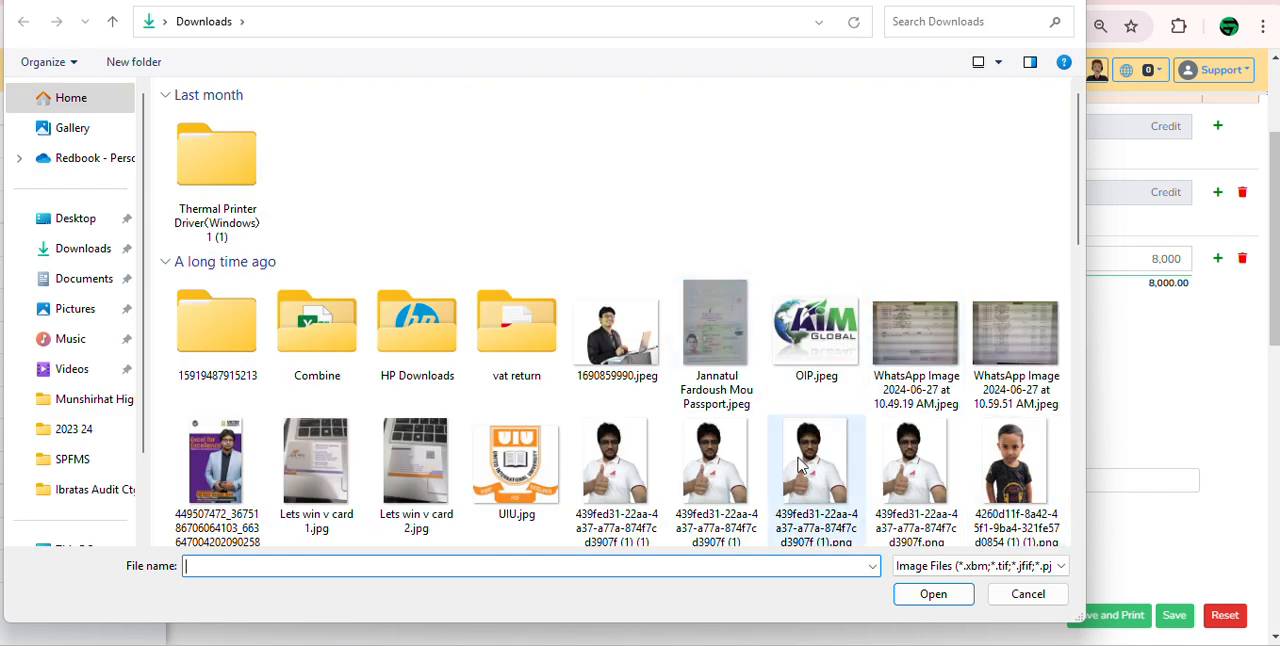
double_click(1035, 350)
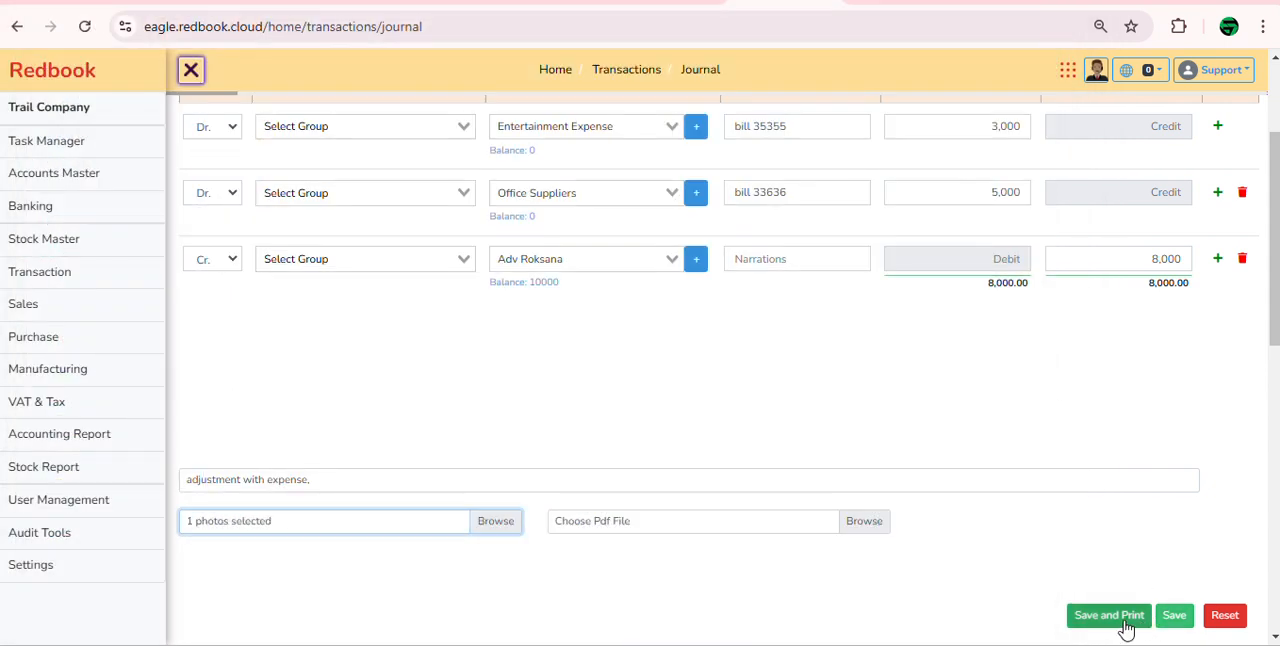
scroll(1127, 628, up, 1)
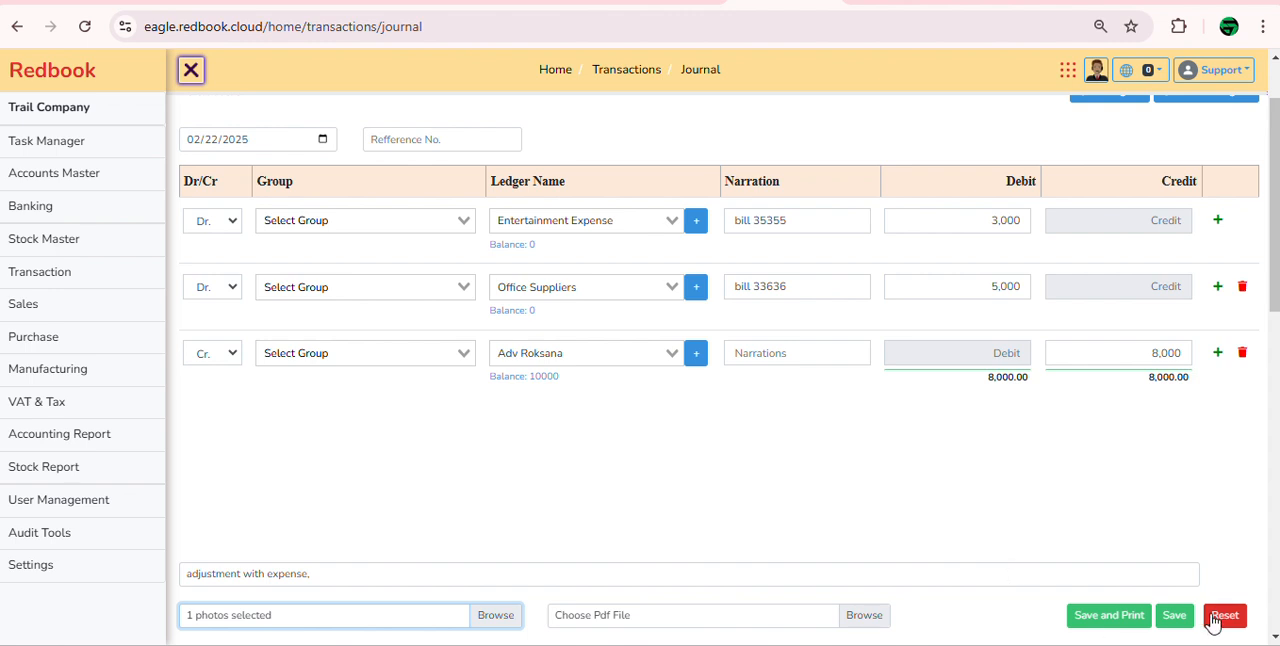
click(1174, 615)
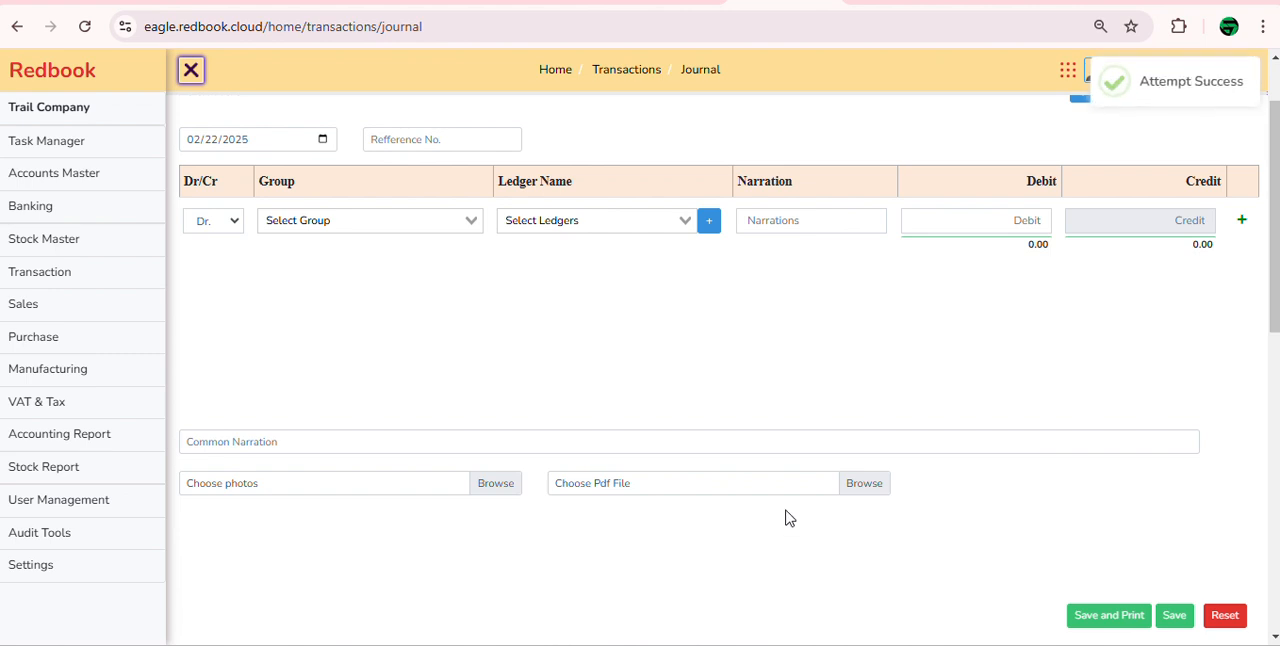
Step: Reload the employee's advance ledger statement and check the balance after the journal entry
click(900, 3)
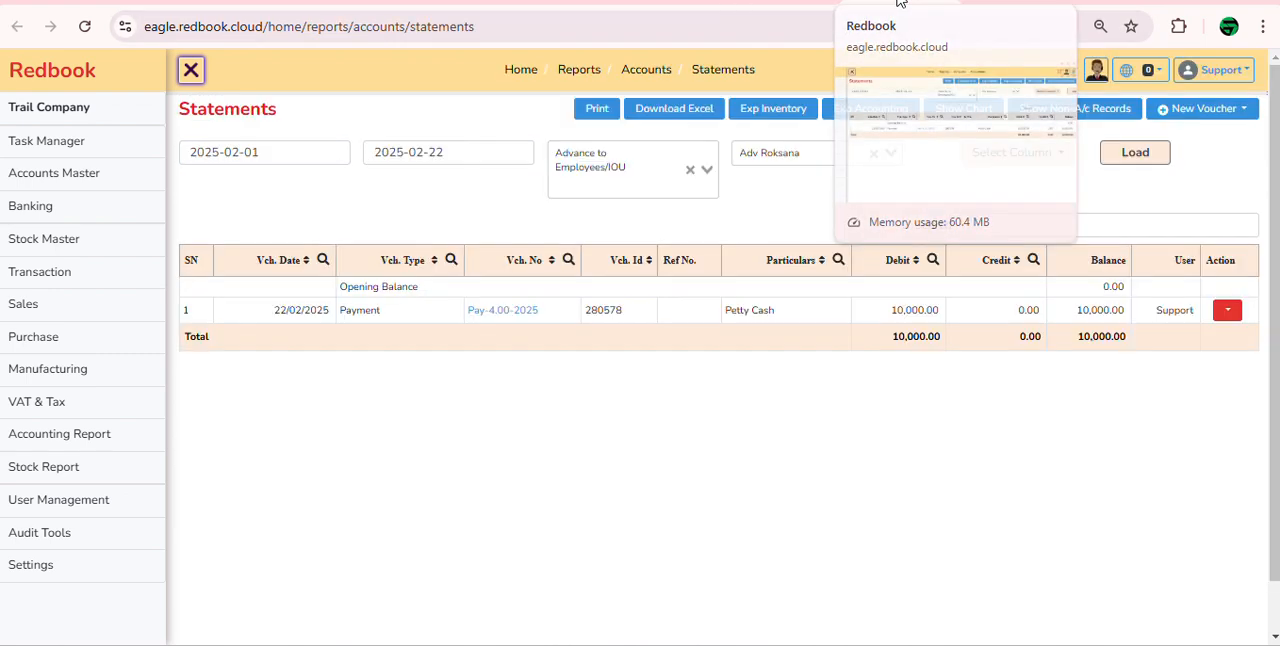
click(1125, 157)
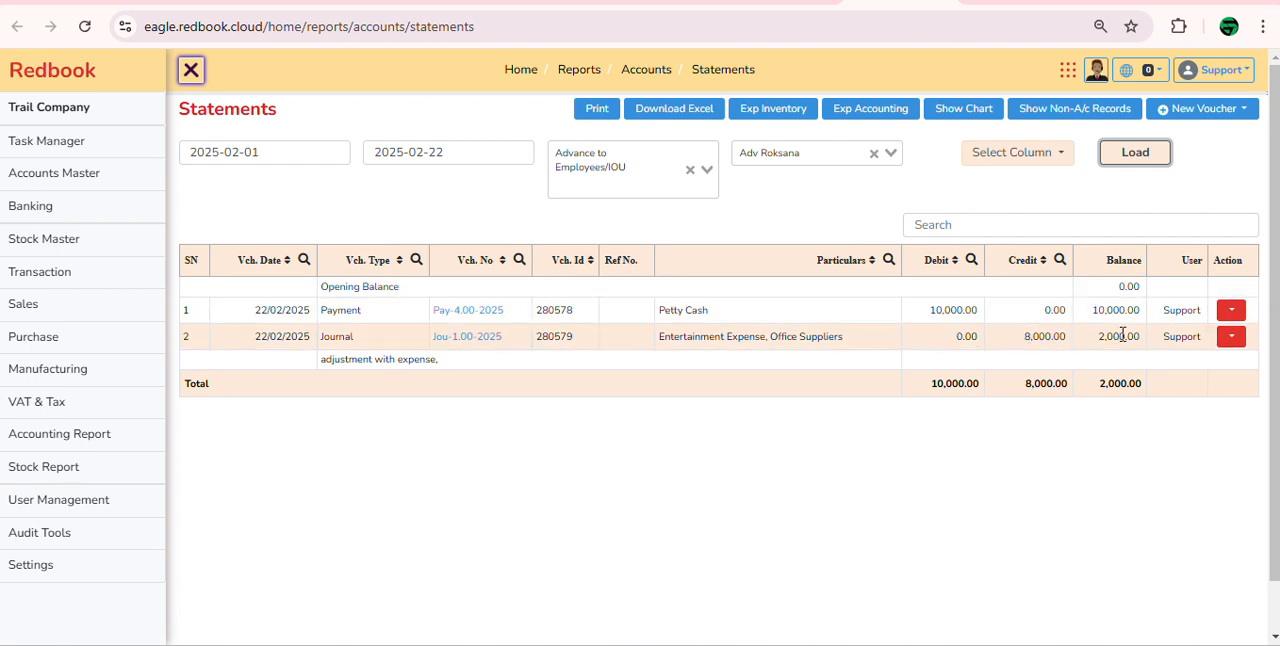
drag(1097, 337, 1150, 347)
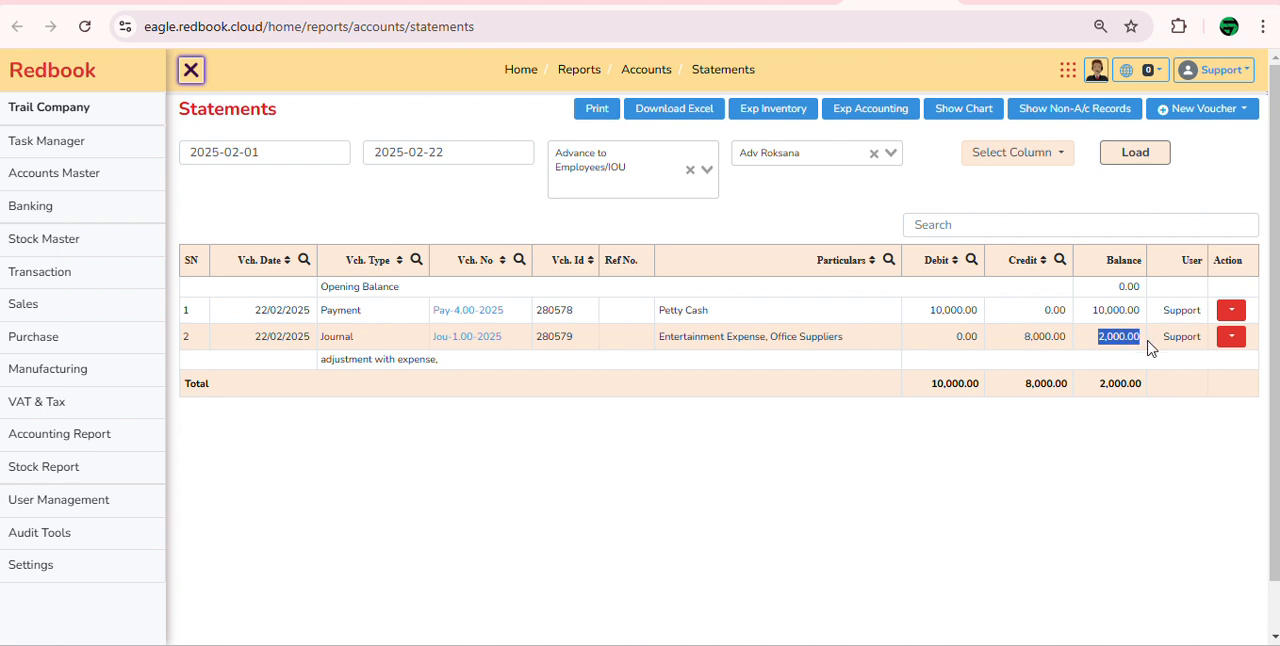
click(1018, 428)
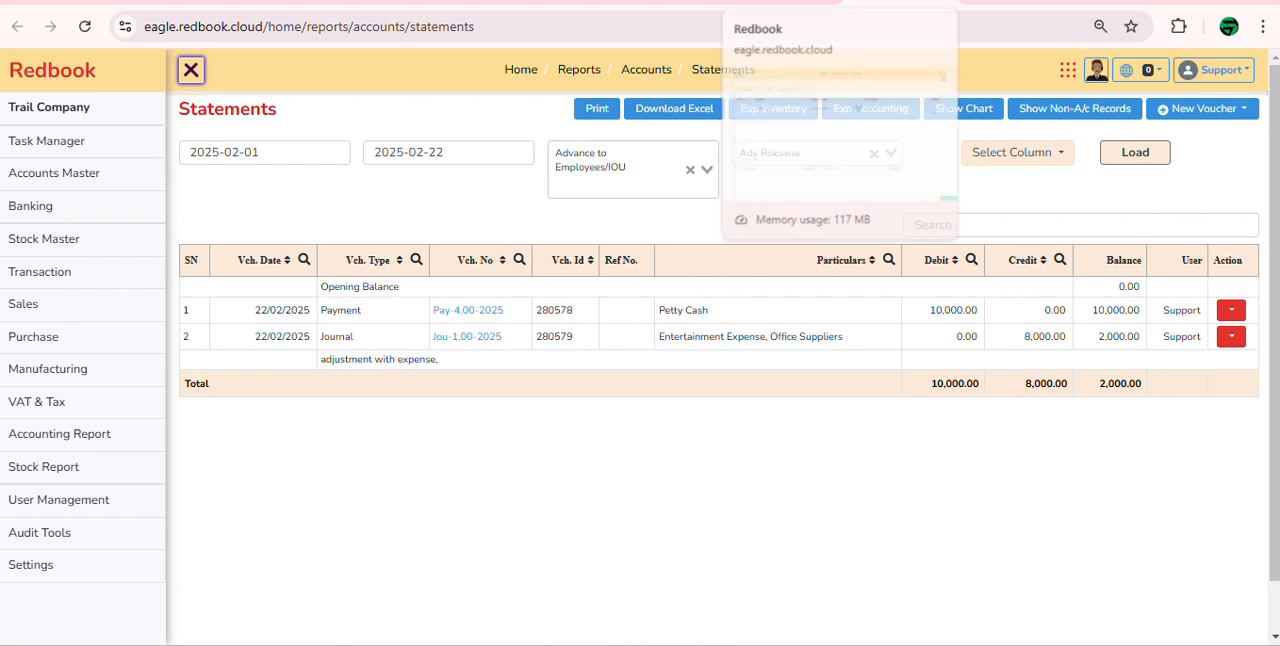
Step: Check the Google Meet call in its browser tab, then return to the Redbook statement and close the floating meeting window
click(820, 4)
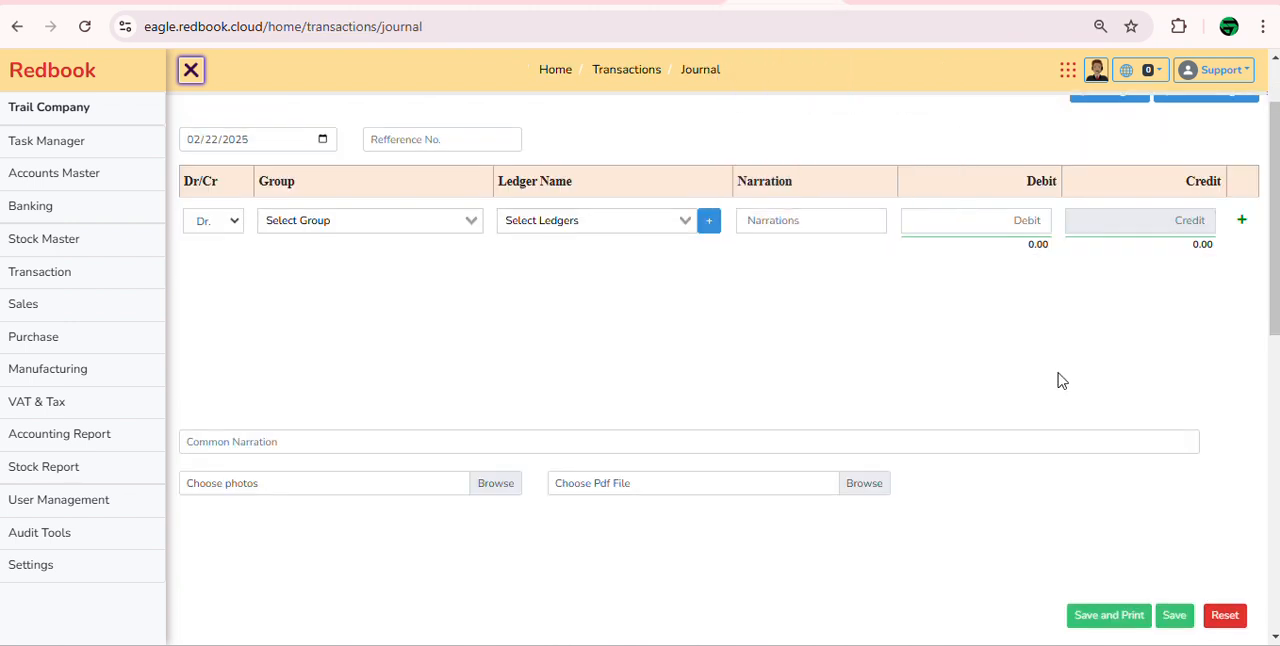
click(447, 3)
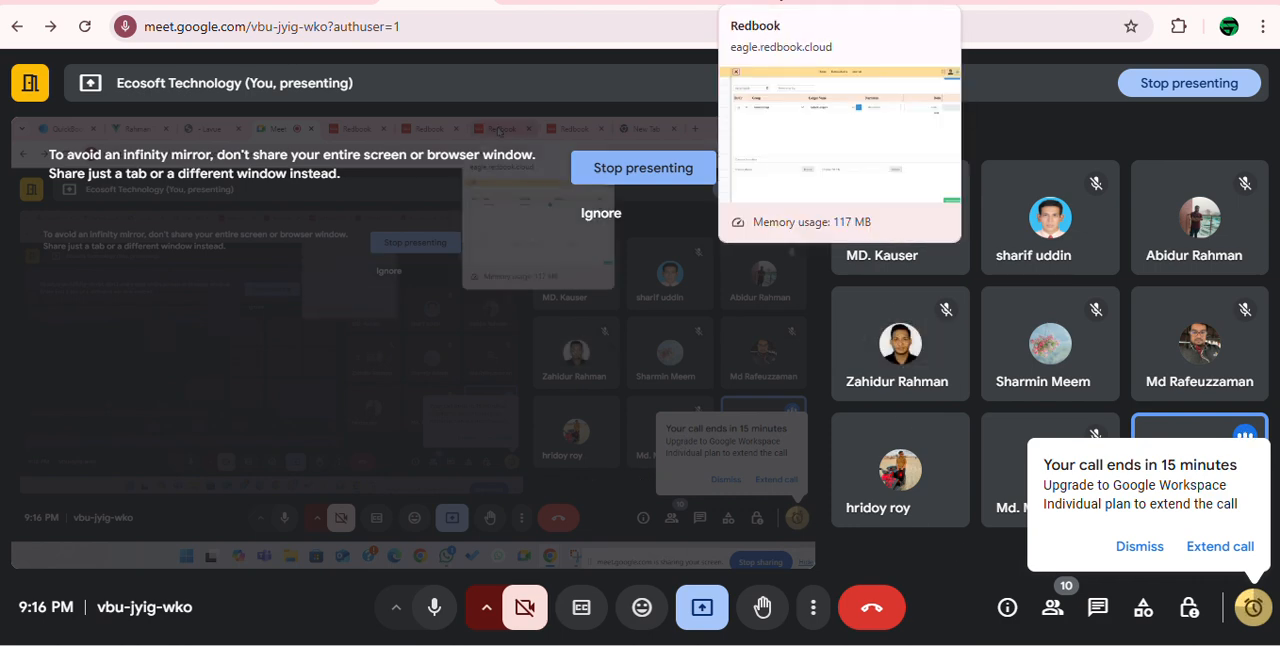
click(780, 0)
click(914, 1)
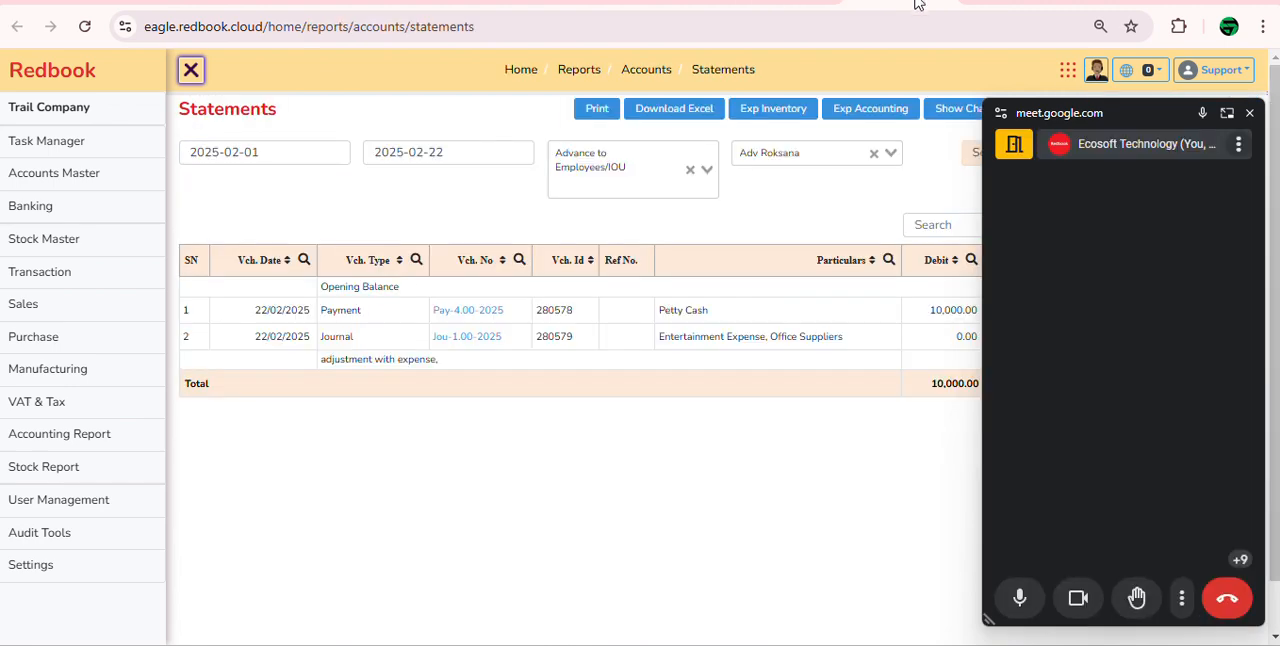
click(1250, 114)
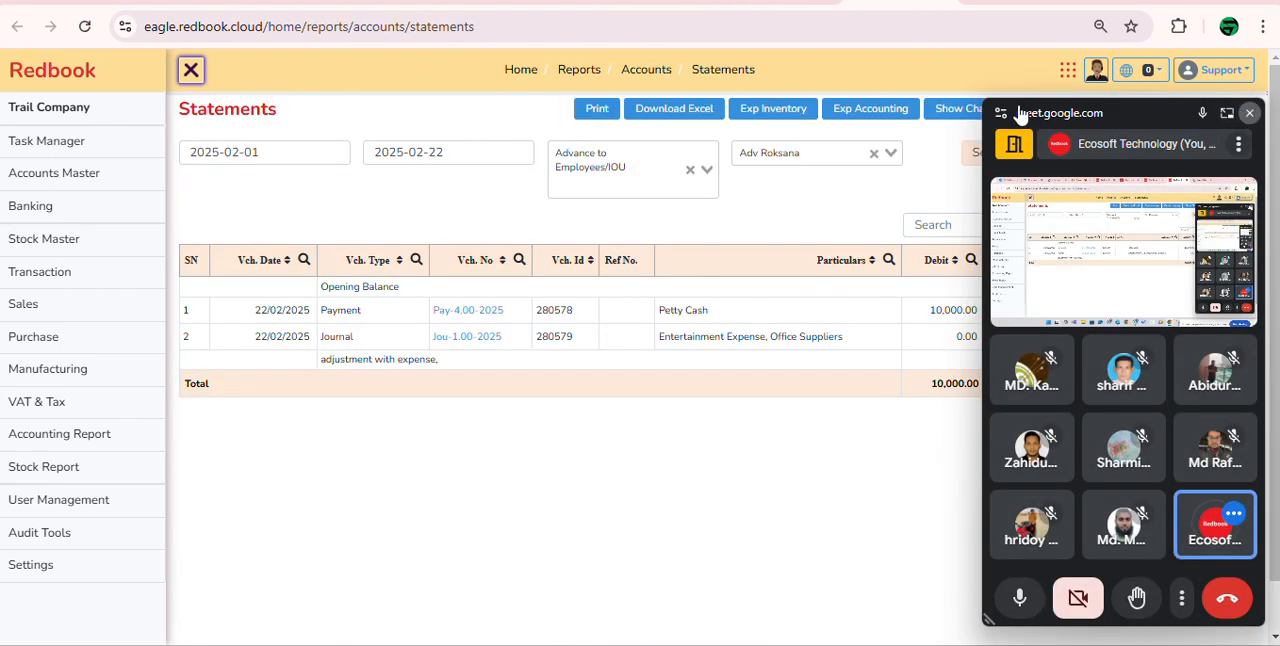
Step: View the receipt, payment, contra and journal voucher lists in turn, with the new-entry form hidden
mouse_move(158, 177)
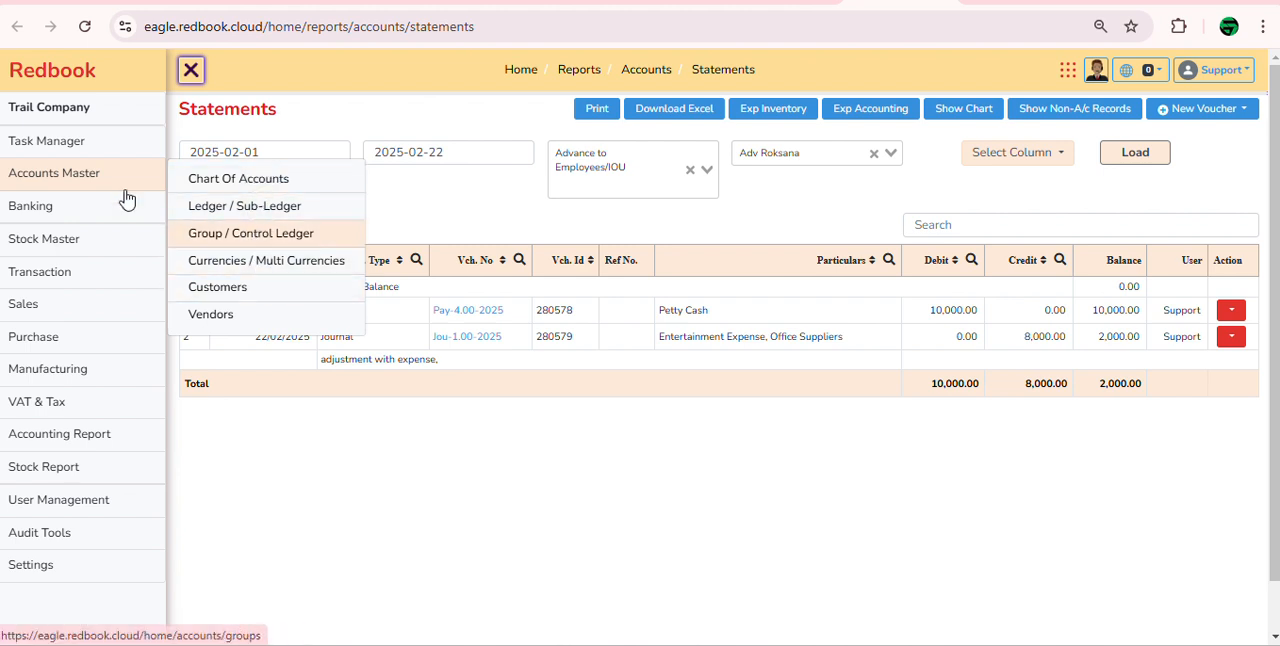
mouse_move(100, 272)
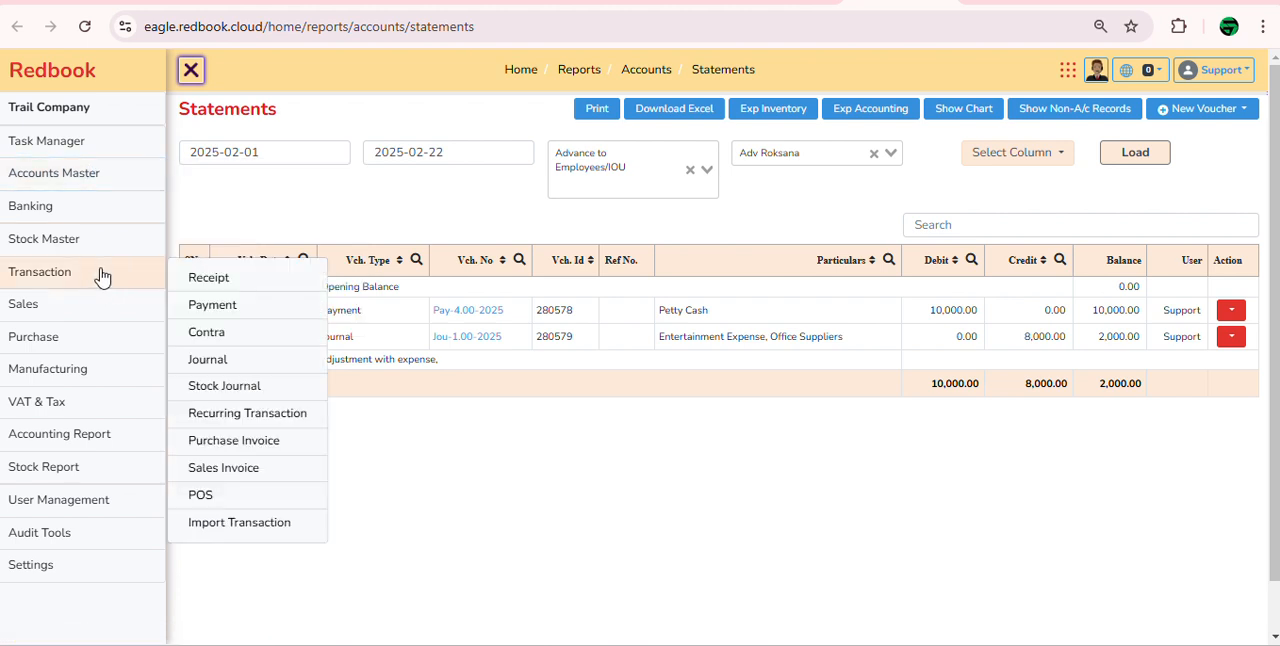
click(204, 279)
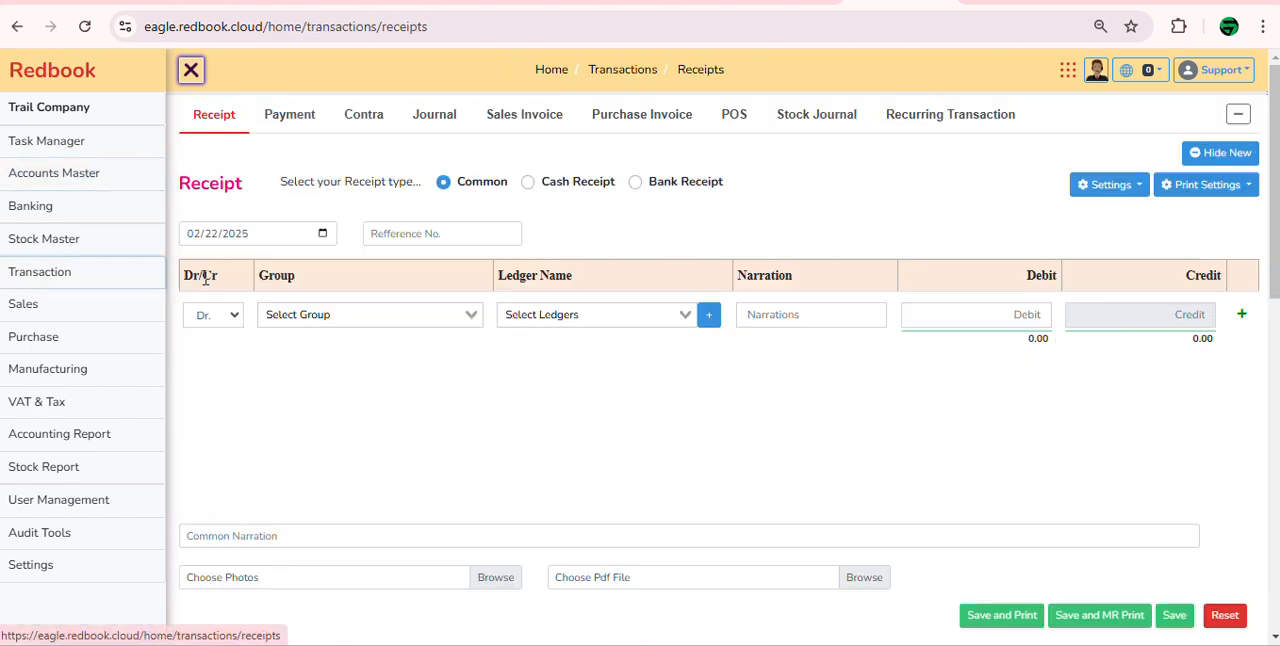
click(1210, 155)
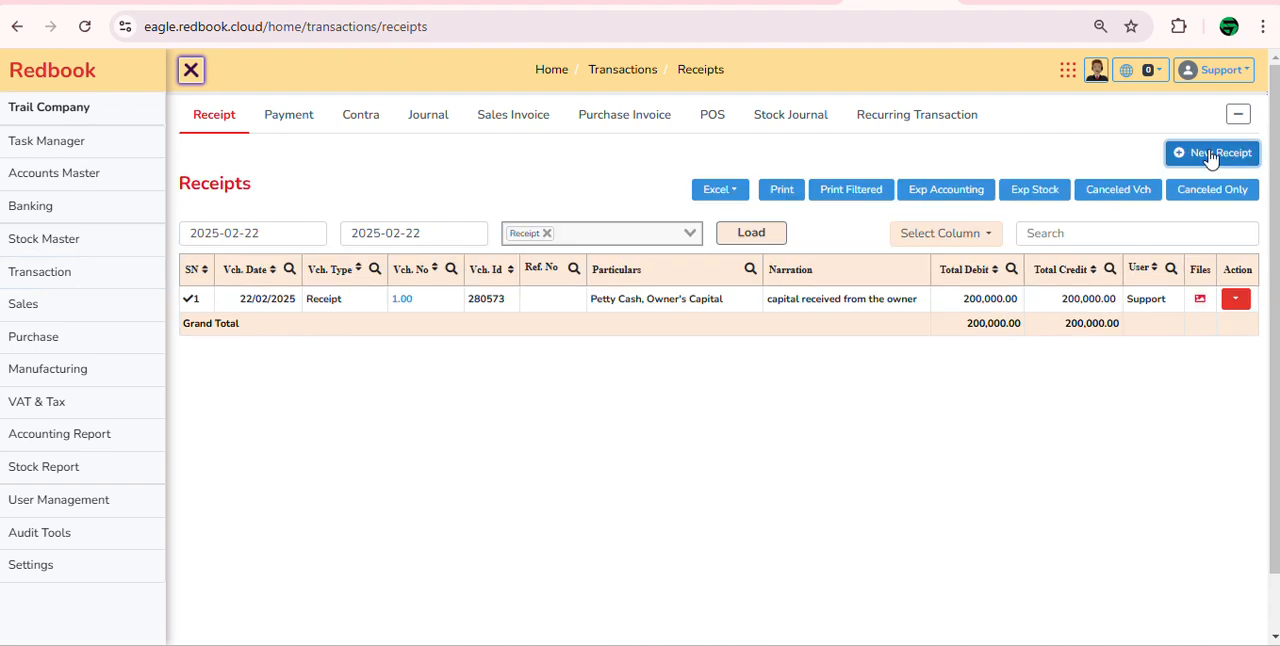
click(290, 118)
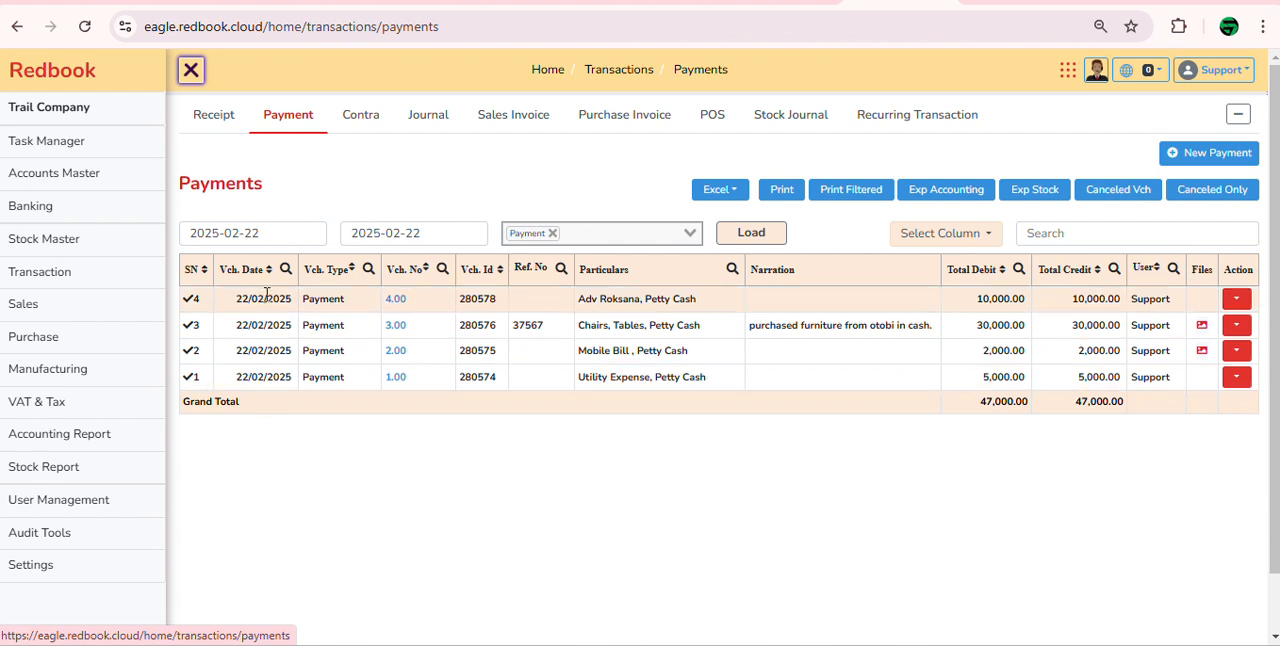
click(355, 124)
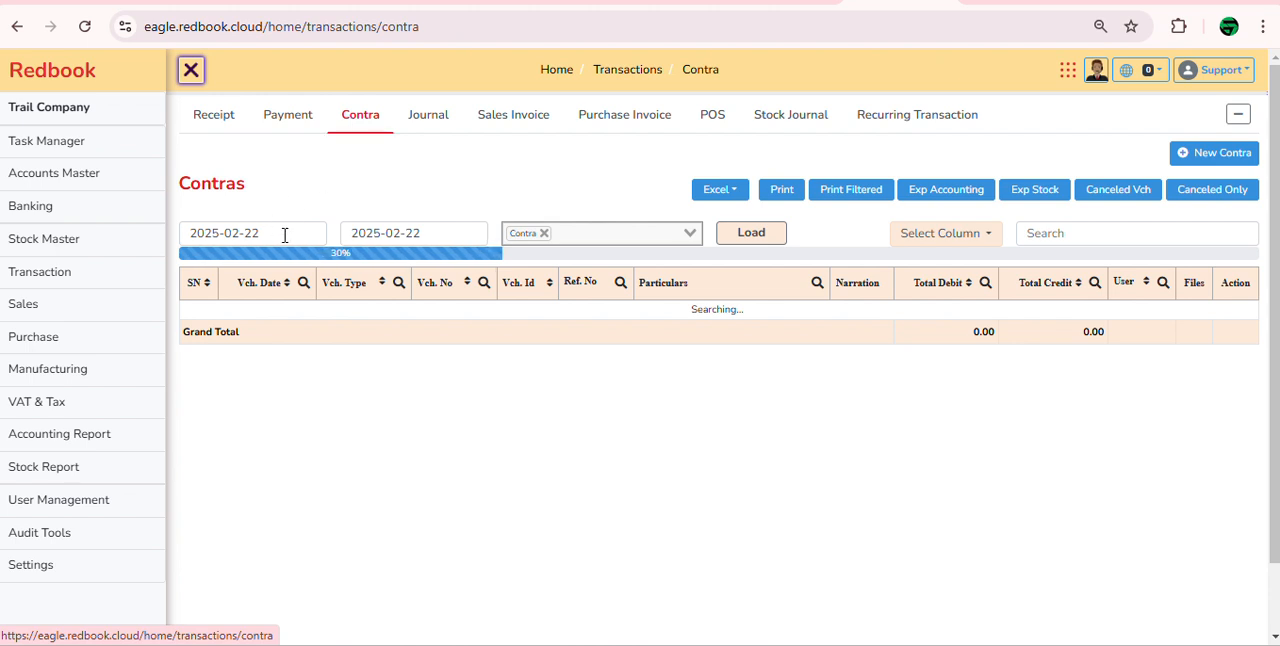
click(428, 127)
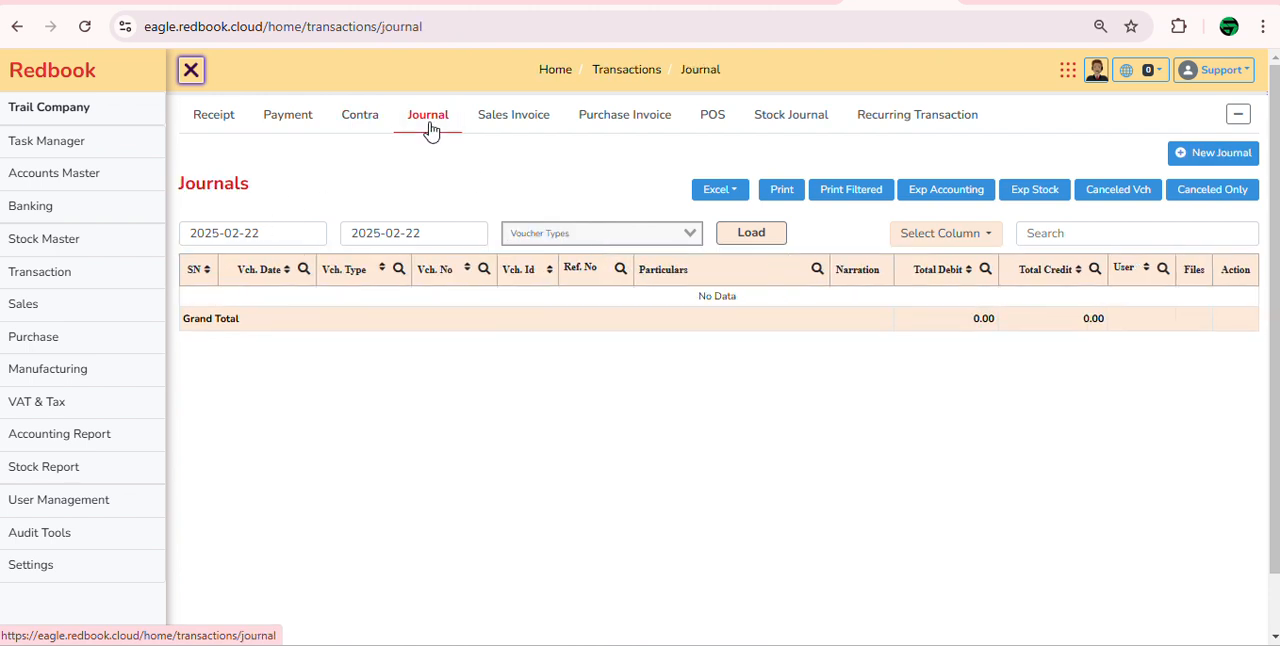
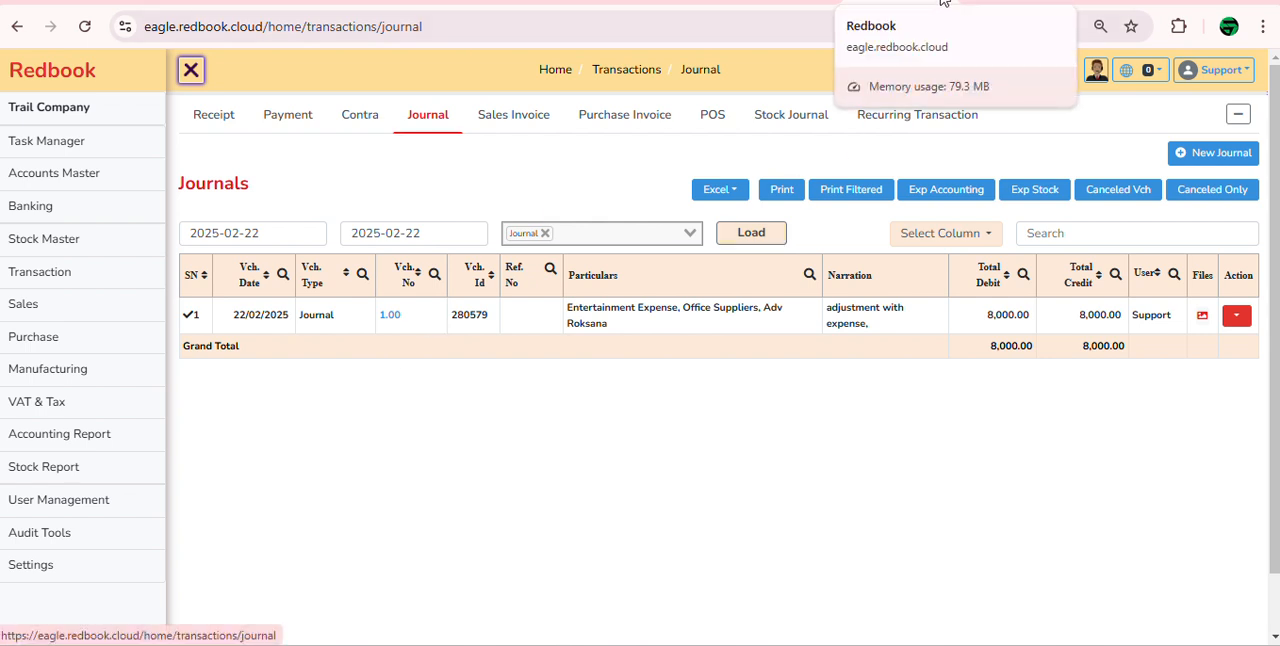
click(780, 2)
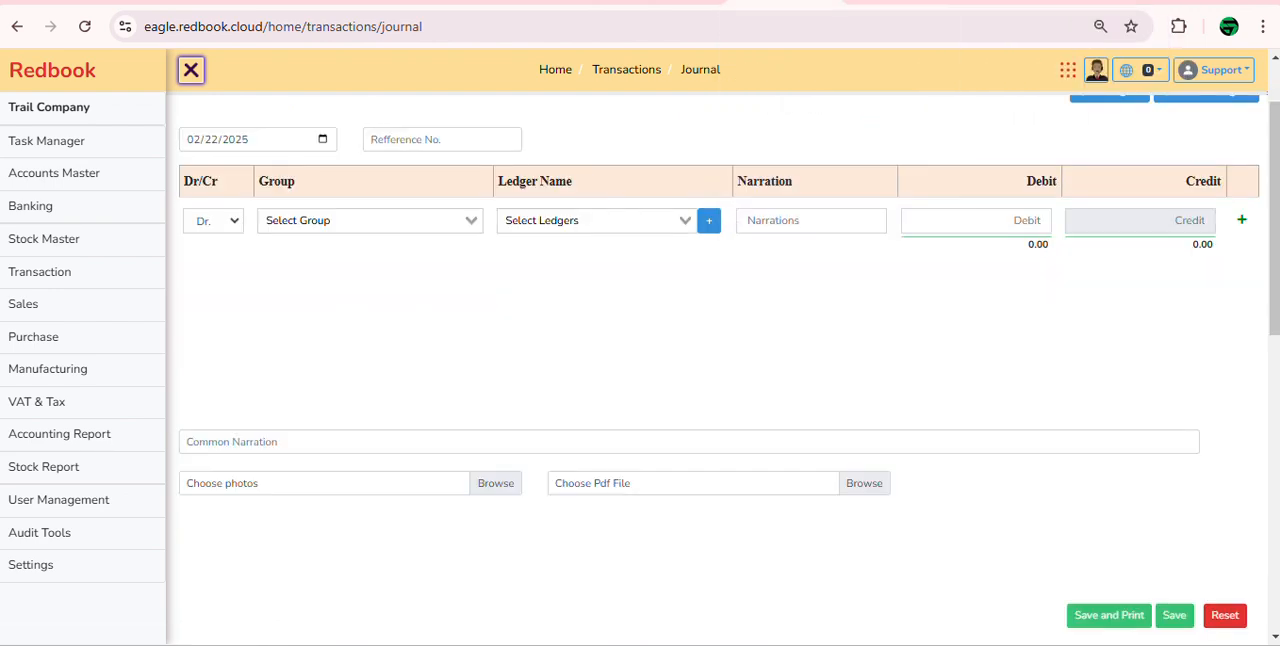
click(880, 2)
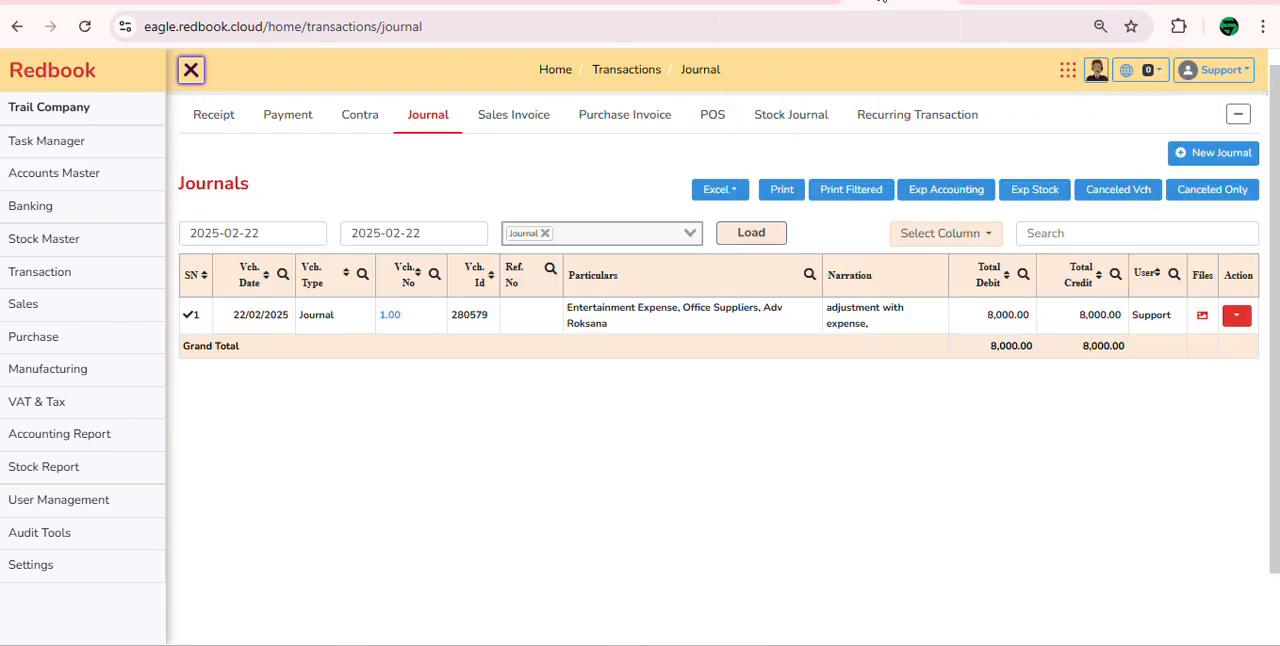
click(802, 2)
click(833, 2)
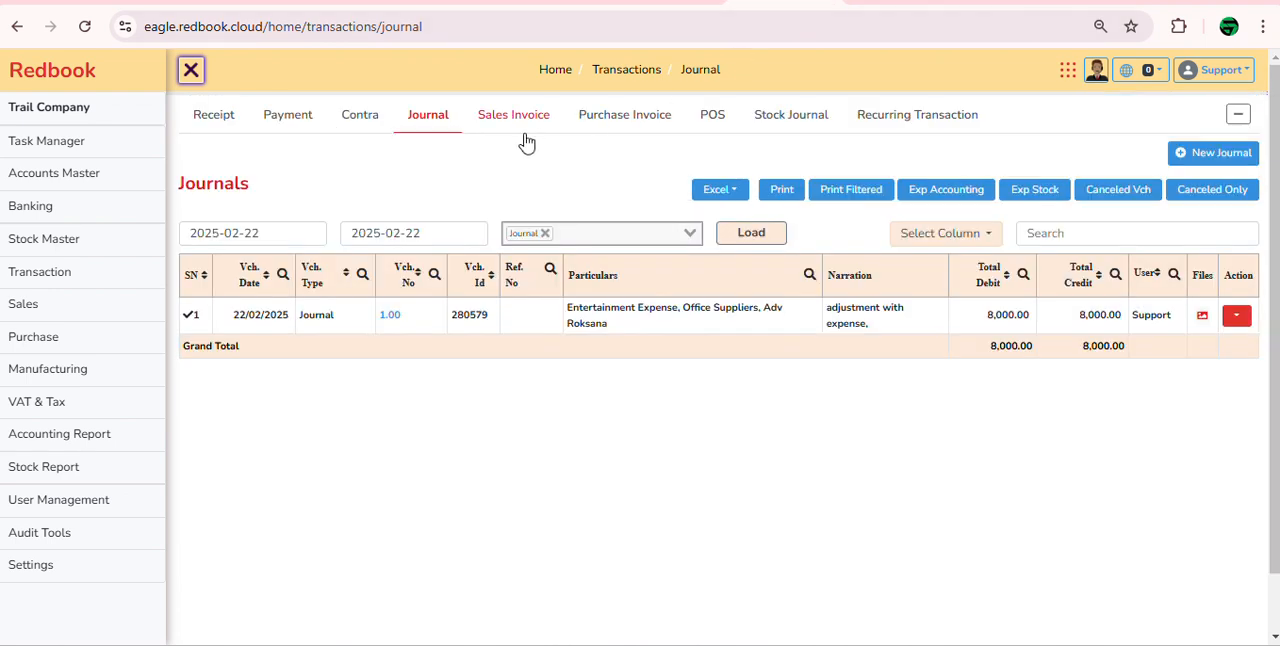
Step: Open the ledgerwise trial balance report and load it for all groups and ledgers
click(104, 443)
click(342, 334)
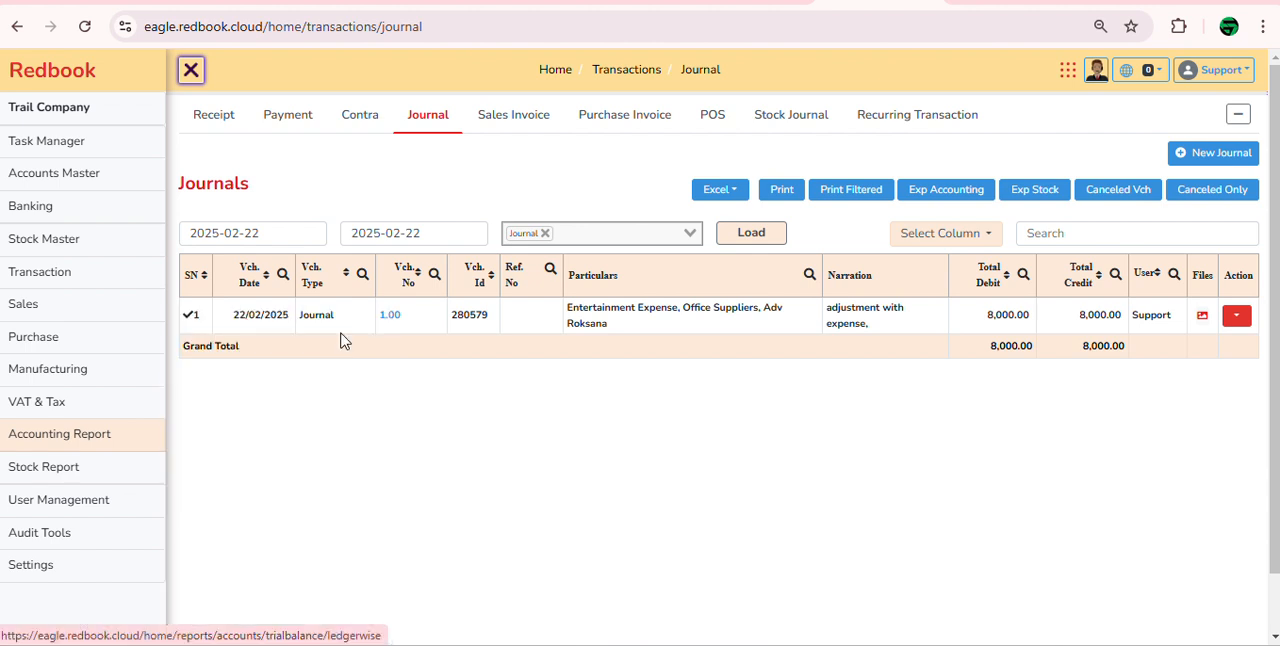
click(1140, 158)
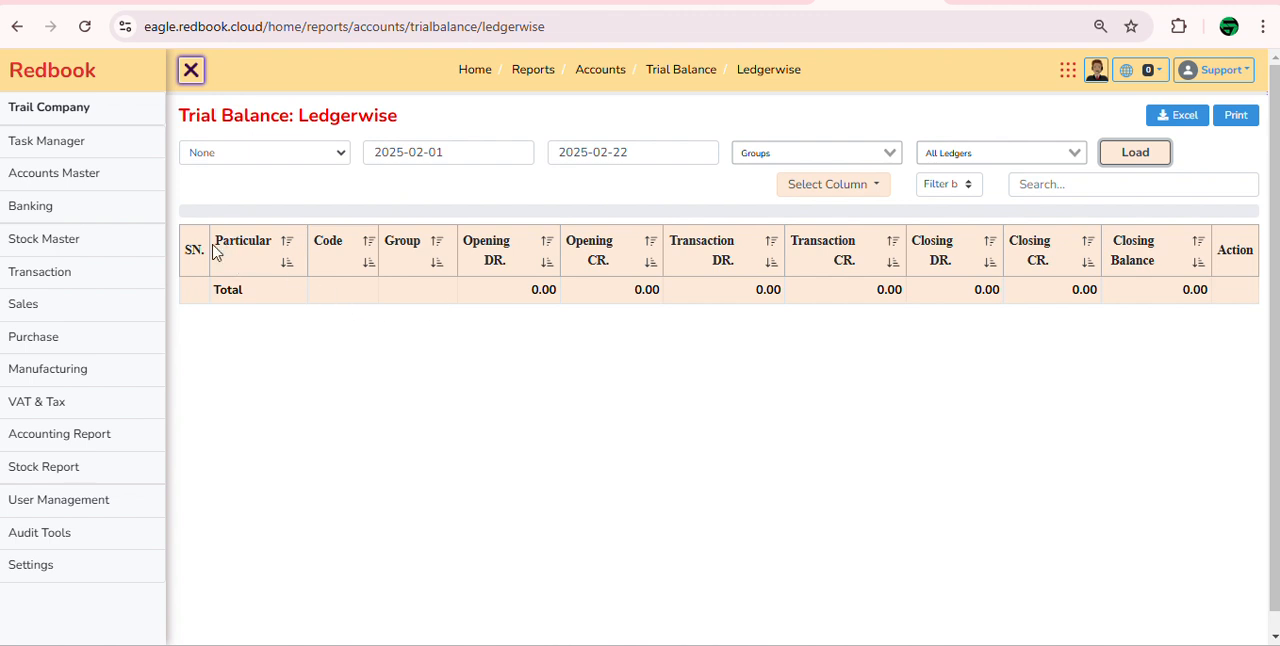
Step: Examine the trial balance's particulars, opening, transaction and closing columns, and compare the debit and credit totals
drag(214, 248, 271, 243)
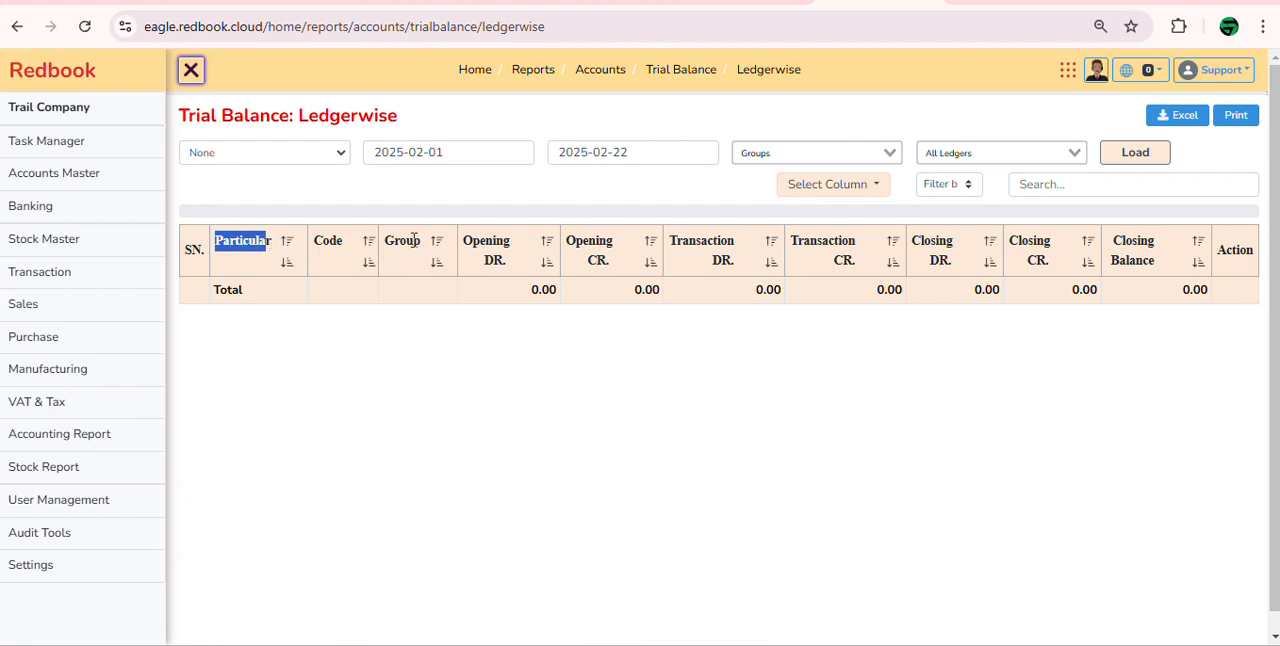
drag(460, 243, 543, 266)
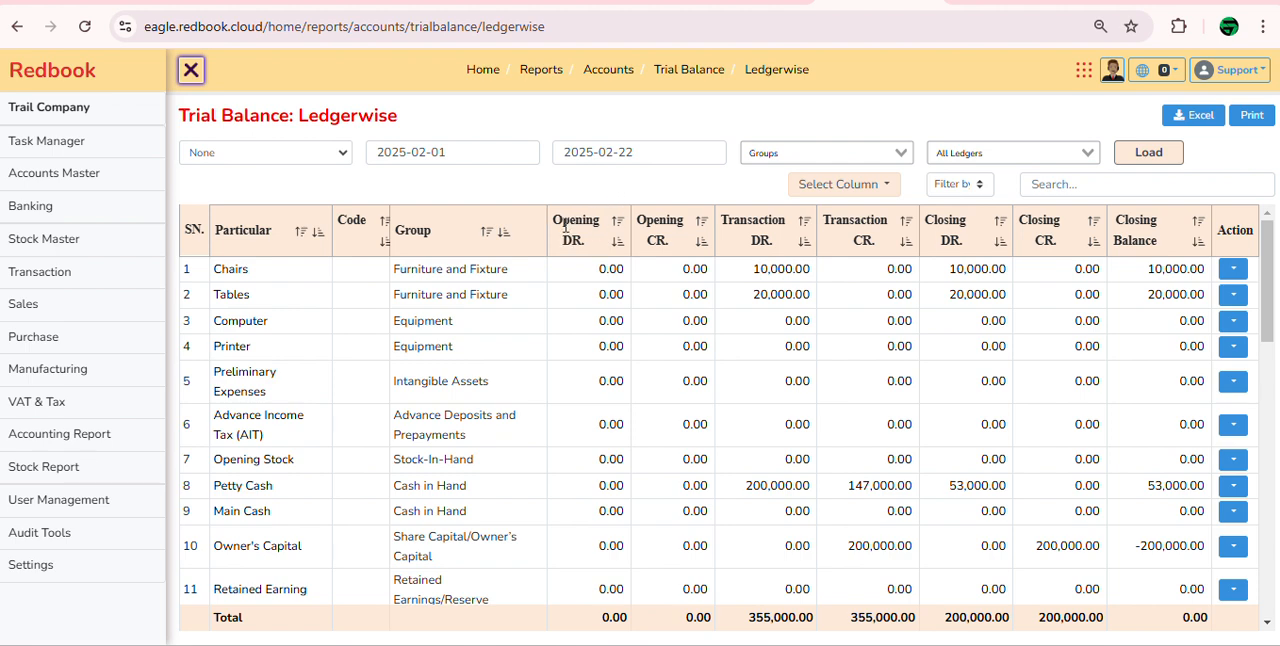
drag(563, 218, 588, 248)
drag(644, 218, 676, 254)
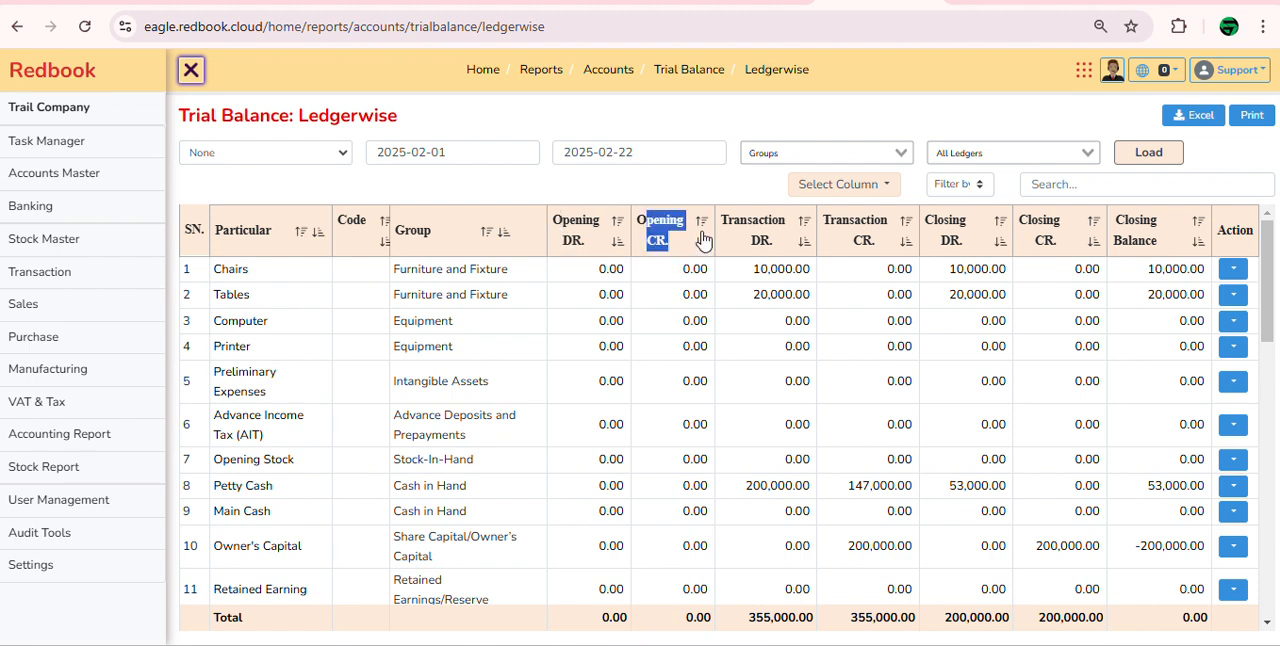
click(730, 220)
drag(730, 220, 863, 242)
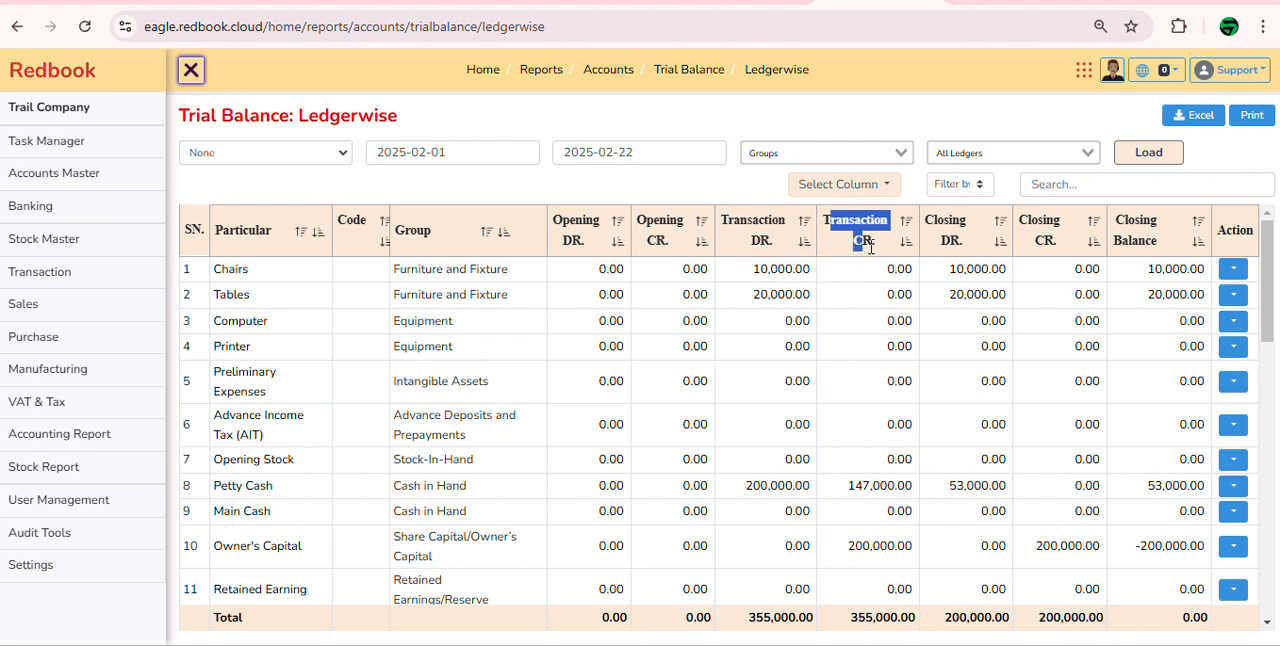
drag(930, 218, 975, 250)
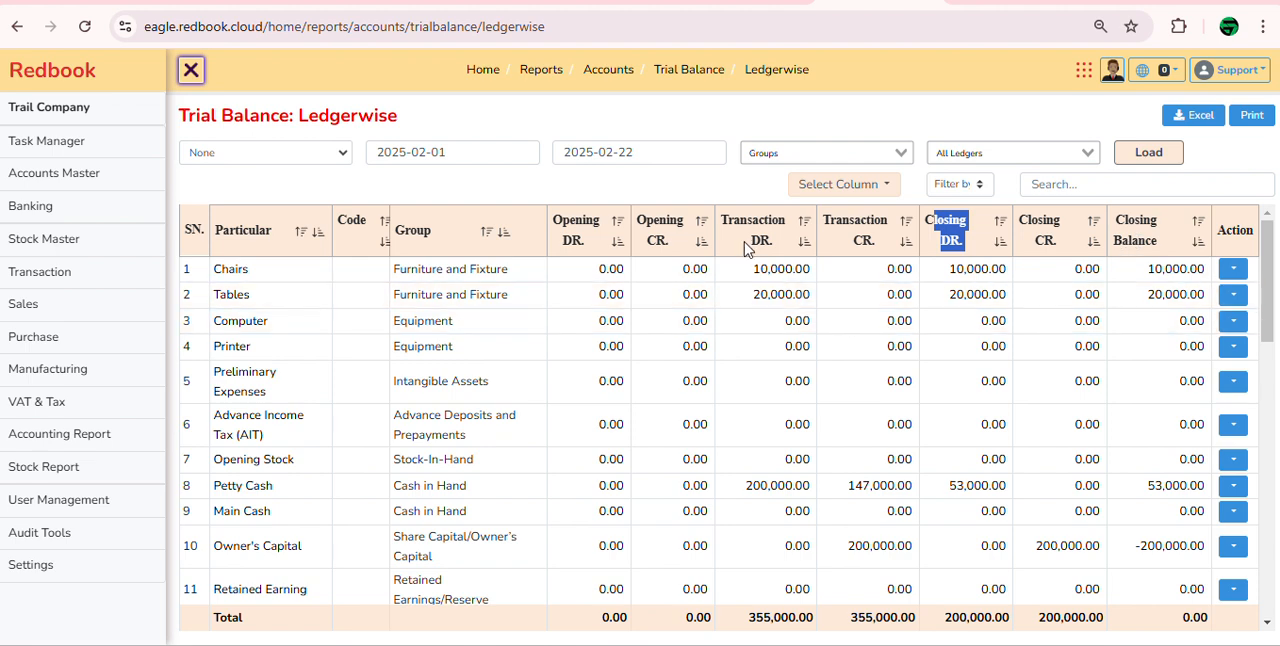
scroll(677, 257, down, 5)
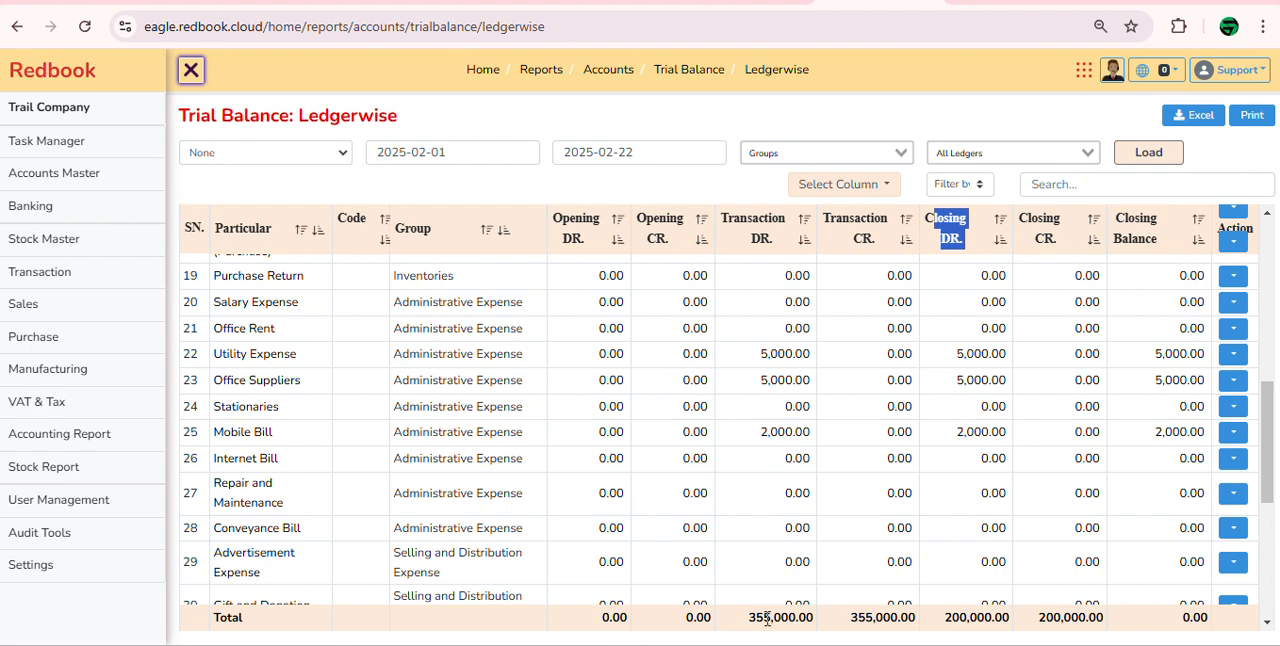
drag(704, 622, 594, 626)
drag(756, 623, 789, 622)
click(872, 623)
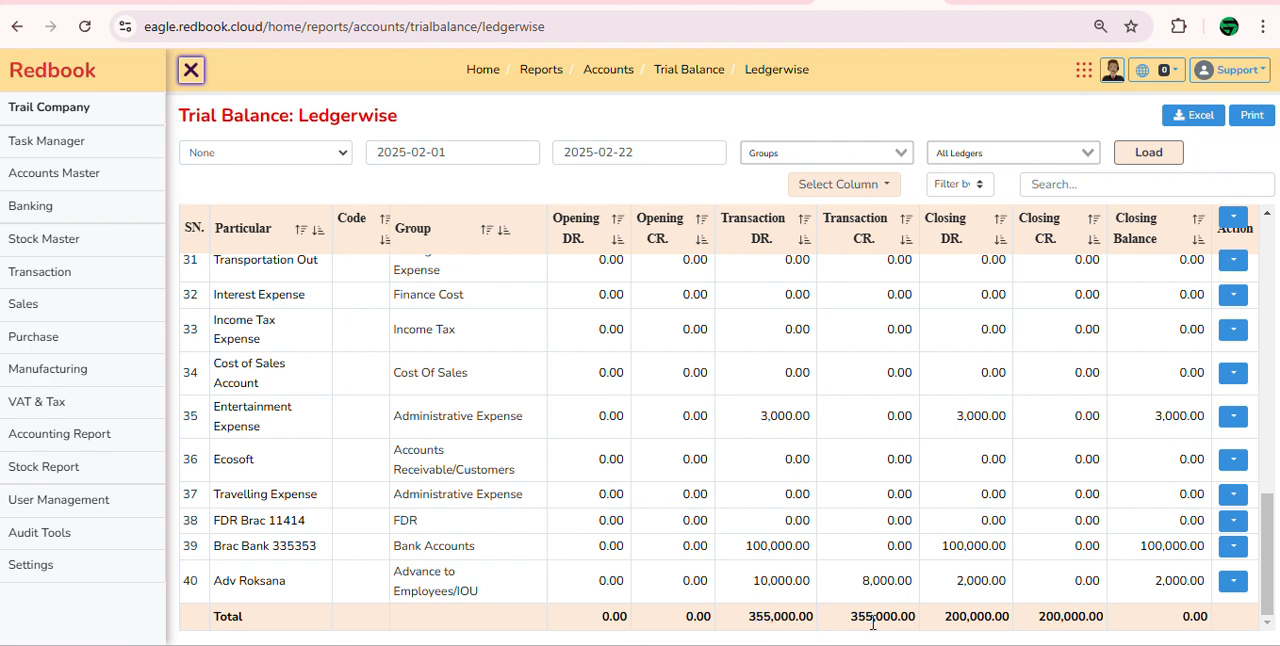
scroll(1057, 551, up, 10)
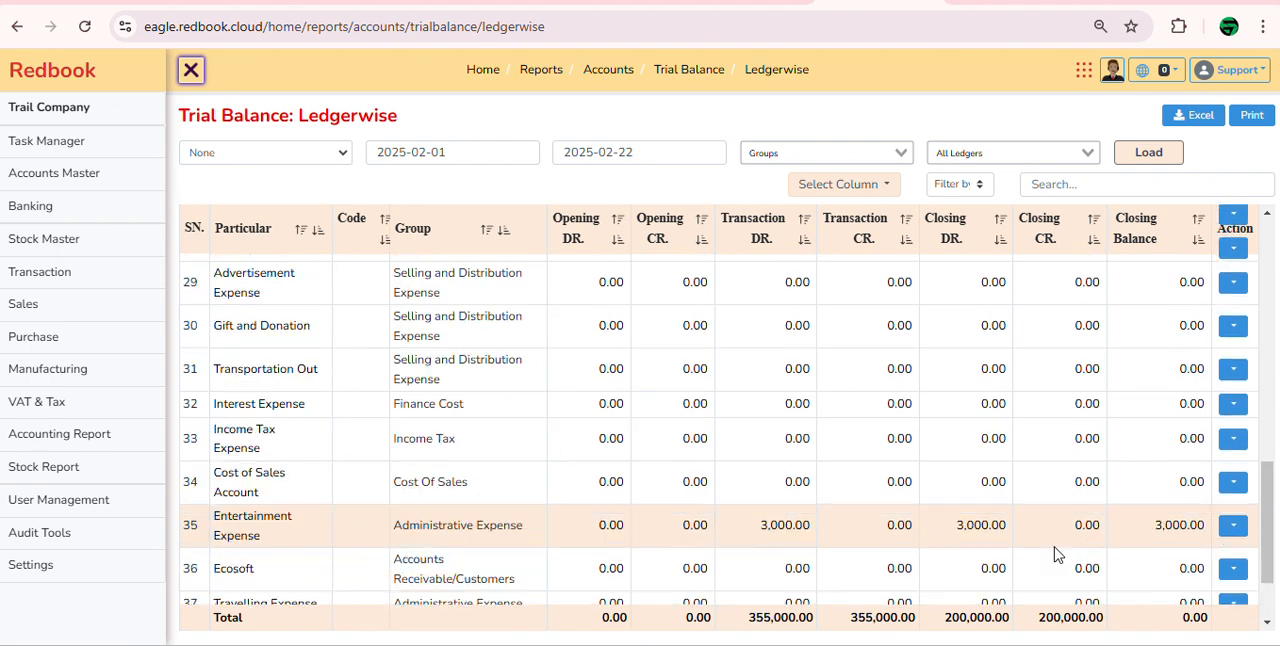
Step: Hide the Code column in the ledgerwise trial balance
click(874, 194)
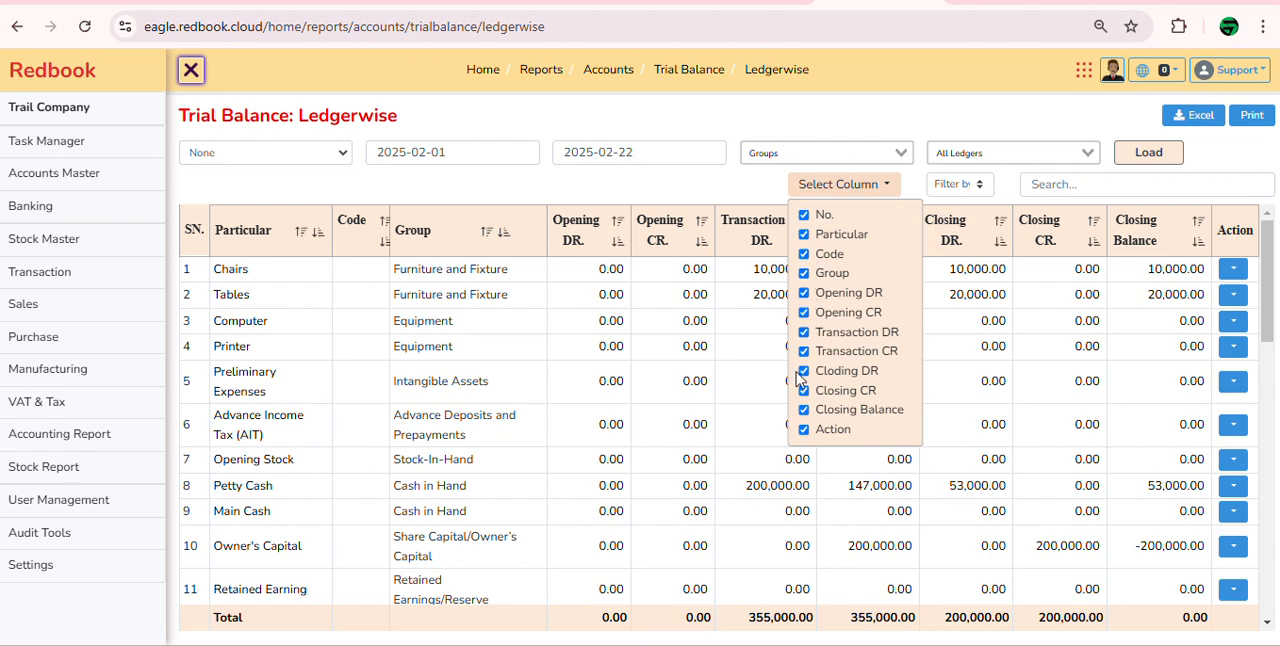
click(805, 255)
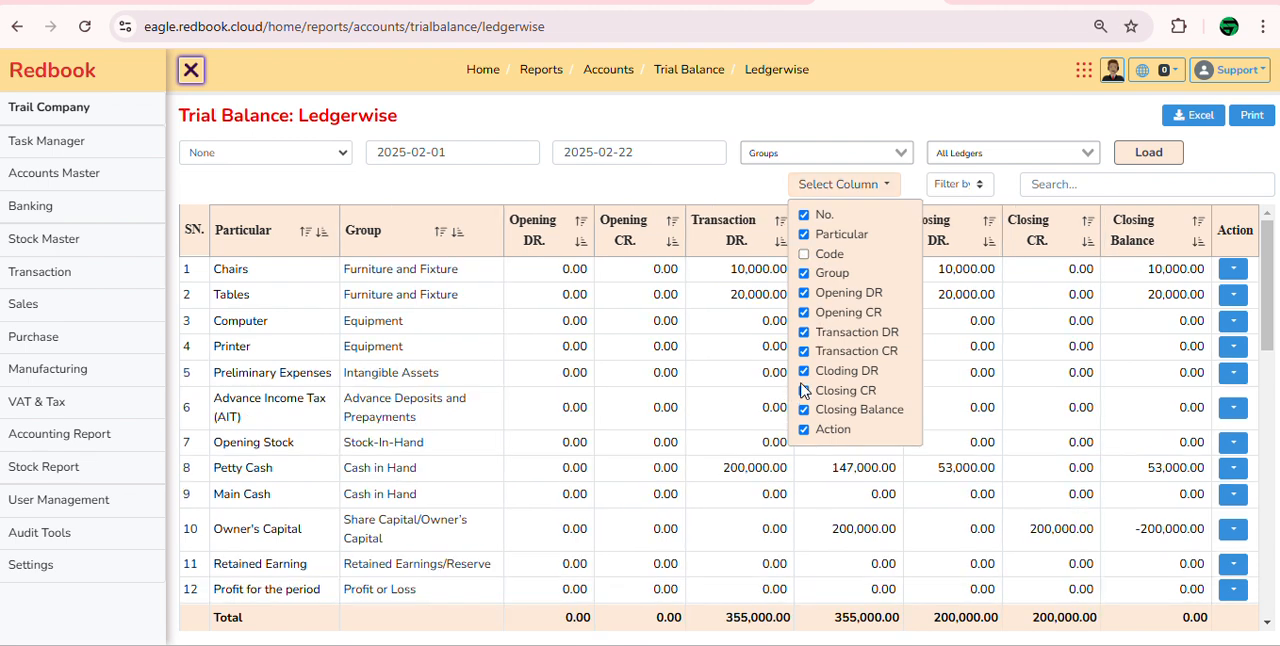
click(1240, 150)
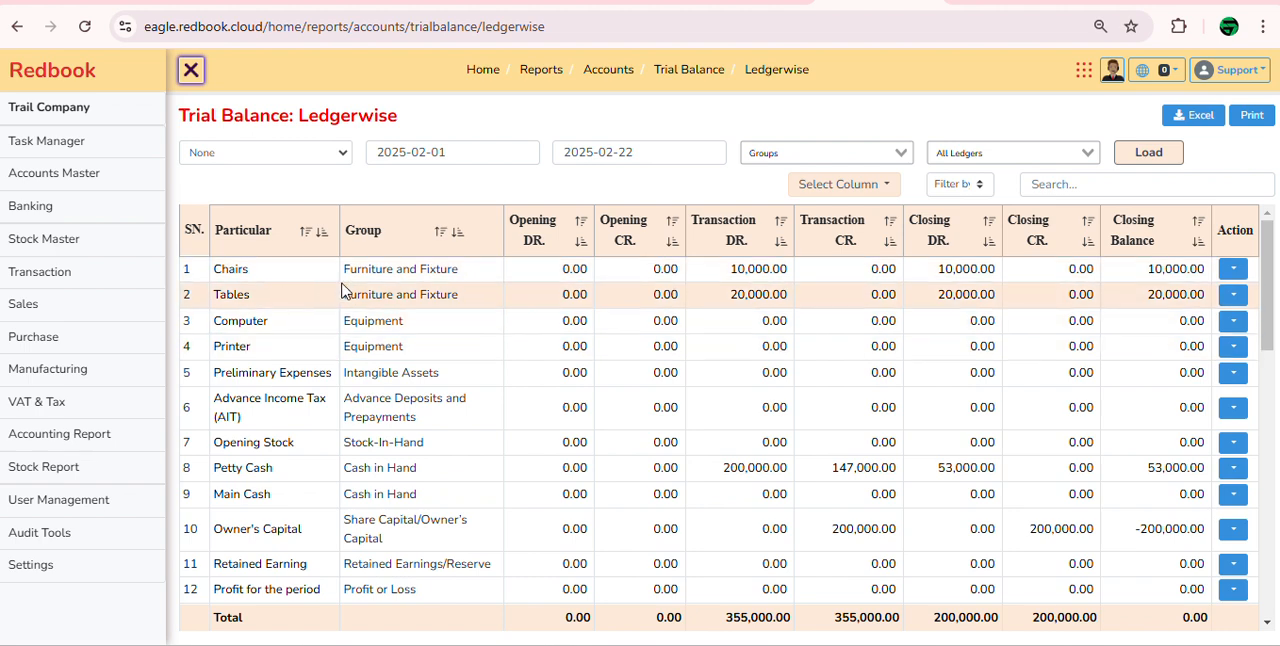
Step: Search the trial balance for "ent", view the Entertainment Expense ledger statement, and return to the trial balance
click(1064, 184)
text(ent)
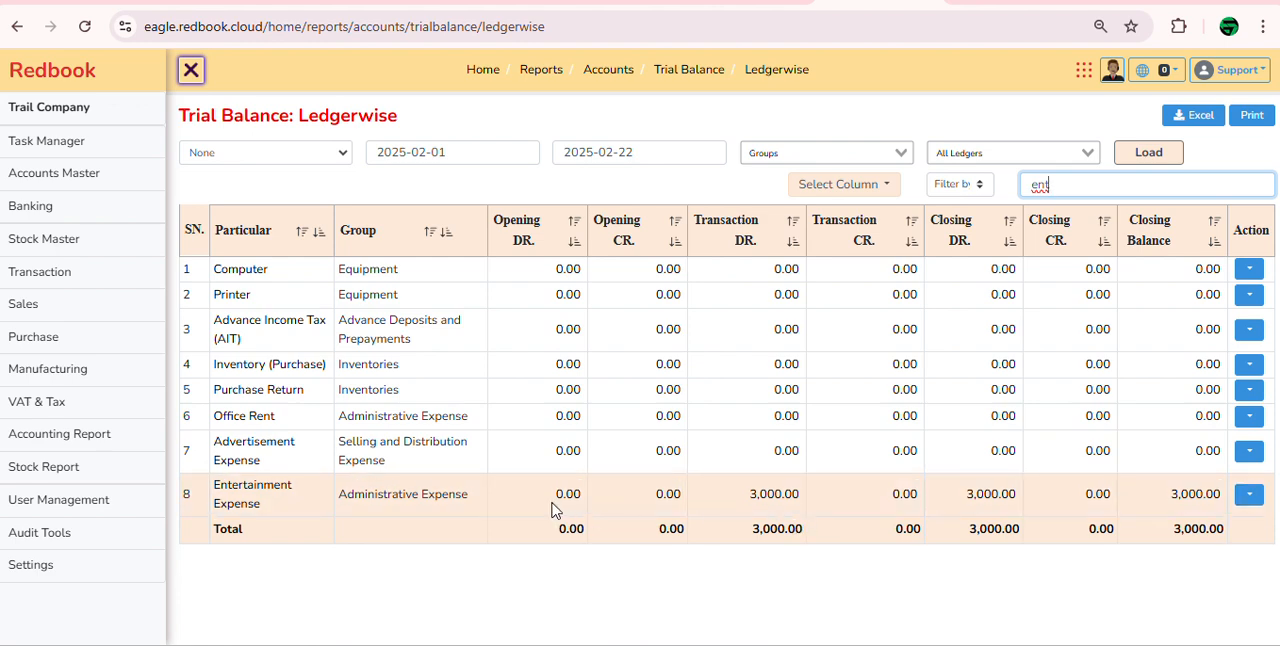
click(251, 492)
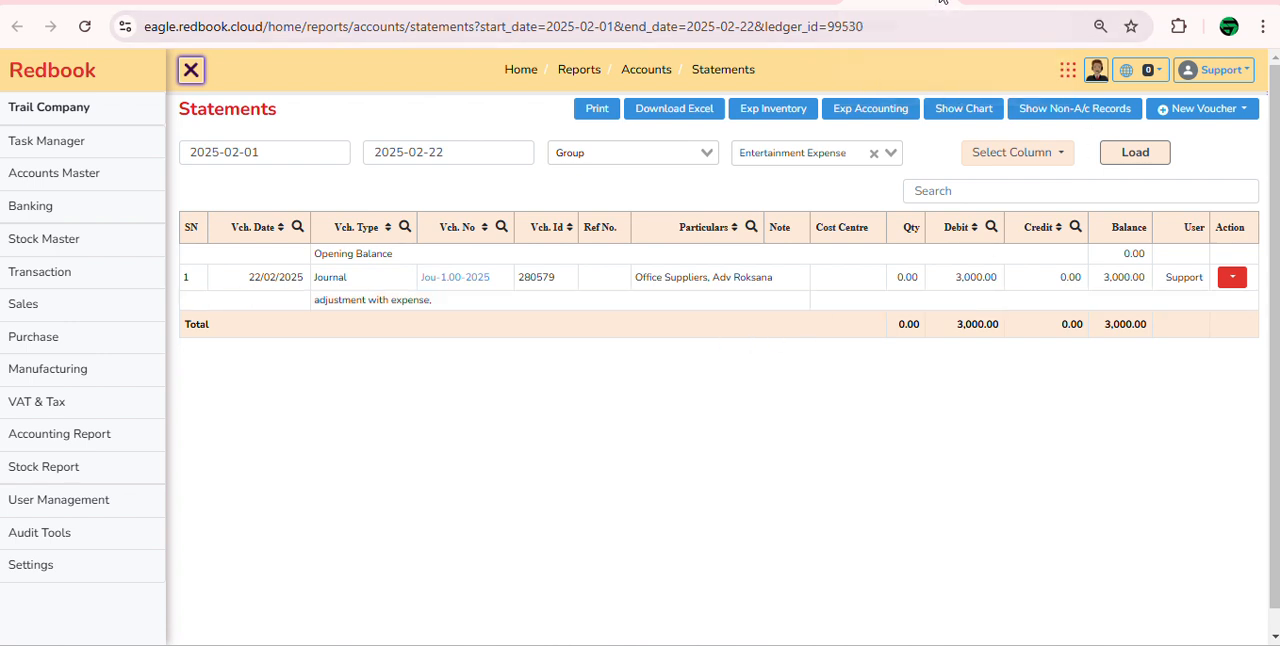
key(alt+Left)
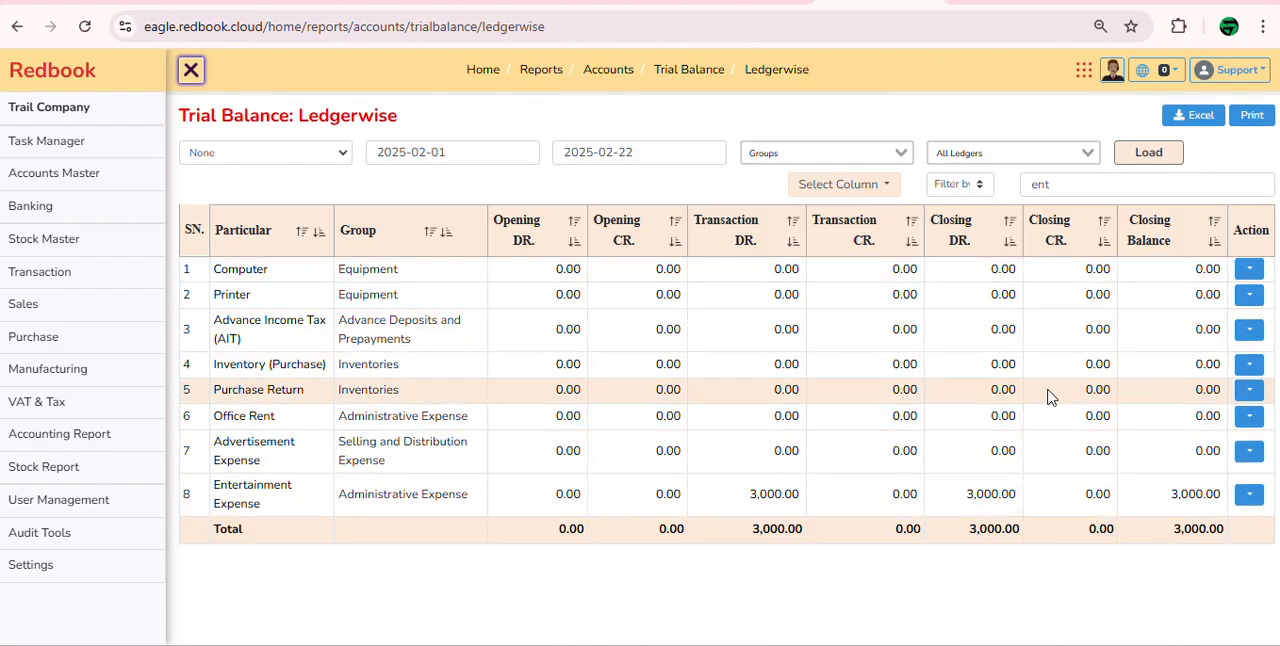
Step: Filter the trial balance by the Petty Cash ledger and load the report
click(1018, 157)
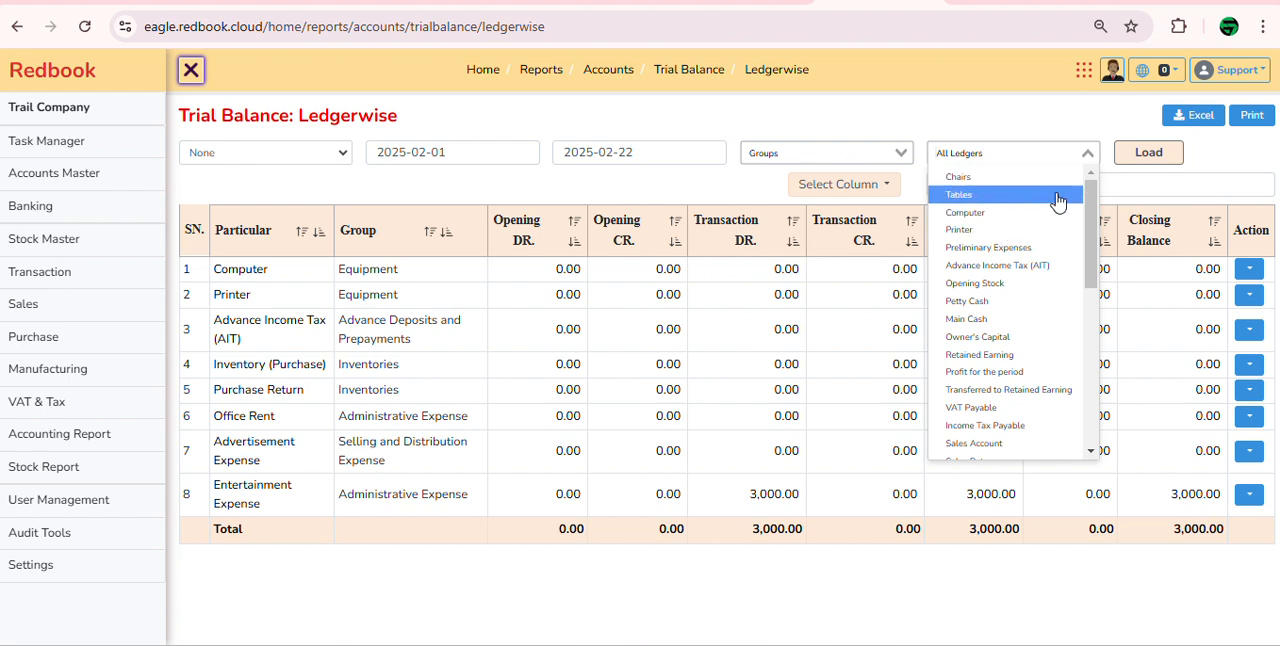
text(cas)
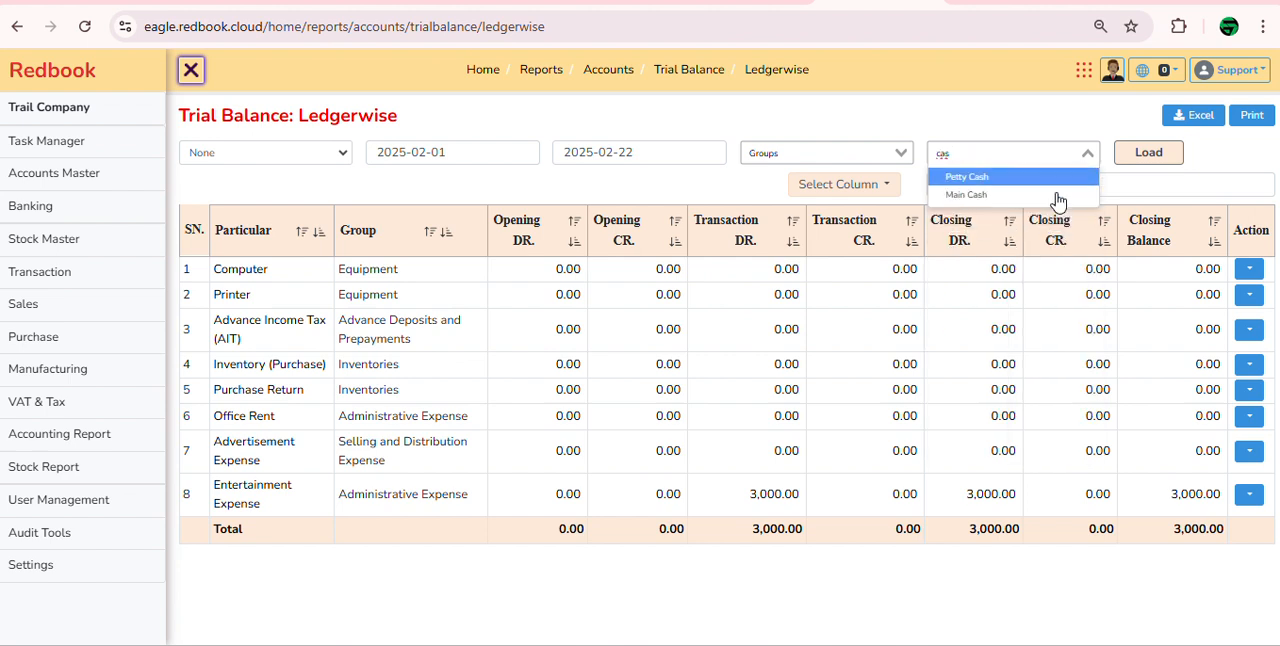
click(1057, 176)
click(1148, 152)
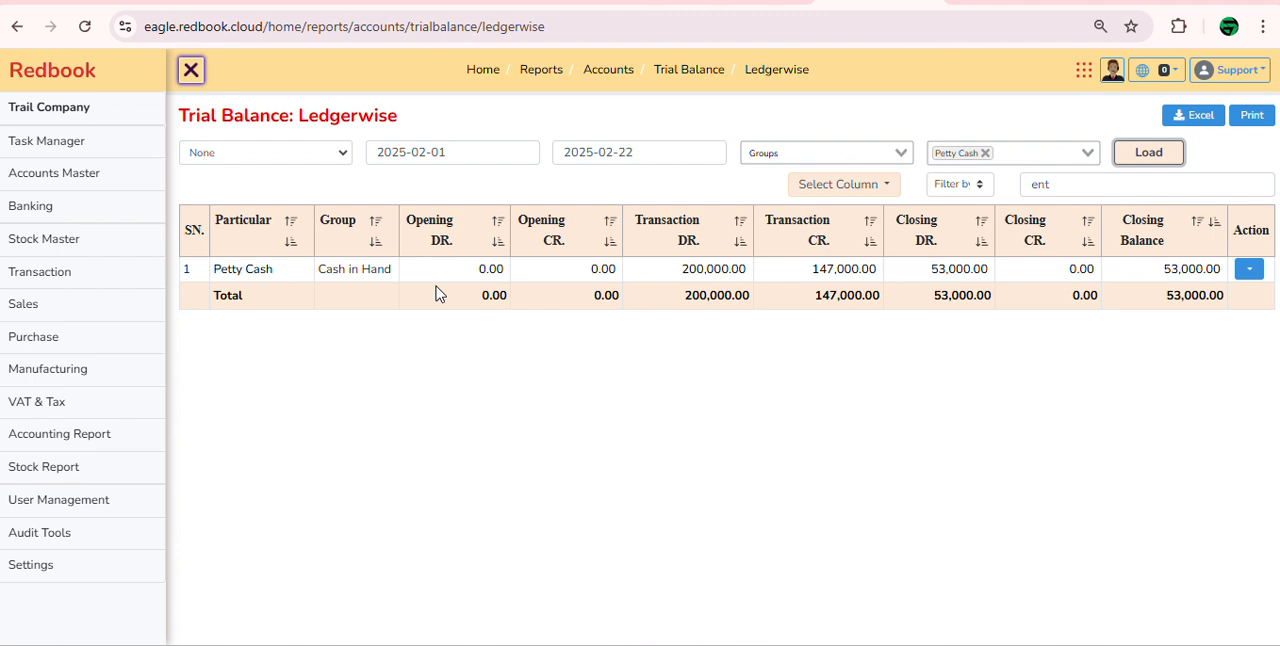
Step: Add the Brac Bank ledger to the trial balance's ledger filter and reload the report
click(1005, 152)
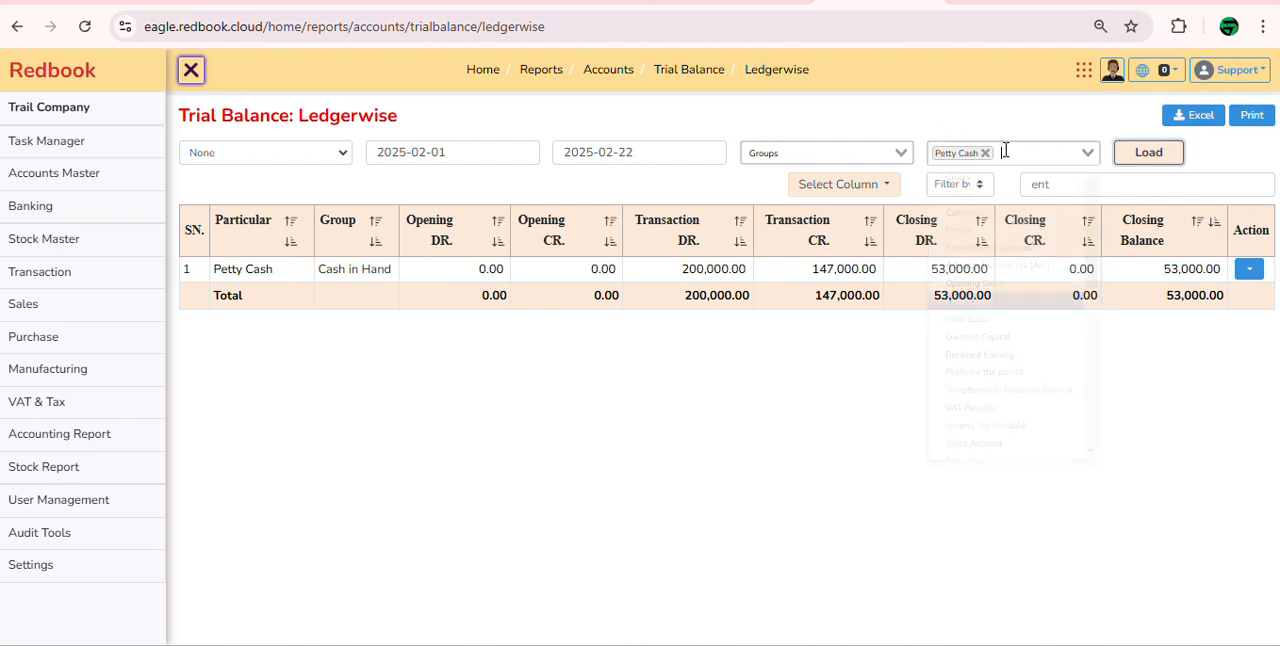
text(bra)
key(Return)
key(Tab)
key(Return)
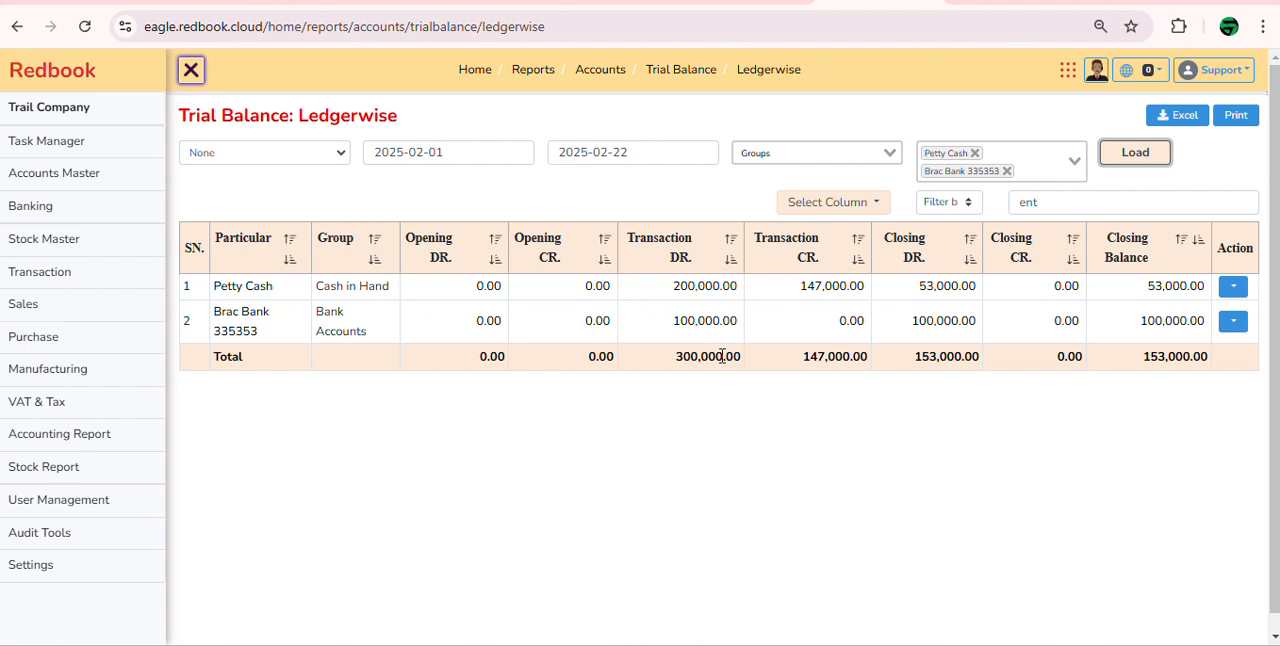
Step: Replace the ledger filter with the groups Cash in Hand and Bank Accounts, reload the trial balance, and clear the search text
click(827, 158)
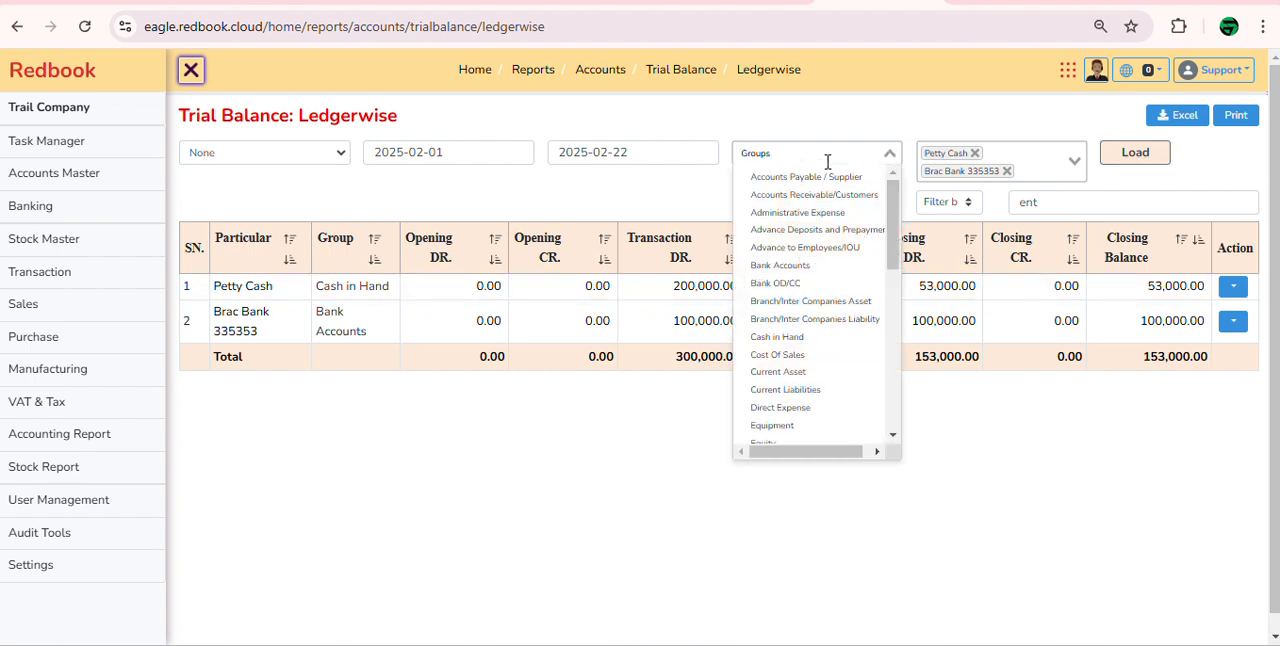
text(cash)
key(Return)
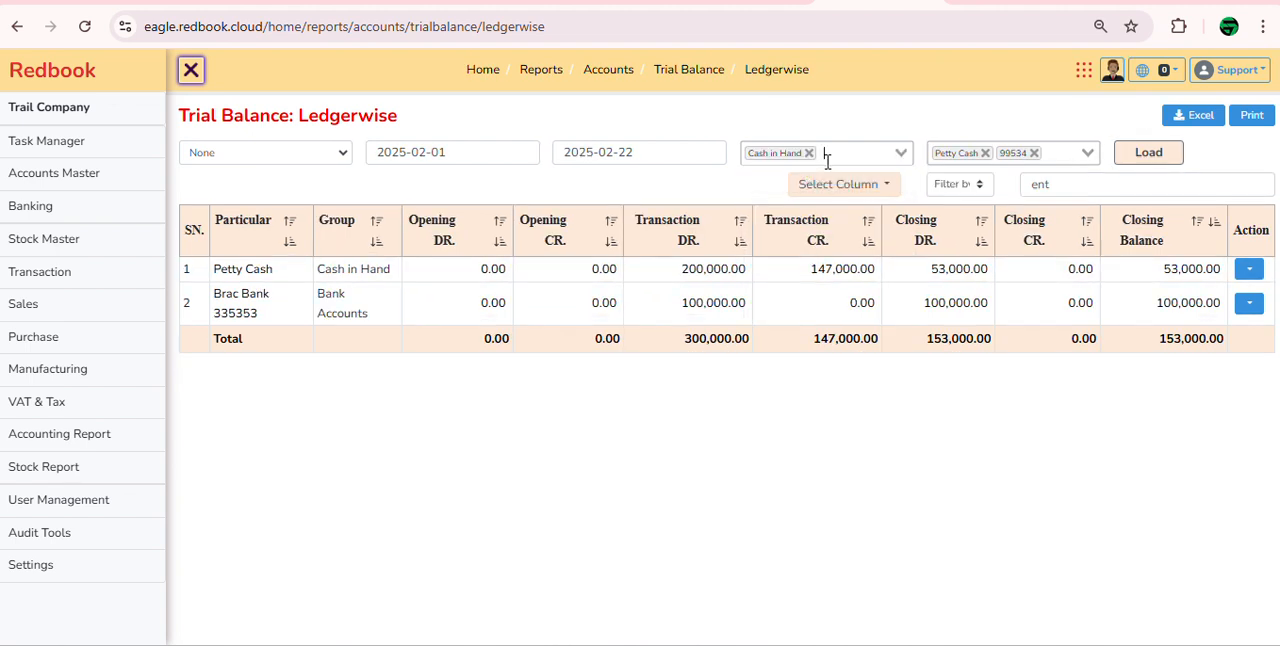
click(828, 162)
text(ba)
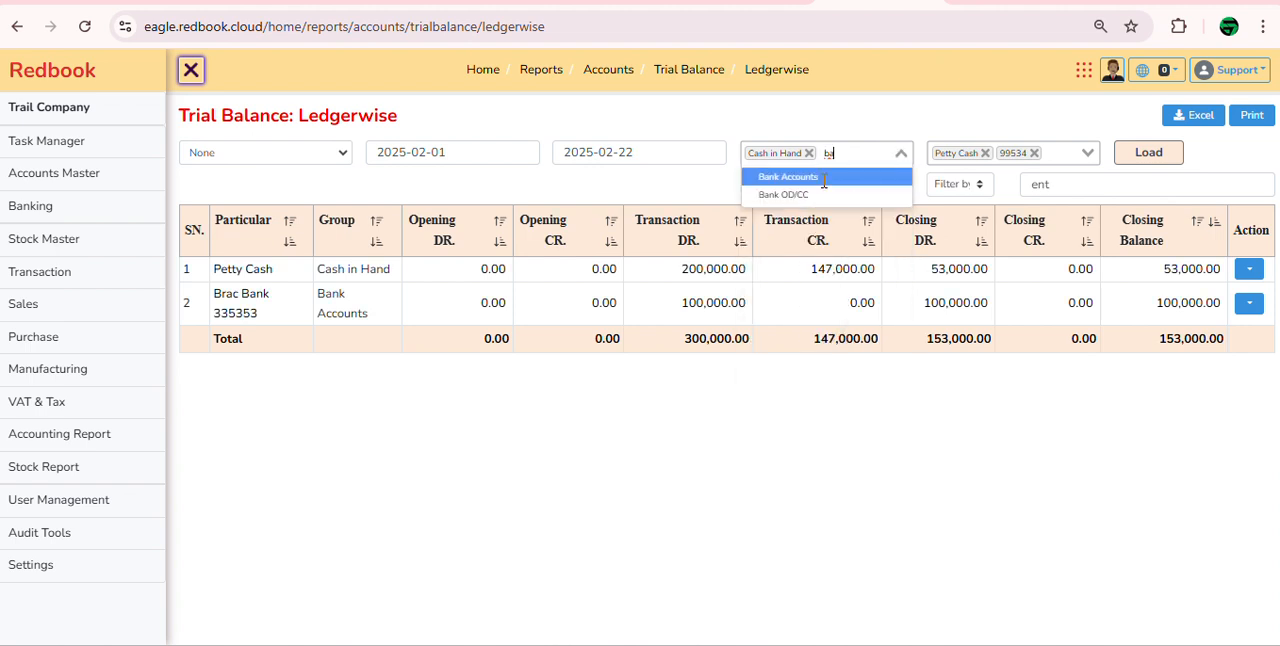
click(824, 177)
click(1007, 171)
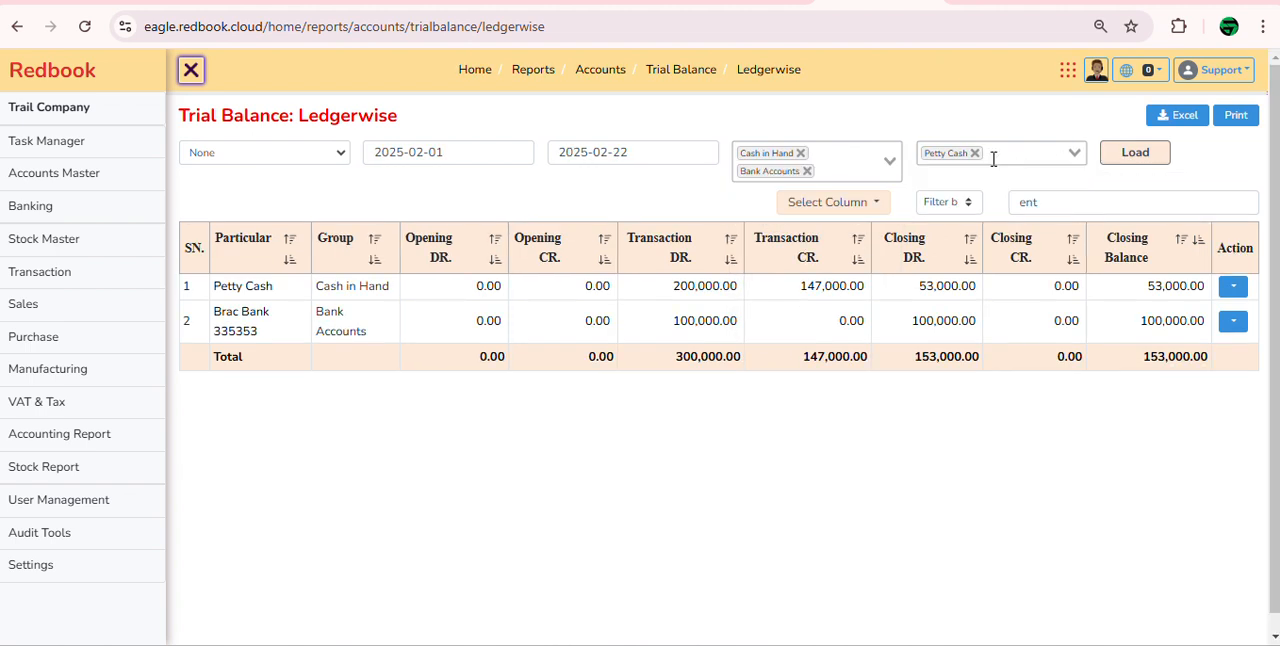
click(976, 153)
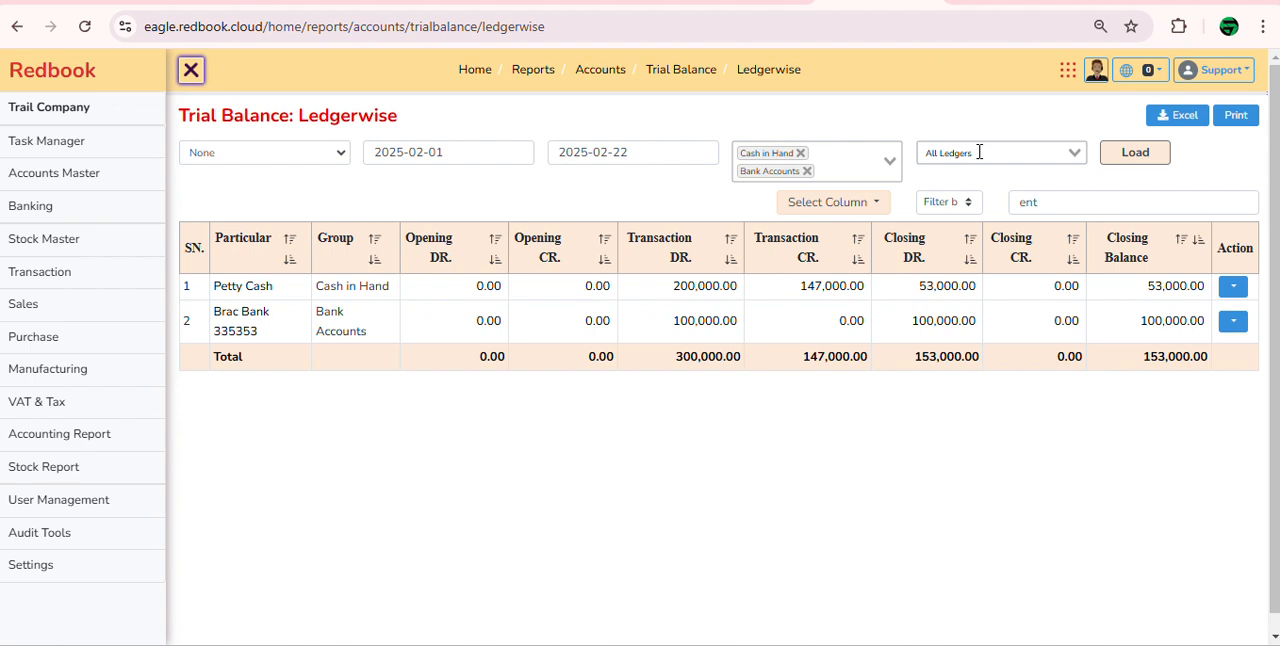
click(1137, 165)
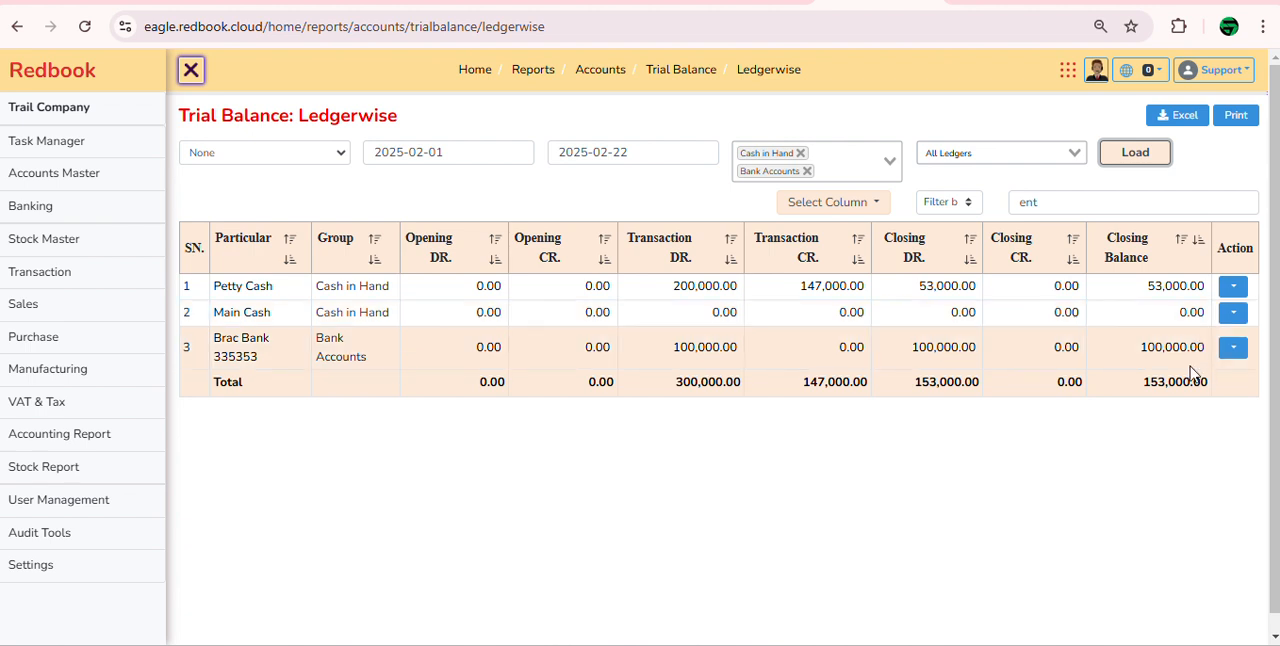
click(1025, 201)
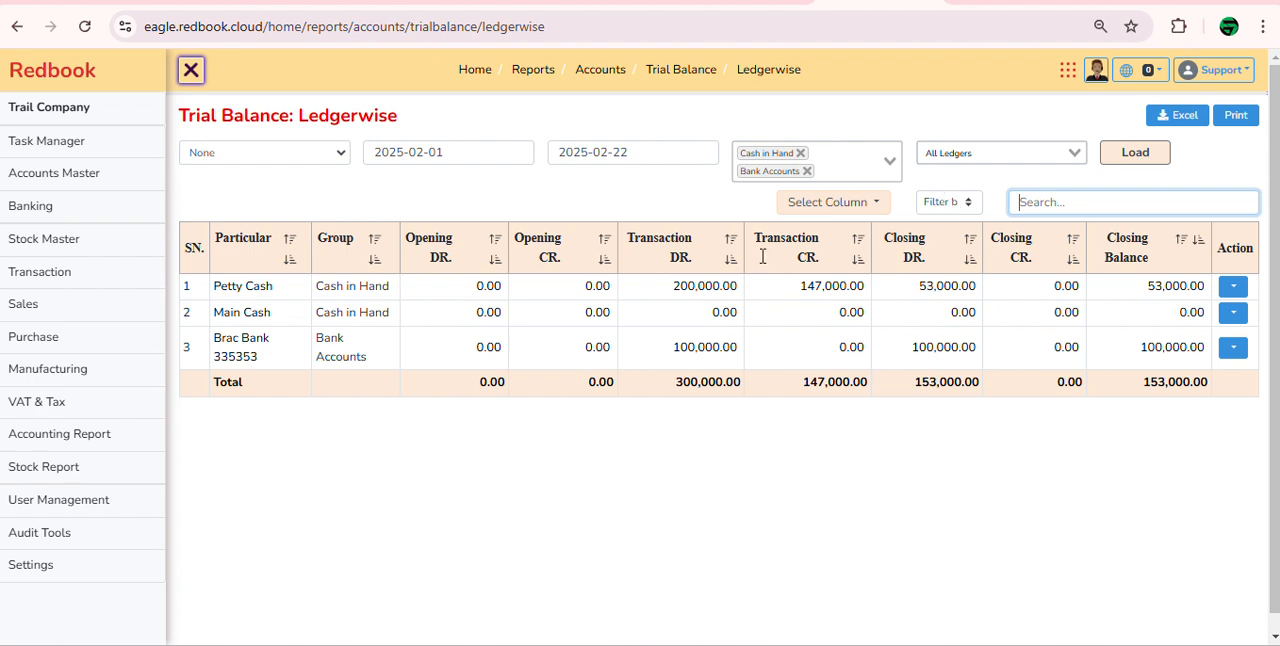
Step: Load the balance sheet and expand the Non-current Asset/Fixed Asset group
click(57, 440)
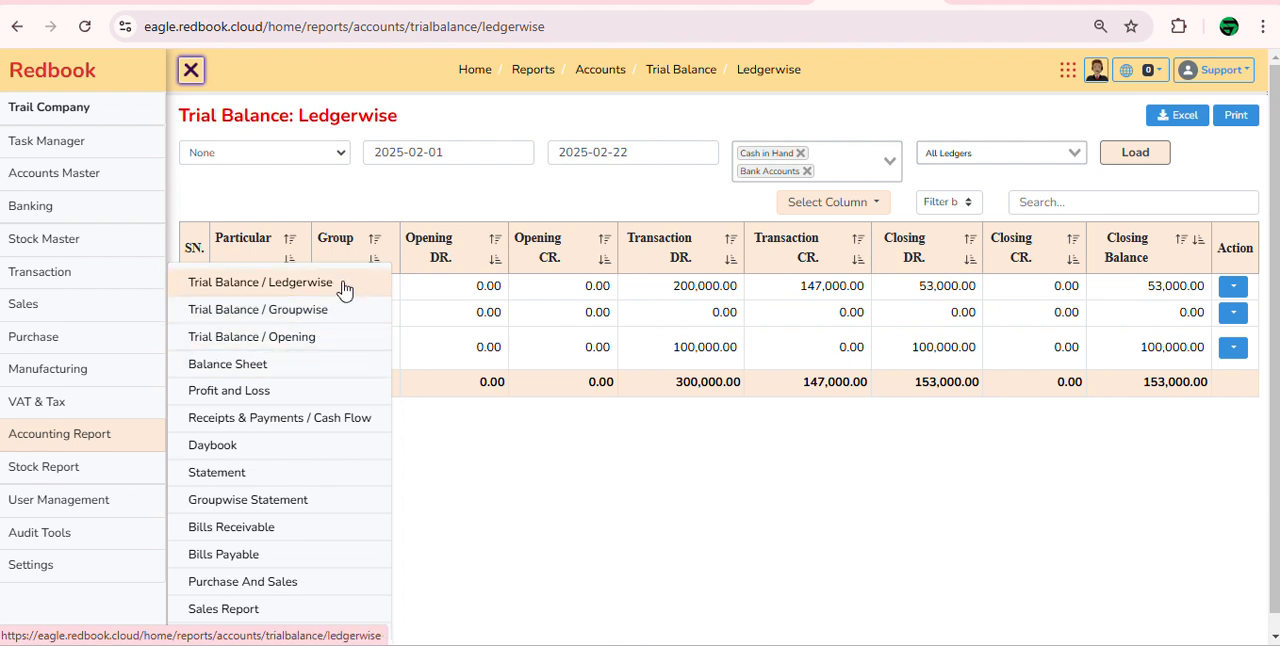
click(296, 372)
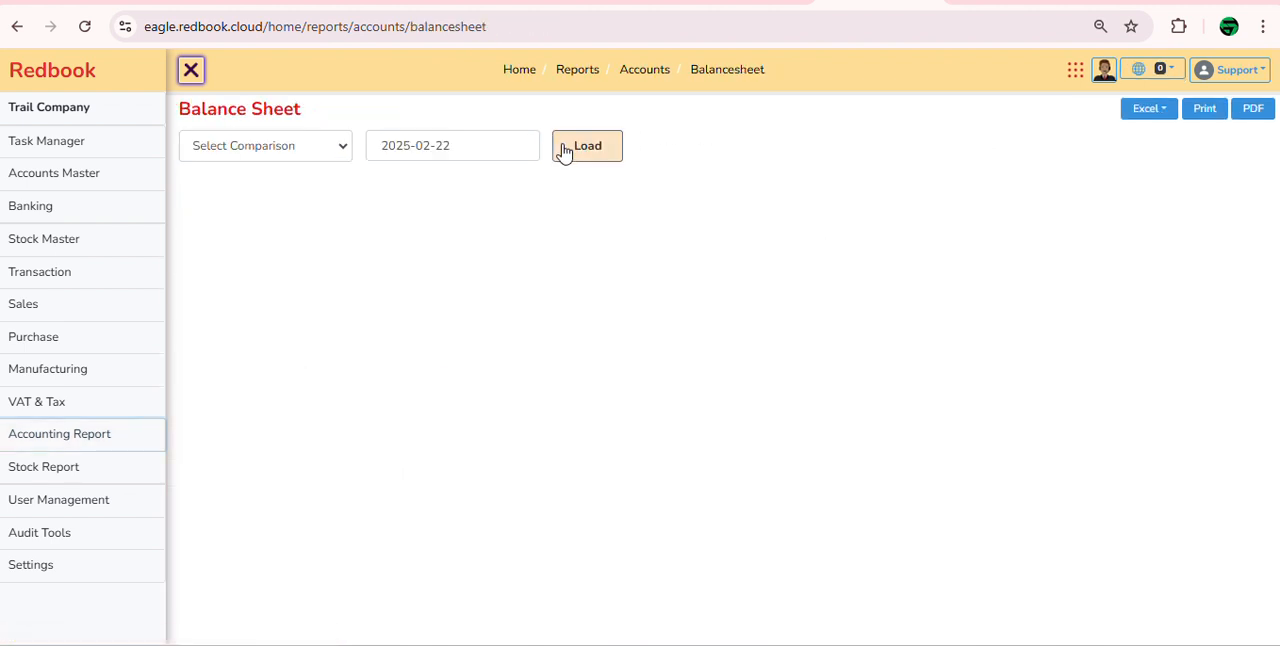
click(562, 153)
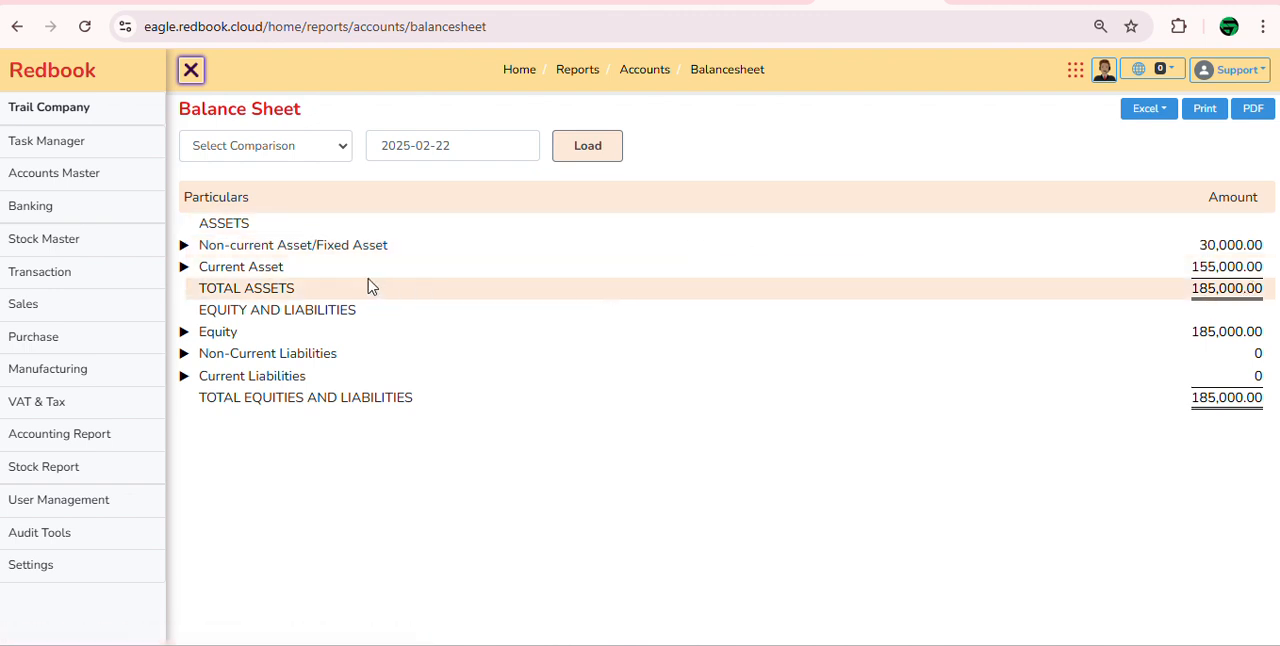
click(184, 248)
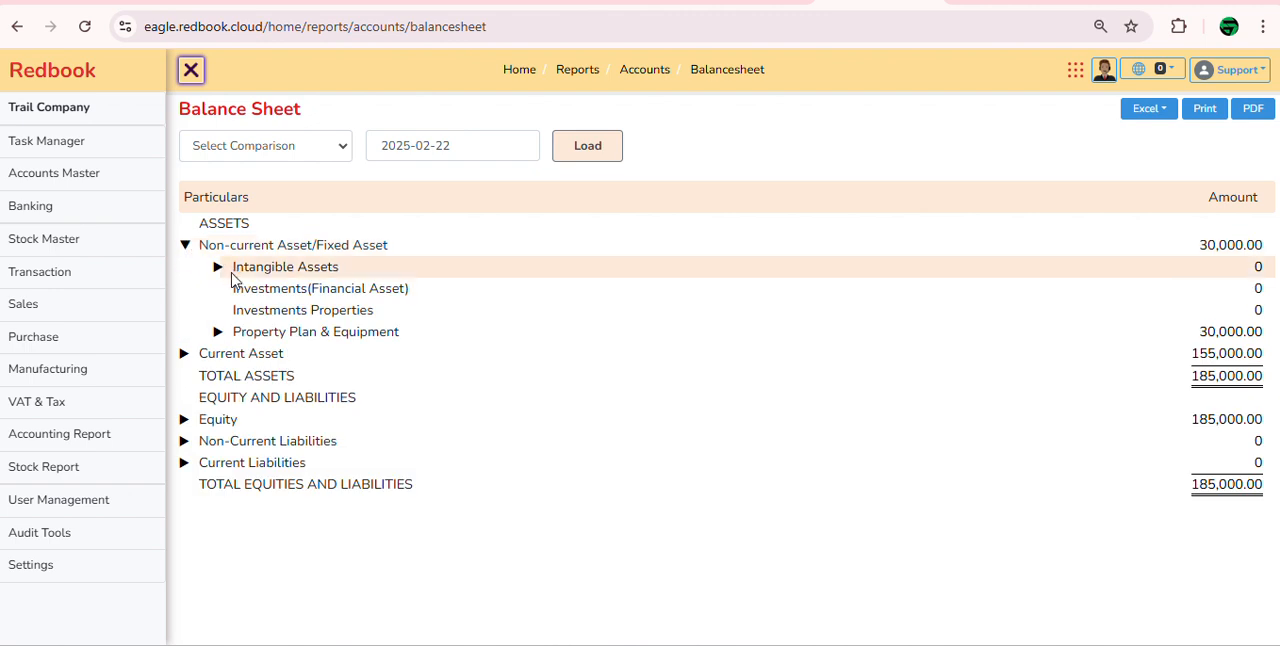
Step: Inspect the Property Plan & Equipment breakdown in the balance sheet, and collapse the Non-current Asset/Fixed Asset group
click(217, 333)
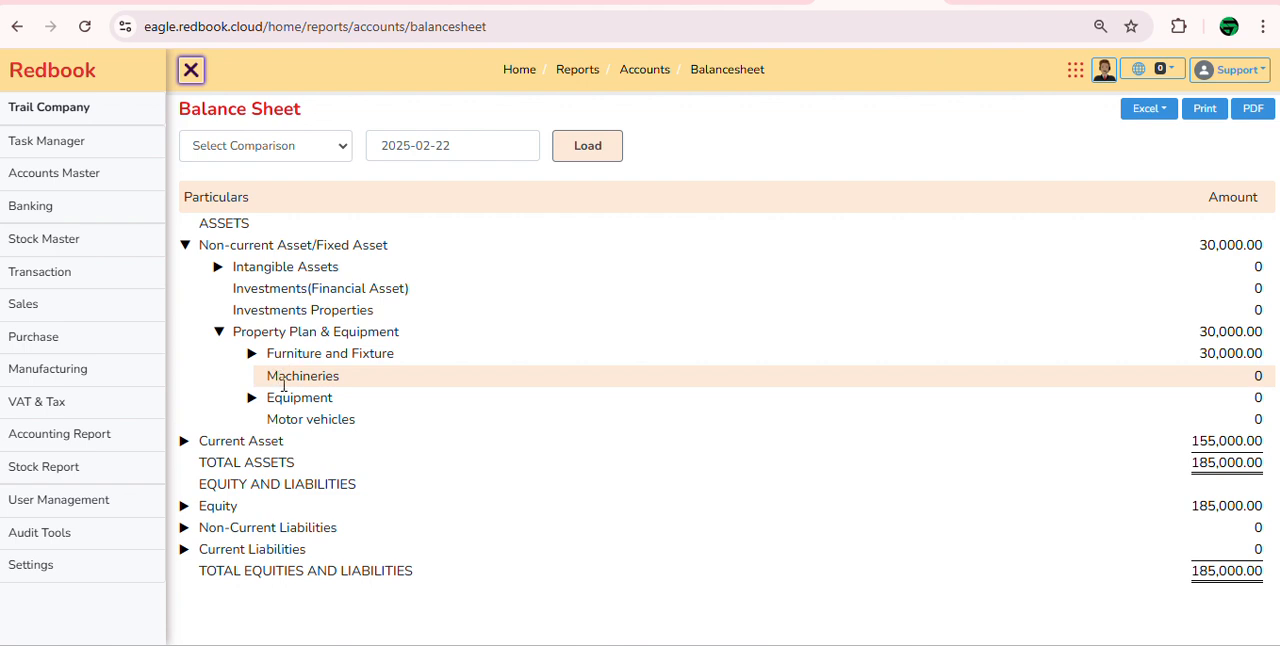
click(216, 333)
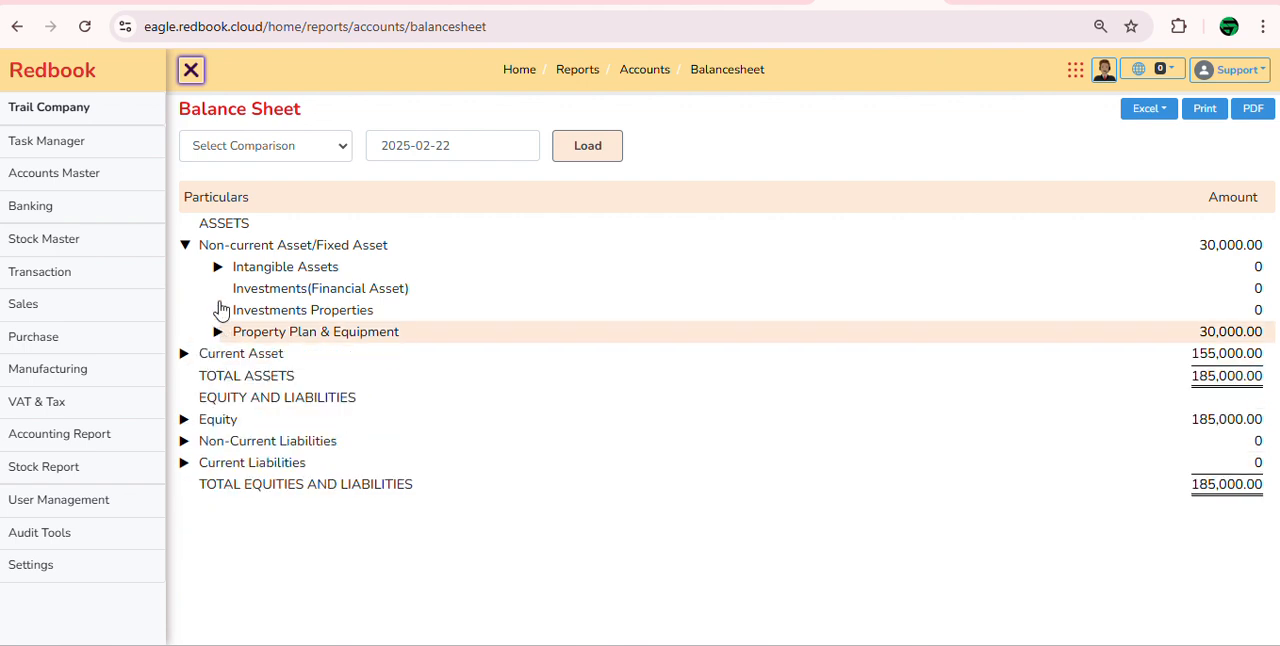
click(184, 250)
Step: Inspect Current Asset down to the Advance to Employees/IOU ledgers, collapse it, and view the Equity breakdown before collapsing it
click(184, 268)
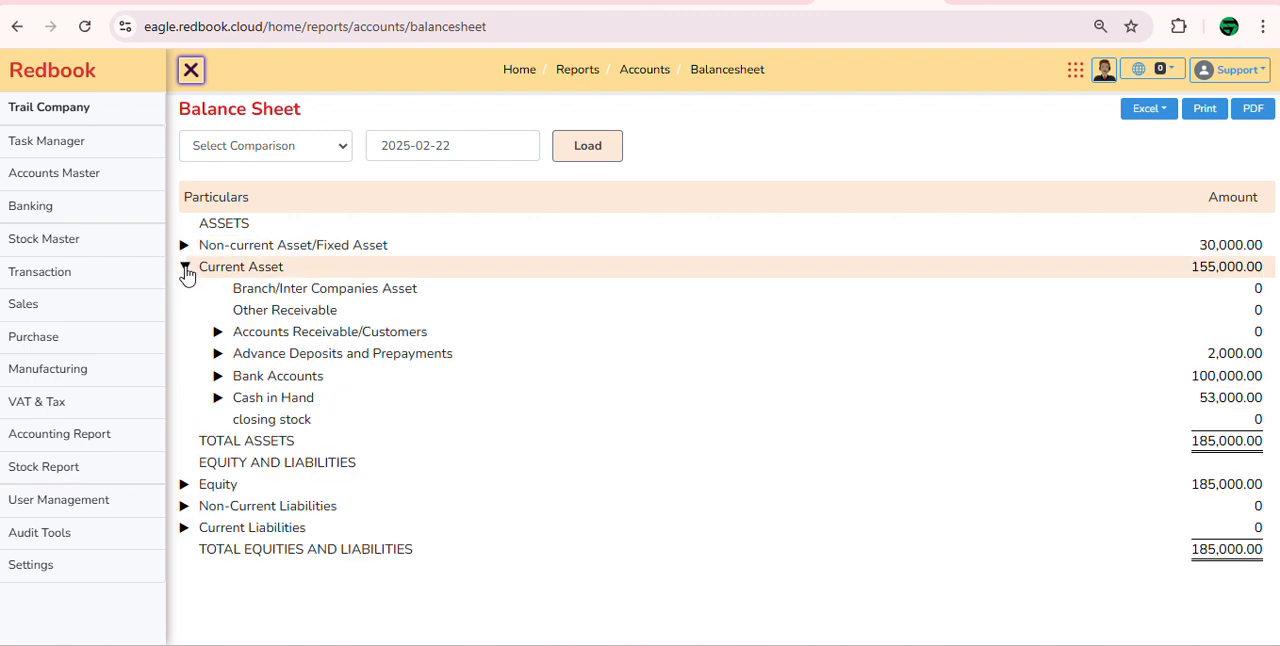
click(217, 353)
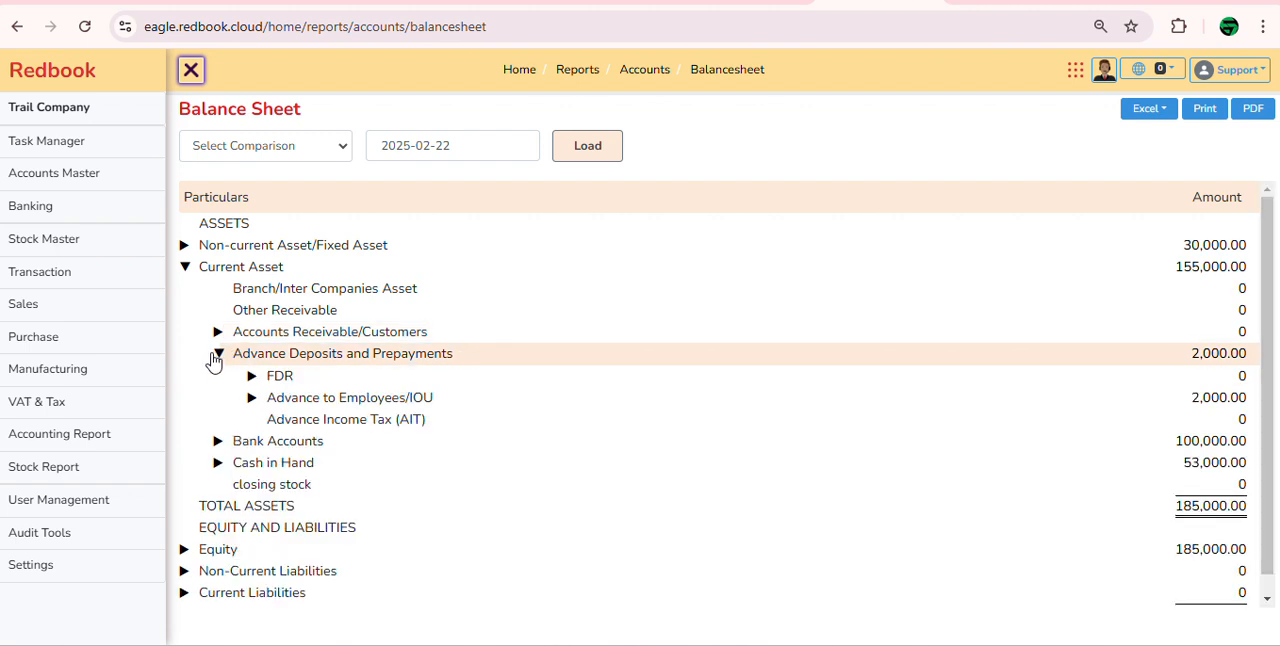
click(252, 398)
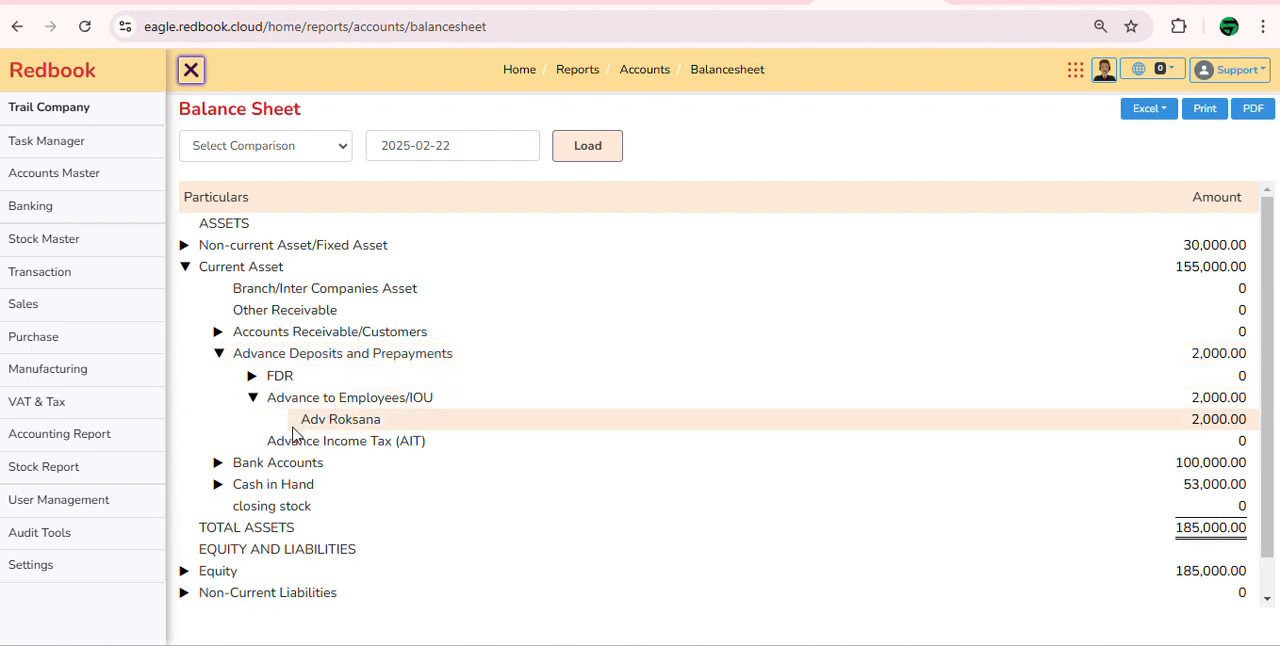
click(252, 397)
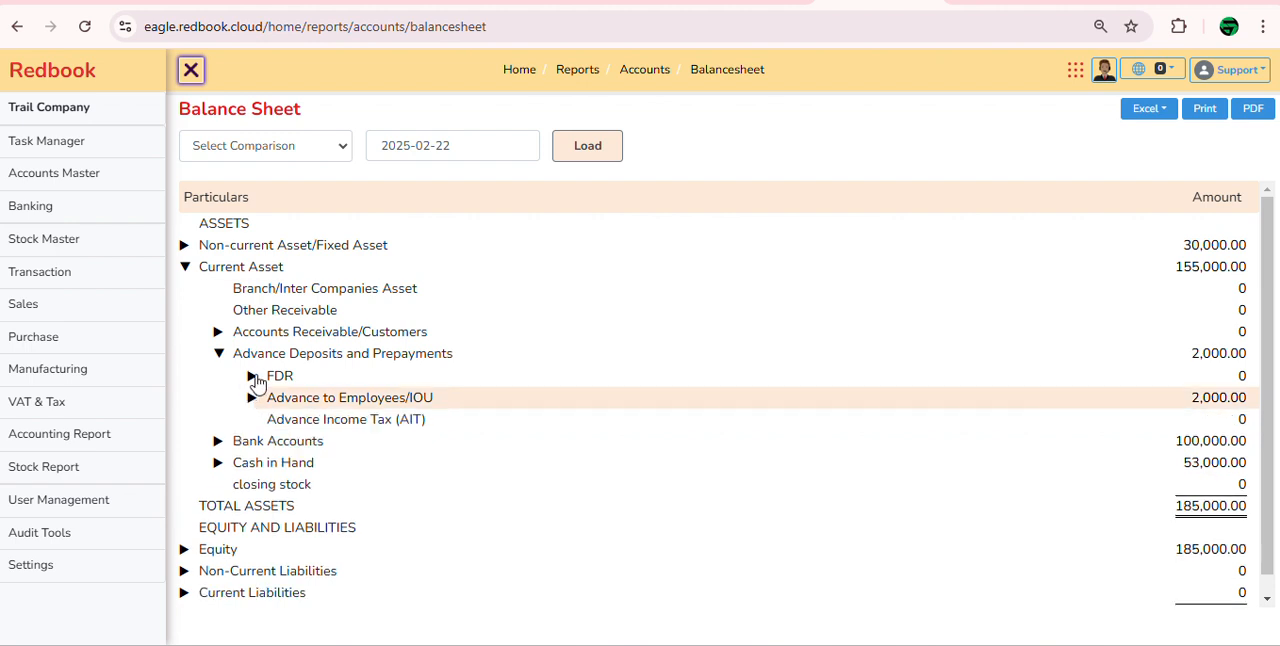
click(217, 354)
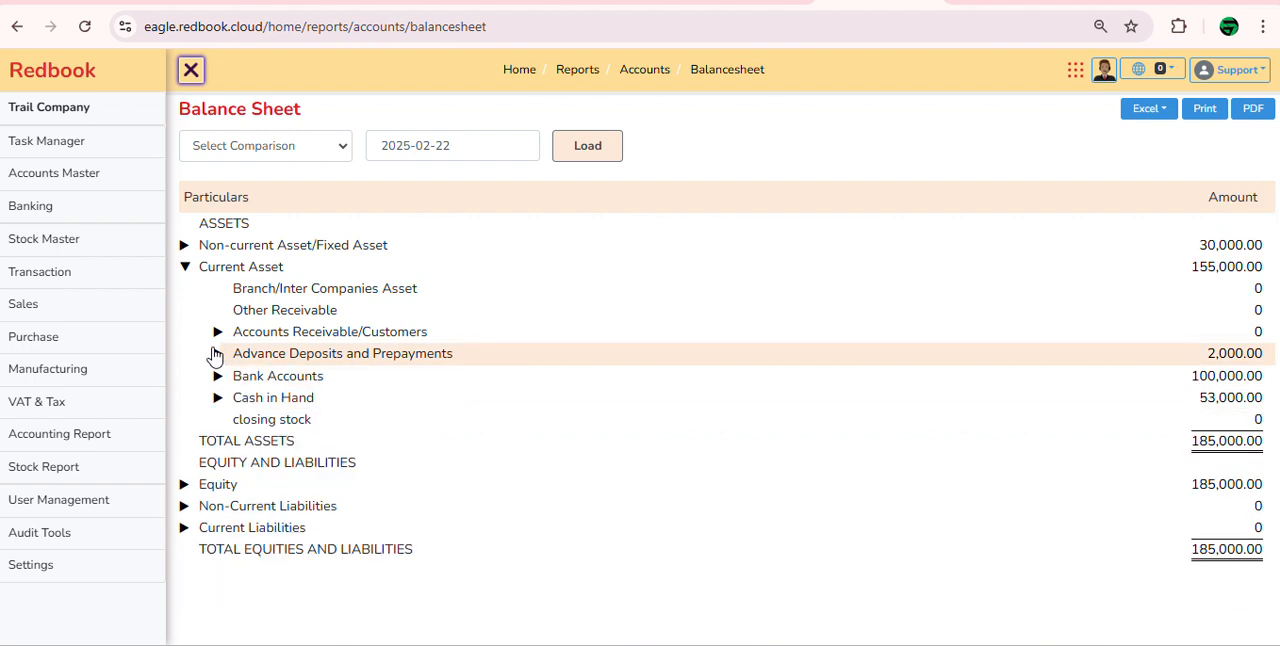
click(183, 270)
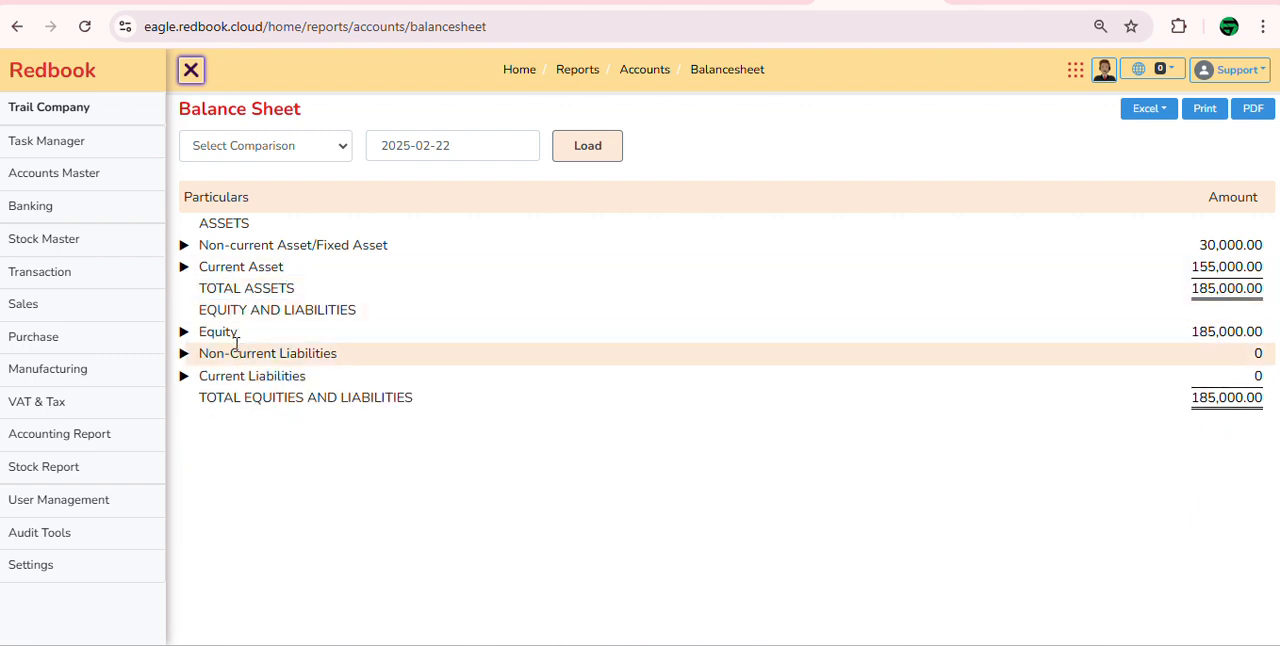
click(183, 334)
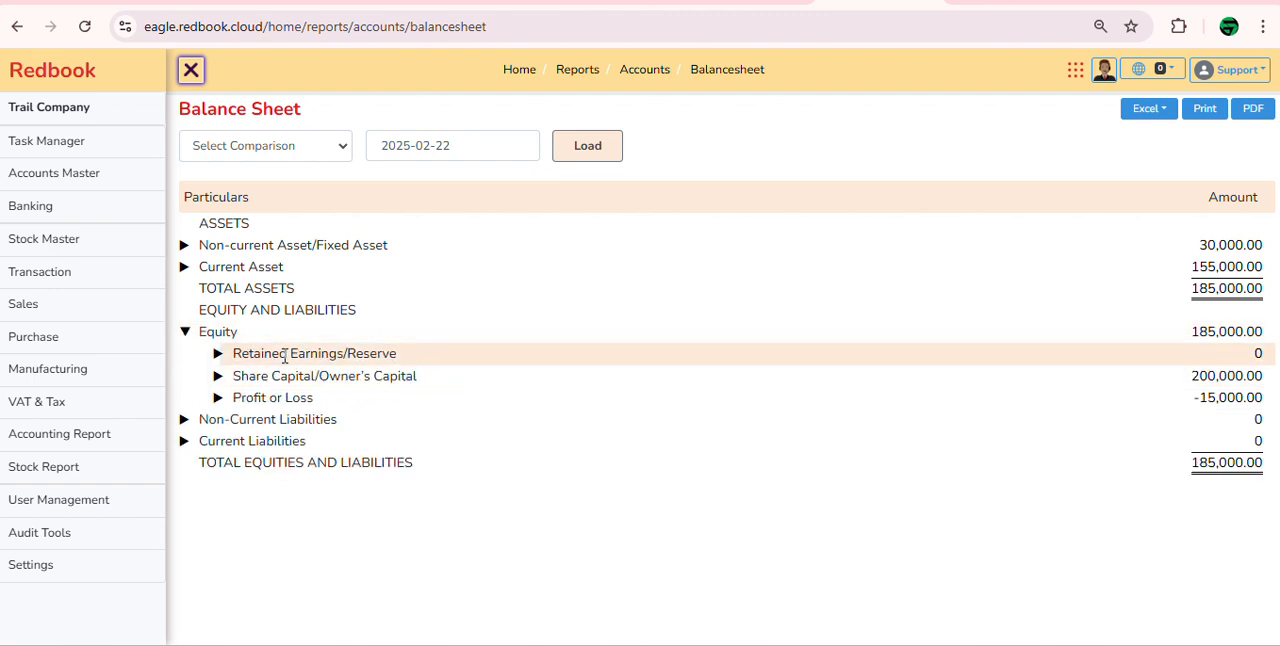
click(185, 331)
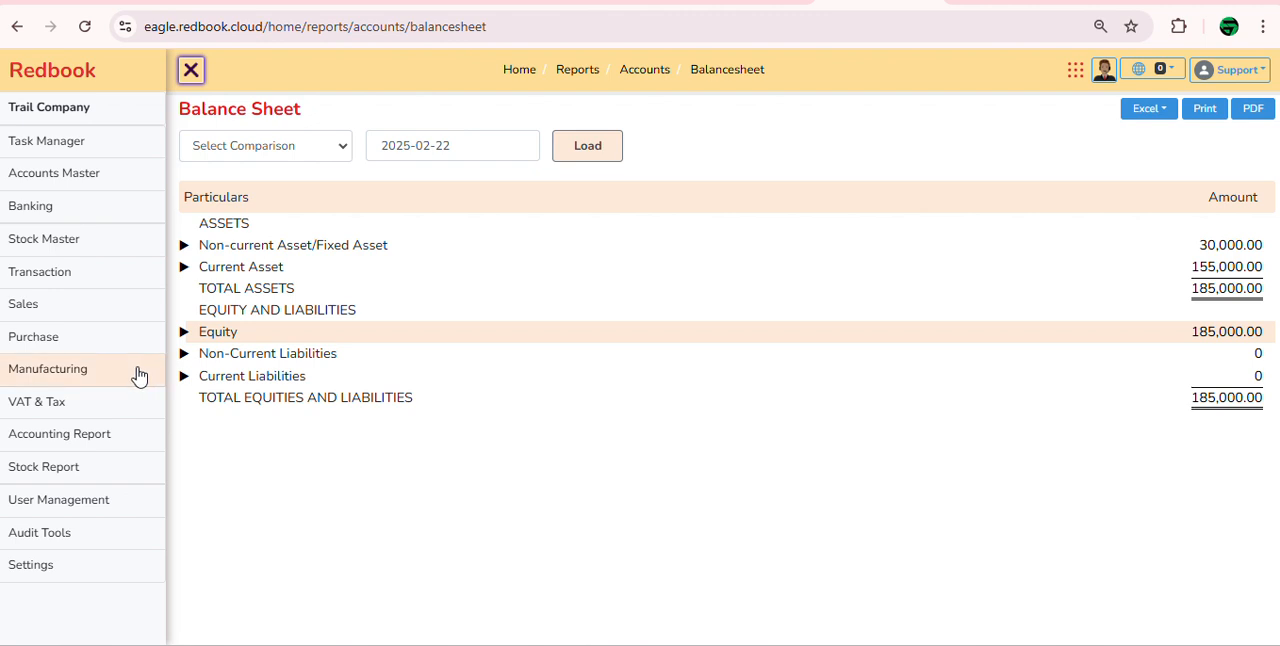
Step: Load the Profit and Loss report, highlight the net profit after tax, and view the Administrative Expense breakdown before collapsing it
click(100, 436)
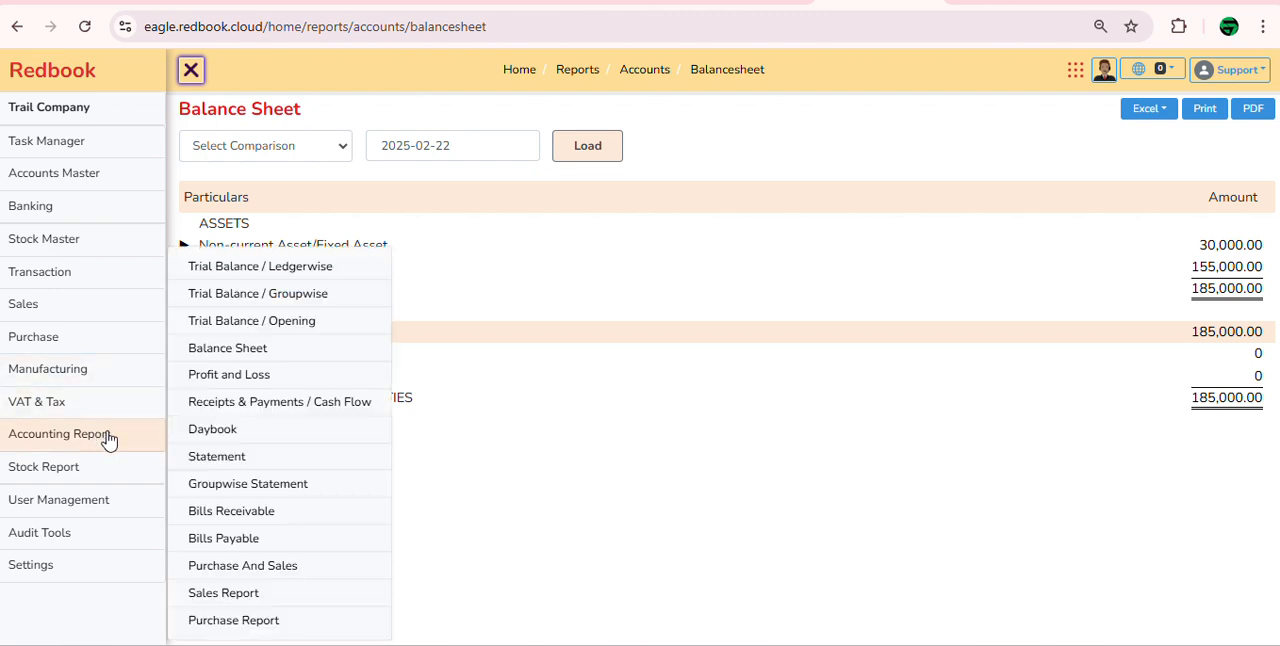
click(264, 378)
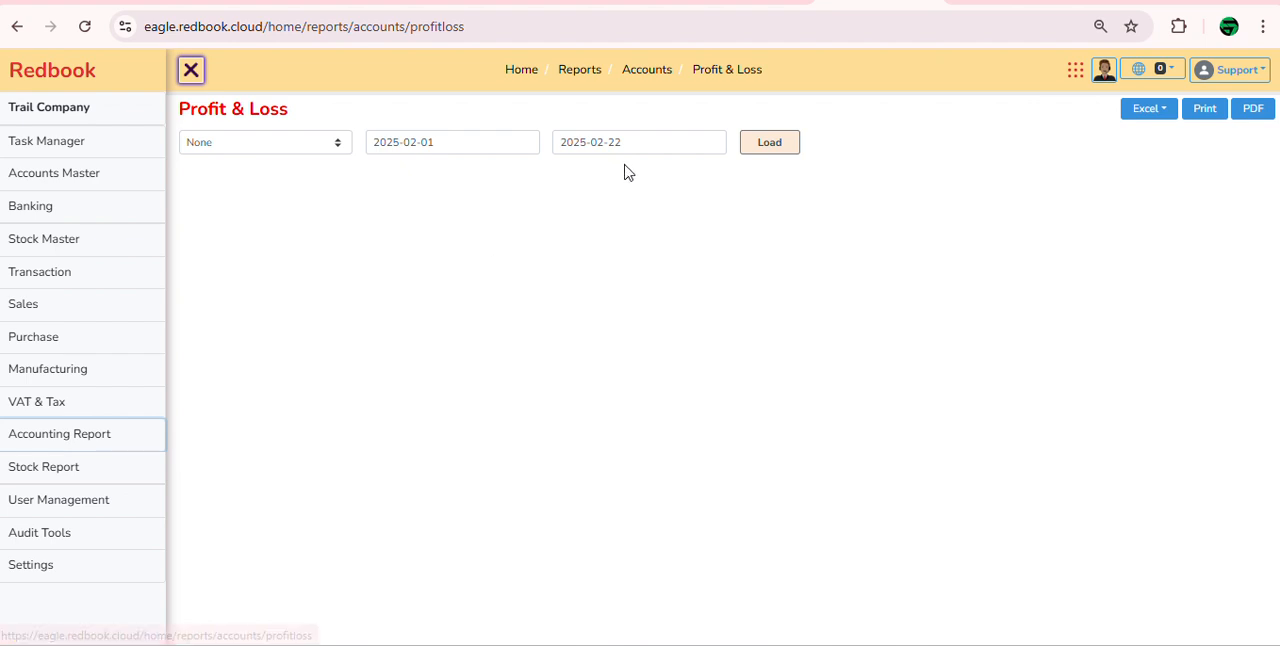
click(790, 150)
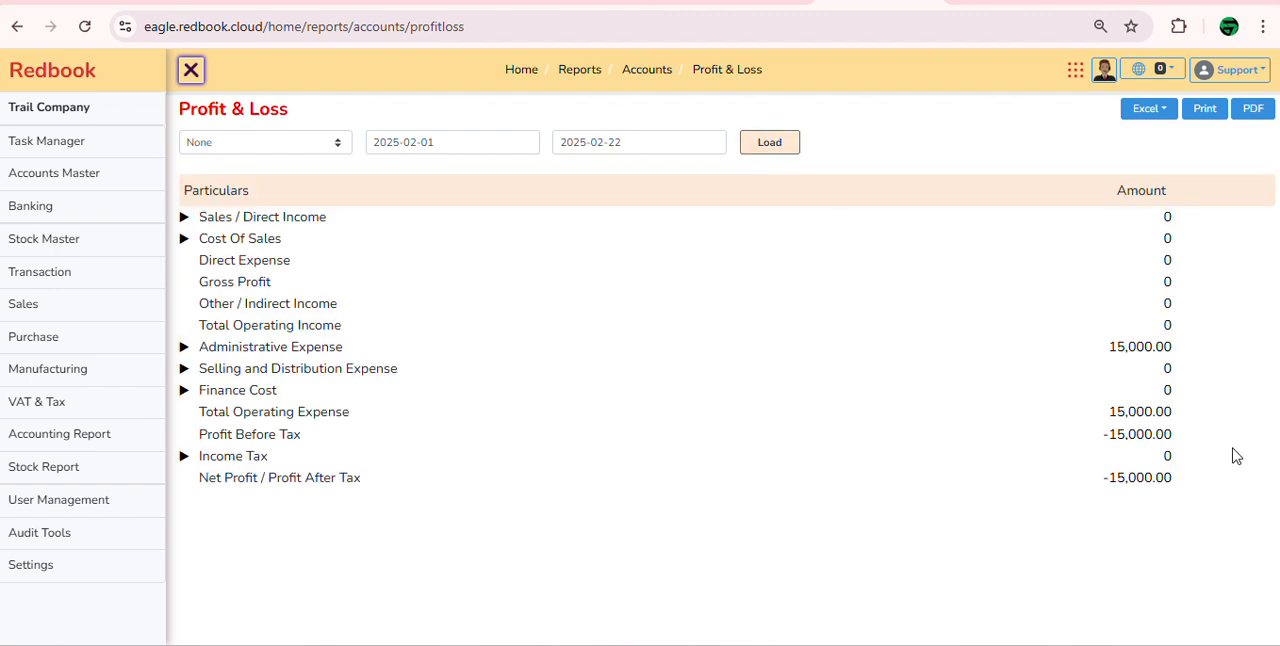
drag(1205, 481, 1094, 494)
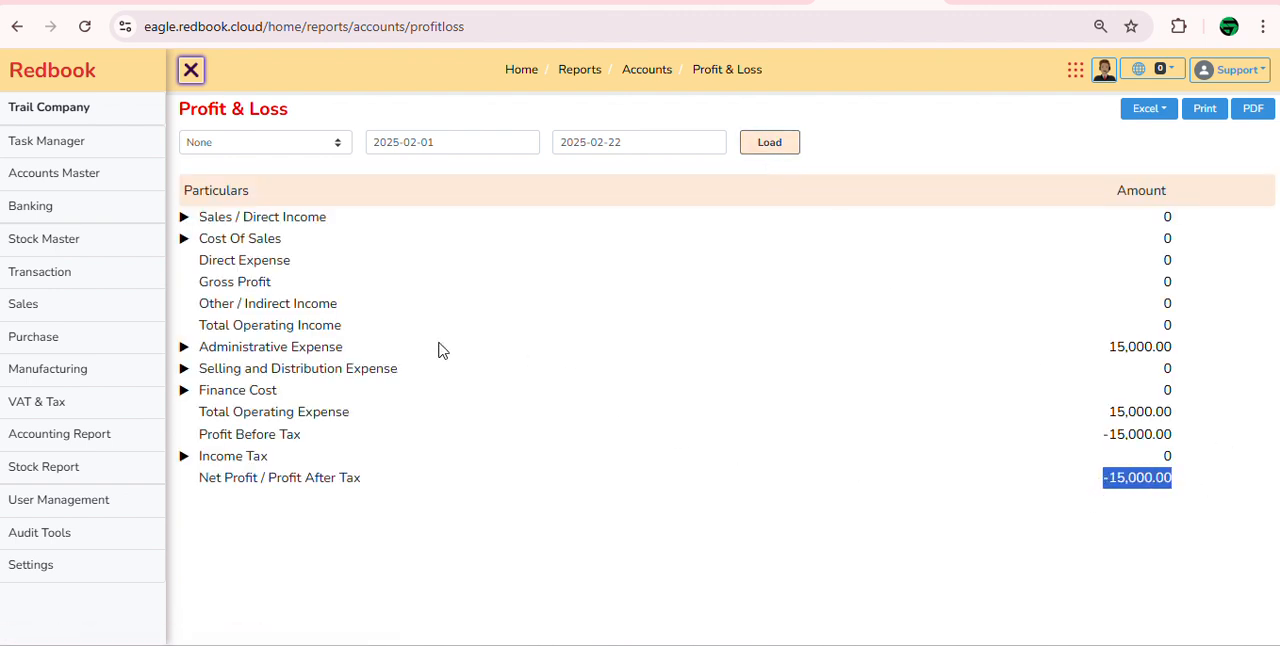
click(185, 348)
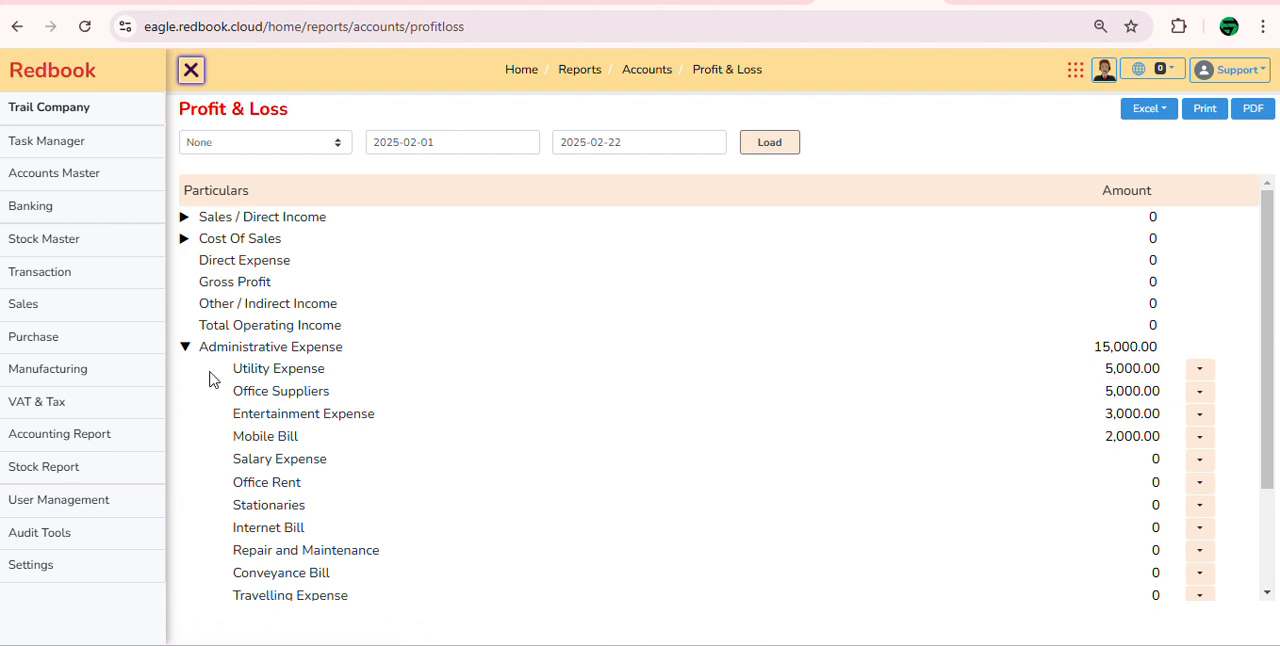
click(185, 348)
Step: Open the Receipt voucher entry form among the transactions
mouse_move(120, 317)
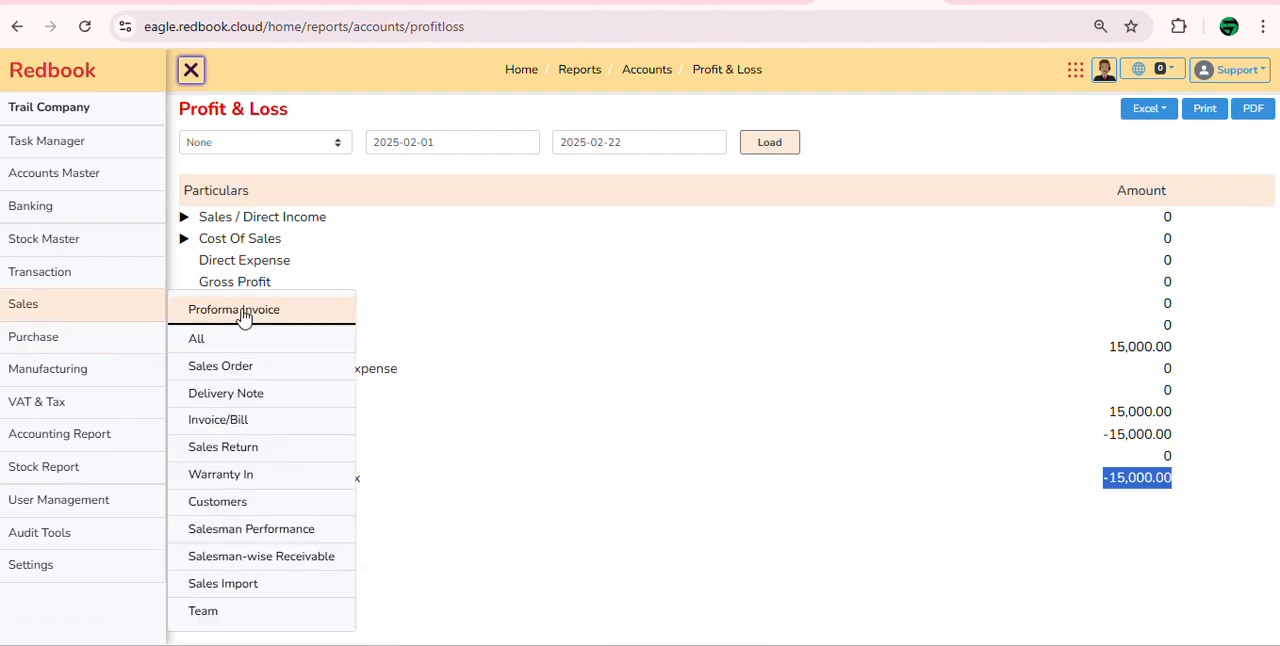
mouse_move(123, 277)
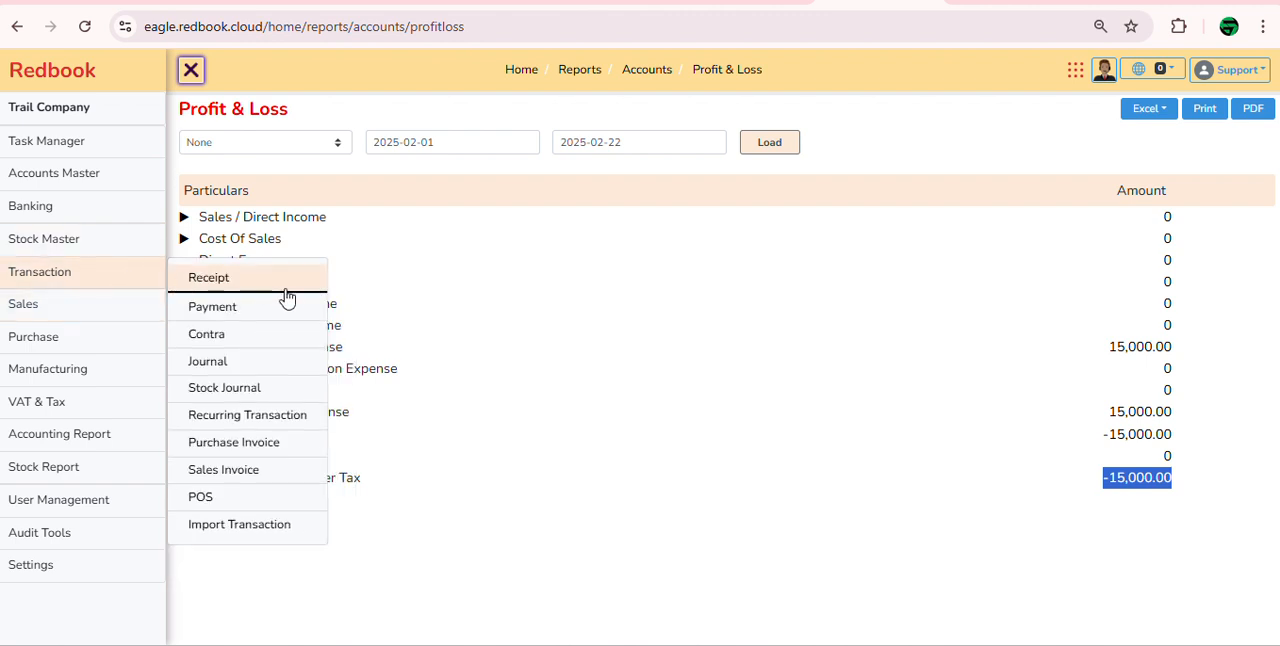
click(290, 292)
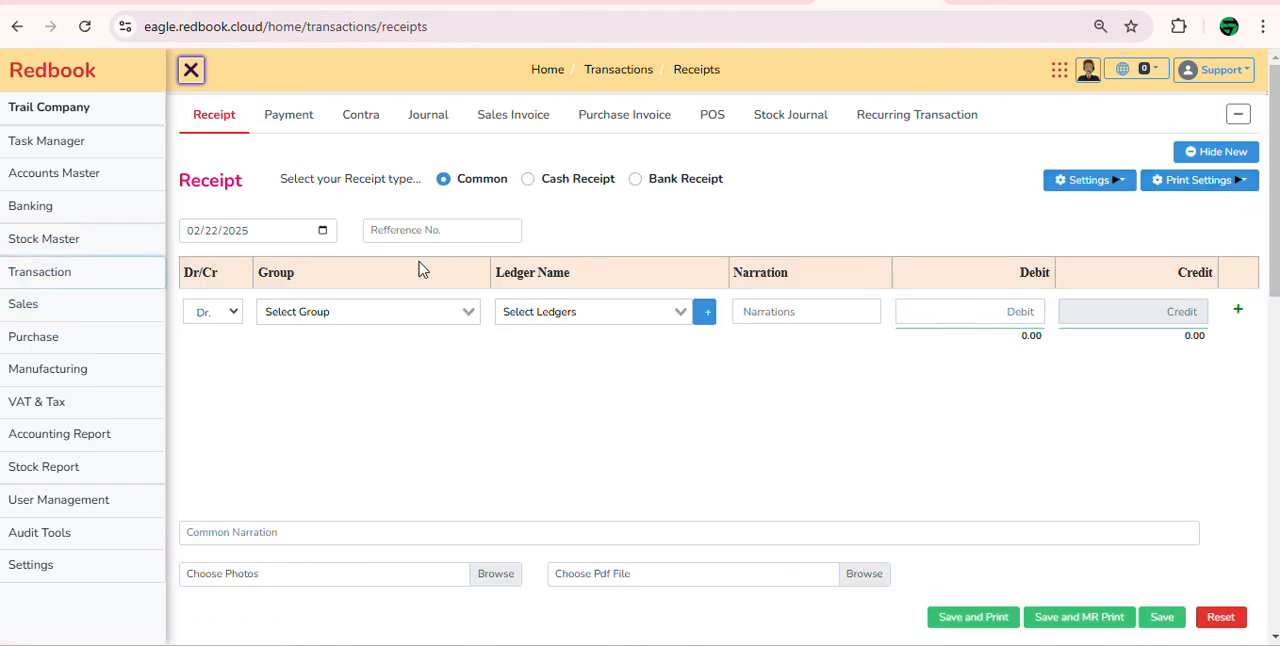
click(515, 316)
text(p)
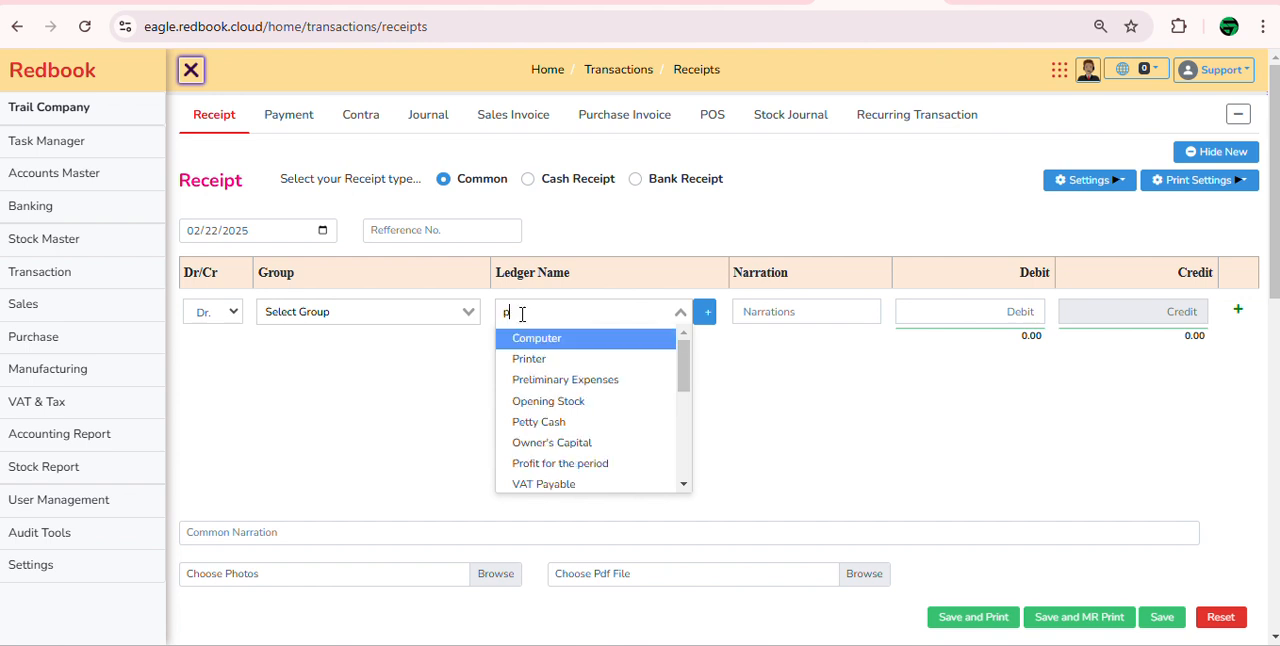
text(ett)
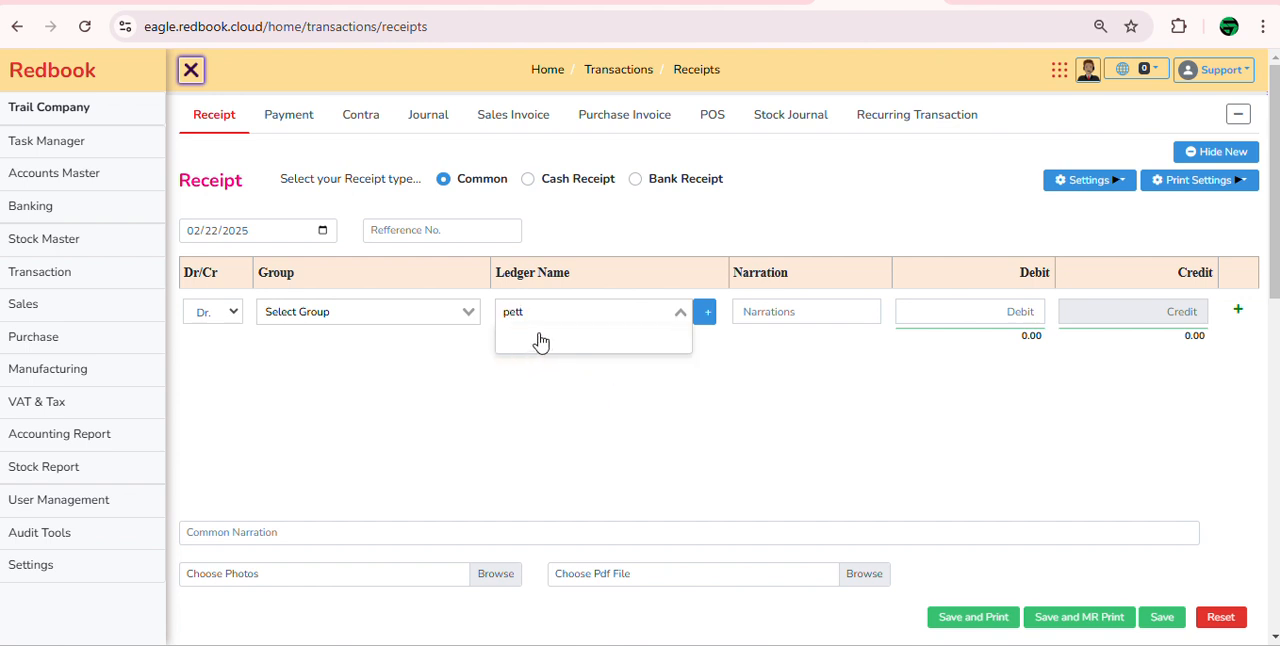
key(BackSpace)
text(t)
key(BackSpace)
key(BackSpace)
key(BackSpace)
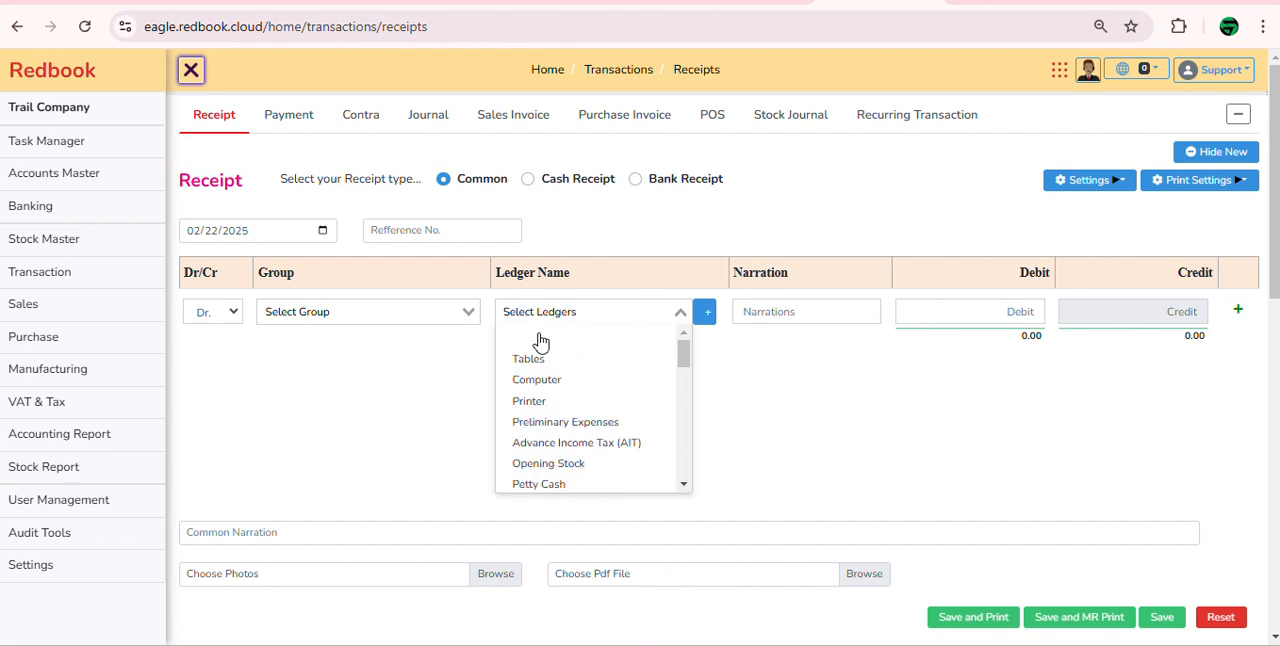
text(pc)
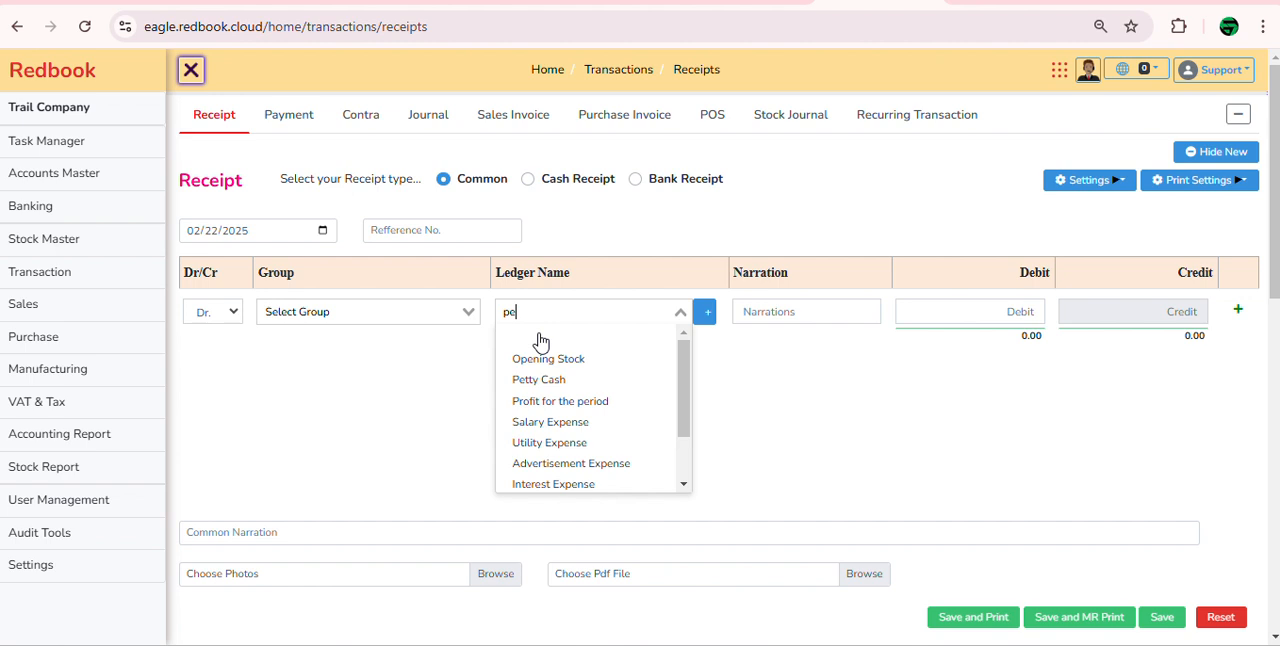
click(540, 342)
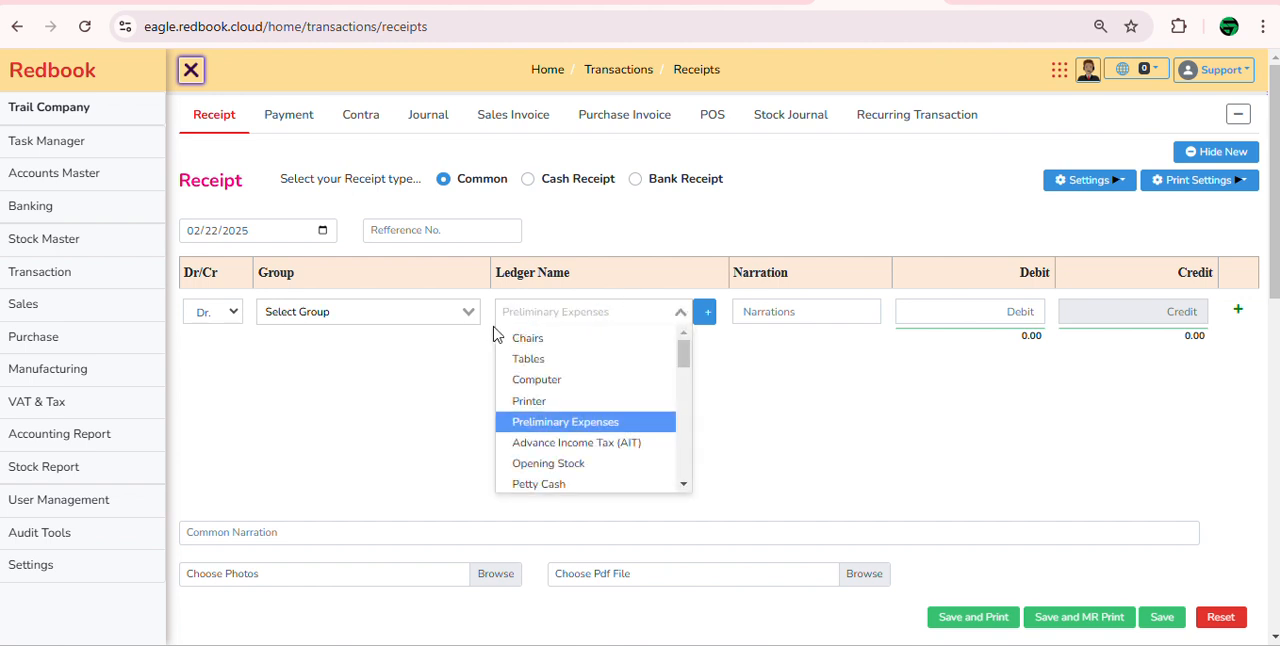
click(84, 26)
Step: Debit the Petty Cash ledger with 50,000 on the receipt and add a credit line
click(589, 326)
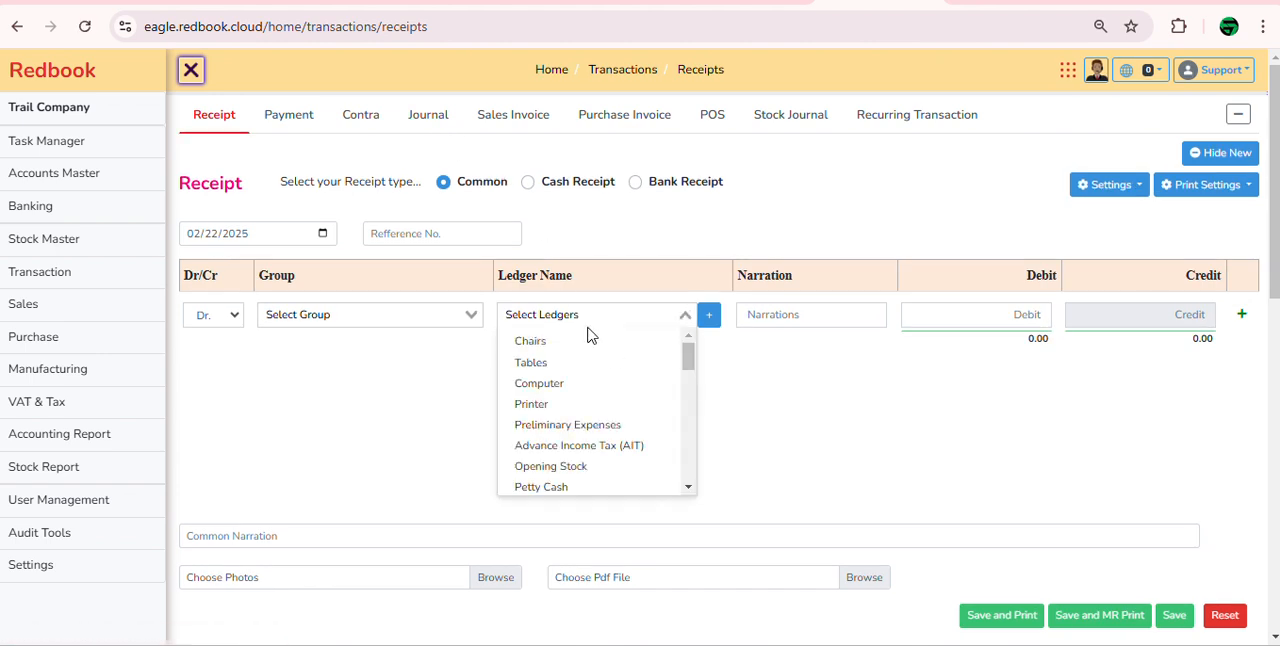
text(pet)
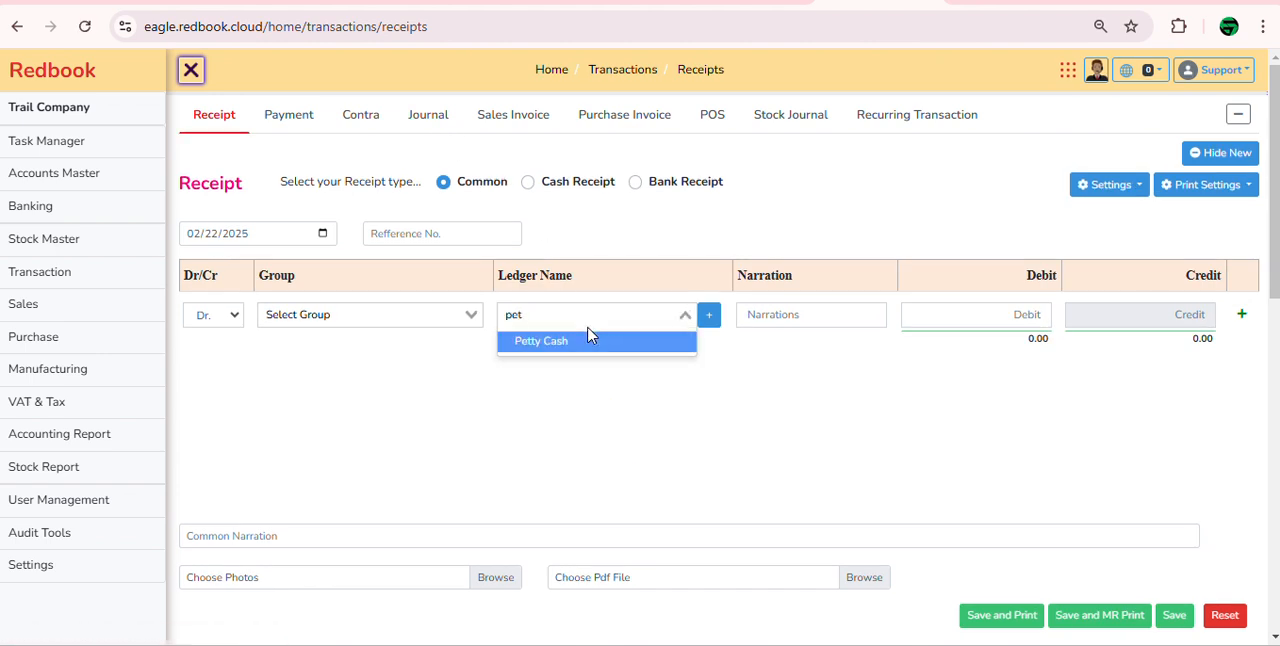
click(578, 345)
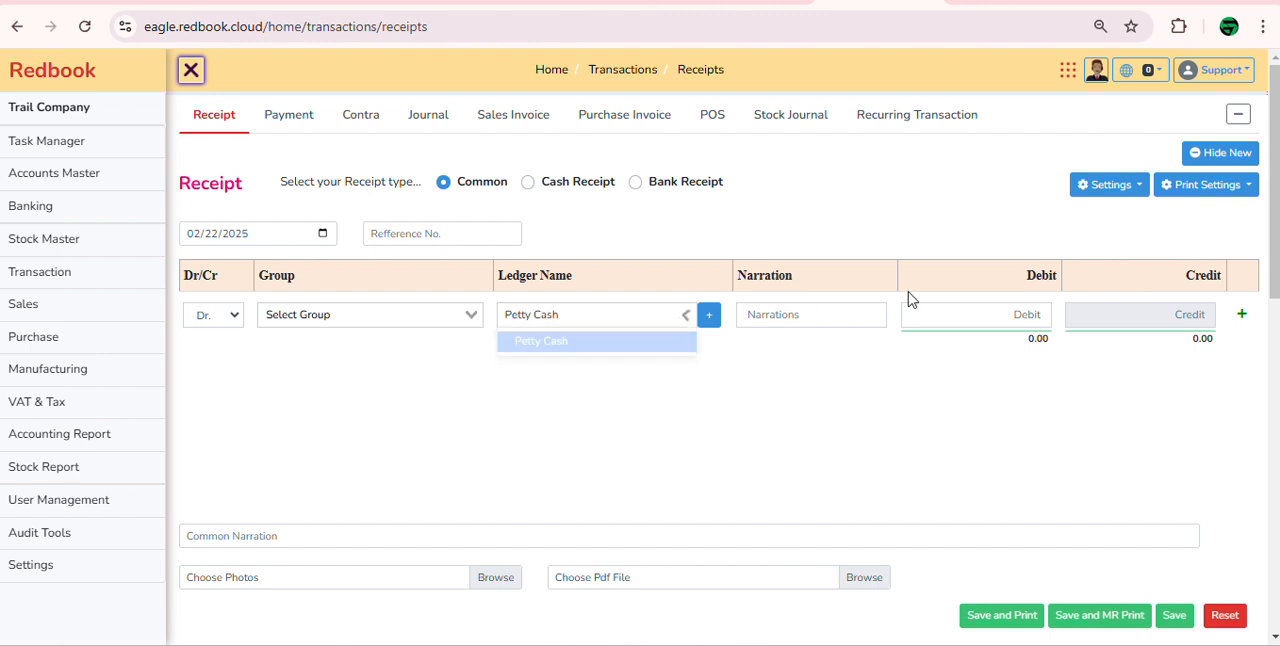
click(985, 310)
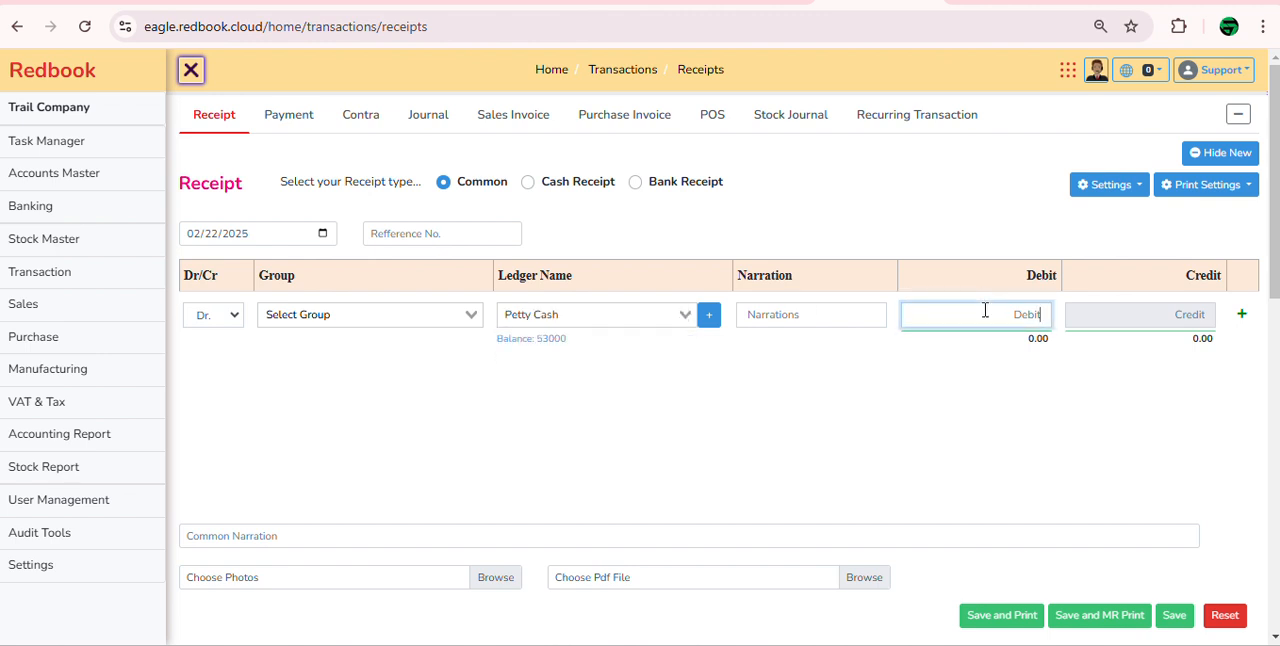
text(50,000)
key(Tab)
key(Return)
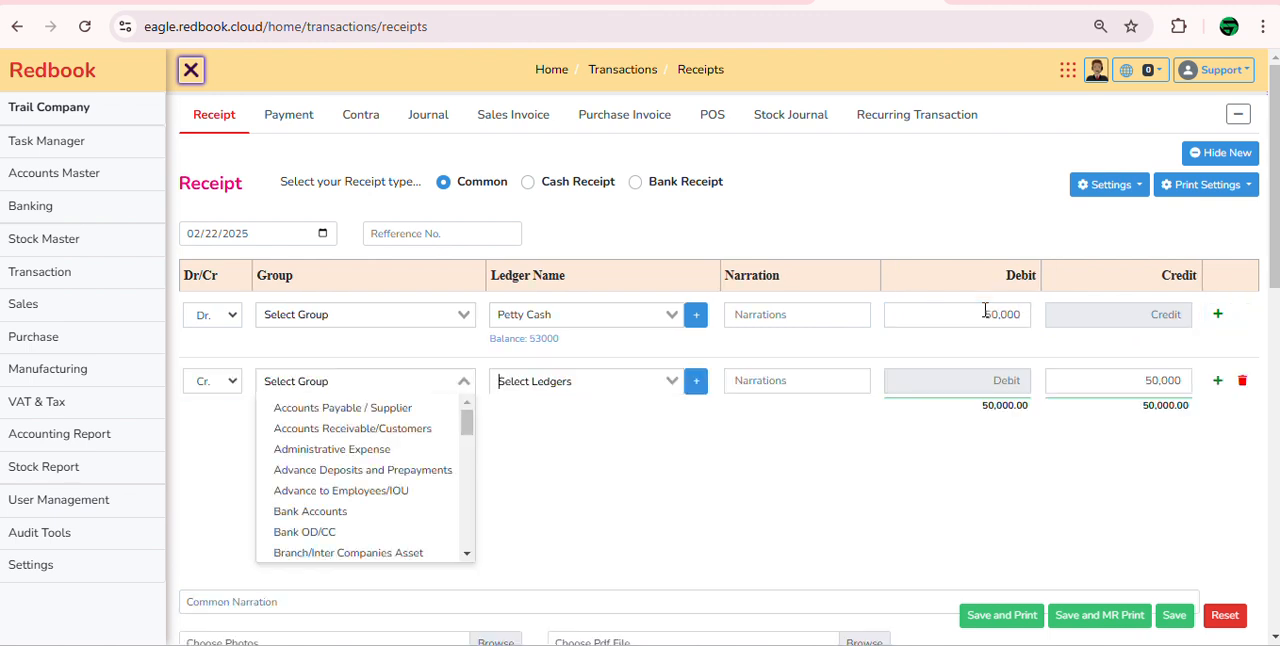
Step: Assign the Sales Account ledger to the 50,000 credit line and save the receipt voucher
key(Tab)
text(sale)
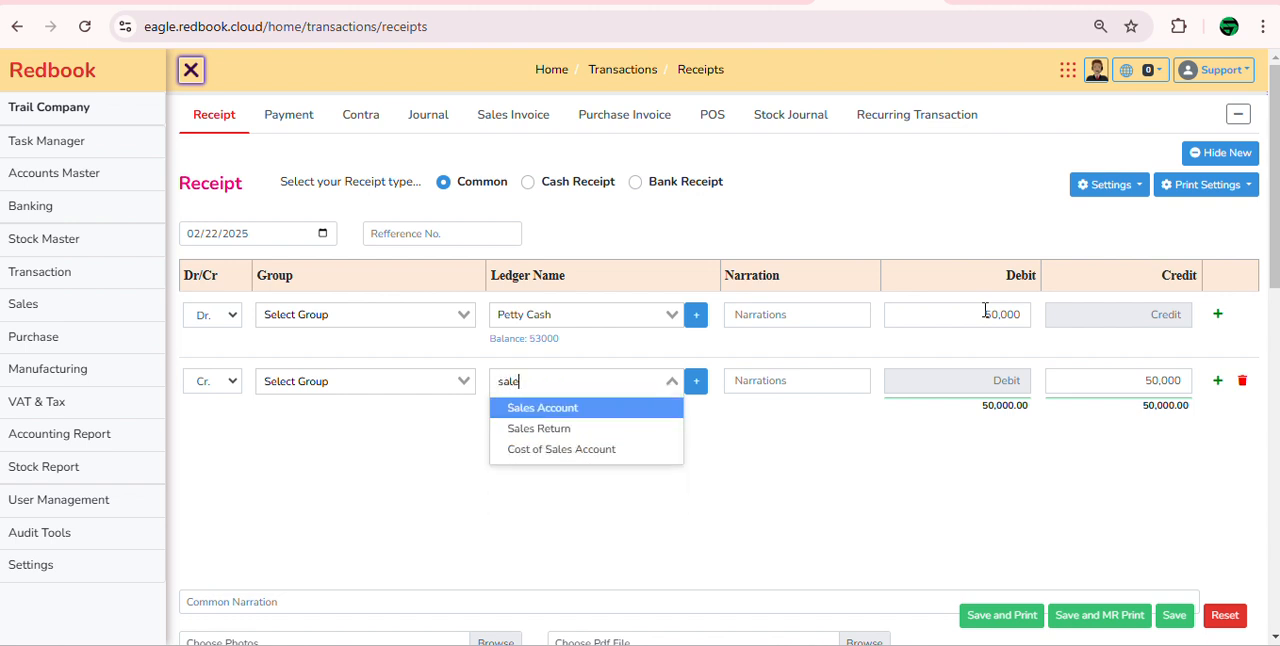
key(Return)
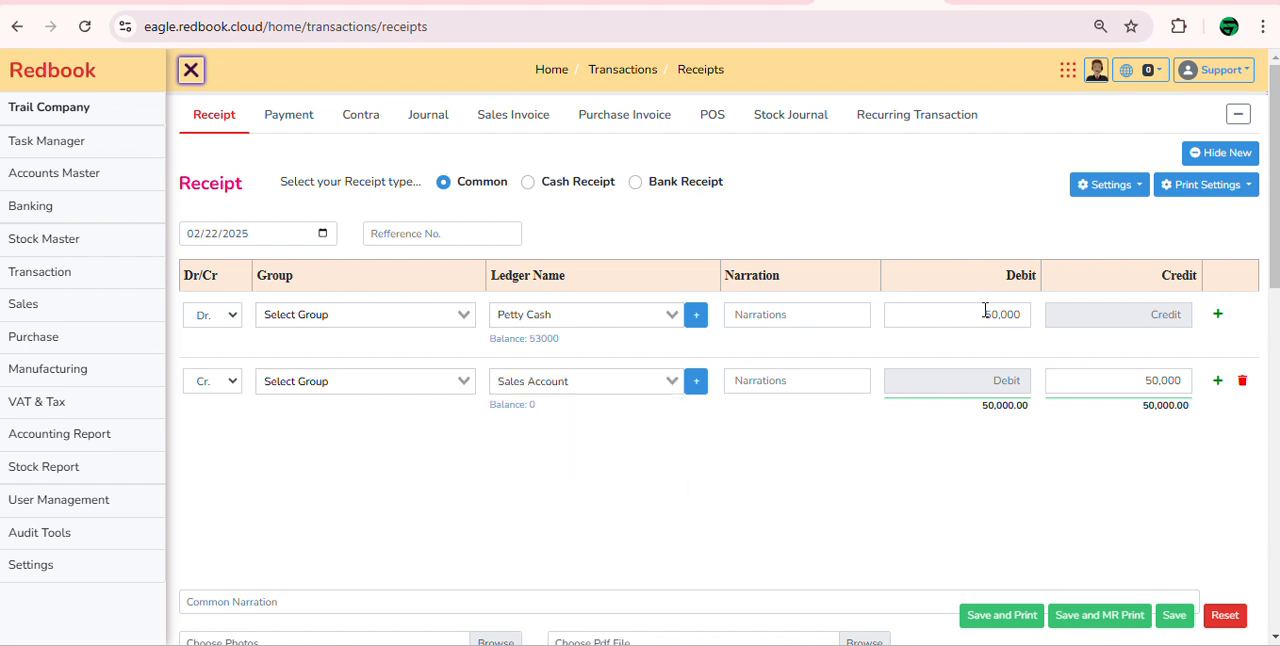
click(1177, 618)
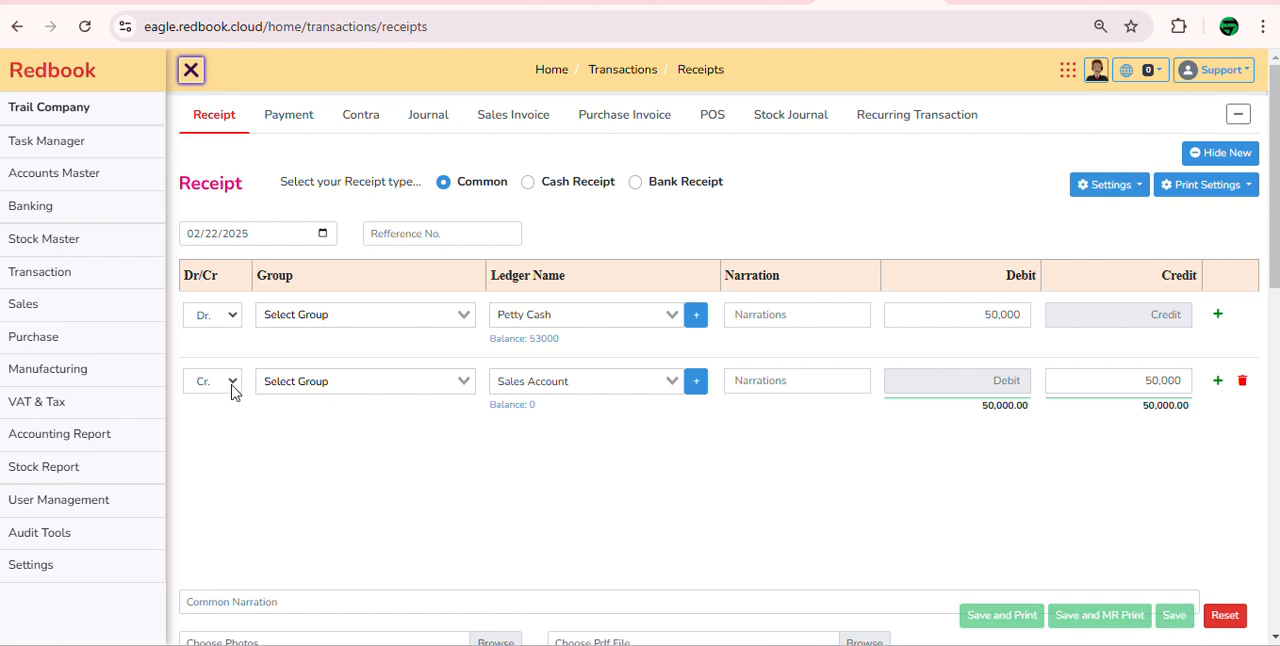
Step: Load the Profit and Loss report with the sales receipt included, and highlight the net profit after tax amount
click(117, 444)
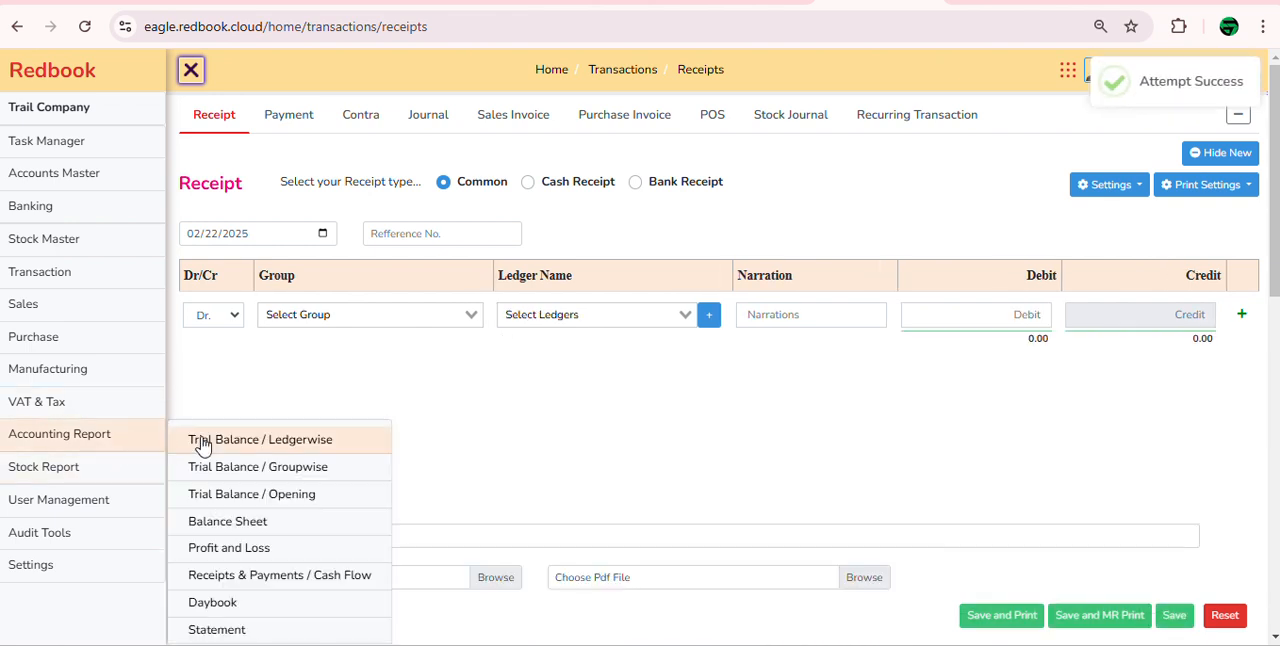
click(278, 547)
click(765, 146)
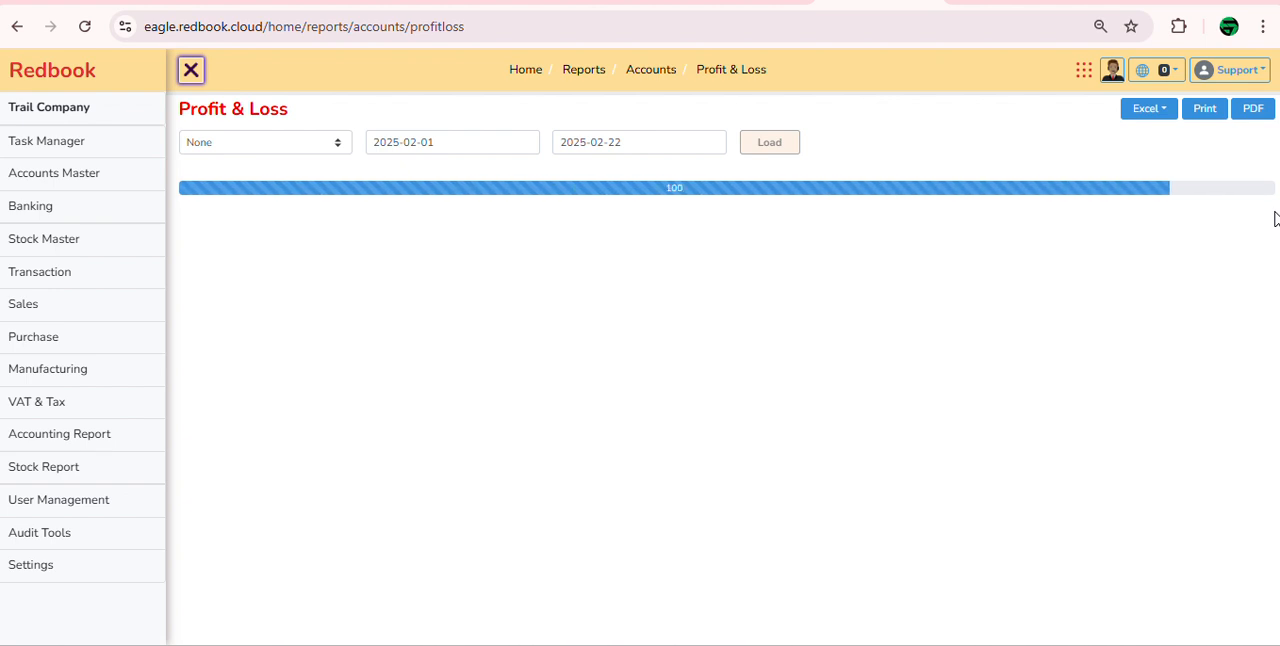
drag(1218, 492, 1103, 503)
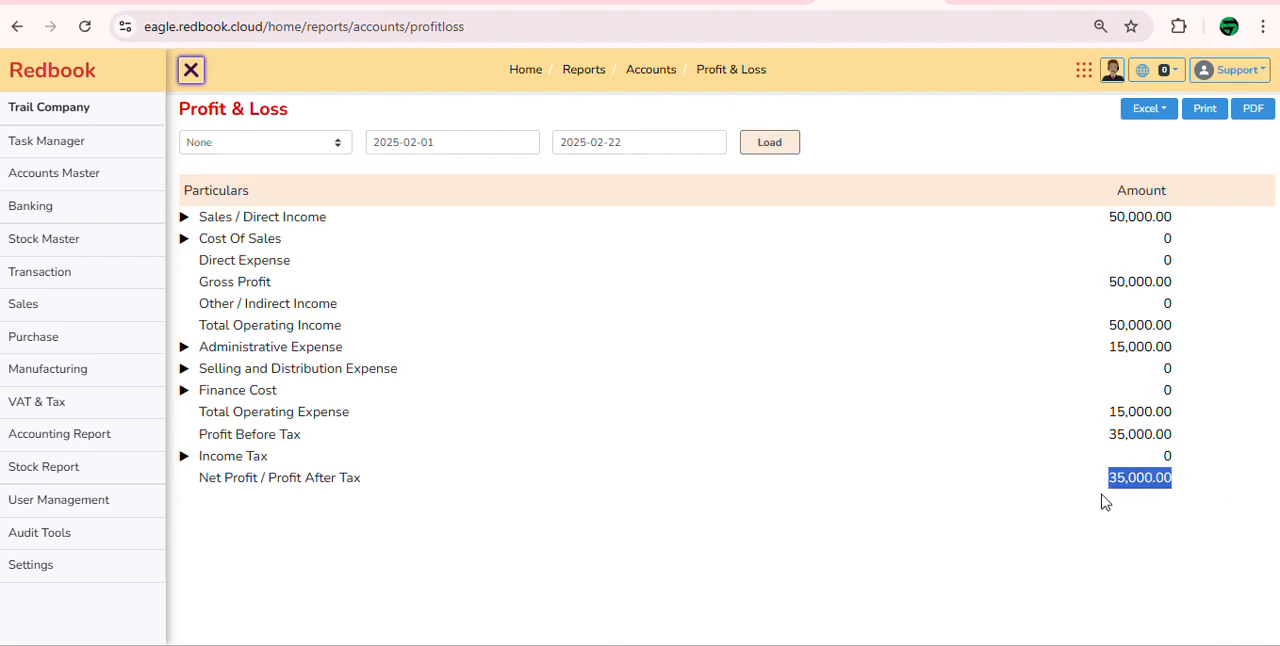
click(1031, 557)
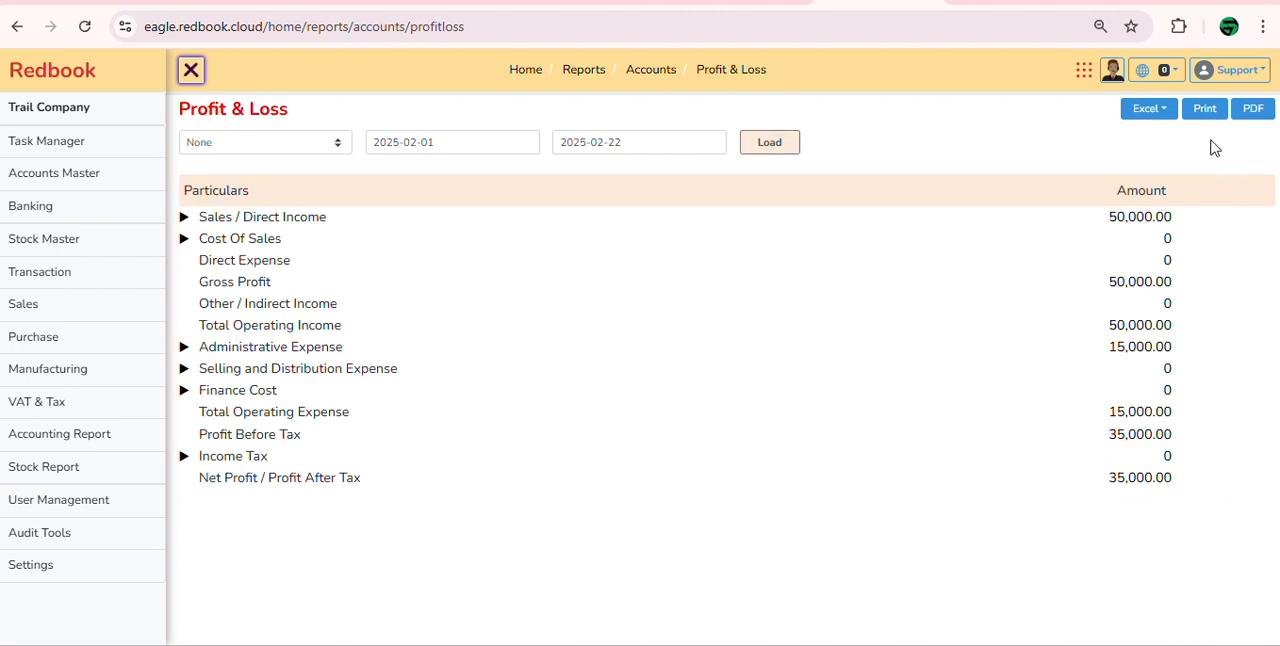
Step: Open the Daybook report, and view the Payment and Contra voucher lists among the transactions
click(120, 434)
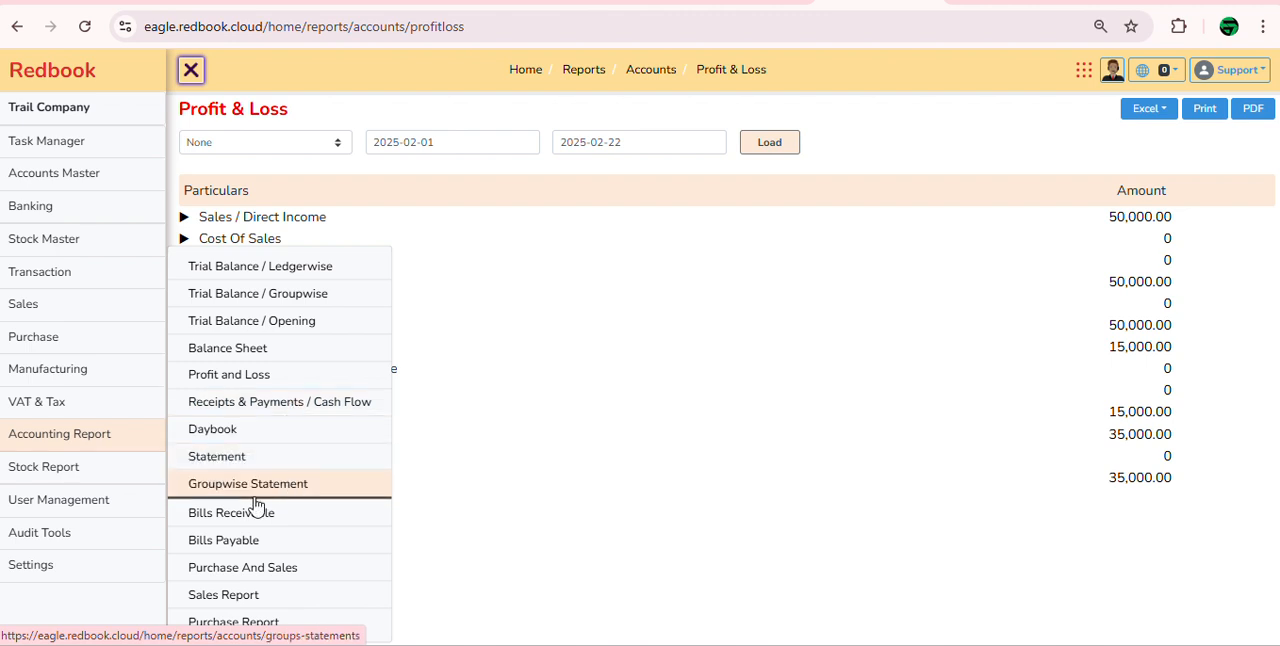
click(253, 431)
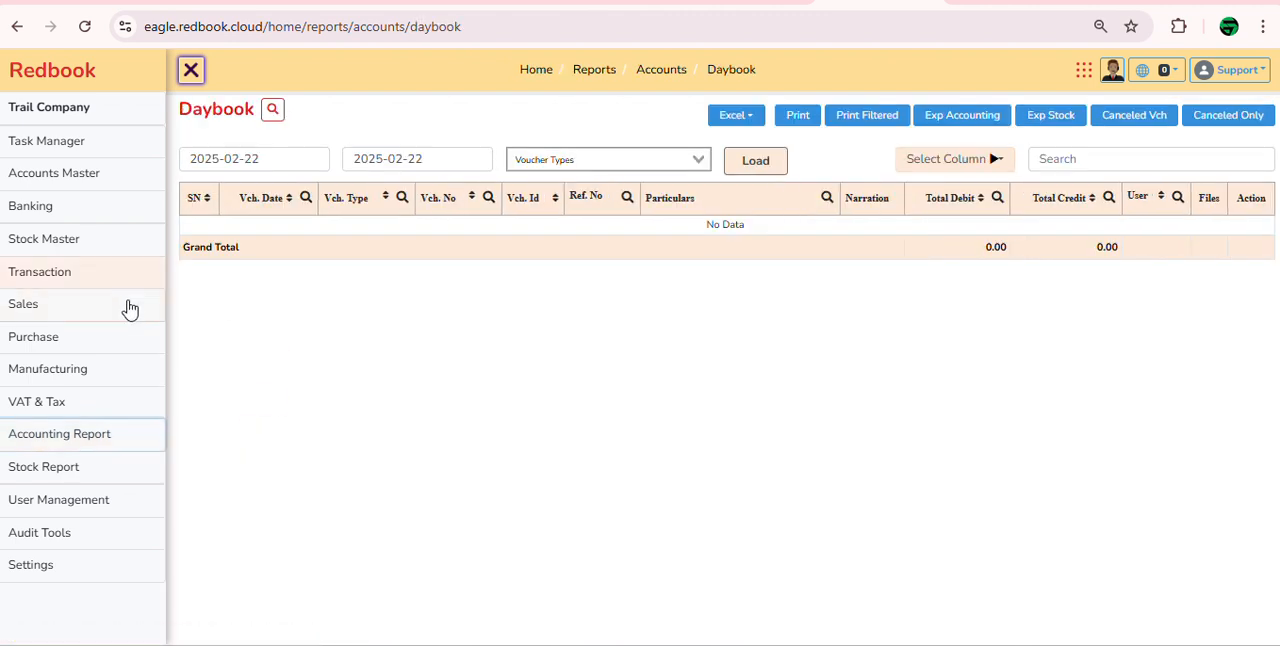
click(132, 273)
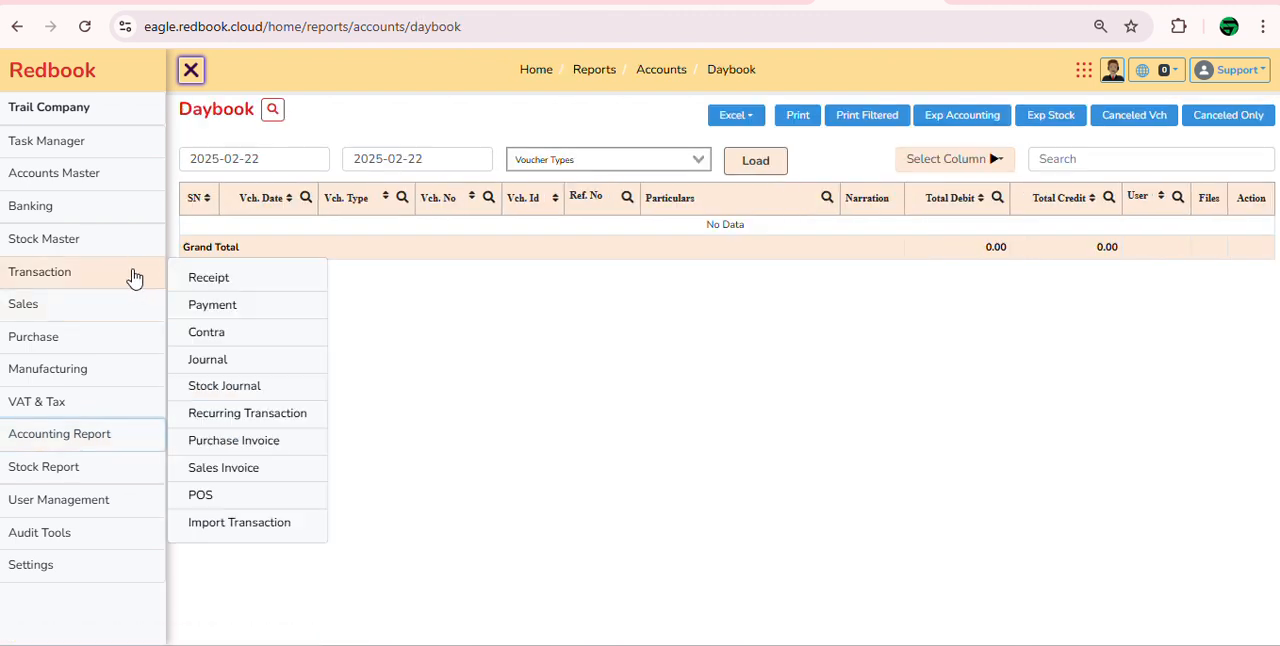
click(289, 308)
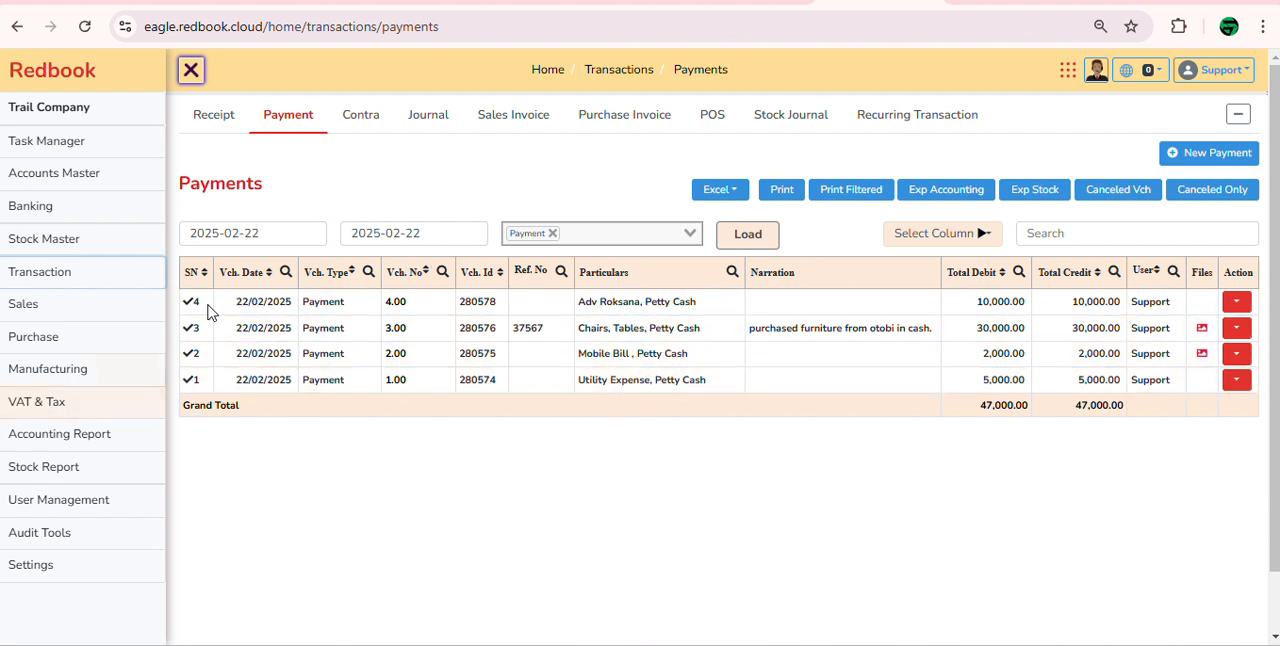
click(366, 125)
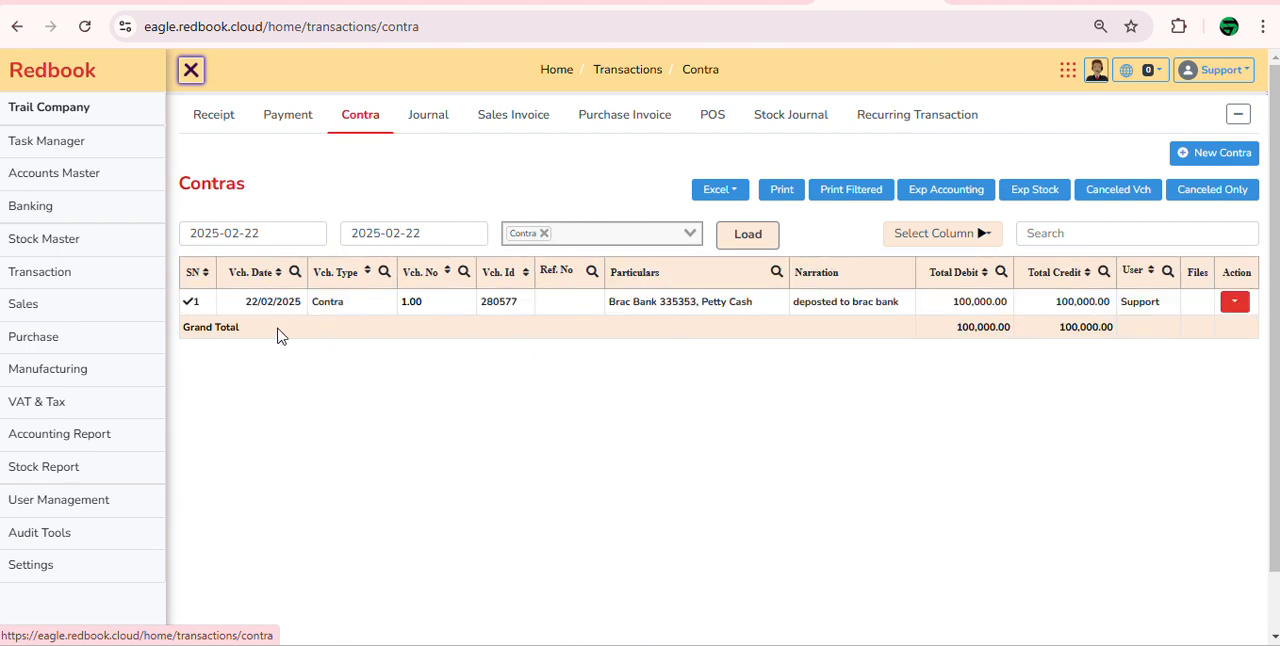
Step: Load the Daybook report for 2025-02-22 with all vouchers and look through the voucher types available for filtering
click(137, 440)
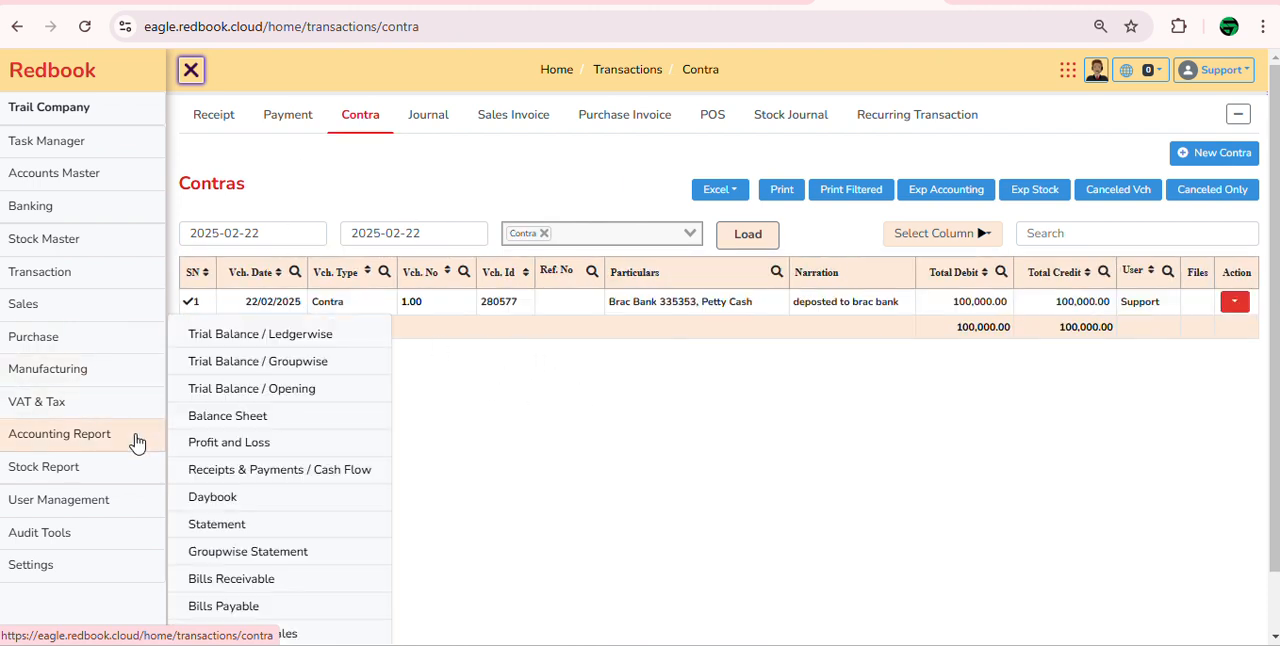
click(272, 500)
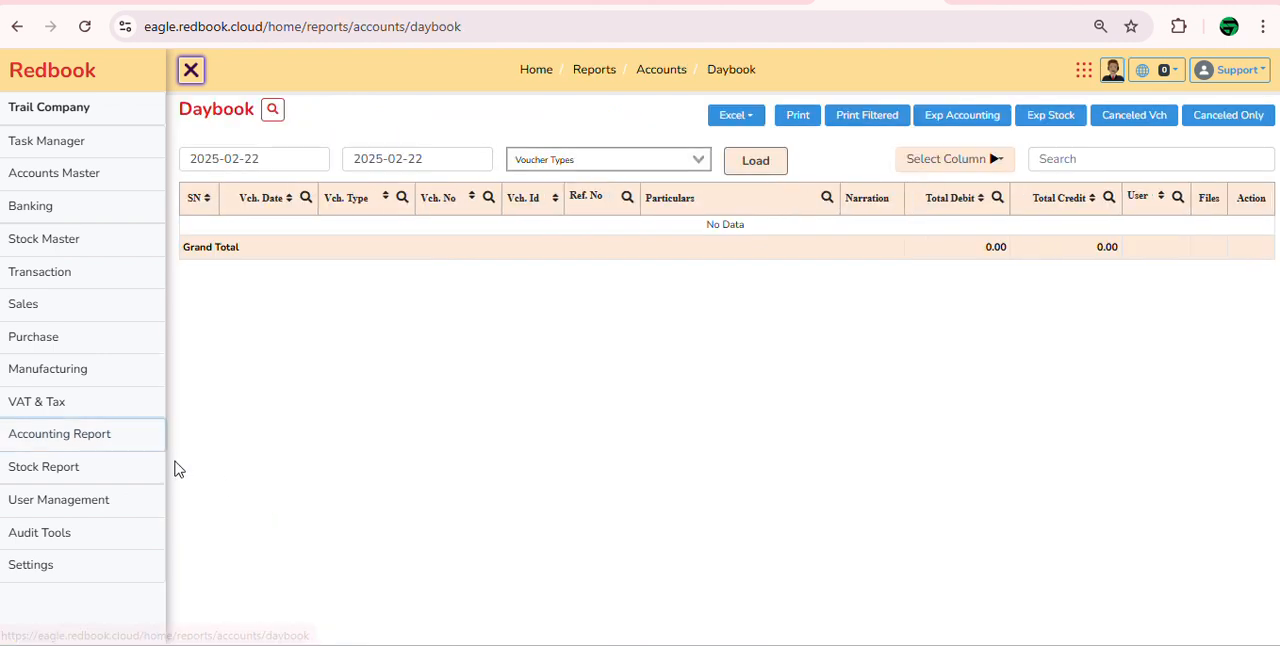
click(760, 166)
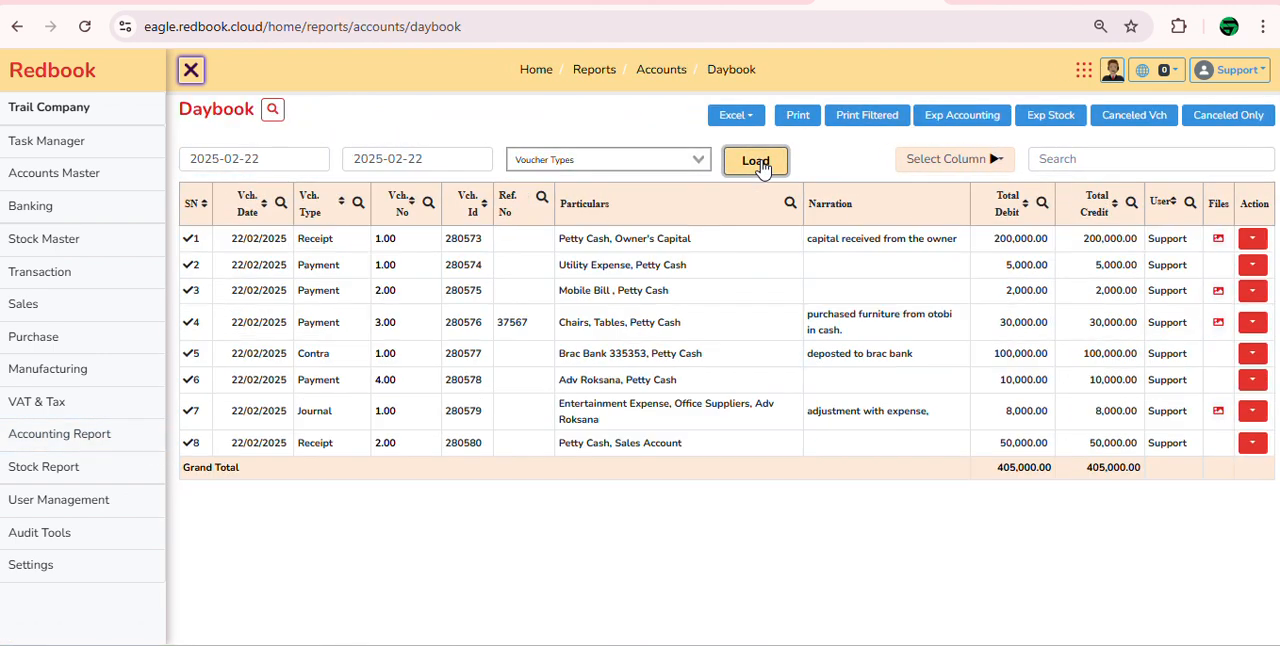
click(657, 159)
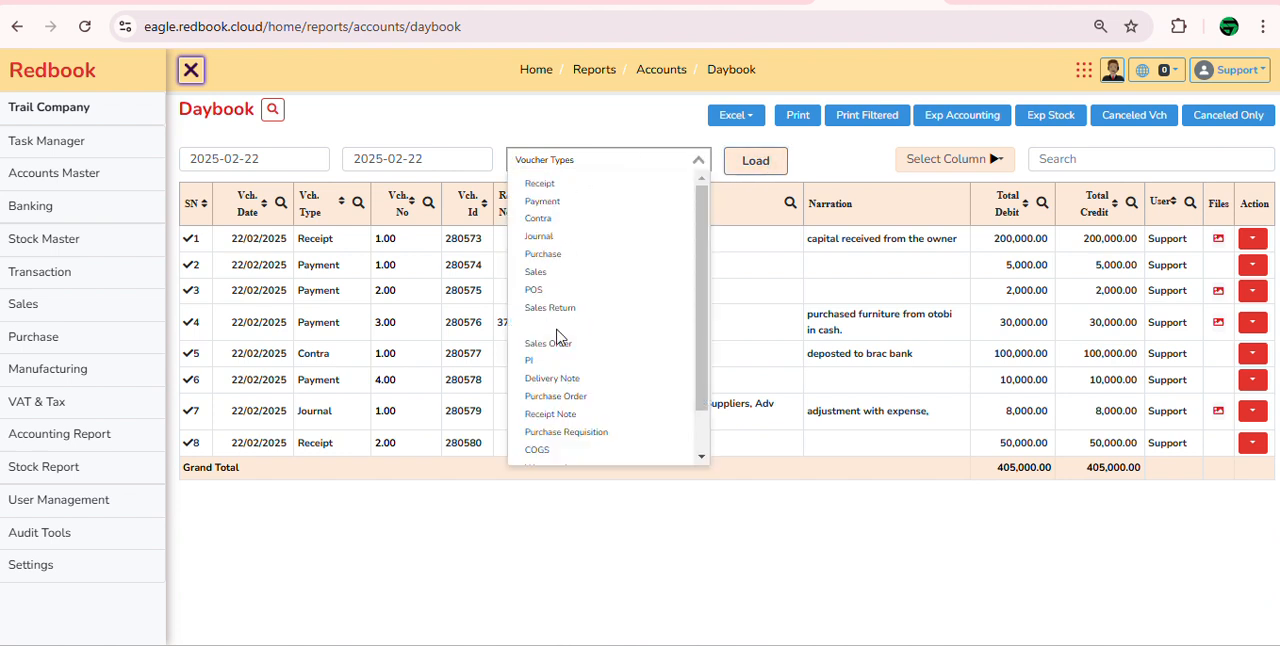
click(556, 220)
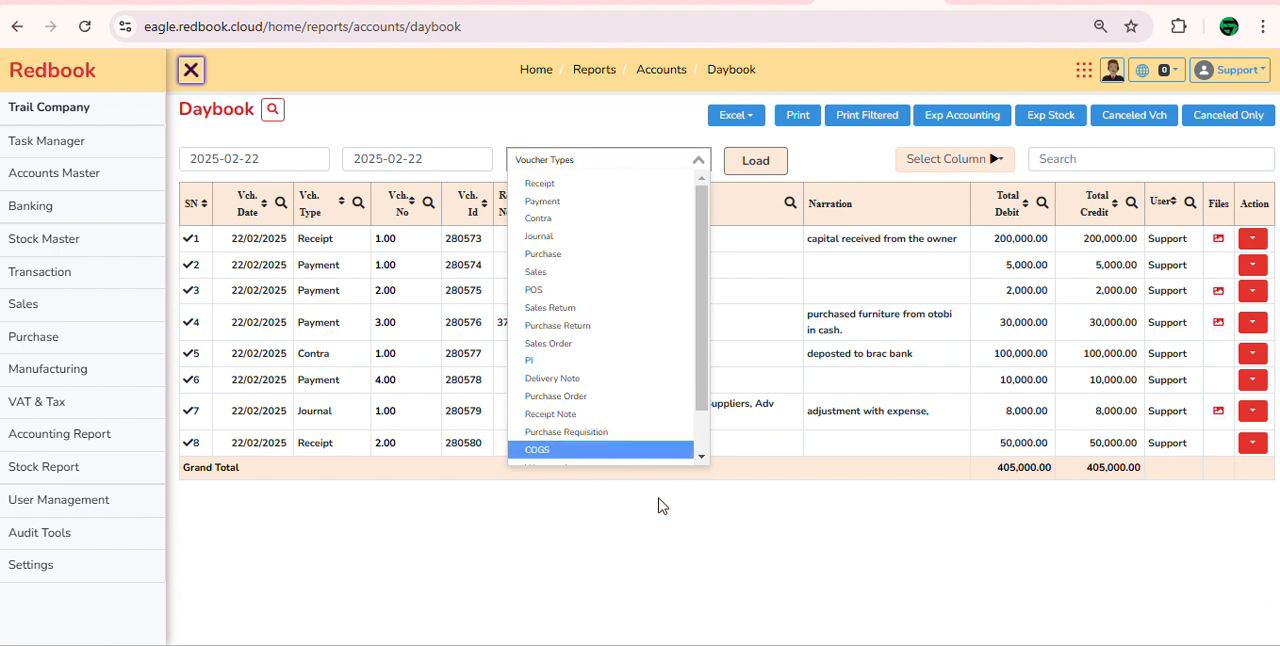
click(669, 534)
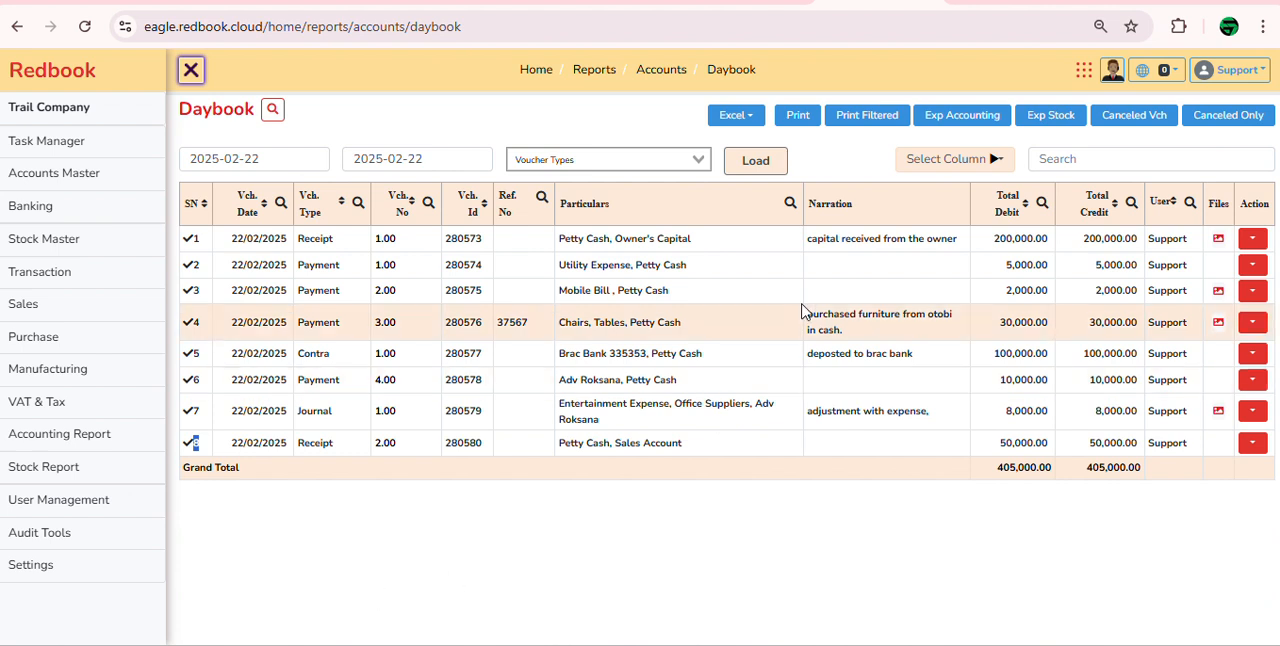
Step: Open the home dashboard and examine the monthly trend charts for sales, direct expense and administrative expense
click(58, 80)
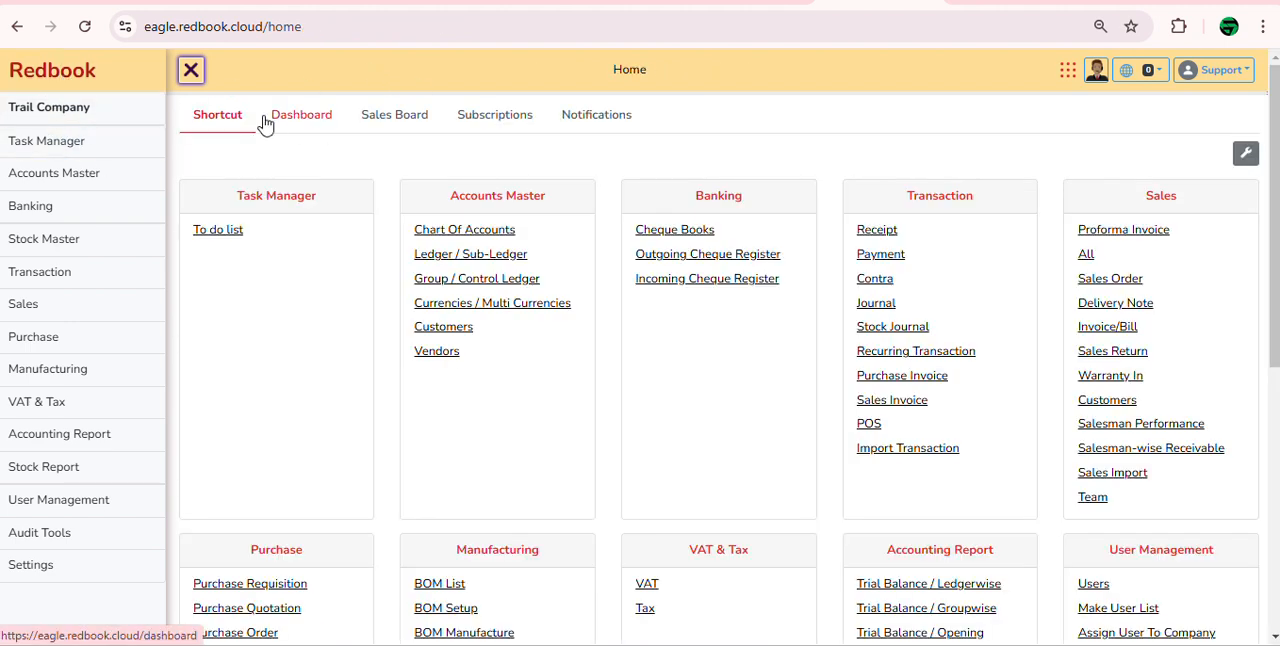
click(316, 128)
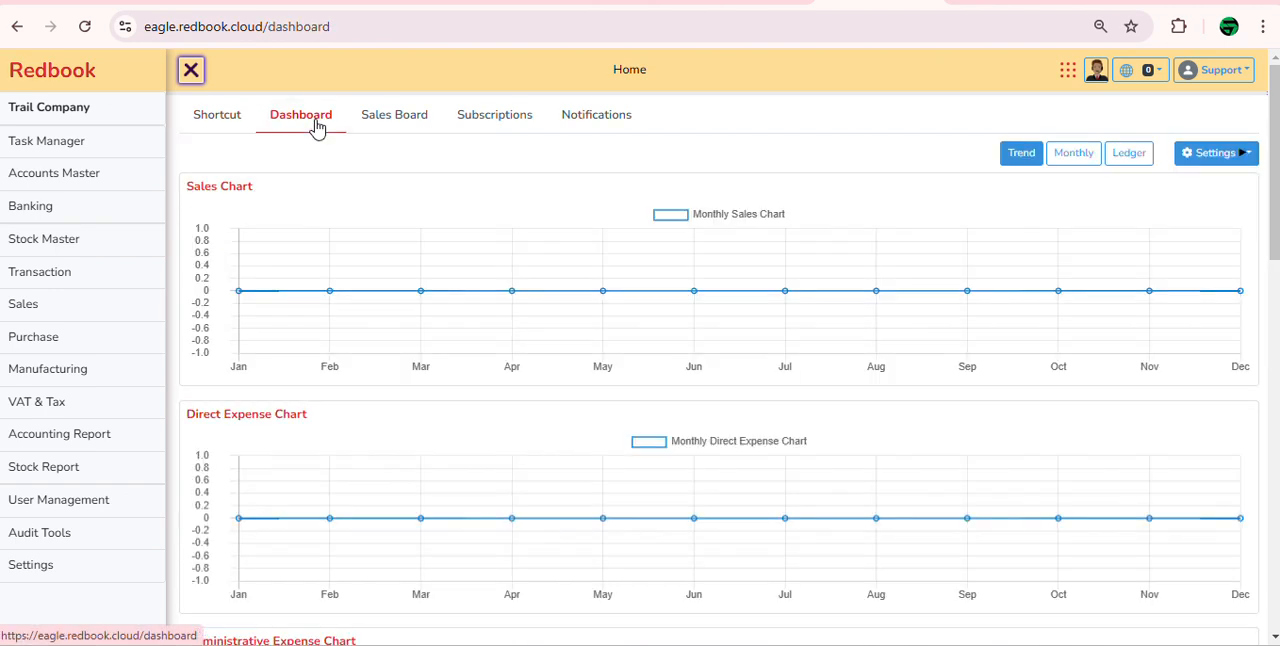
scroll(375, 338, down, 1)
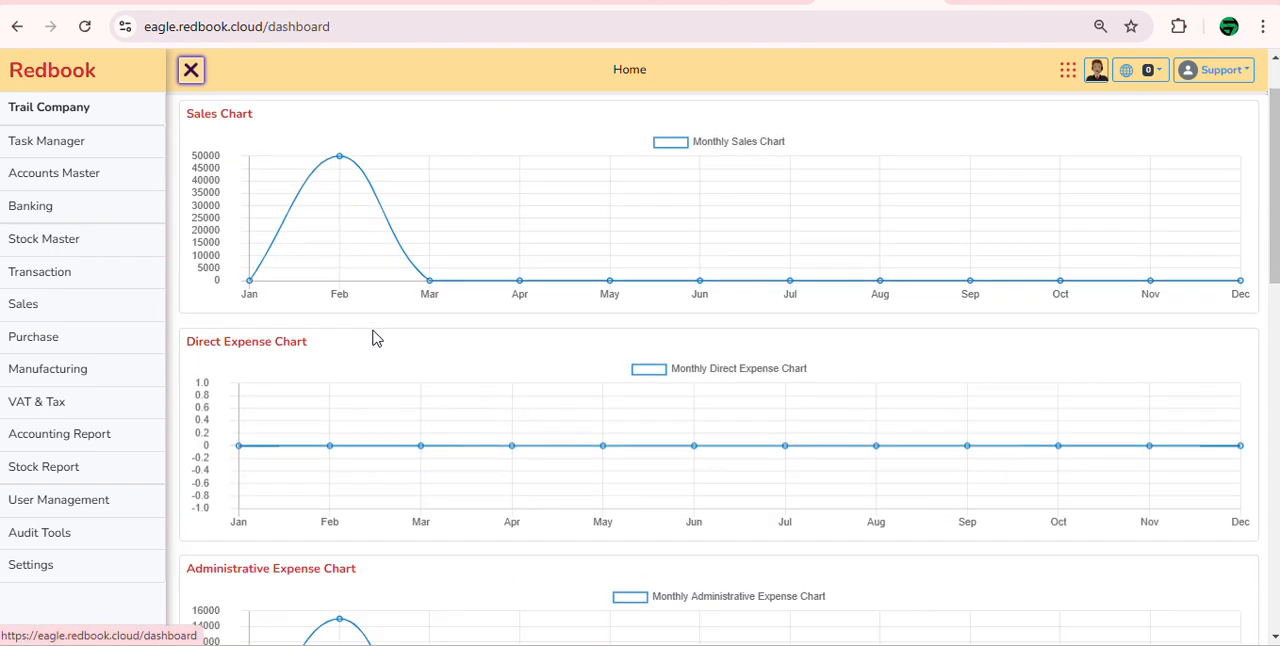
scroll(372, 338, down, 5)
scroll(347, 433, up, 3)
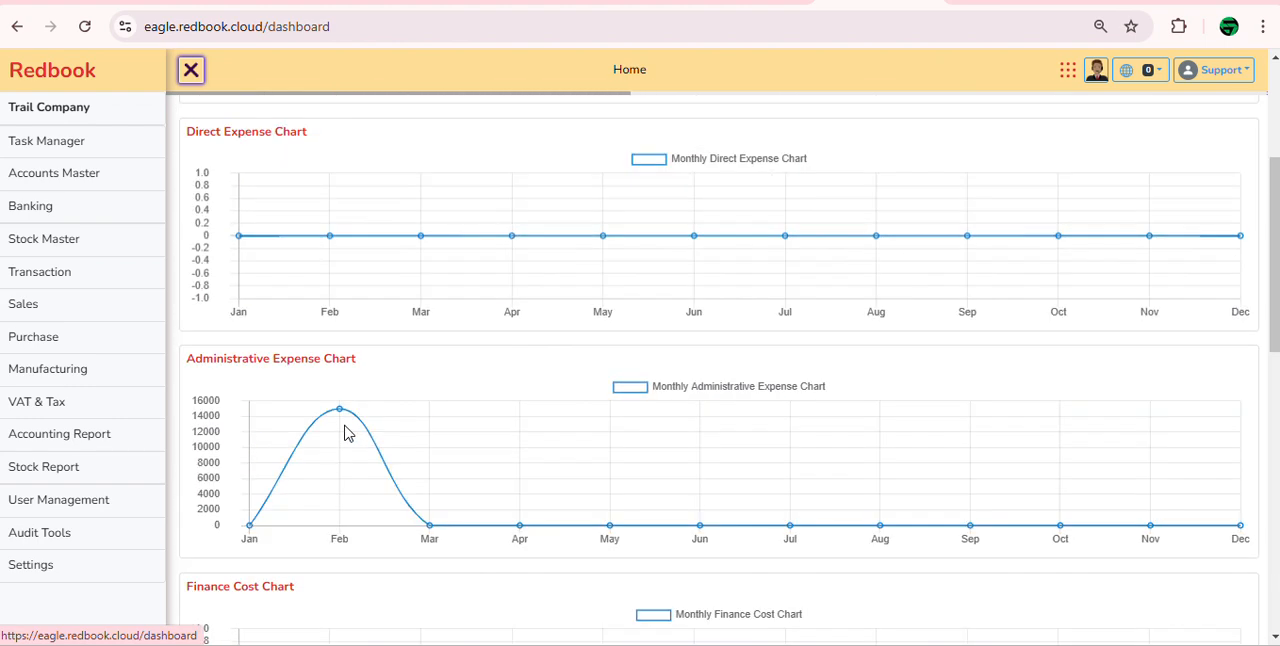
scroll(346, 430, up, 4)
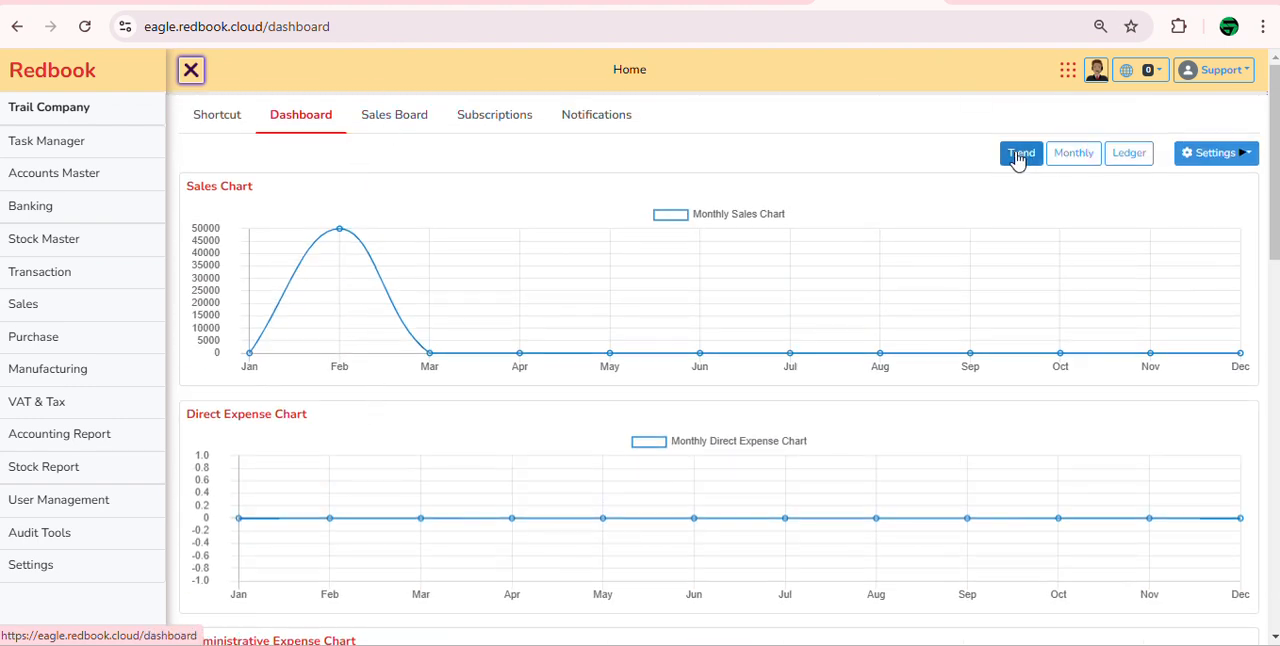
Step: Show the monthly dashboard view and highlight the sales and profit amounts under Income and Expense for Feb-2025
click(1072, 162)
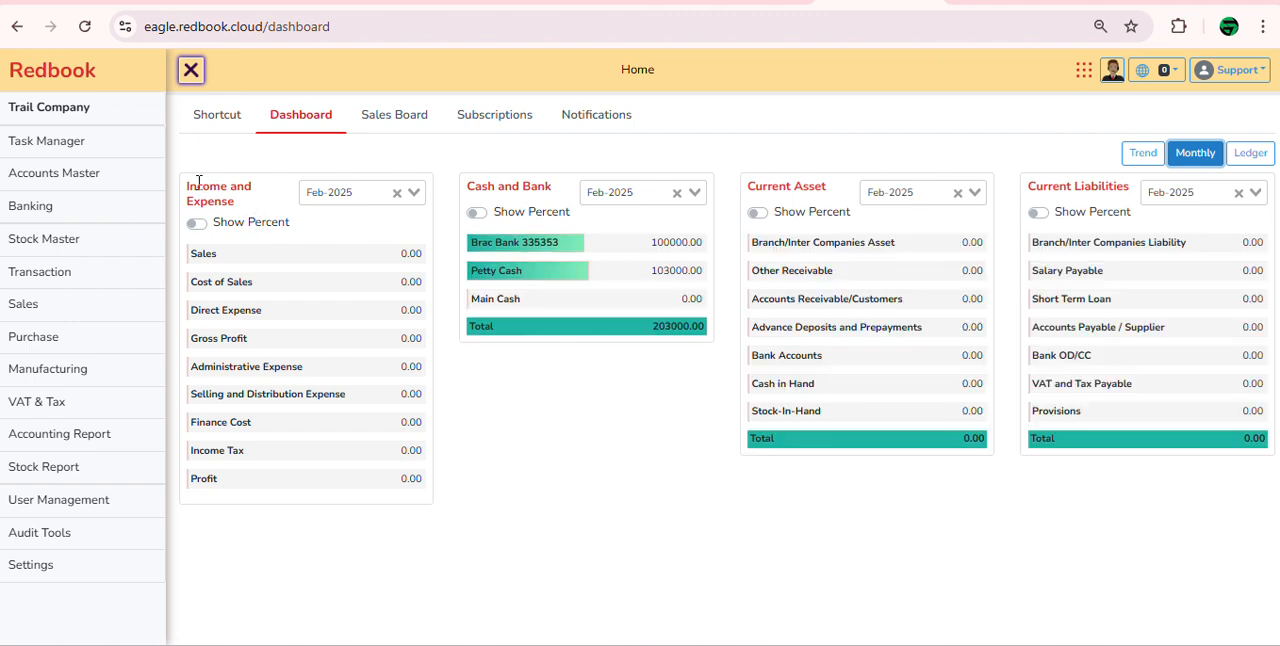
drag(198, 181, 257, 223)
click(510, 198)
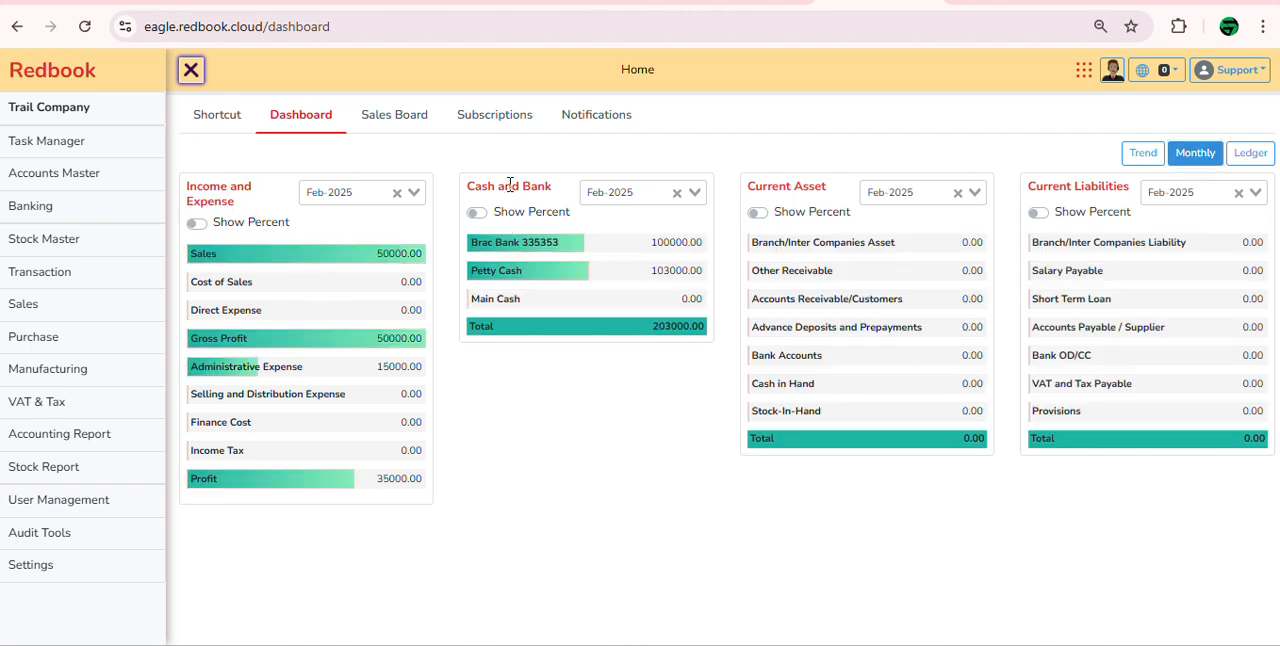
double_click(398, 253)
click(541, 427)
double_click(384, 474)
click(478, 462)
Step: Switch to the Google Meet call and stop presenting the screen
click(785, 2)
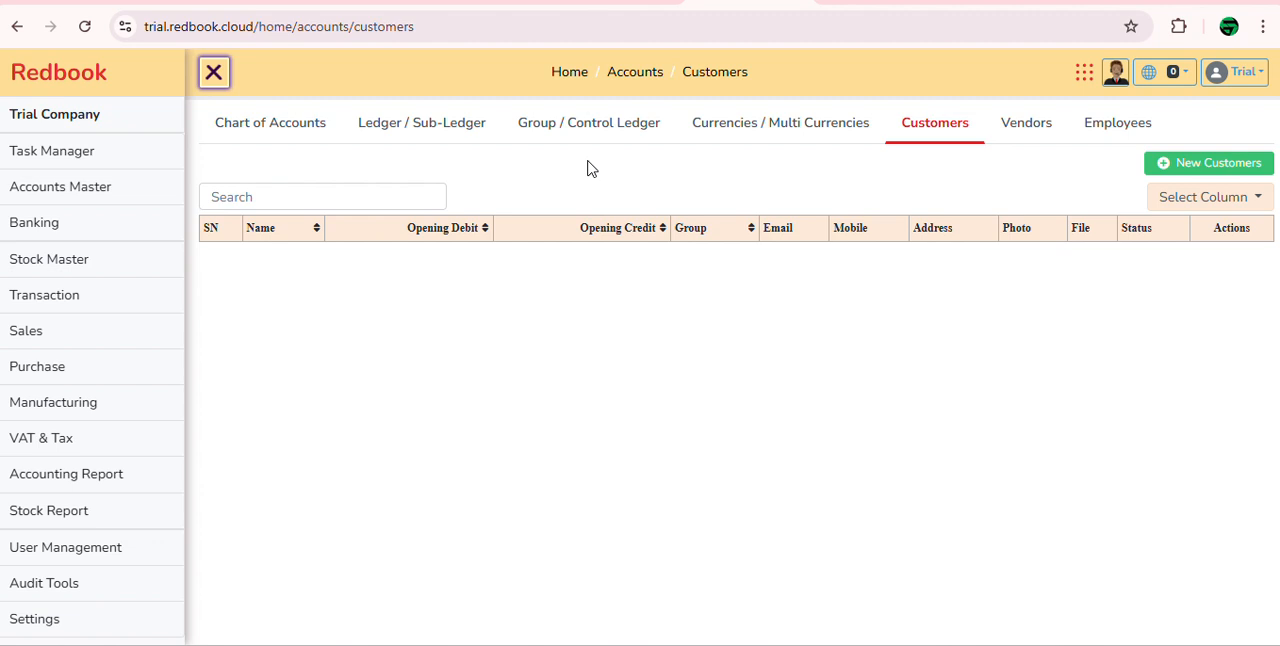
click(470, 2)
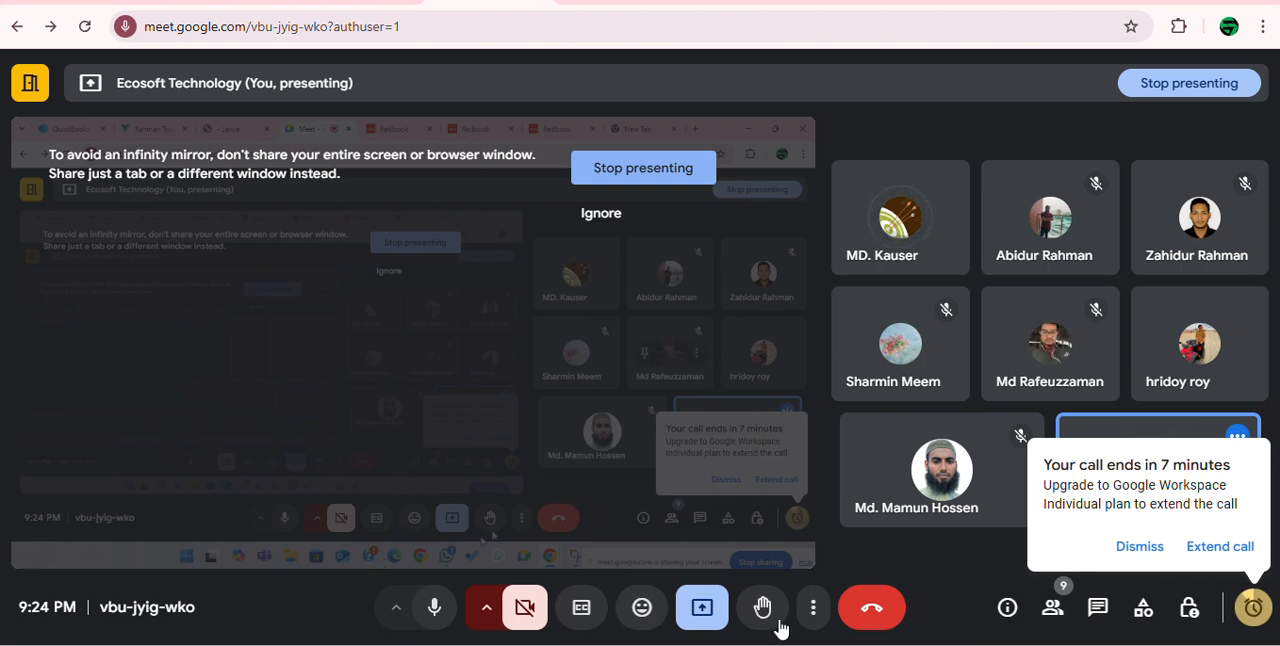
click(703, 610)
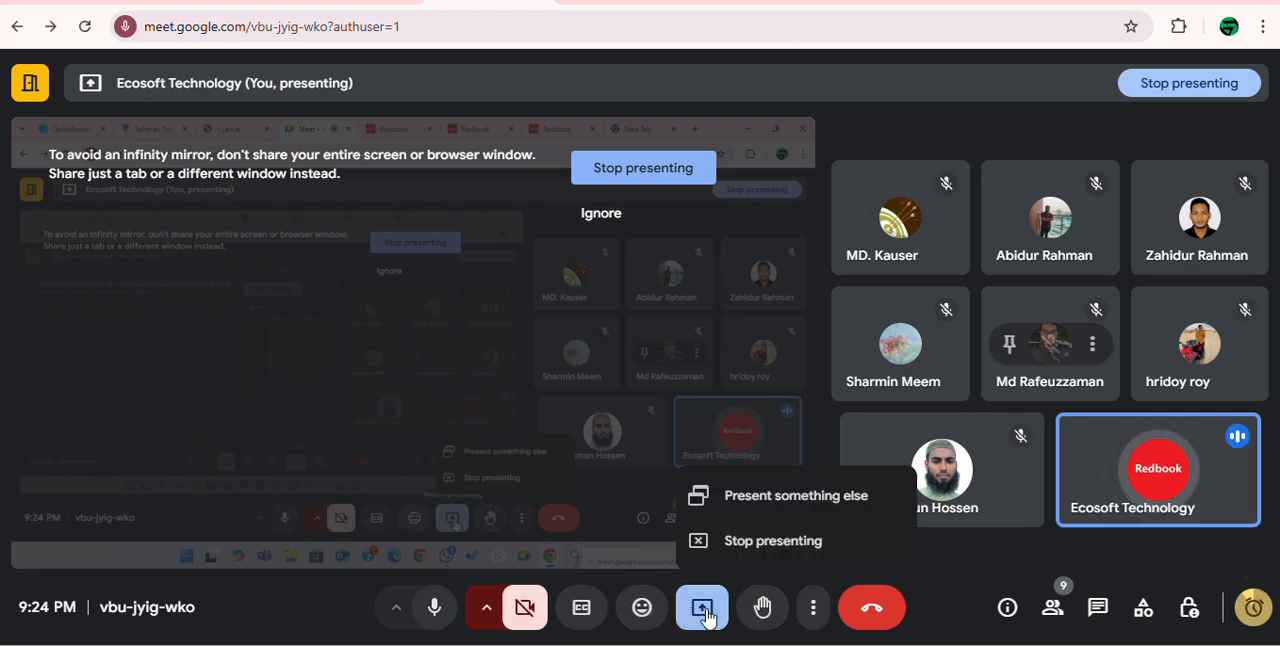
click(781, 543)
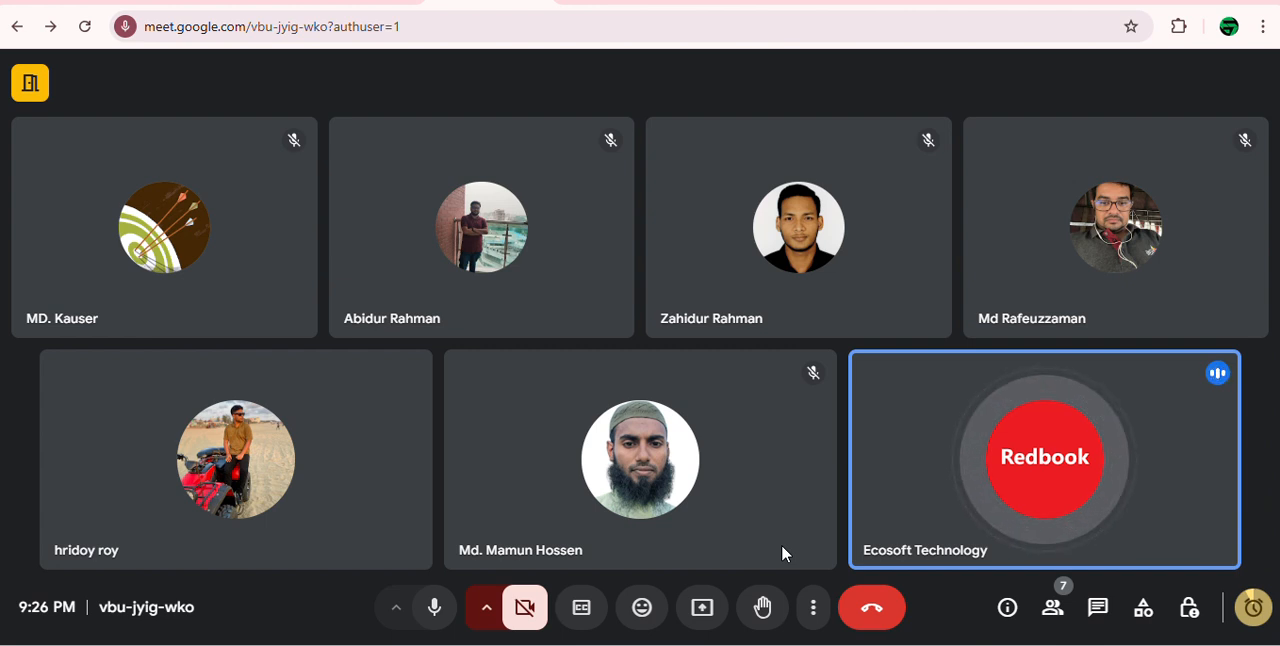
mouse_move(662, 477)
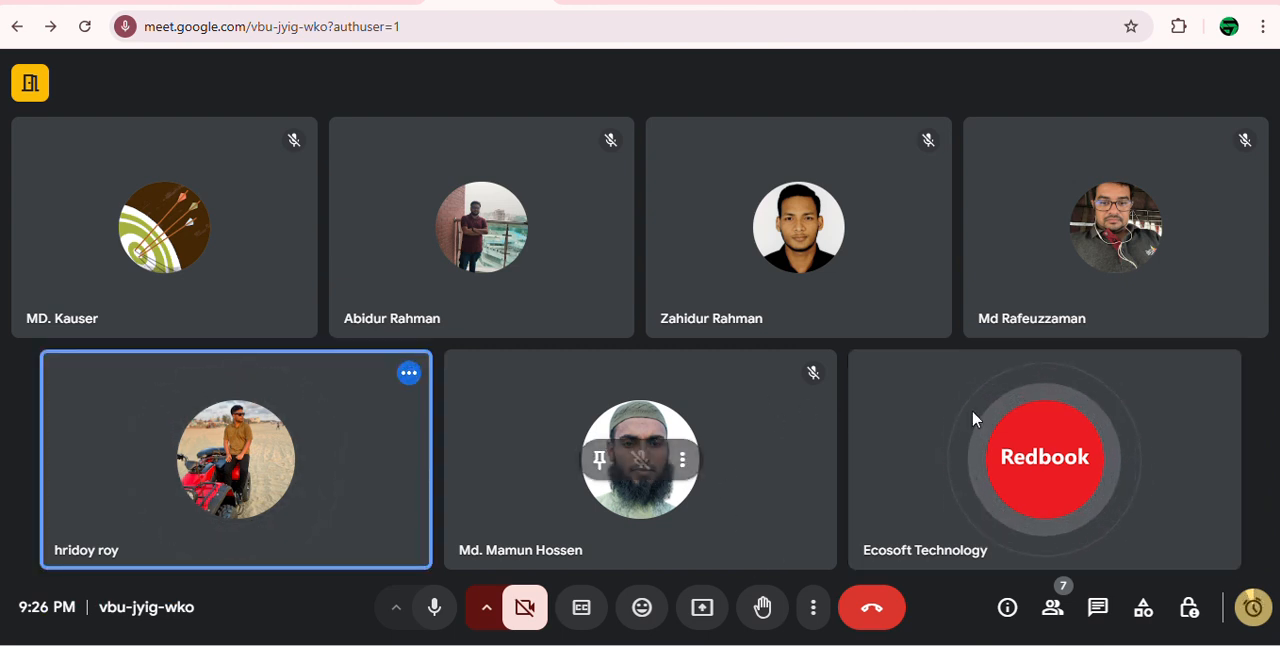
mouse_move(990, 335)
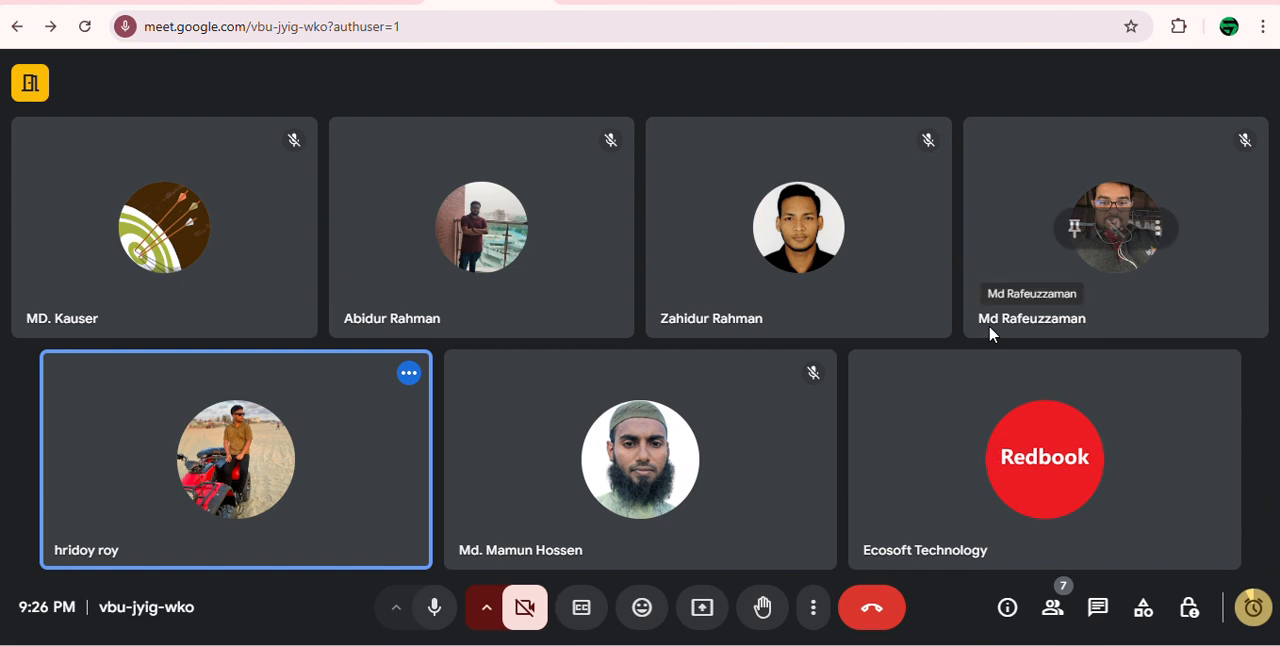